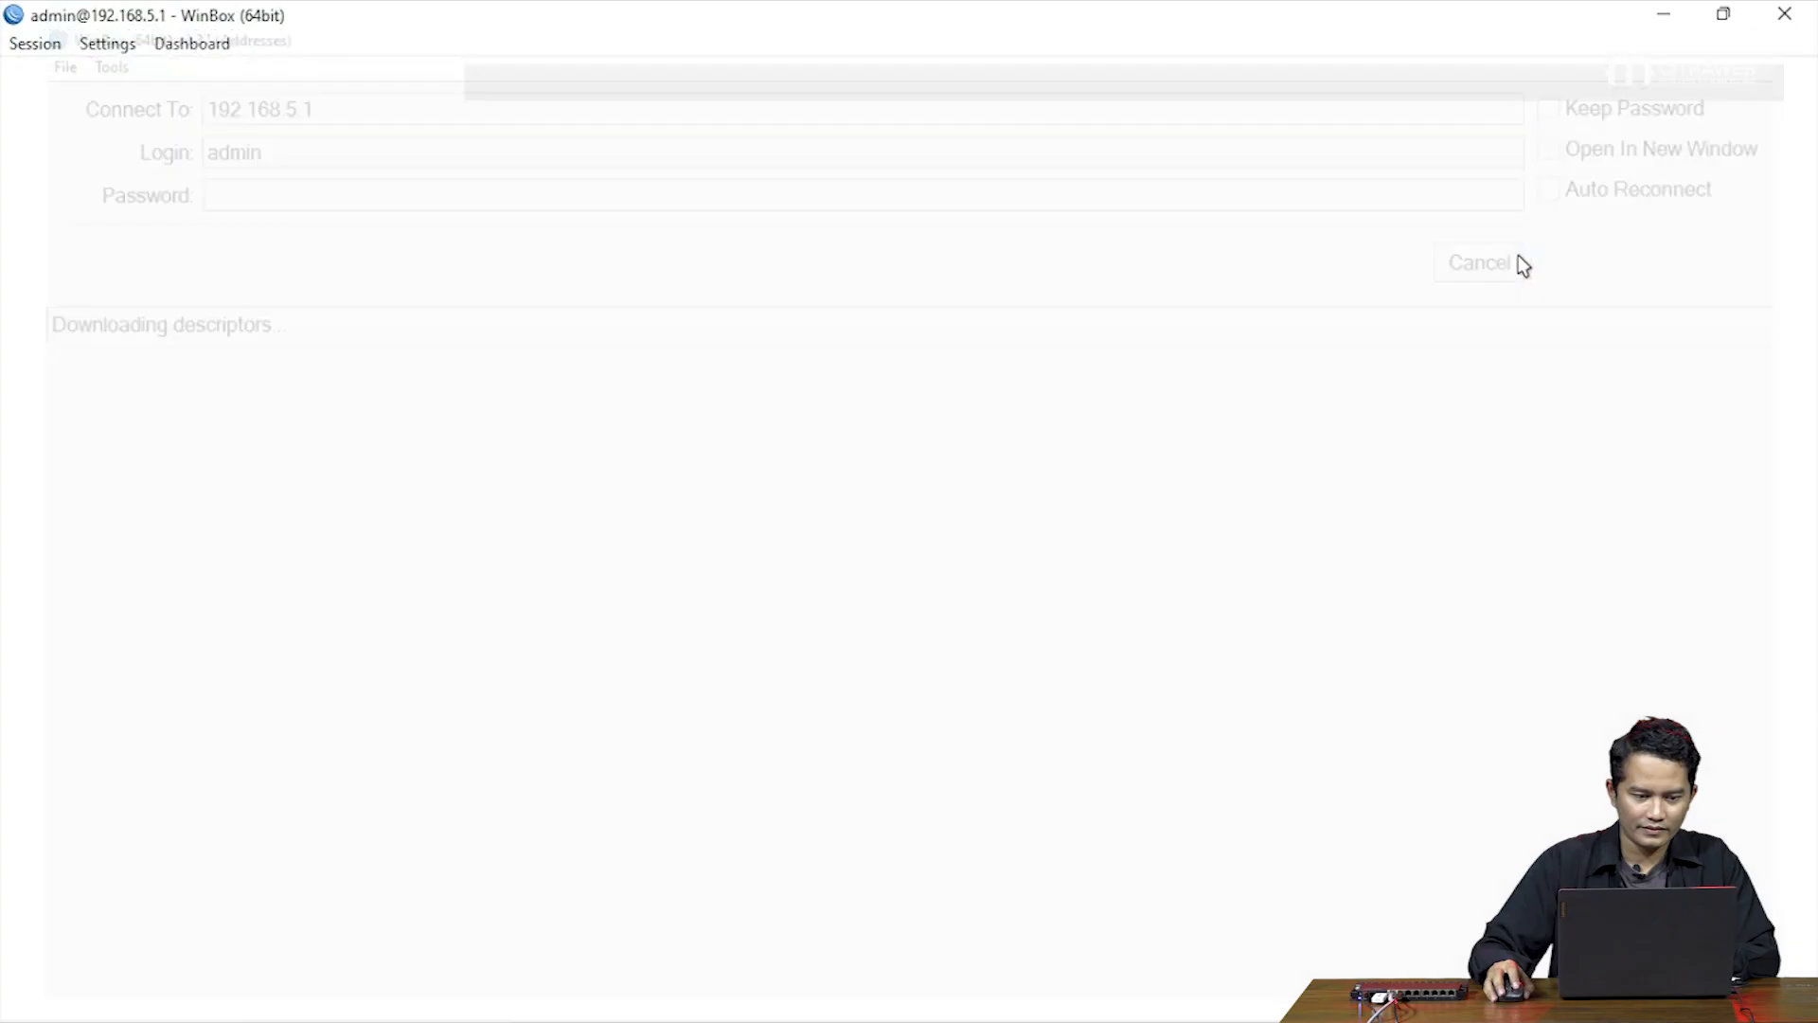
Dismiss the Change Password prompt without setting a new router password
{"action": "left_click", "coordinate": [769, 339]}
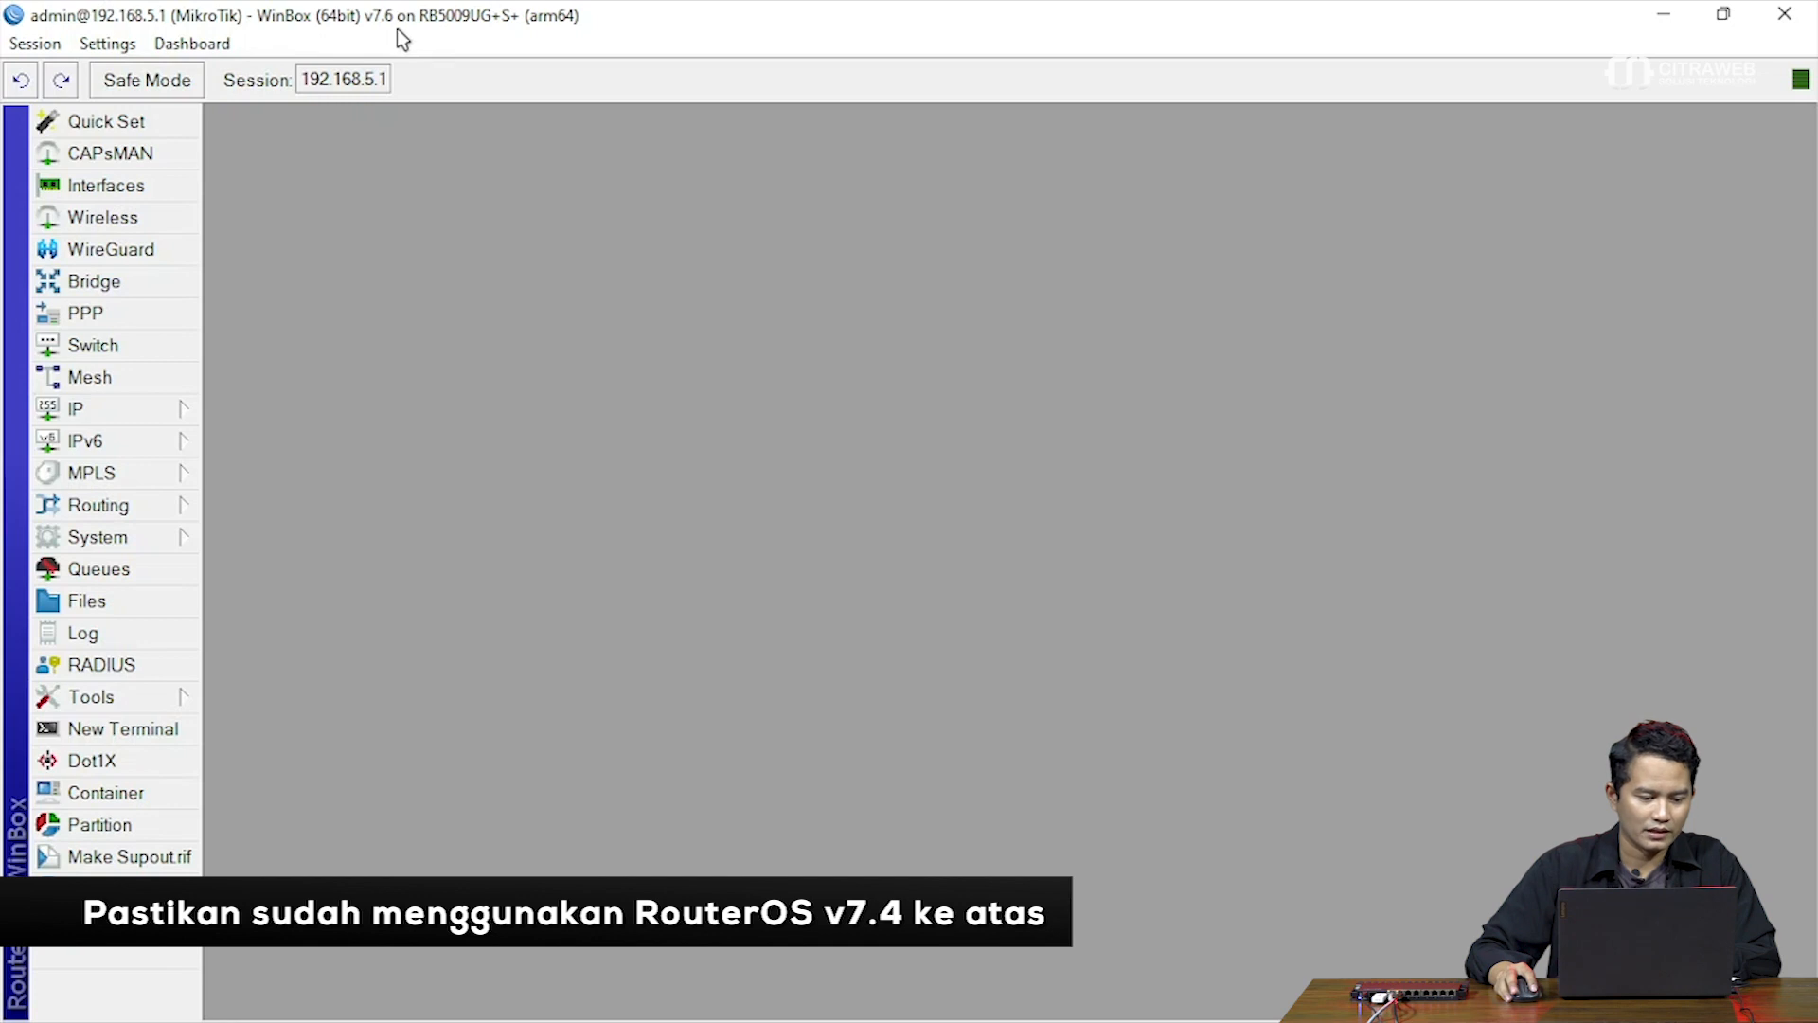
{"action": "left_click", "coordinate": [134, 535]}
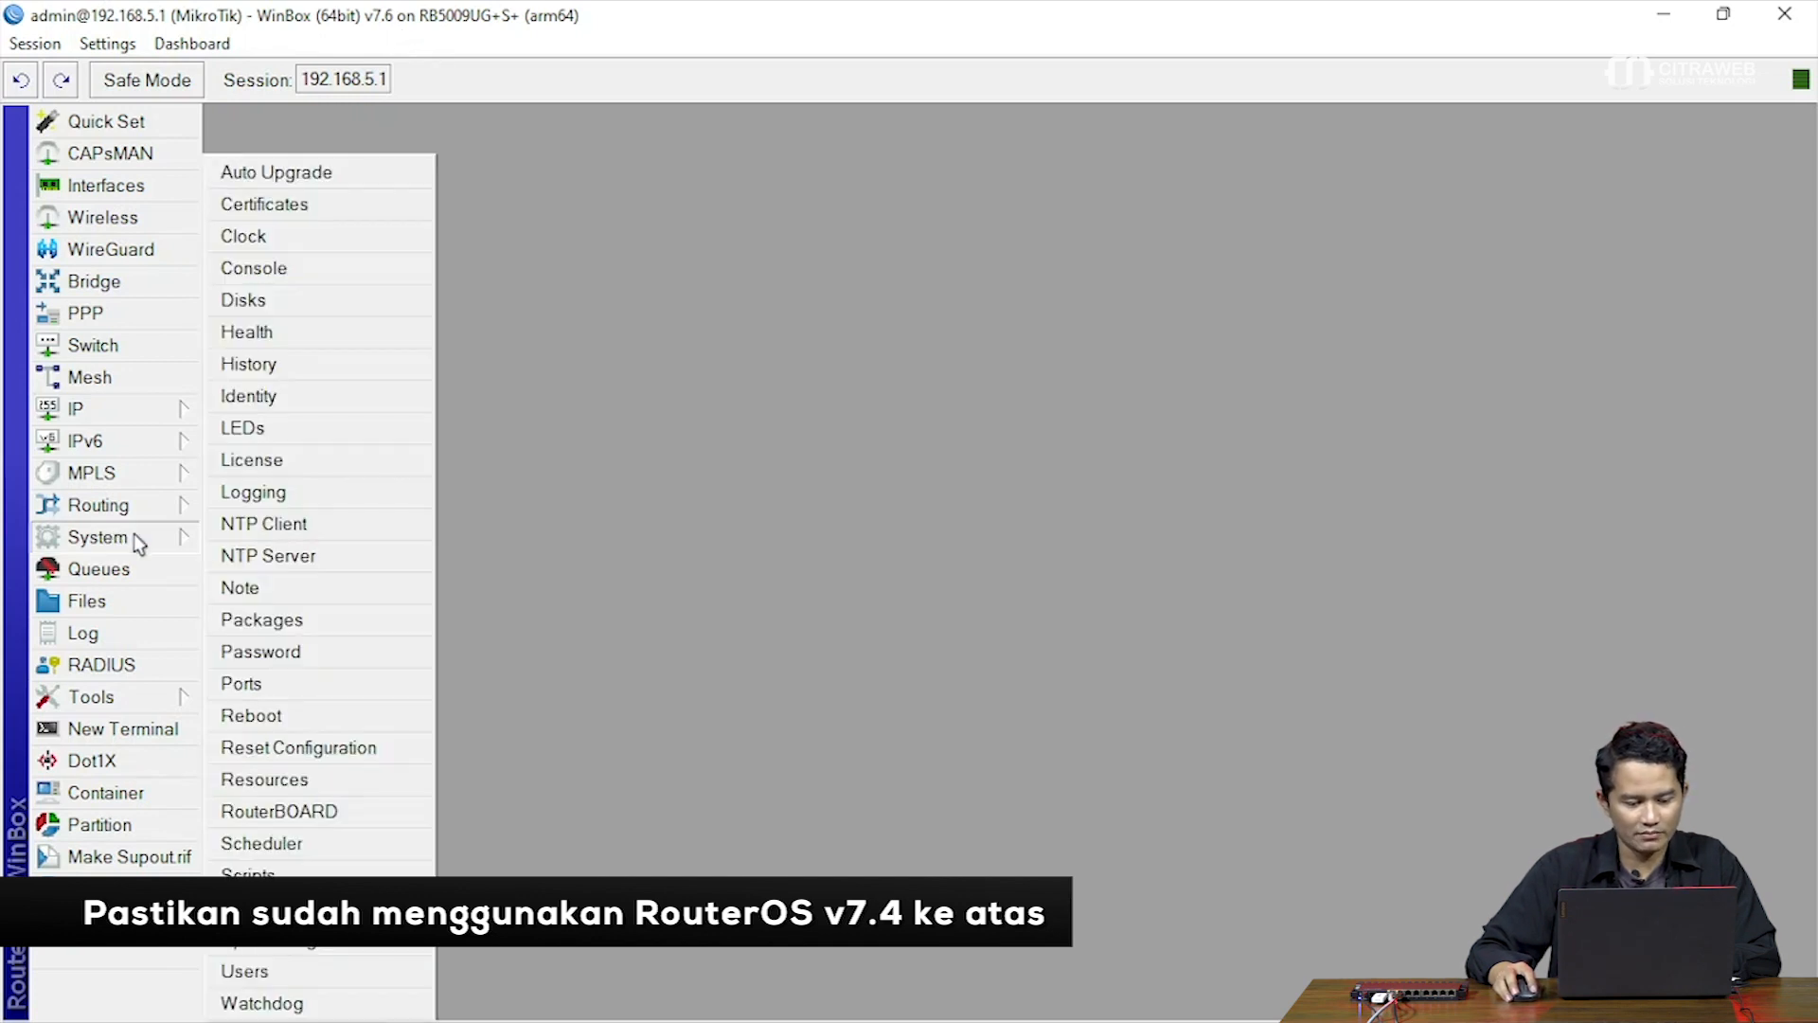
{"action": "left_click", "coordinate": [281, 781]}
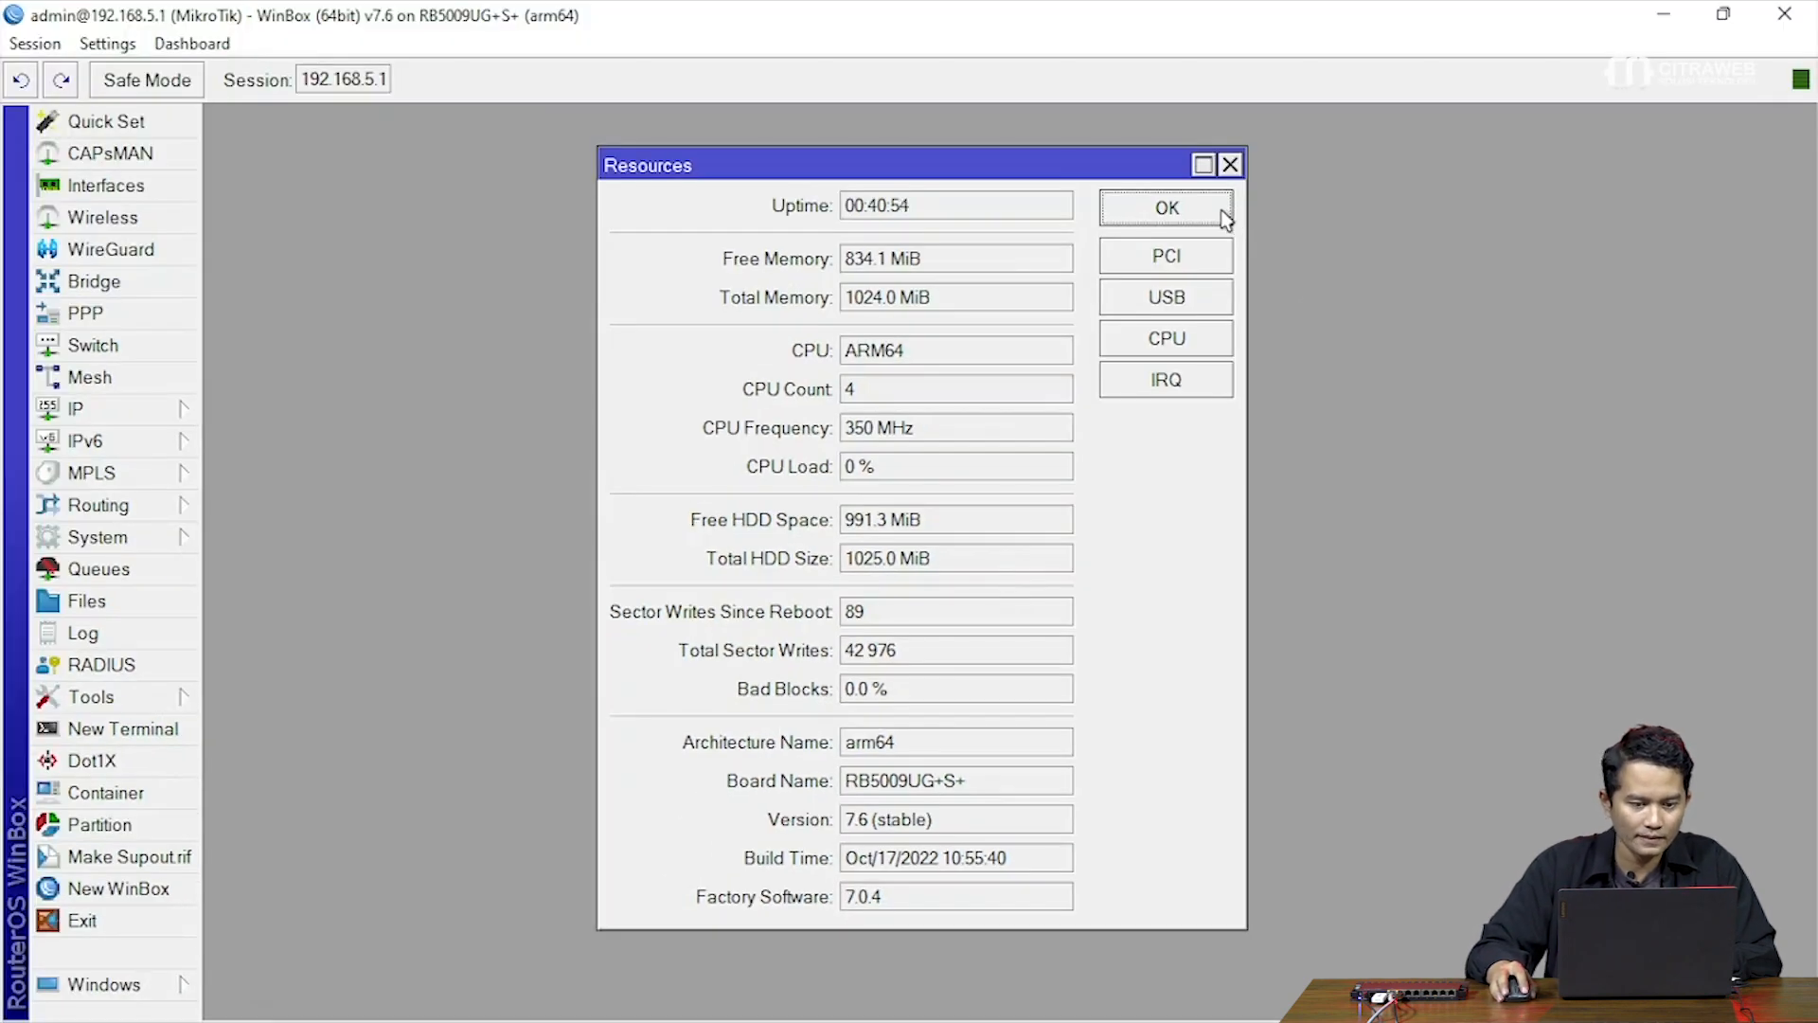
{"action": "left_click", "coordinate": [1222, 212]}
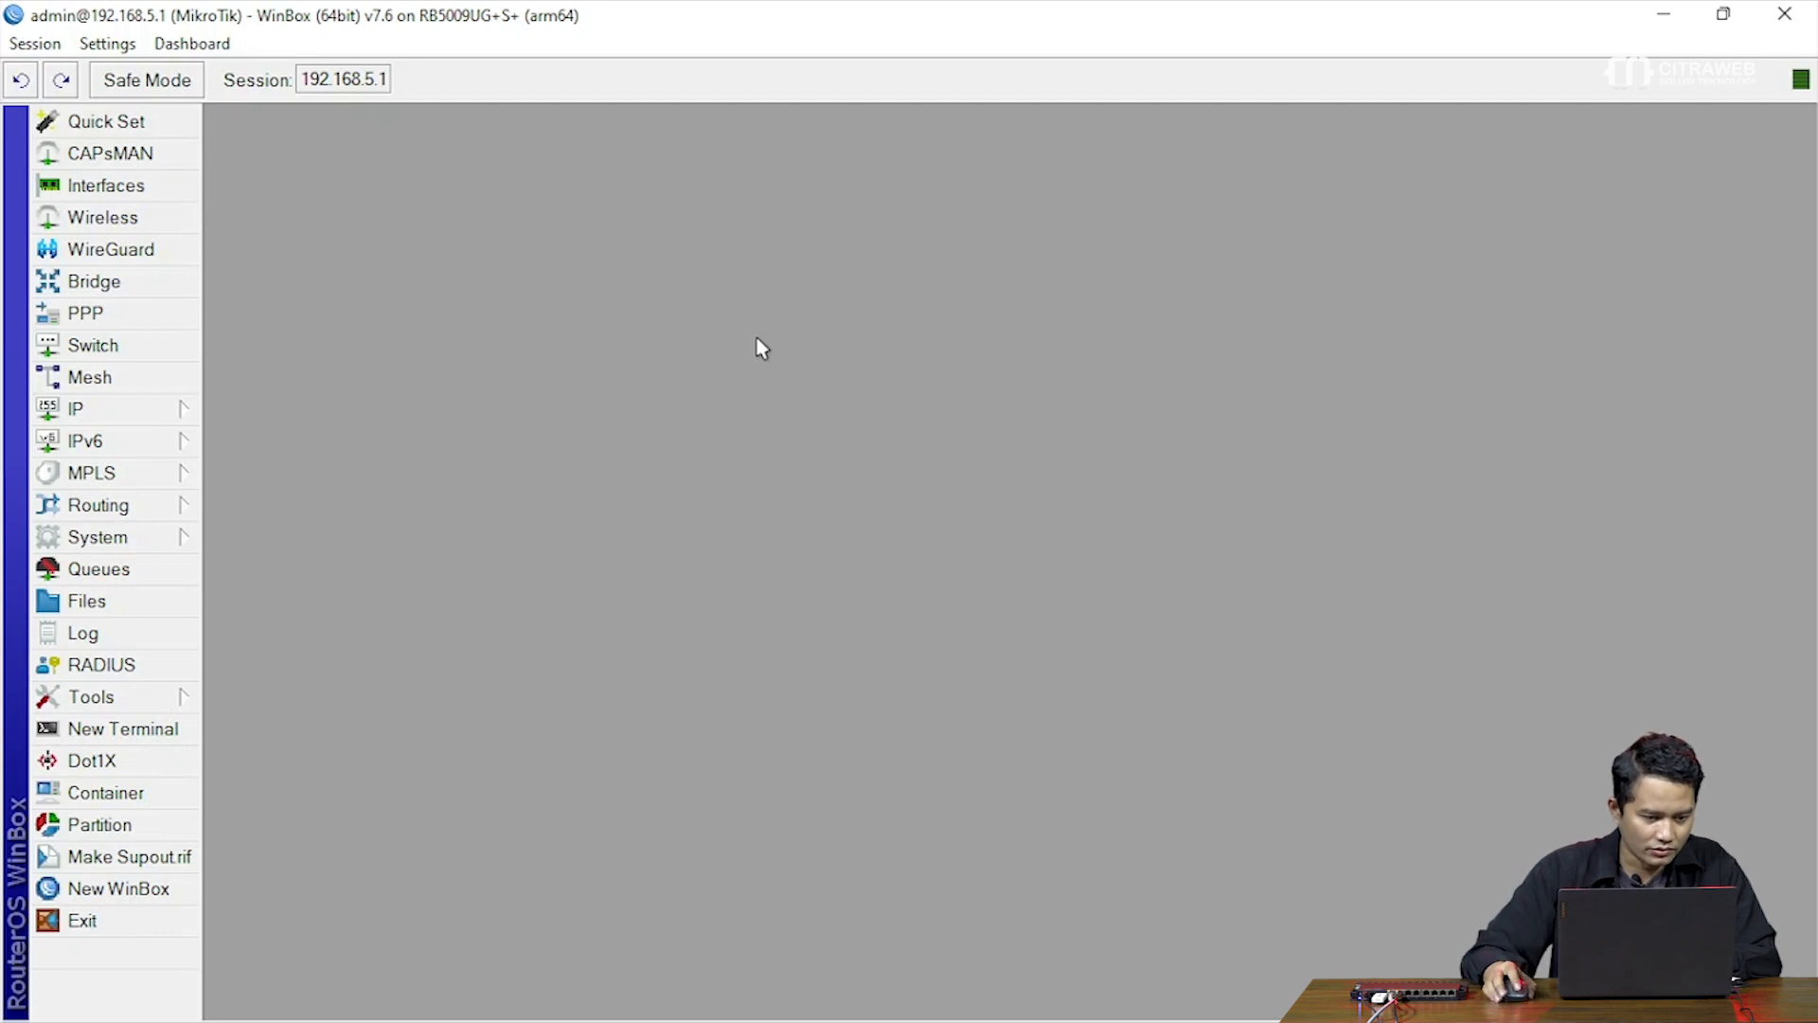
{"action": "left_click", "coordinate": [124, 537]}
{"action": "left_click", "coordinate": [311, 768]}
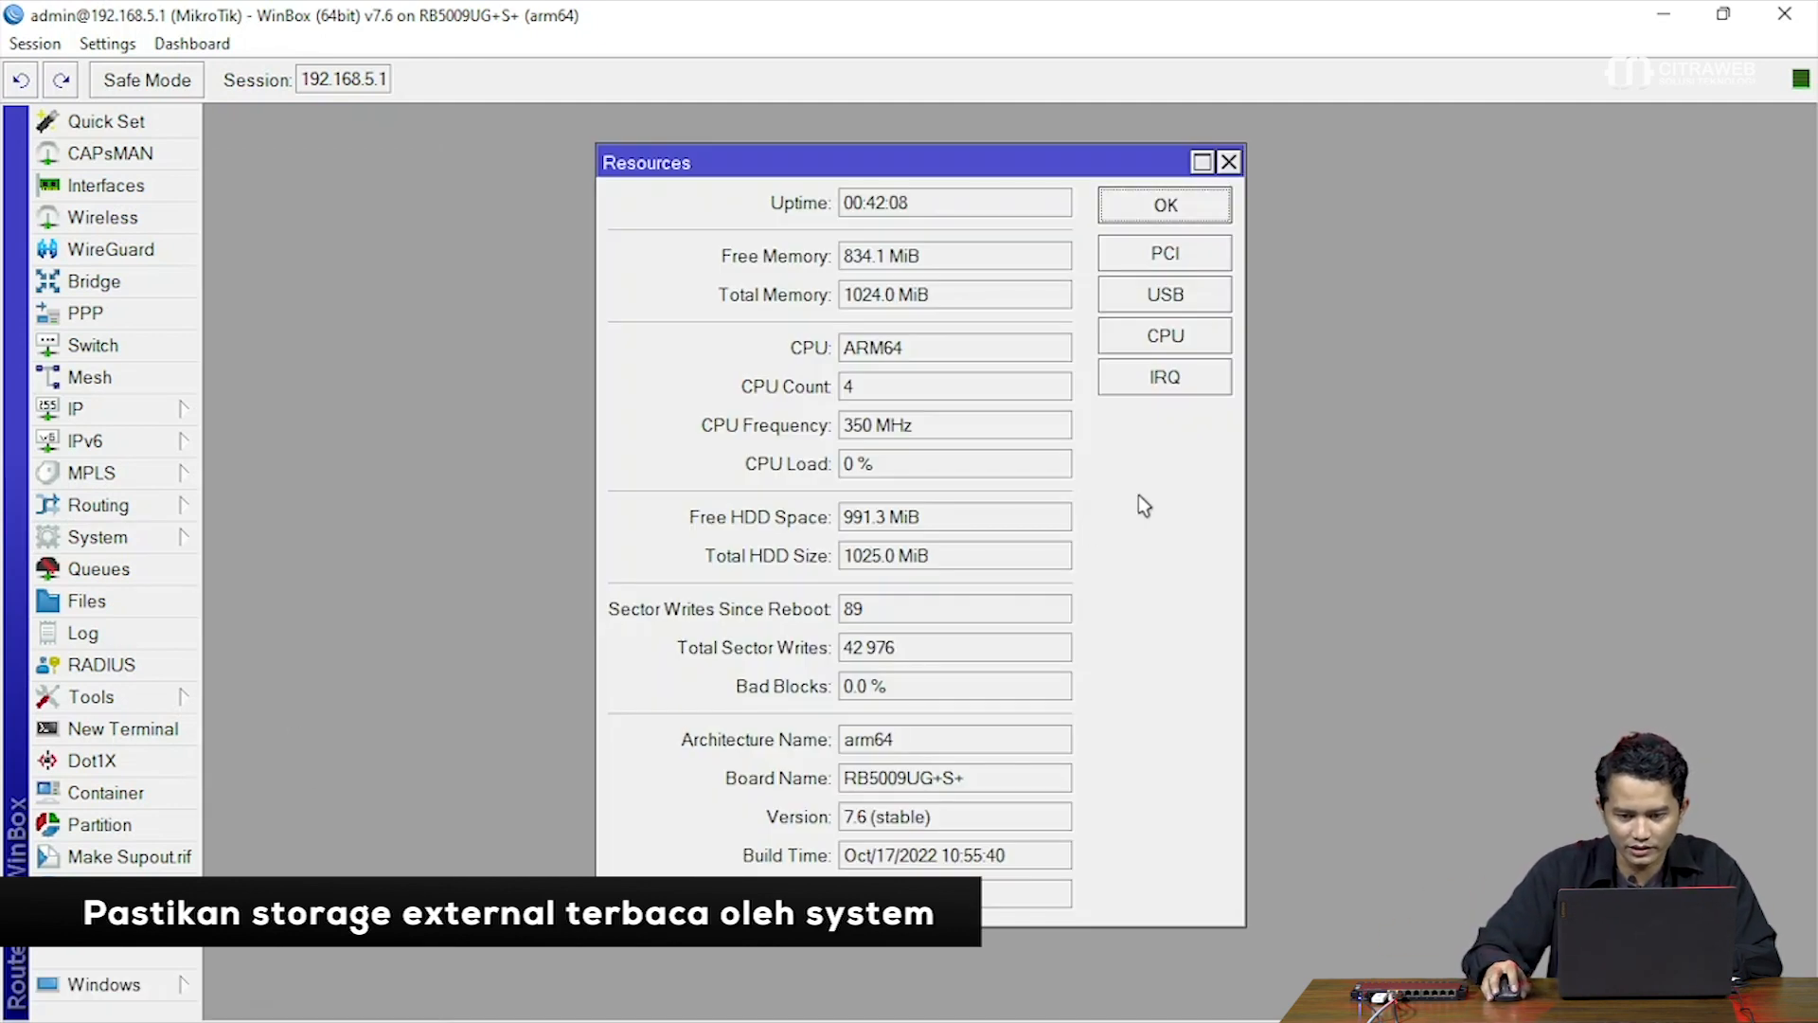
{"action": "left_click", "coordinate": [1178, 297]}
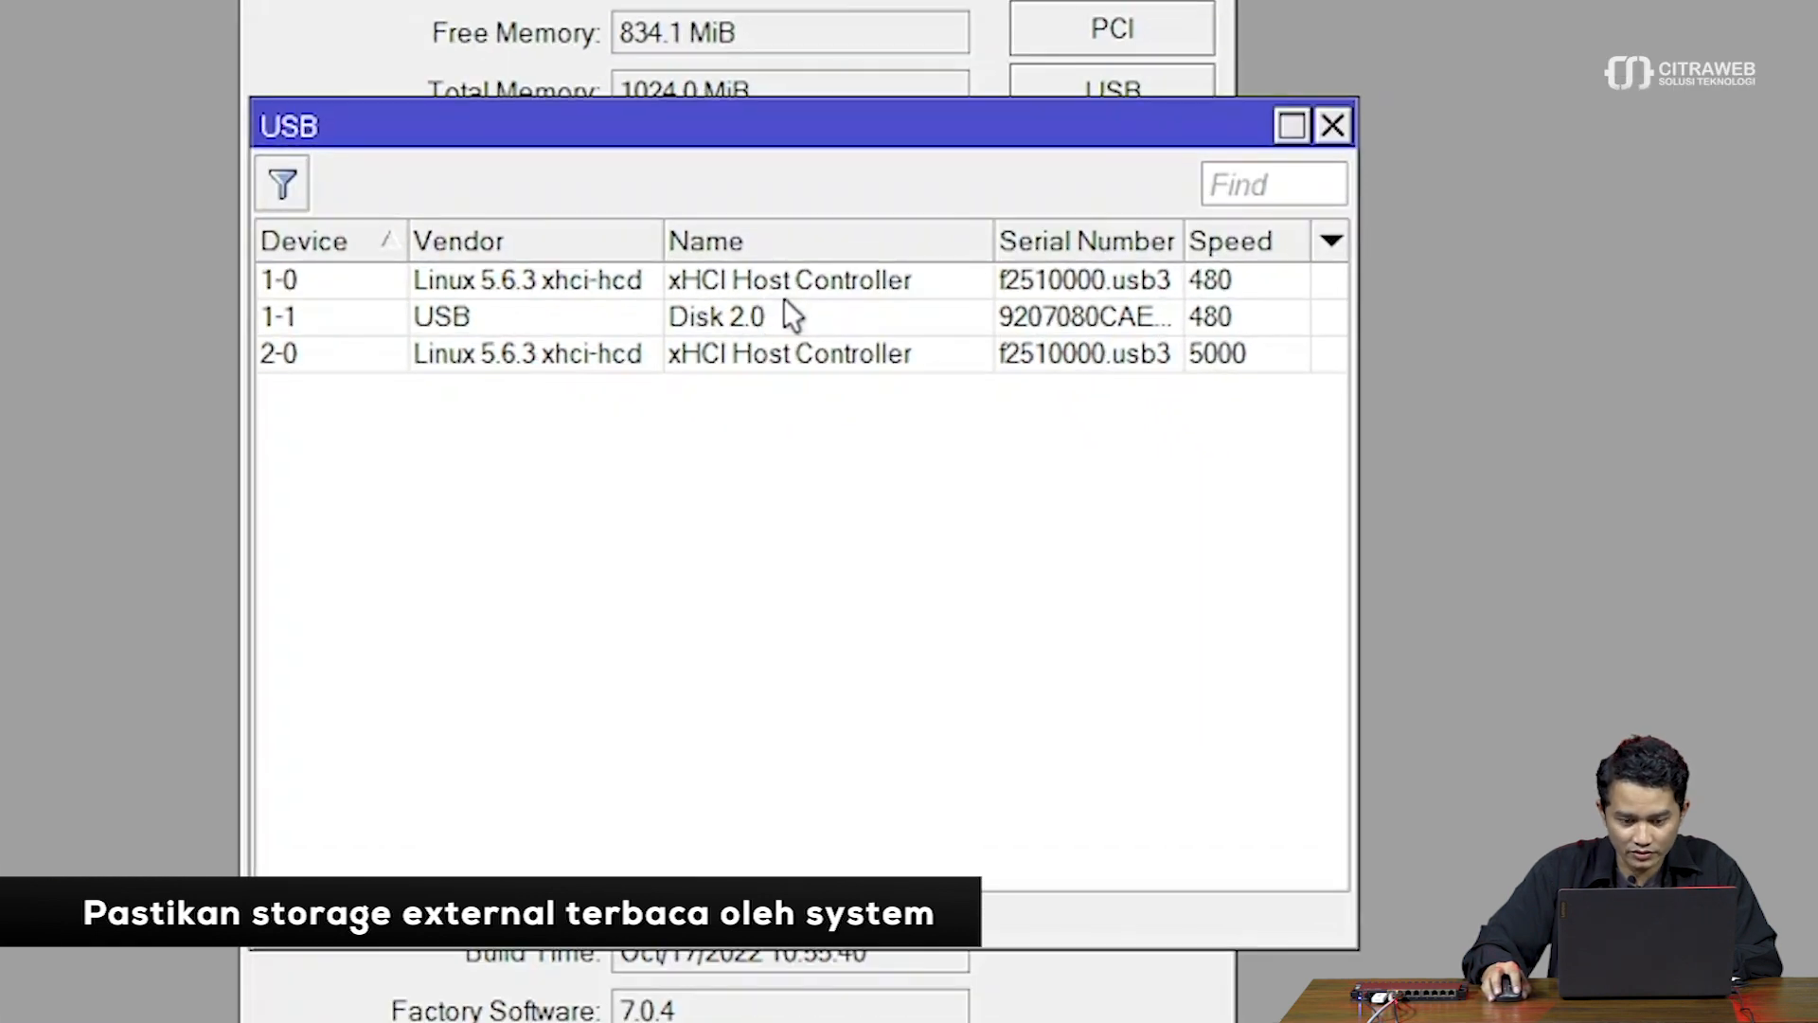
{"action": "left_click", "coordinate": [784, 314]}
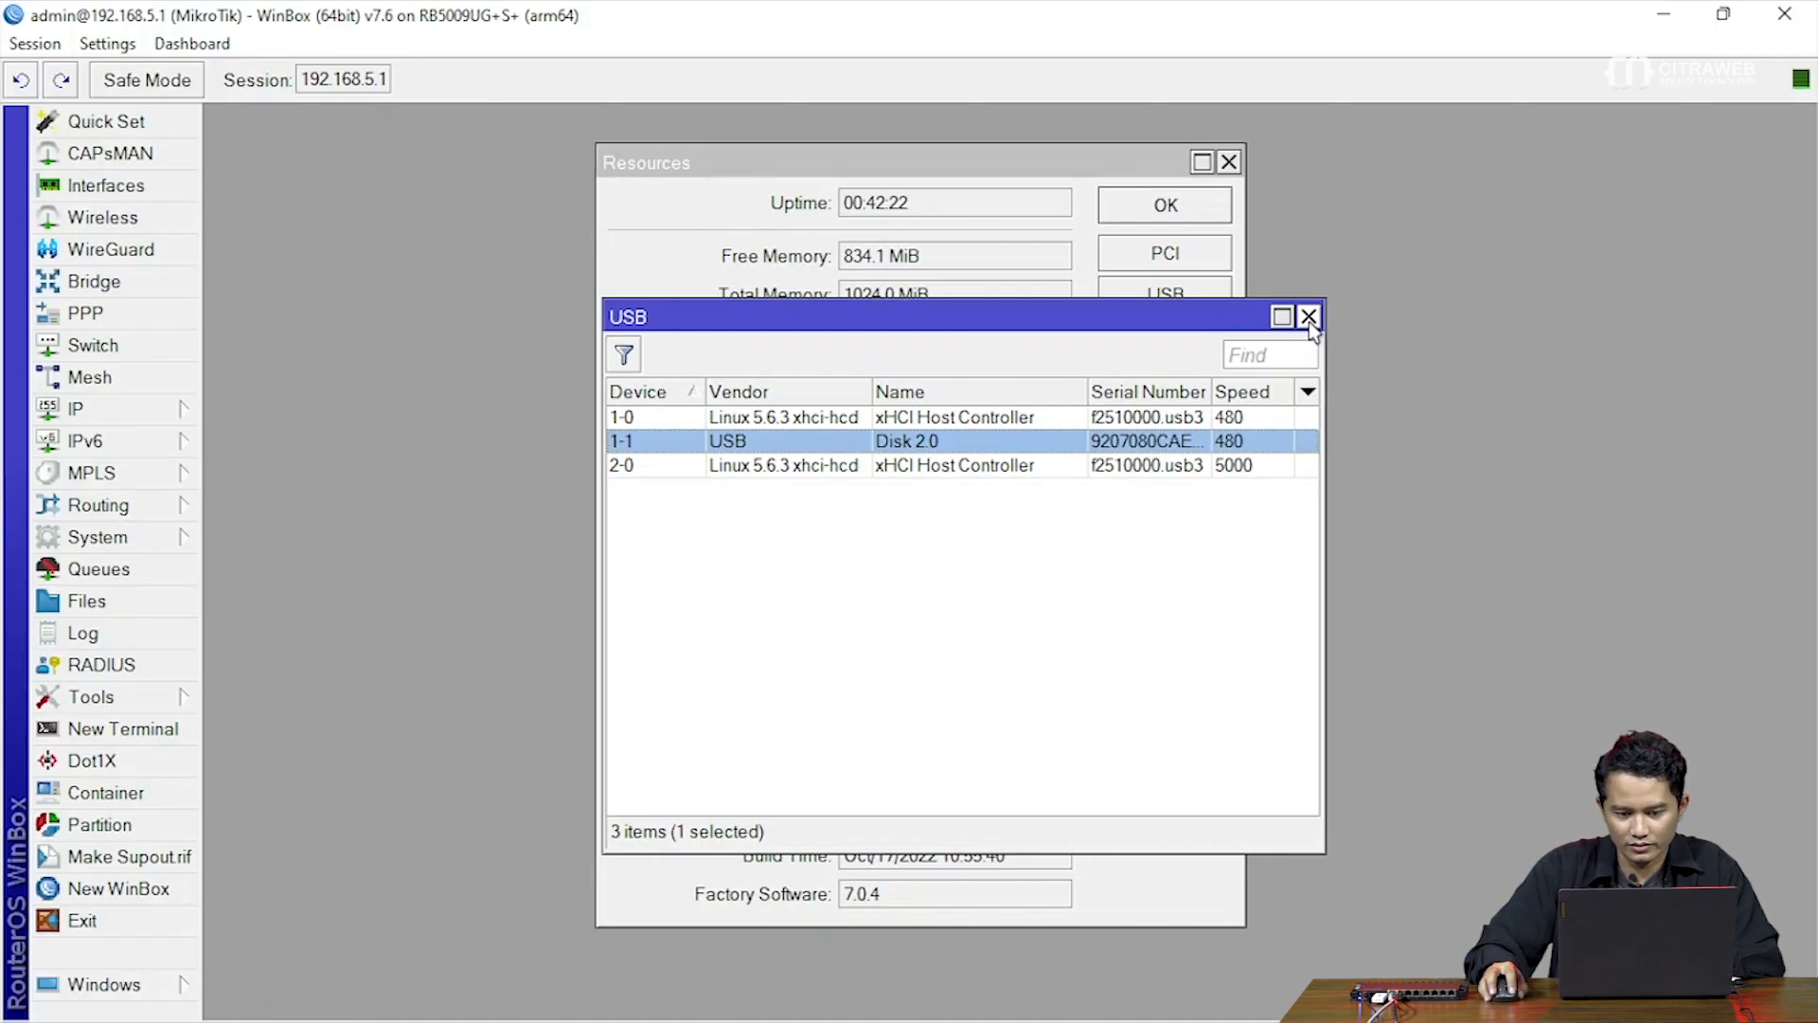
{"action": "left_click", "coordinate": [1309, 317]}
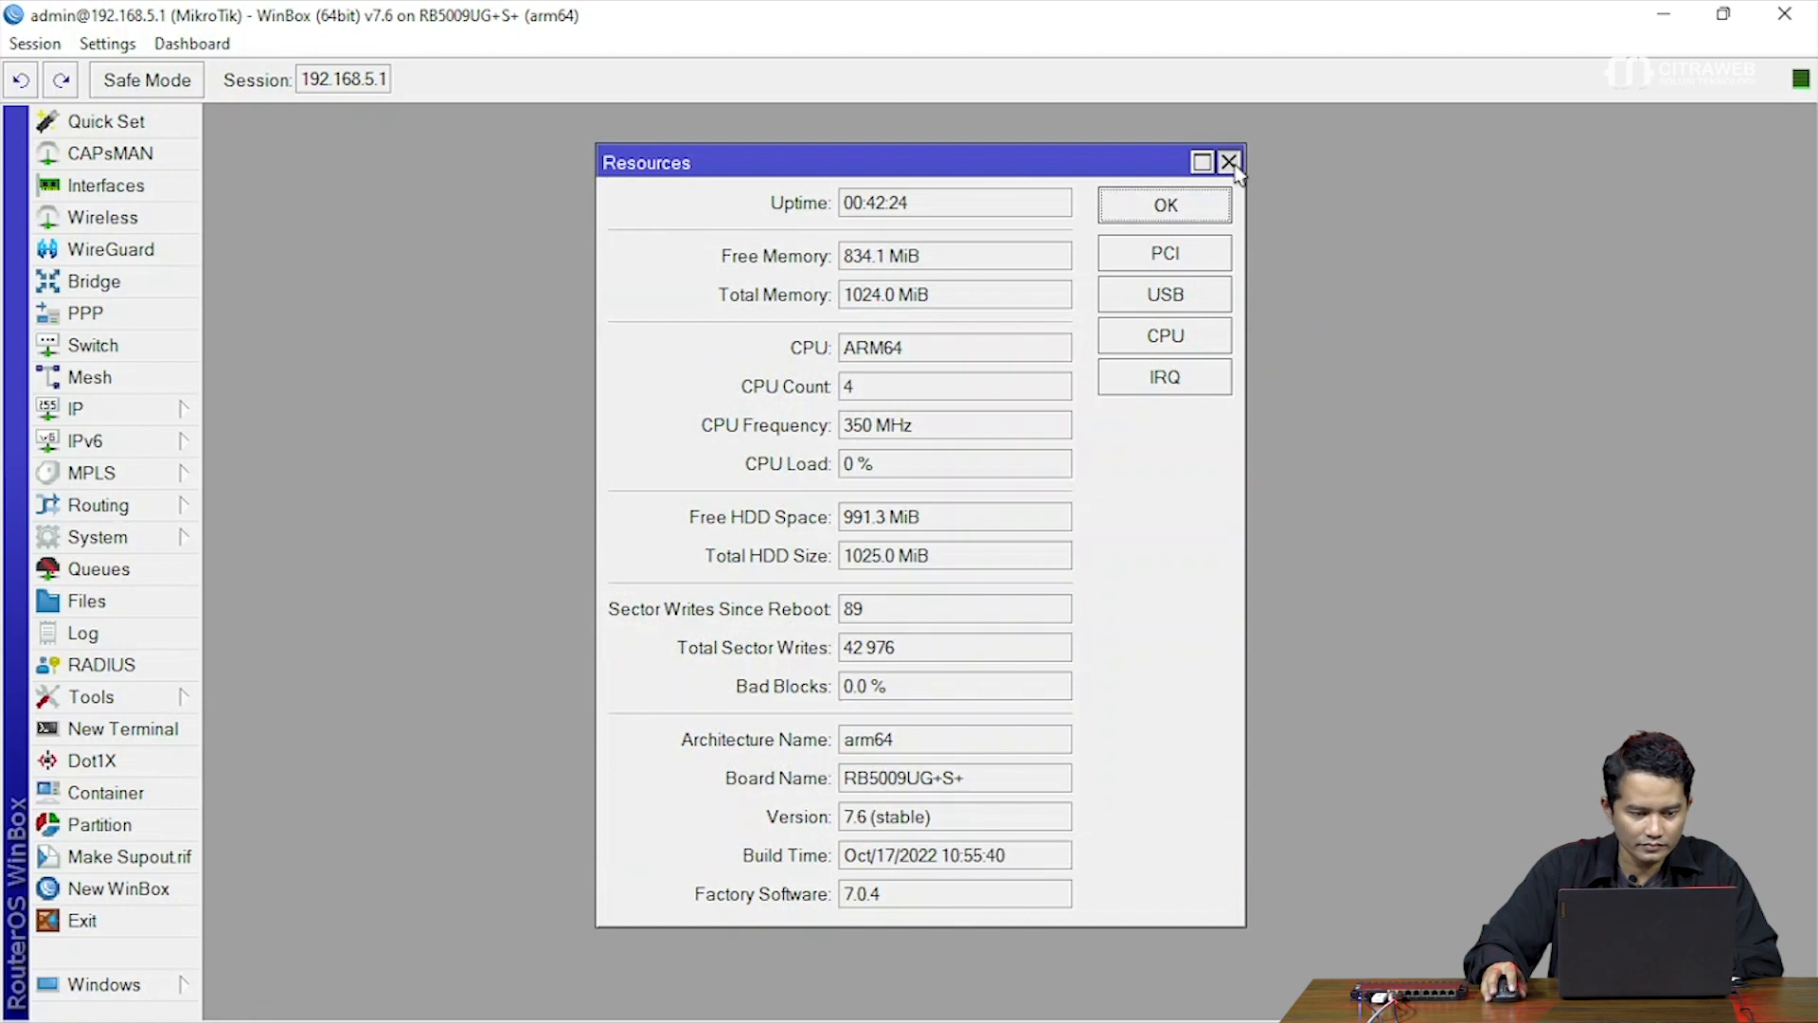
{"action": "left_click", "coordinate": [1229, 162]}
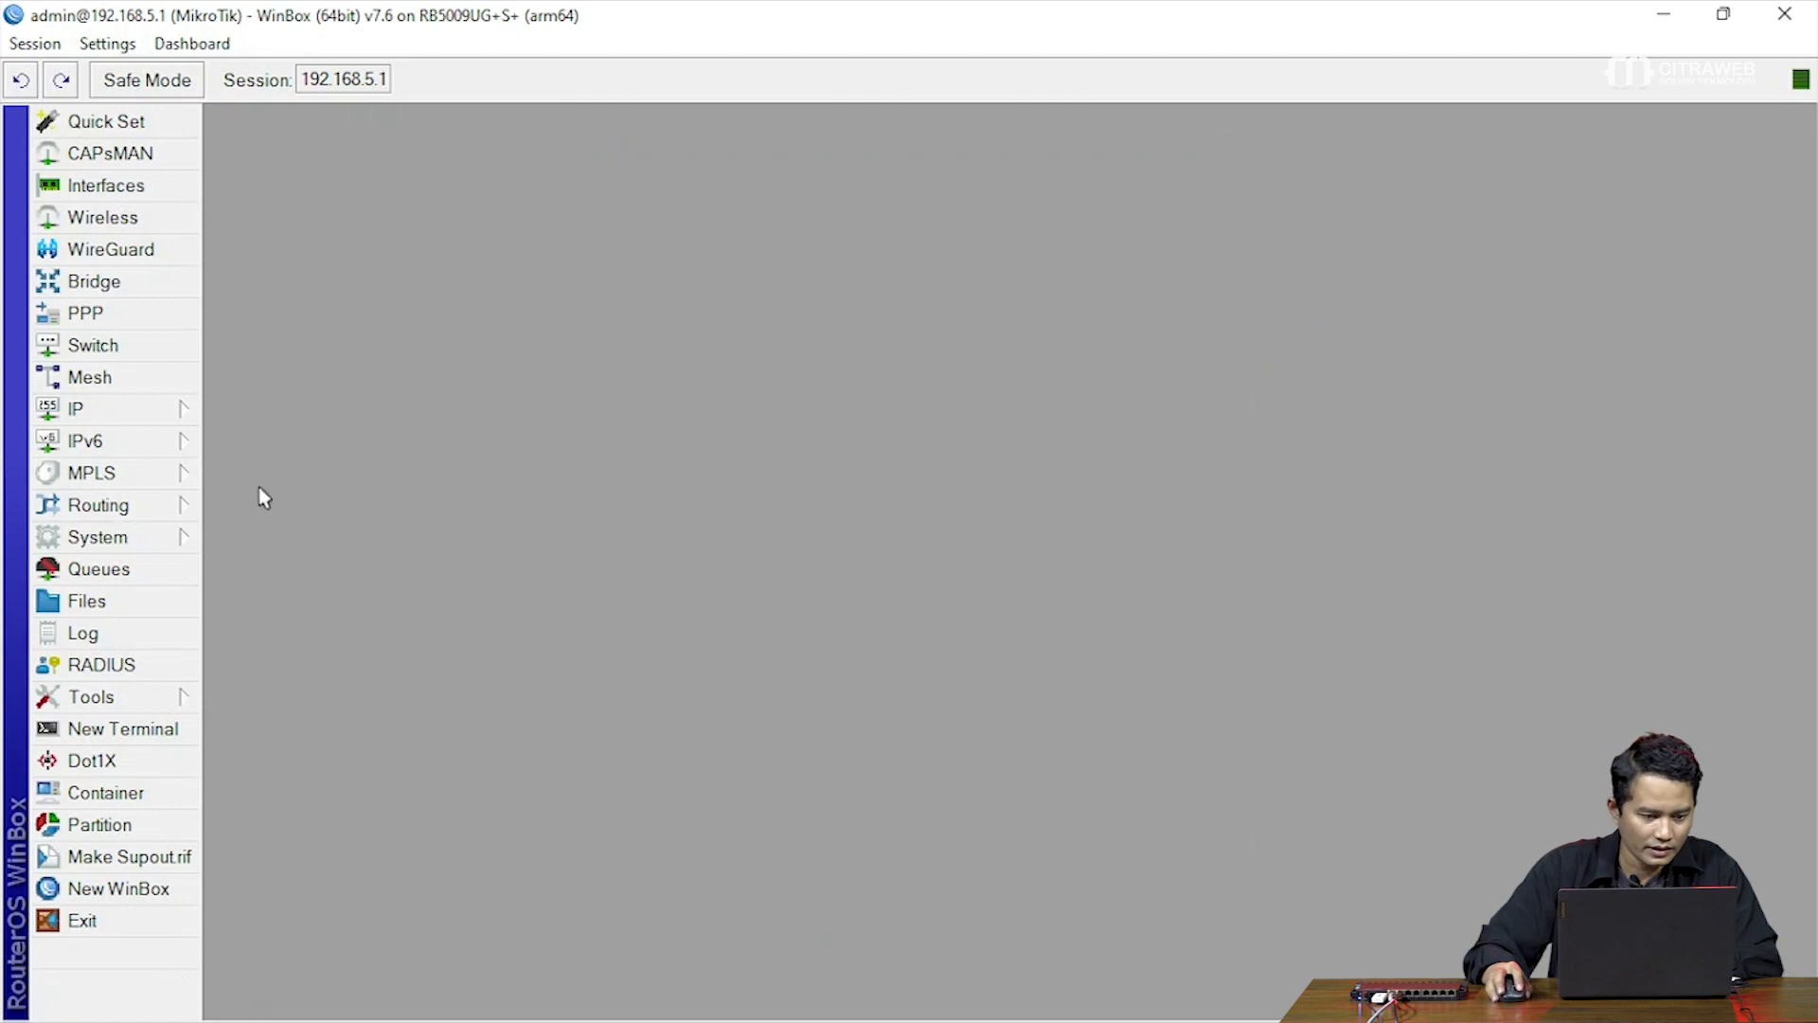
{"action": "left_click", "coordinate": [176, 535]}
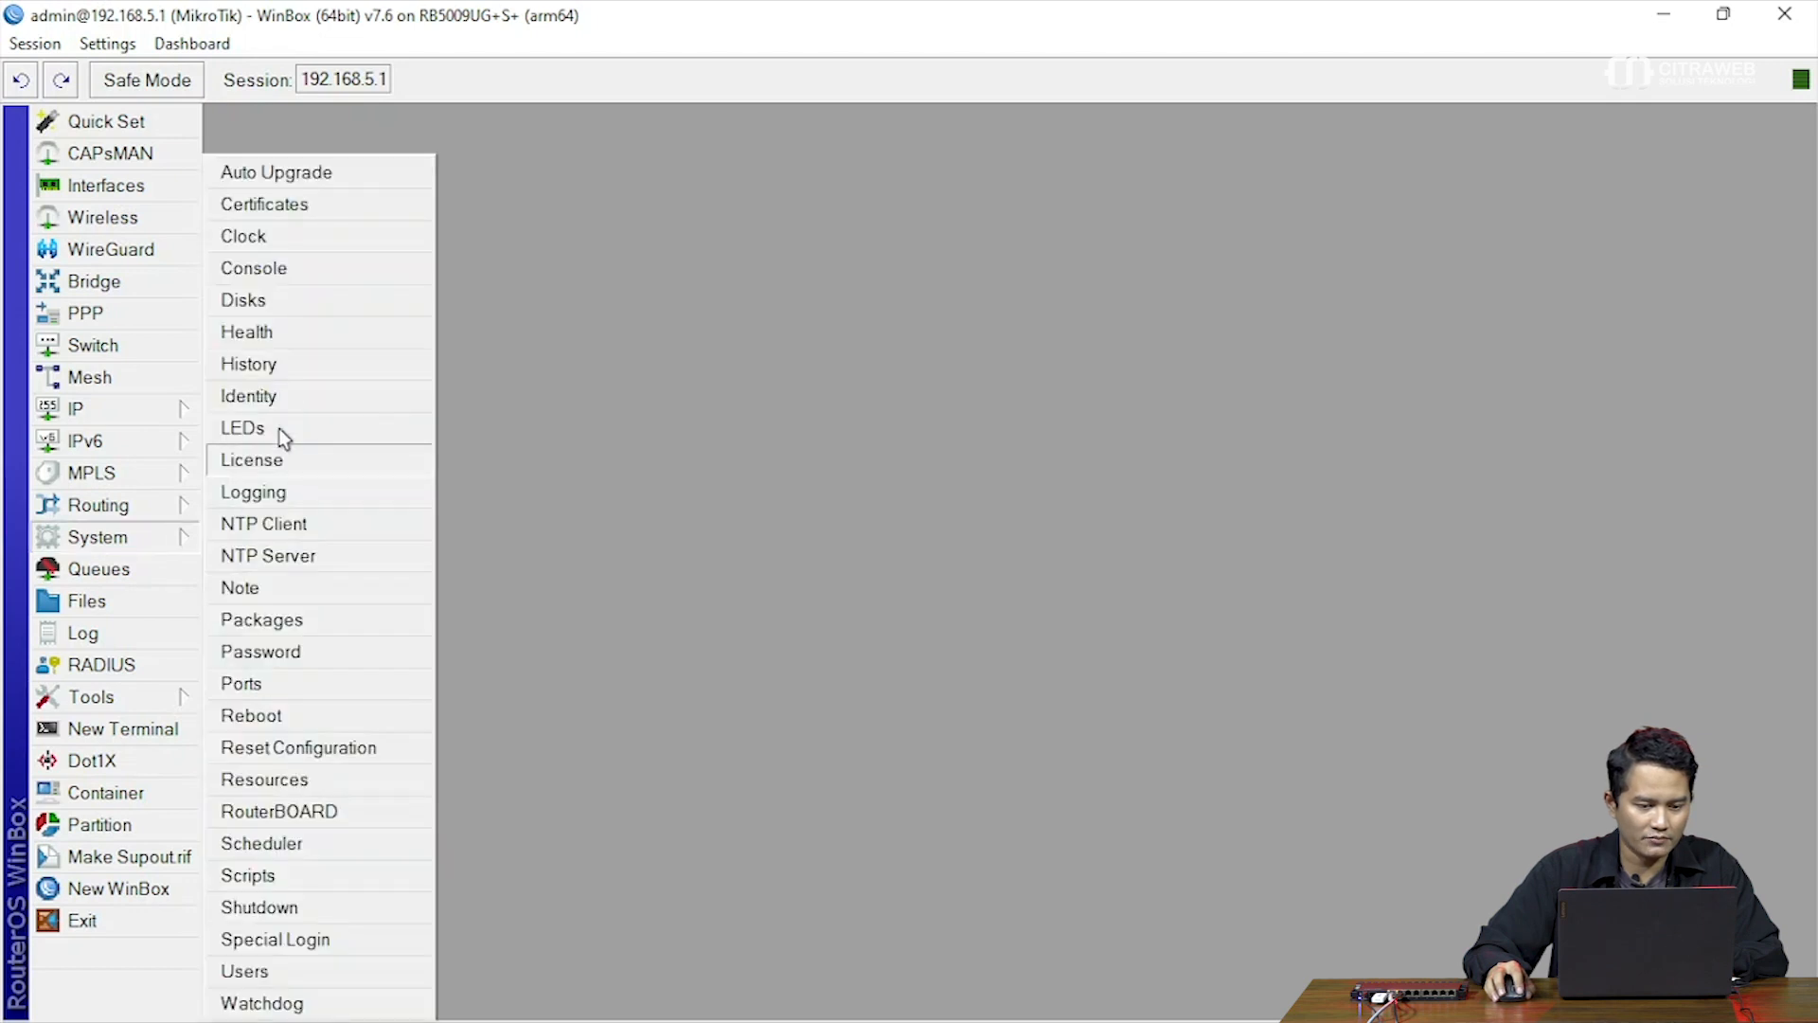
{"action": "left_click", "coordinate": [312, 298]}
{"action": "left_click_drag", "start_coordinate": [529, 255], "coordinate": [552, 209]}
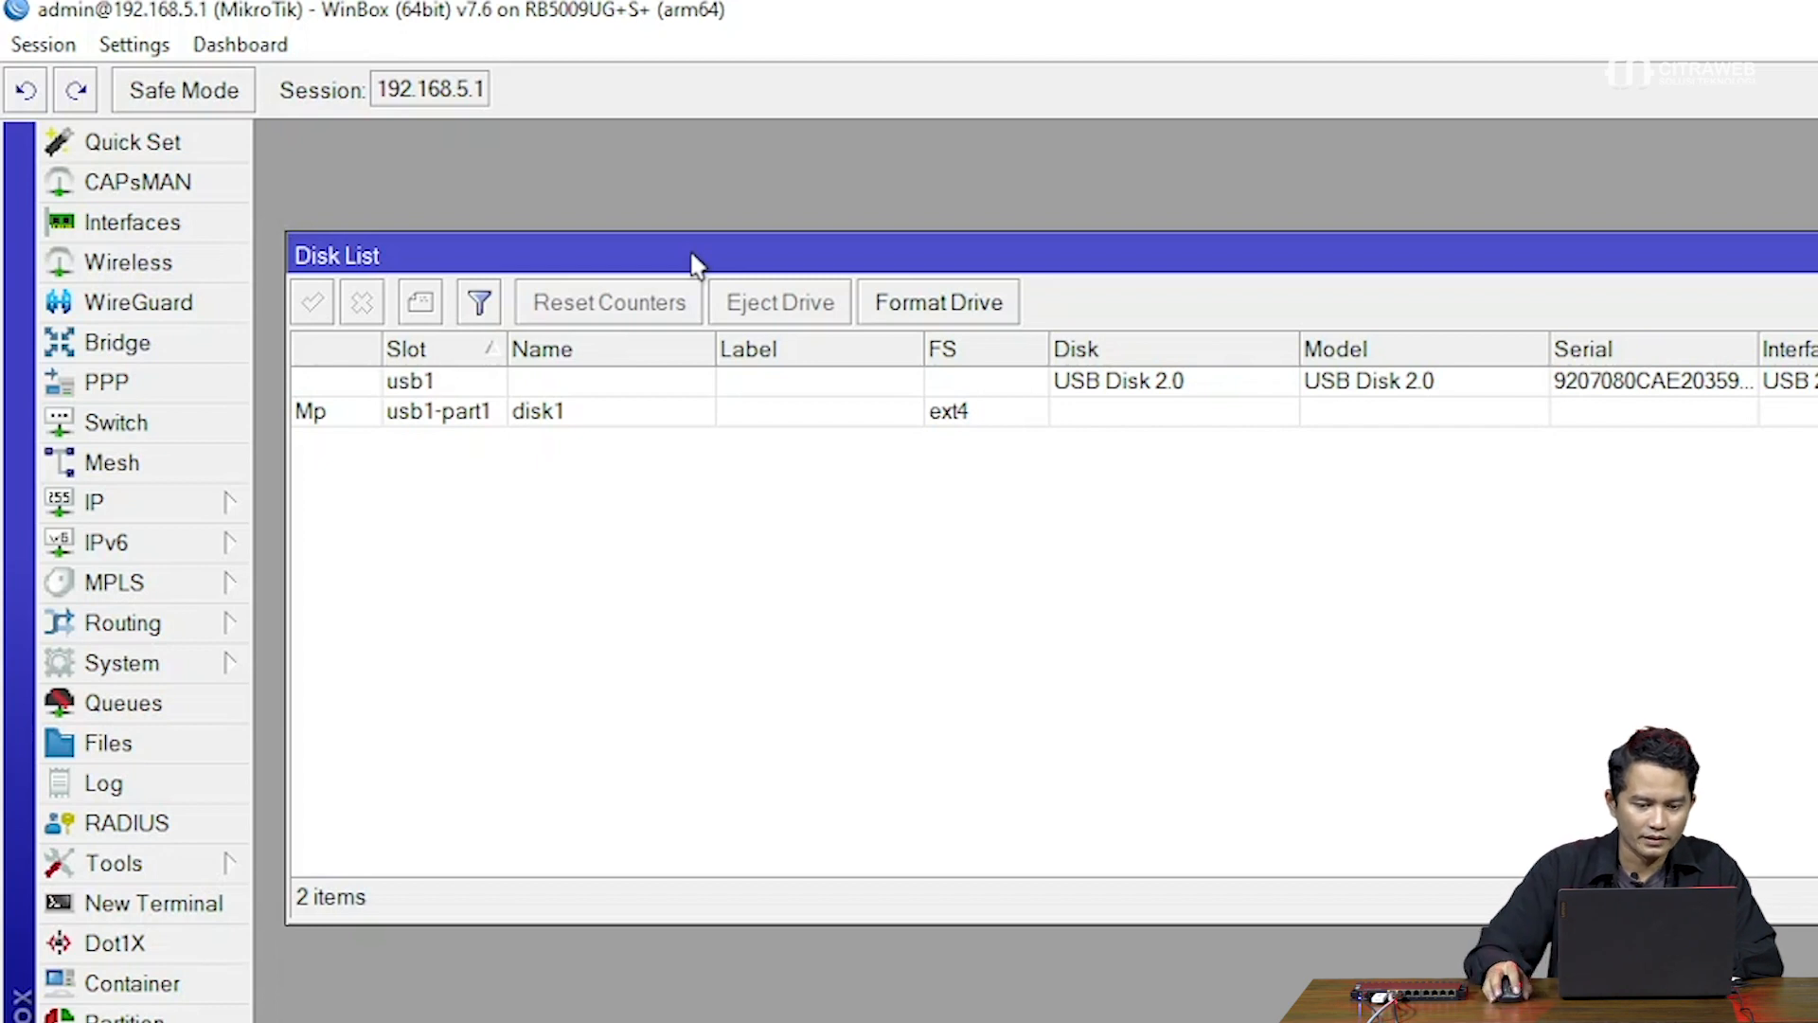
{"action": "left_click", "coordinate": [725, 383]}
{"action": "left_click", "coordinate": [940, 312]}
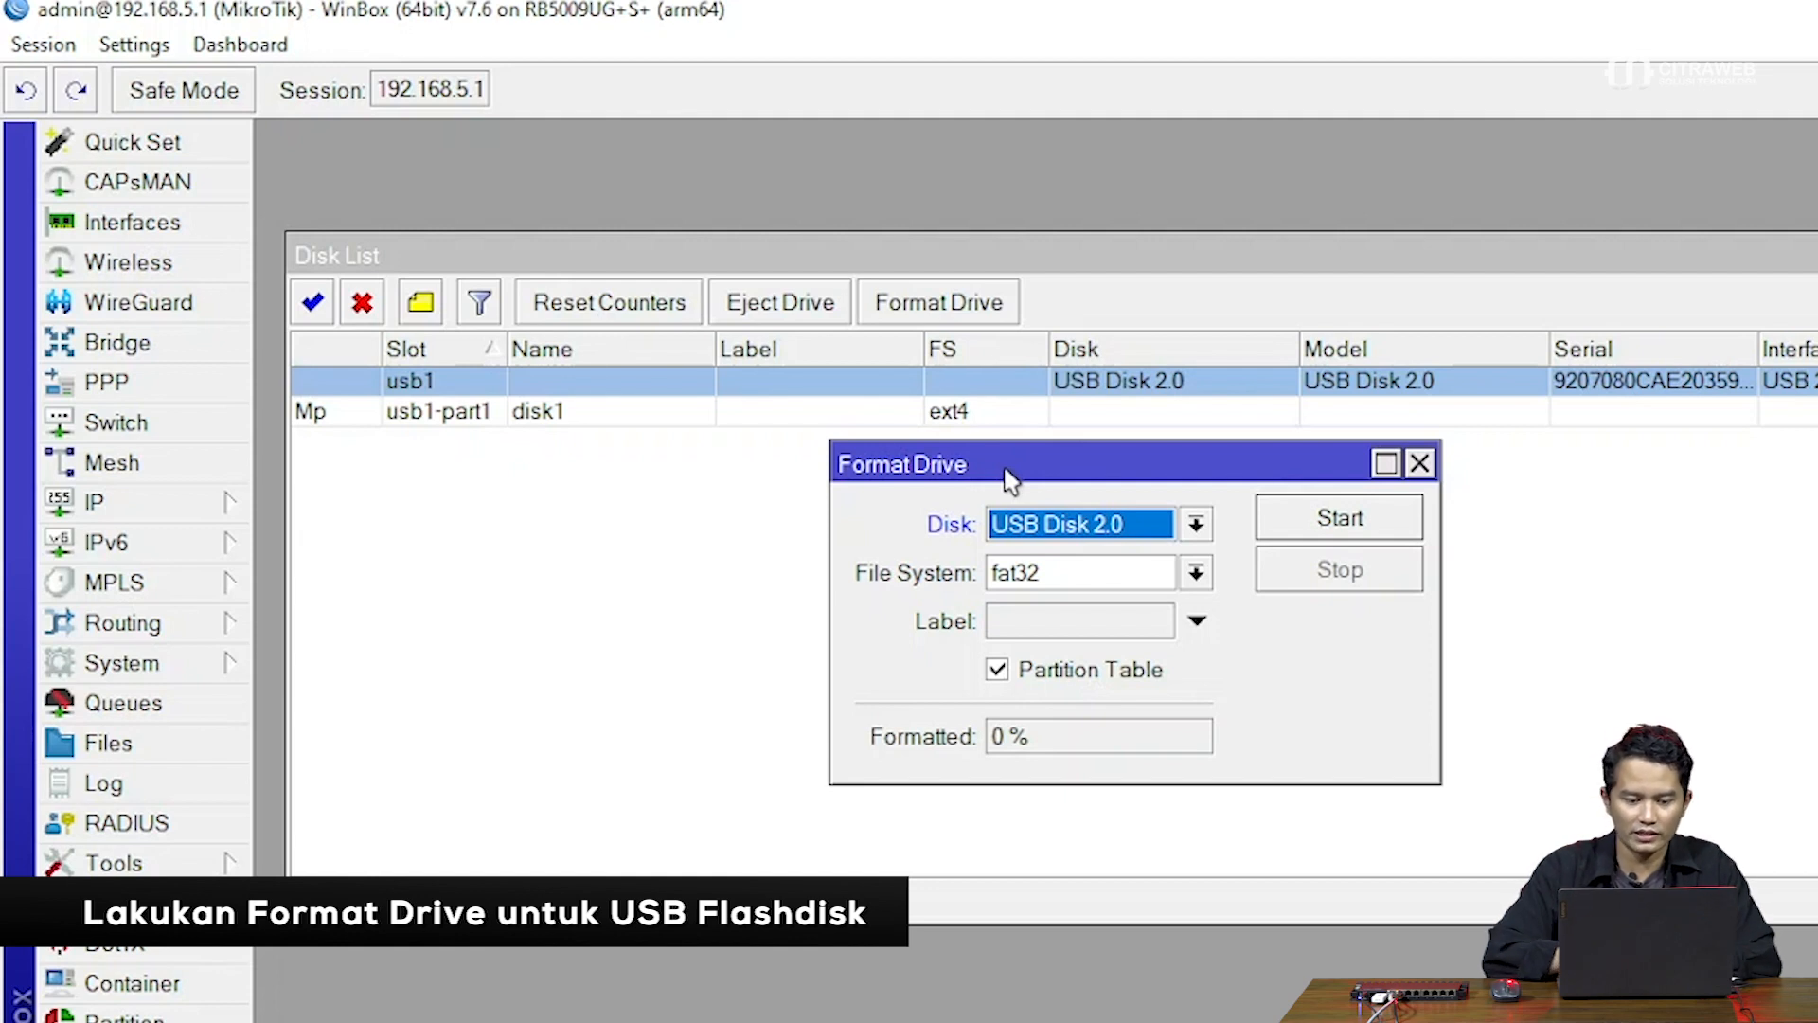
{"action": "left_click", "coordinate": [1198, 573]}
{"action": "key", "text": "Up"}
{"action": "key", "text": "Return"}
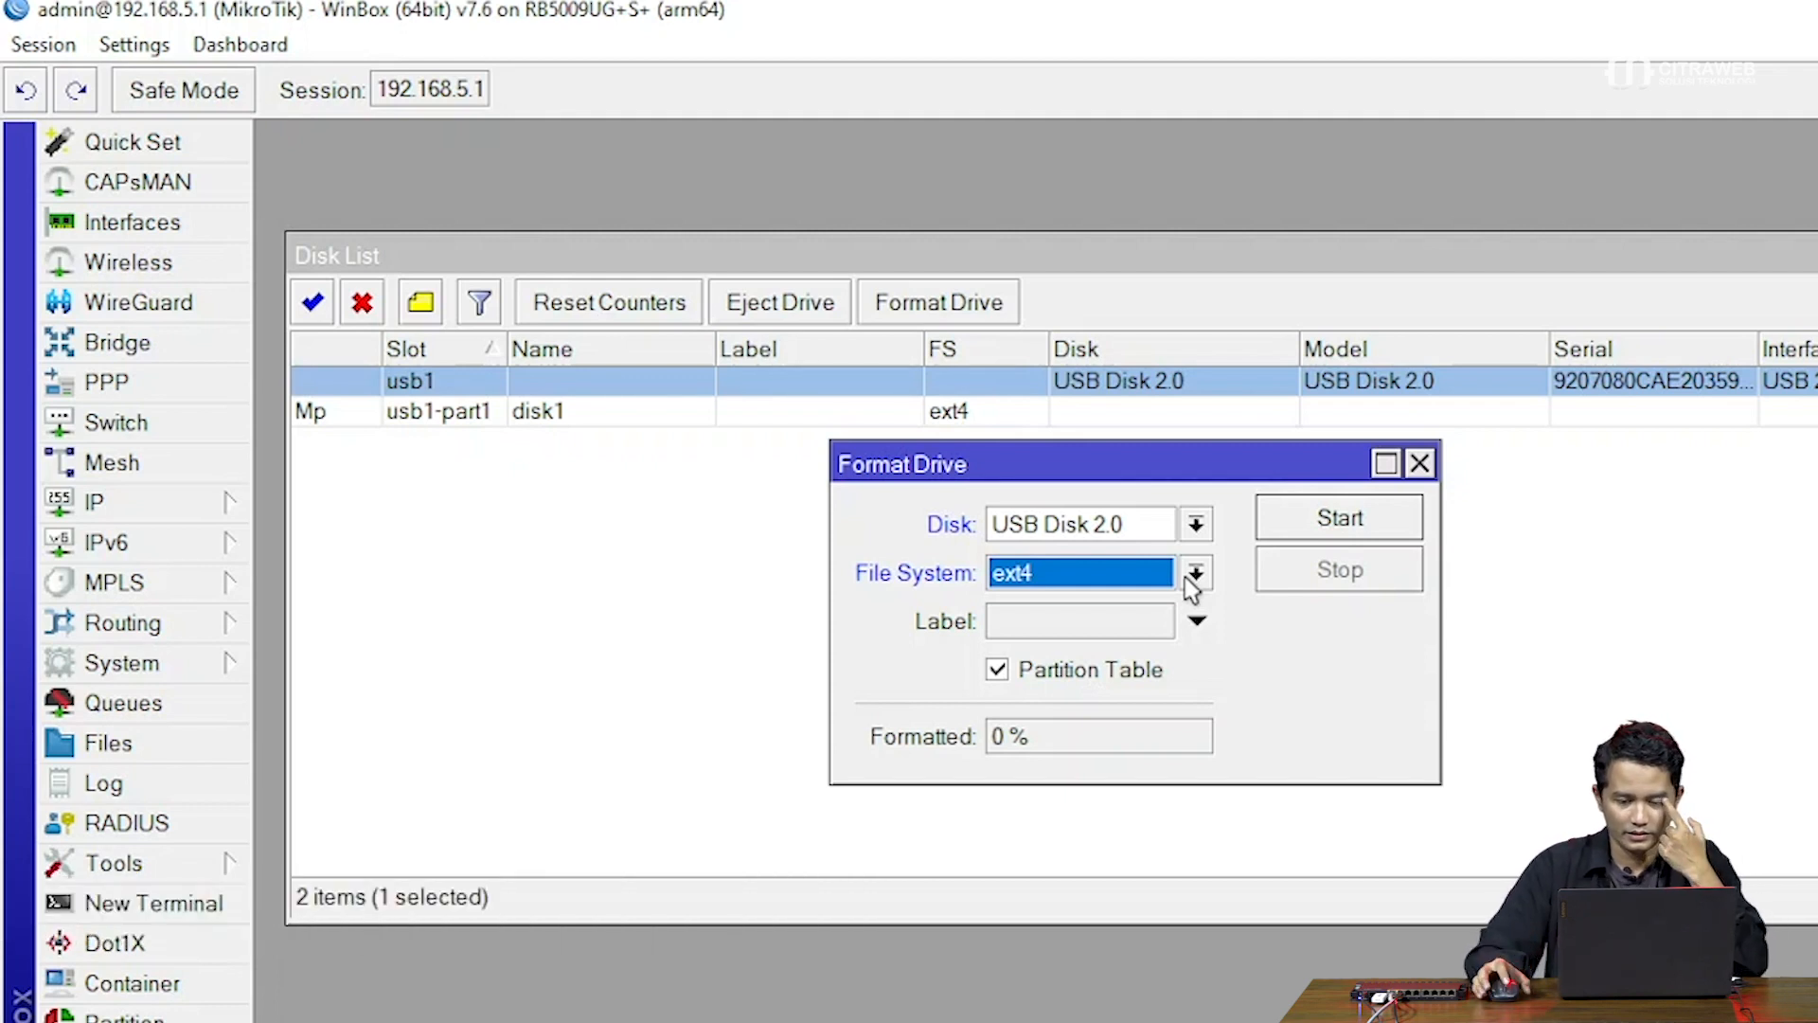
{"action": "left_click", "coordinate": [1418, 466]}
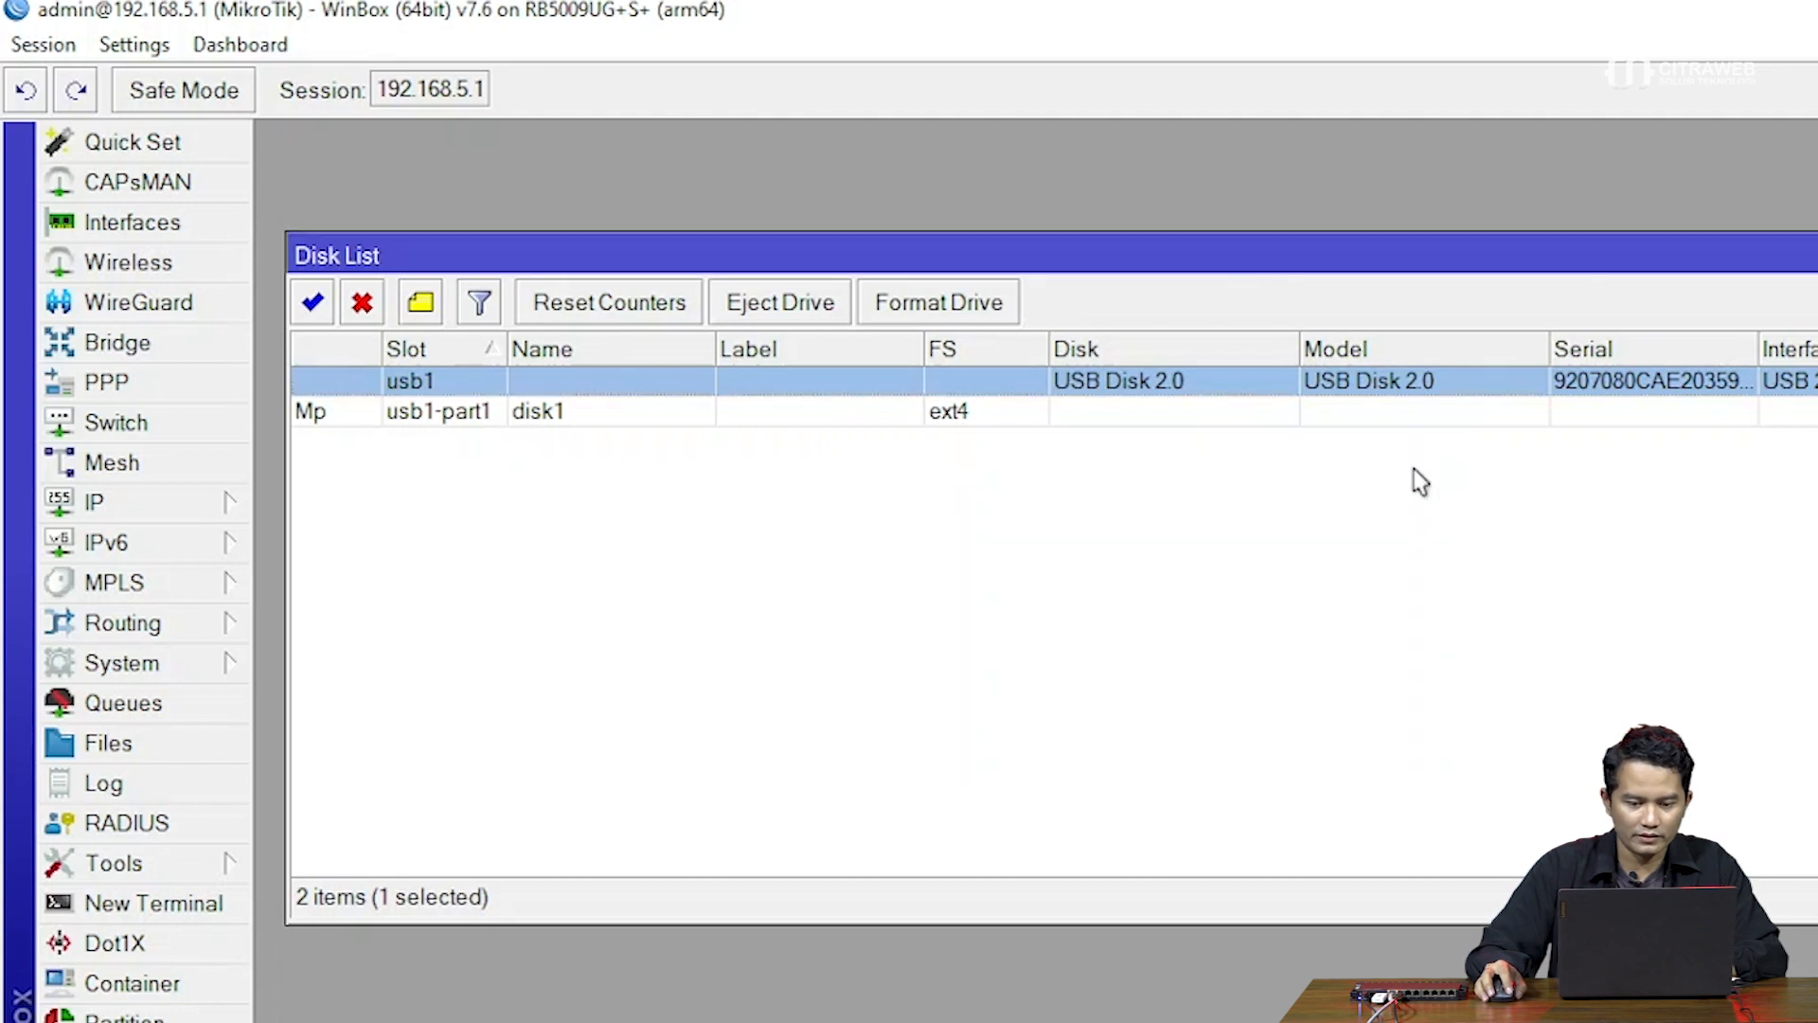
{"action": "left_click", "coordinate": [1008, 412]}
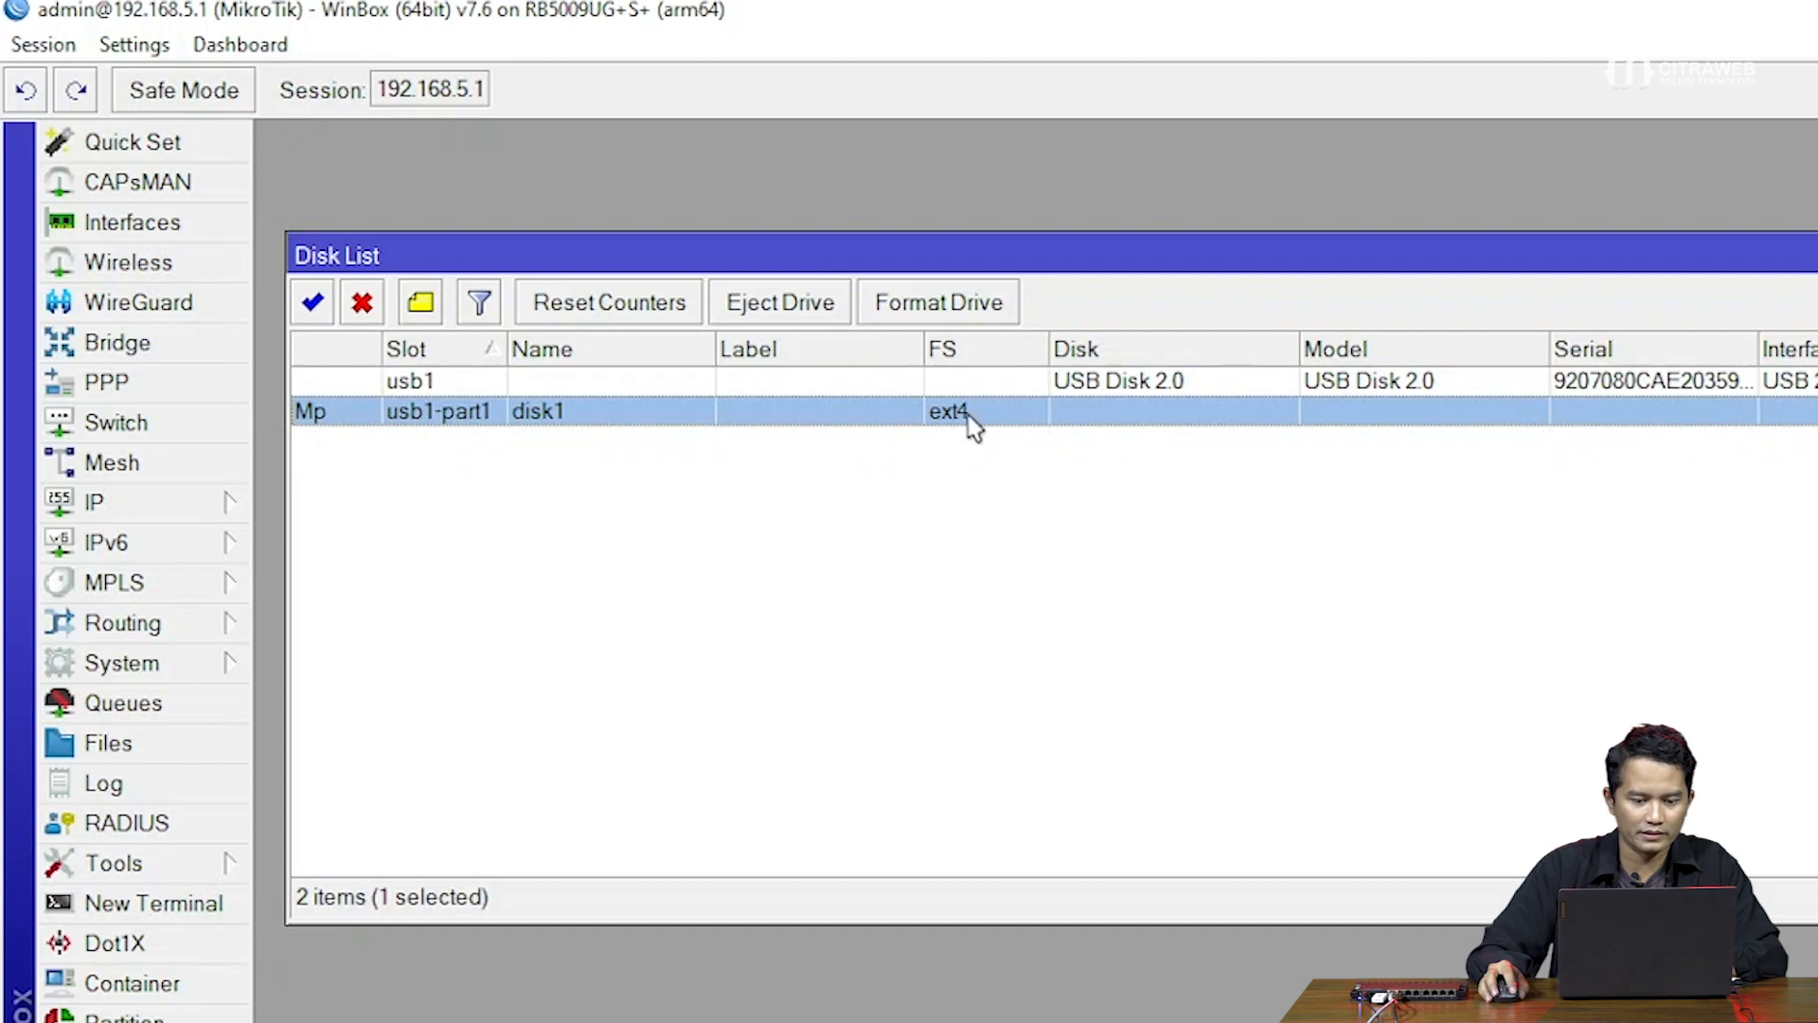
{"action": "left_click_drag", "start_coordinate": [937, 256], "coordinate": [933, 190]}
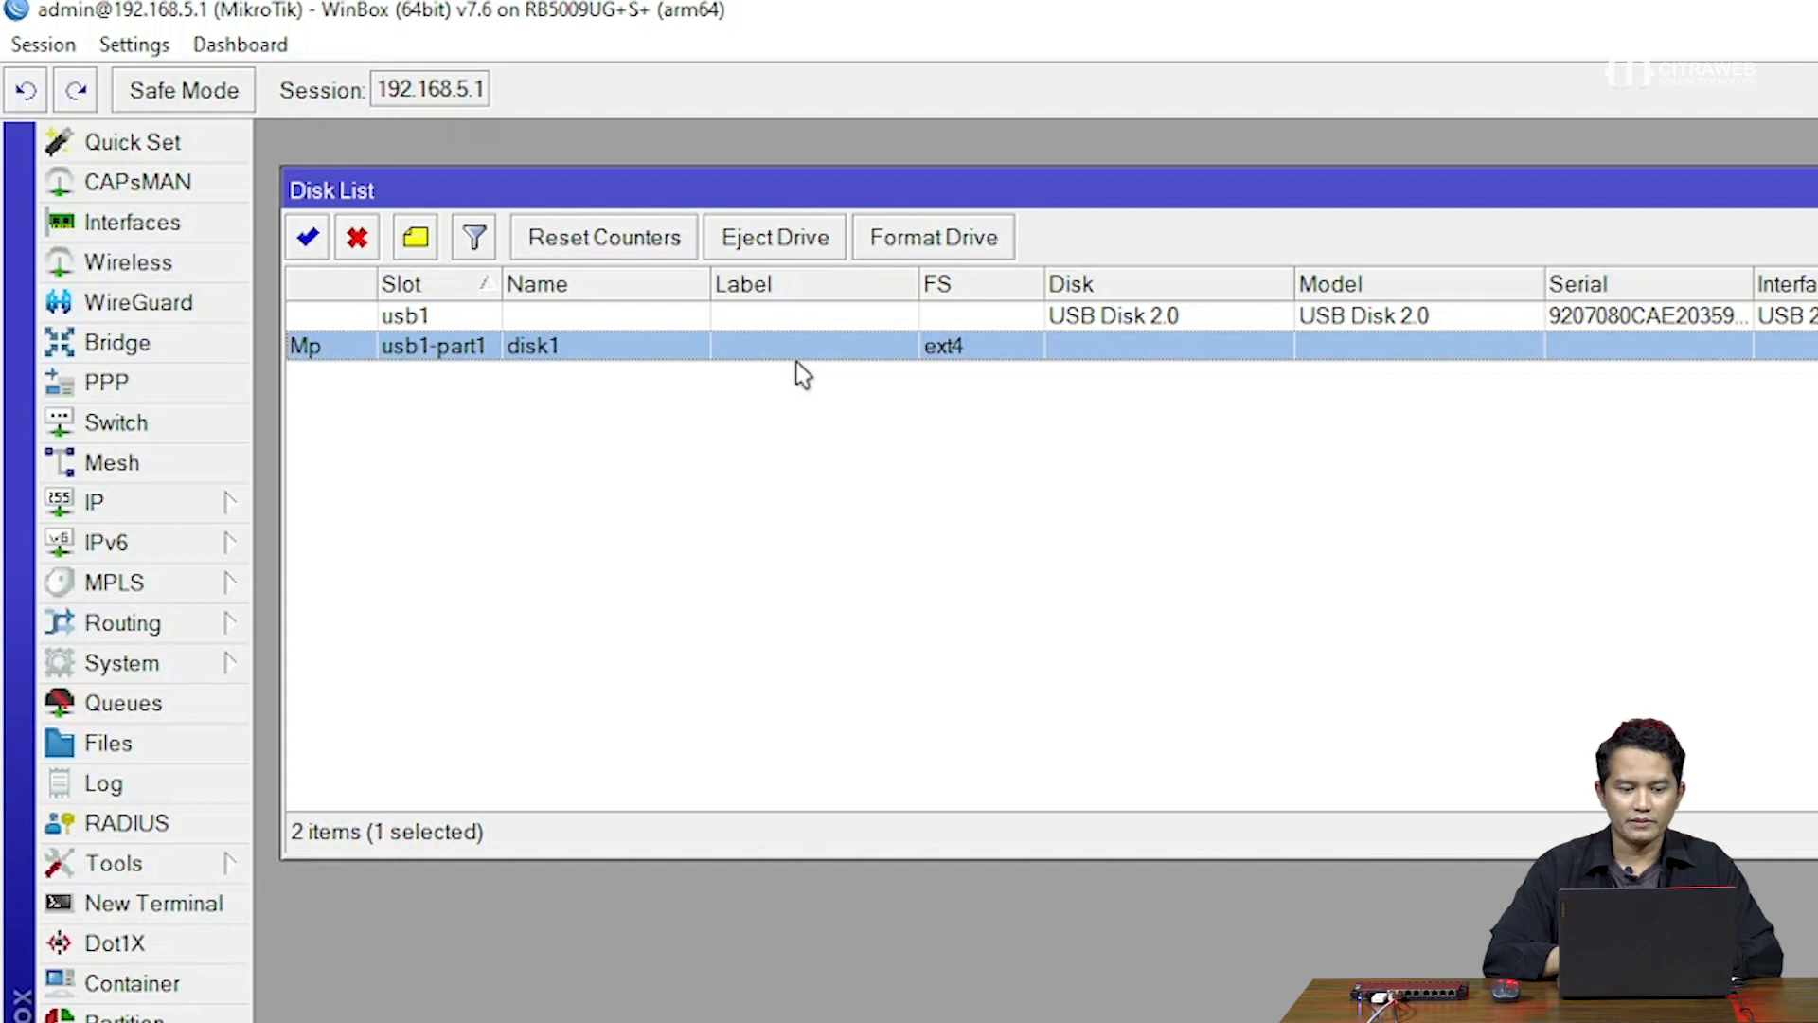
{"action": "left_click_drag", "start_coordinate": [1042, 190], "coordinate": [961, 180]}
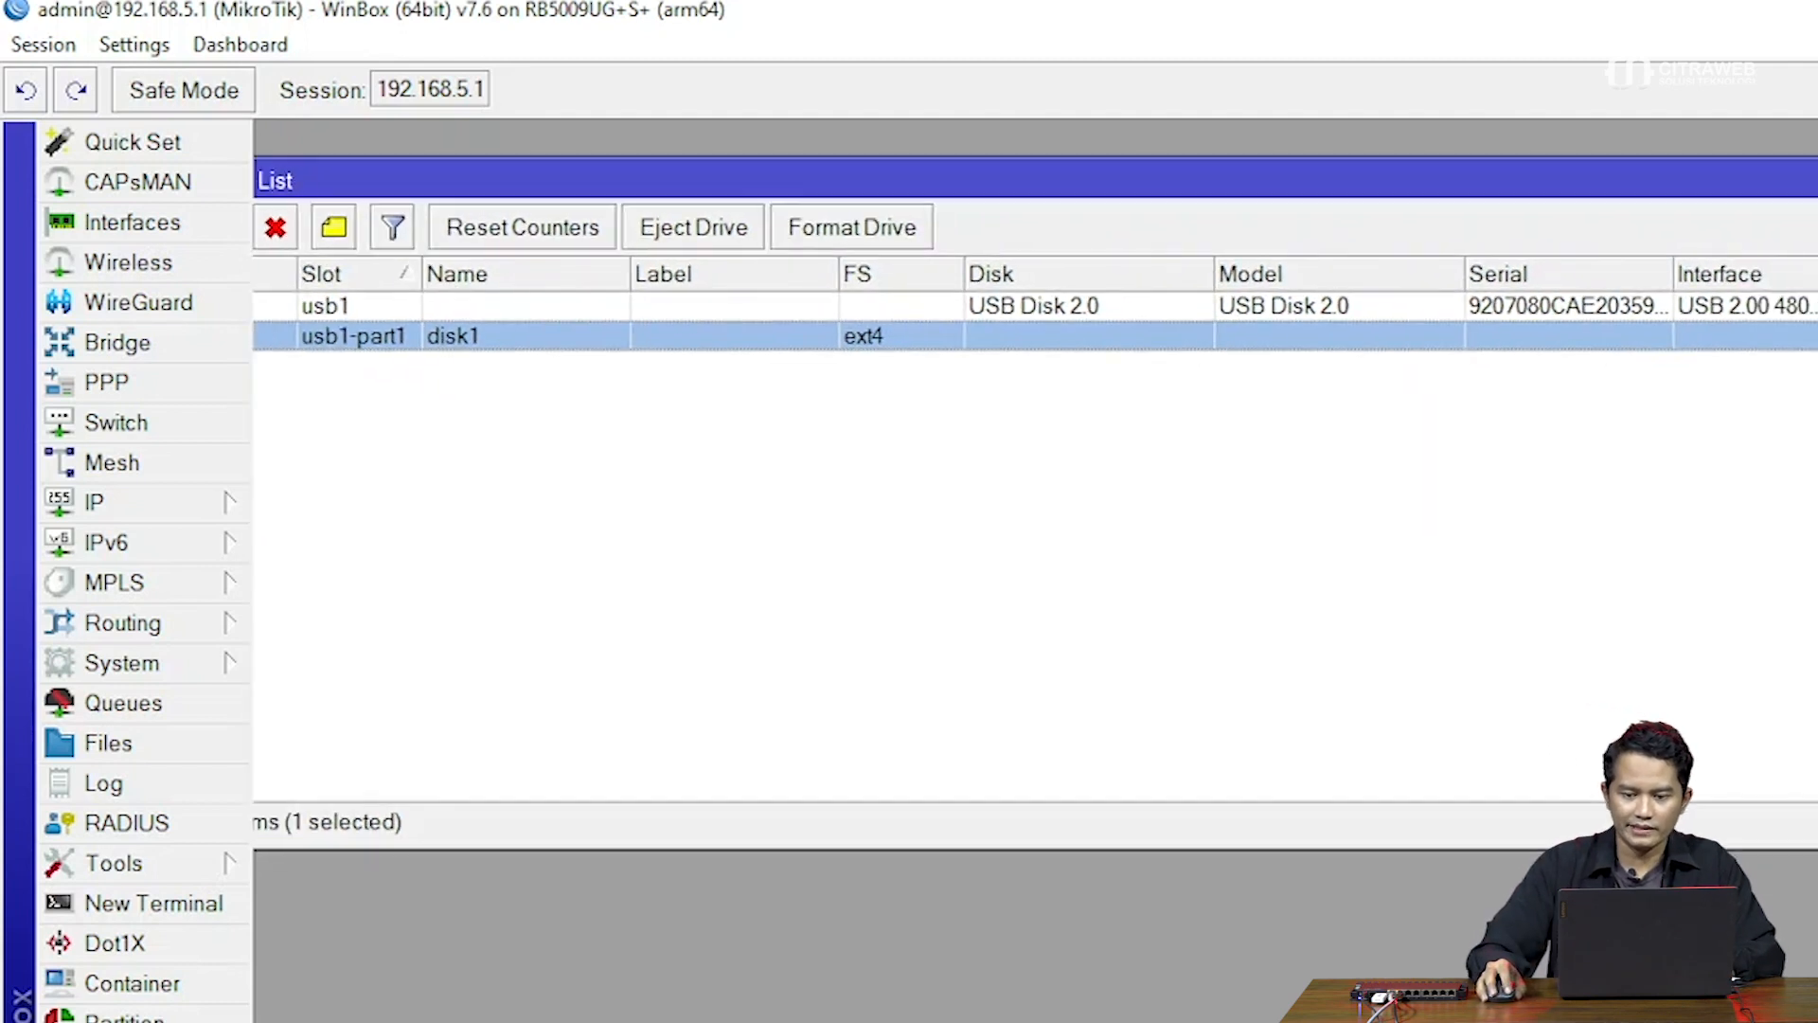
{"action": "left_click", "coordinate": [1811, 178]}
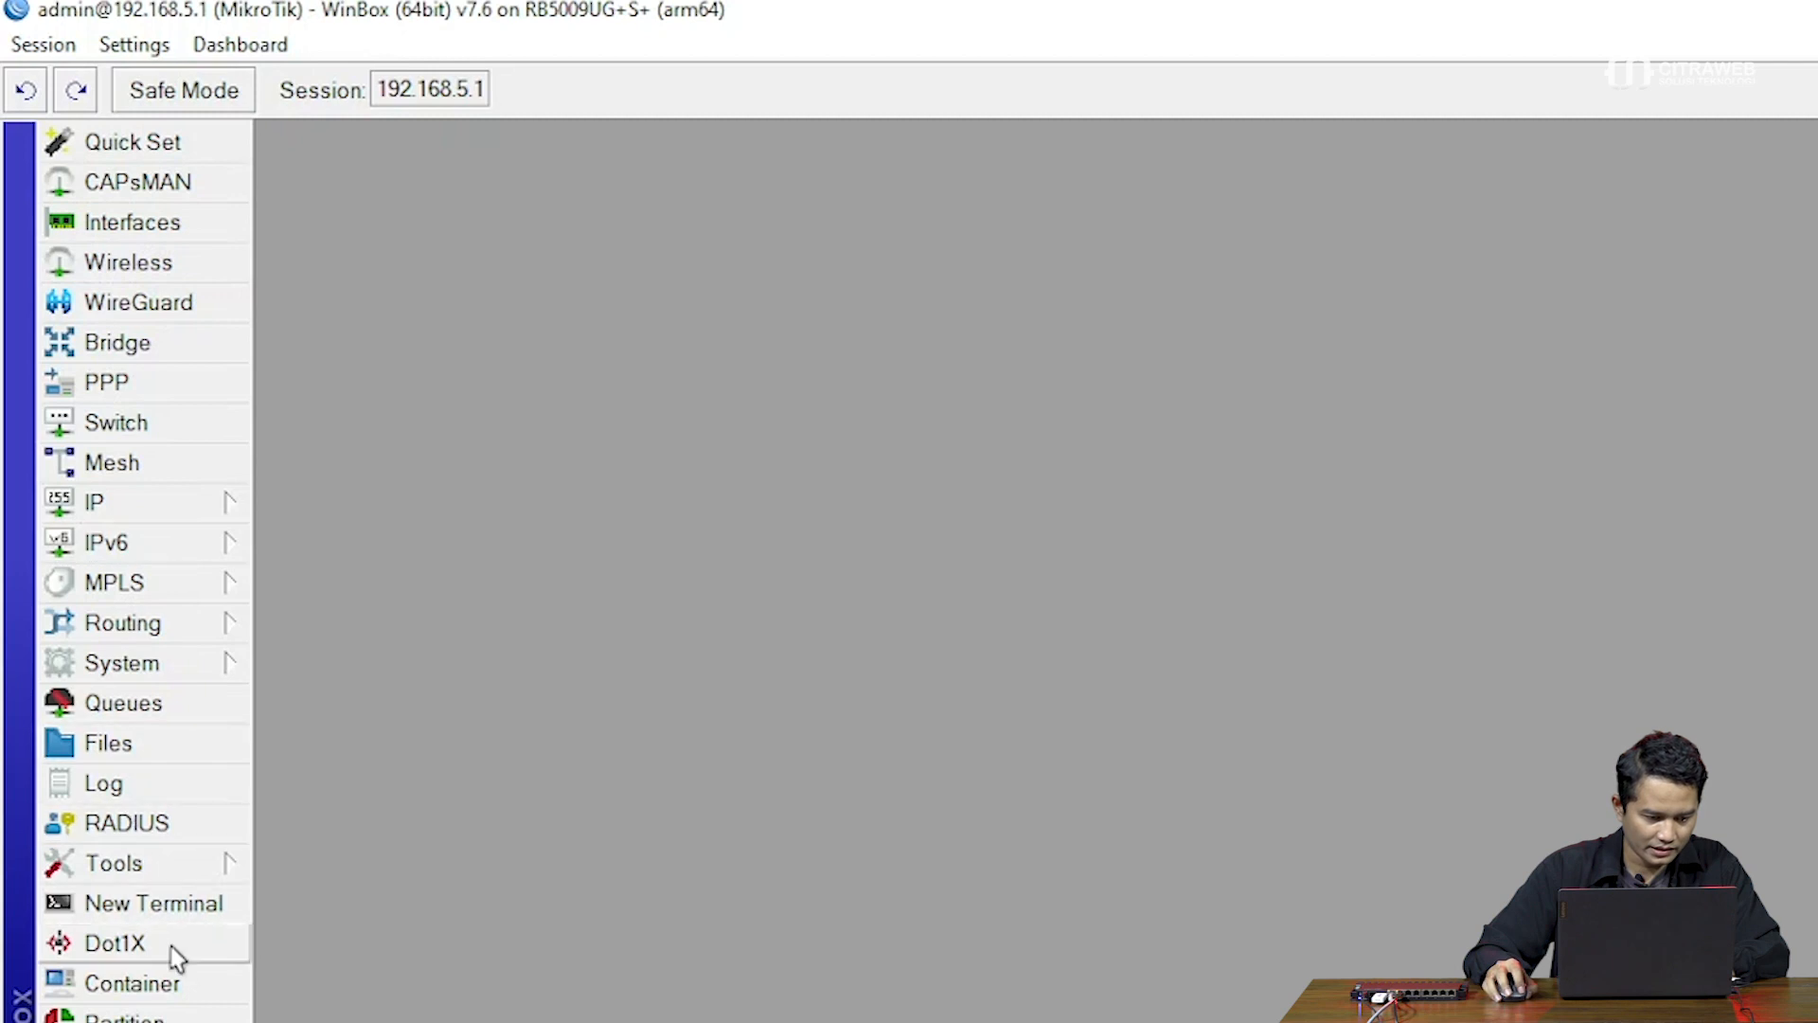
Open the Container window, check its empty Mounts and Envs tabs, and return to the container list
{"action": "left_click", "coordinate": [175, 989]}
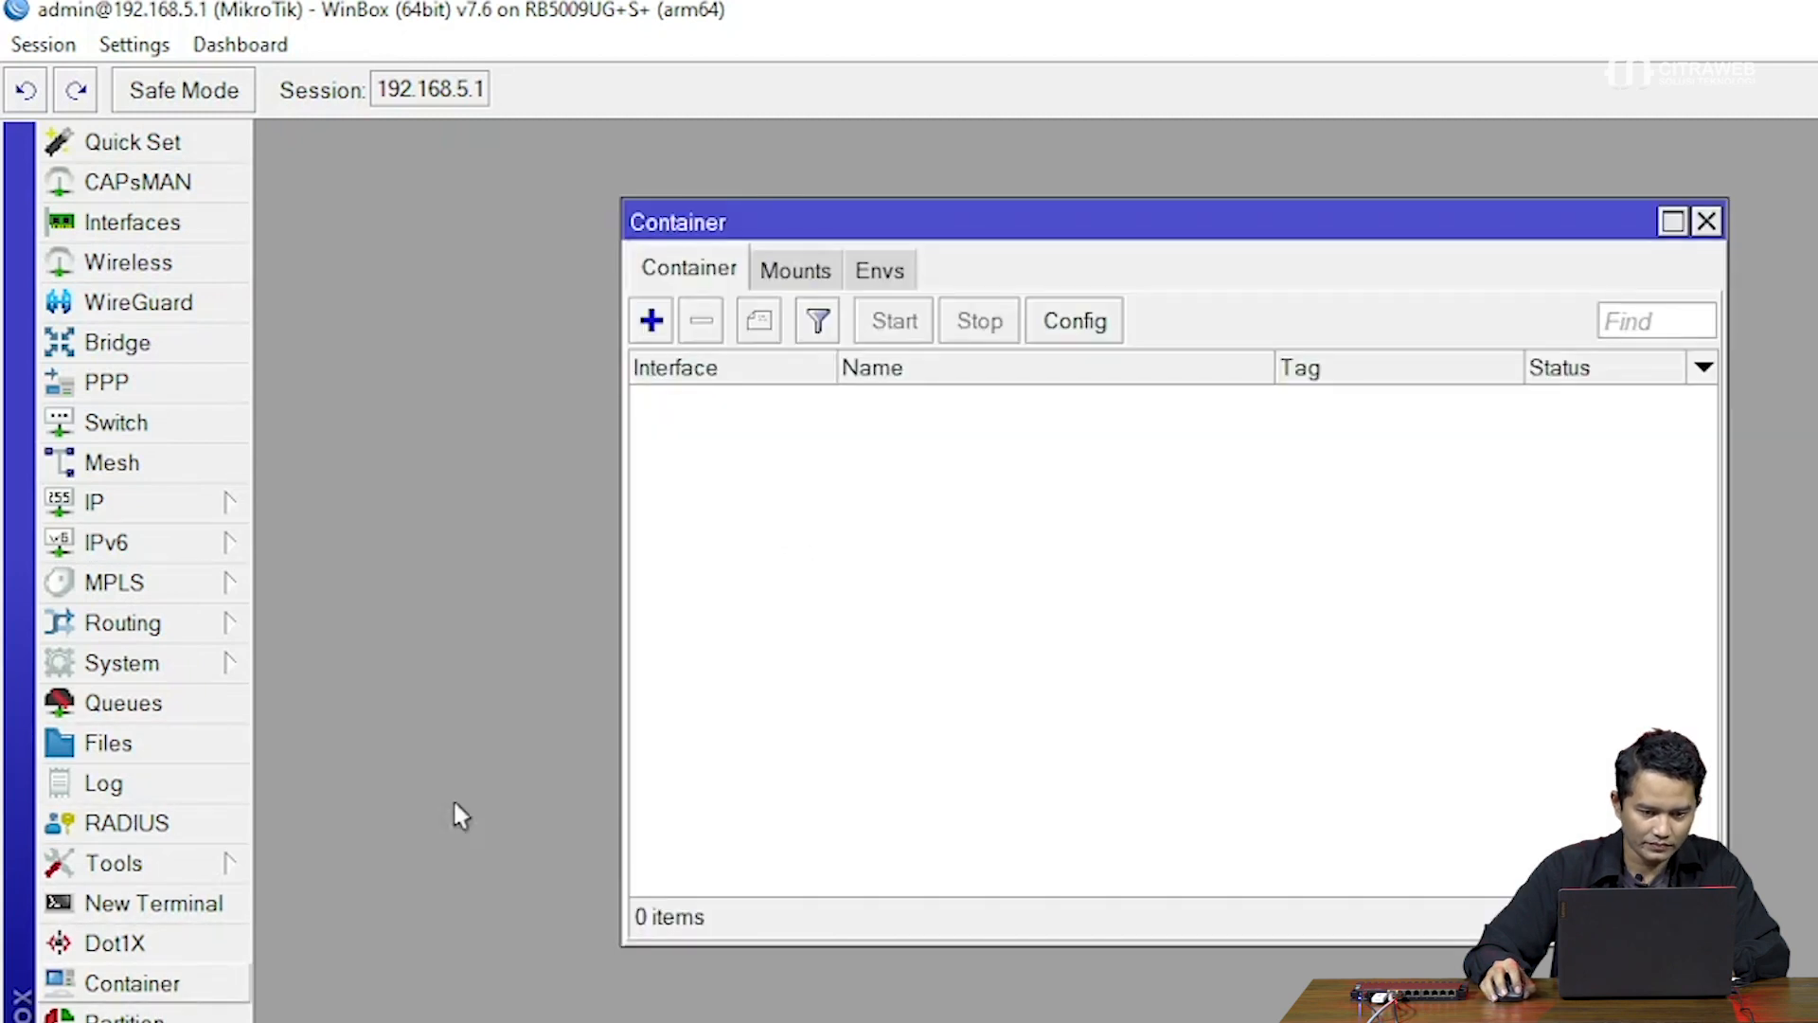
{"action": "left_click_drag", "start_coordinate": [1149, 211], "coordinate": [1194, 201]}
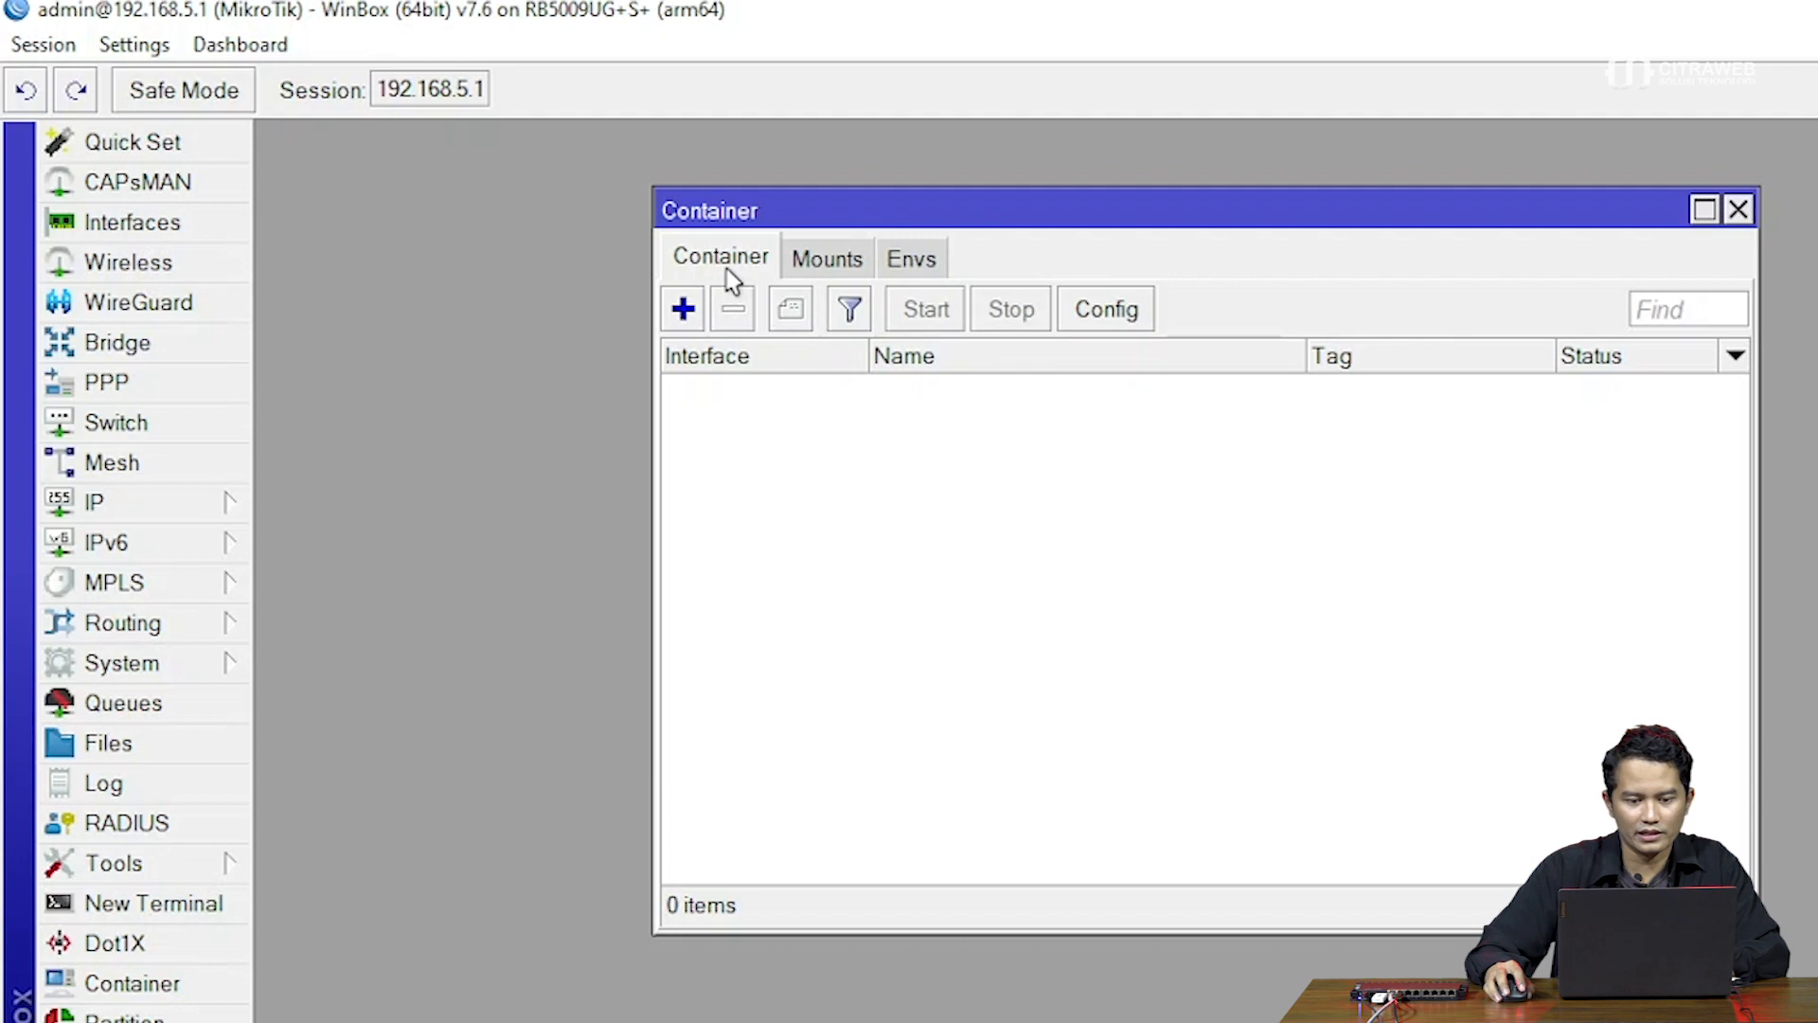
{"action": "left_click", "coordinate": [818, 267]}
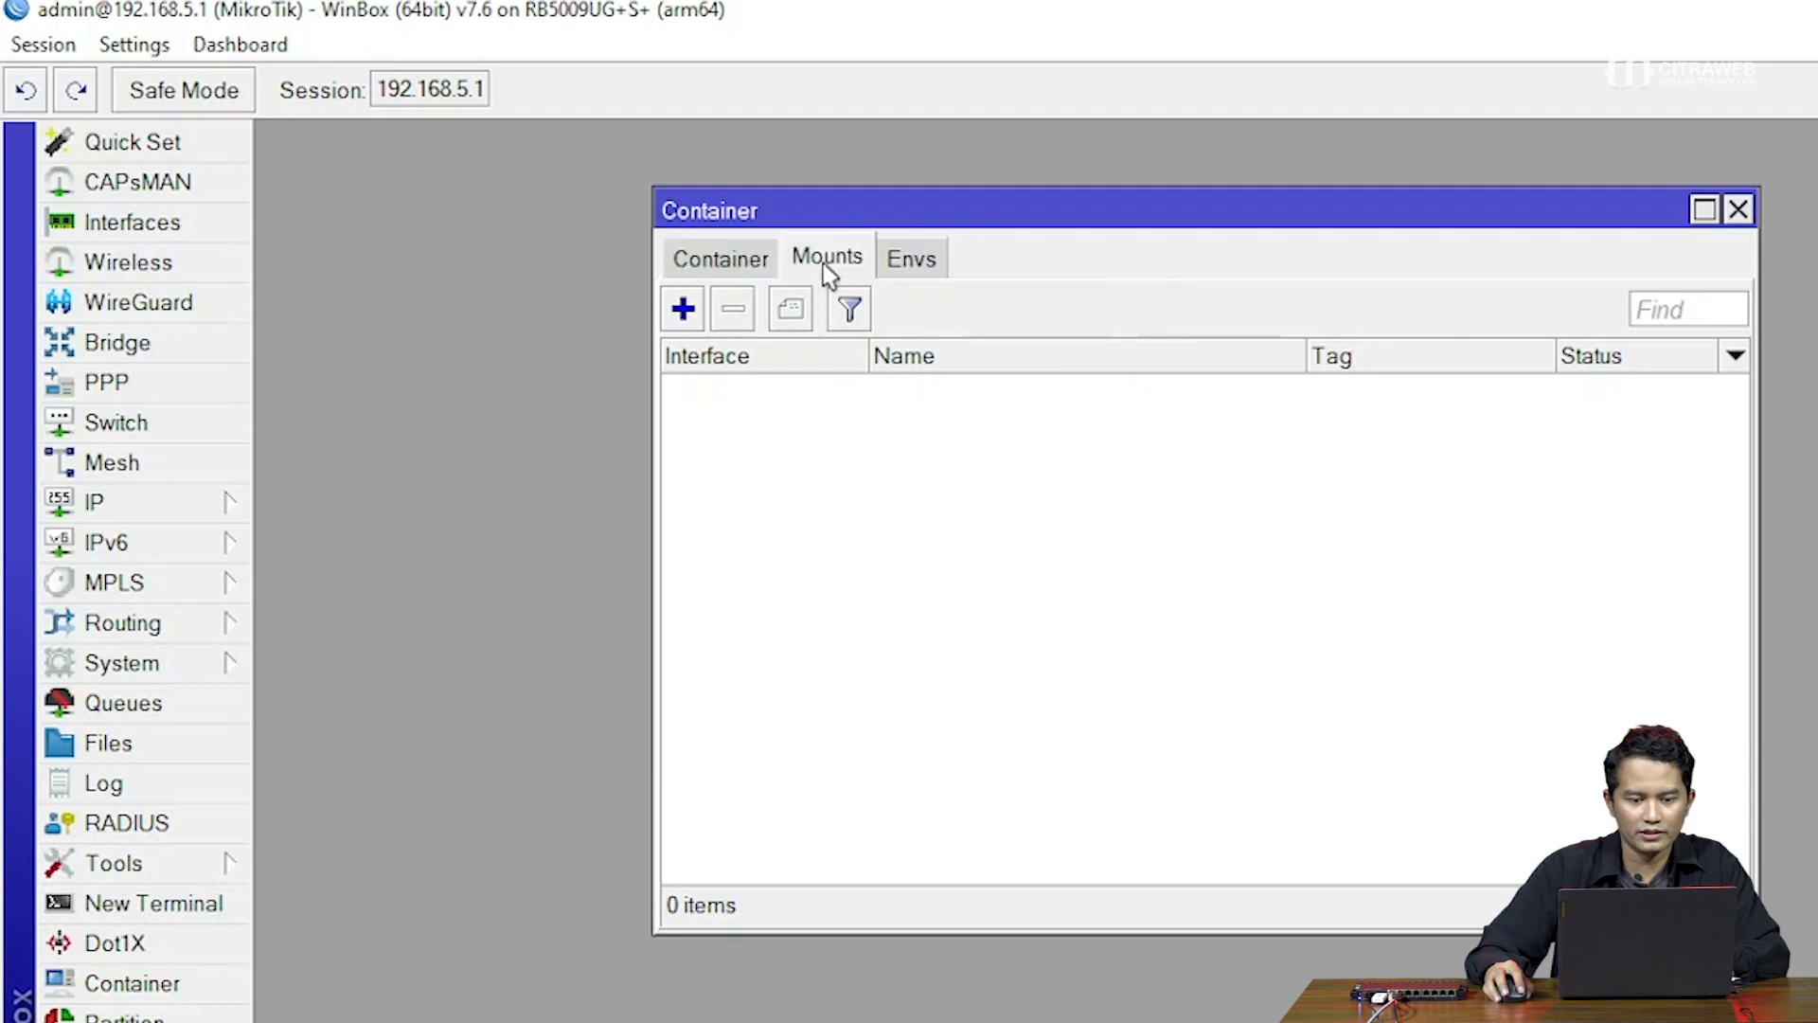
{"action": "left_click", "coordinate": [911, 263]}
{"action": "left_click", "coordinate": [696, 258]}
{"action": "left_click_drag", "start_coordinate": [1068, 201], "coordinate": [1074, 186]}
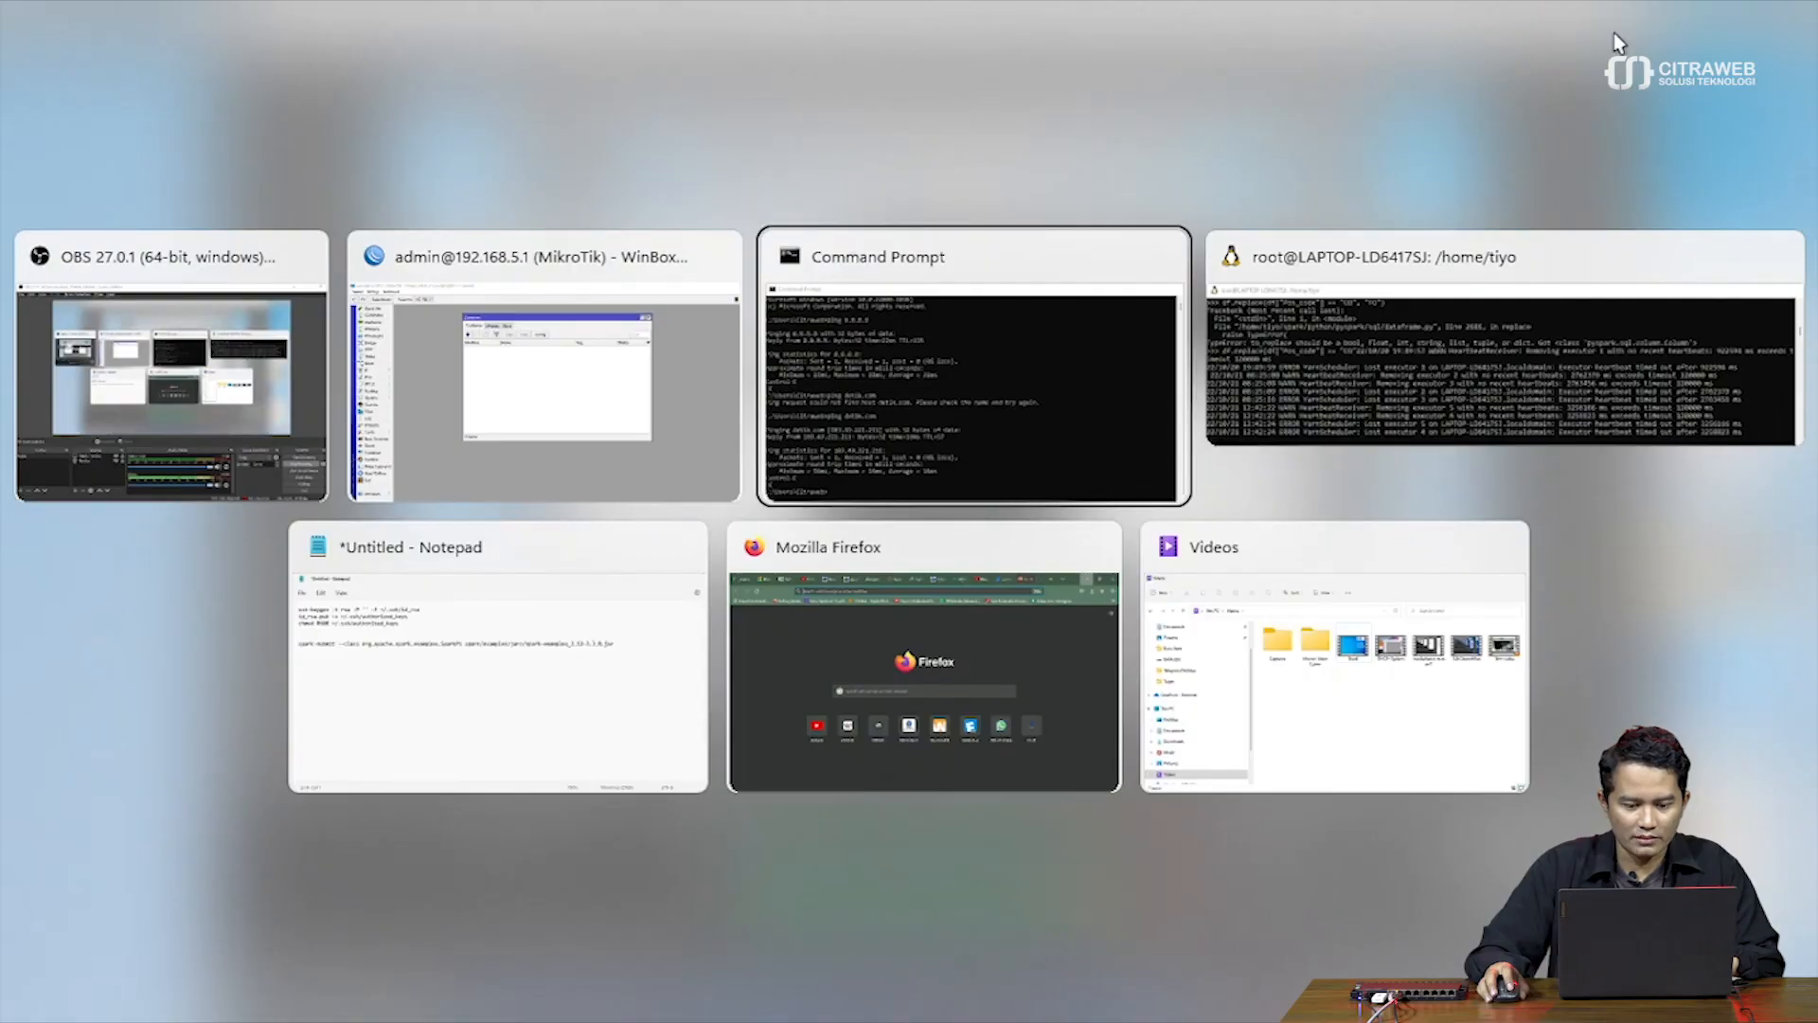
In a new Firefox private window, search Google for 'docker hub'
{"action": "key", "text": "alt+Tab"}
{"action": "key", "text": "alt+Tab"}
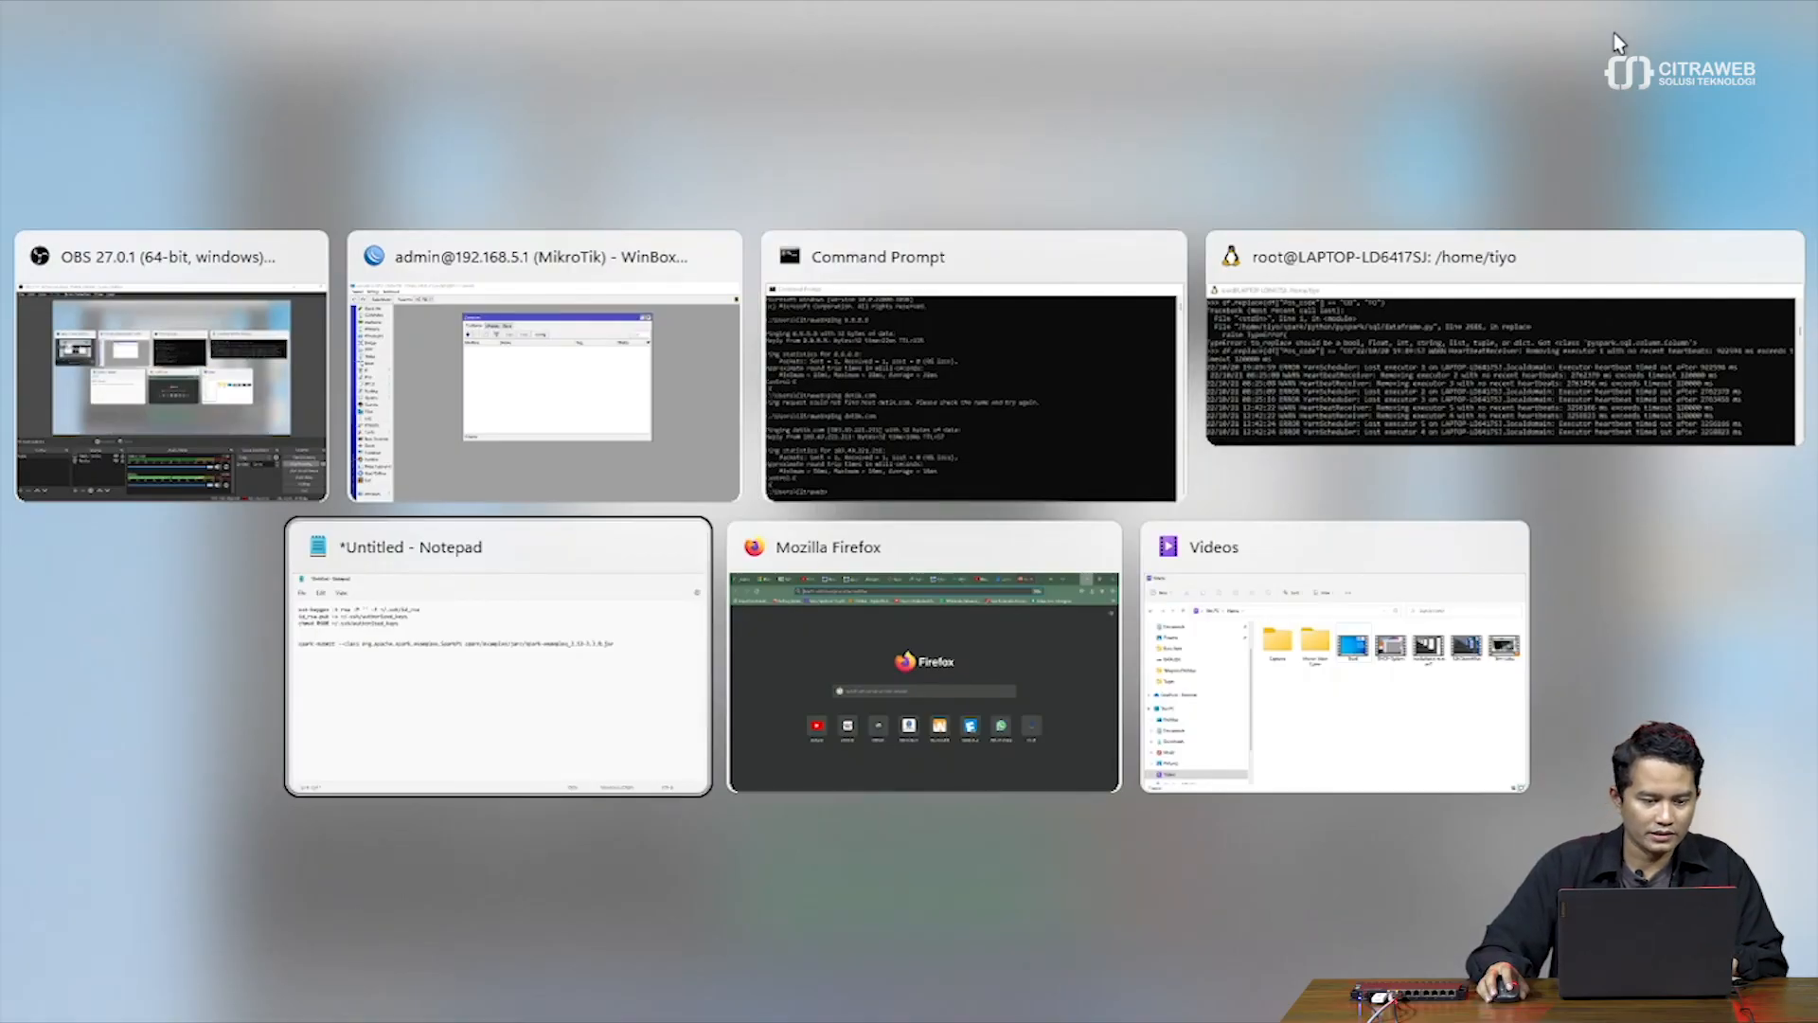
{"action": "key", "text": "alt+Tab"}
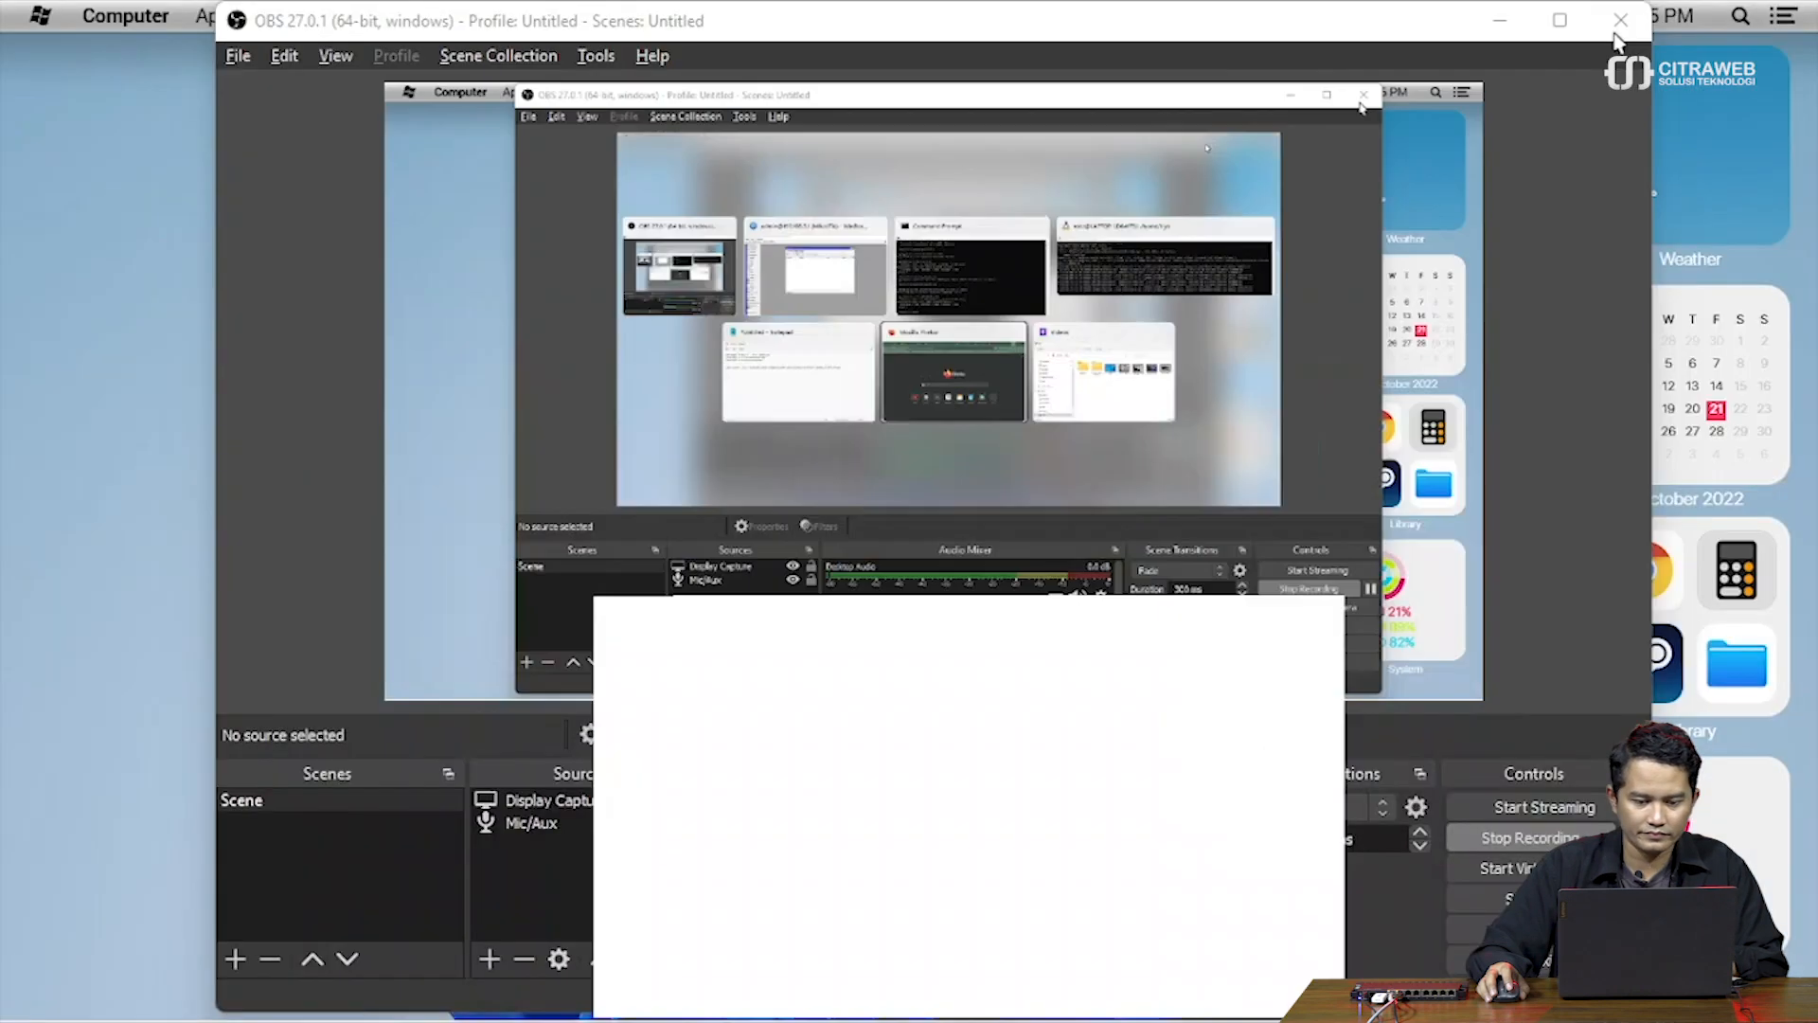
{"action": "left_click", "coordinate": [1500, 30]}
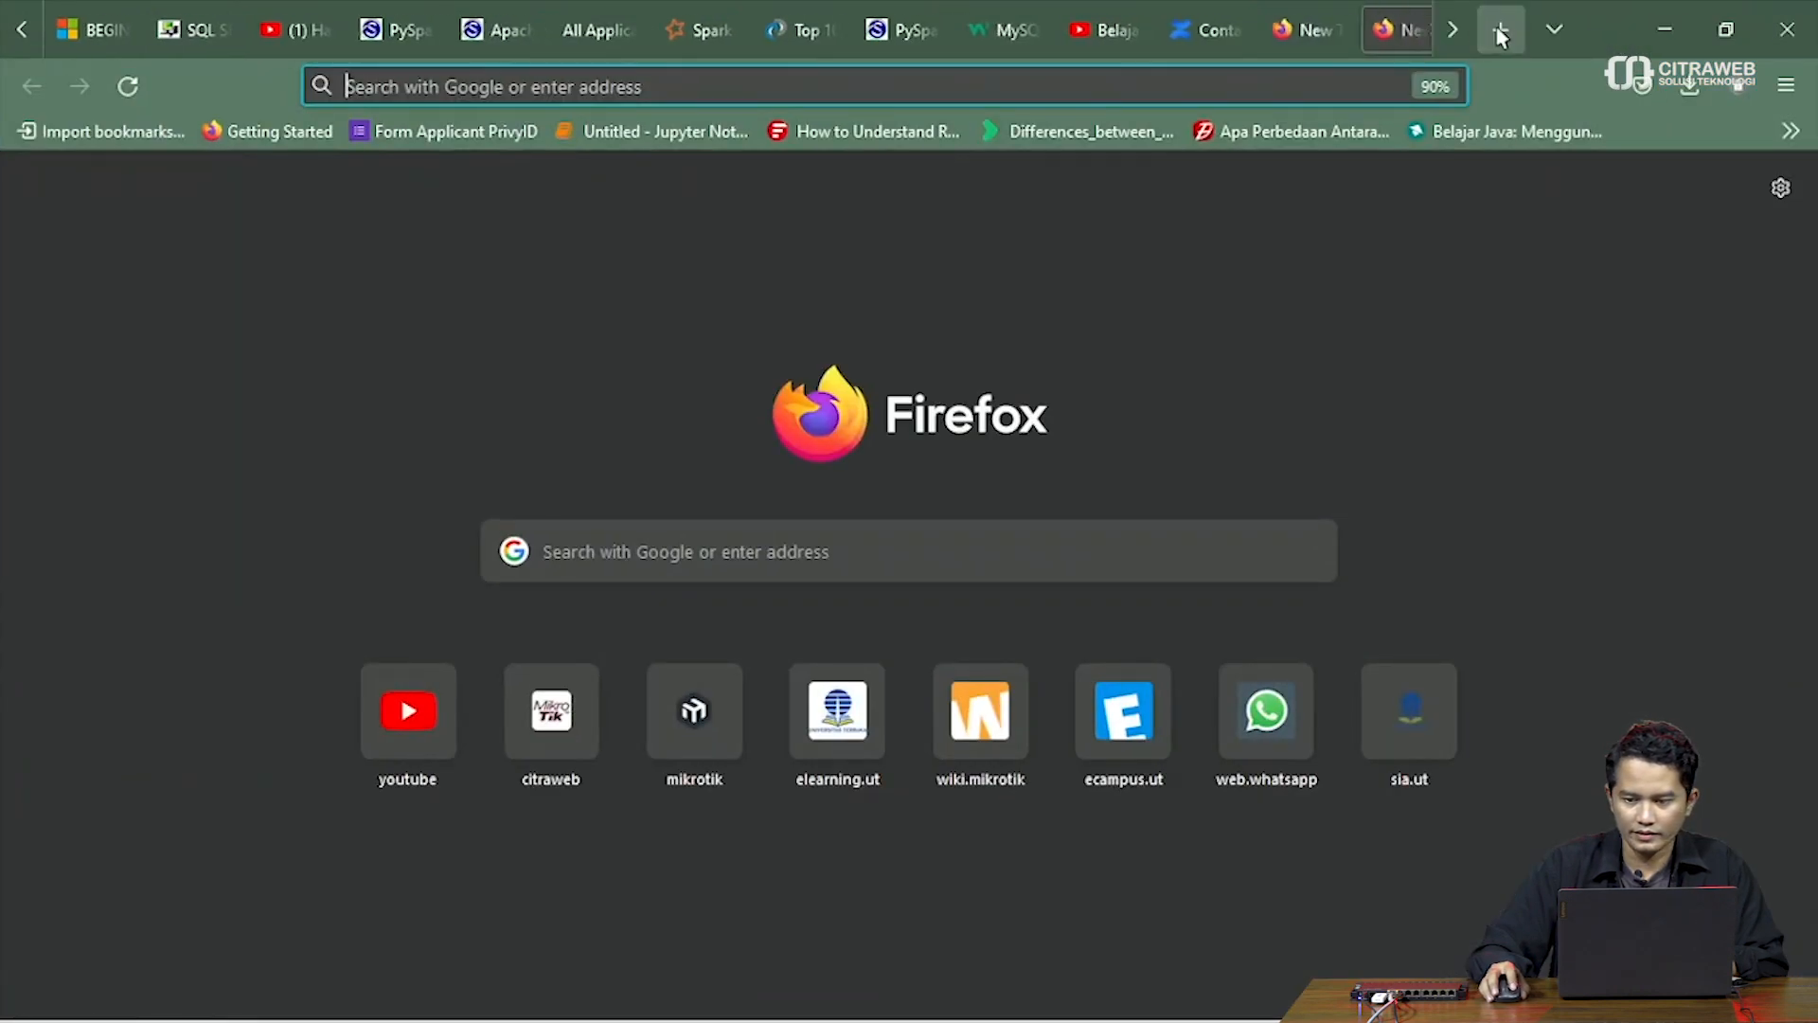
{"action": "left_click", "coordinate": [1784, 86]}
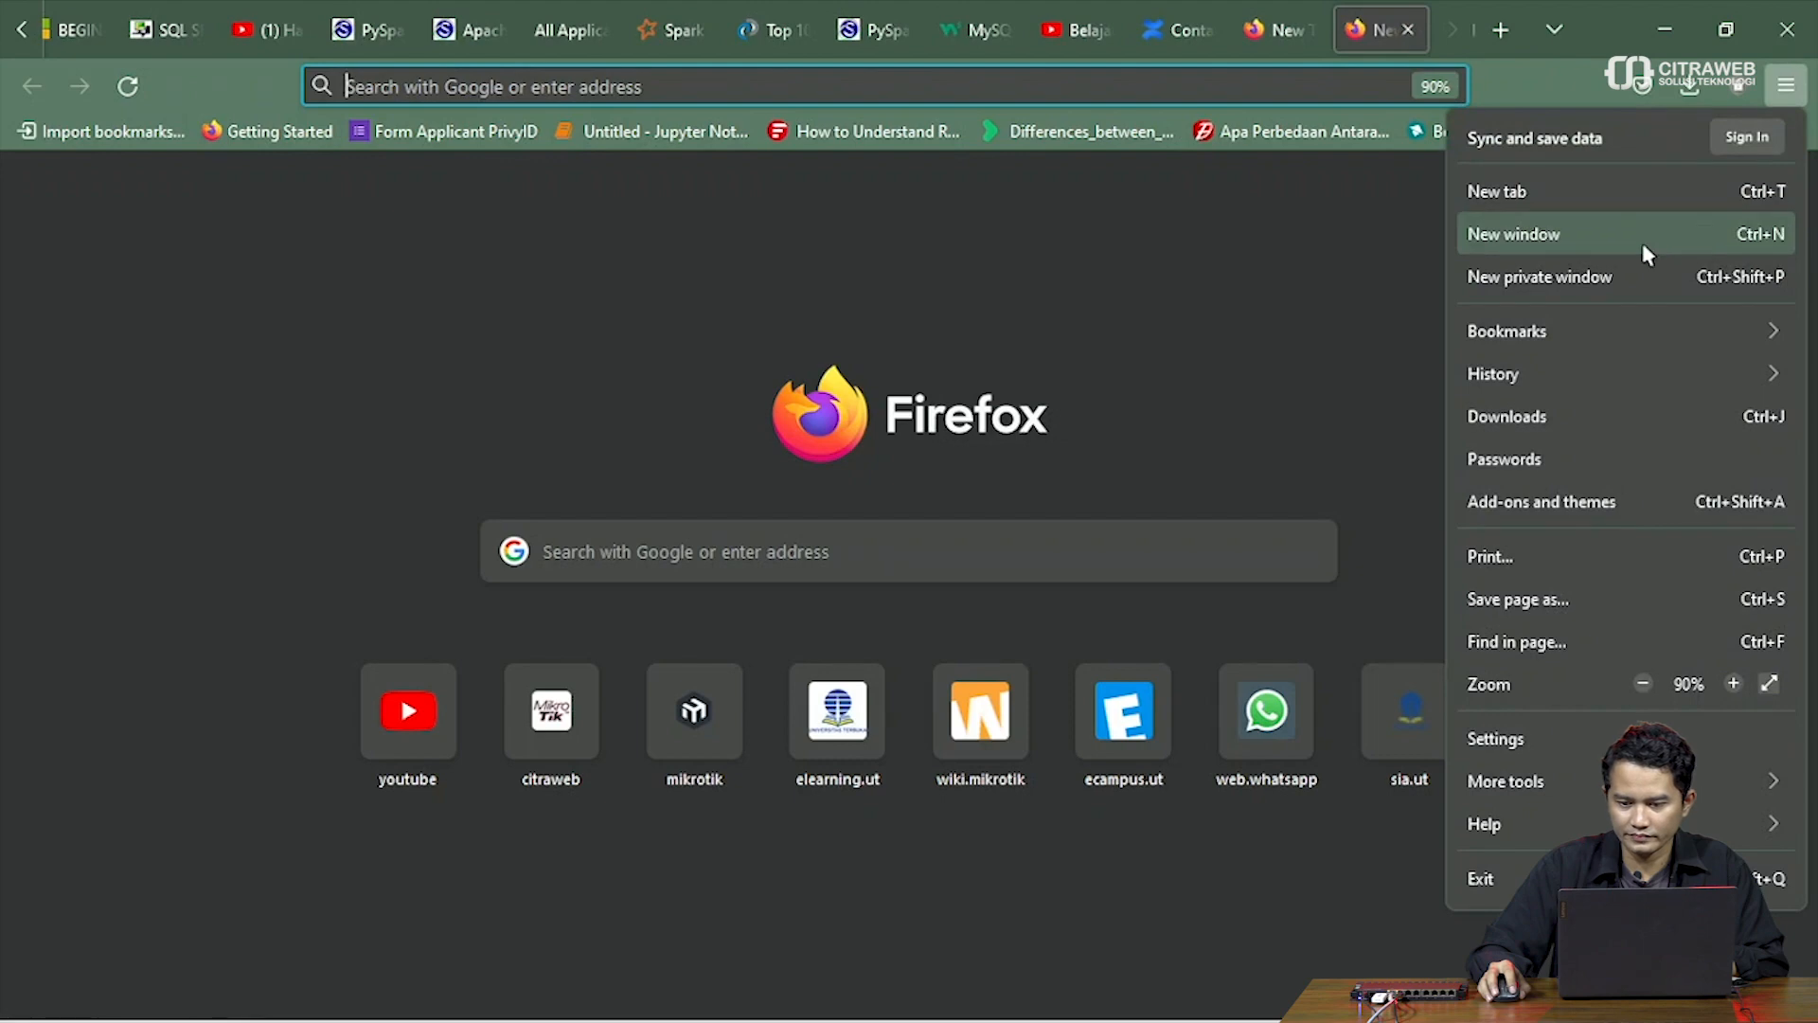
{"action": "left_click", "coordinate": [1646, 277]}
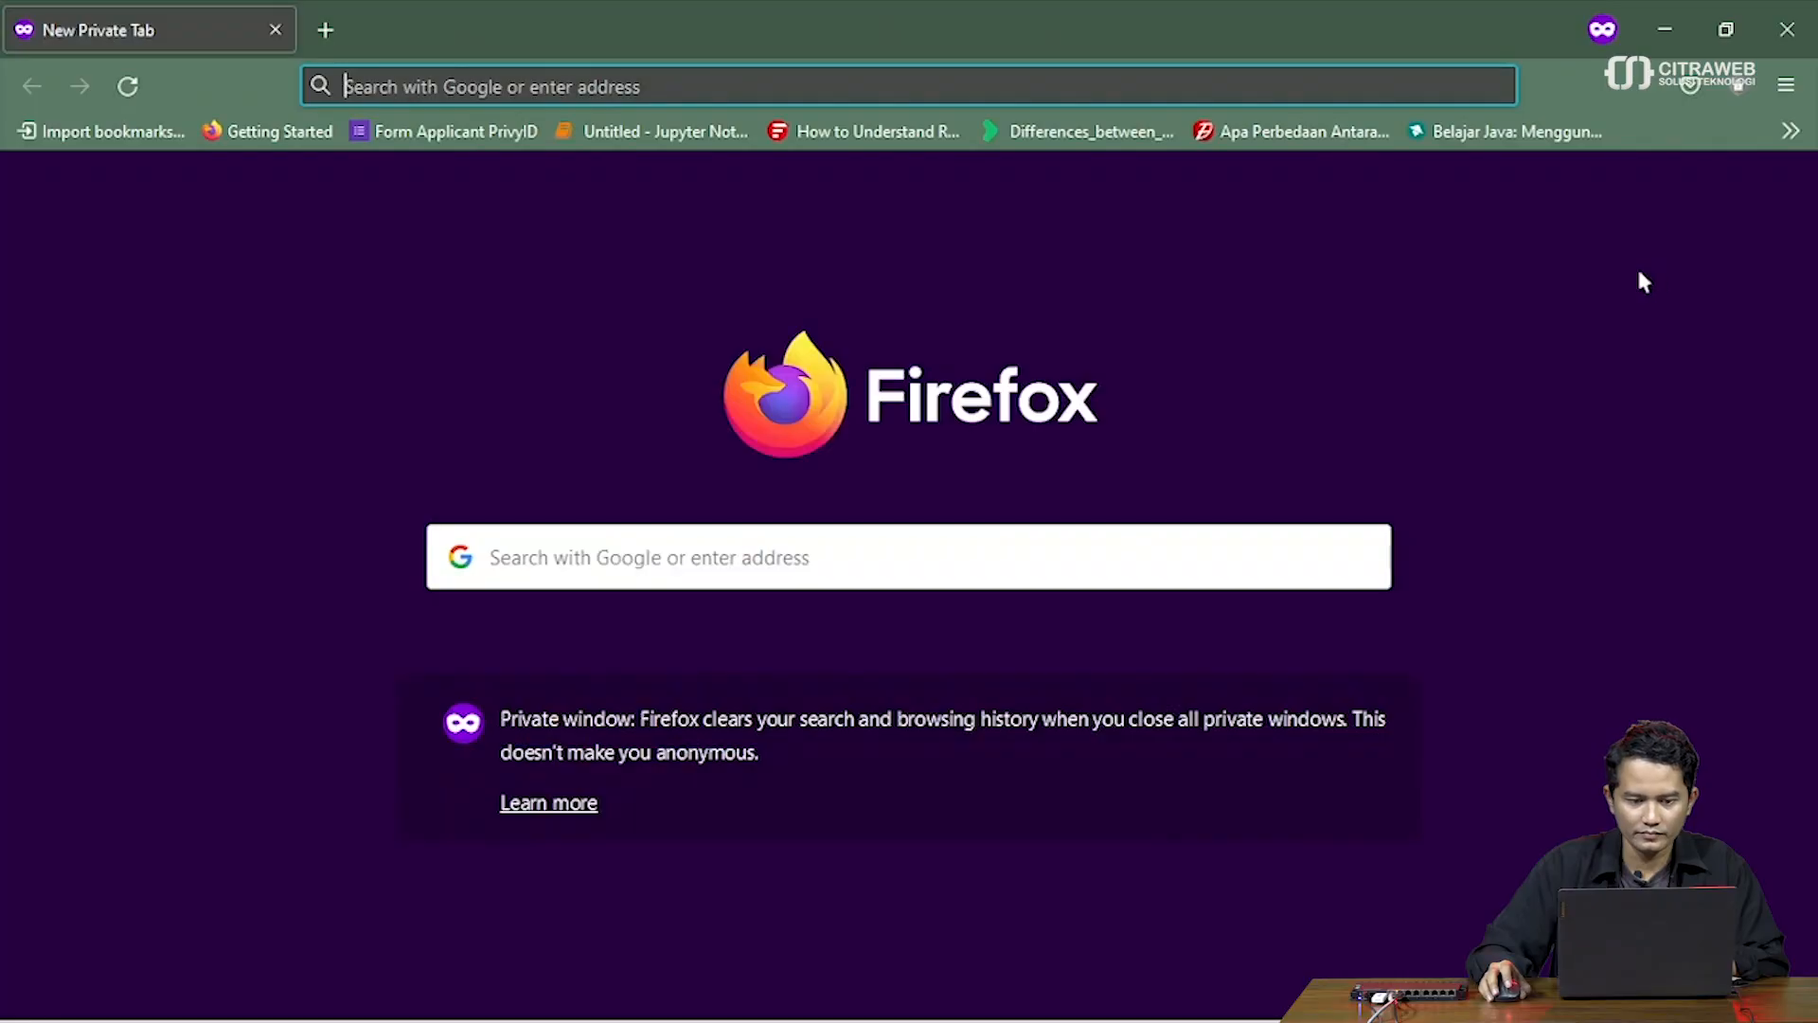
{"action": "left_click", "coordinate": [669, 87]}
{"action": "type", "text": "docker"}
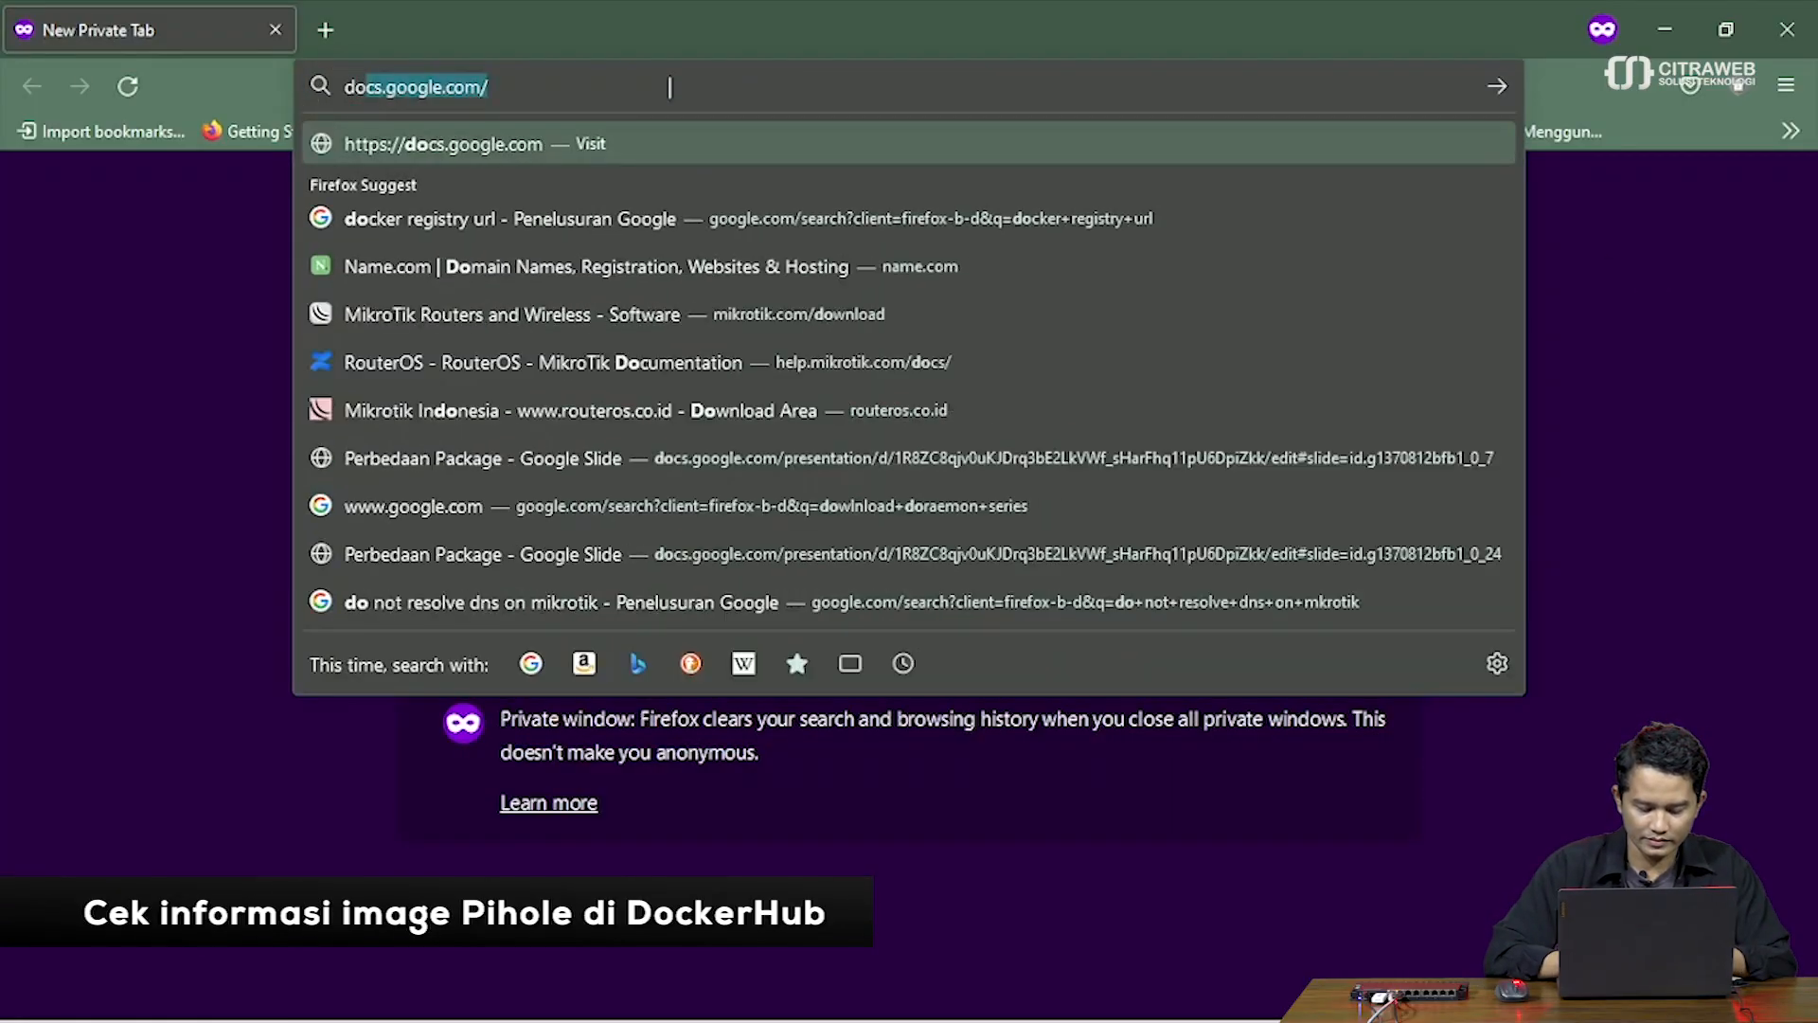
{"action": "type", "text": " hub"}
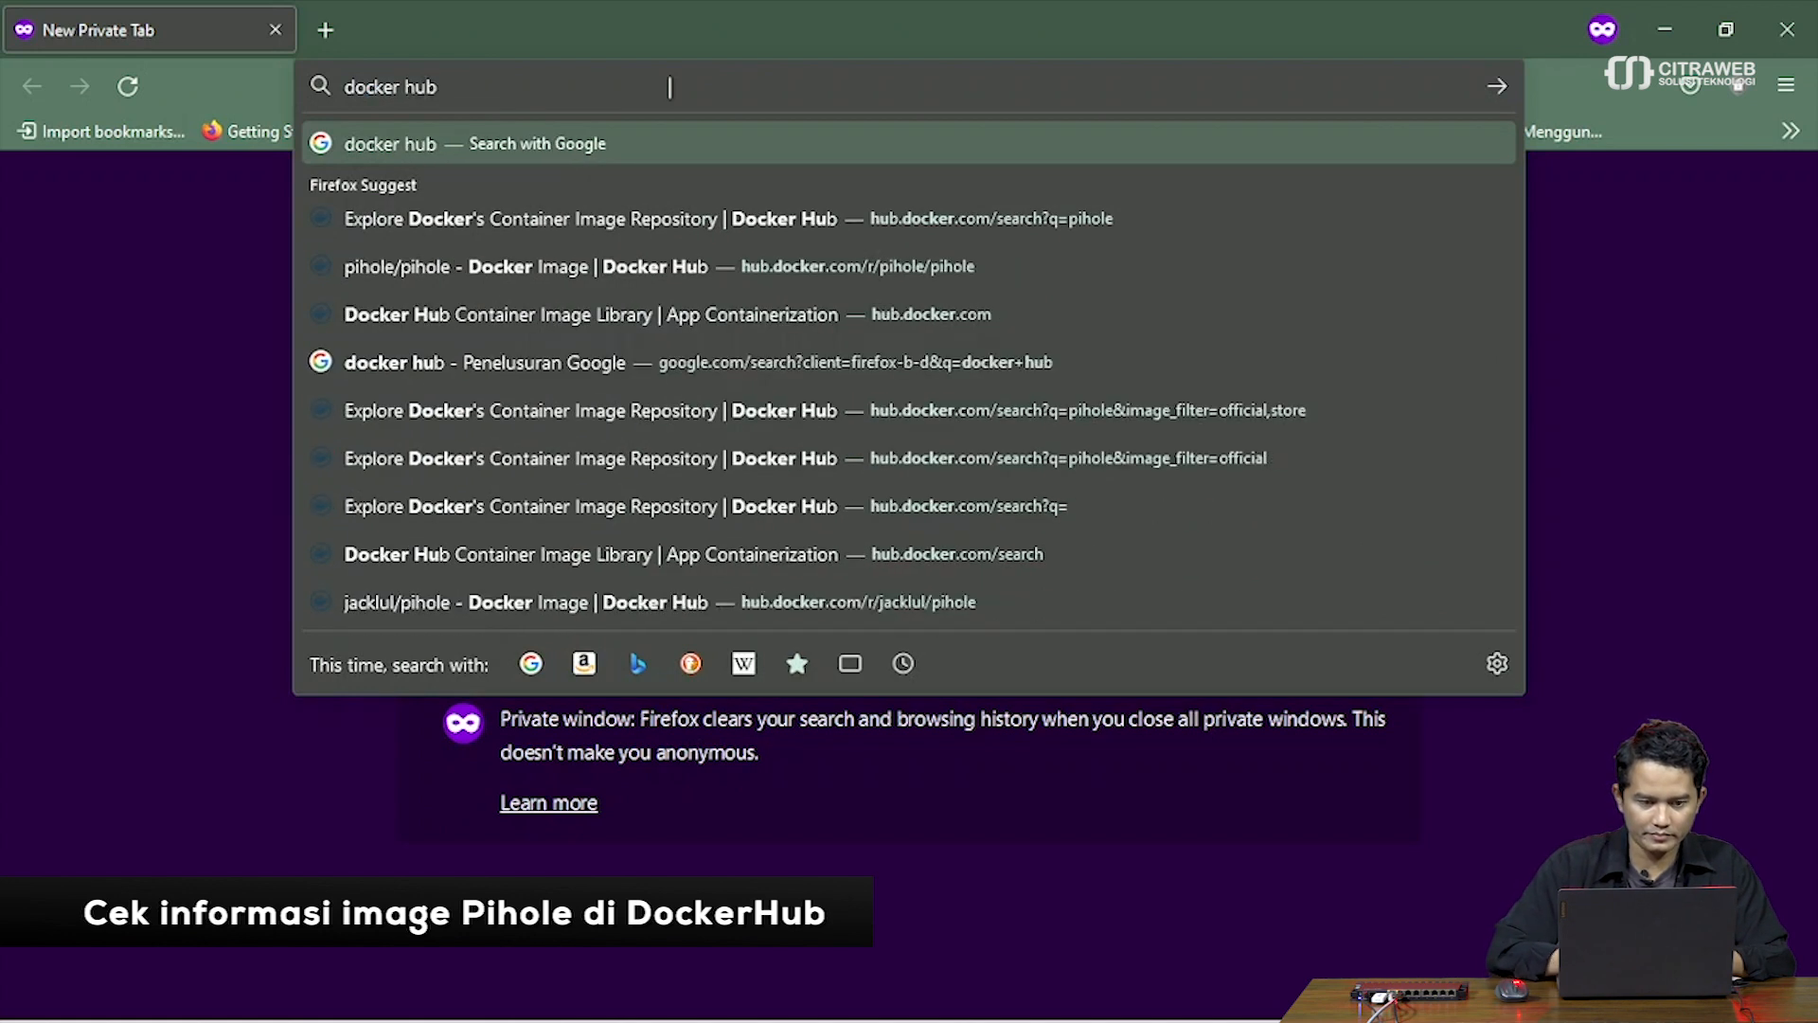
{"action": "key", "text": "Return"}
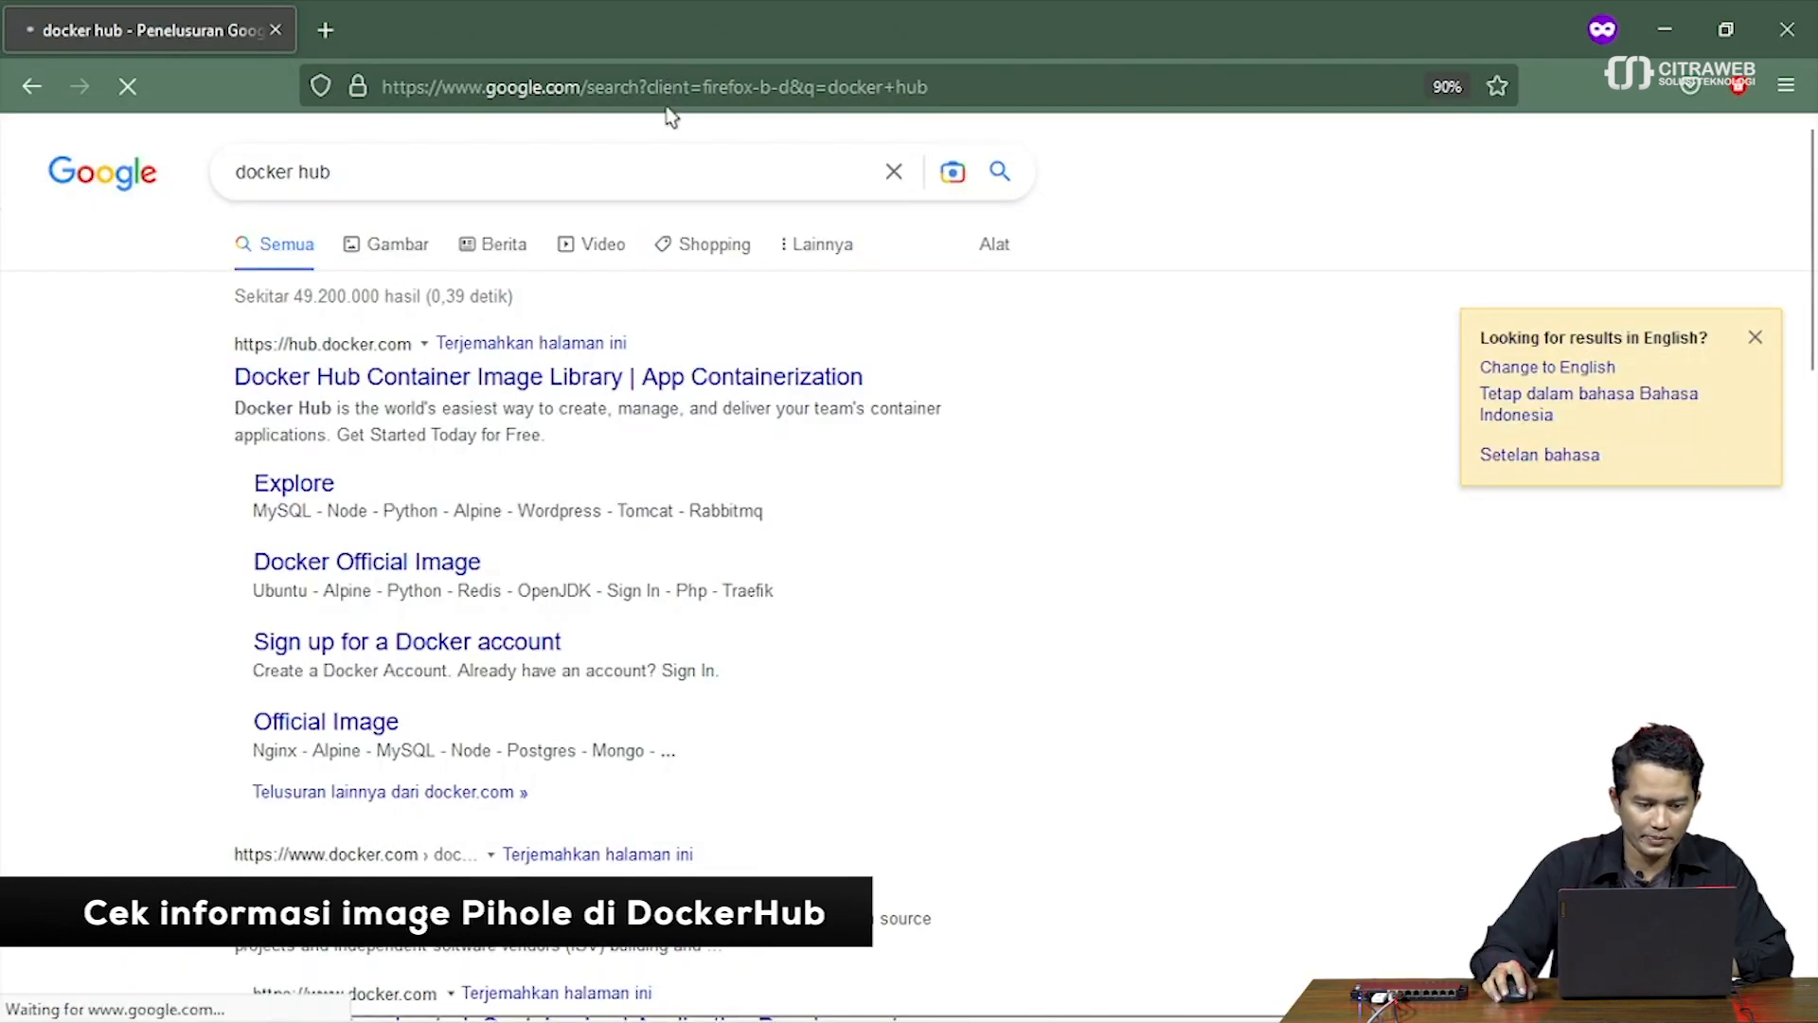
Go to Docker Hub and search for 'pihole' images
{"action": "left_click", "coordinate": [553, 379]}
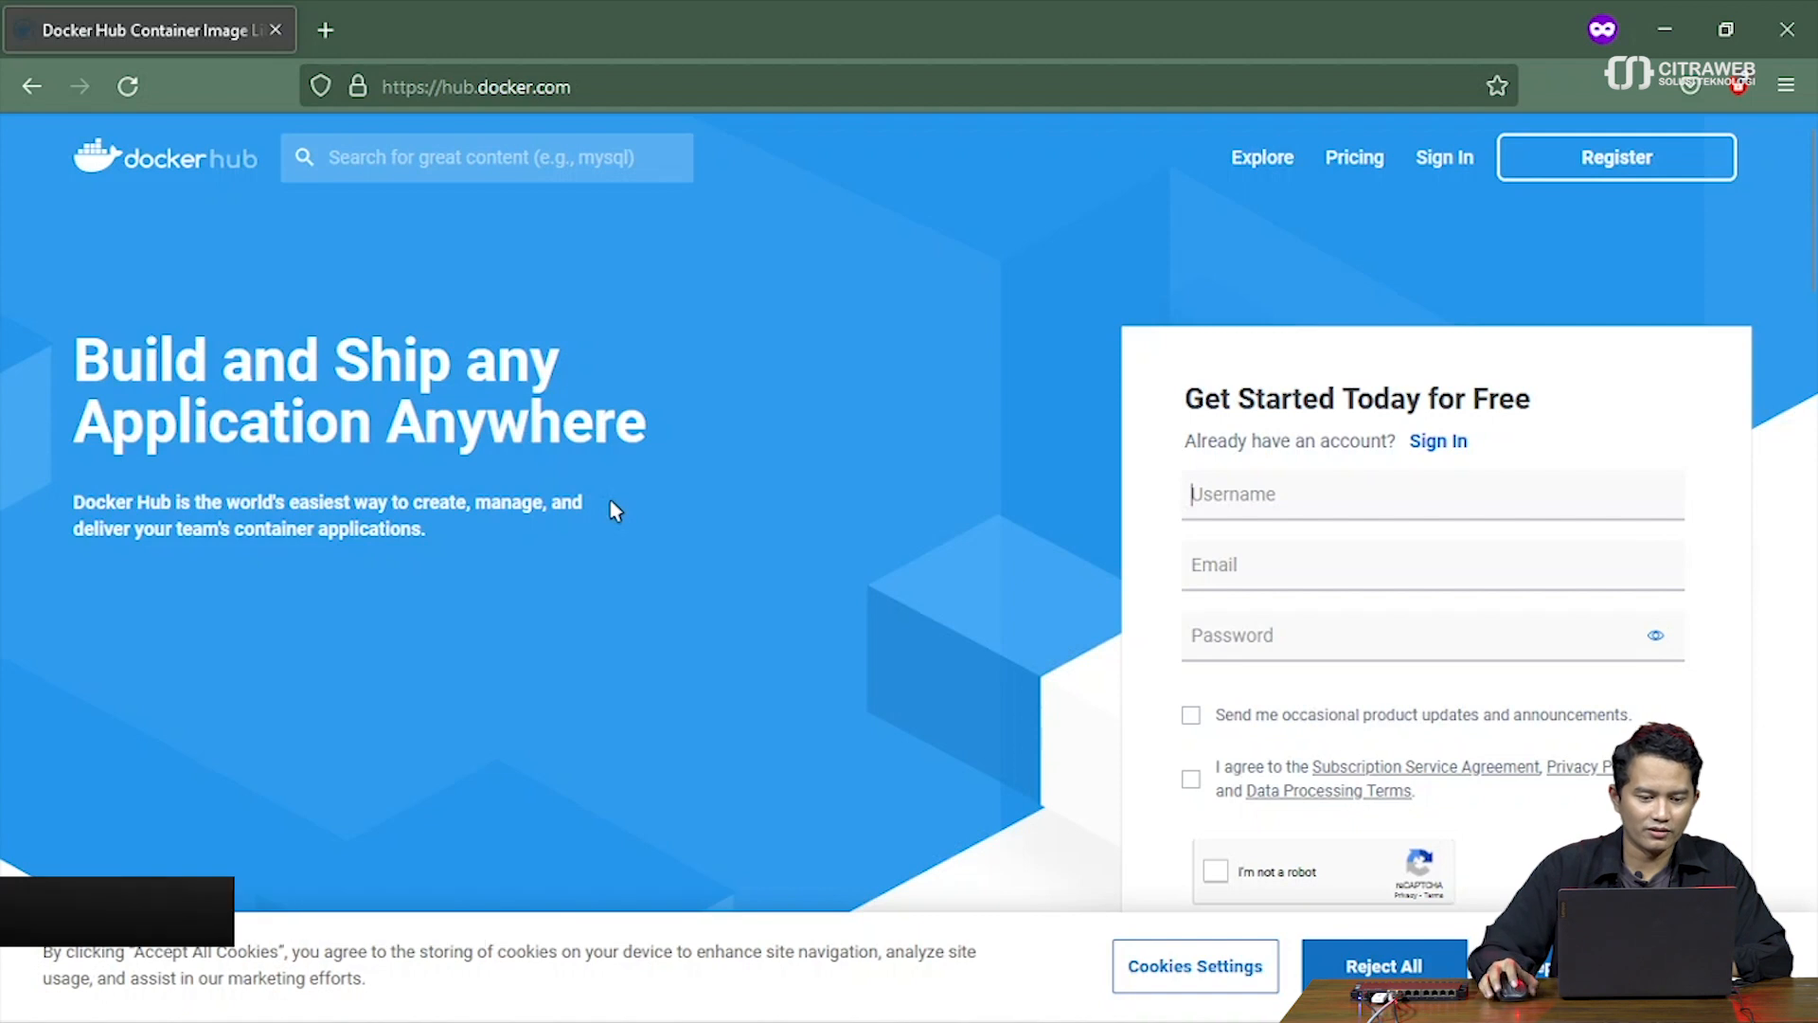
{"action": "left_click", "coordinate": [421, 163]}
{"action": "type", "text": "pihole"}
{"action": "key", "text": "Return"}
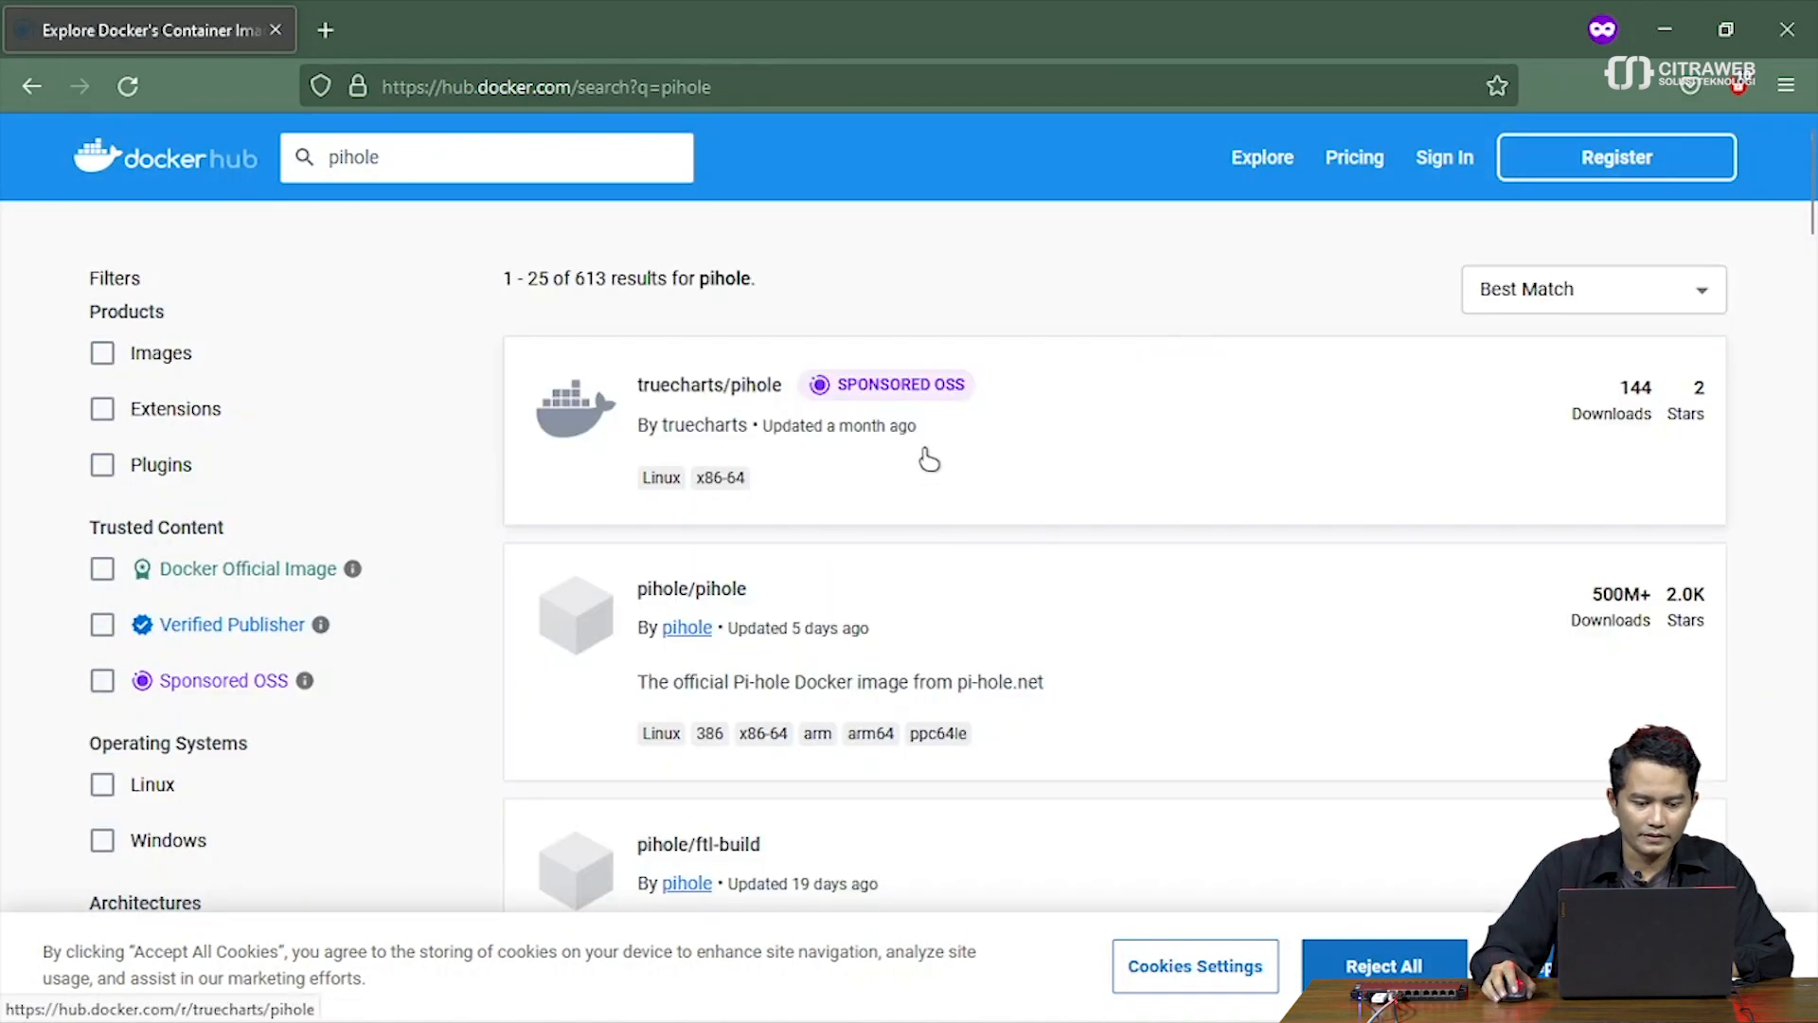
Browse the pihole search results and open the official pihole/pihole image page
{"action": "scroll", "coordinate": [929, 459], "scroll_direction": "down", "scroll_amount": 5}
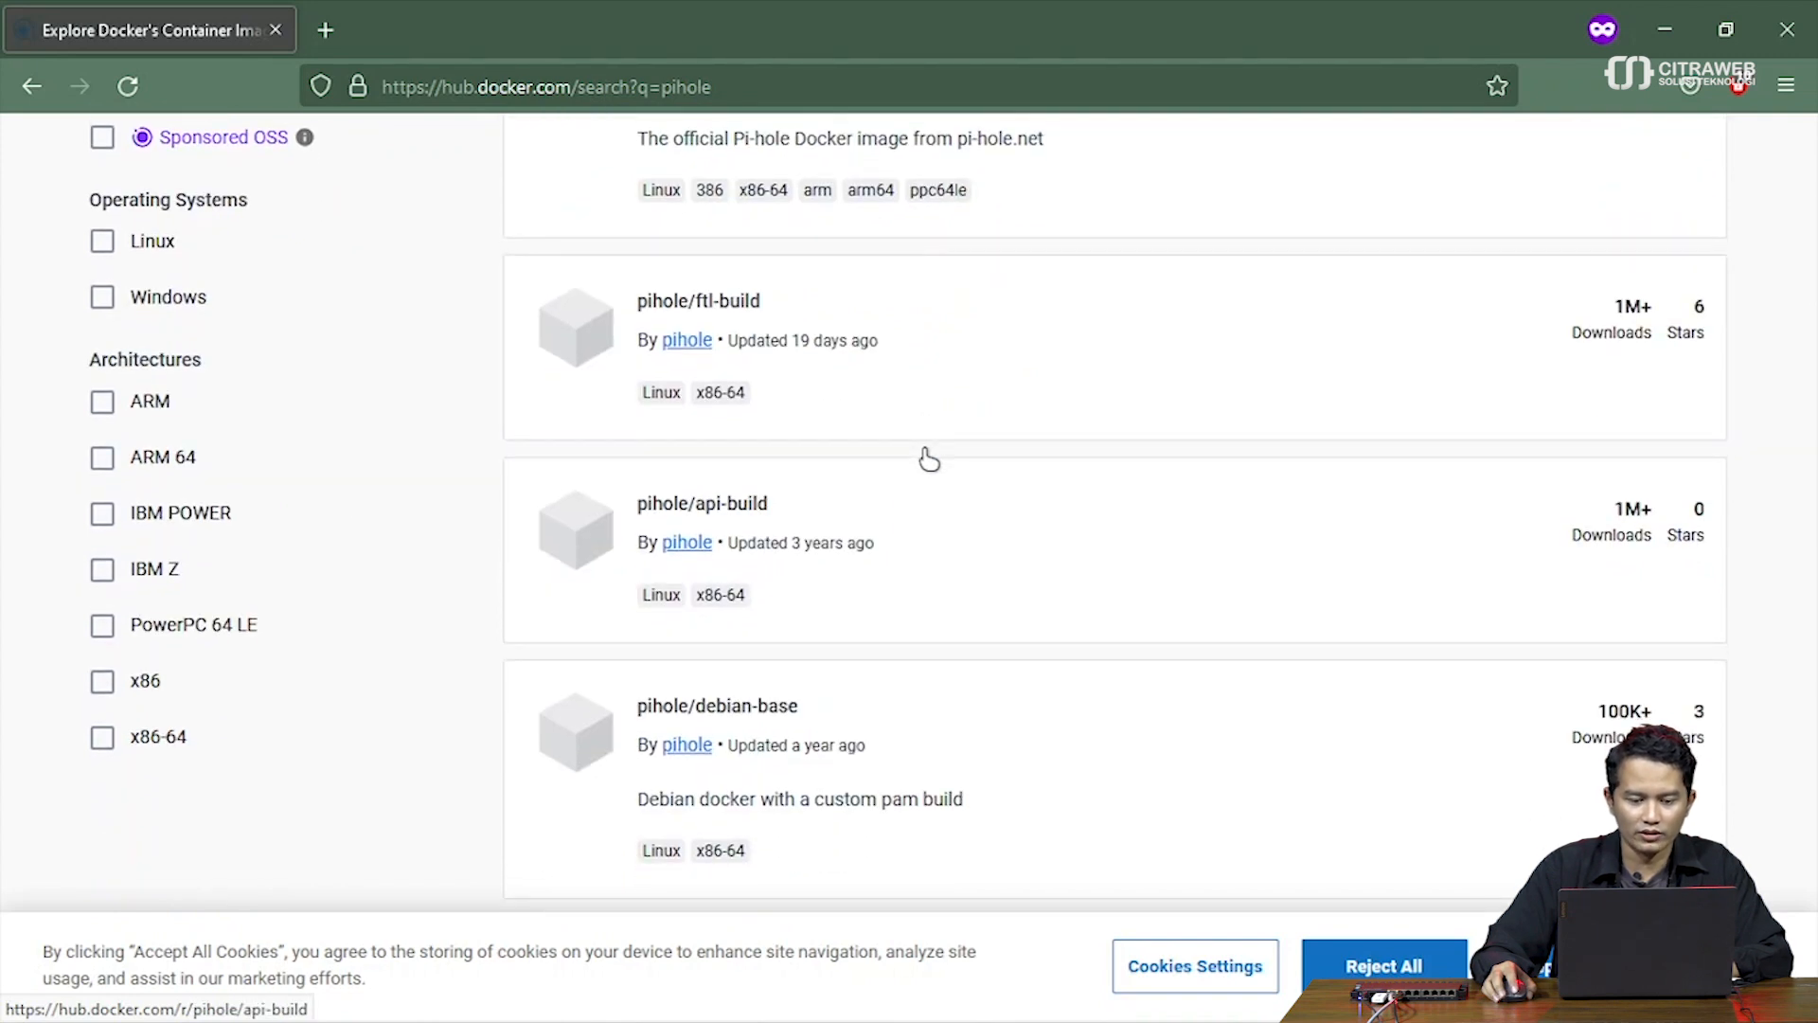
{"action": "scroll", "coordinate": [928, 459], "scroll_direction": "down", "scroll_amount": 3}
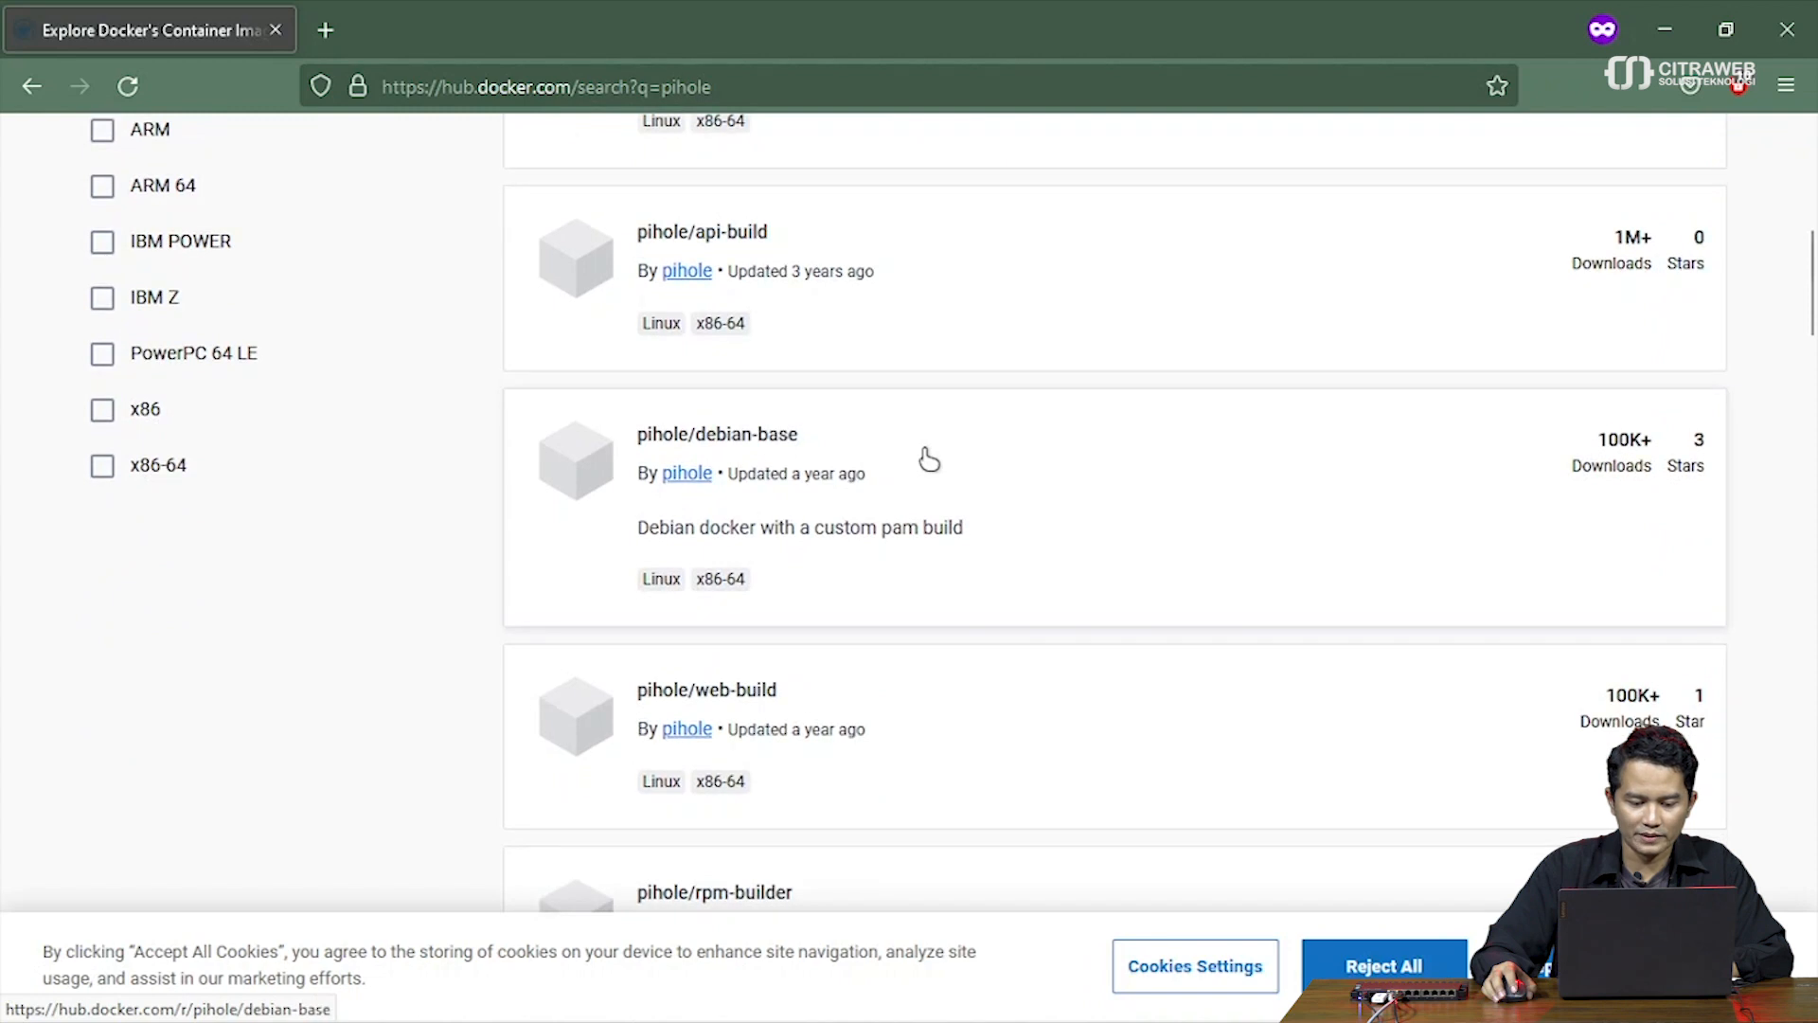
{"action": "scroll", "coordinate": [928, 459], "scroll_direction": "down", "scroll_amount": 3}
{"action": "scroll", "coordinate": [928, 459], "scroll_direction": "up", "scroll_amount": 10}
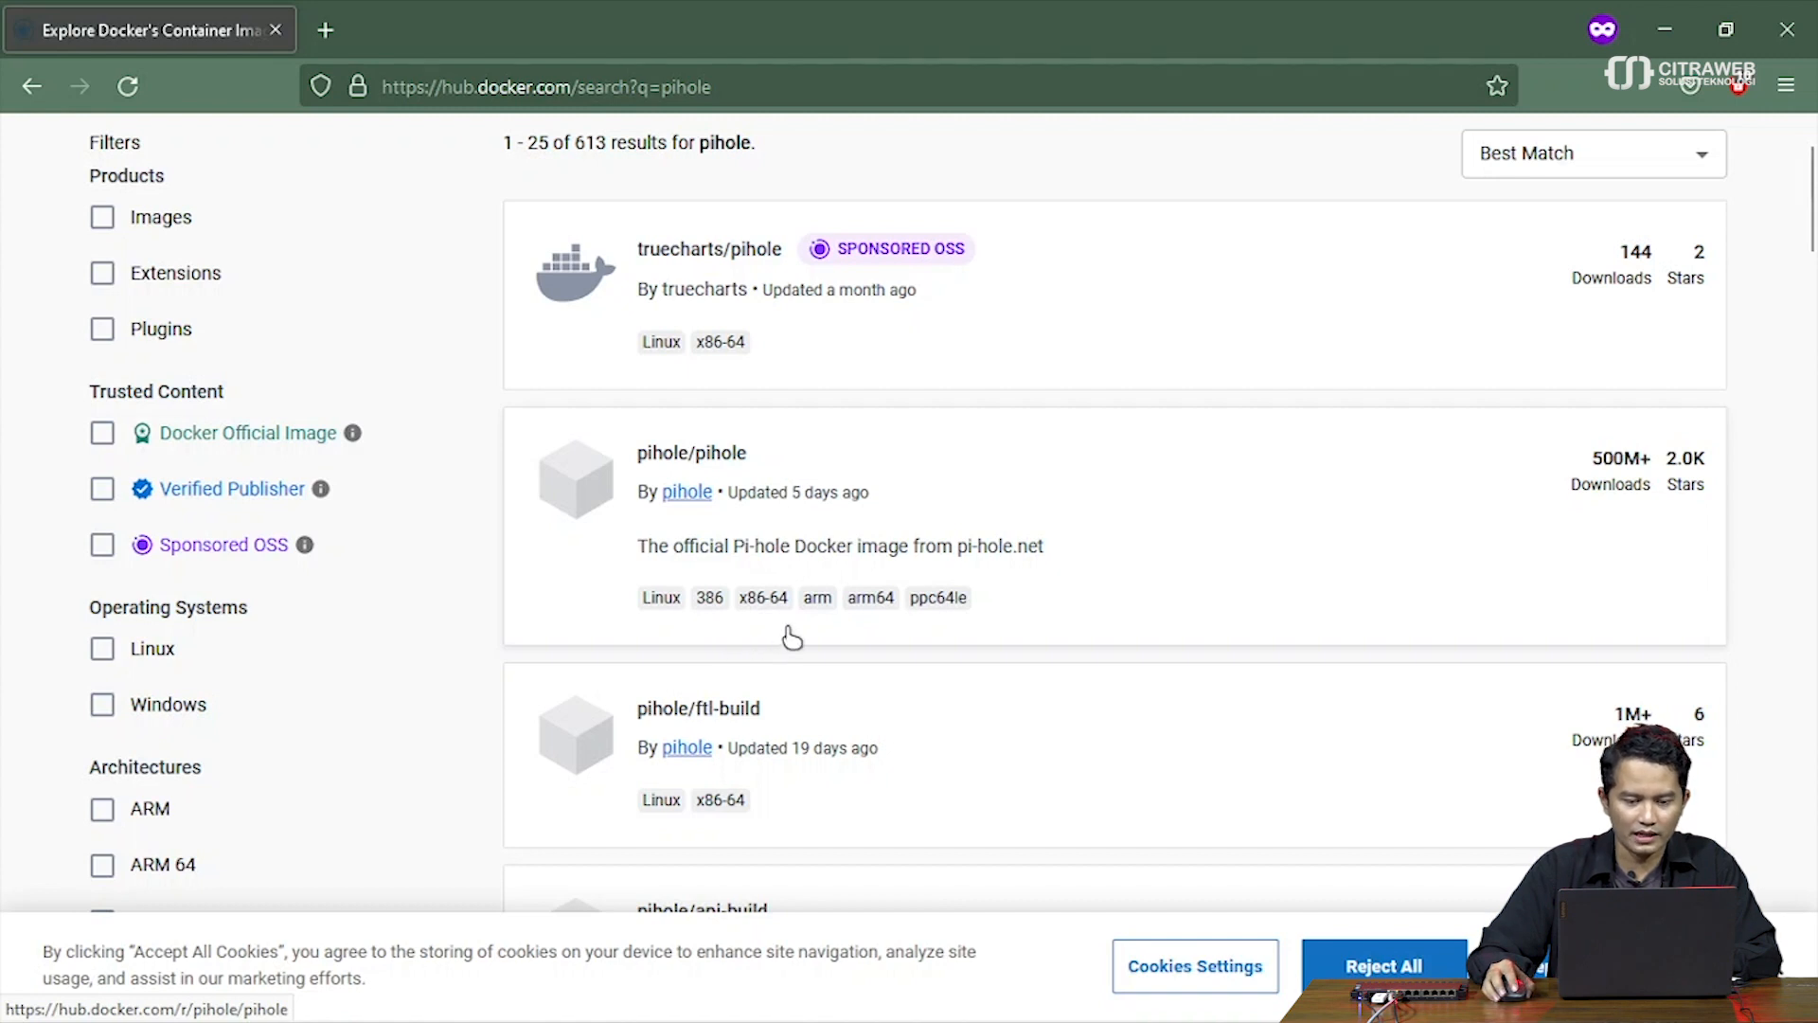
{"action": "scroll", "coordinate": [791, 638], "scroll_direction": "down", "scroll_amount": 1}
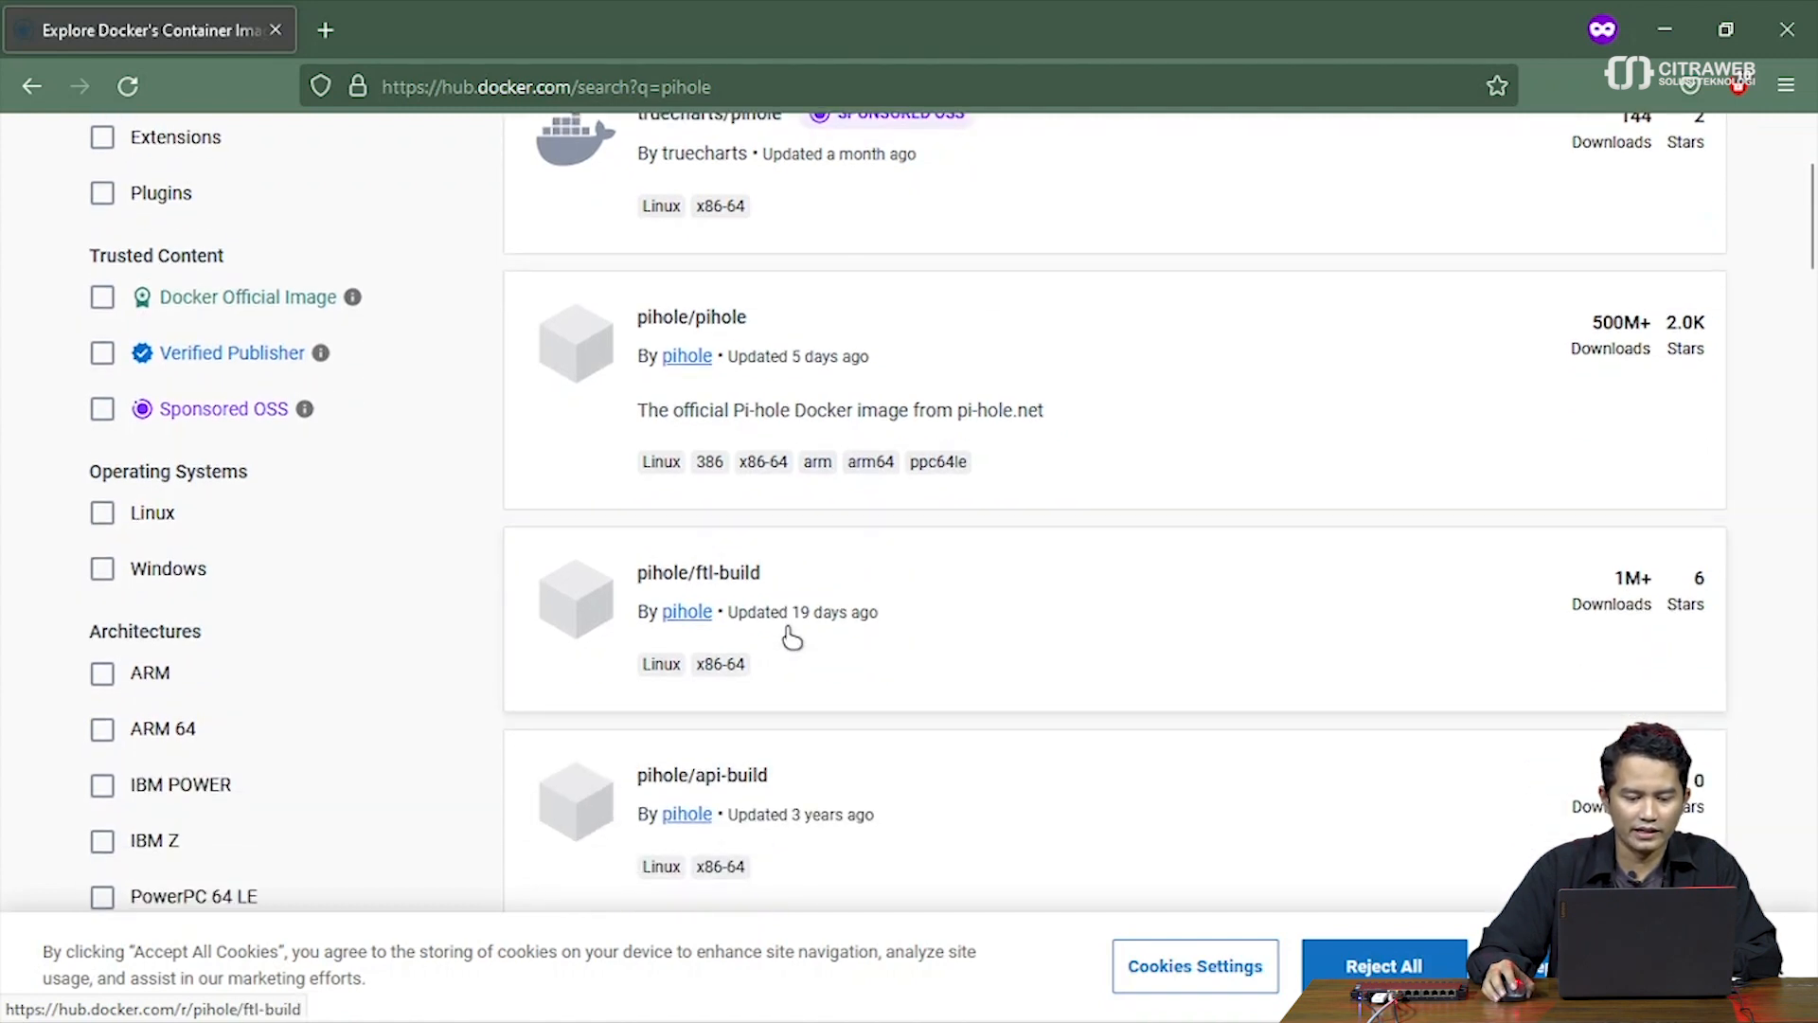
{"action": "scroll", "coordinate": [863, 568], "scroll_direction": "up", "scroll_amount": 1}
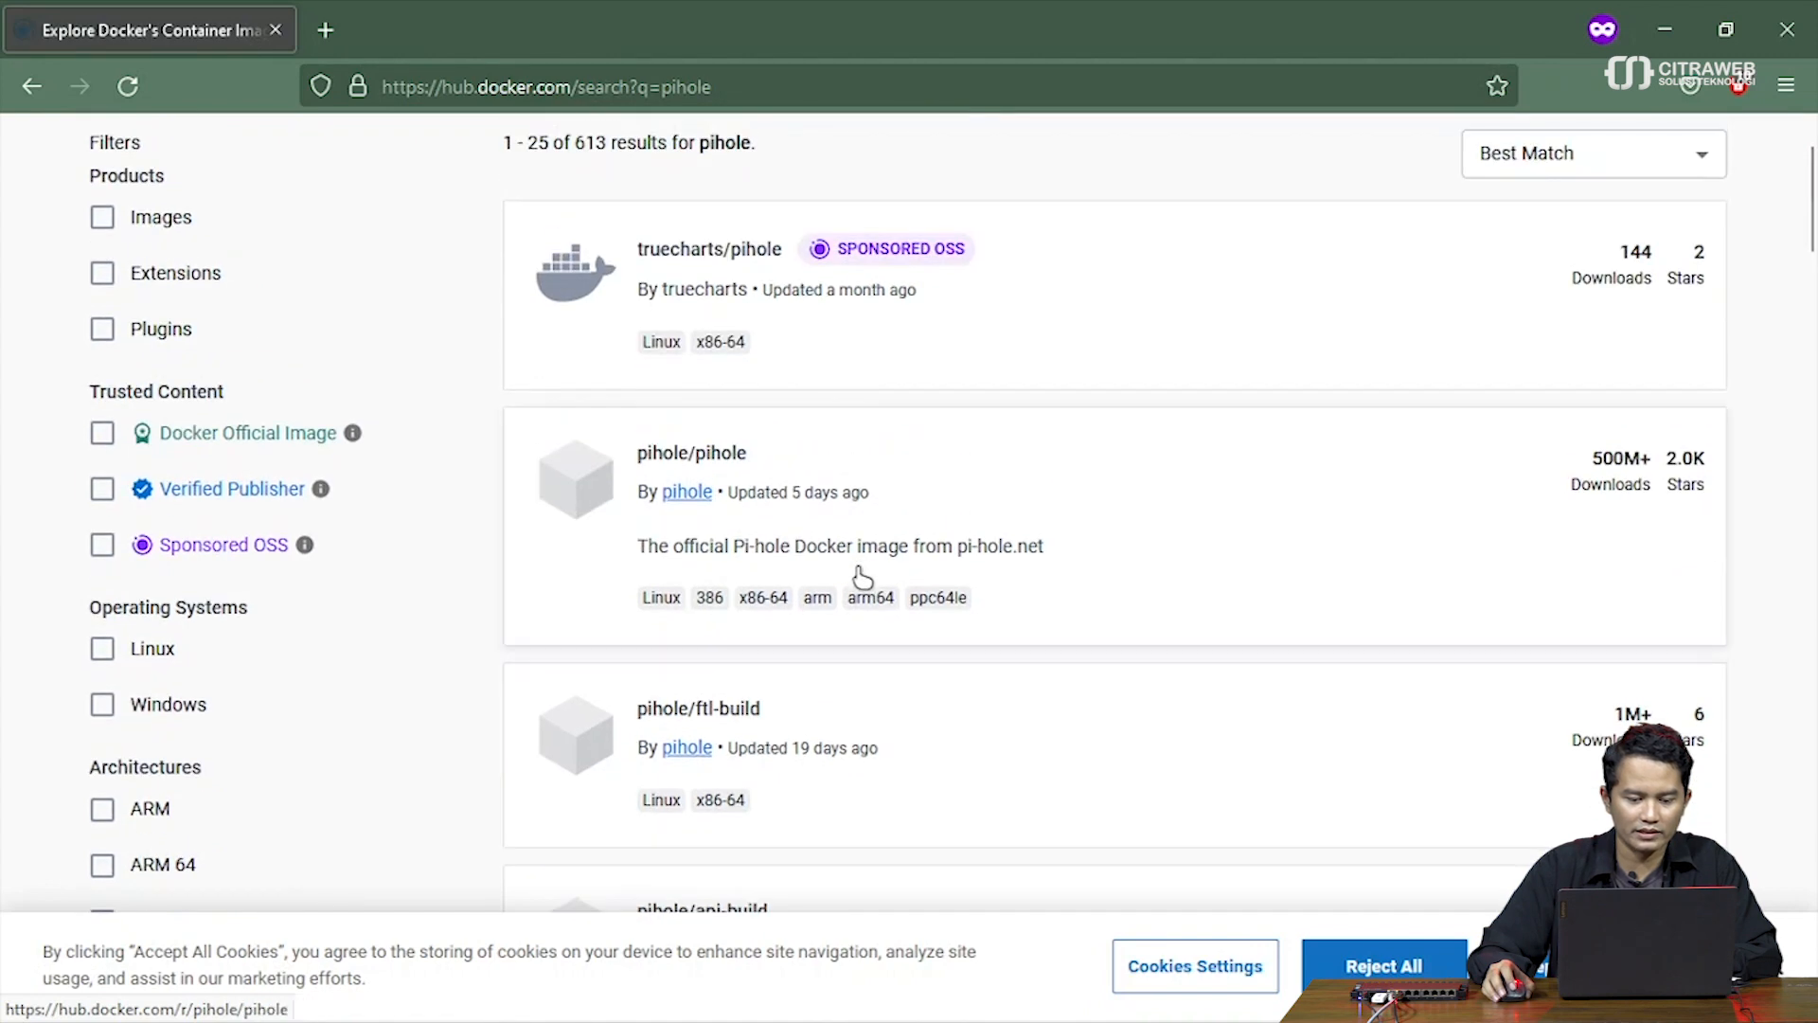
{"action": "scroll", "coordinate": [823, 633], "scroll_direction": "down", "scroll_amount": 3}
{"action": "scroll", "coordinate": [823, 632], "scroll_direction": "down", "scroll_amount": 2}
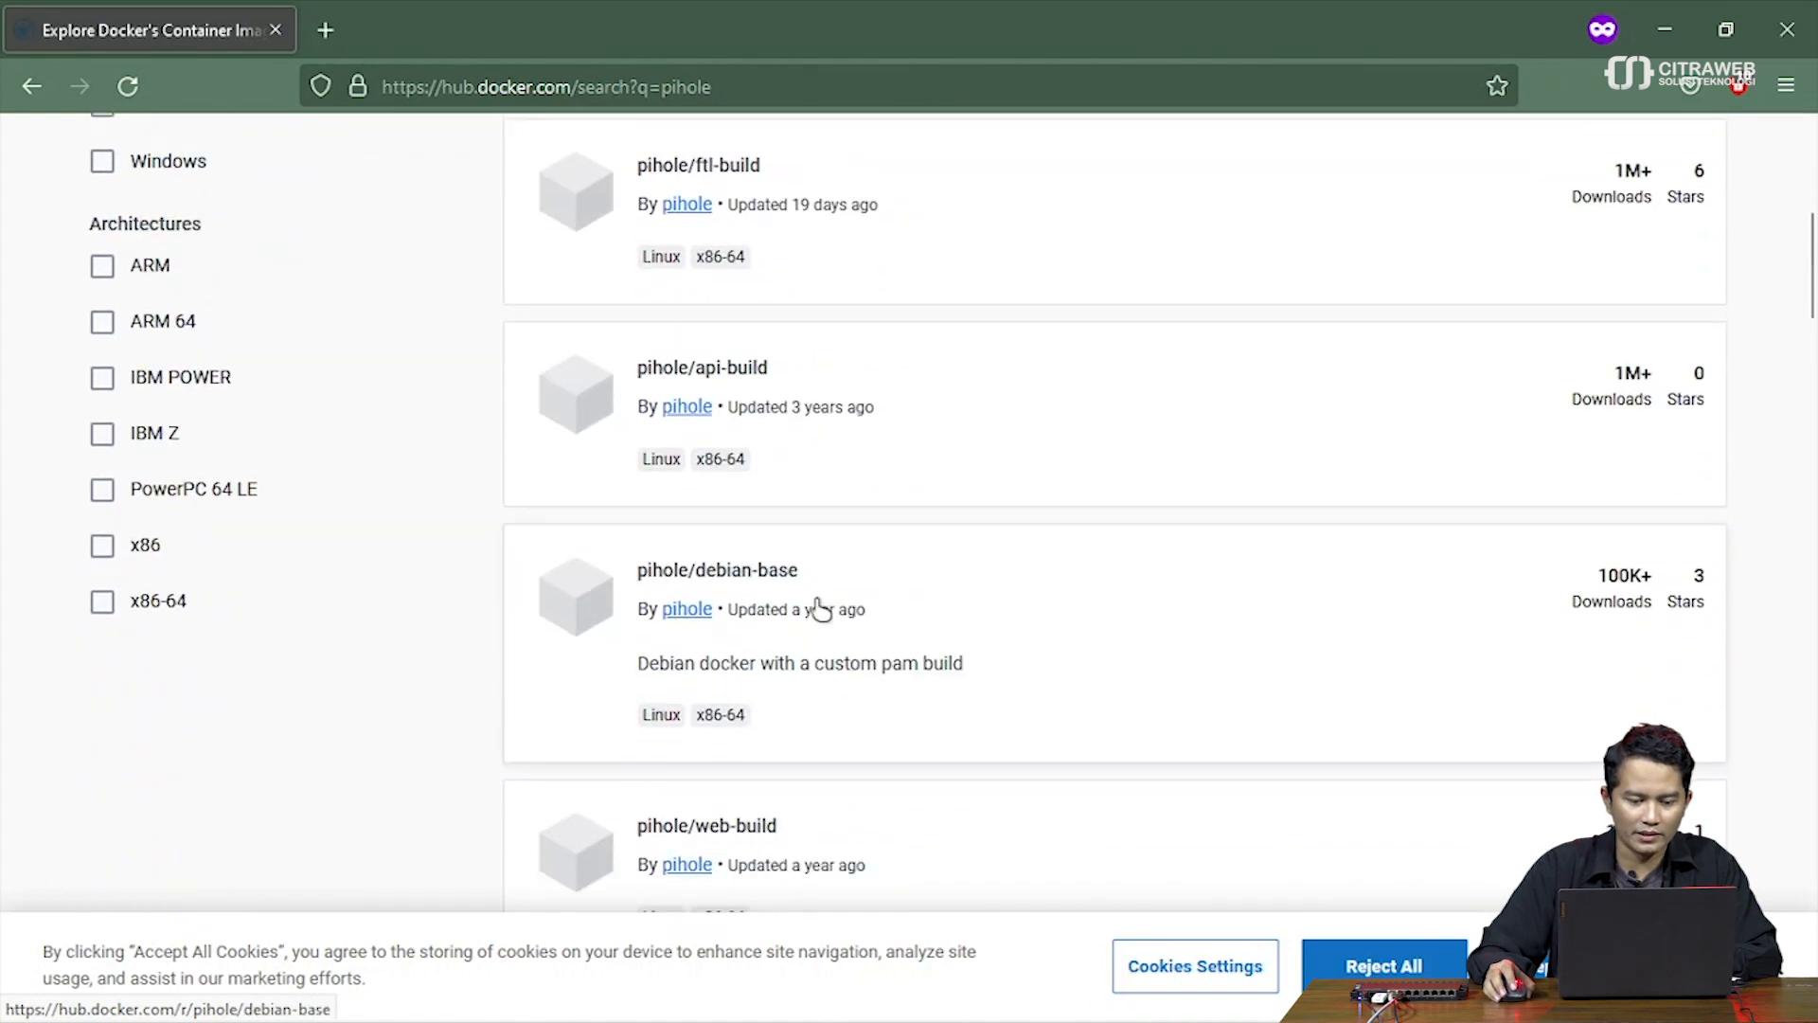
{"action": "scroll", "coordinate": [814, 602], "scroll_direction": "down", "scroll_amount": 1}
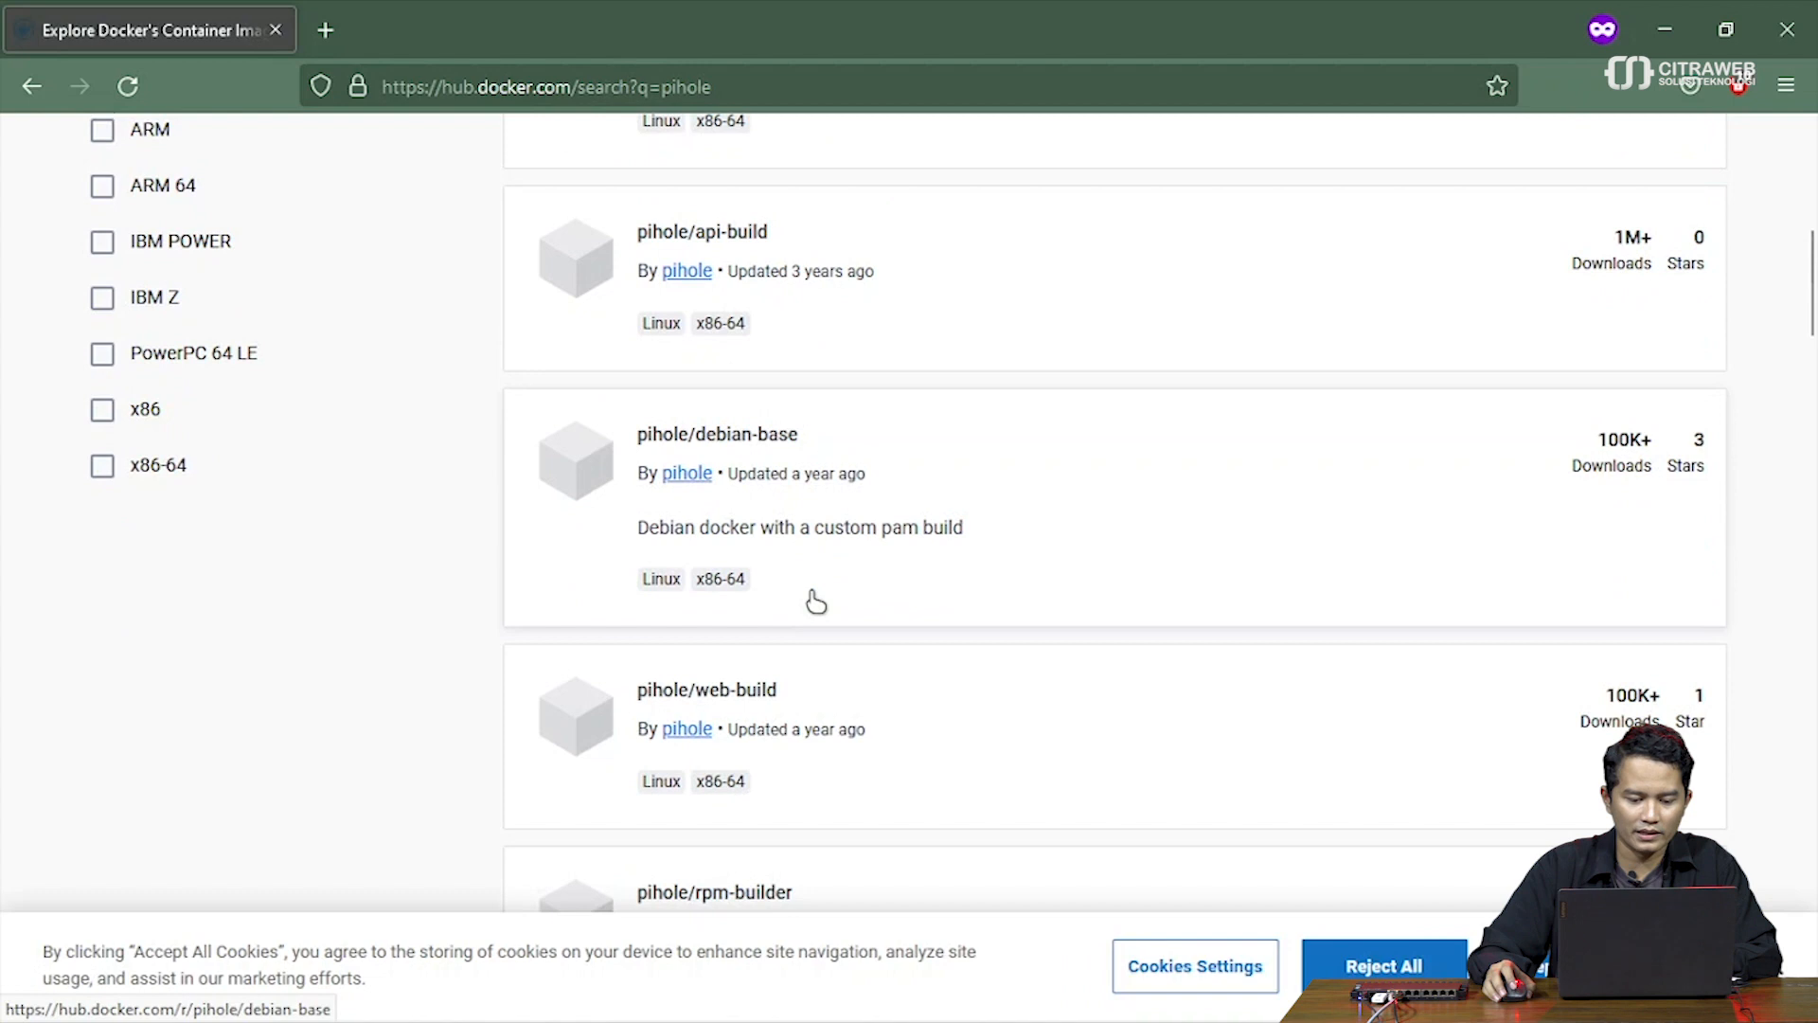
{"action": "scroll", "coordinate": [816, 602], "scroll_direction": "up", "scroll_amount": 4}
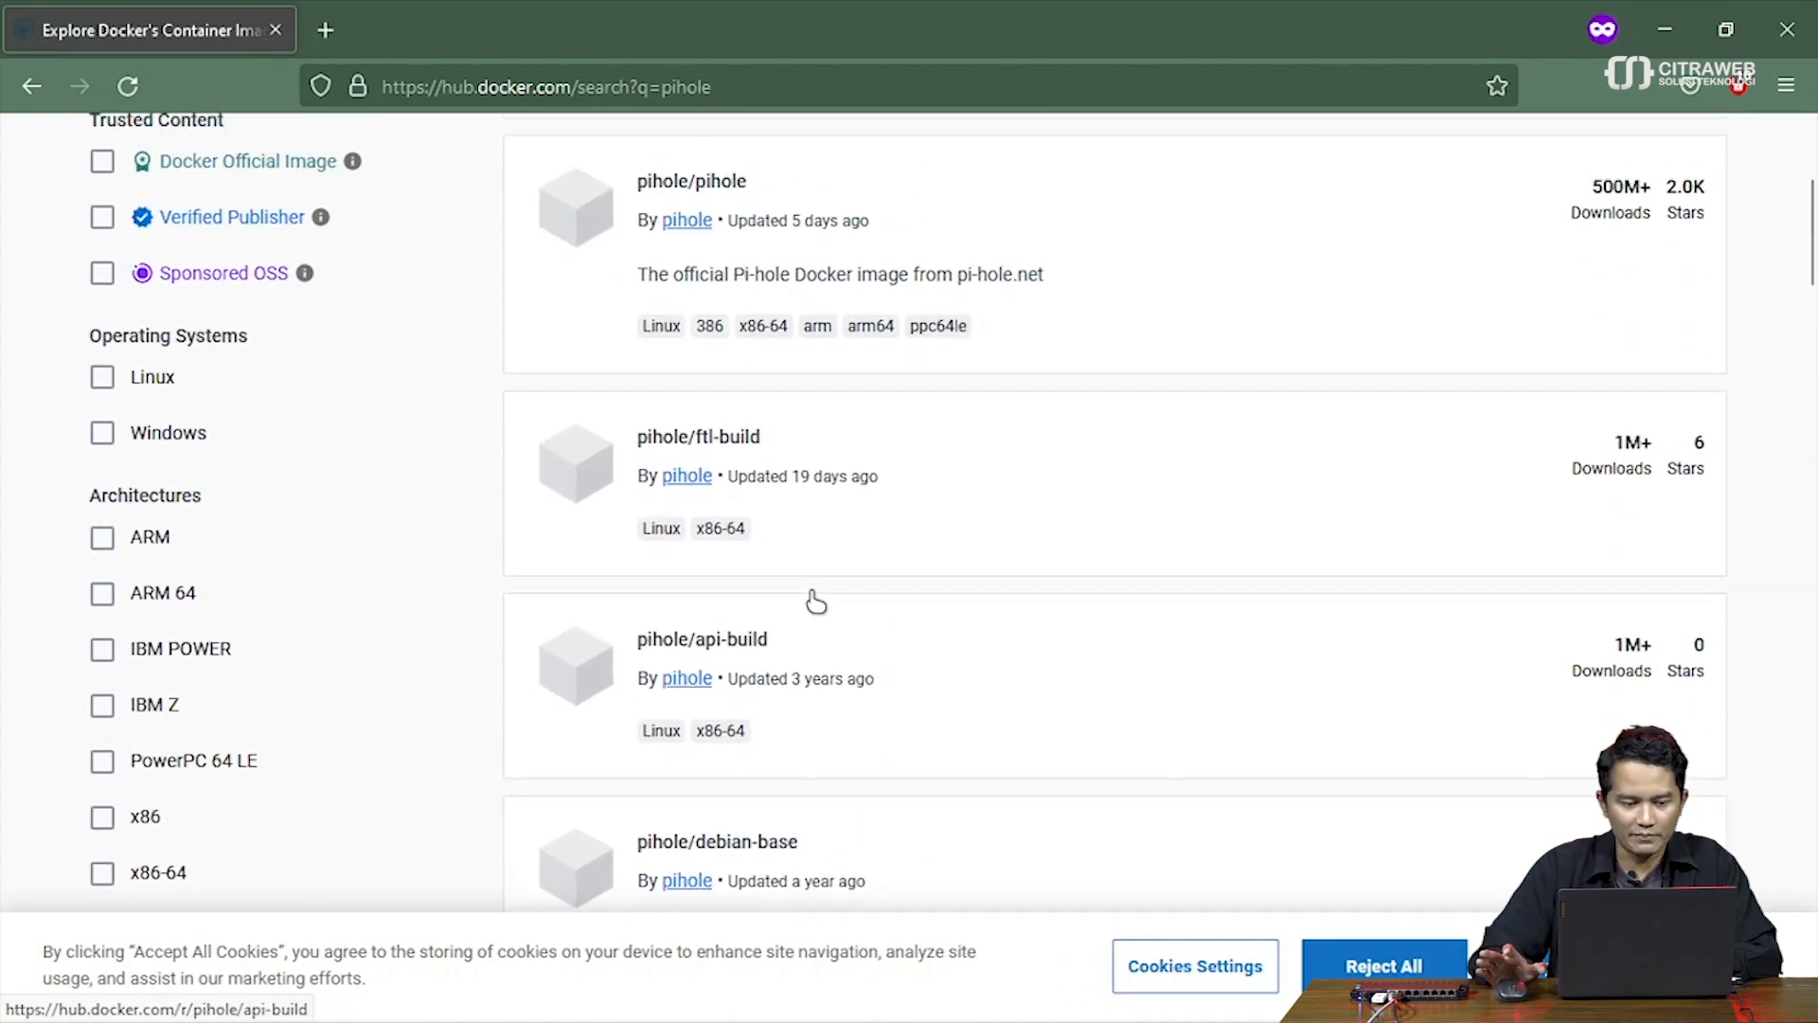
{"action": "scroll", "coordinate": [815, 601], "scroll_direction": "up", "scroll_amount": 1}
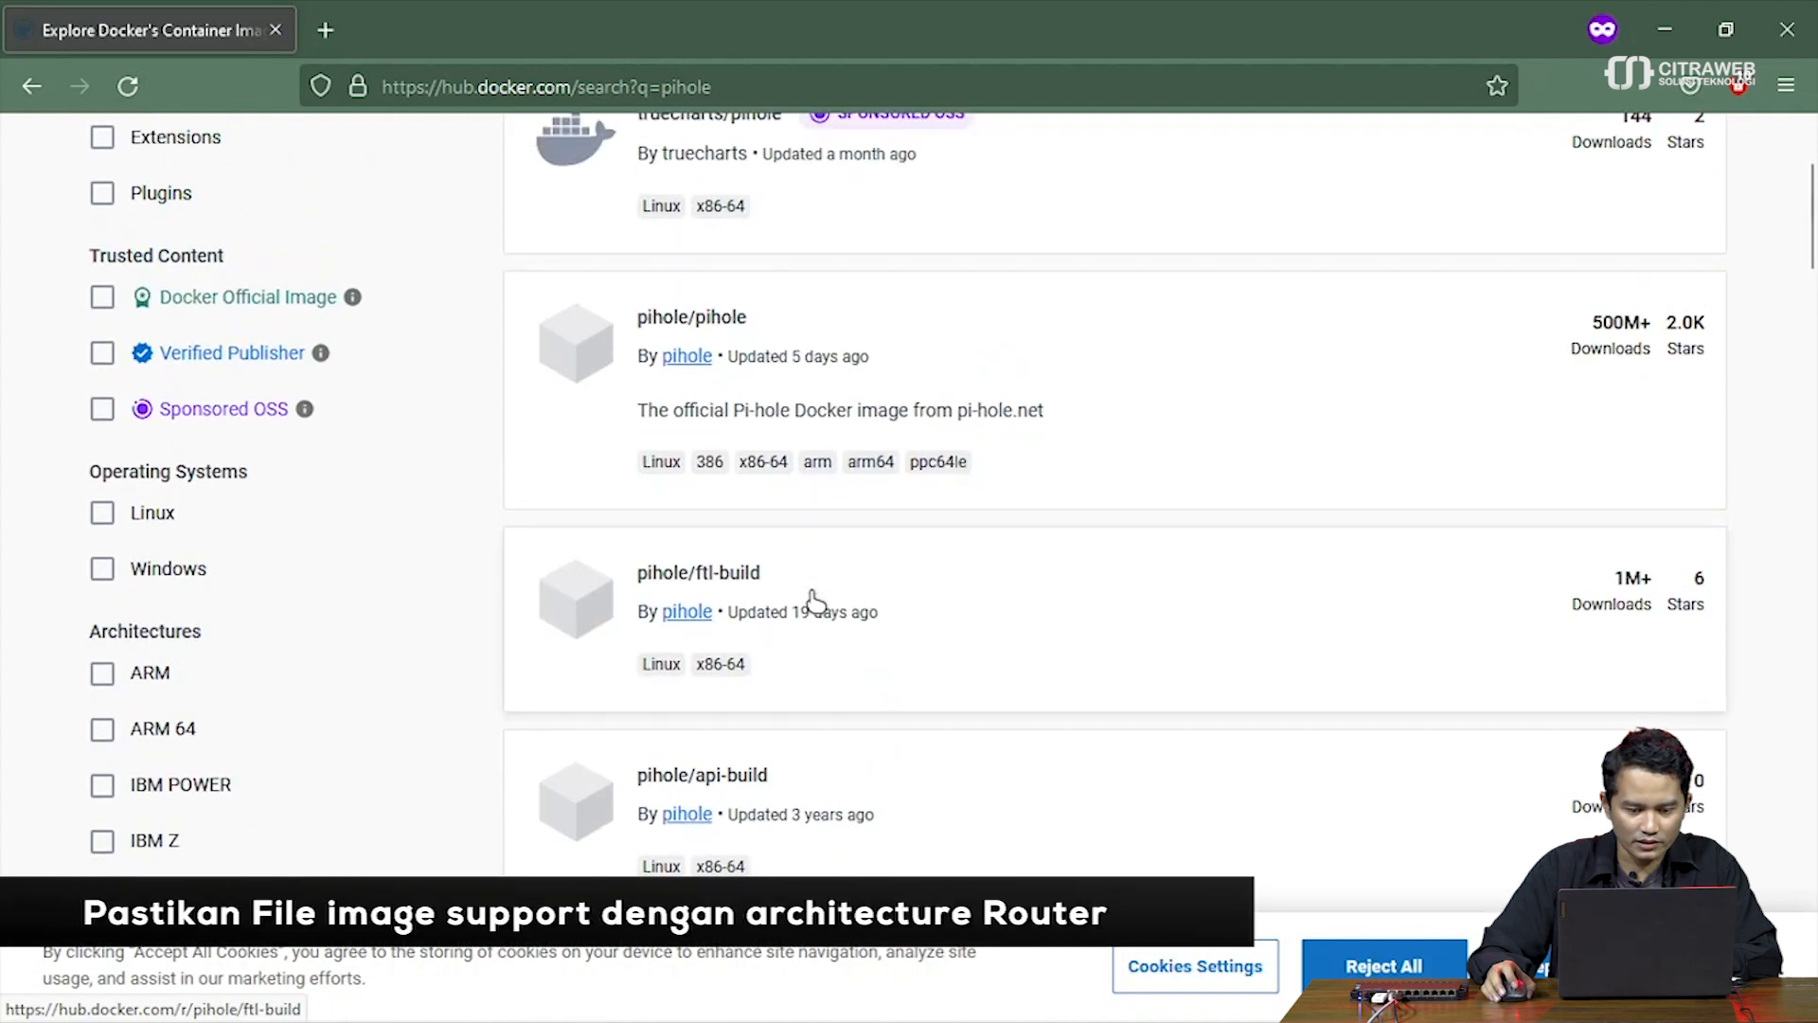
{"action": "scroll", "coordinate": [815, 601], "scroll_direction": "up", "scroll_amount": 3}
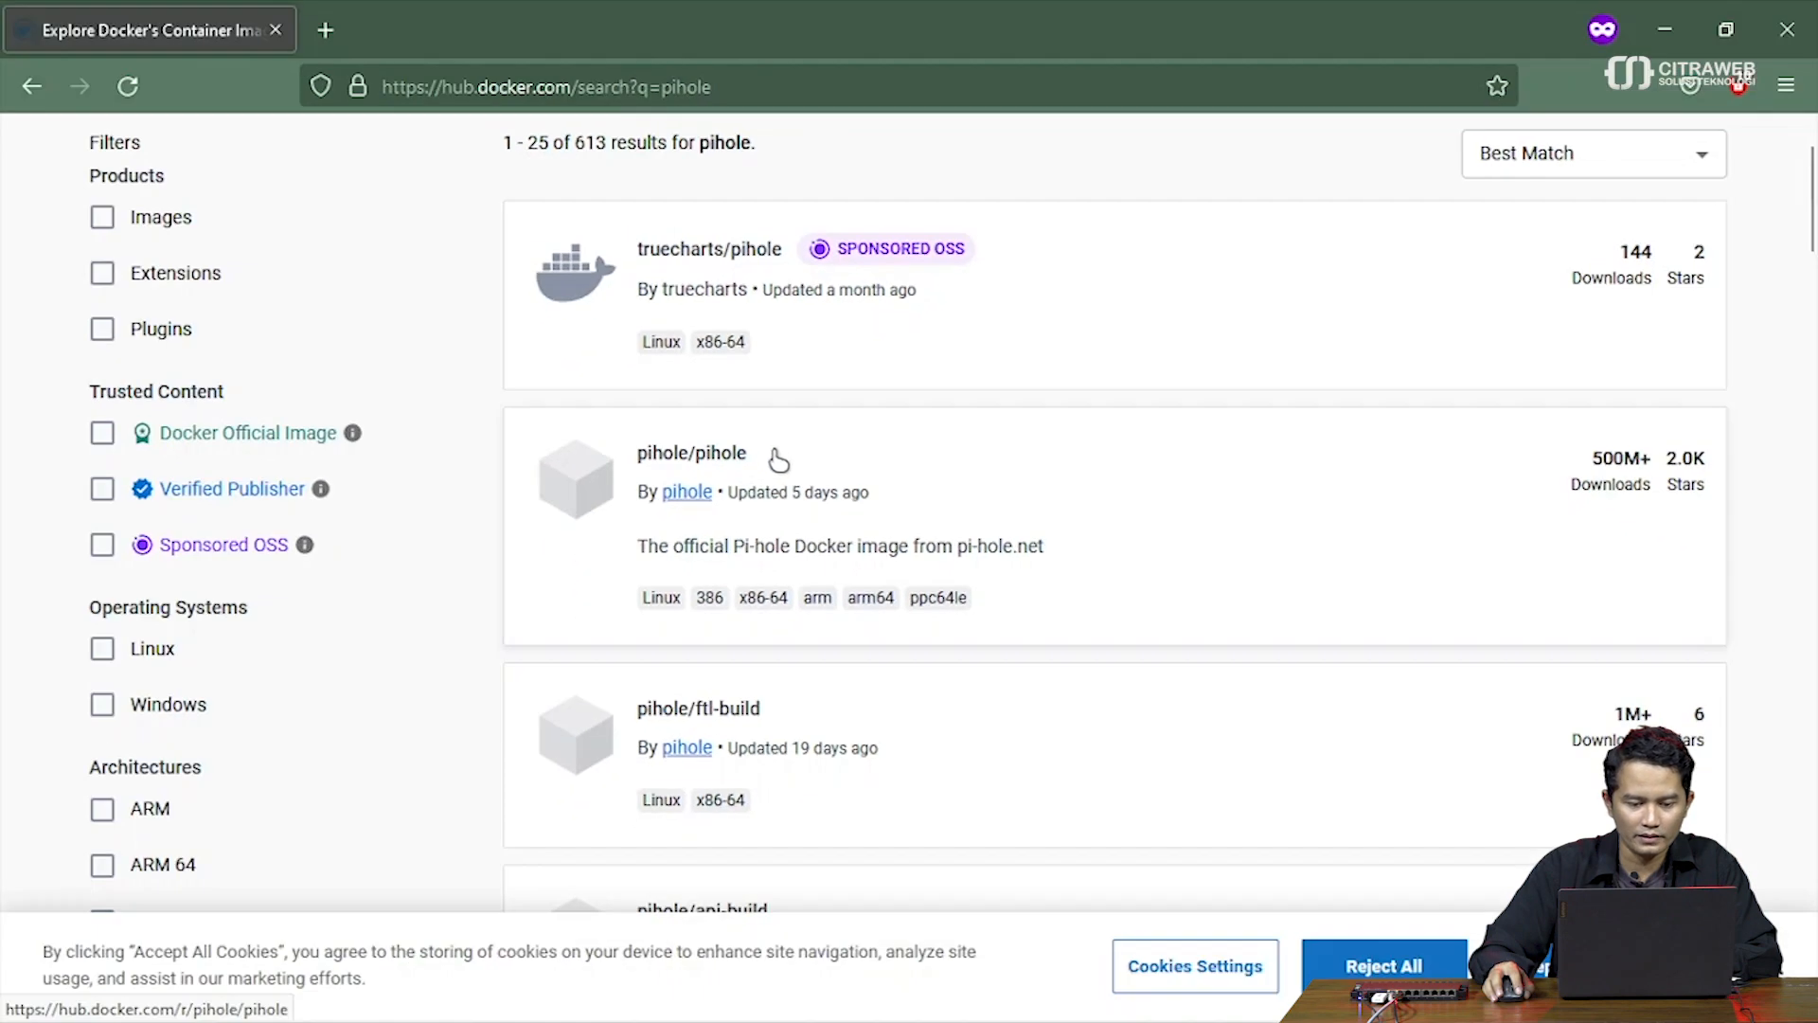
{"action": "left_click", "coordinate": [780, 453]}
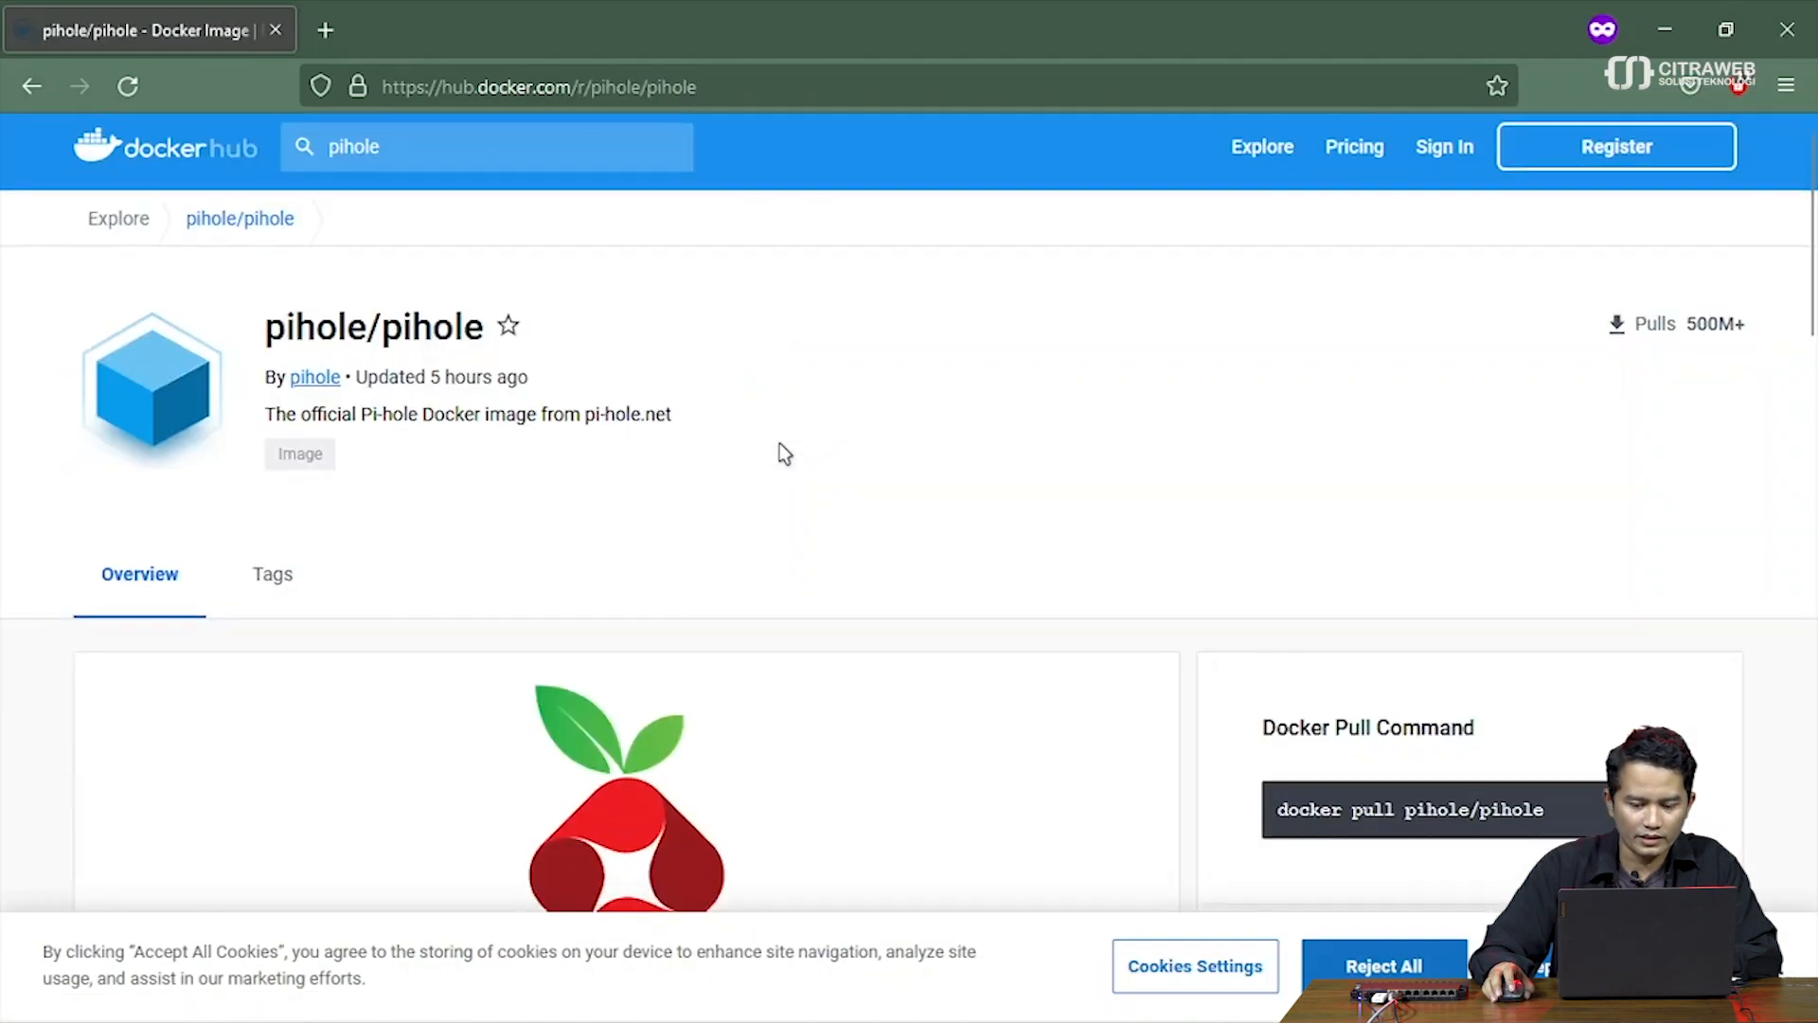
Scroll the pihole/pihole page down to the Quick Start docker-compose example with ports, TZ and volumes
{"action": "scroll", "coordinate": [780, 445], "scroll_direction": "down", "scroll_amount": 3}
{"action": "scroll", "coordinate": [781, 446], "scroll_direction": "down", "scroll_amount": 4}
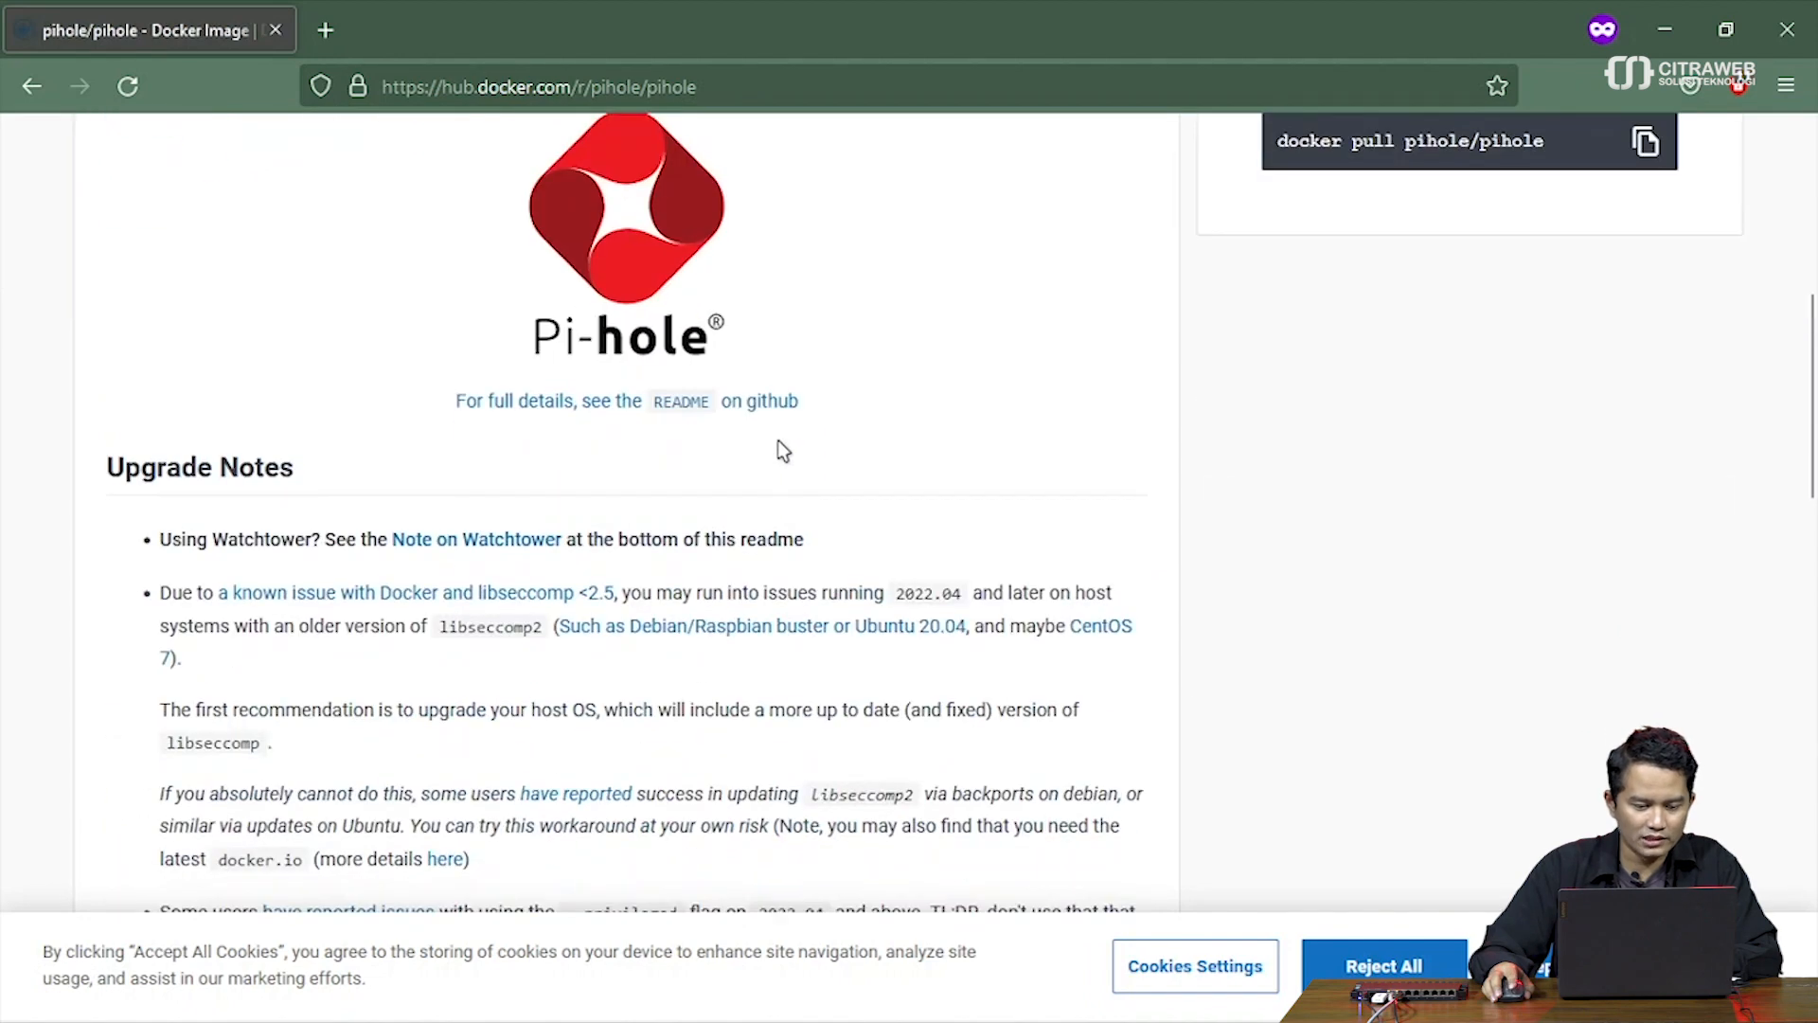
{"action": "scroll", "coordinate": [782, 445], "scroll_direction": "down", "scroll_amount": 3}
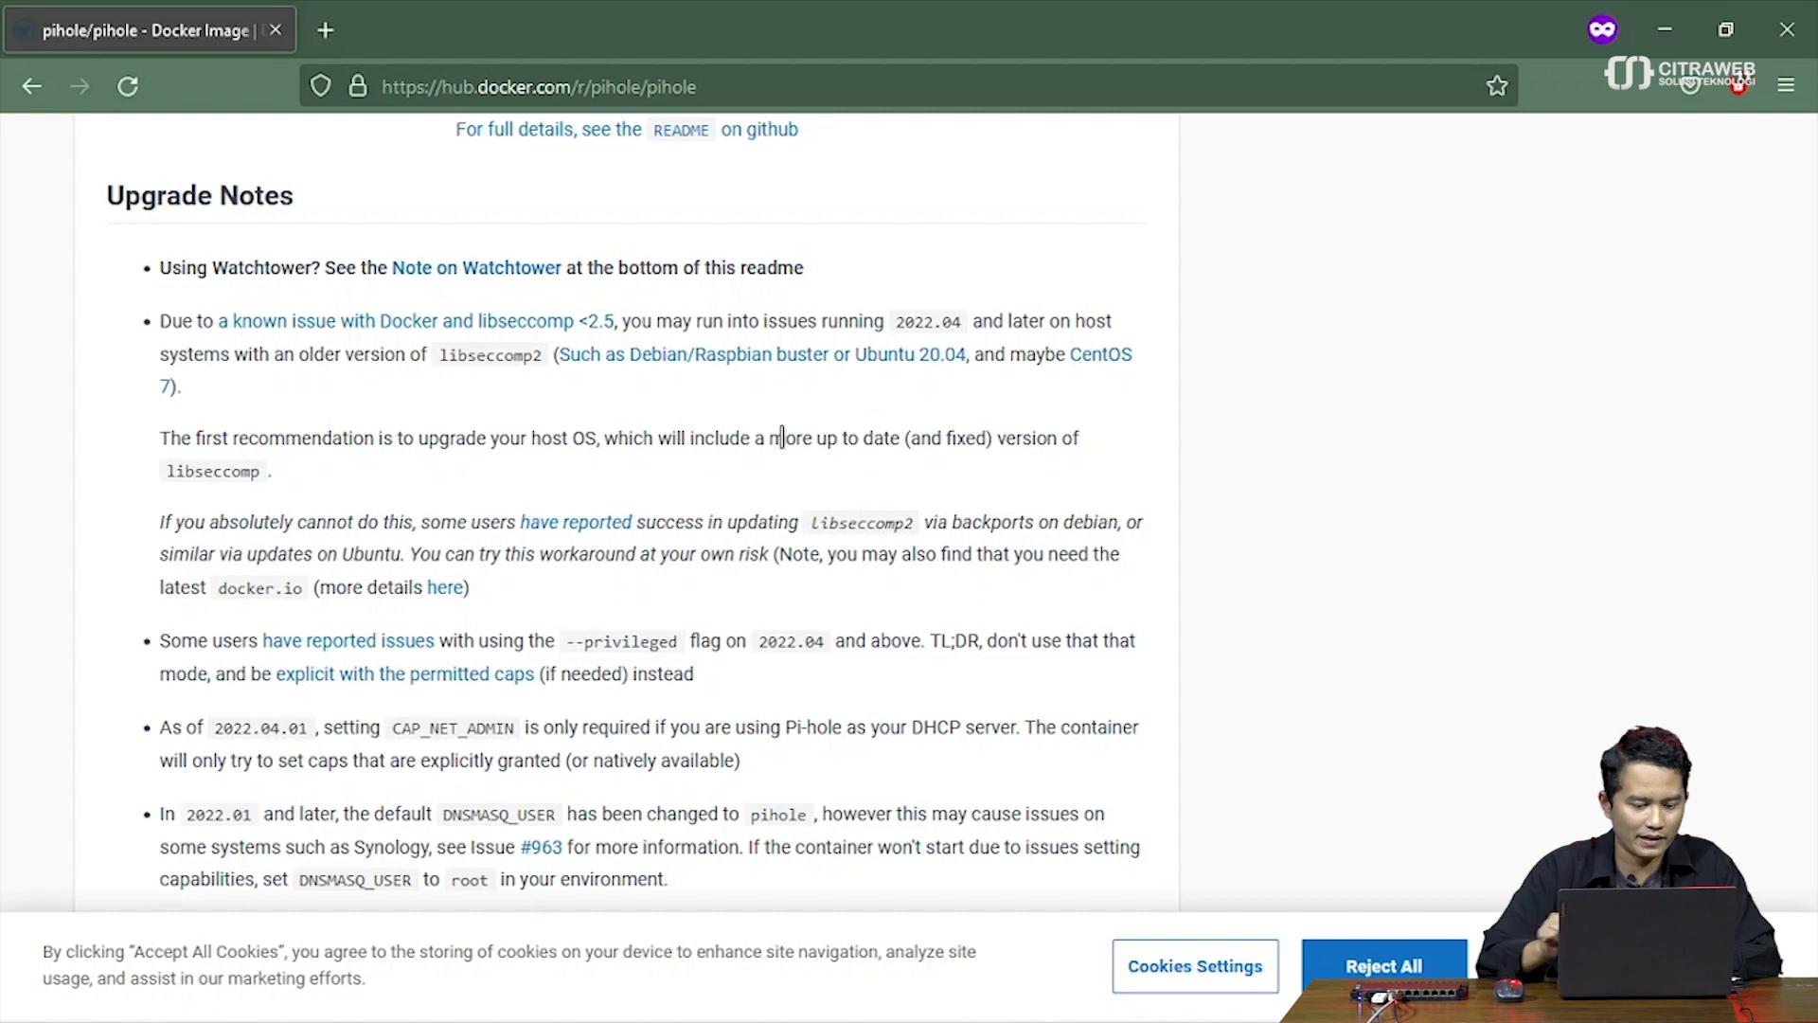
{"action": "scroll", "coordinate": [783, 437], "scroll_direction": "down", "scroll_amount": 3}
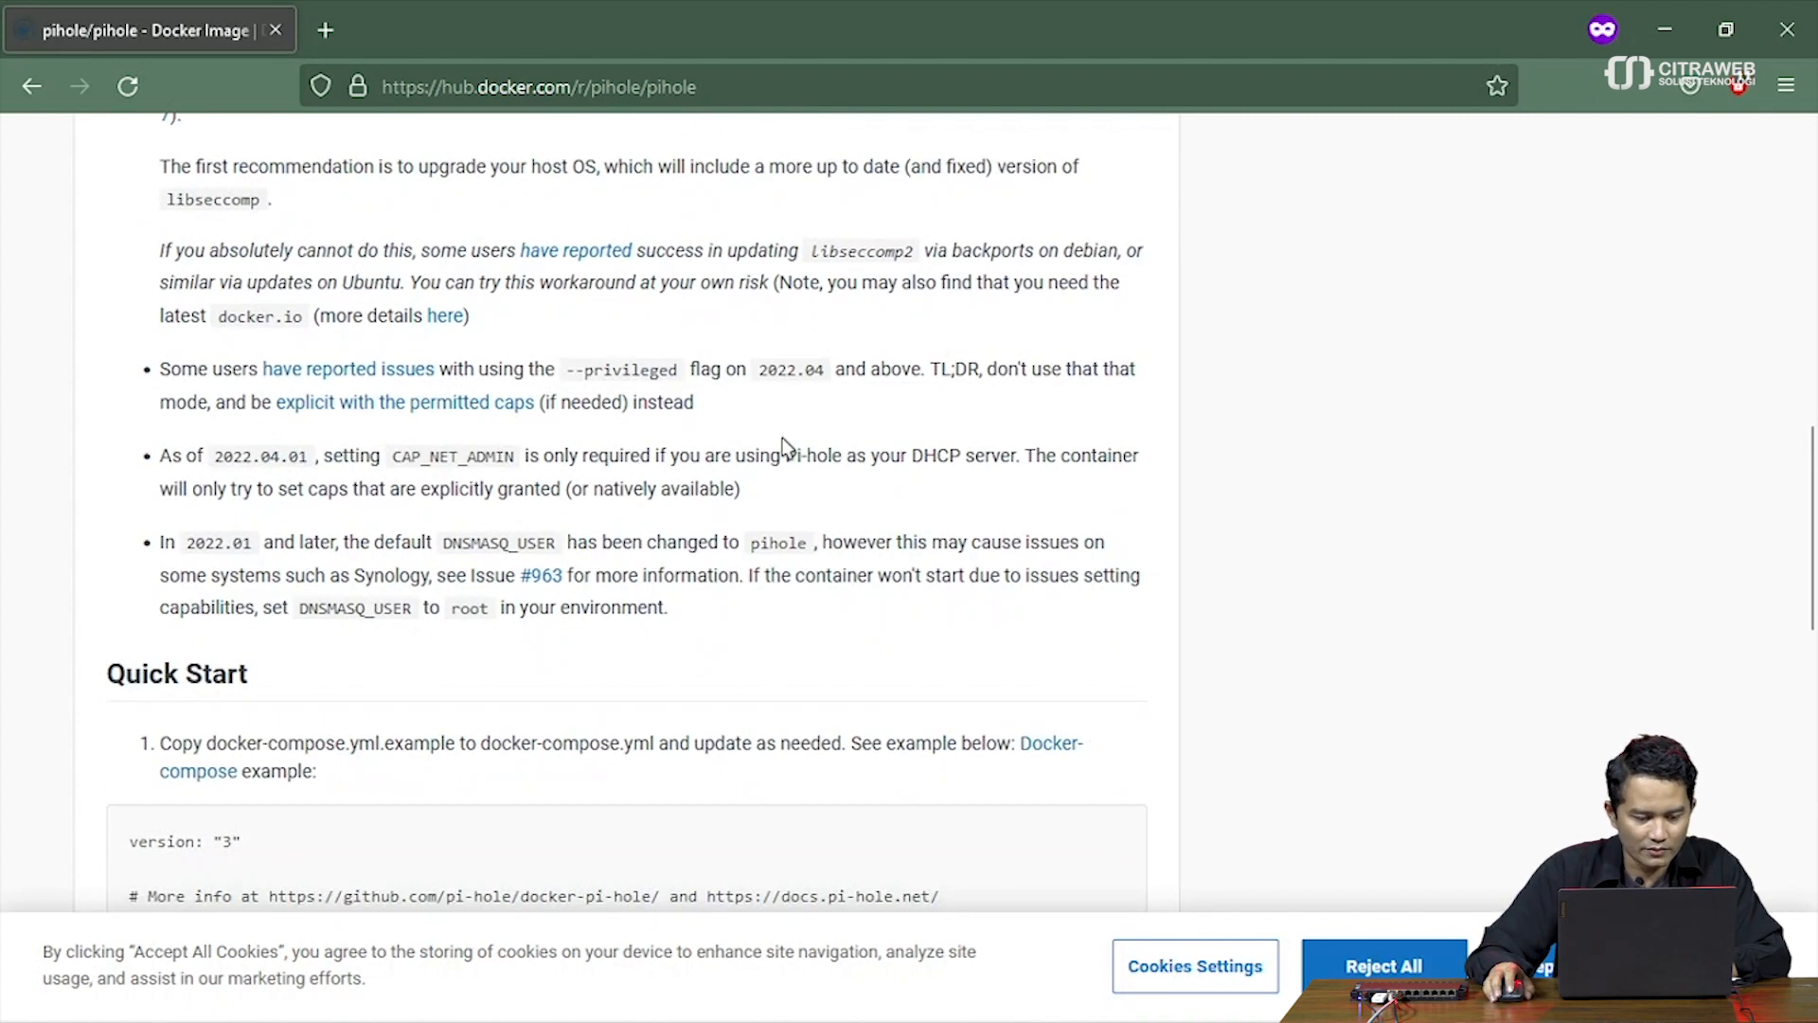
{"action": "scroll", "coordinate": [782, 446], "scroll_direction": "down", "scroll_amount": 2}
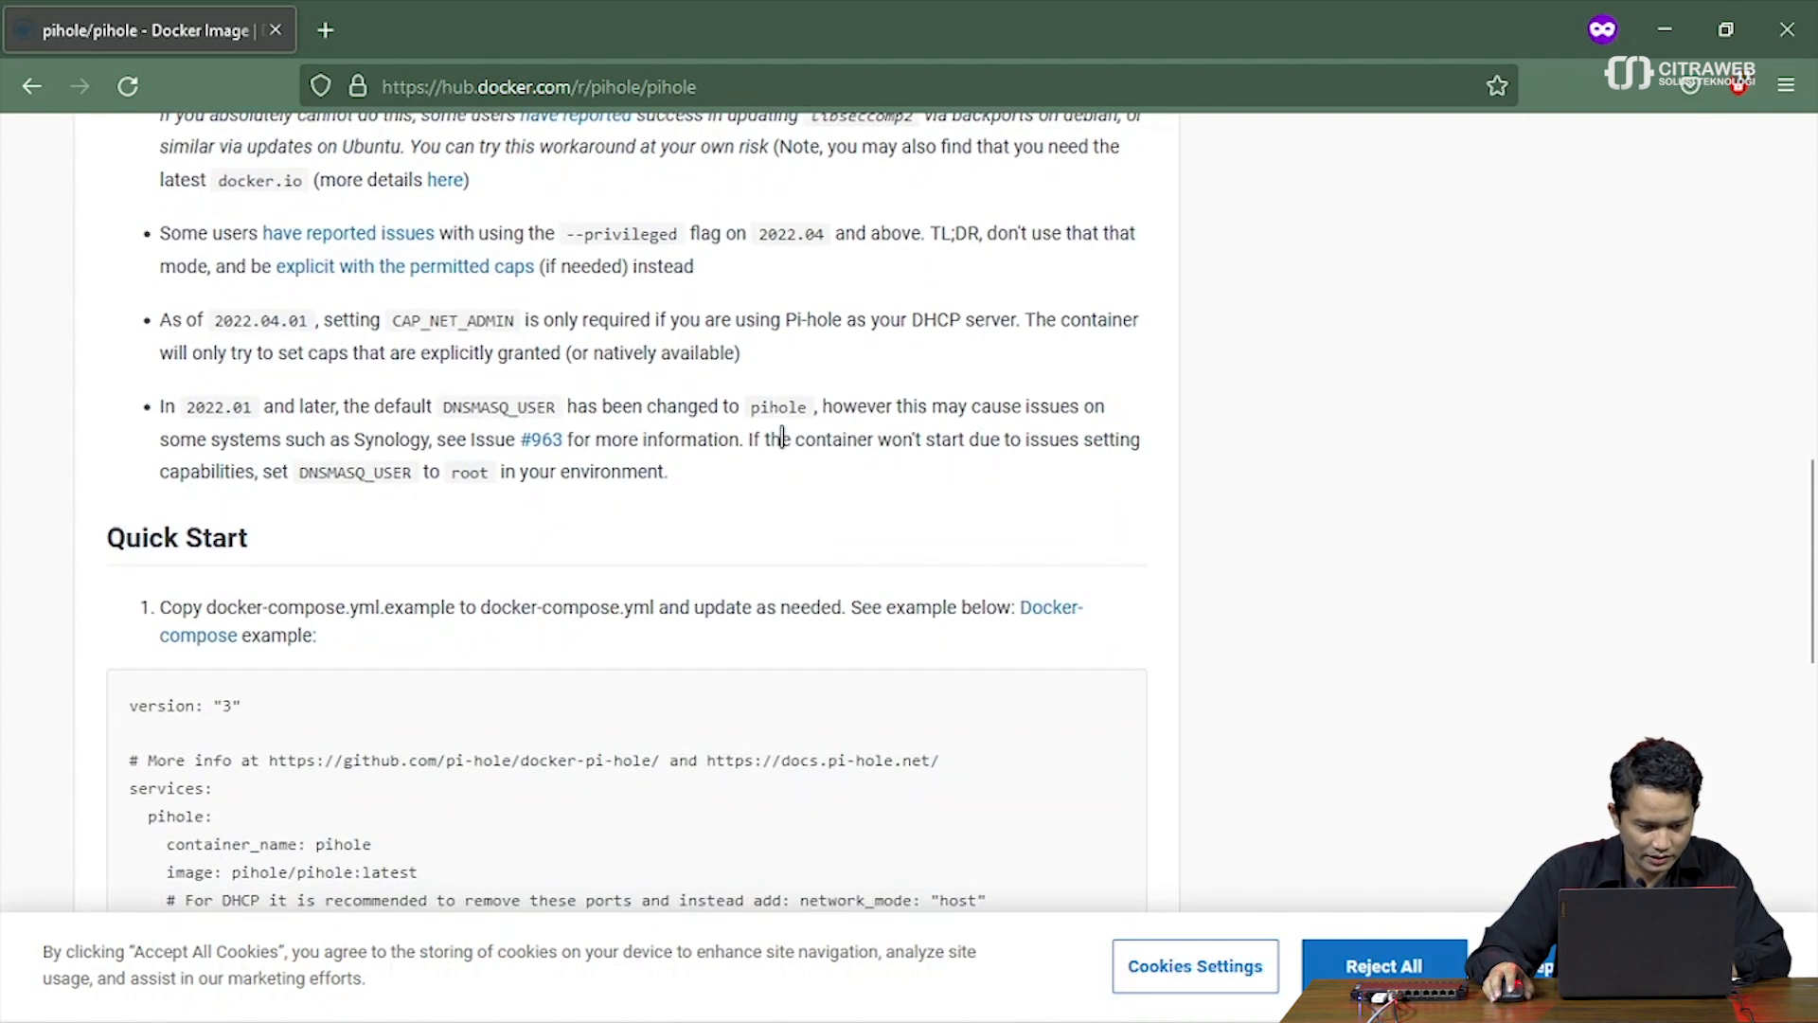
{"action": "scroll", "coordinate": [783, 437], "scroll_direction": "down", "scroll_amount": 3}
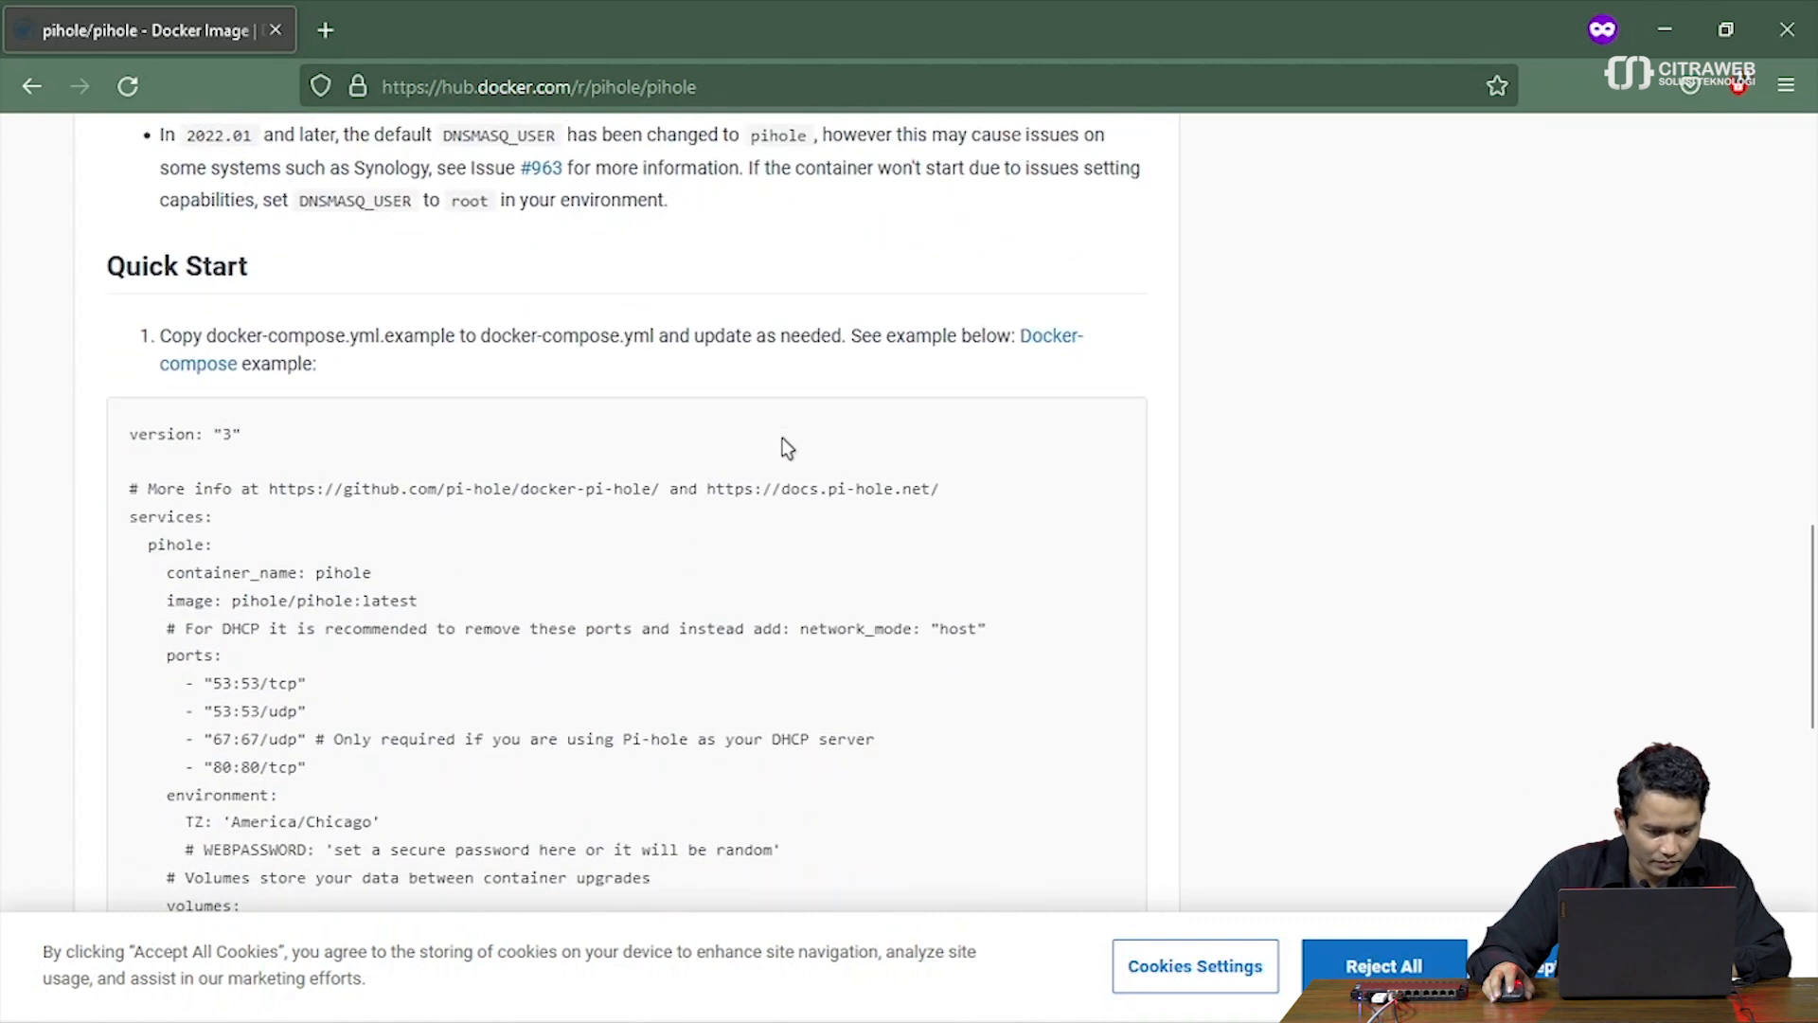
{"action": "scroll", "coordinate": [782, 447], "scroll_direction": "down", "scroll_amount": 2}
{"action": "scroll", "coordinate": [783, 447], "scroll_direction": "down", "scroll_amount": 2}
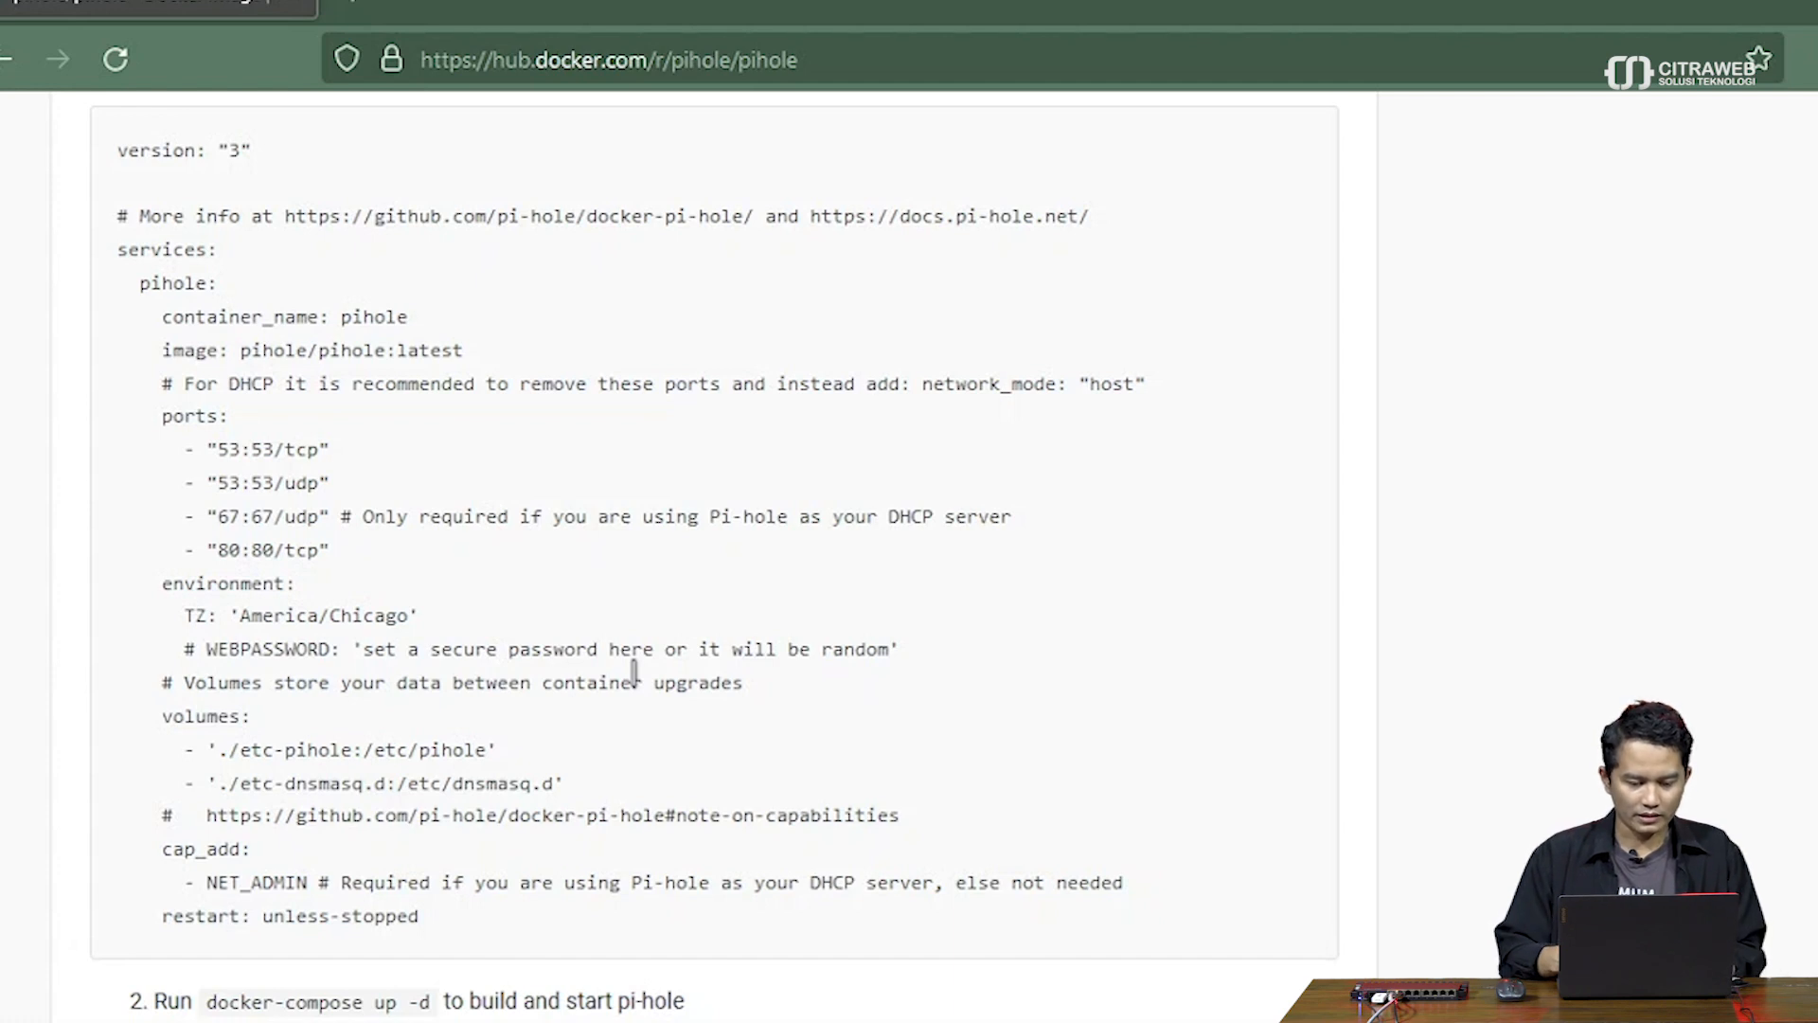
{"action": "key", "text": "alt+Tab"}
Add a pihole environment entry with key TZ and value Asia/Jakarta
{"action": "key", "text": "alt+Tab"}
{"action": "key", "text": "alt+Tab"}
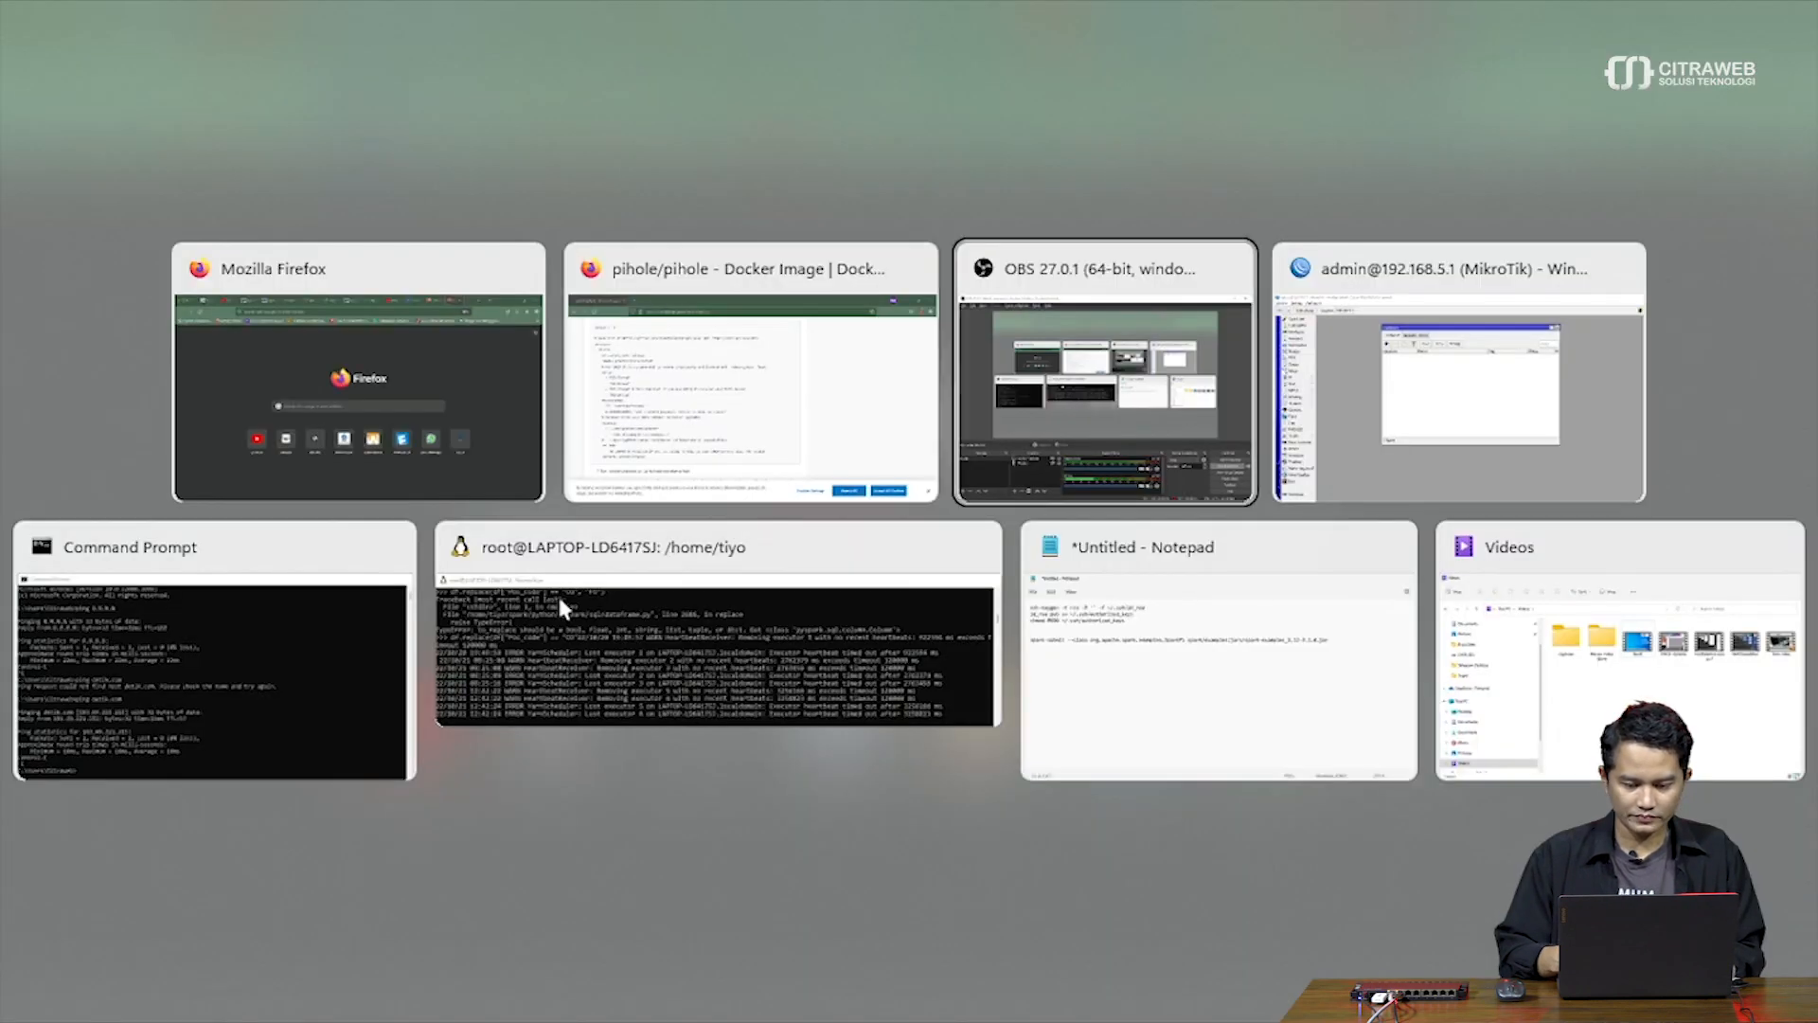
{"action": "key", "text": "alt+Tab"}
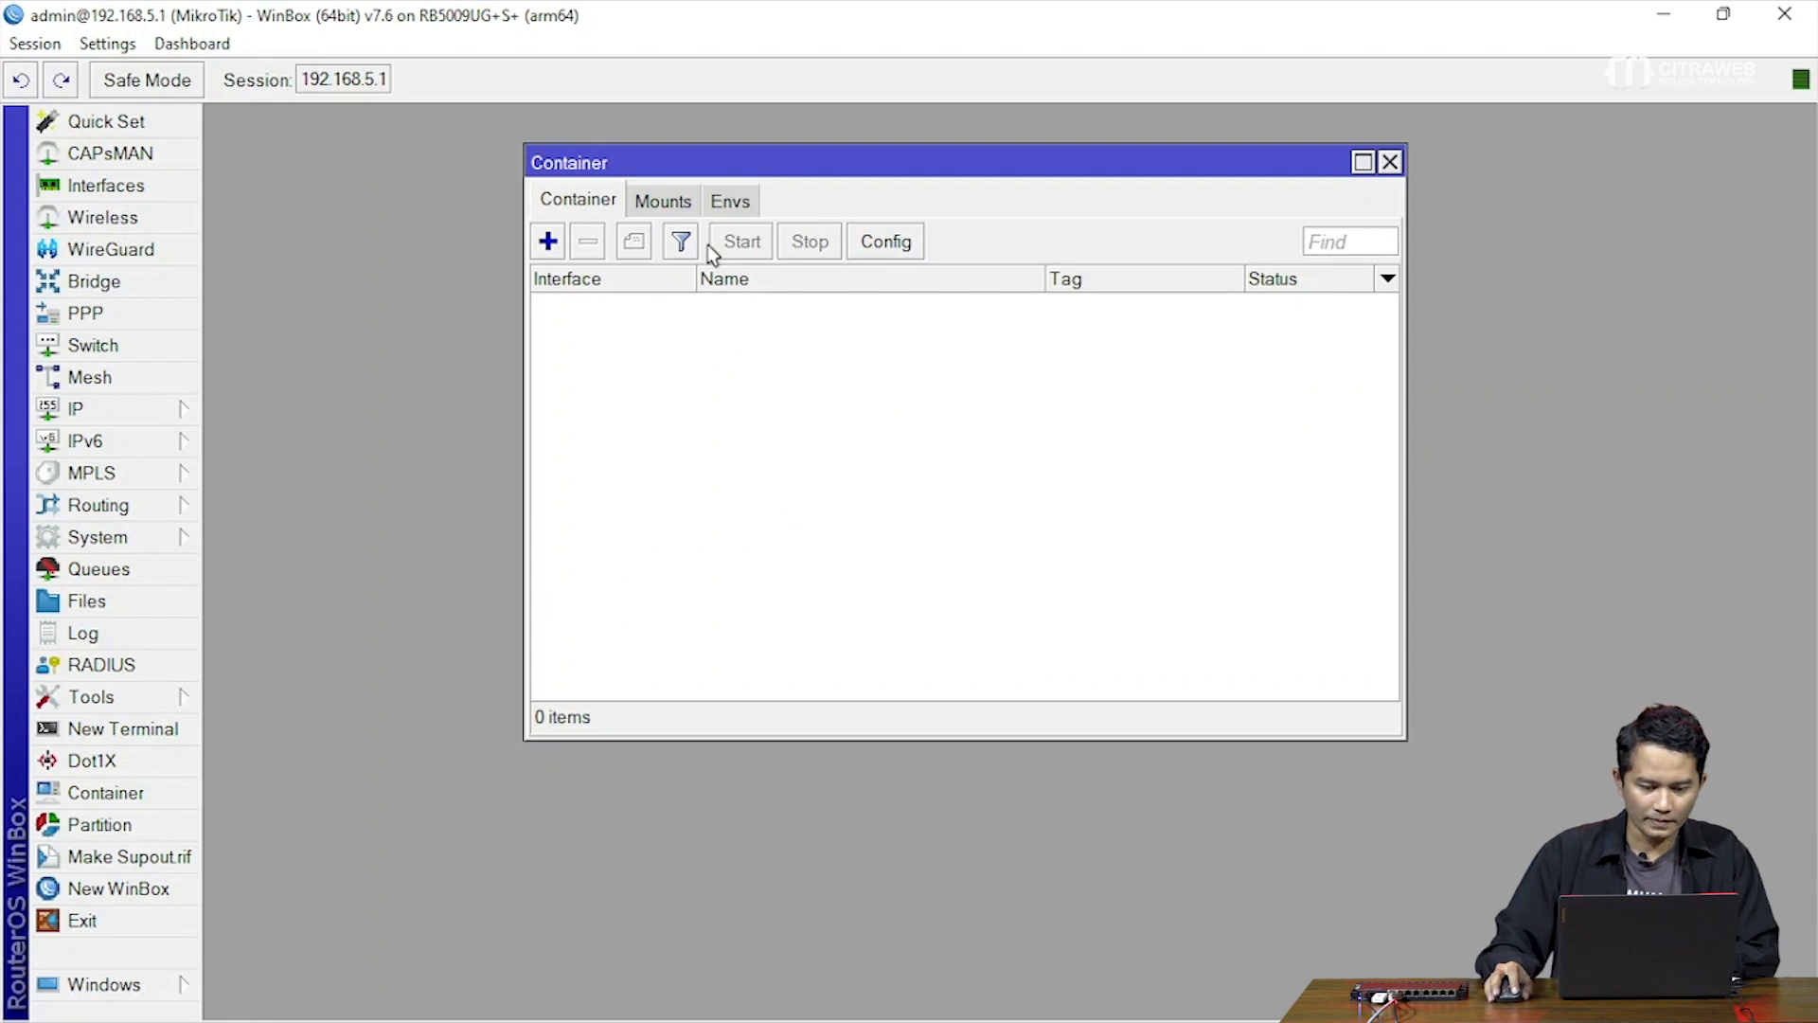
{"action": "left_click", "coordinate": [737, 199]}
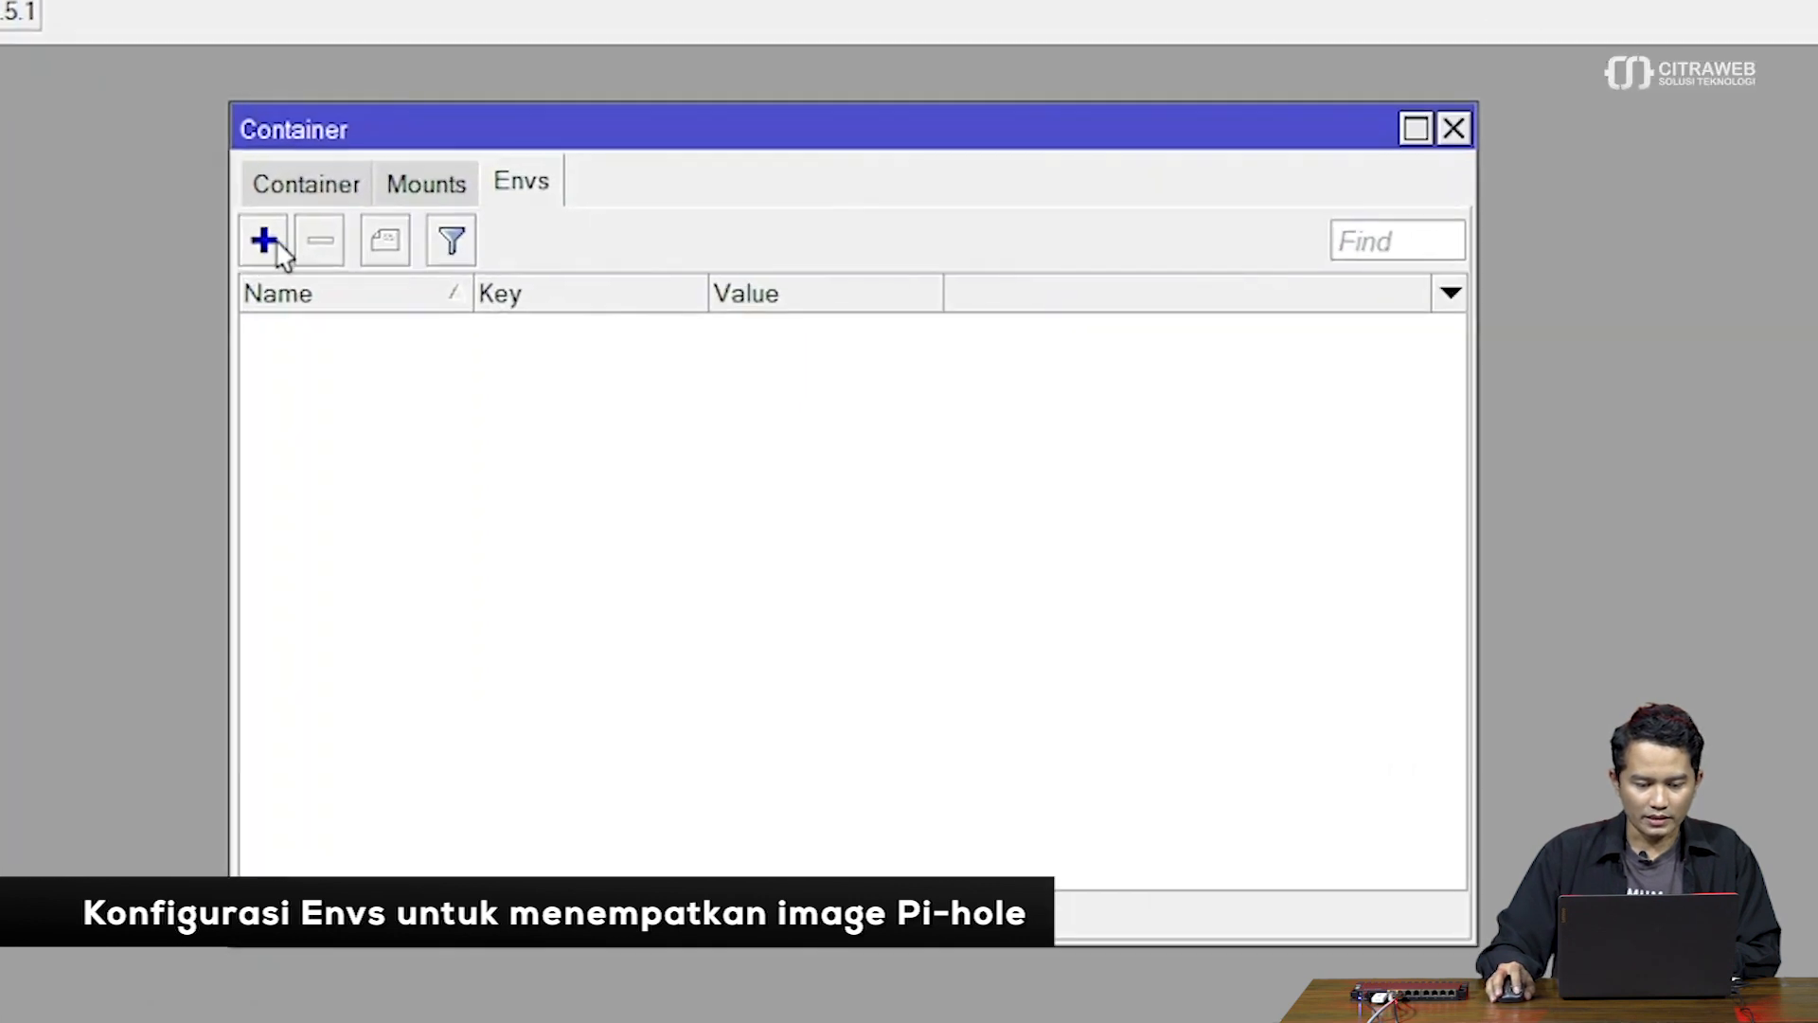
{"action": "left_click", "coordinate": [547, 241]}
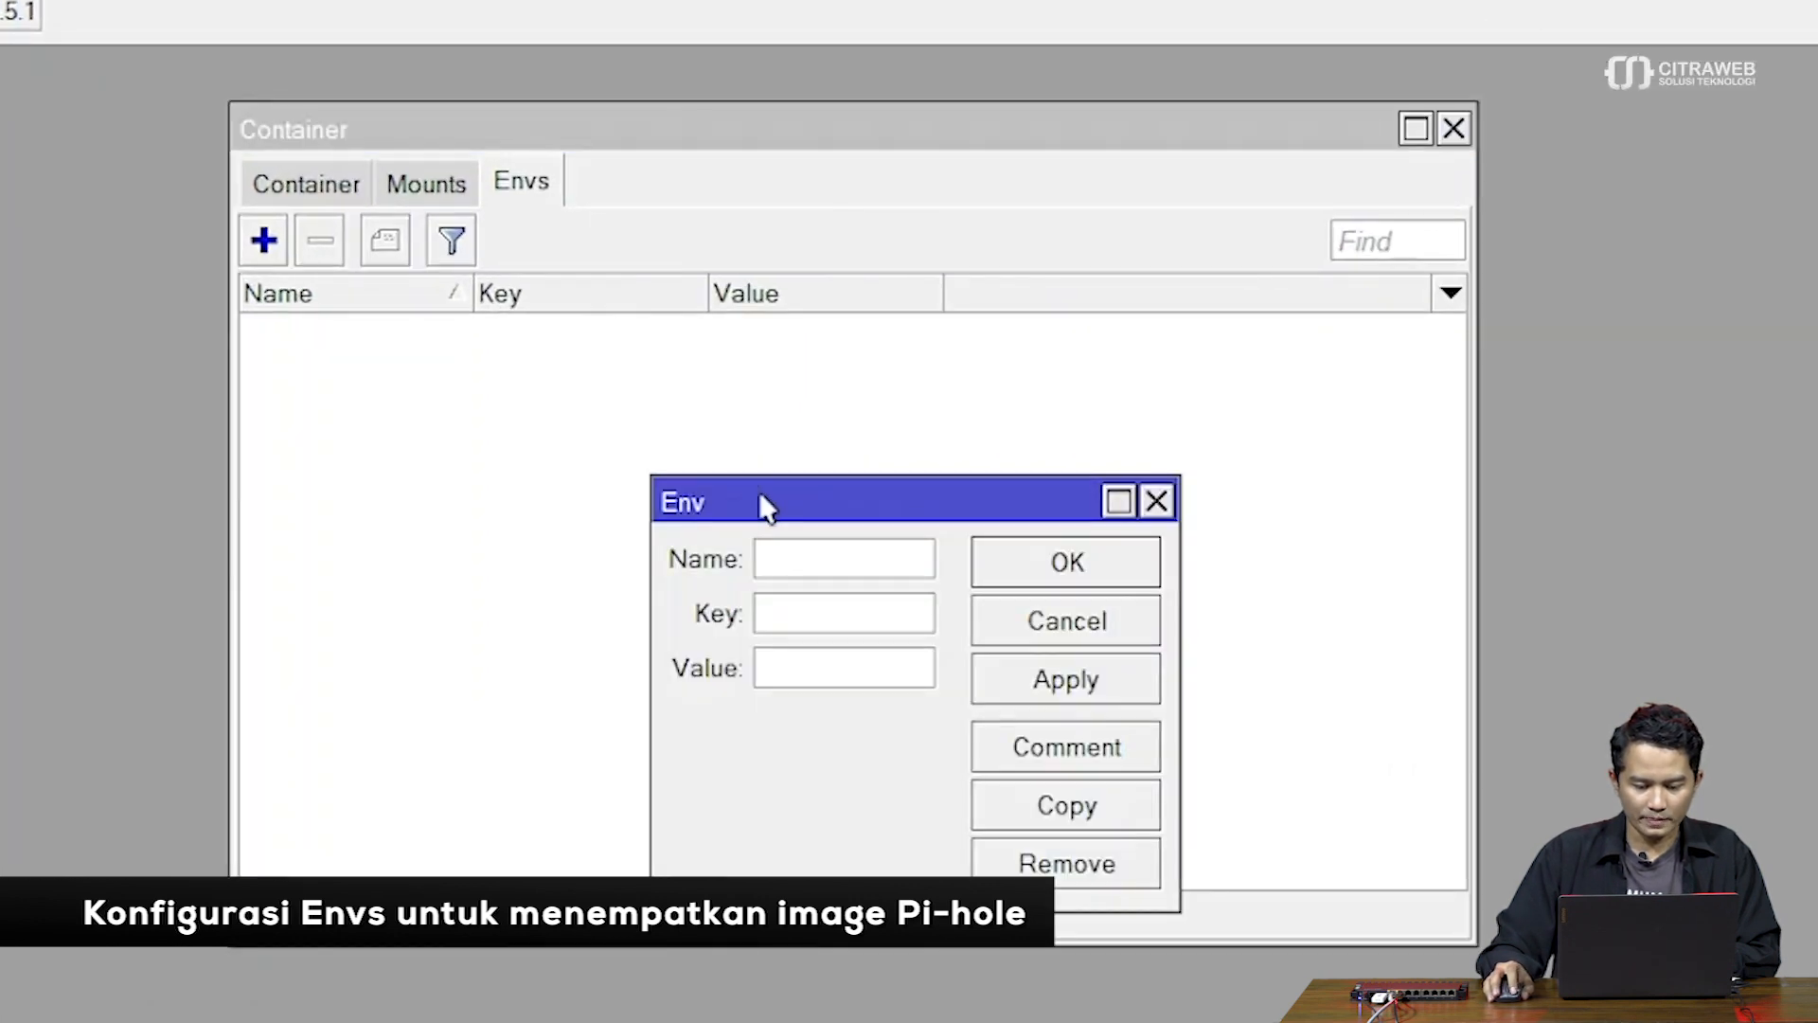
{"action": "left_click_drag", "start_coordinate": [761, 496], "coordinate": [581, 403]}
{"action": "type", "text": "pihole"}
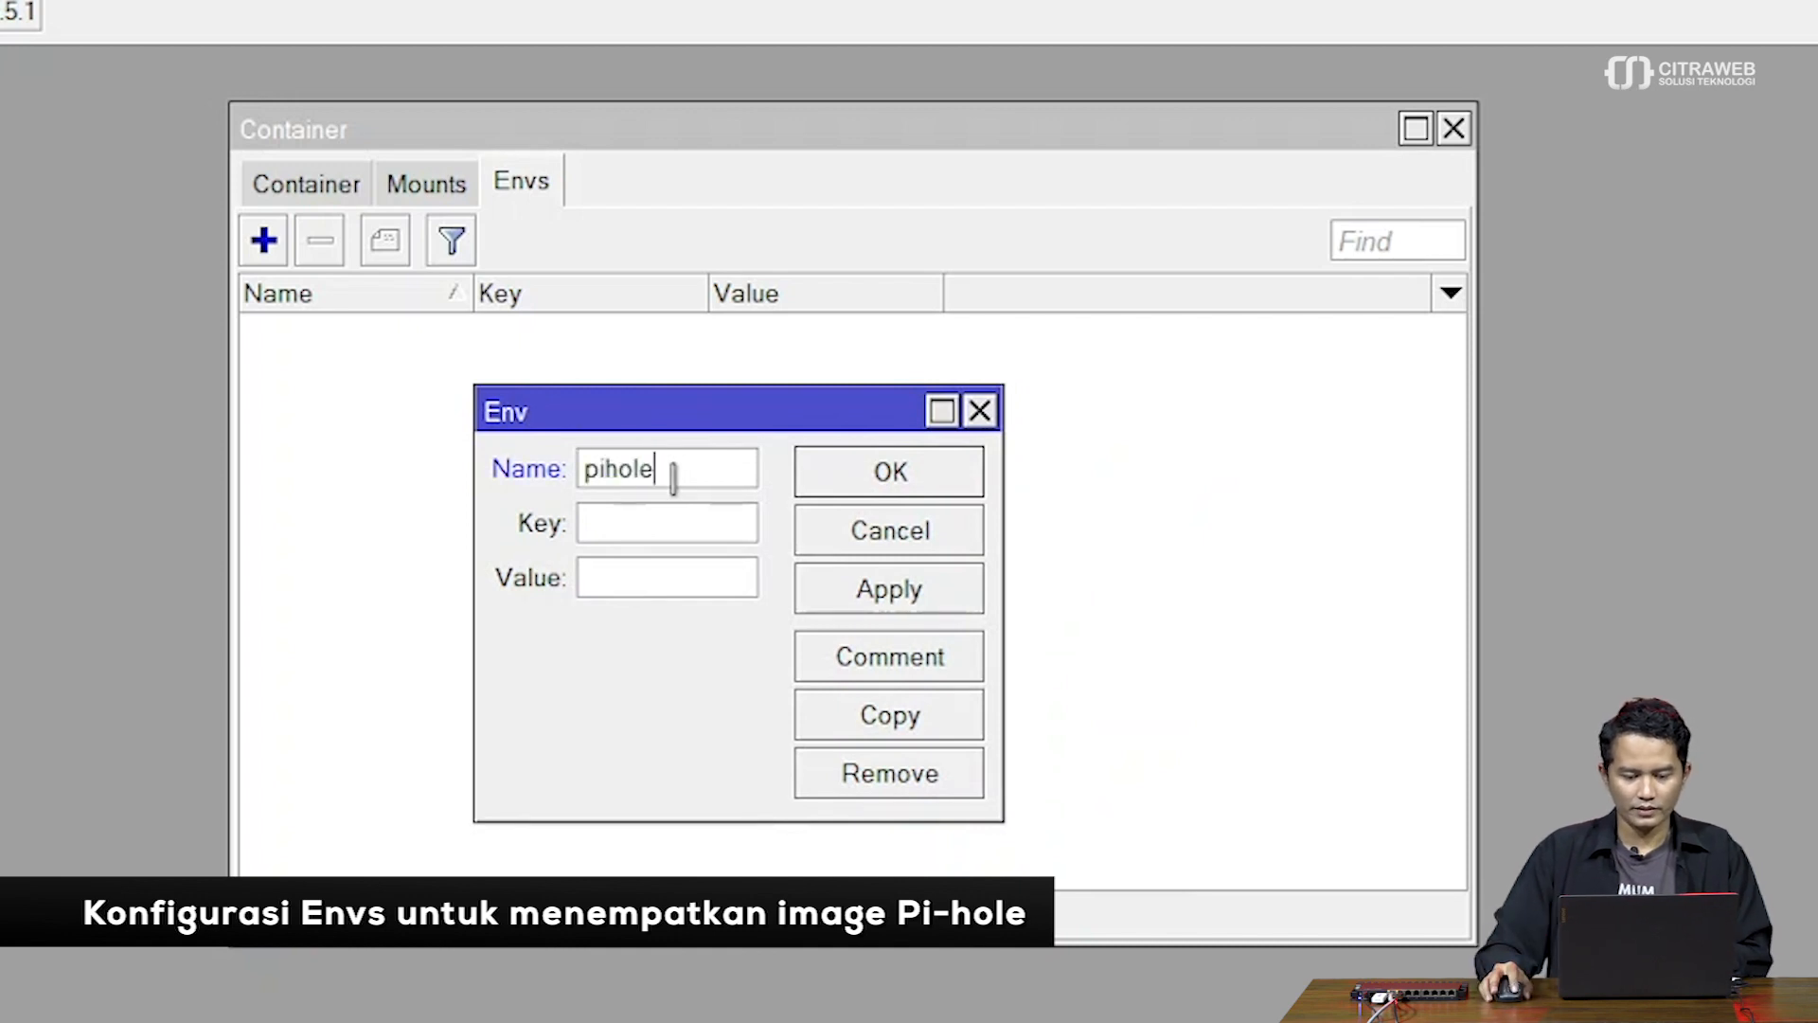
{"action": "left_click", "coordinate": [673, 523]}
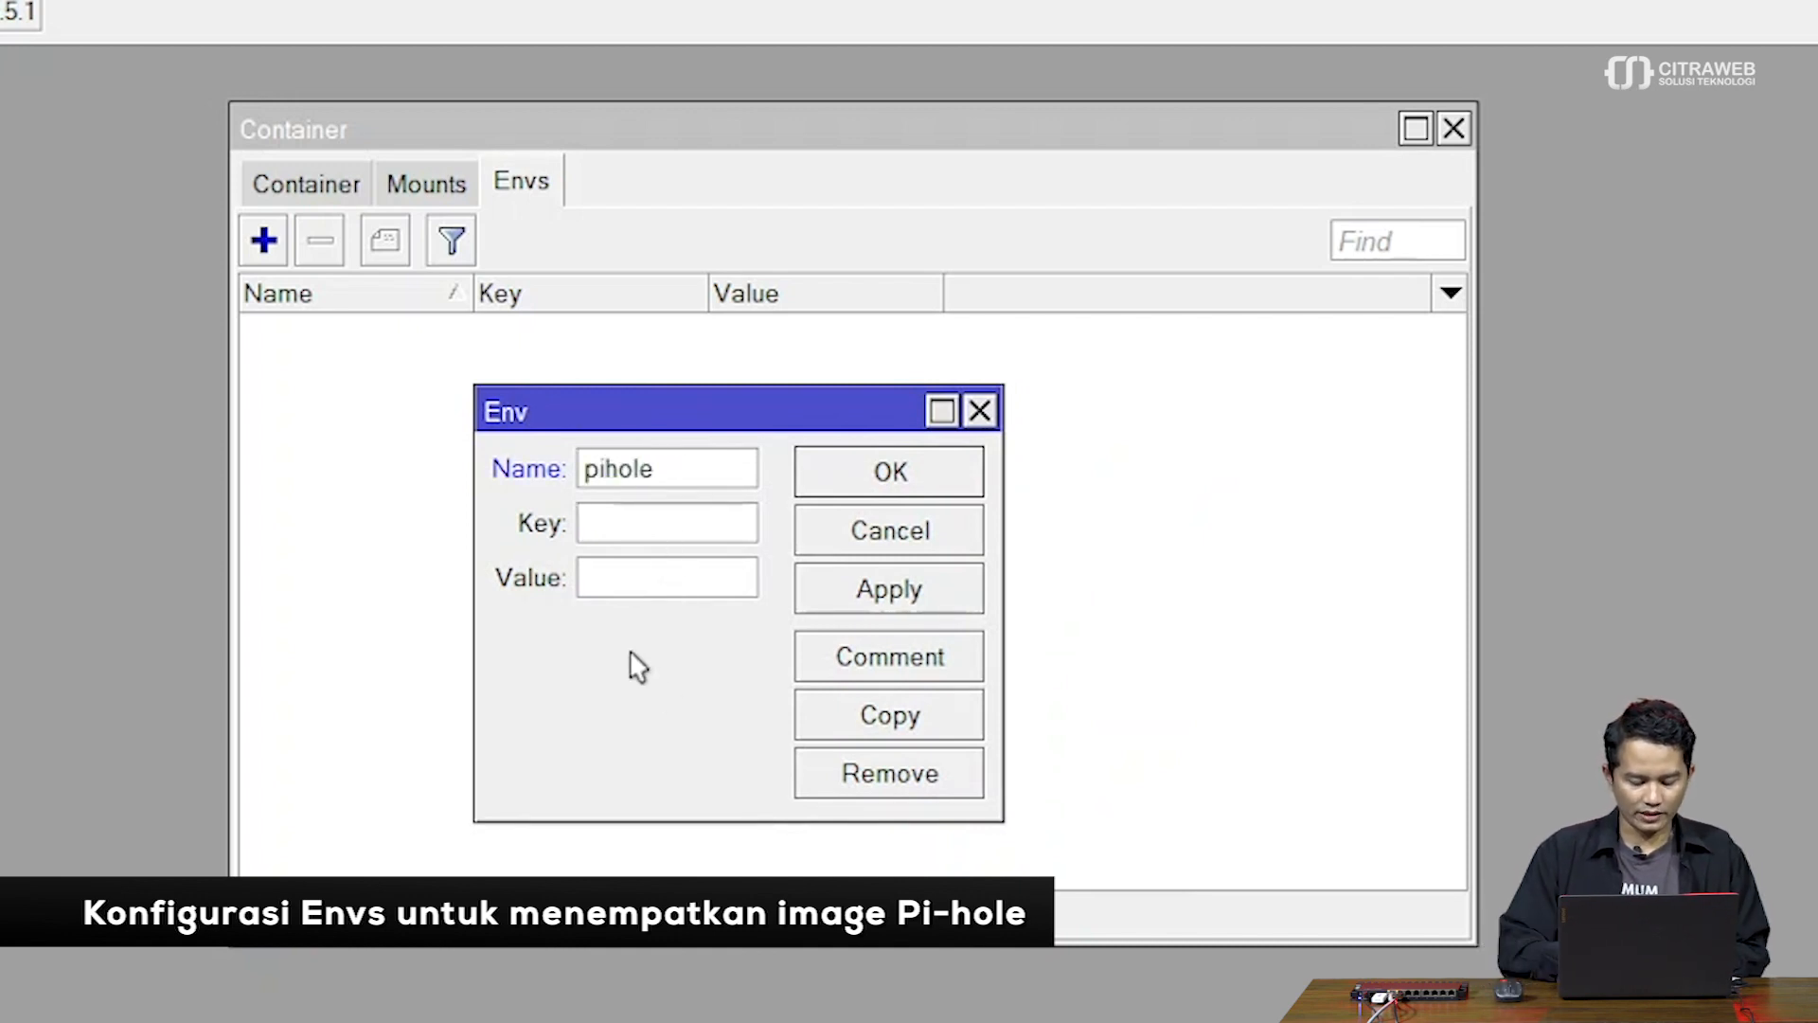
{"action": "type", "text": "TZ"}
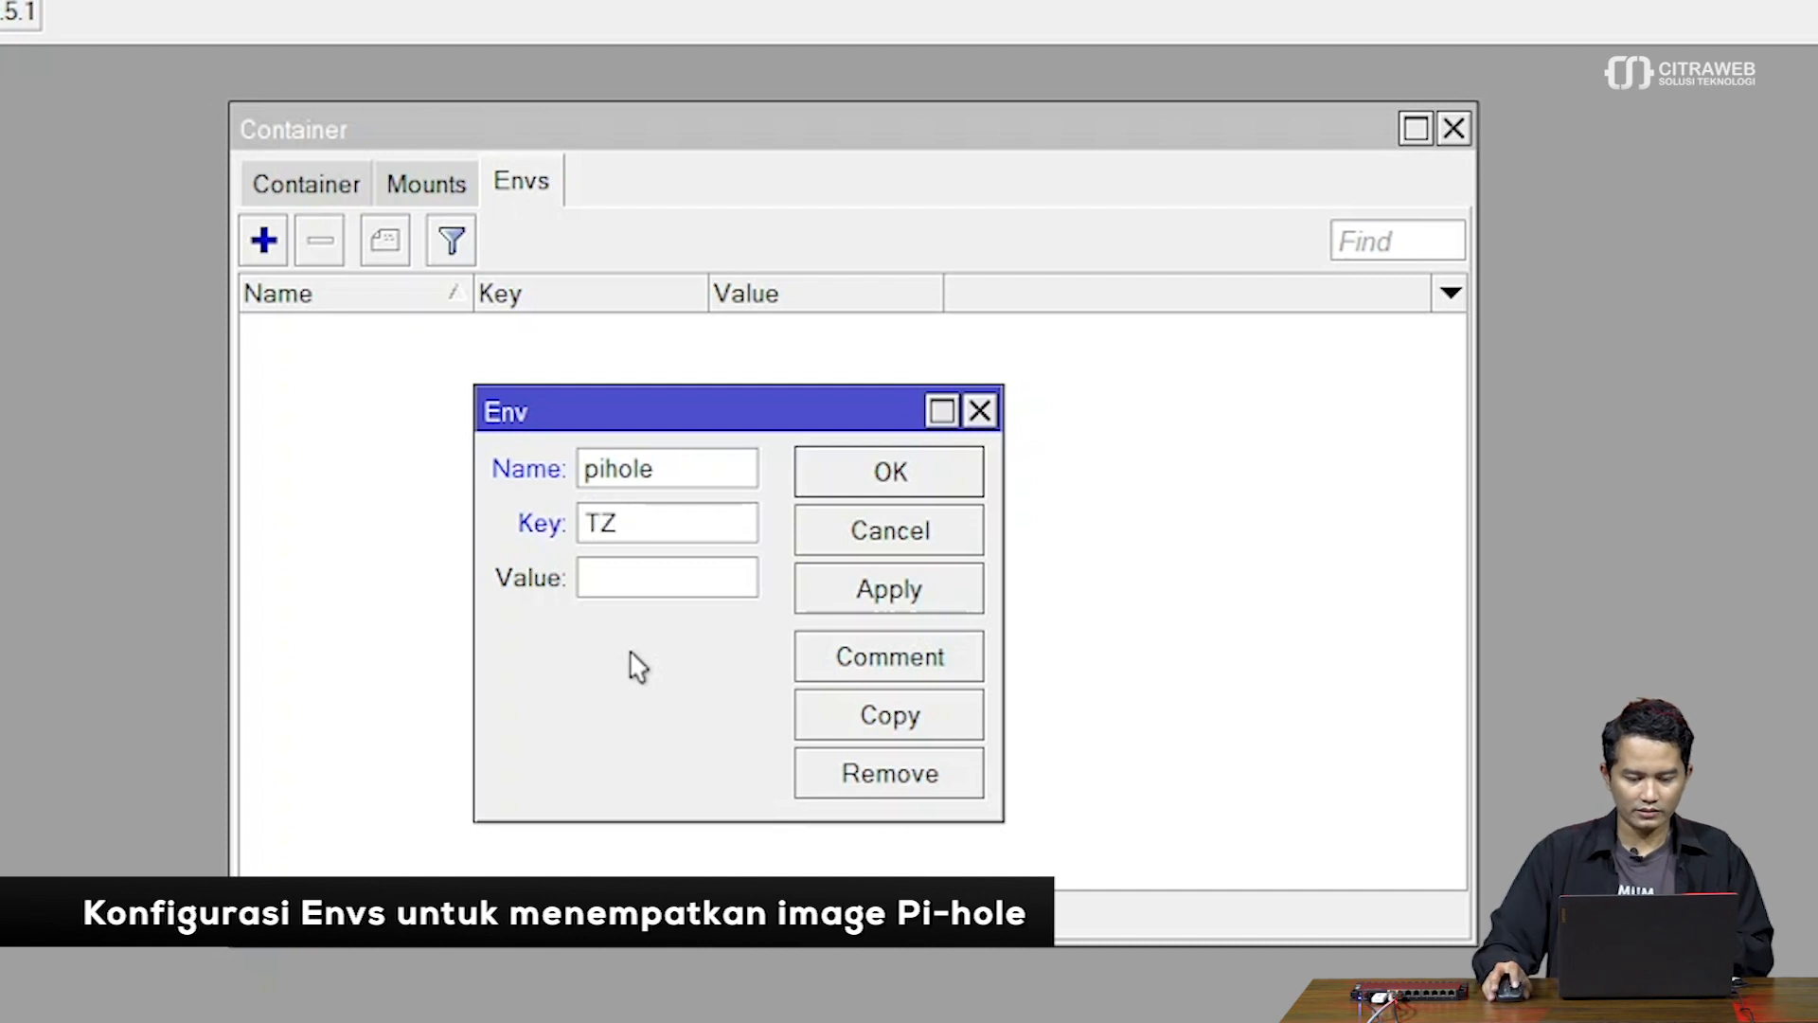
{"action": "left_click", "coordinate": [630, 582]}
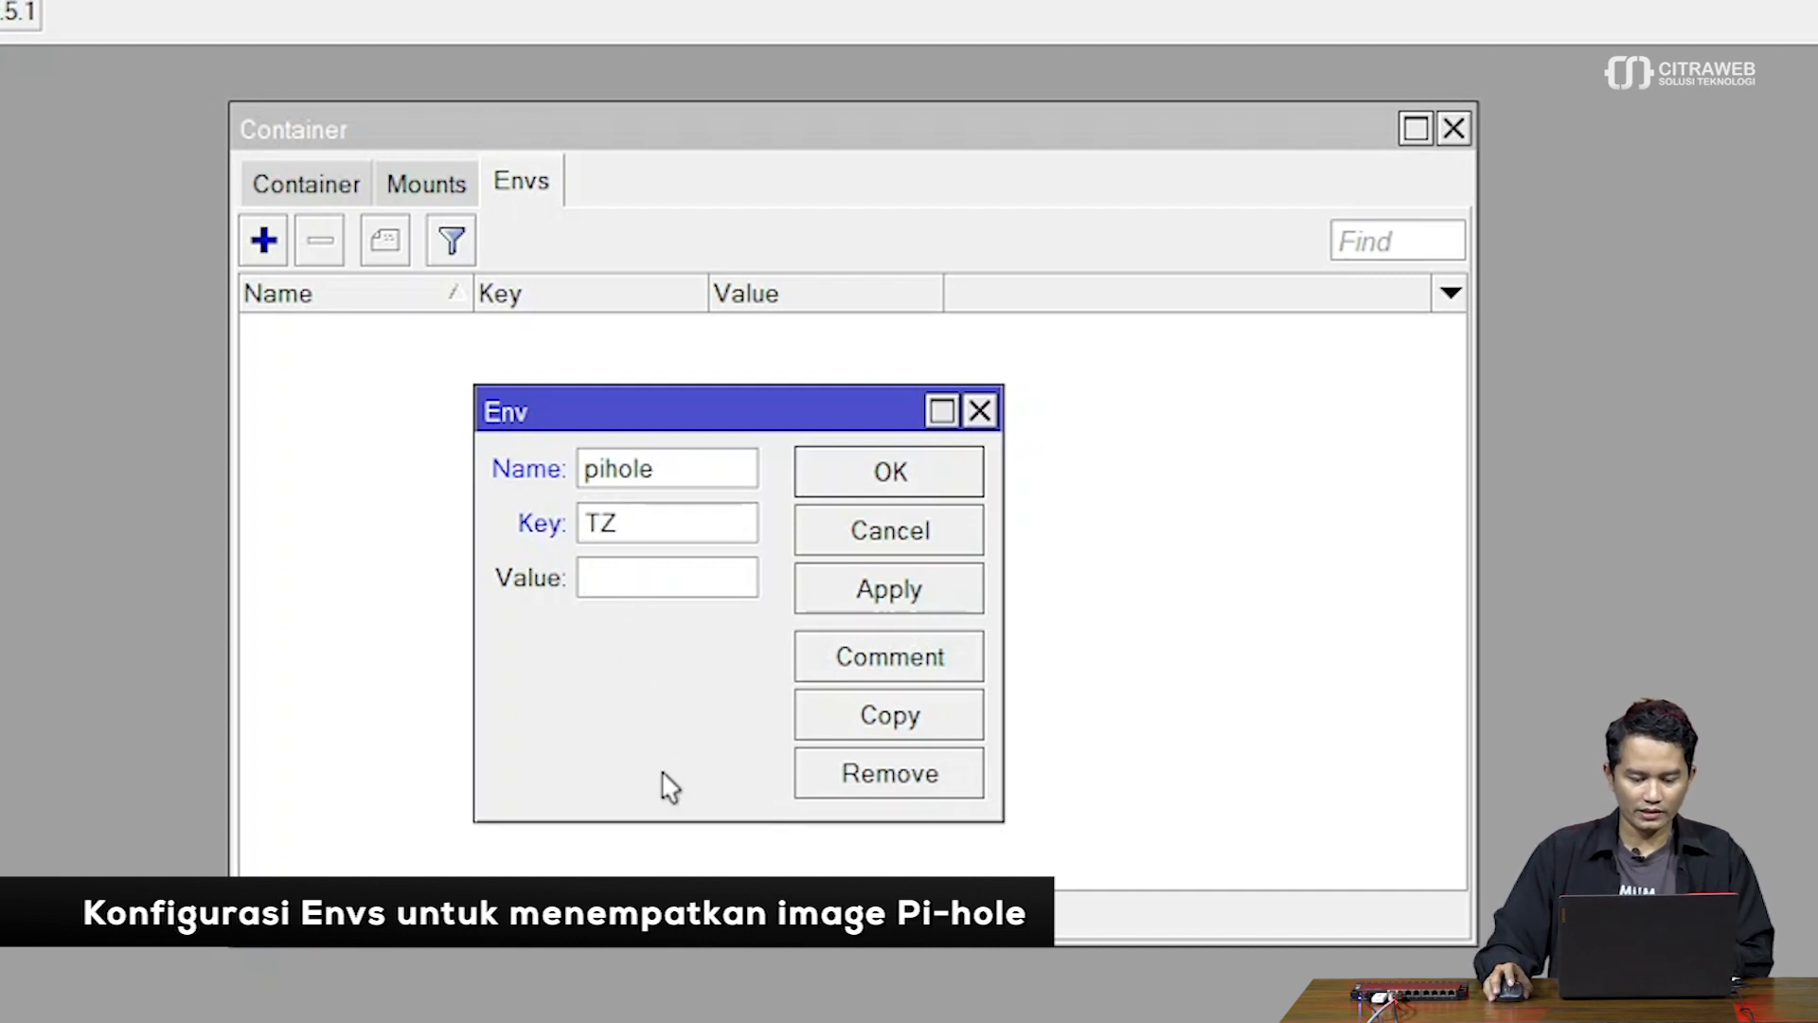
{"action": "type", "text": "Asia"}
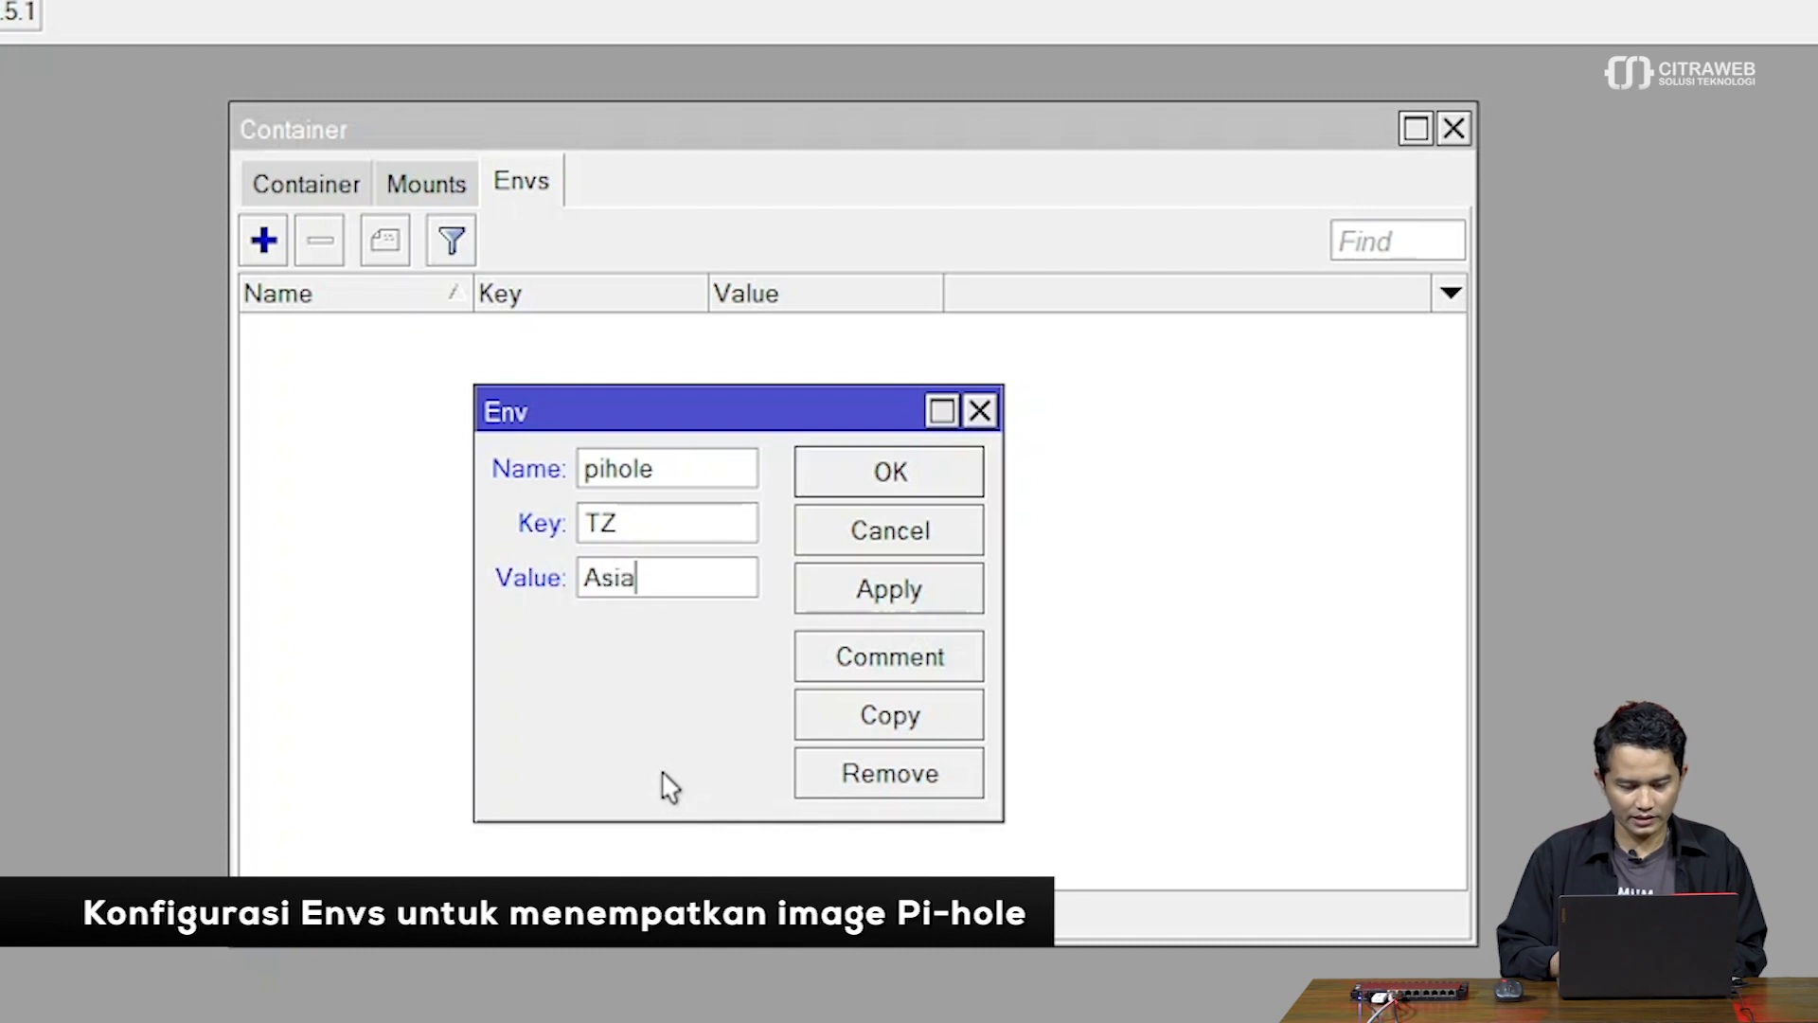
{"action": "type", "text": "/Jakar"}
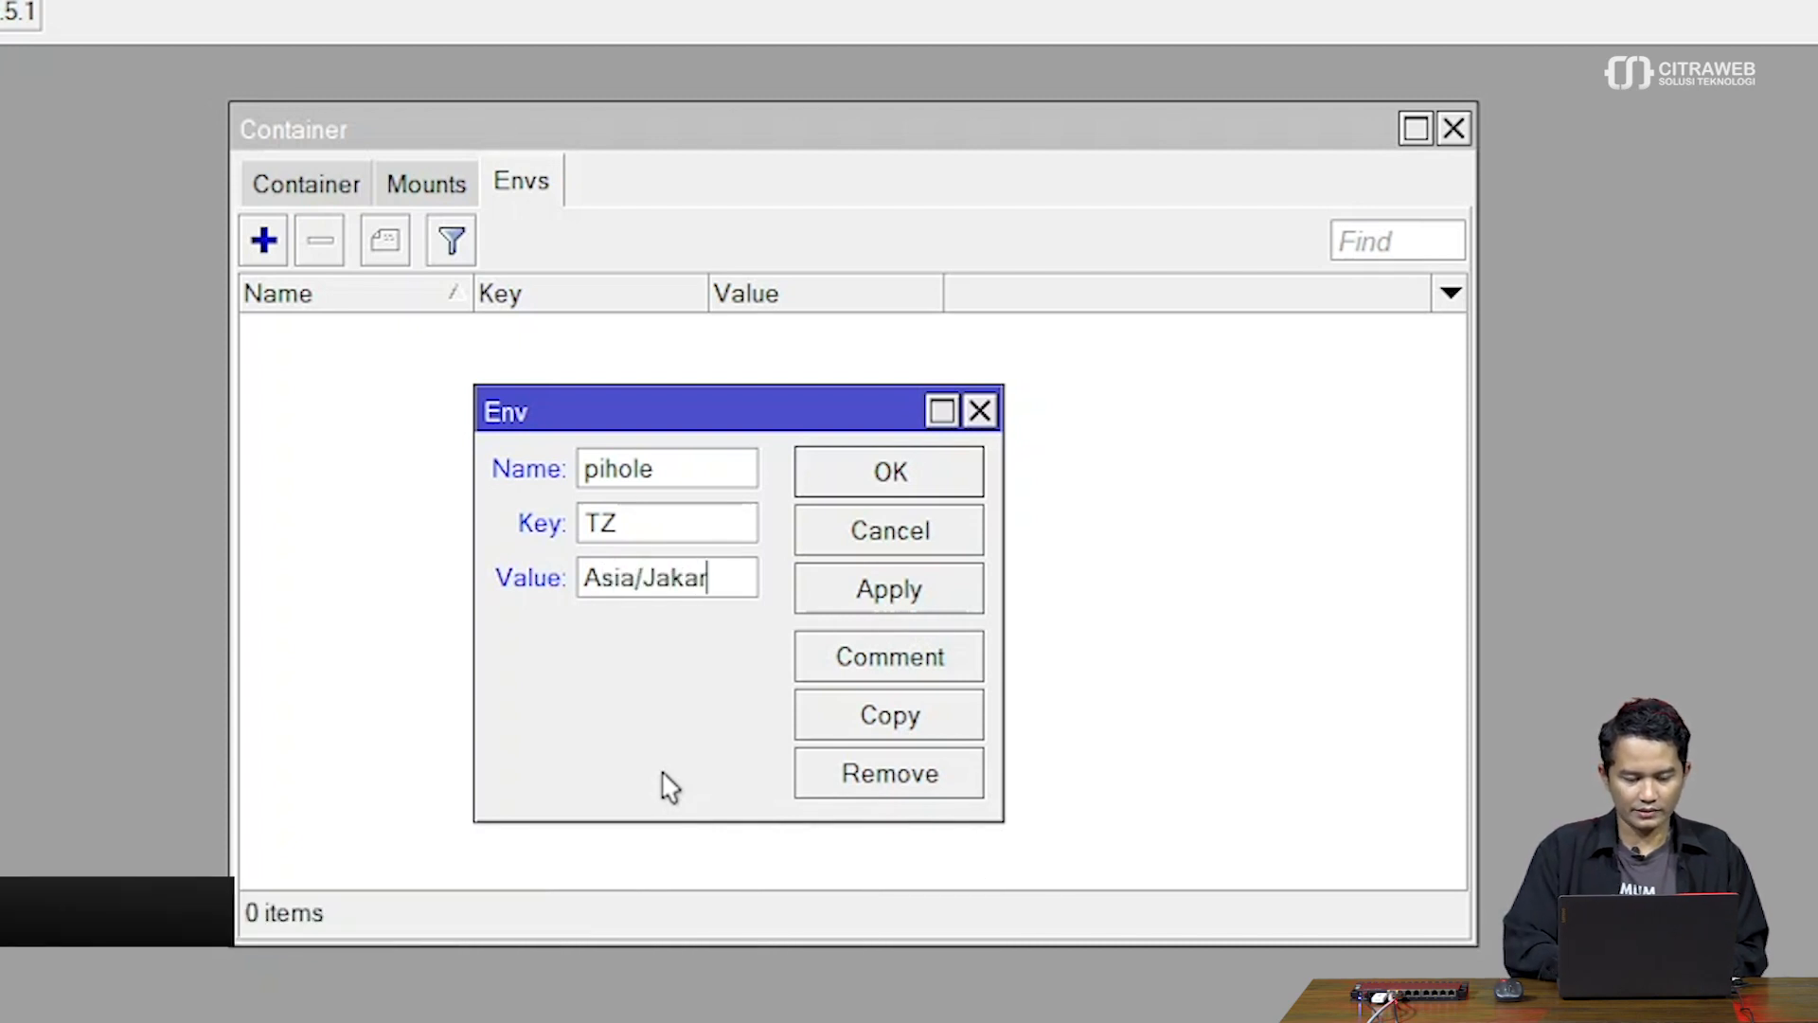
{"action": "type", "text": "ta"}
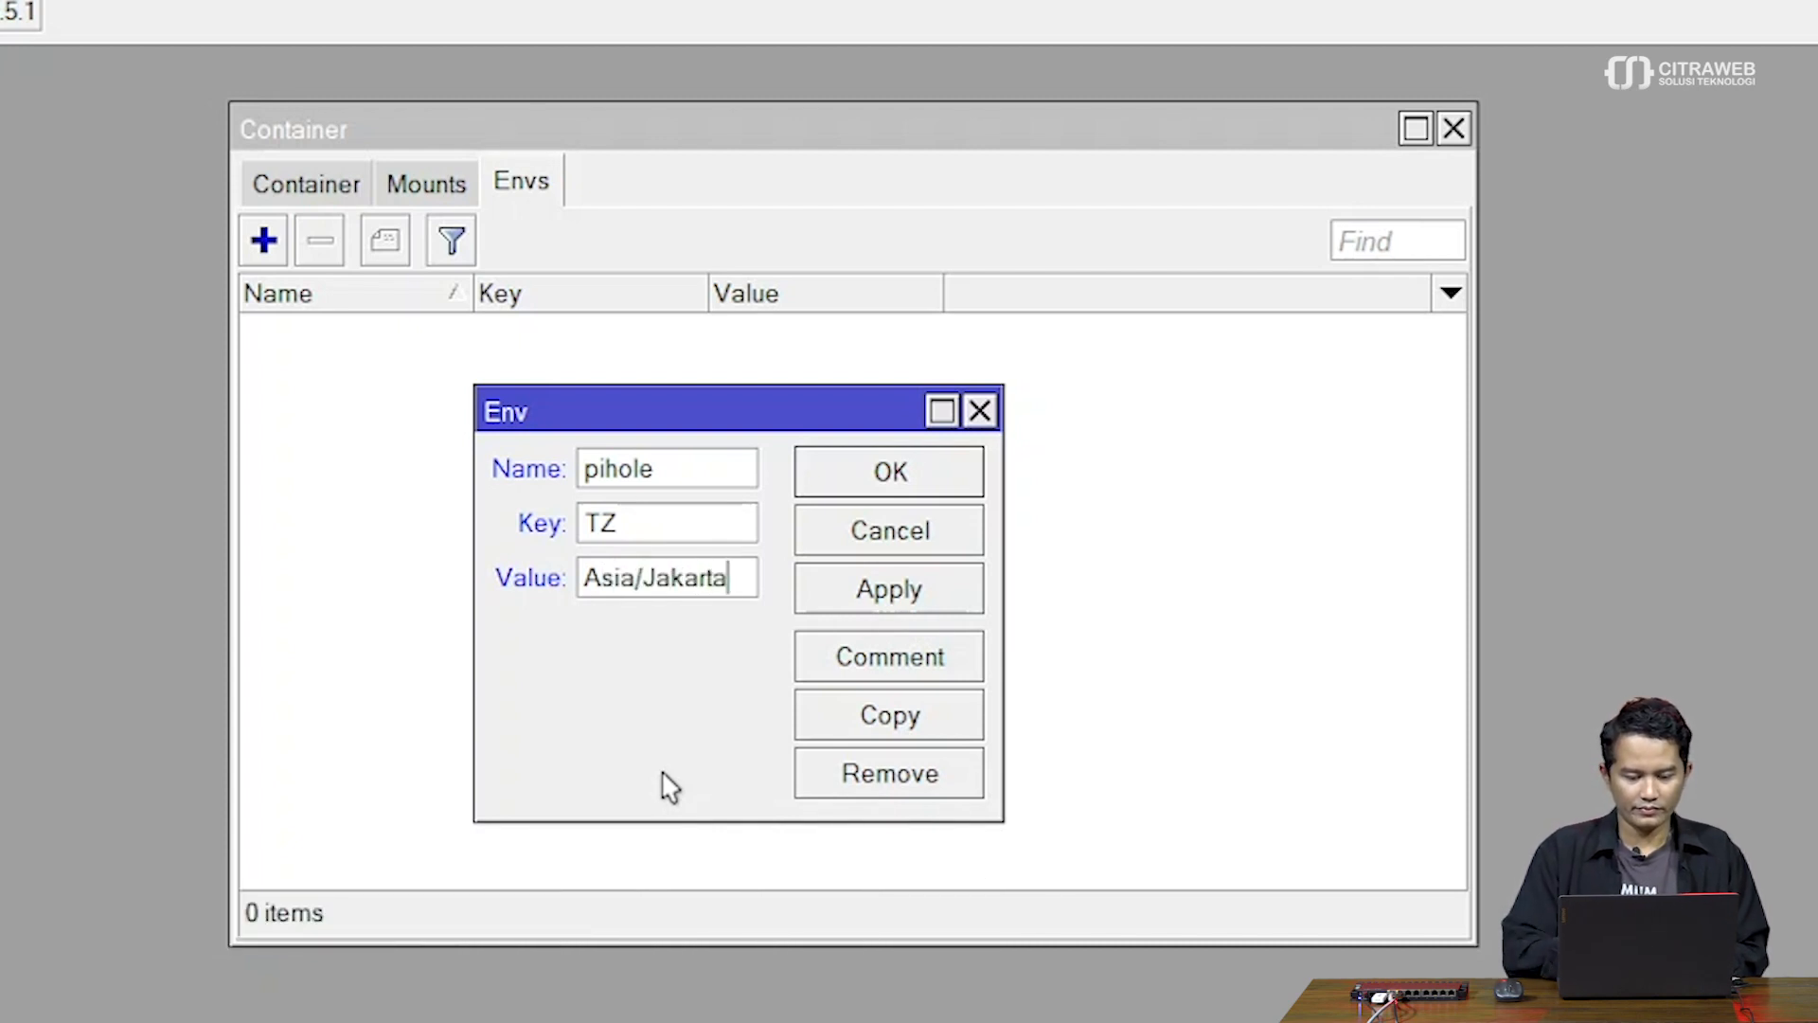
{"action": "left_click", "coordinate": [879, 597]}
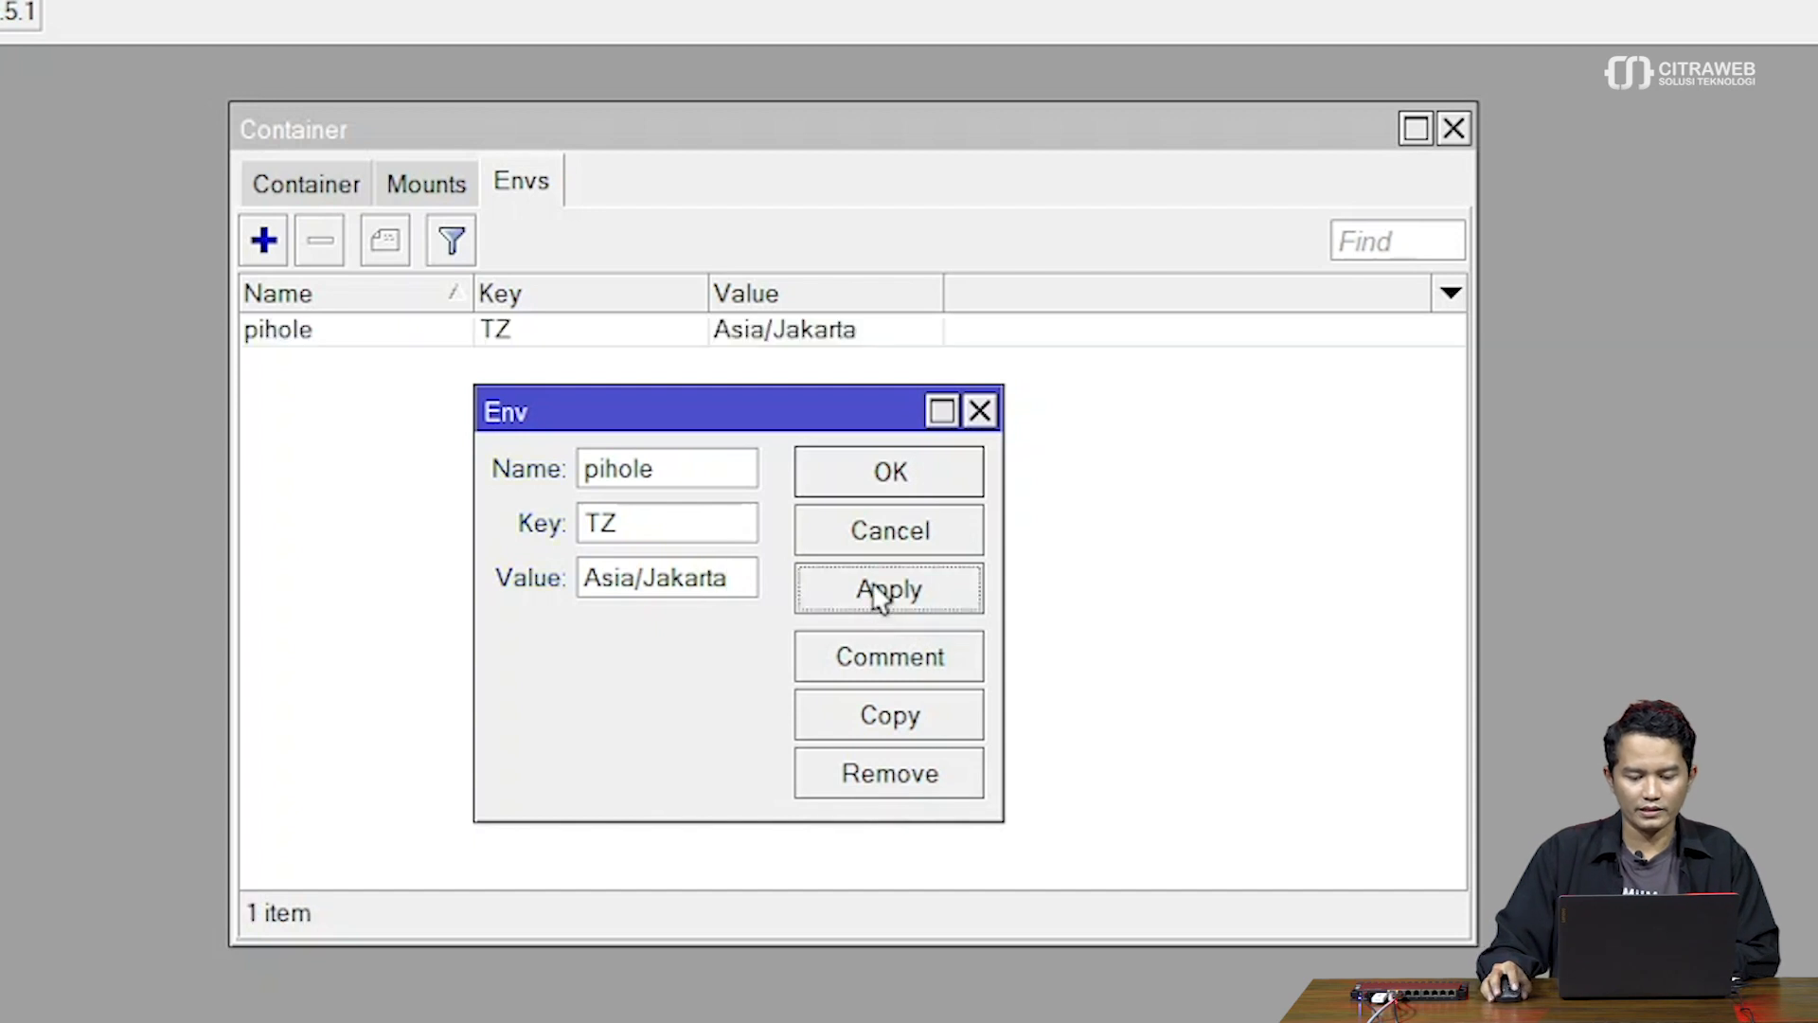
{"action": "left_click", "coordinate": [912, 482]}
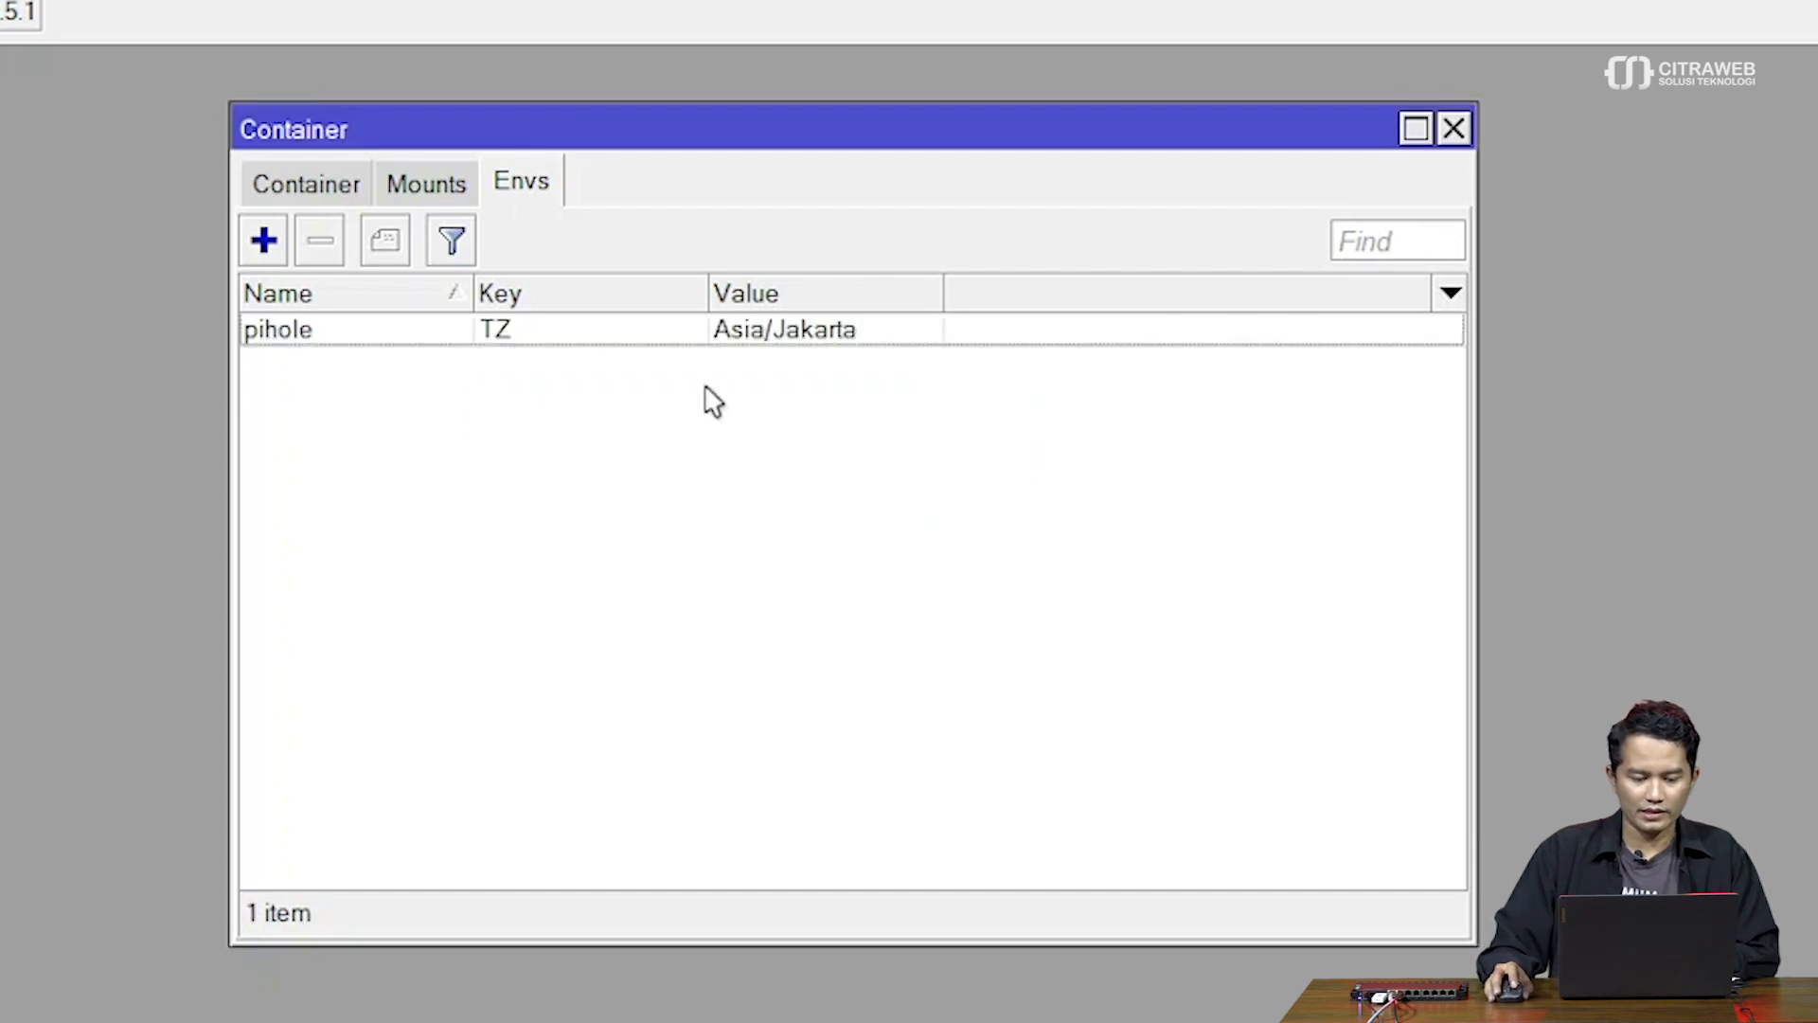
{"action": "left_click", "coordinate": [264, 241]}
Name the second environment entry pihole
{"action": "type", "text": "pihole"}
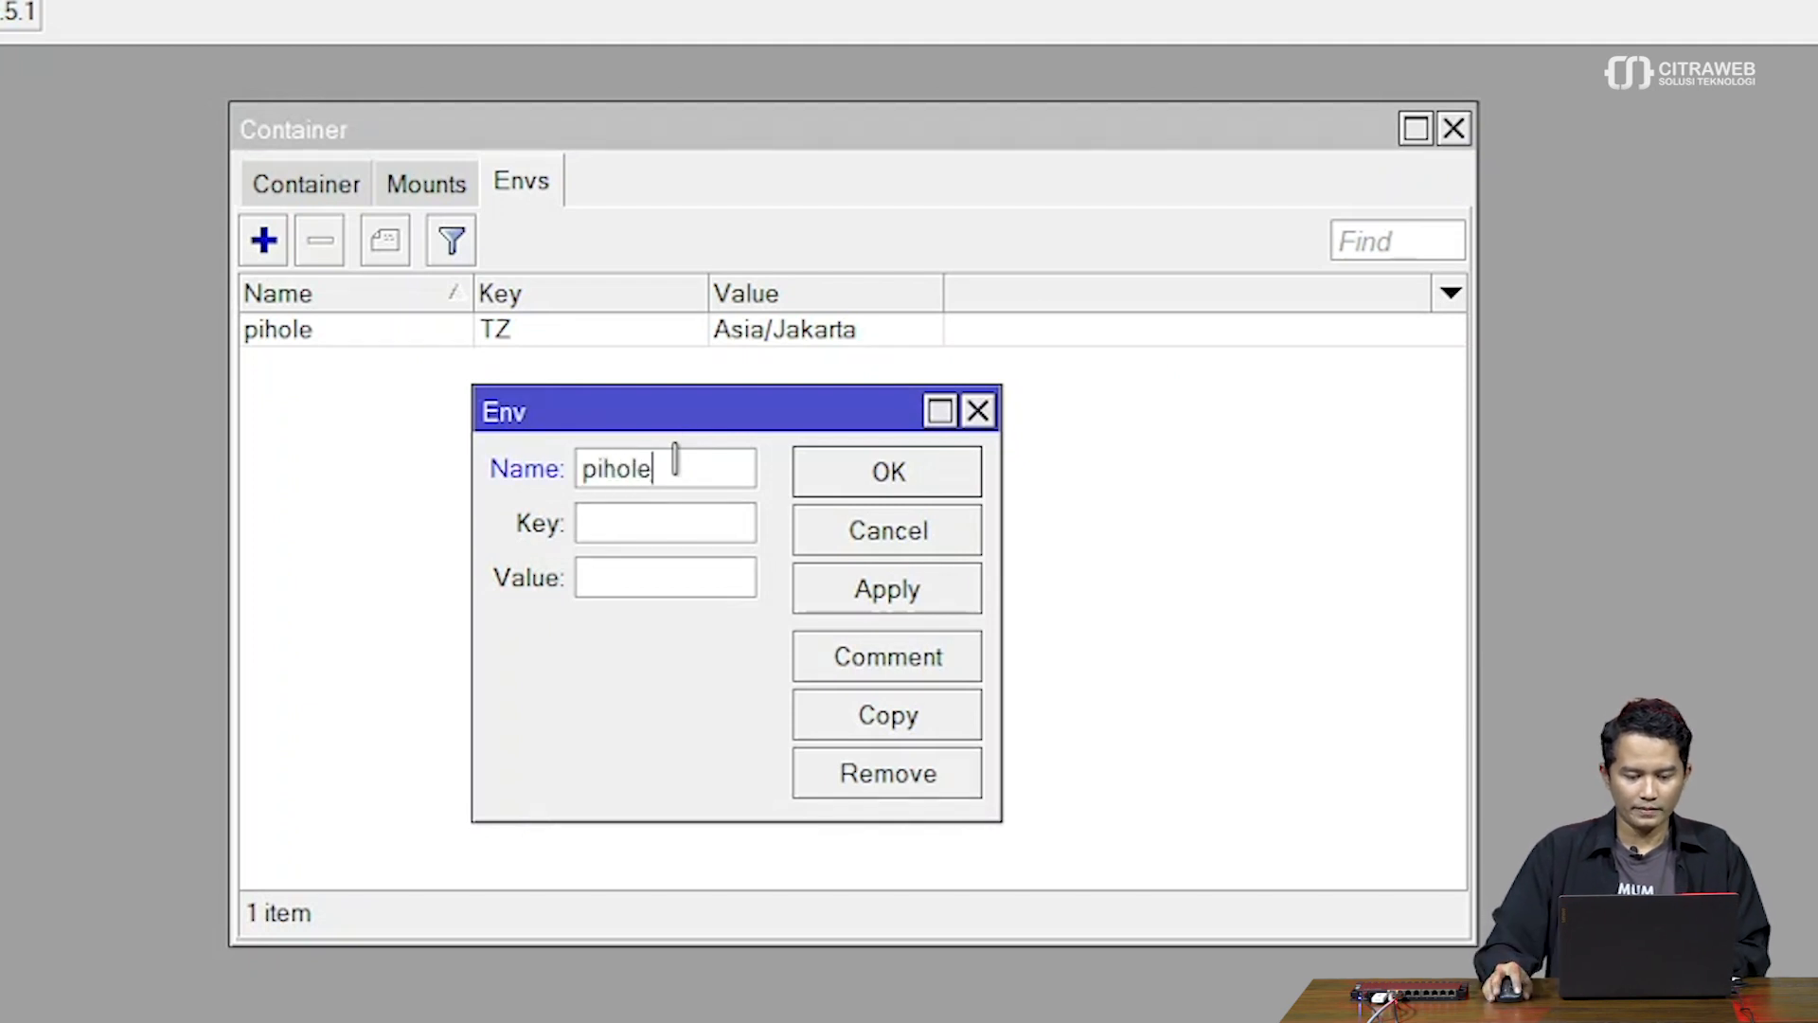
{"action": "left_click", "coordinate": [681, 522]}
{"action": "key", "text": "alt+Tab"}
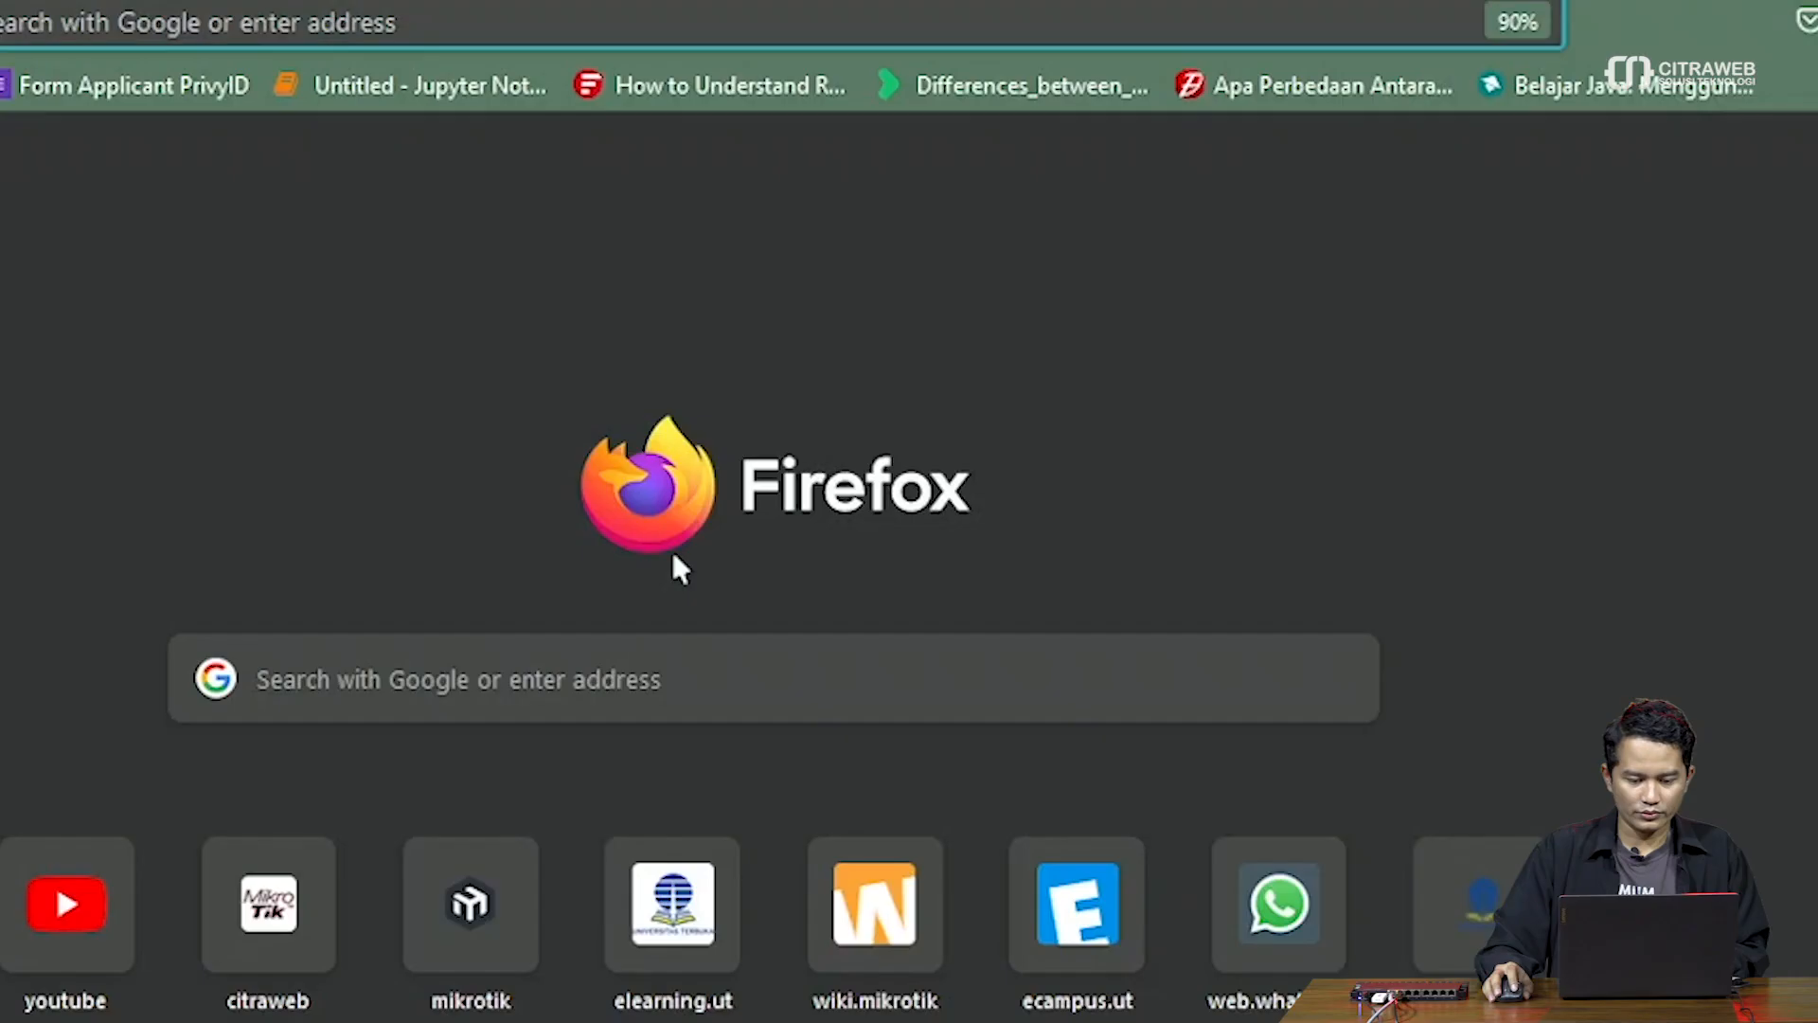
{"action": "key", "text": "alt+Tab"}
{"action": "key", "text": "alt+Tab"}
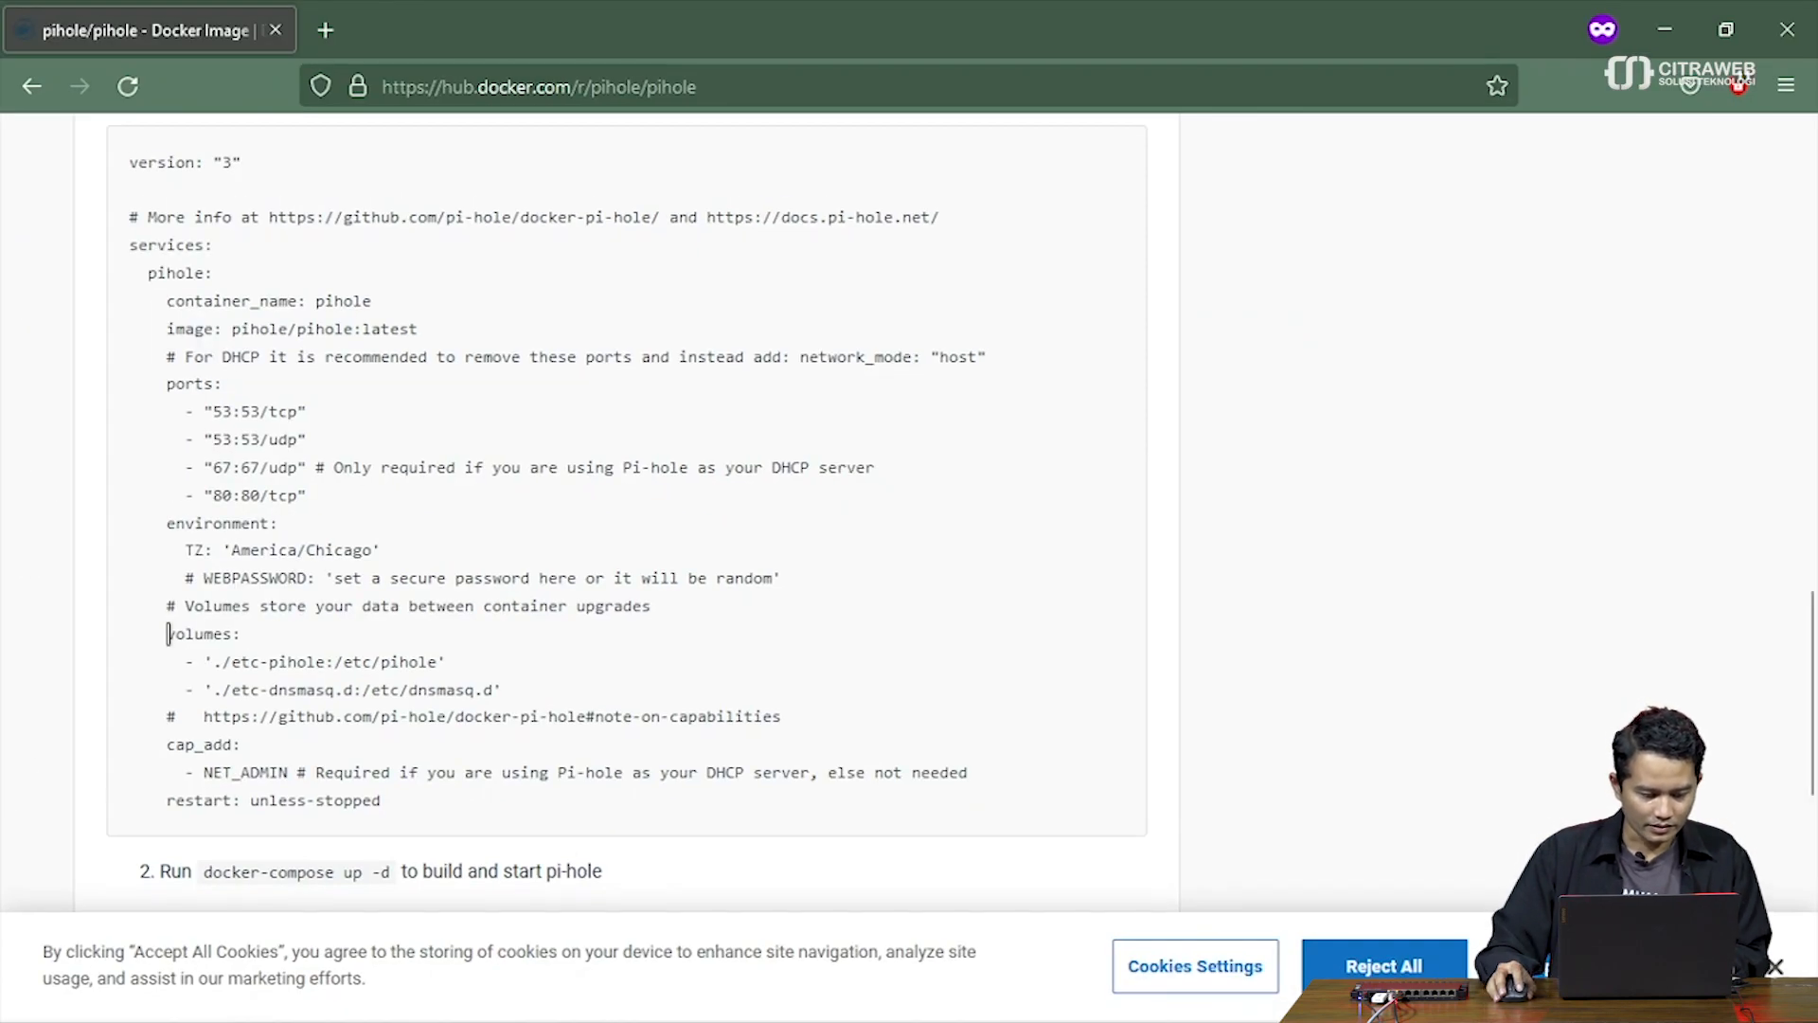
{"action": "key", "text": "alt+Tab"}
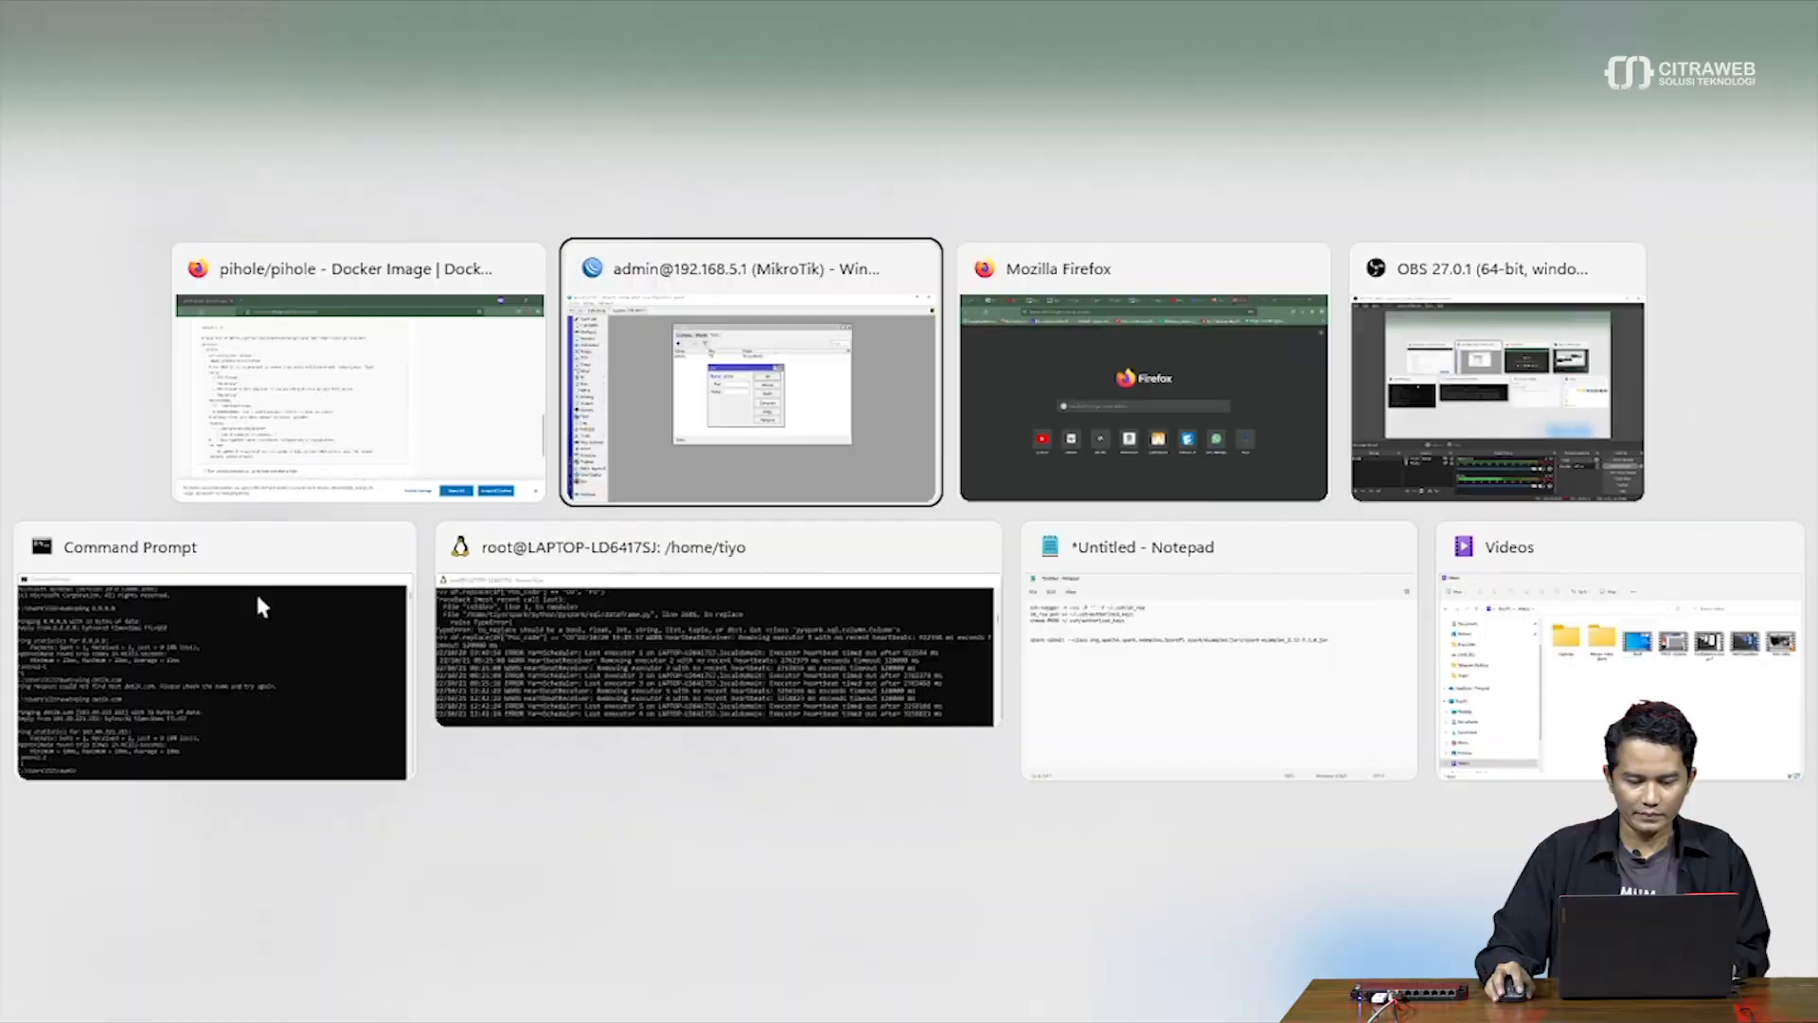
{"action": "key", "text": "alt+Tab"}
{"action": "key", "text": "alt+Tab"}
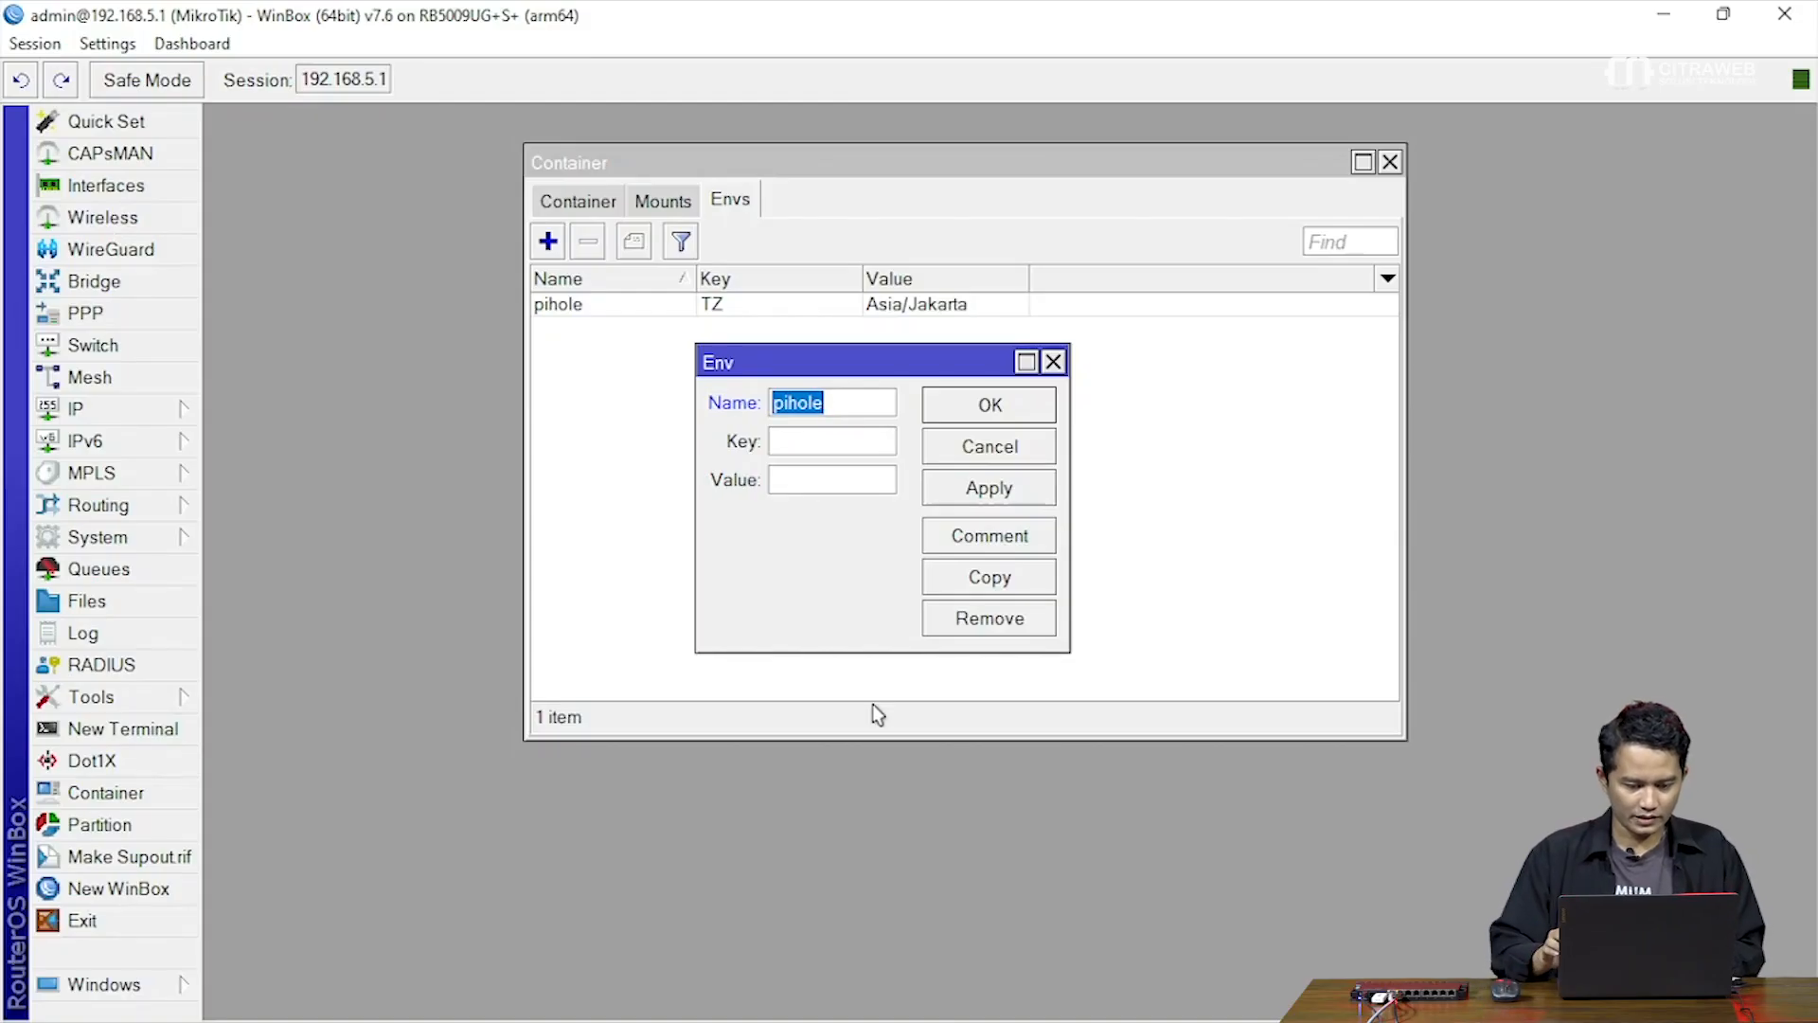
Copy the WEBPASSWORD variable name from Docker Hub's compose example for the entry's key
{"action": "left_click", "coordinate": [833, 438]}
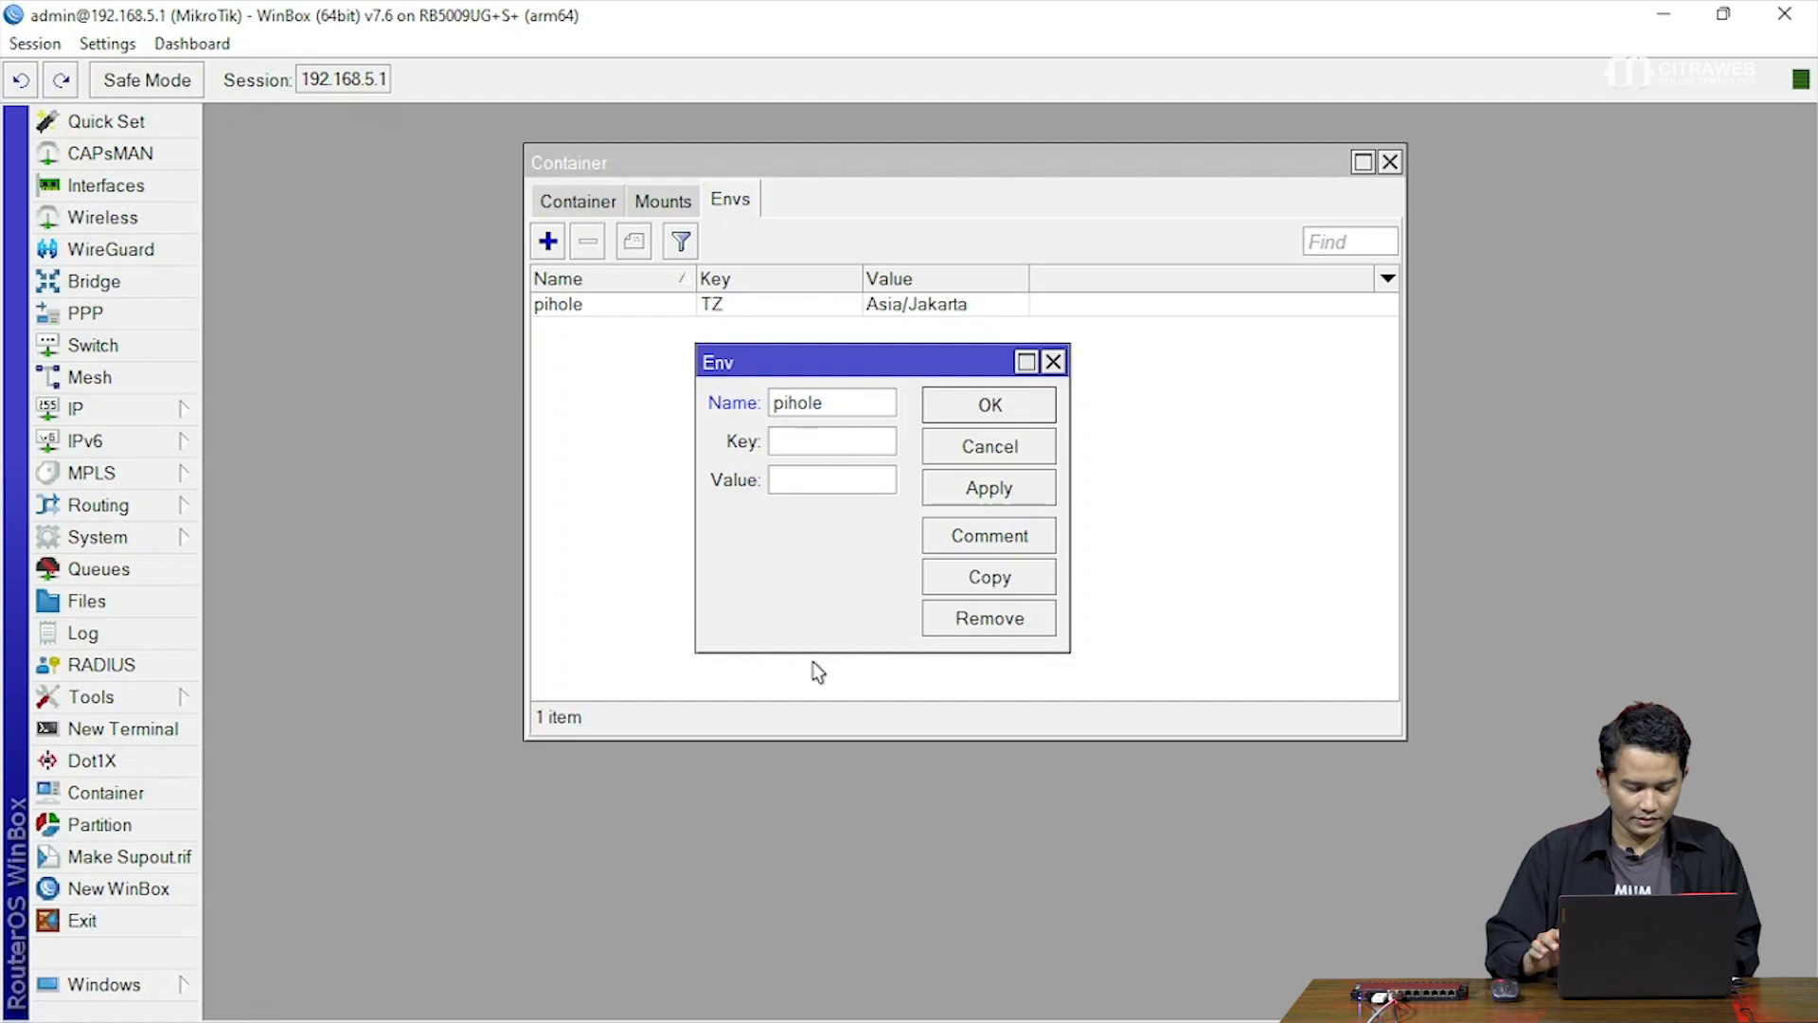
{"action": "type", "text": "WEBPASSWOR"}
{"action": "type", "text": "D"}
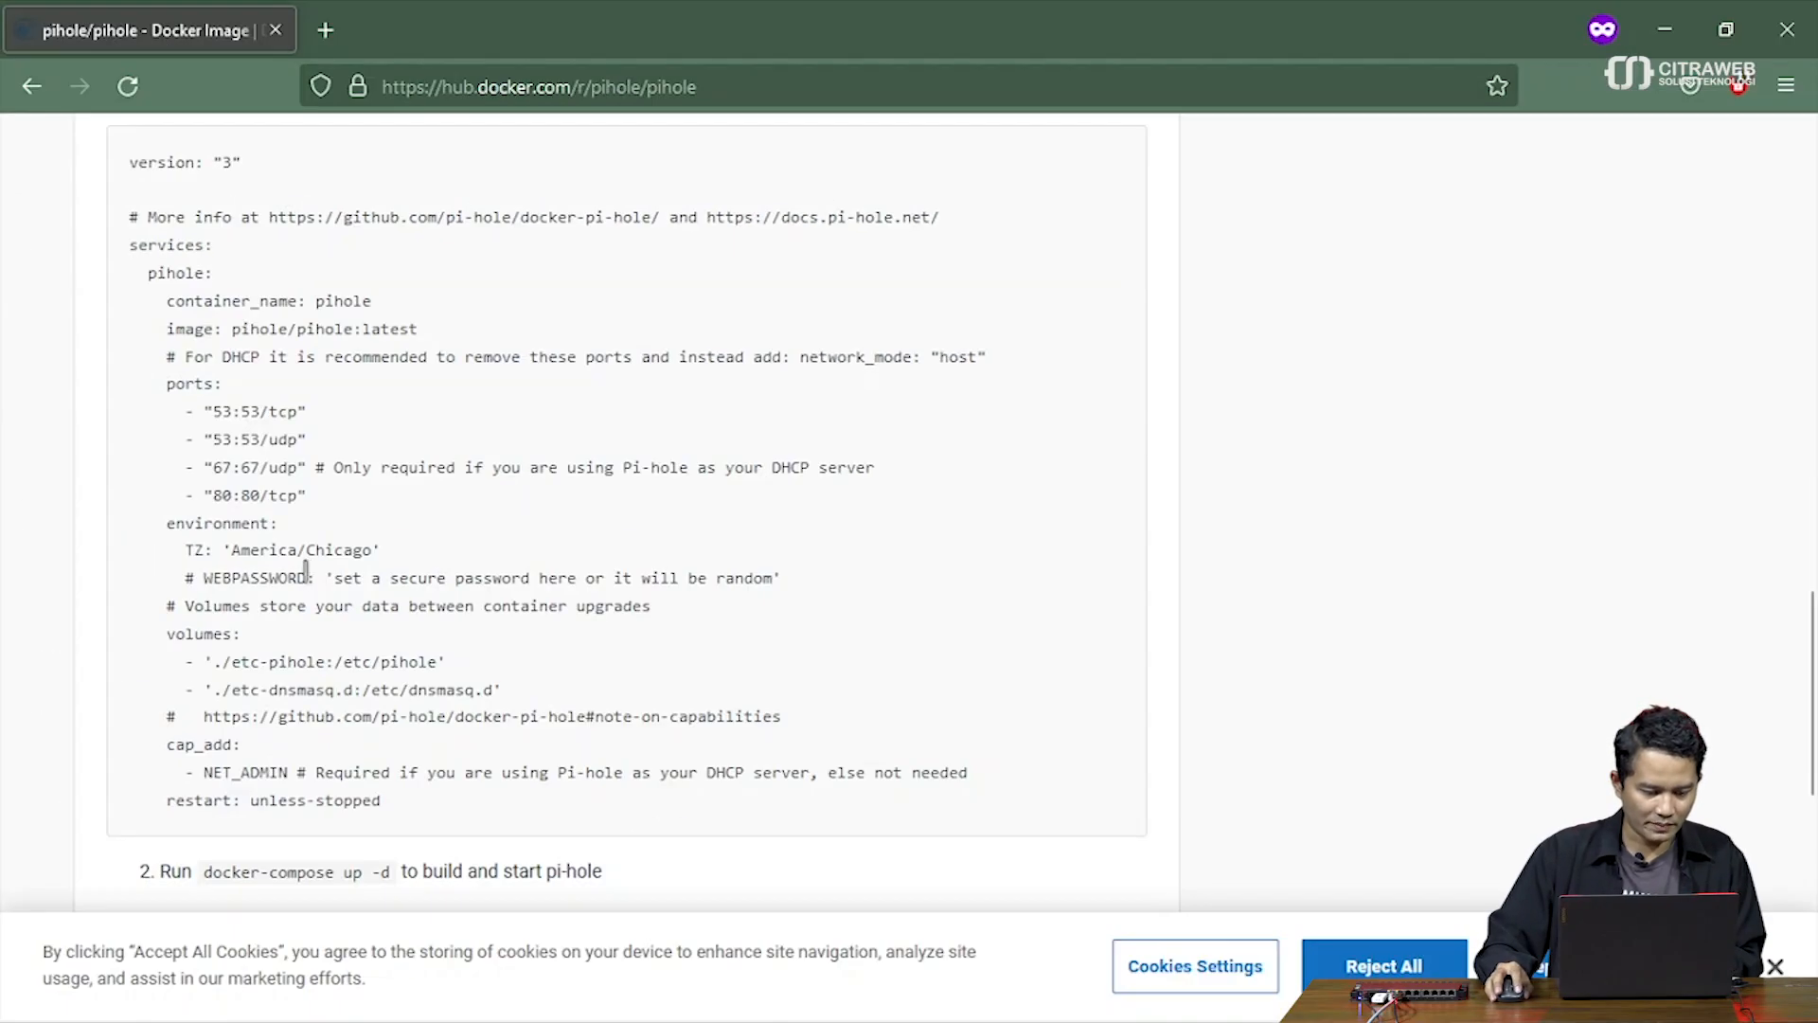
{"action": "left_click_drag", "start_coordinate": [310, 578], "coordinate": [204, 578]}
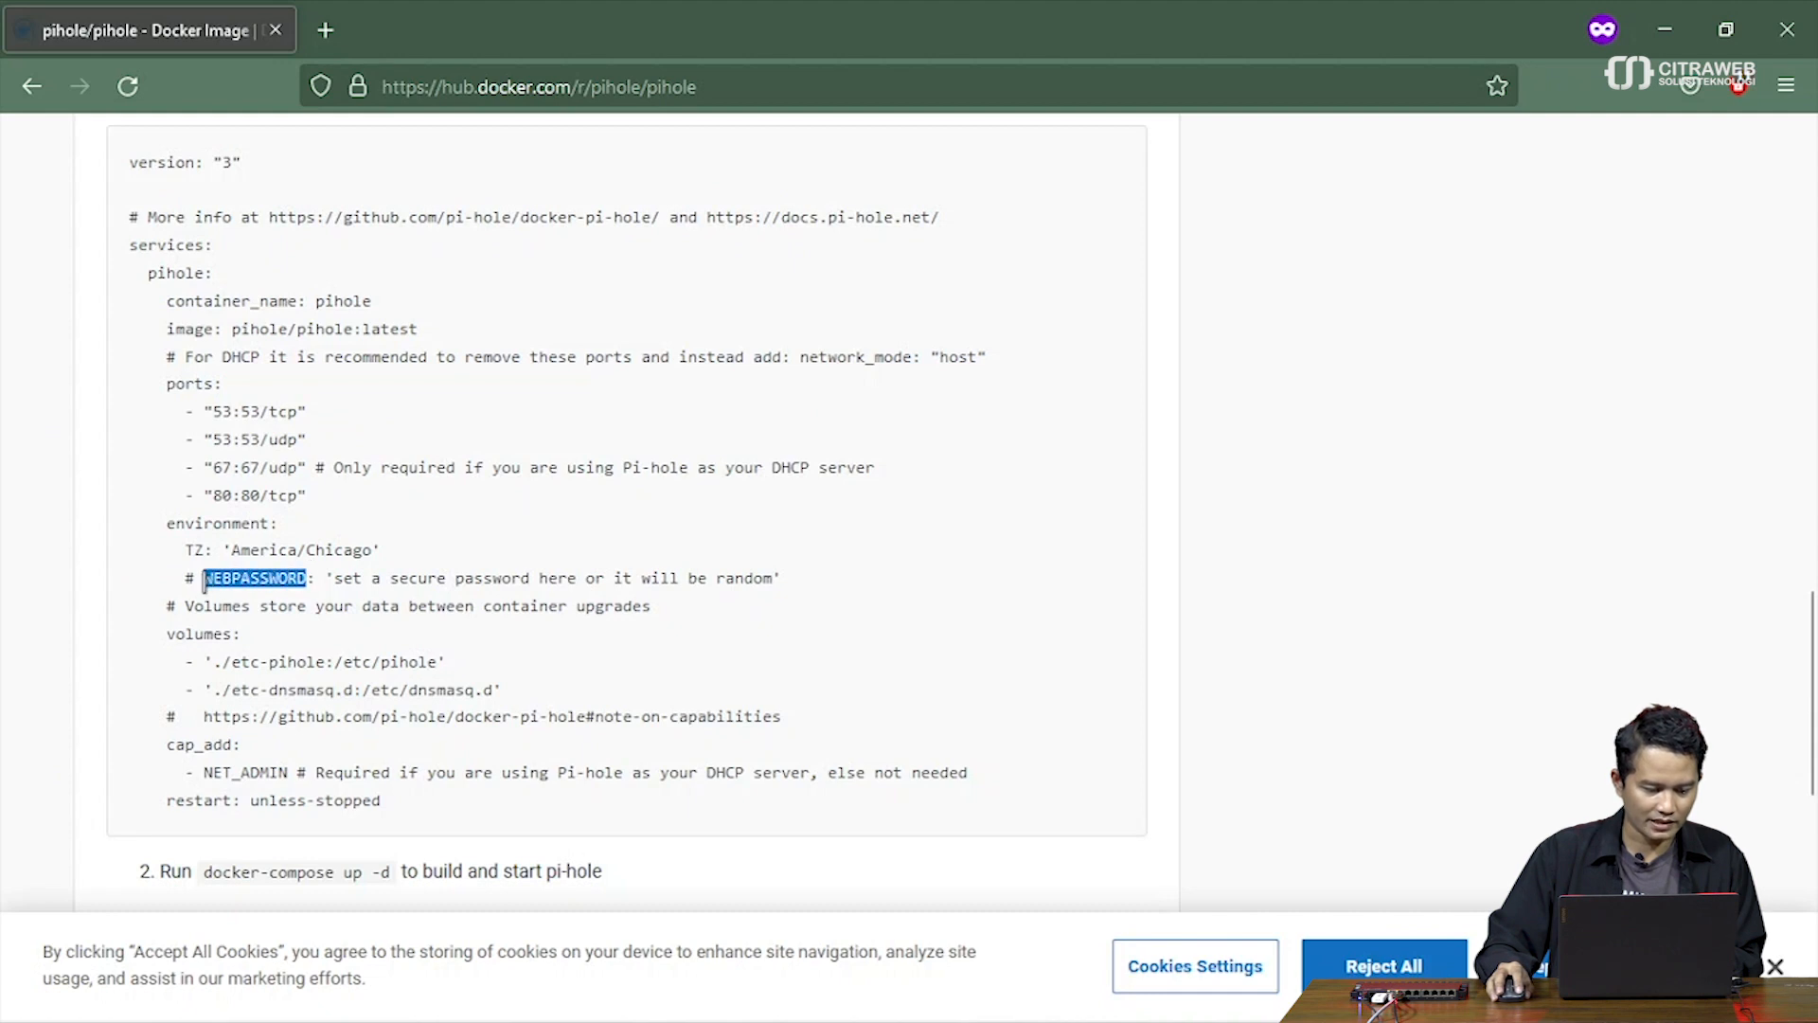
{"action": "right_click", "coordinate": [225, 587]}
{"action": "left_click", "coordinate": [254, 611]}
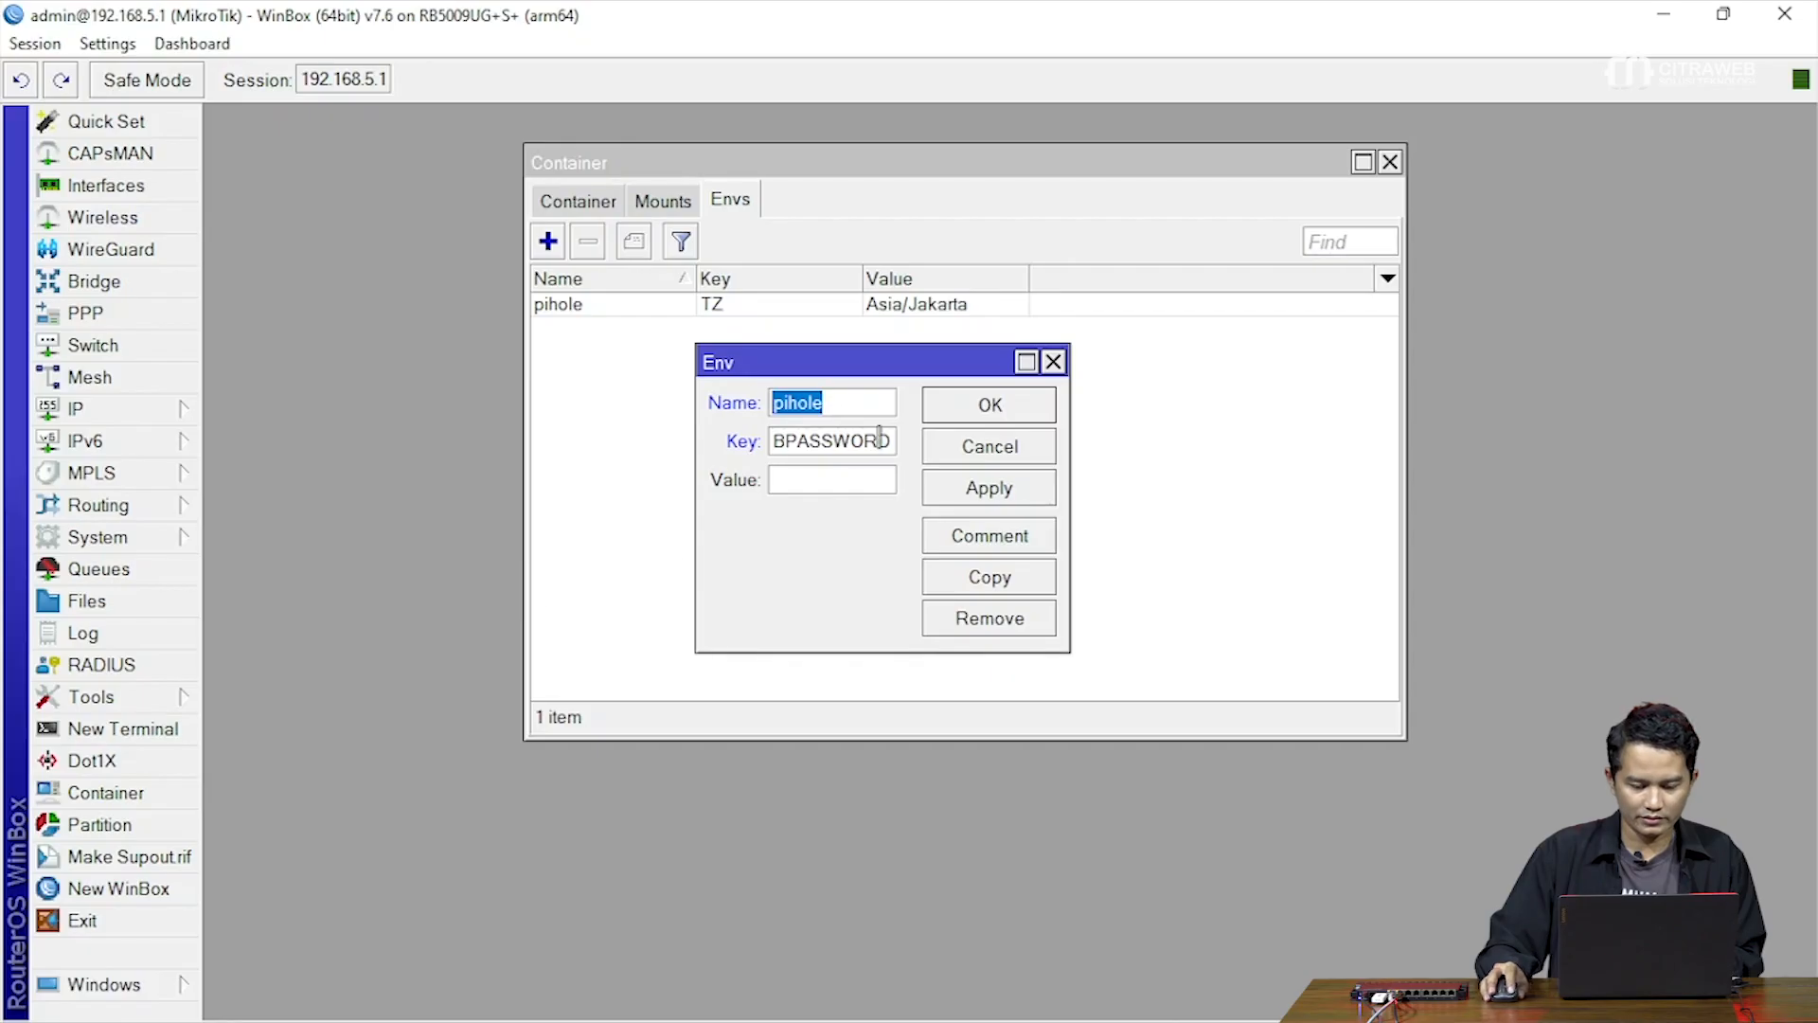
{"action": "double_click", "coordinate": [879, 436]}
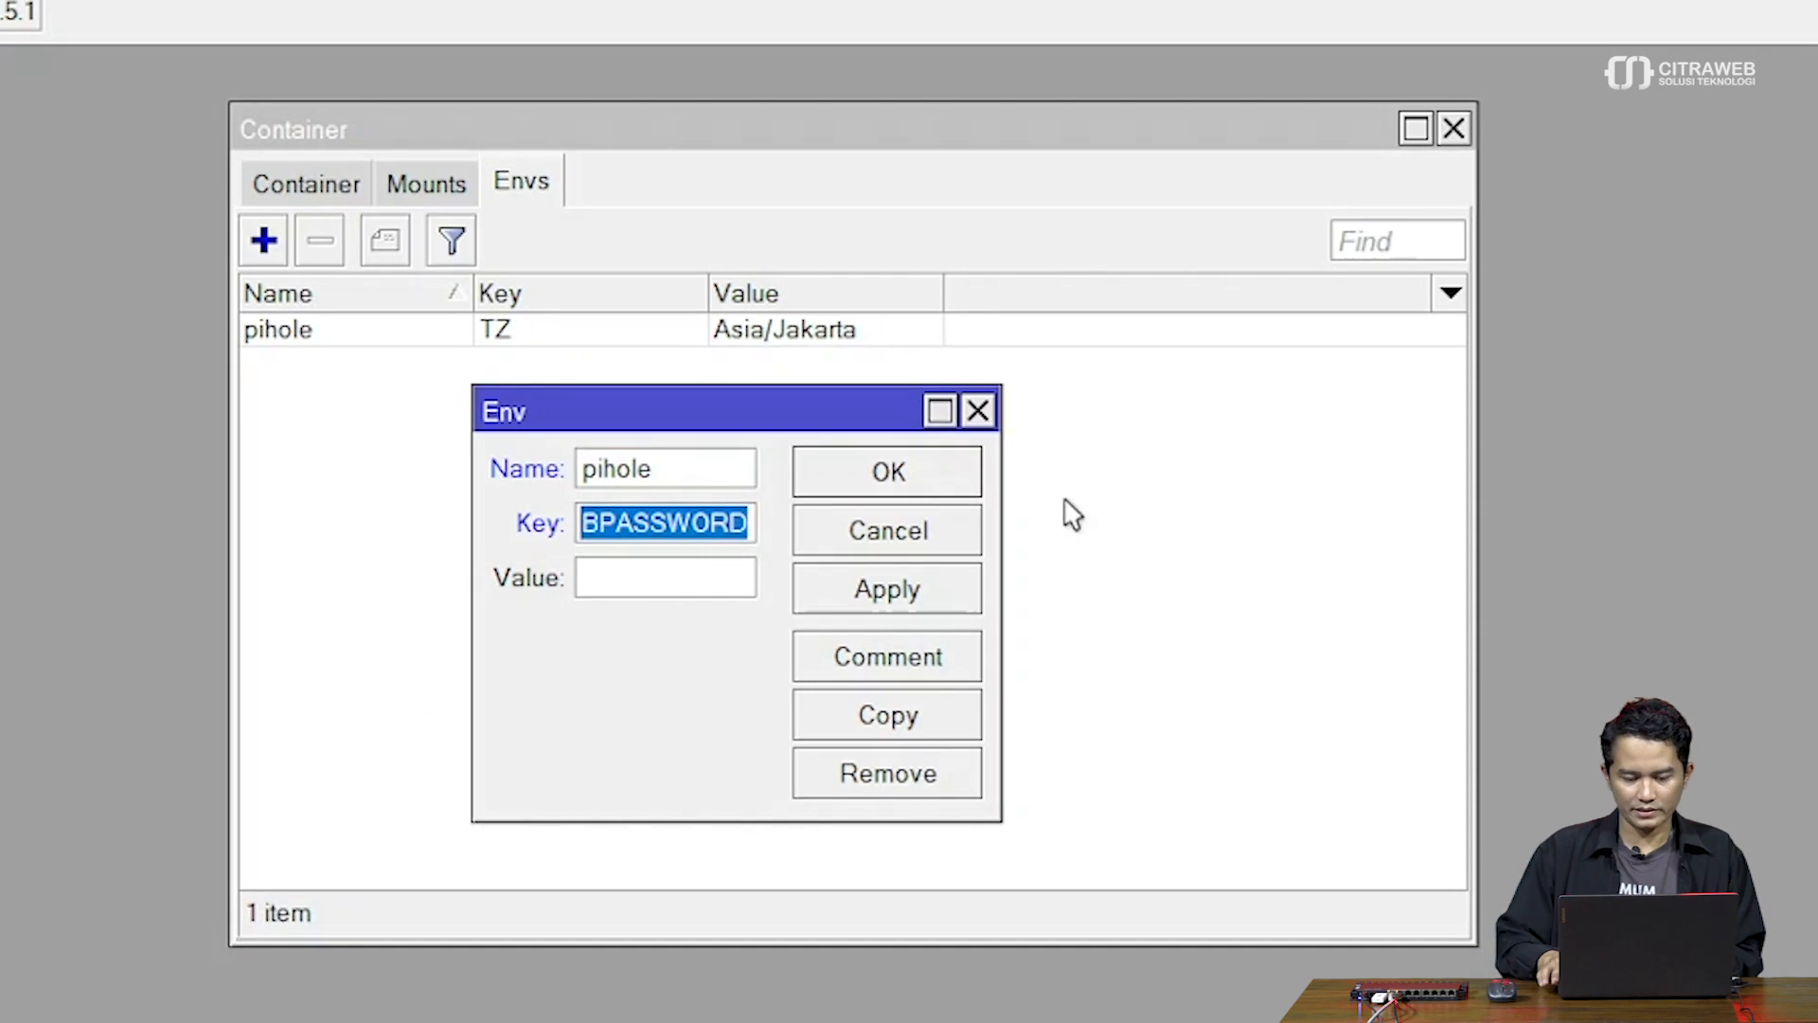
Paste WEBPASSWORD into the entry's Key field and correct the key text
{"action": "key", "text": "BackSpace"}
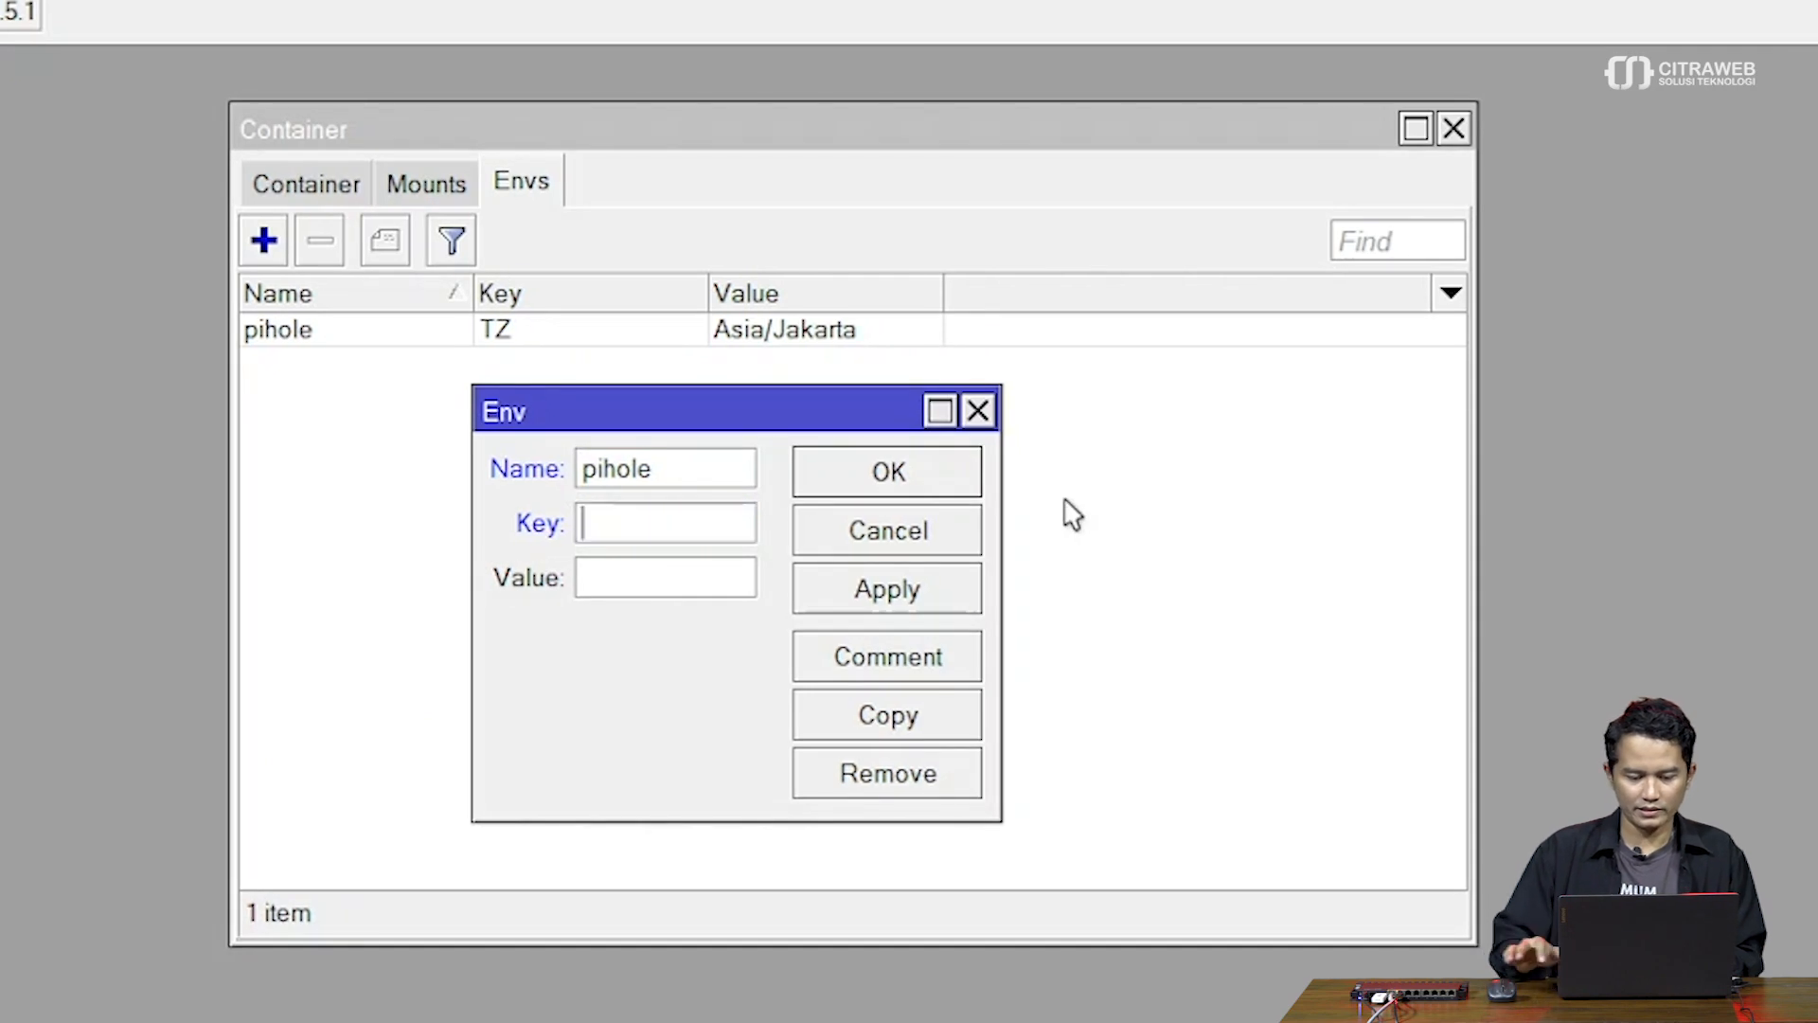
{"action": "right_click", "coordinate": [671, 527]}
{"action": "left_click", "coordinate": [756, 633]}
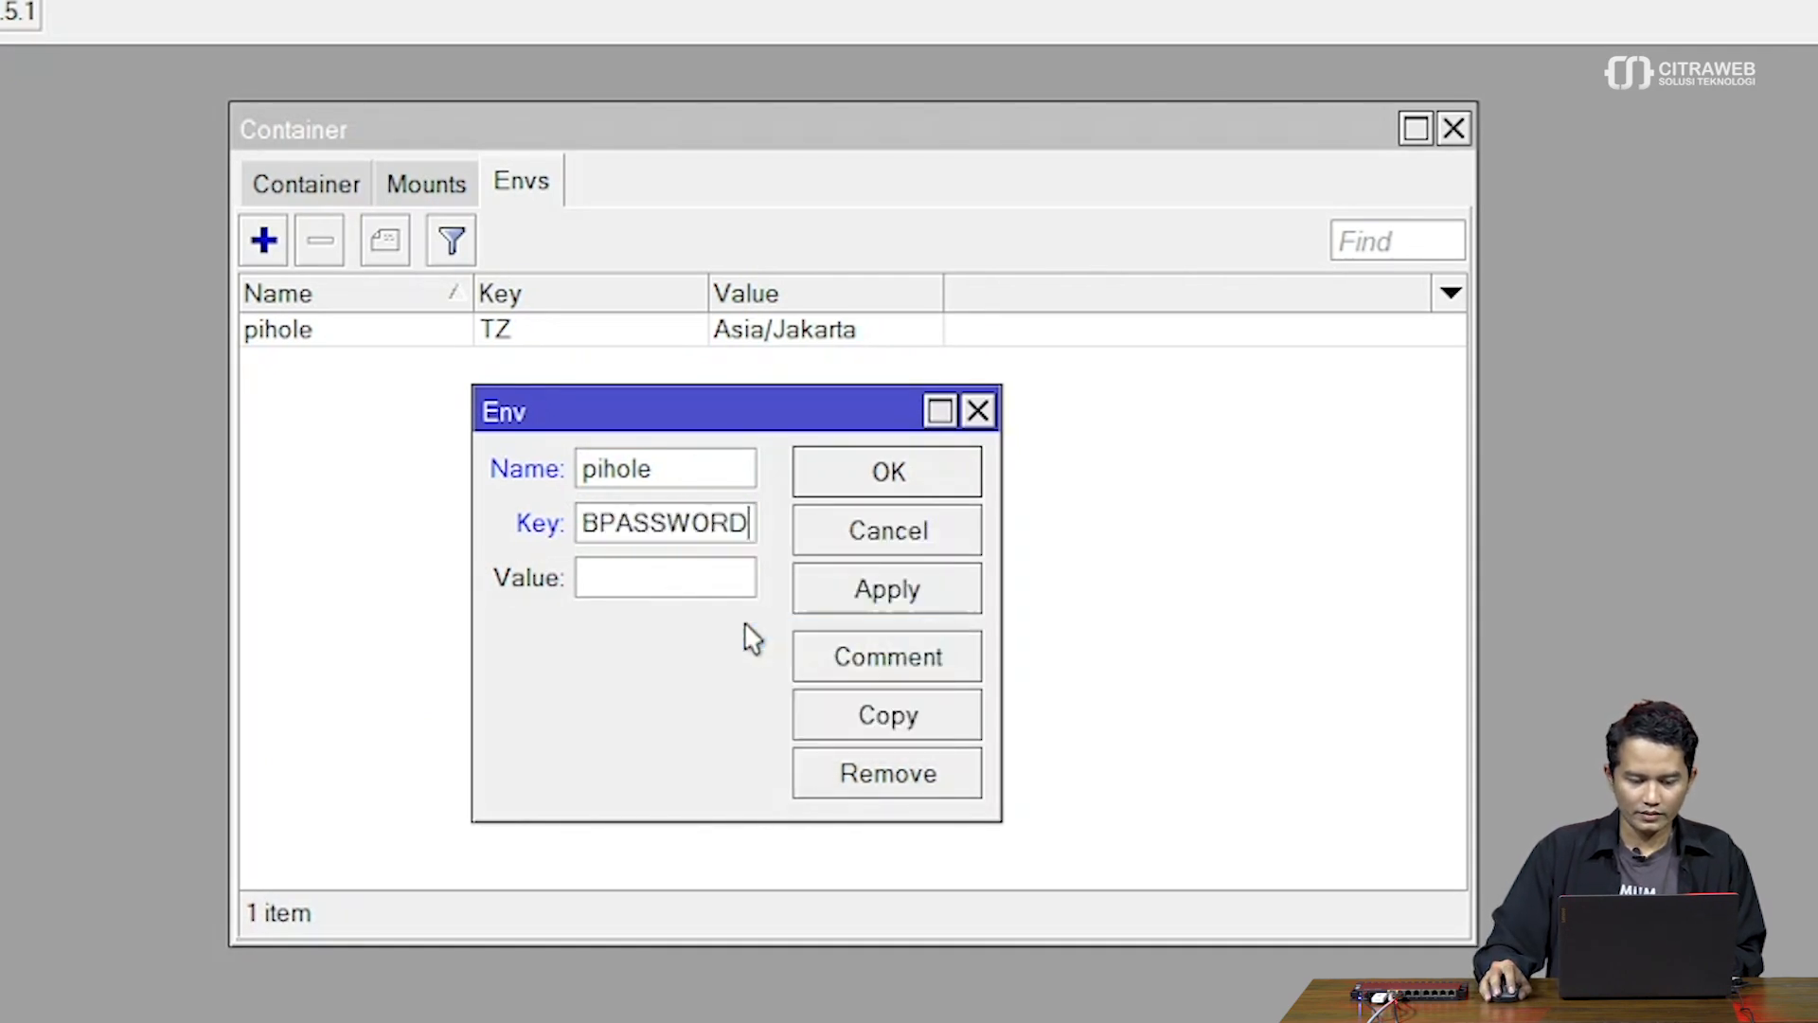
{"action": "left_click", "coordinate": [717, 576]}
{"action": "left_click", "coordinate": [689, 521]}
{"action": "key", "text": "Home"}
{"action": "type", "text": "WE"}
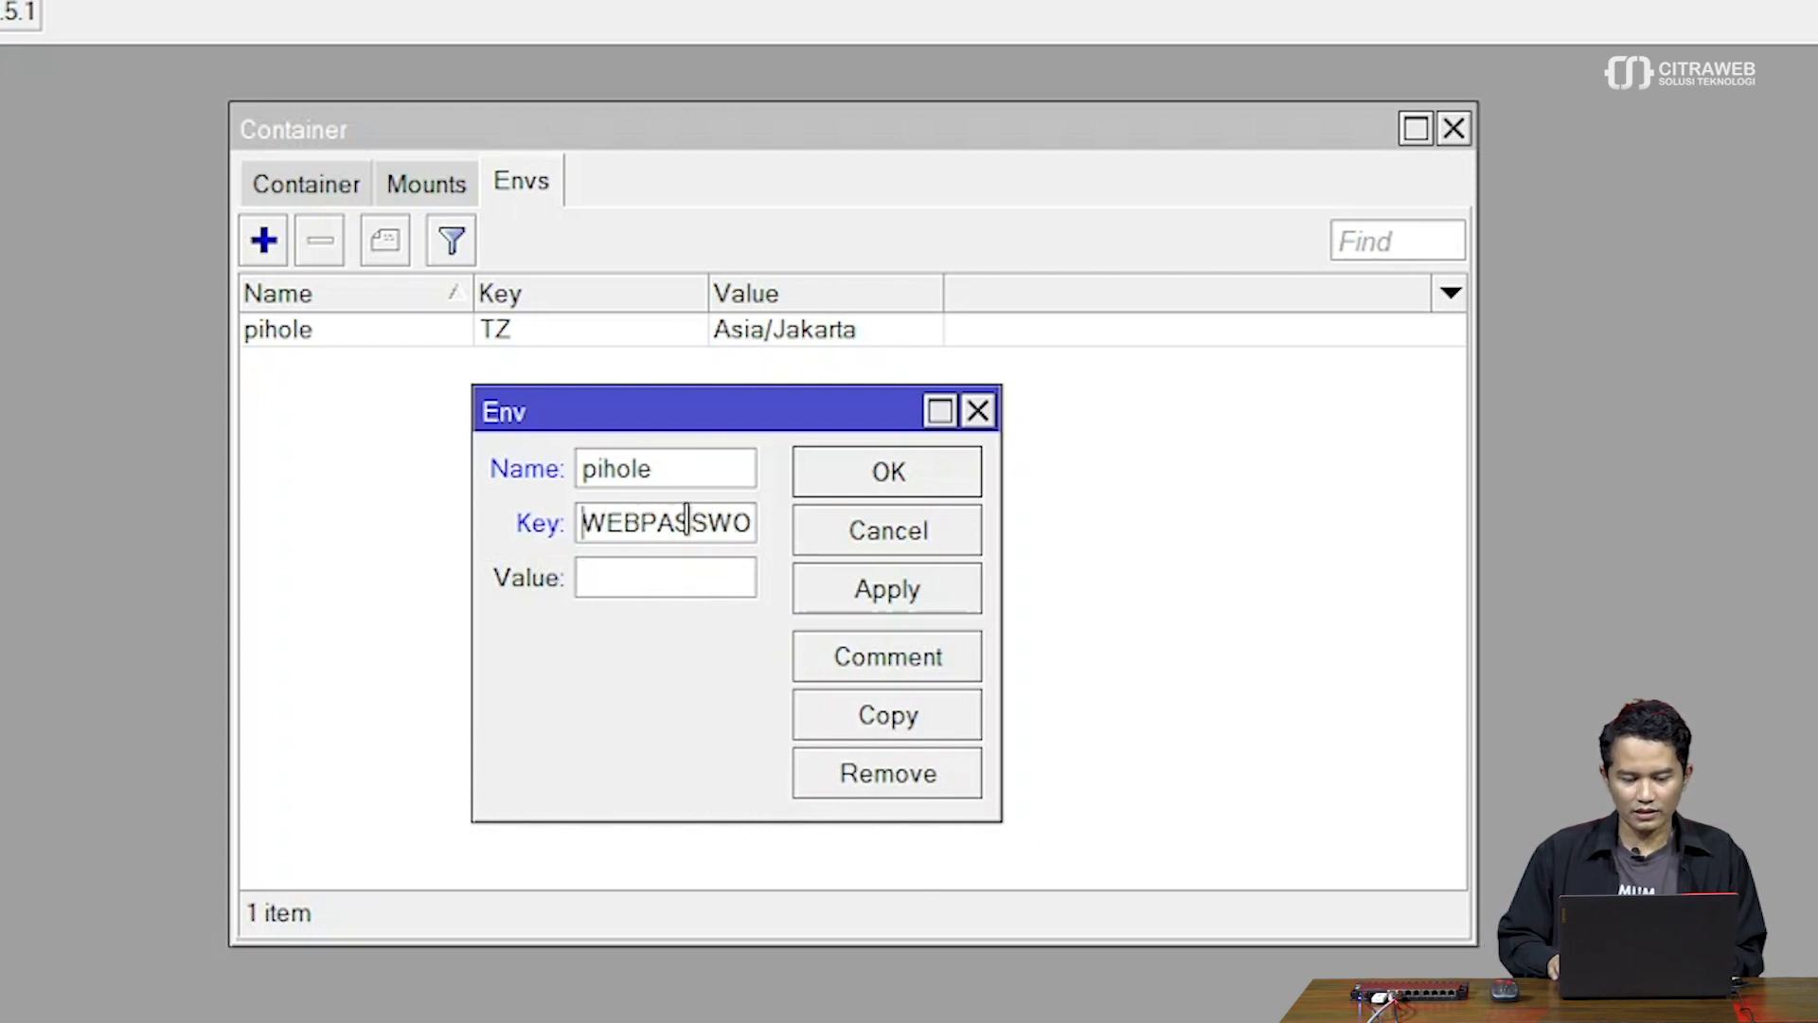
{"action": "left_click_drag", "start_coordinate": [1001, 593], "coordinate": [1199, 589]}
Enter the web admin password as the value and save the WEBPASSWORD entry
{"action": "left_click", "coordinate": [920, 576]}
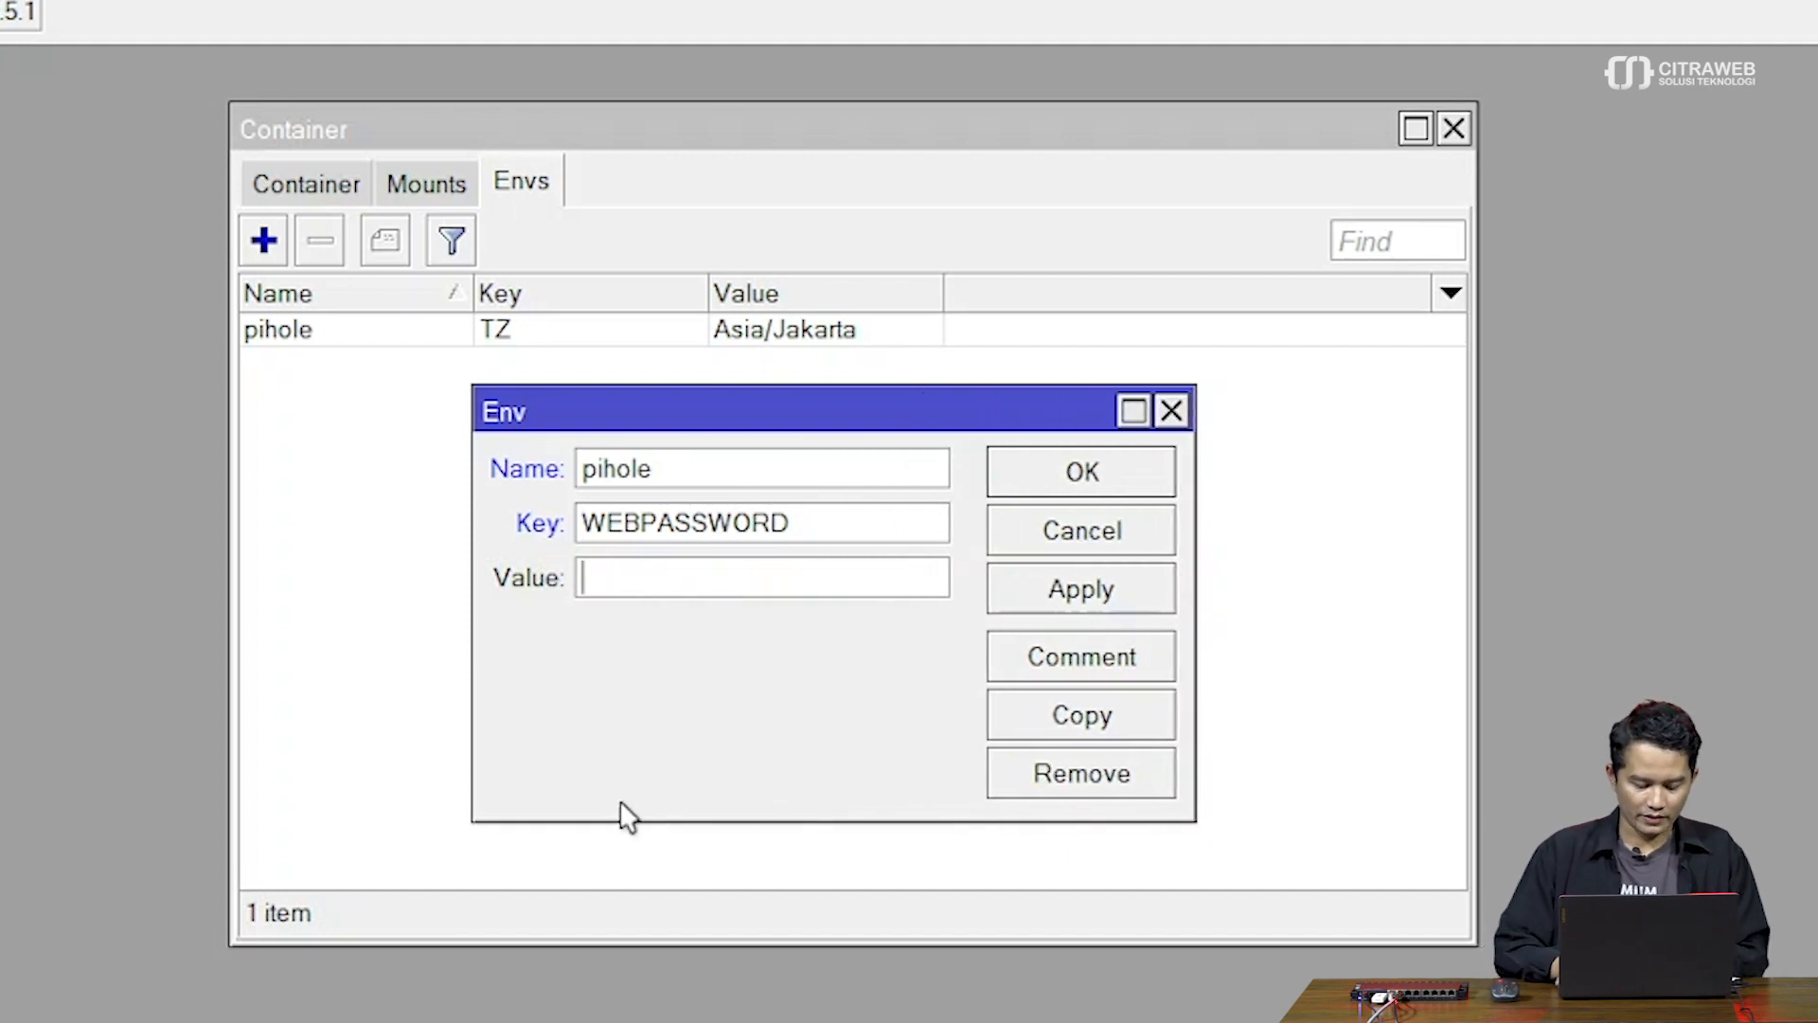
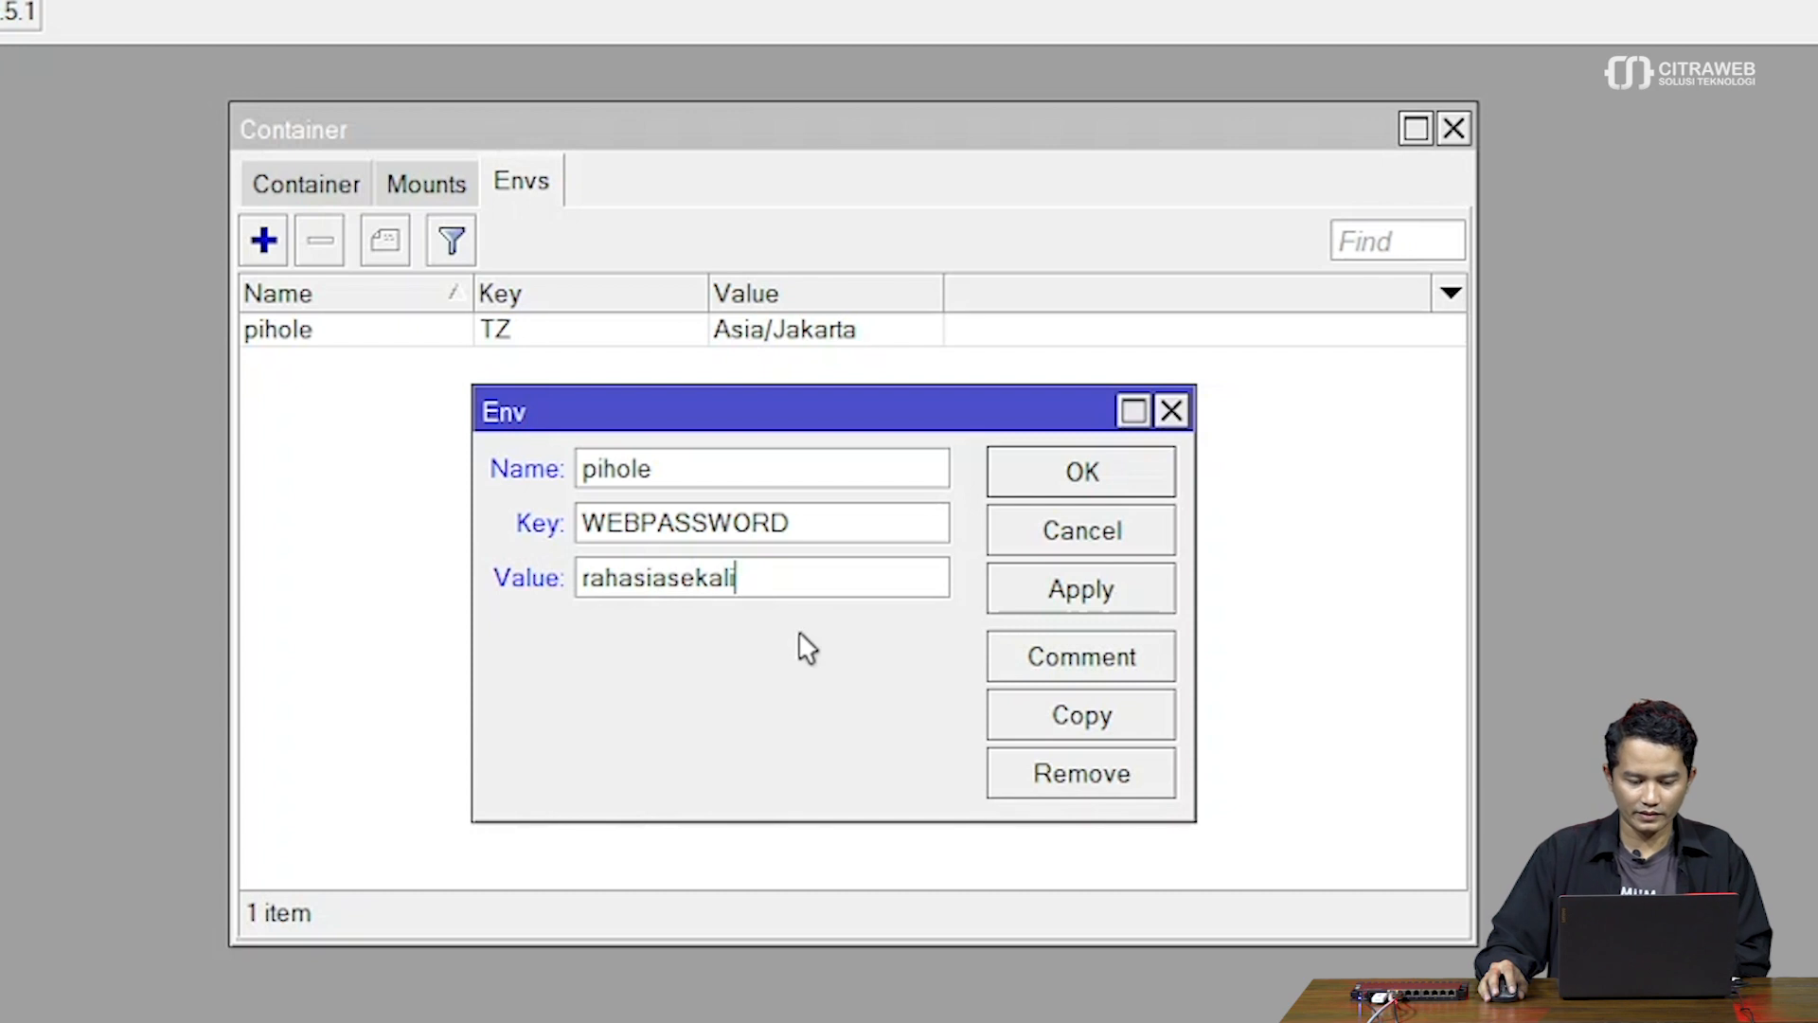
{"action": "left_click", "coordinate": [1073, 593]}
{"action": "left_click", "coordinate": [1073, 480]}
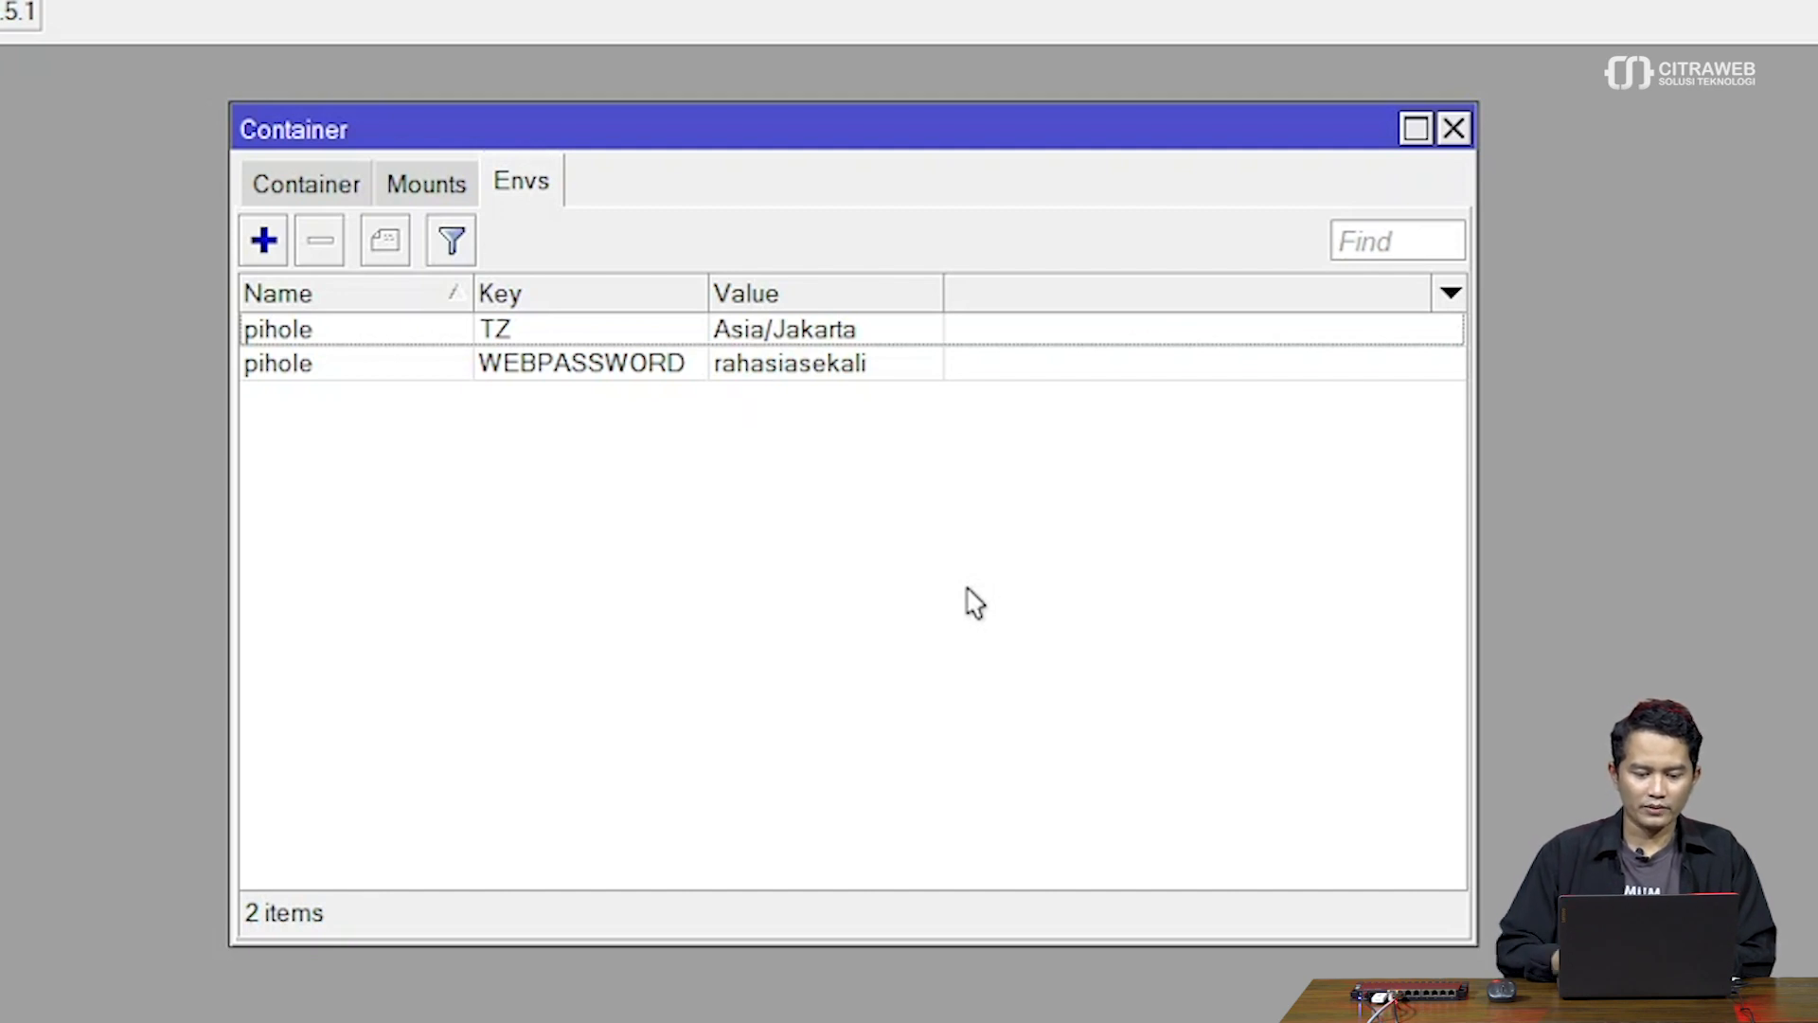
{"action": "left_click", "coordinate": [724, 371]}
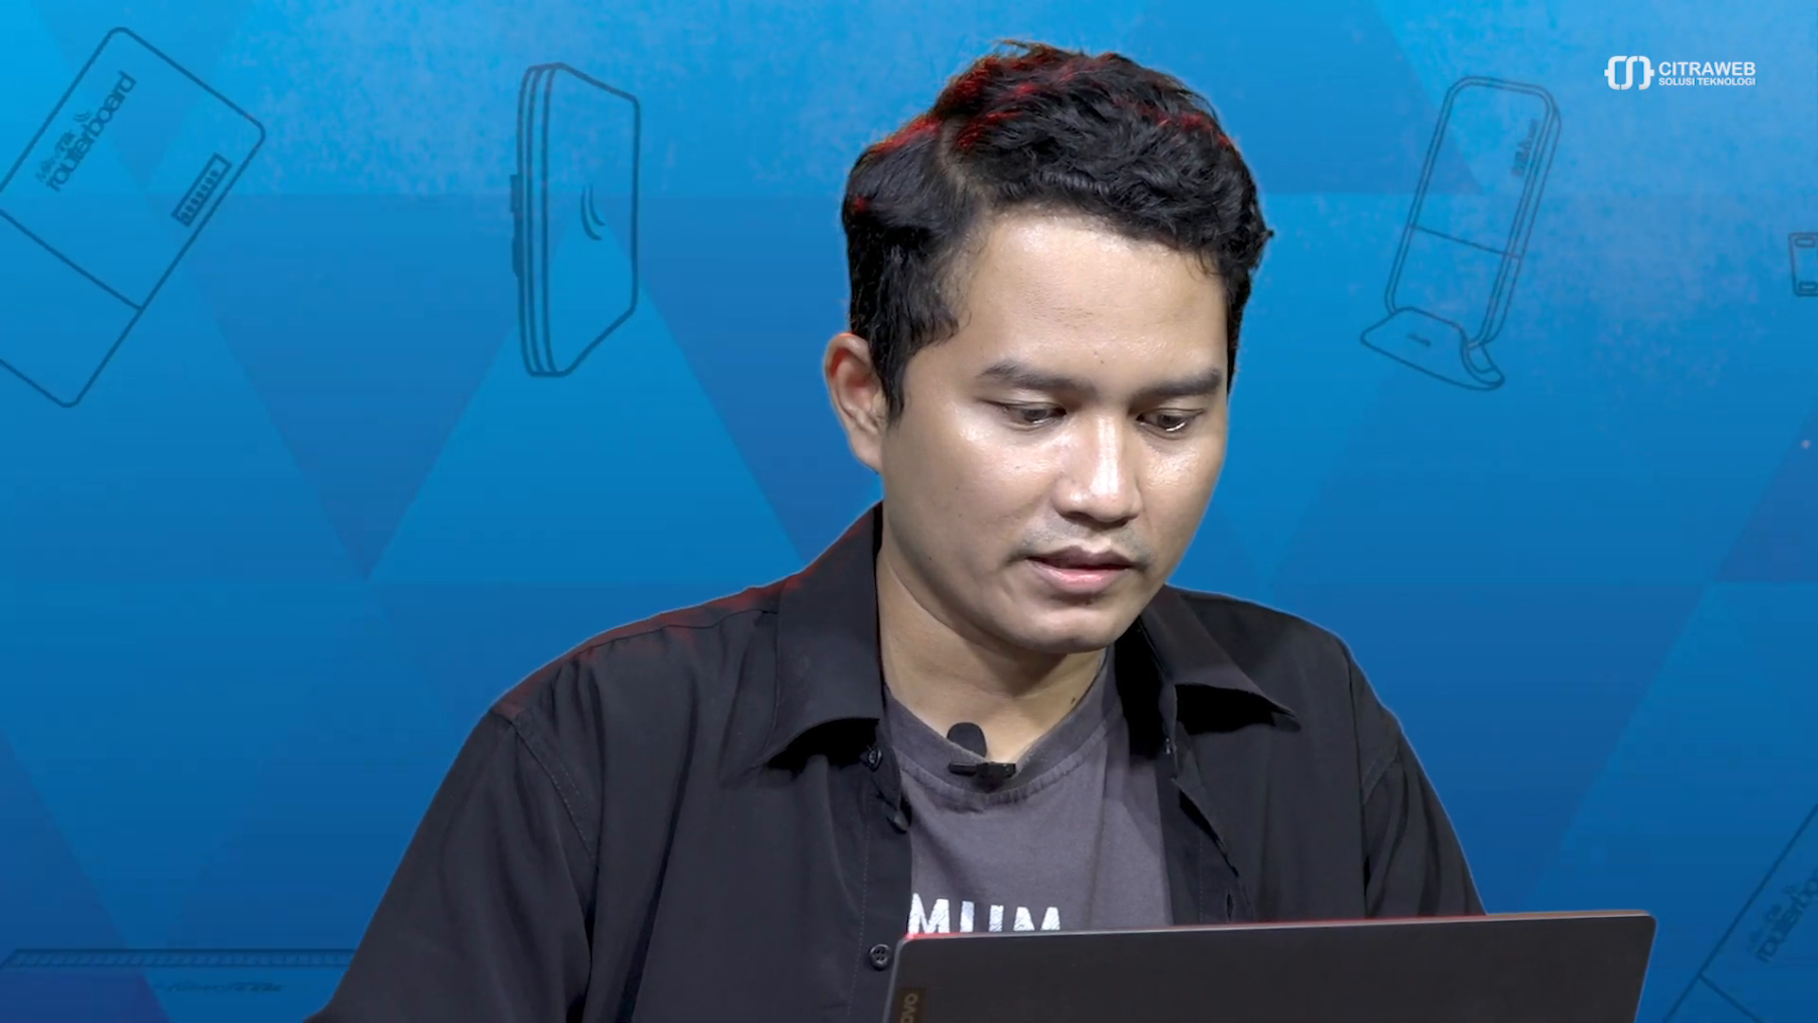
{"action": "left_click", "coordinate": [666, 200]}
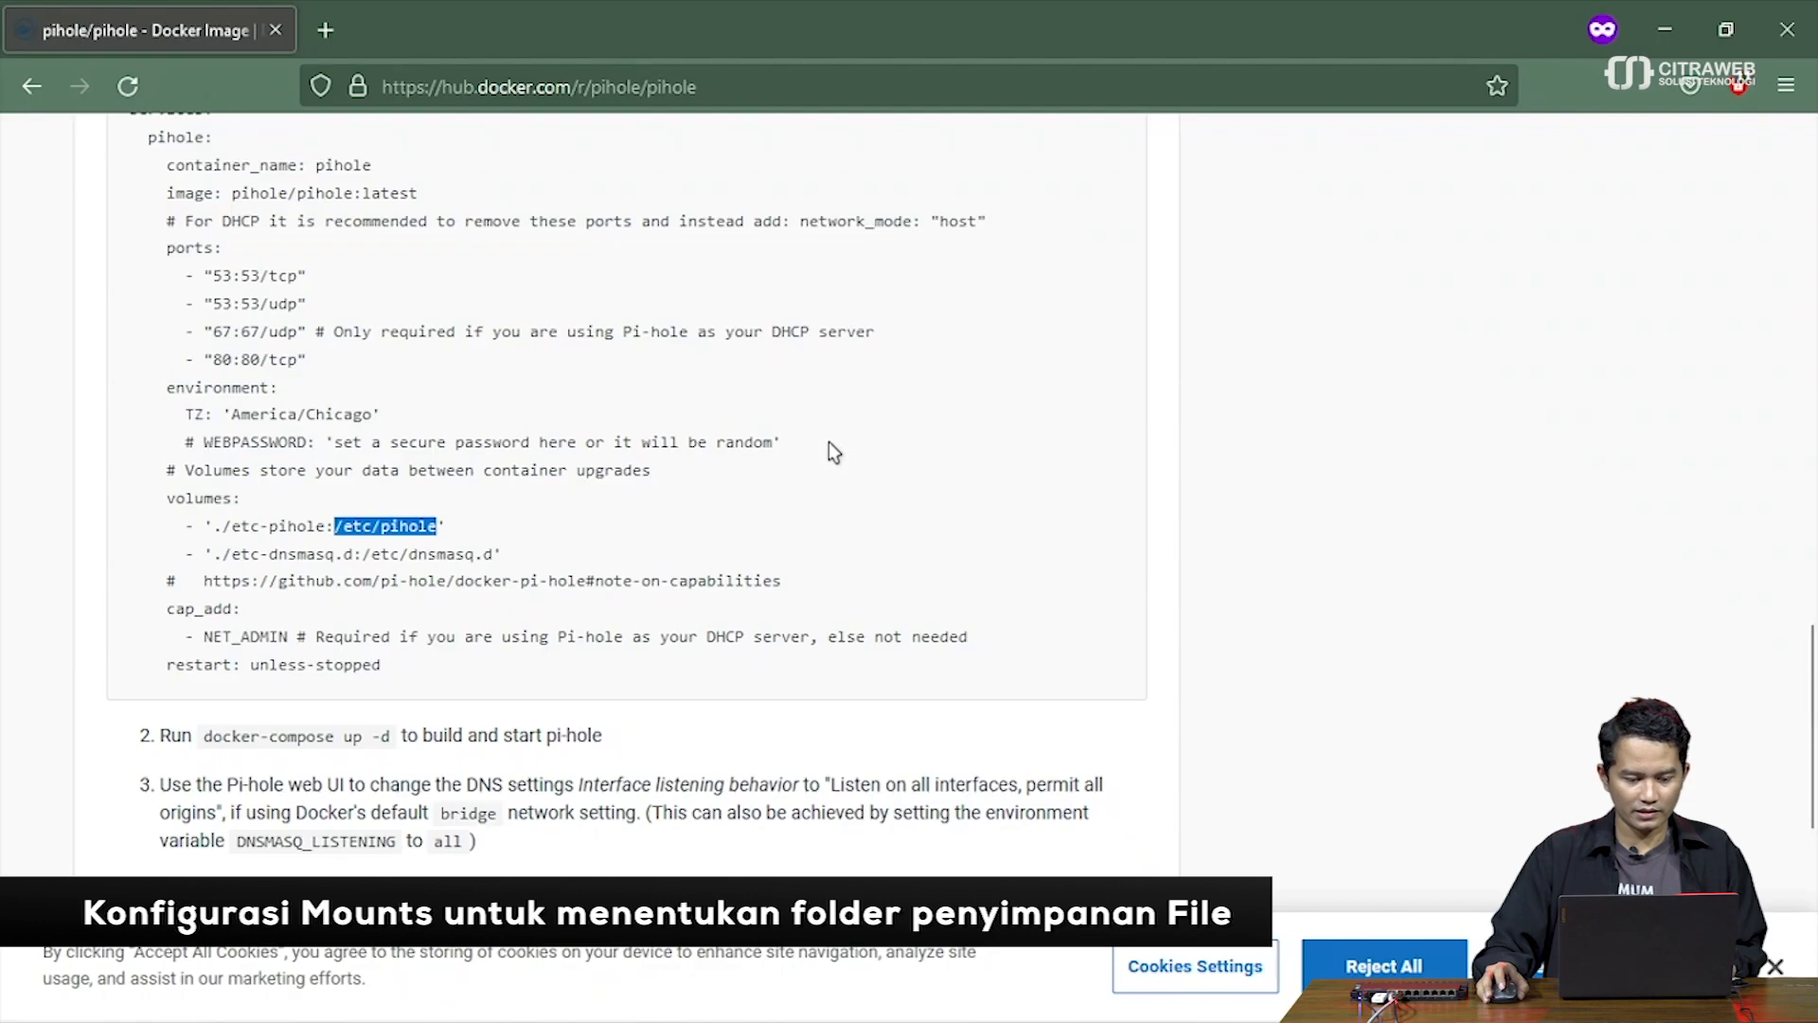
Check the /etc/pihole and /etc/dnsmasq.d volume paths in the compose example, then return to WinBox
{"action": "scroll", "coordinate": [602, 511], "scroll_direction": "up", "scroll_amount": 4}
{"action": "scroll", "coordinate": [663, 519], "scroll_direction": "down", "scroll_amount": 3}
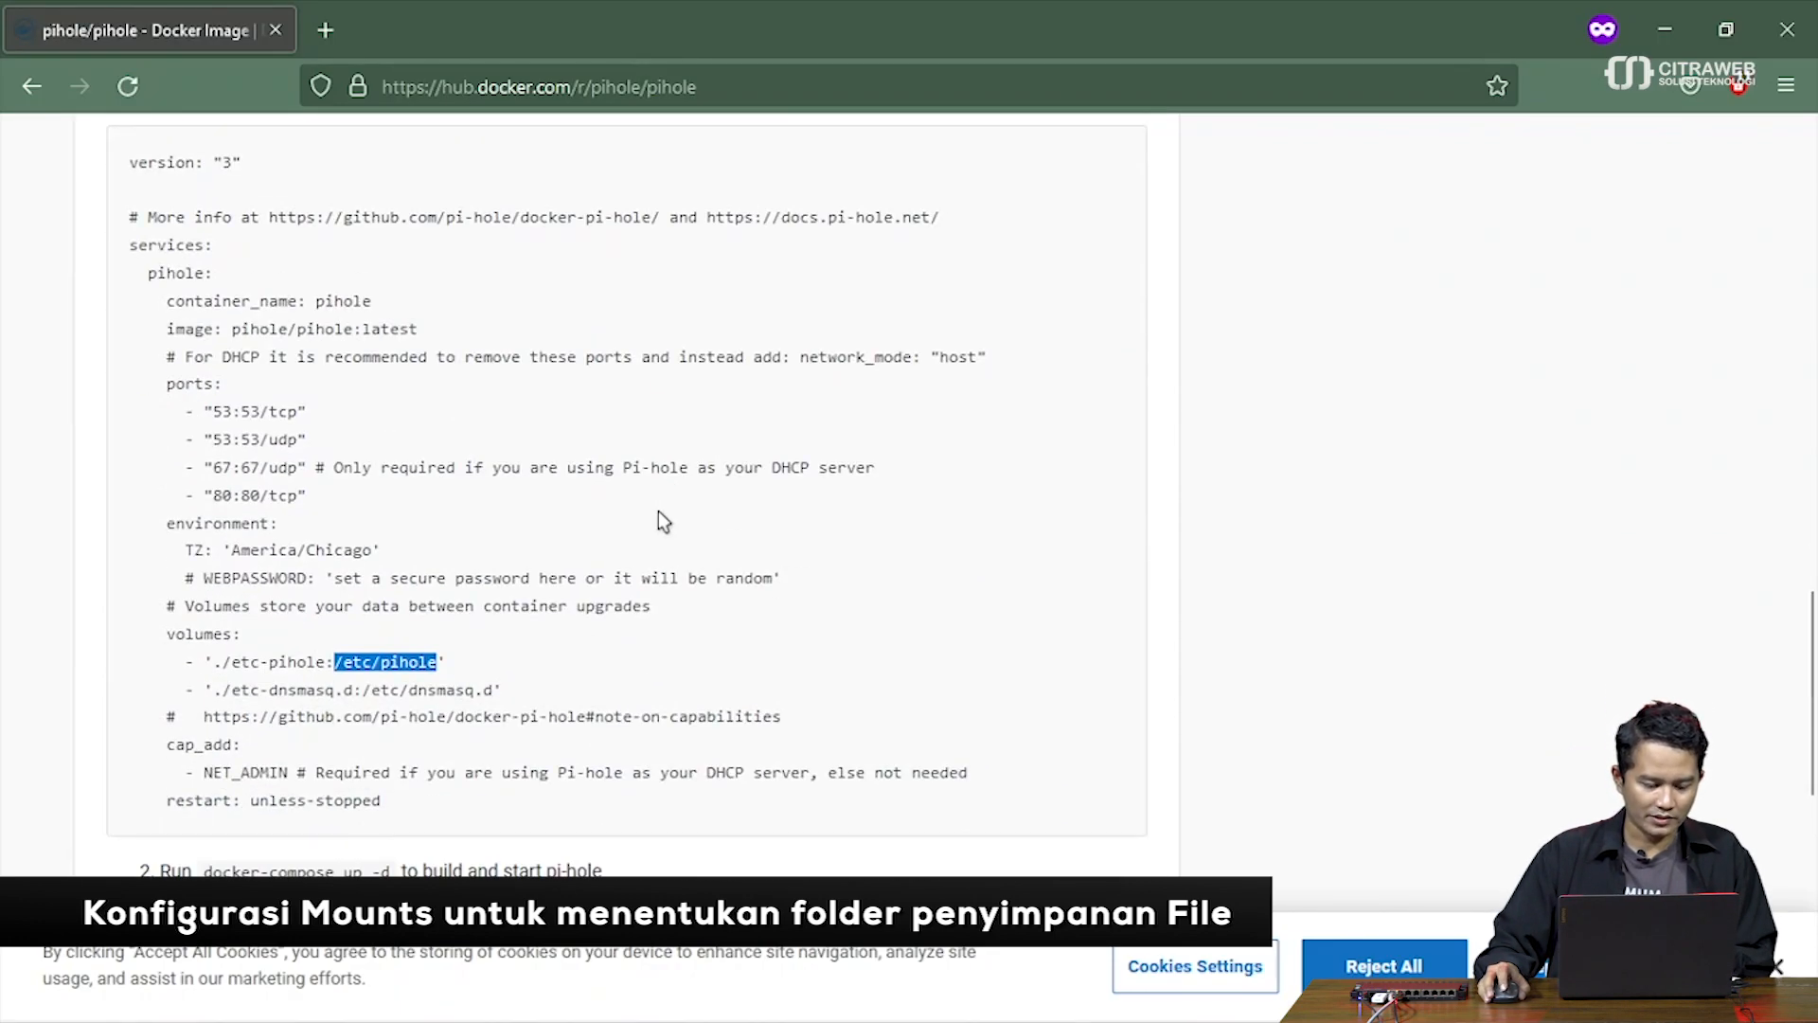
{"action": "scroll", "coordinate": [659, 512], "scroll_direction": "down", "scroll_amount": 3}
{"action": "left_click", "coordinate": [463, 529]}
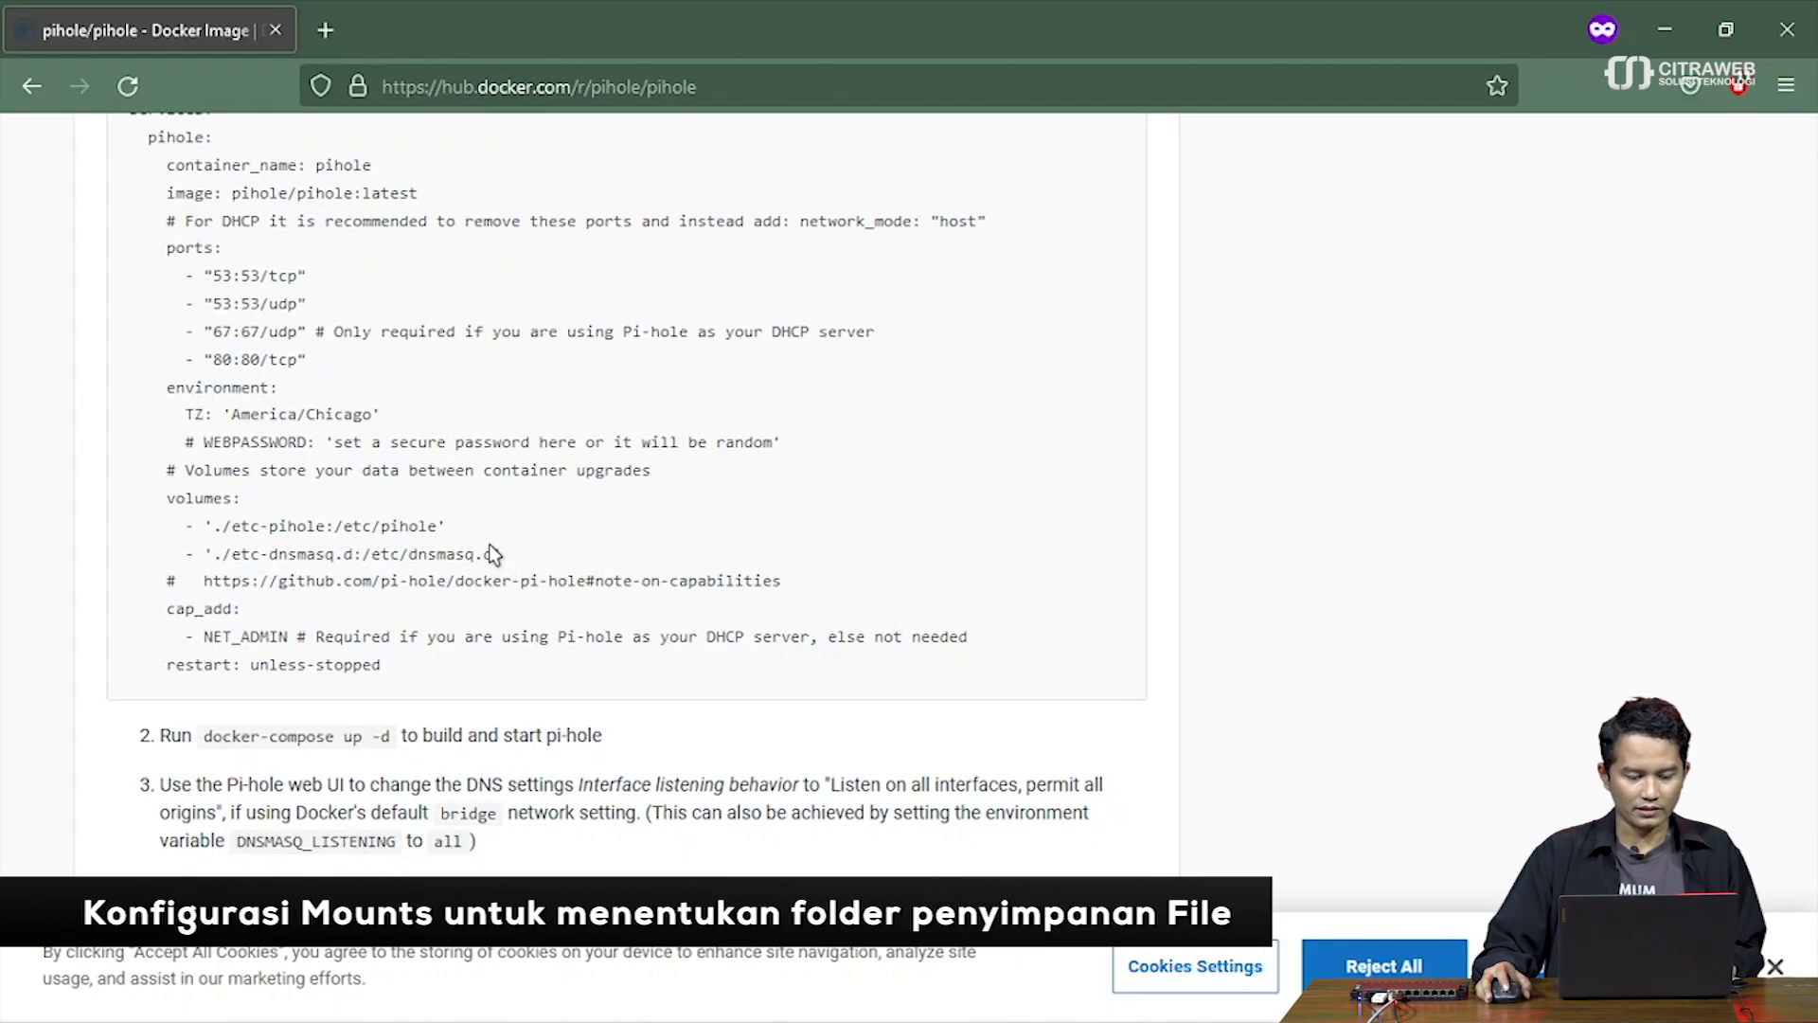
{"action": "key", "text": "alt+Tab"}
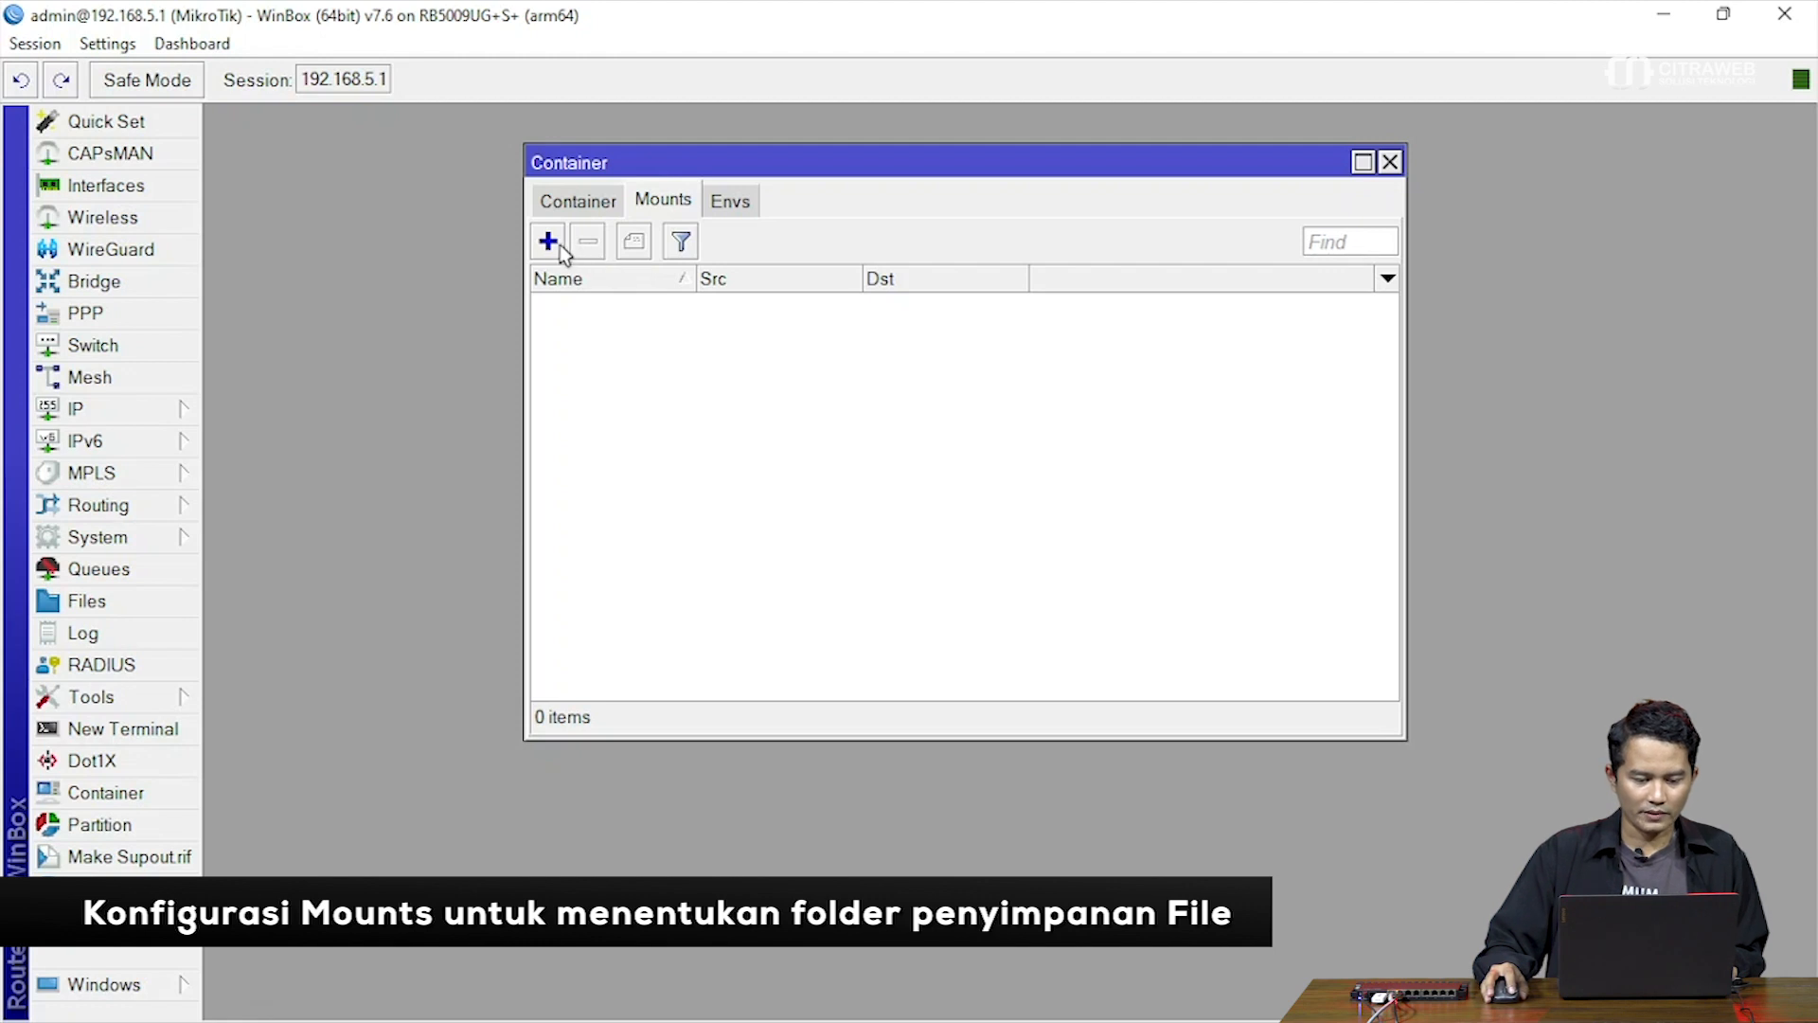
Create a mount named etc_pihole with source /disk1, confirming disk1 exists in the router's files
{"action": "left_click", "coordinate": [558, 244]}
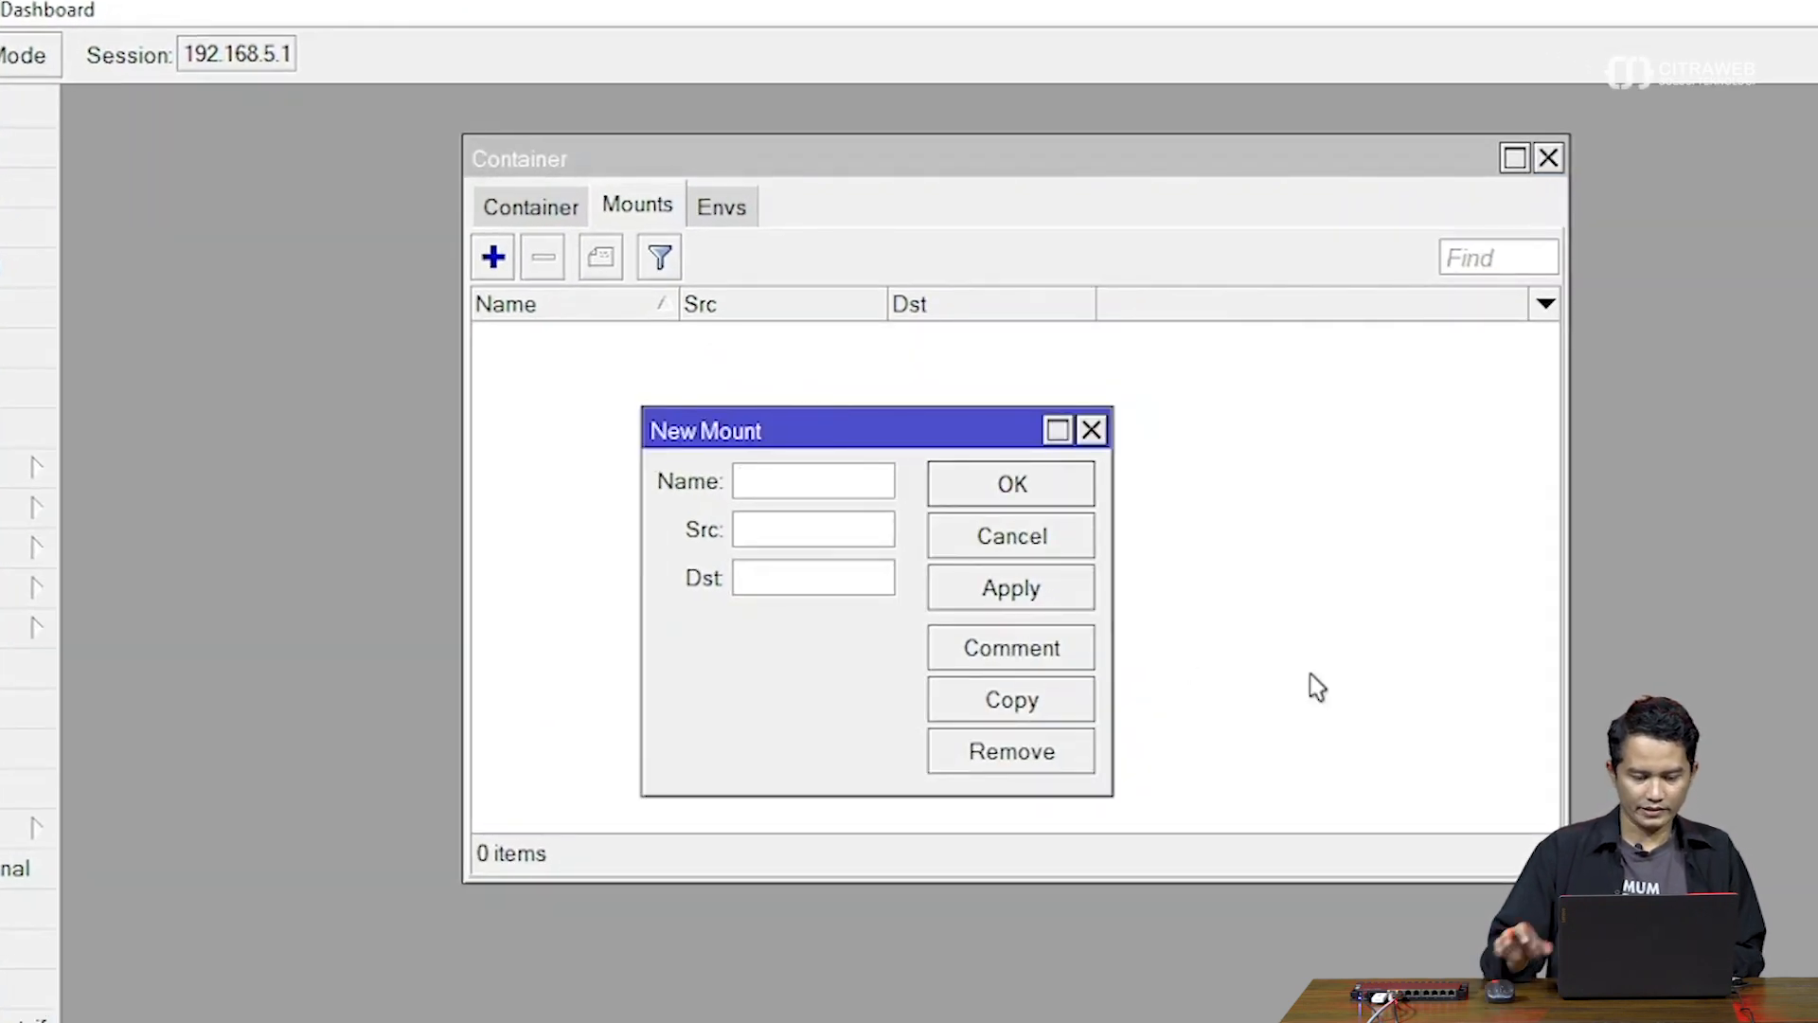
{"action": "type", "text": "et"}
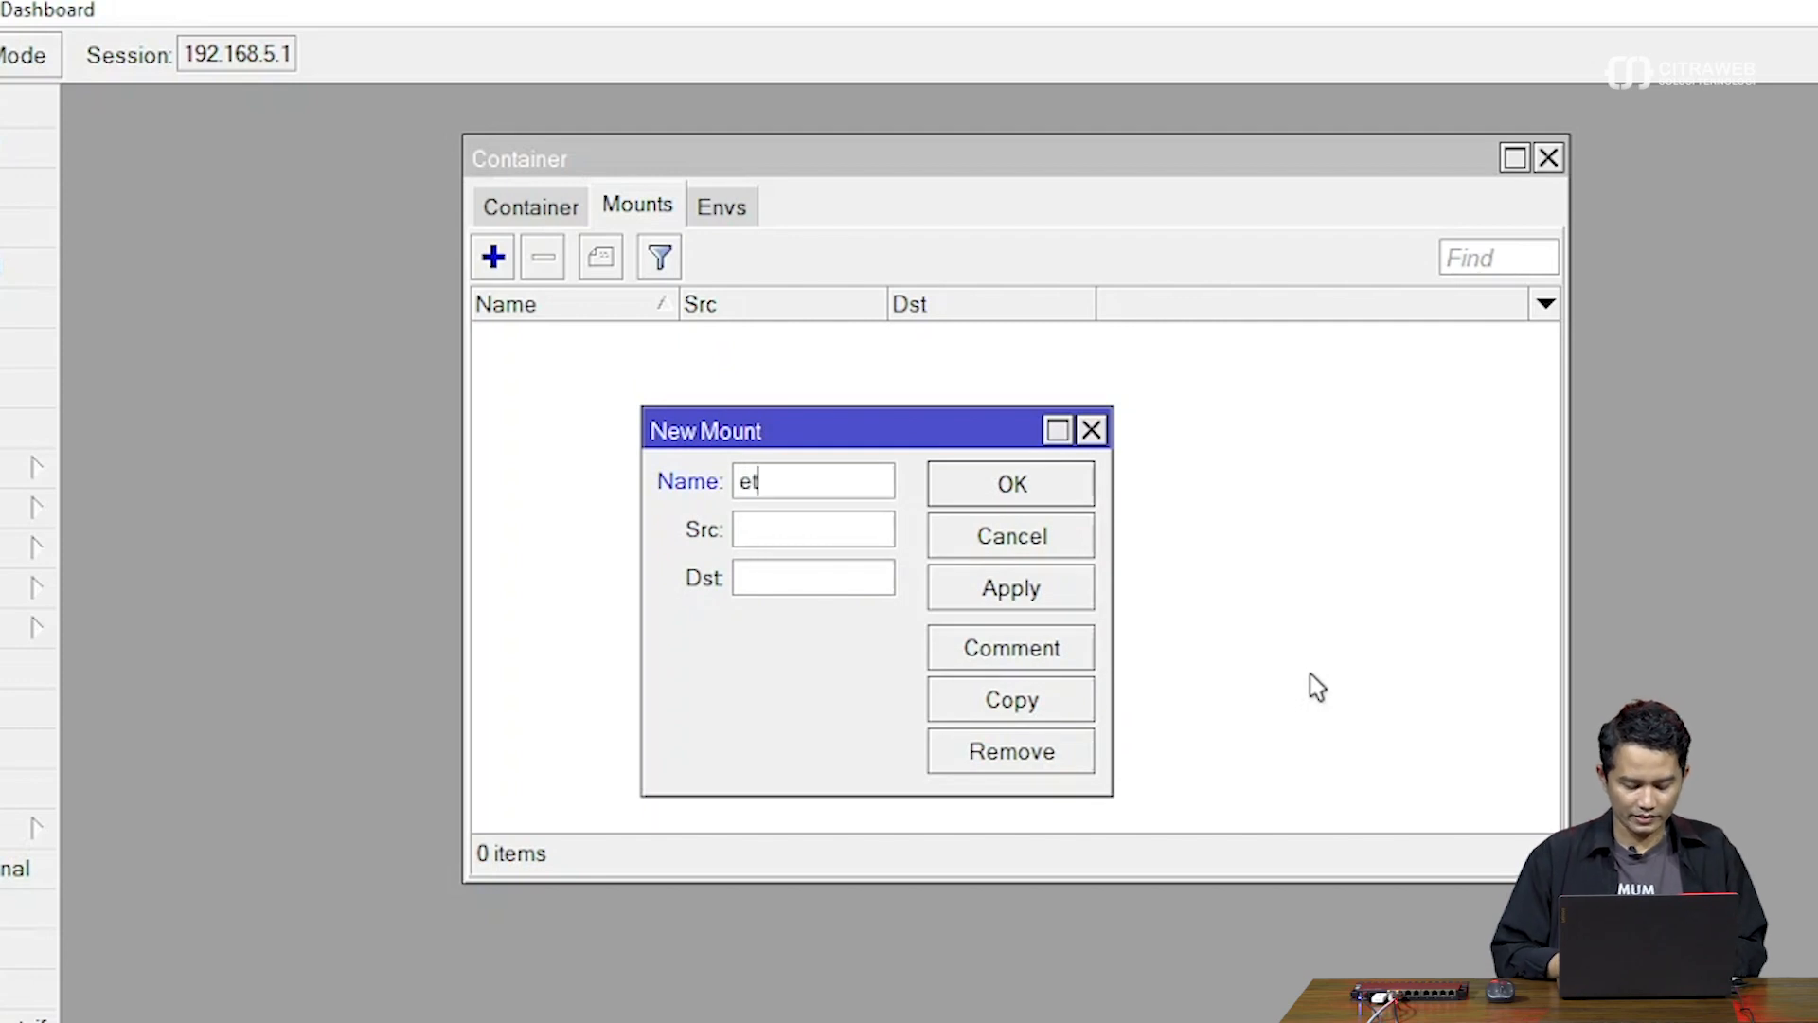
{"action": "type", "text": "c_p"}
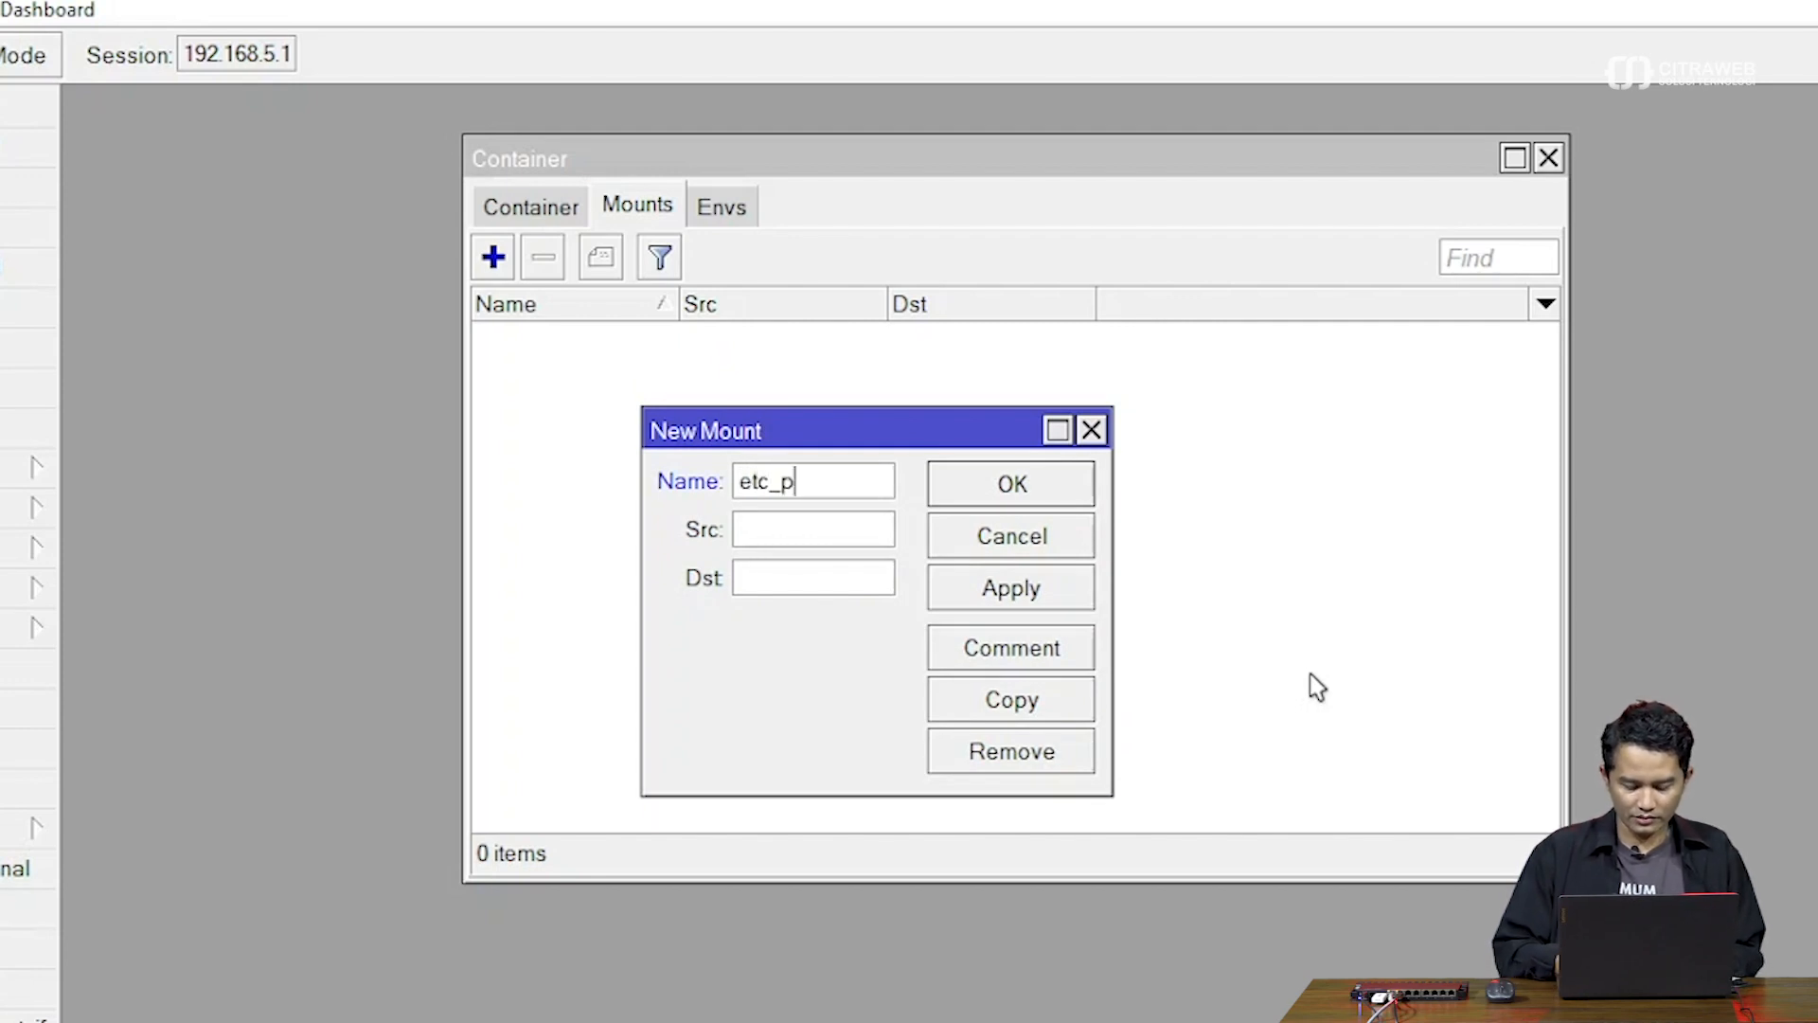
{"action": "type", "text": "ihole"}
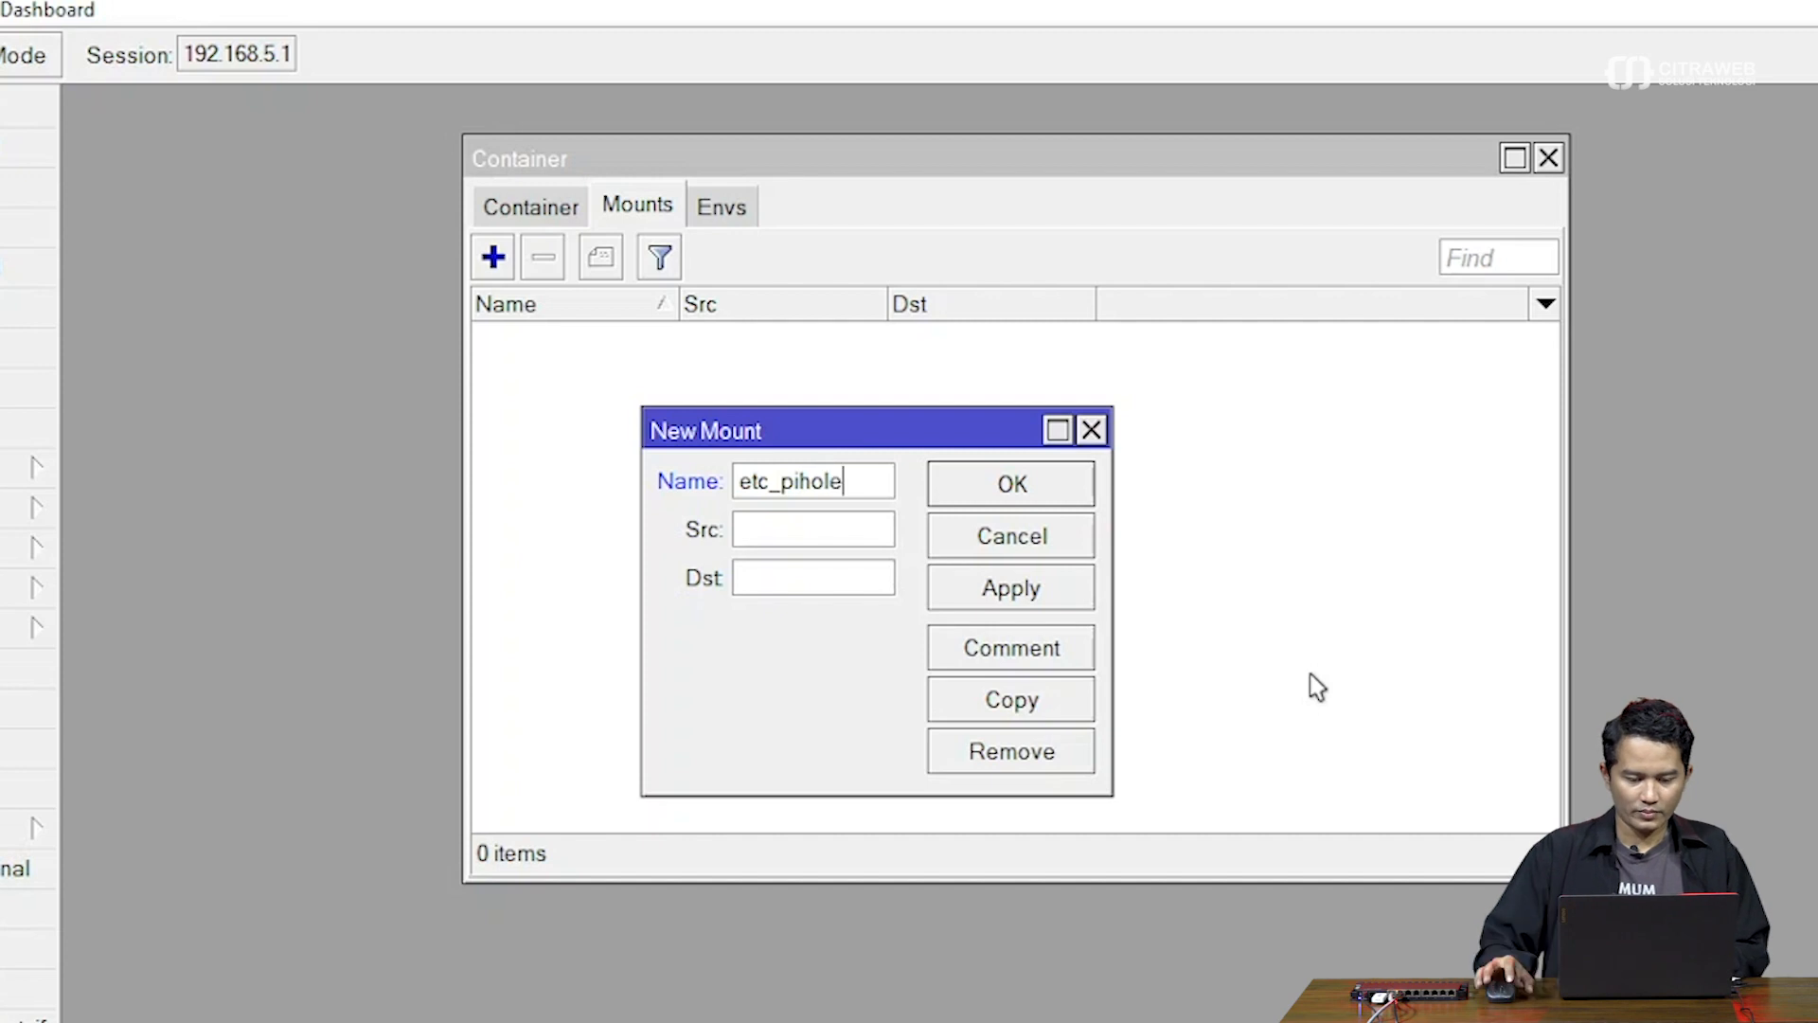
{"action": "left_click", "coordinate": [755, 523]}
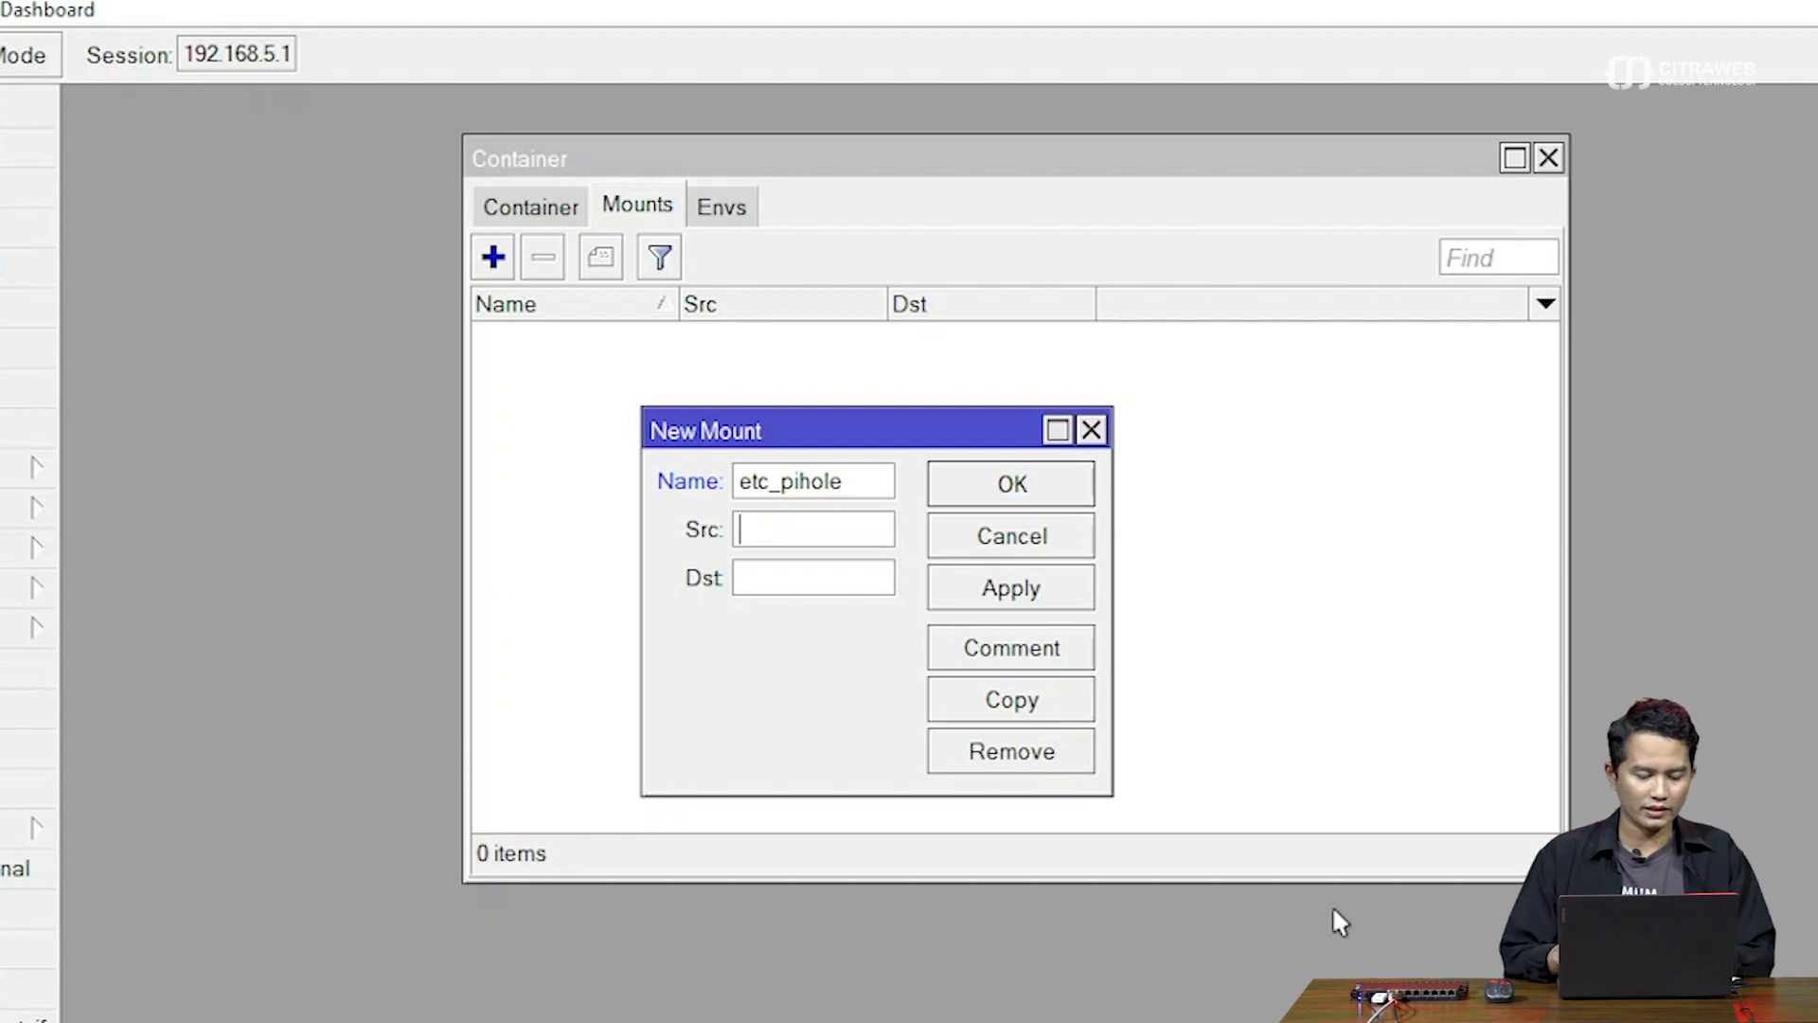
{"action": "type", "text": "/"}
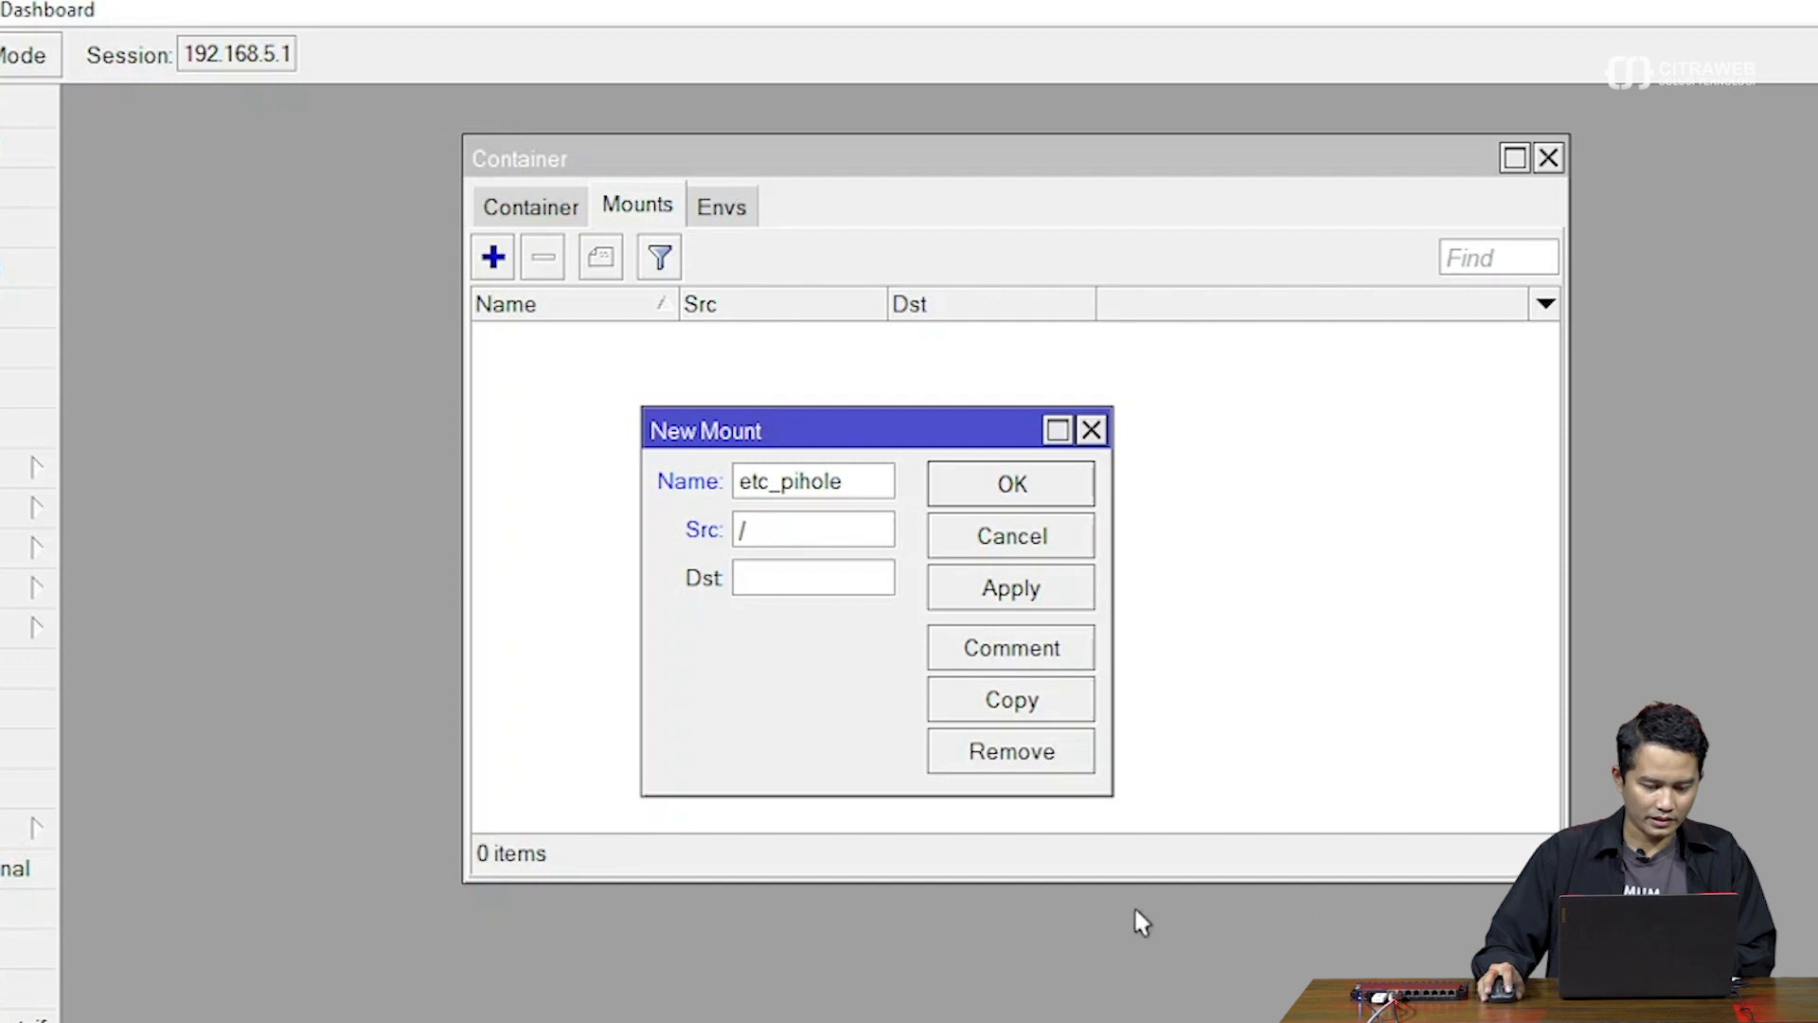
{"action": "type", "text": "disk1"}
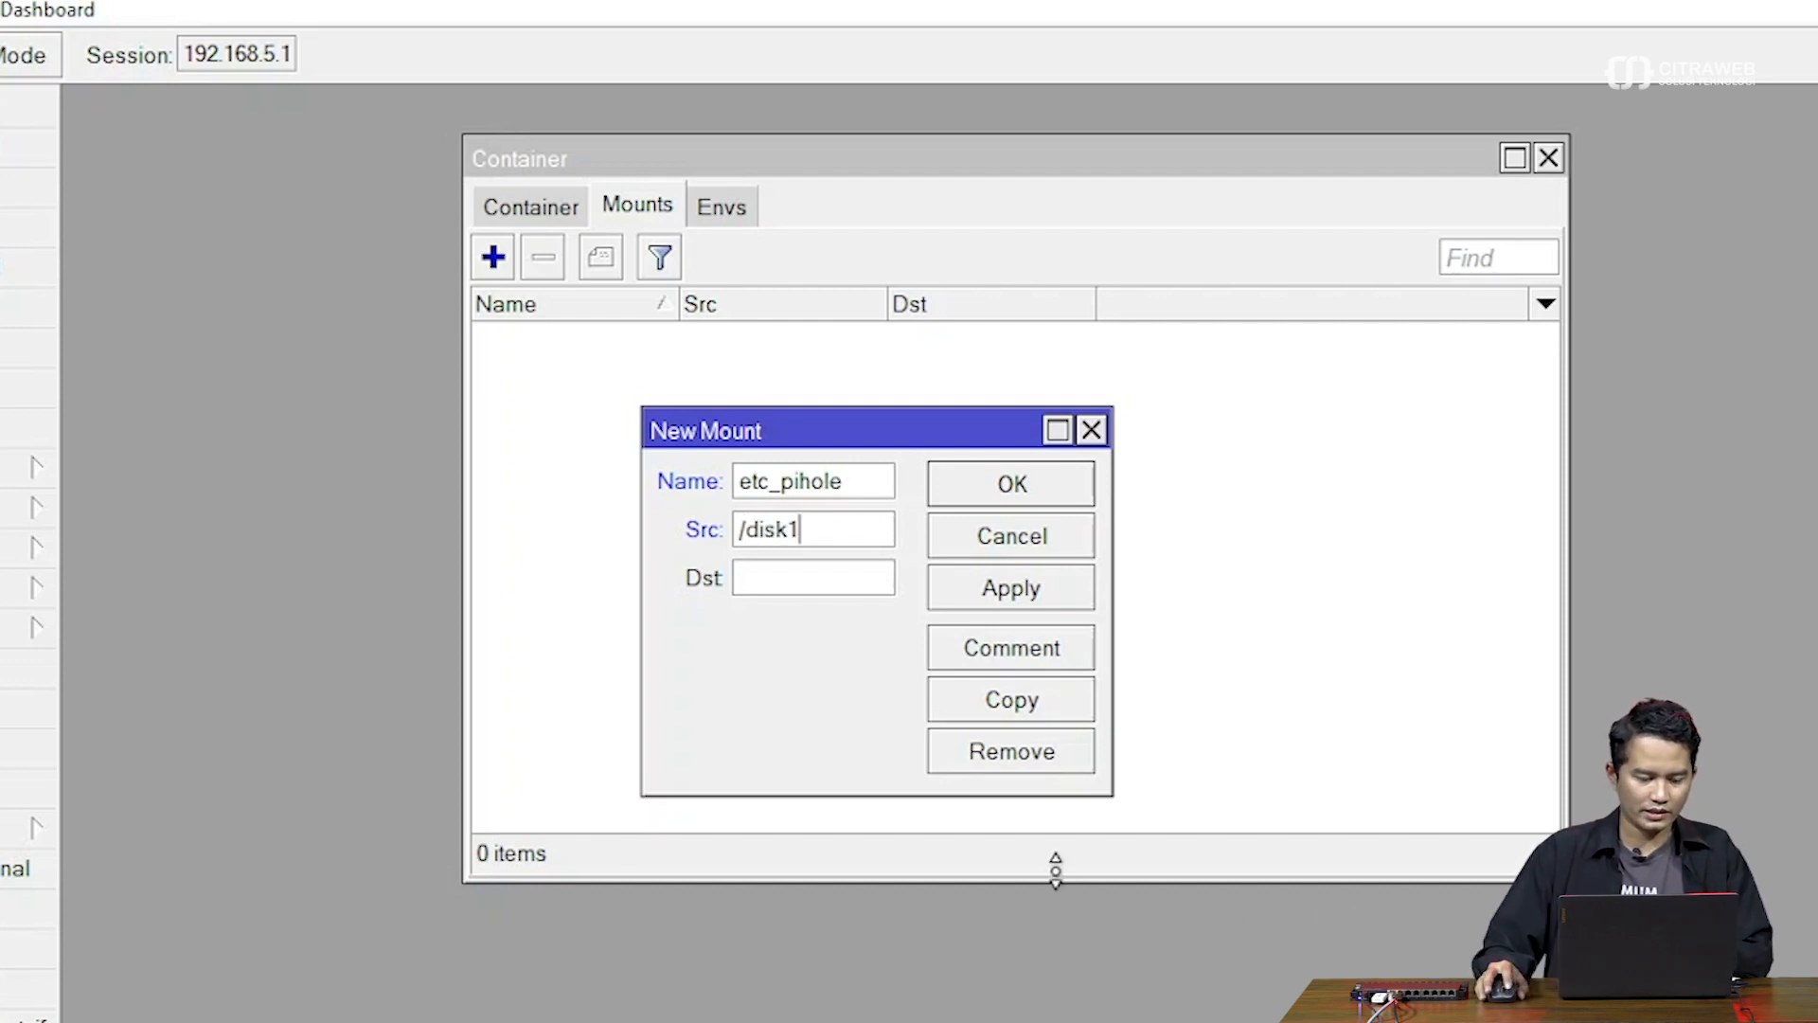
{"action": "left_click", "coordinate": [4, 710]}
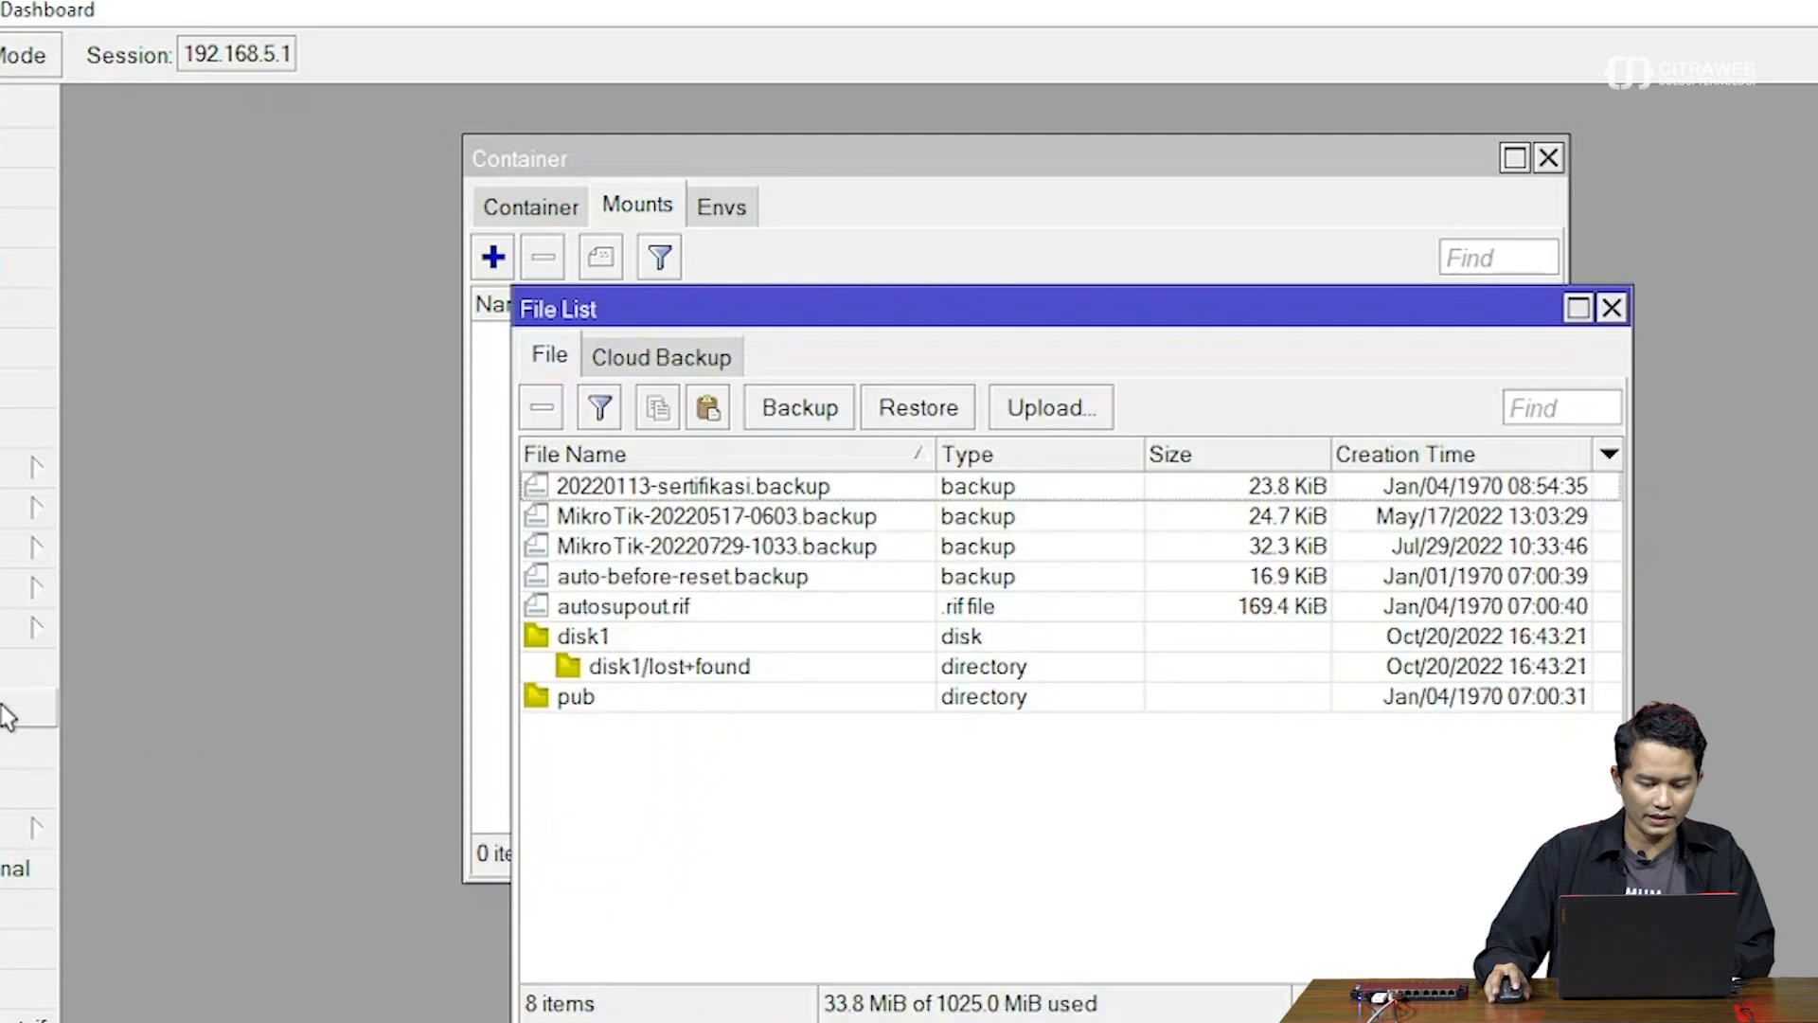
{"action": "left_click", "coordinate": [620, 638]}
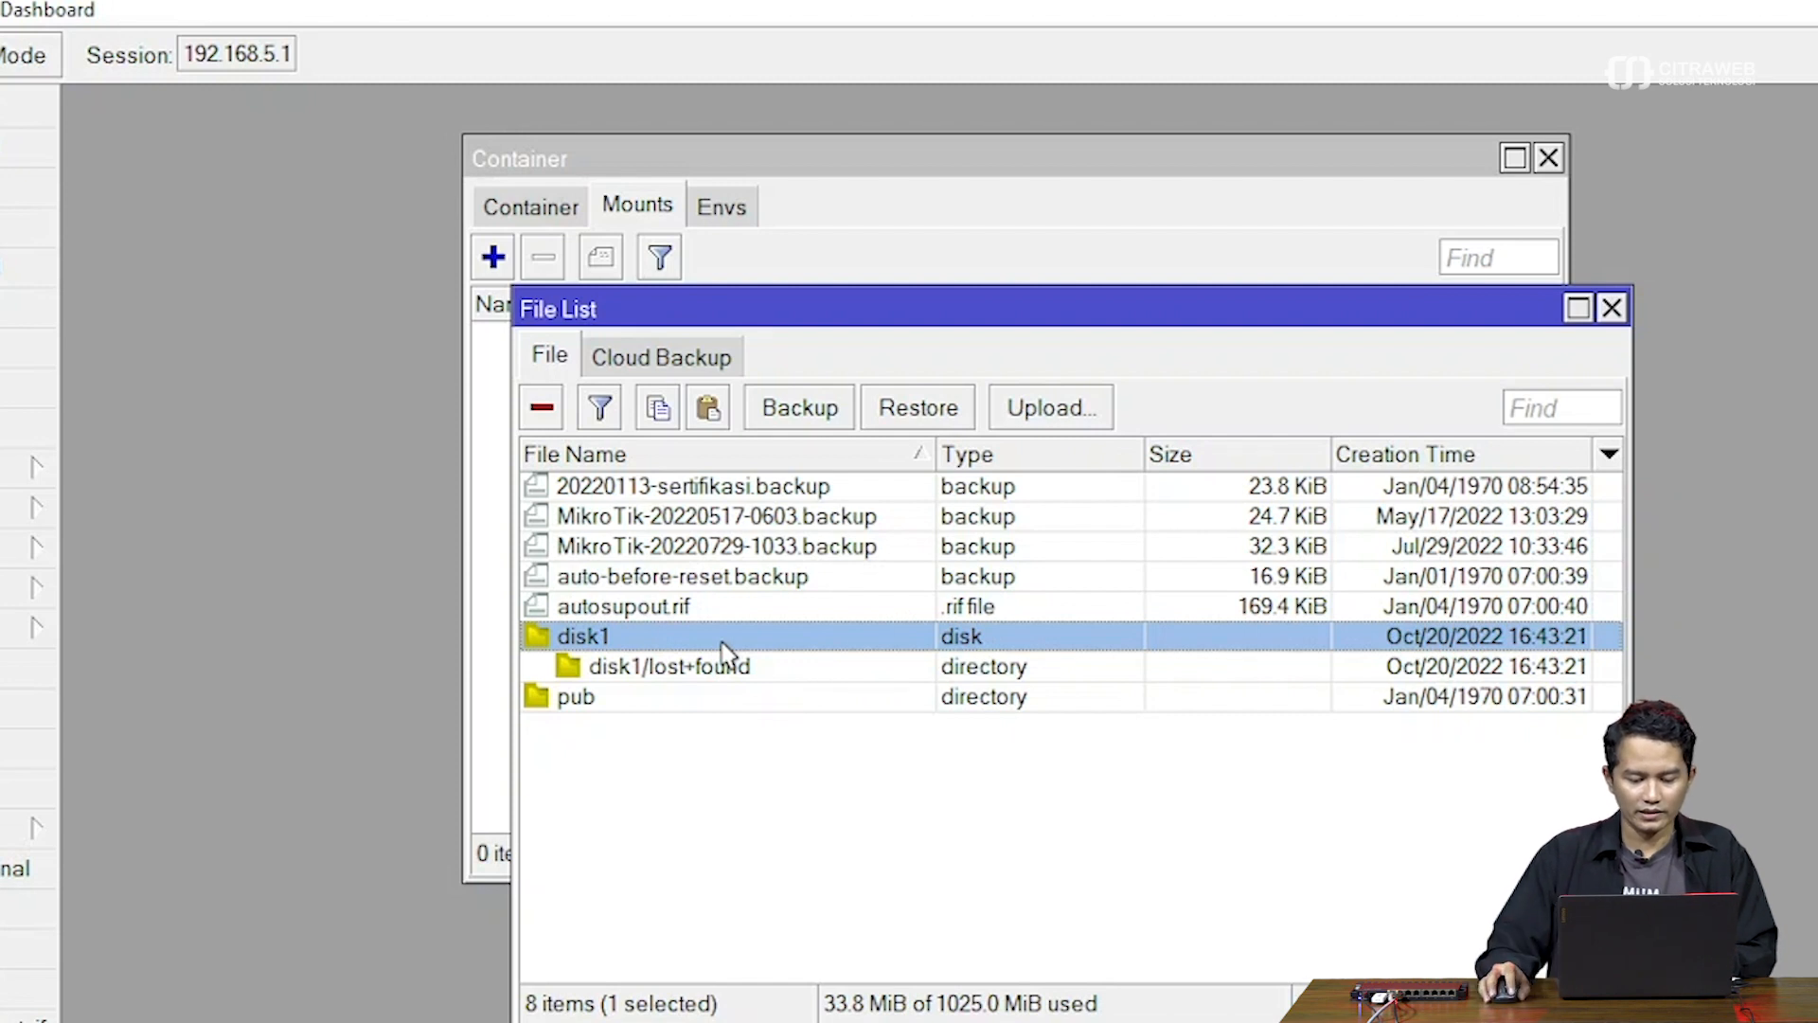
{"action": "left_click", "coordinate": [1612, 308]}
{"action": "key", "text": "Tab"}
Complete the mount source as /disk1/pihole and begin the destination as /etc/, checking Docker Hub's volumes
{"action": "type", "text": "/"}
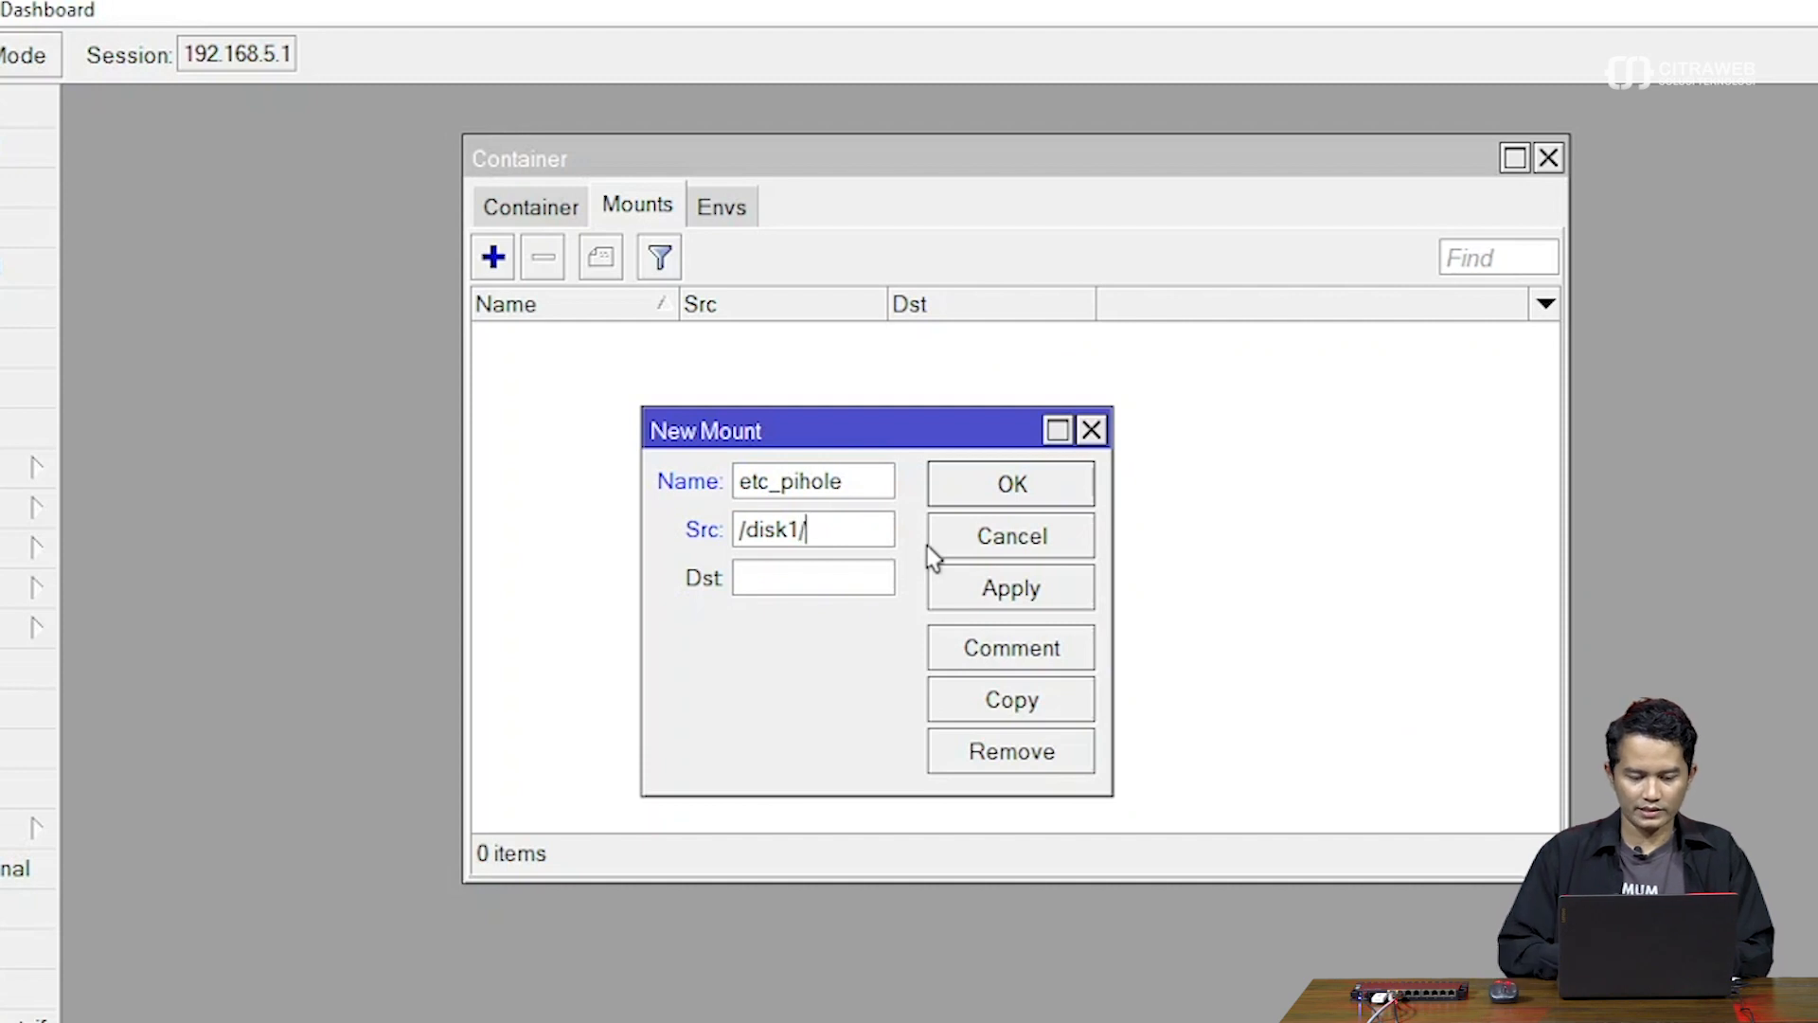
{"action": "type", "text": "etc"}
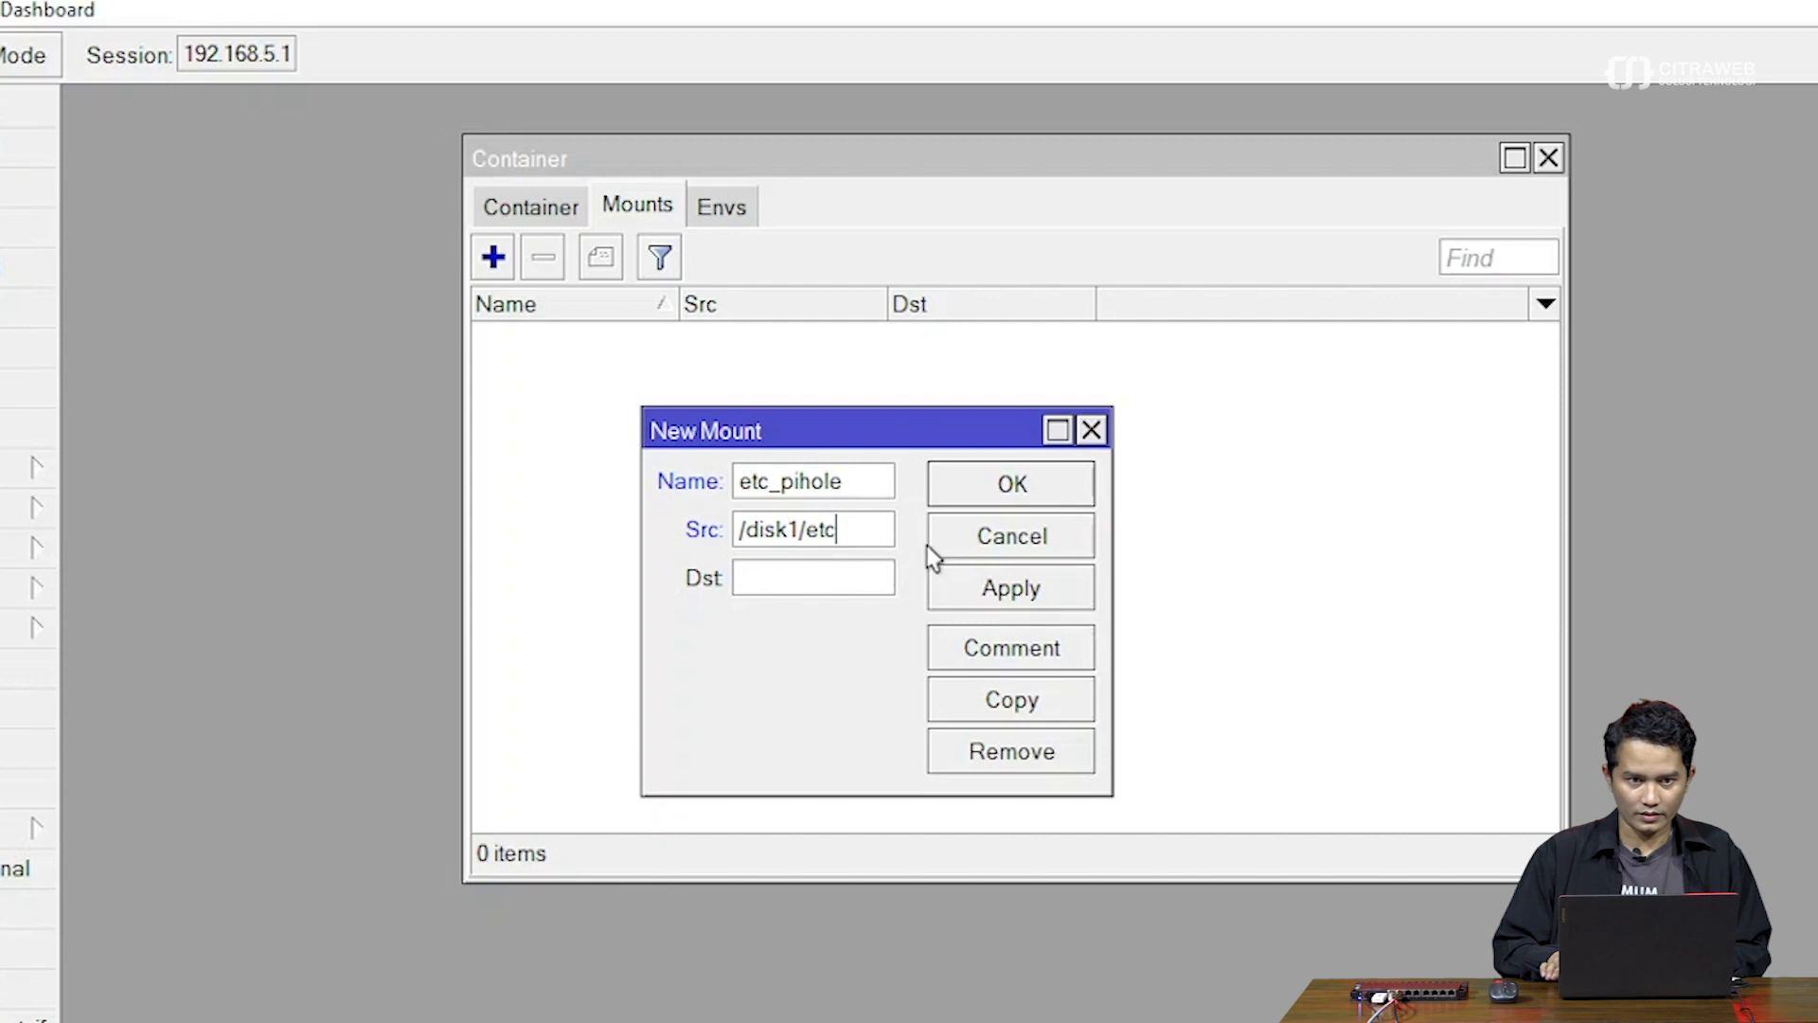
{"action": "key", "text": "BackSpace"}
{"action": "key", "text": "BackSpace"}
{"action": "key", "text": "BackSpace"}
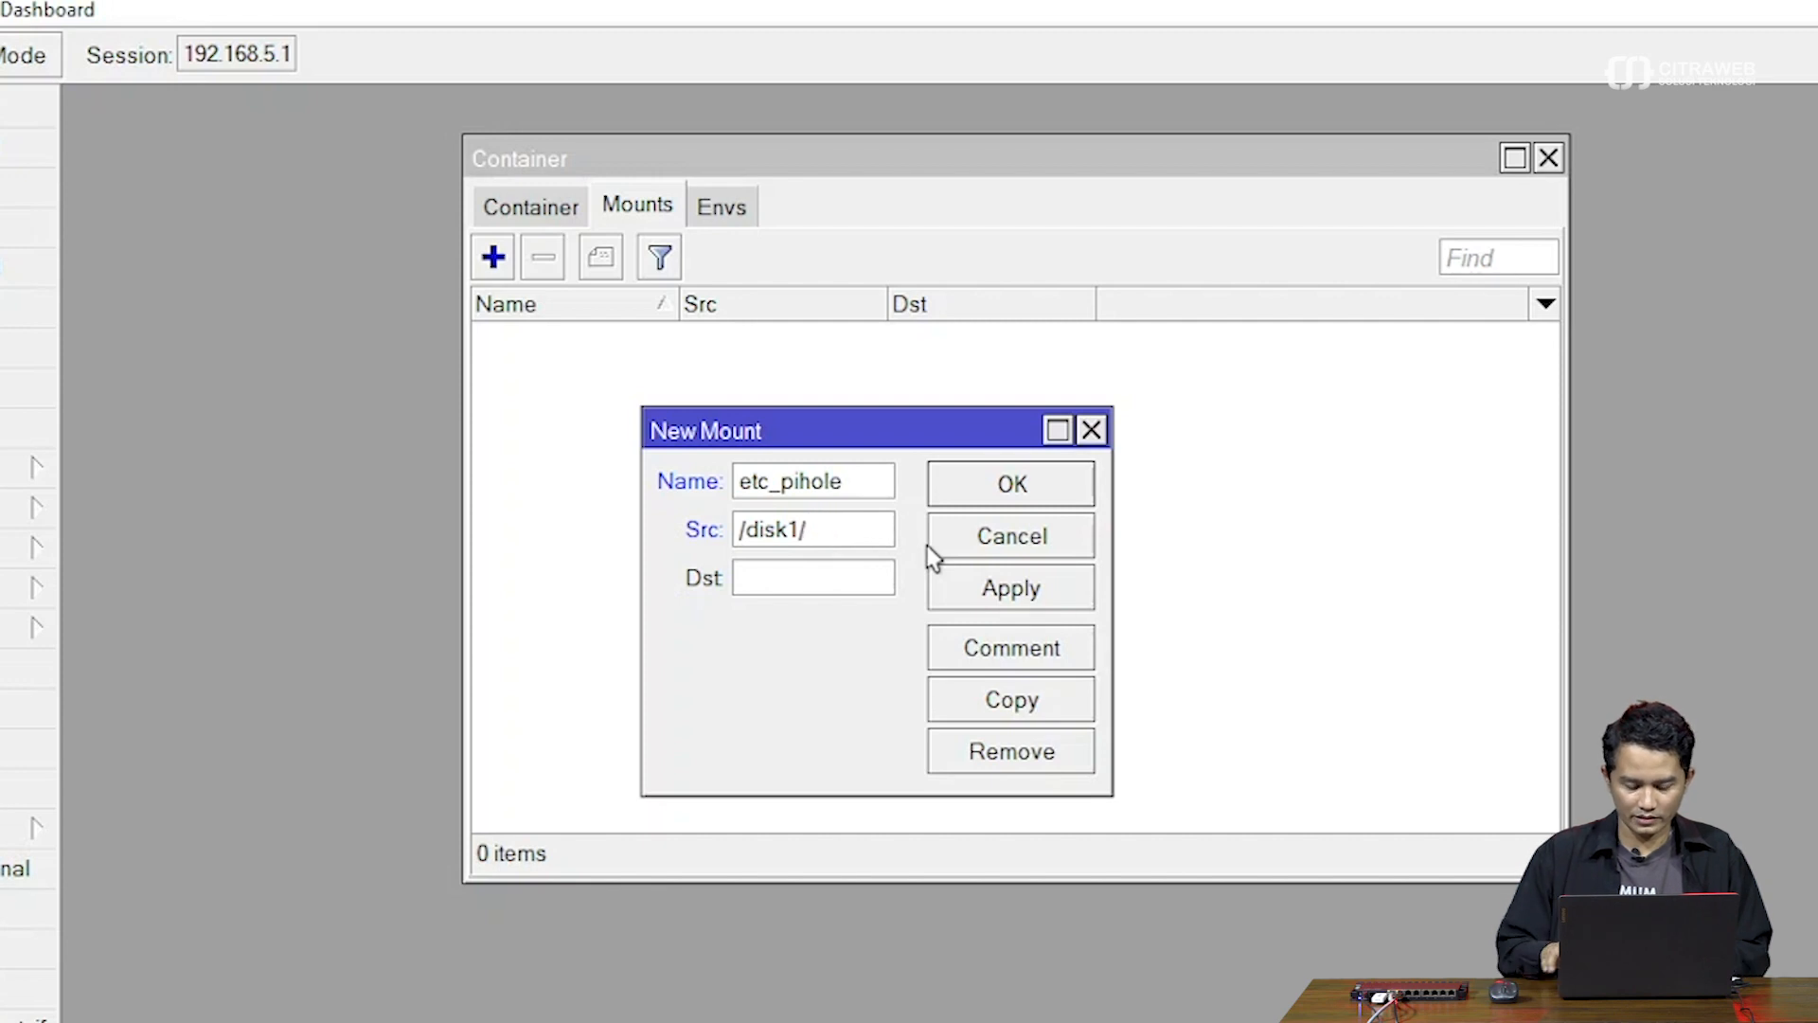
{"action": "type", "text": "pihole"}
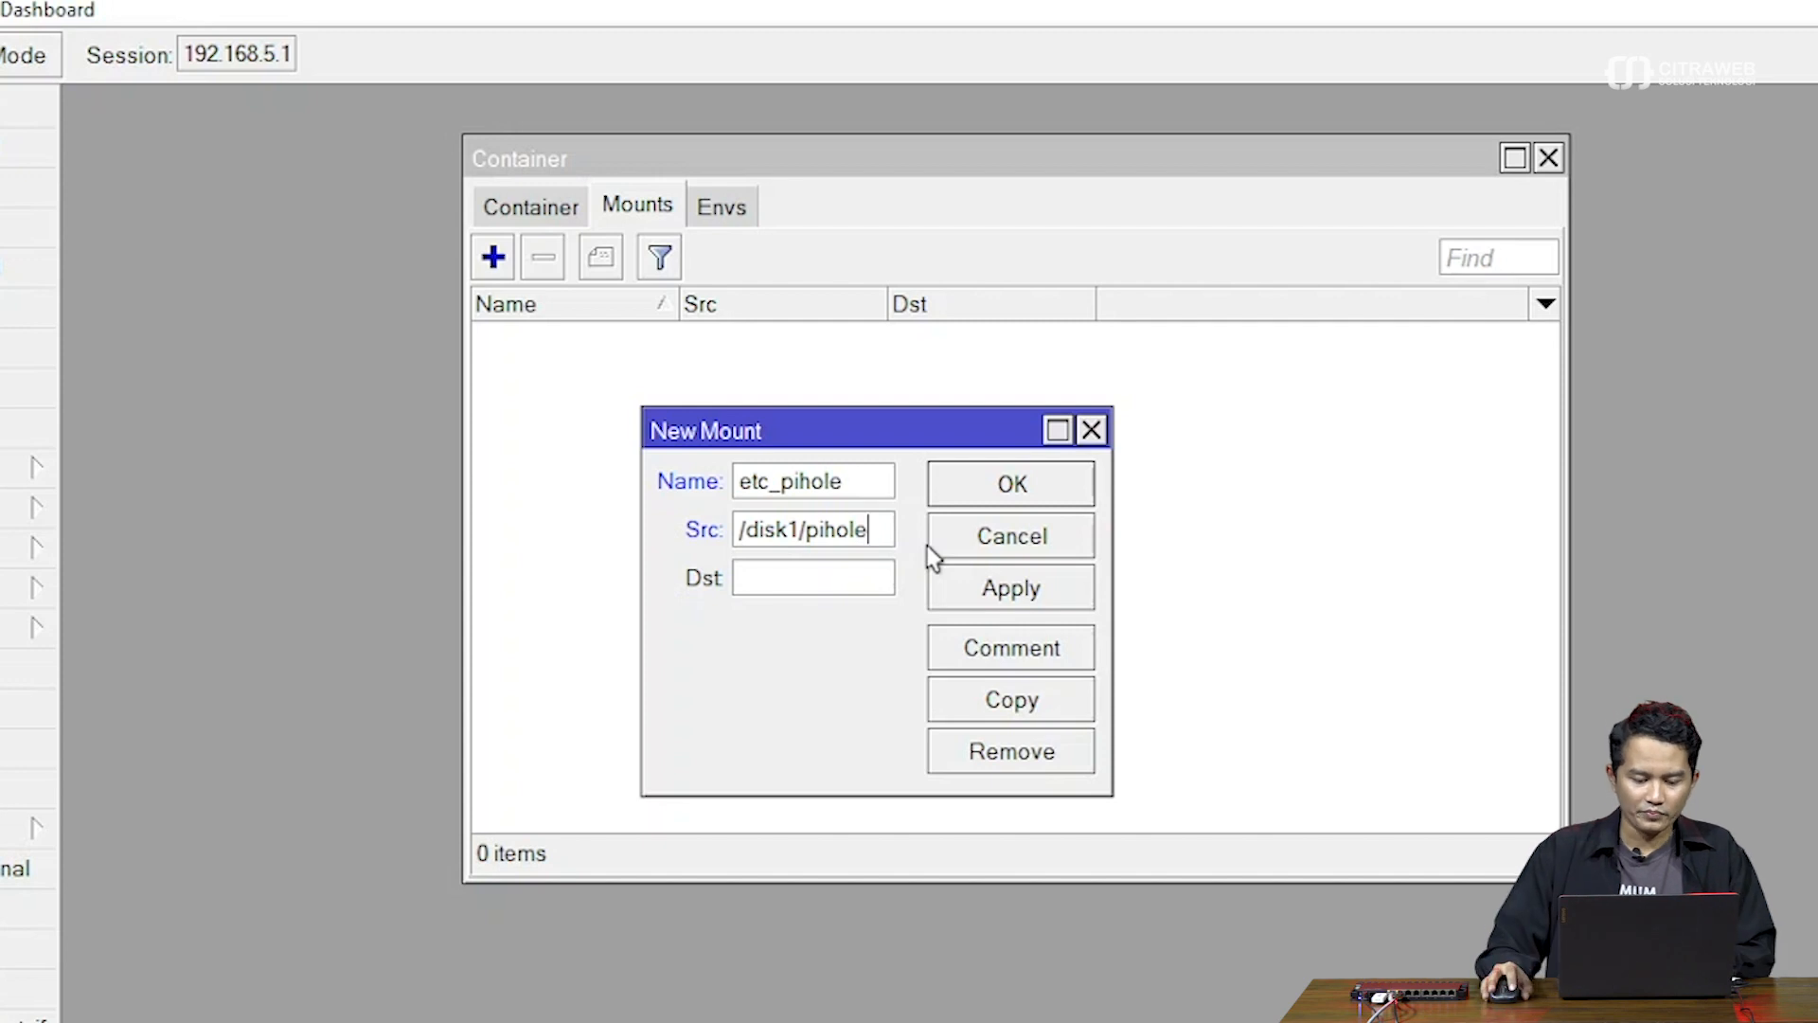
{"action": "left_click", "coordinate": [820, 576]}
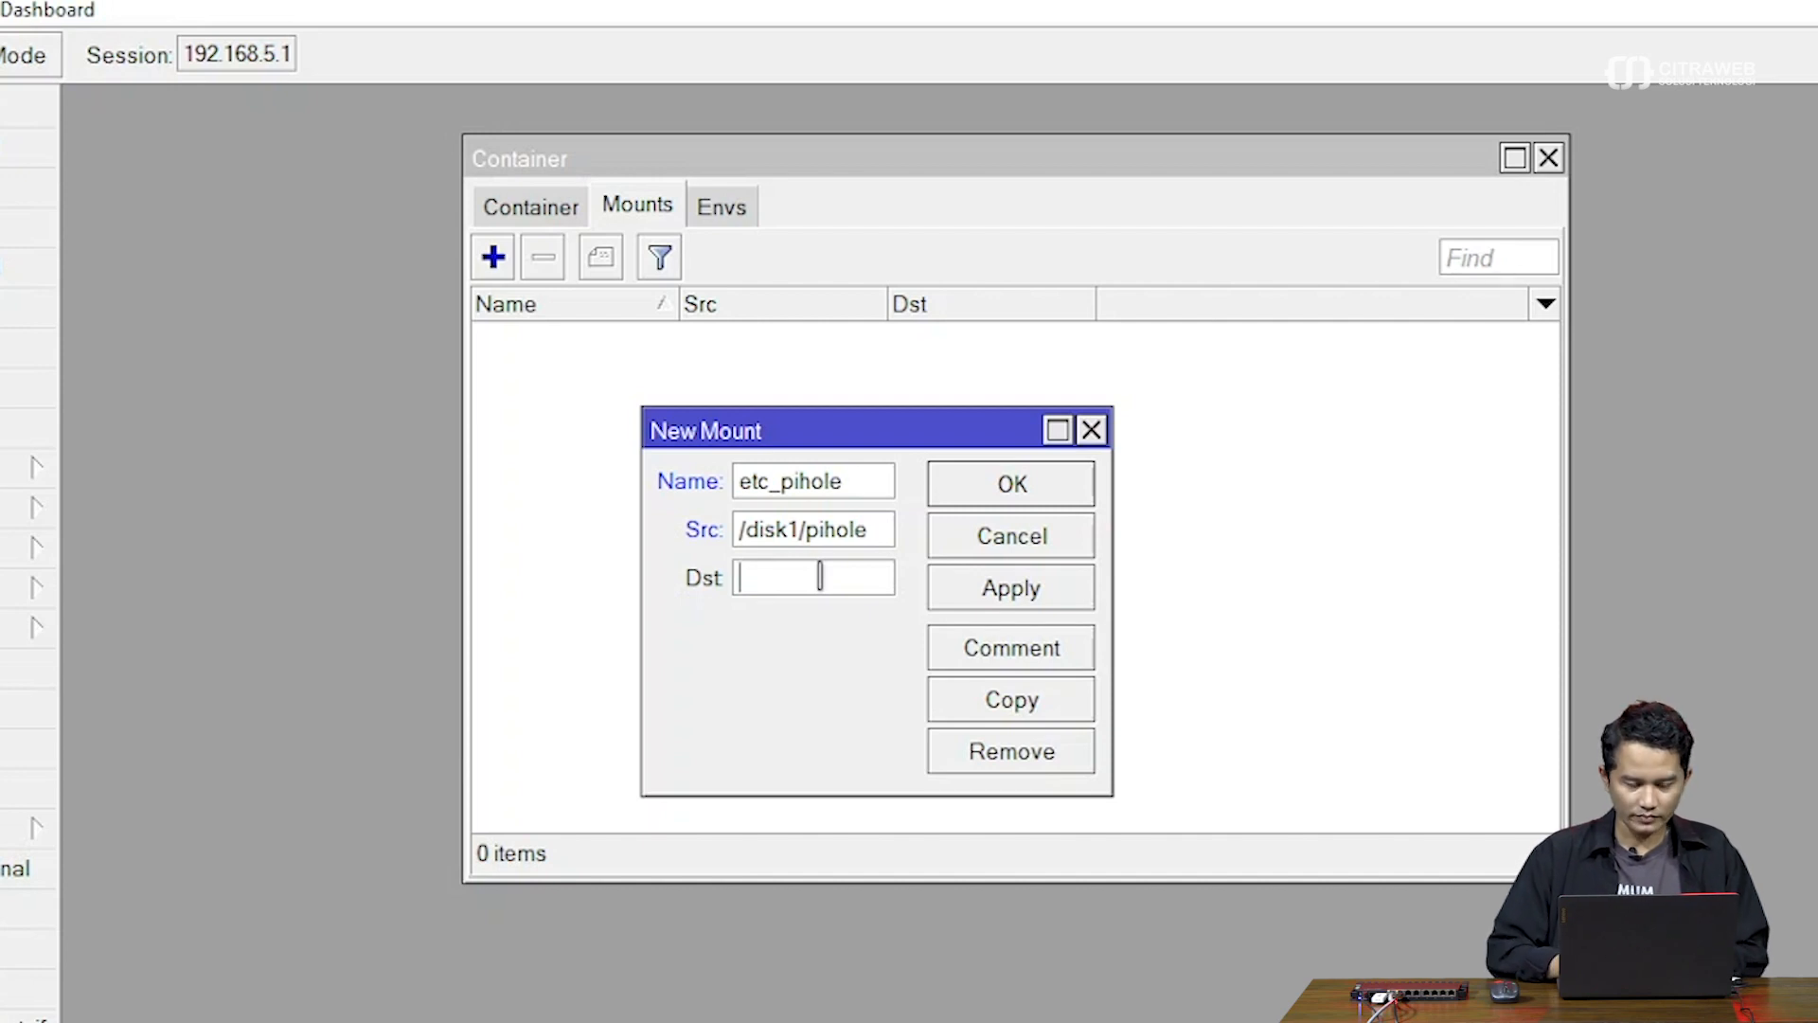
{"action": "type", "text": "/"}
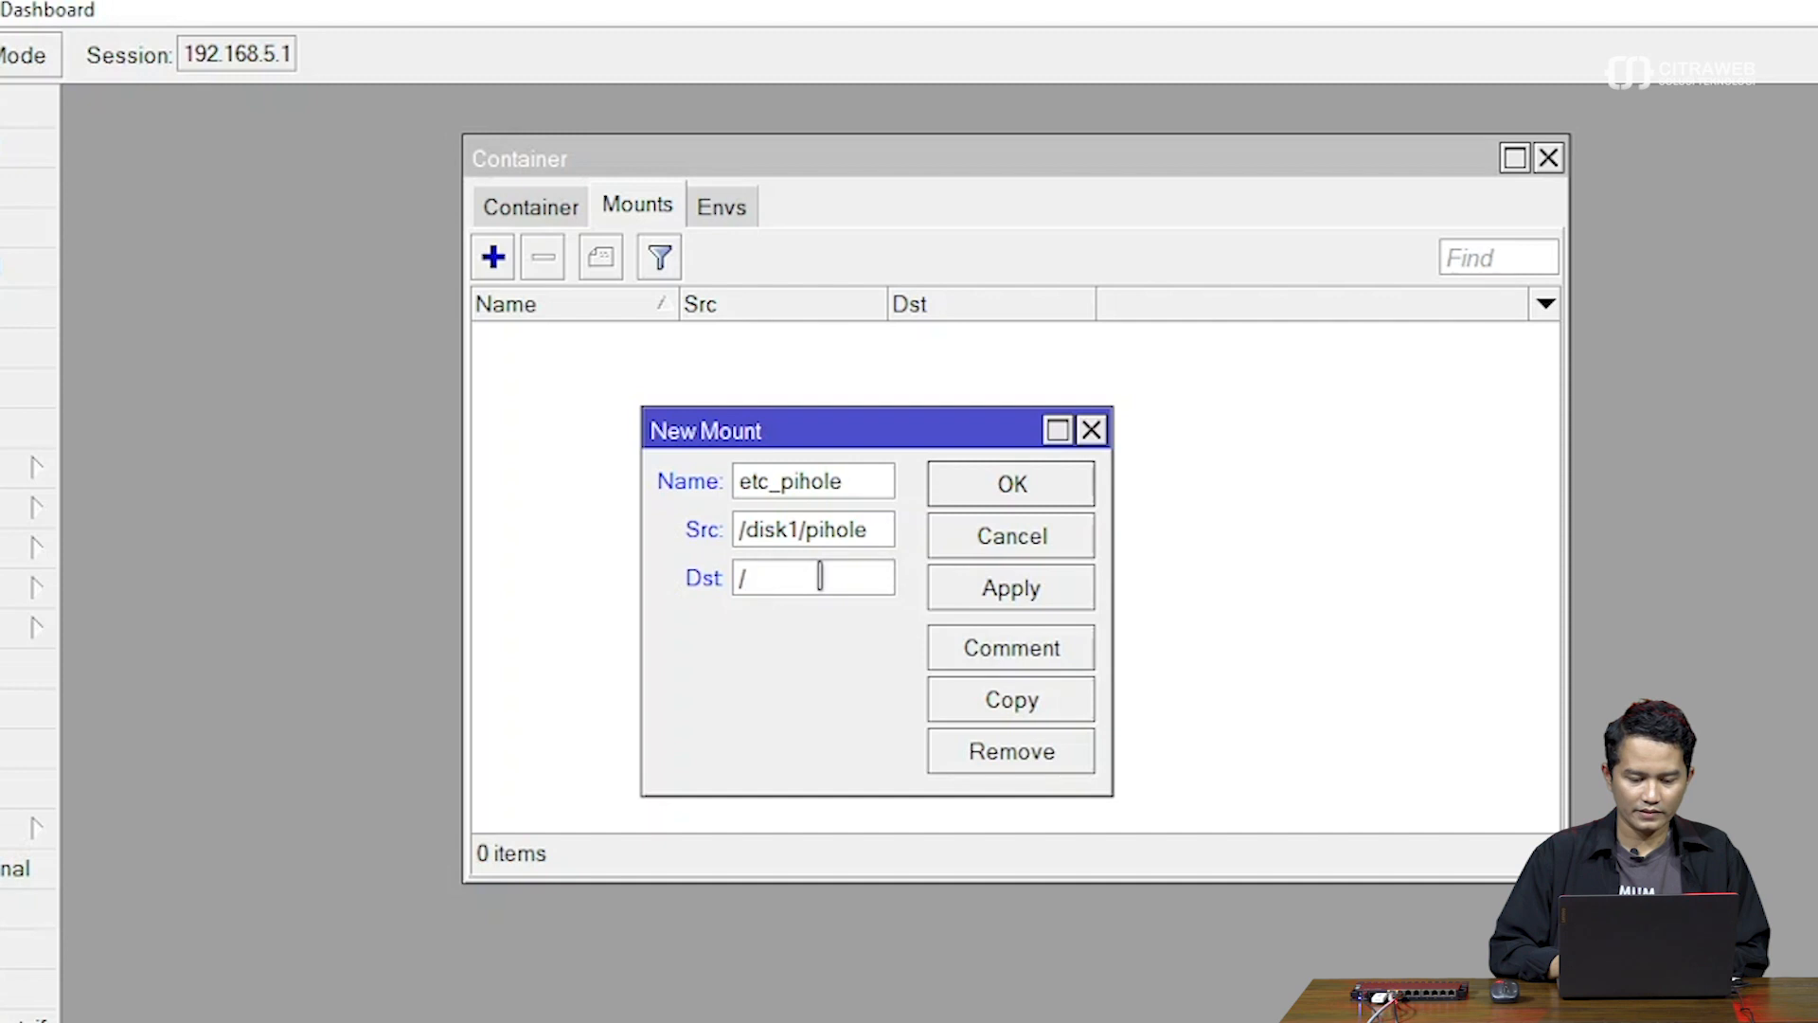
{"action": "type", "text": "etc"}
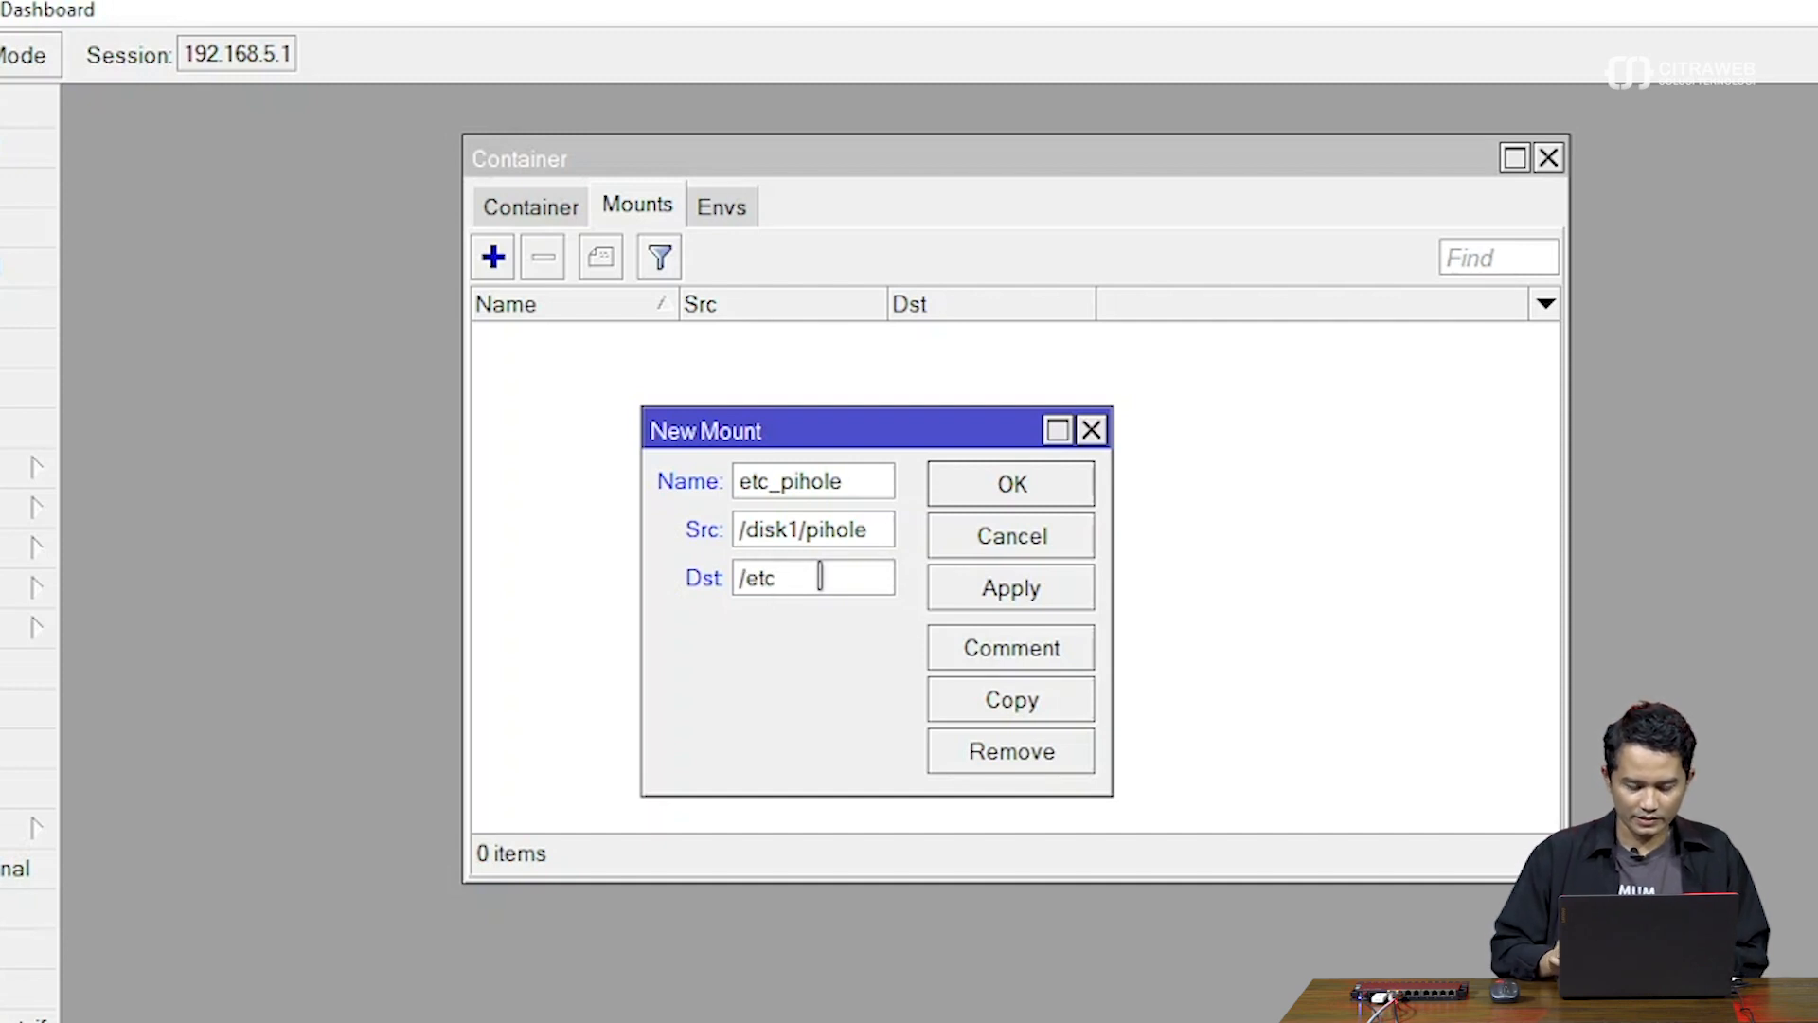
{"action": "type", "text": "/p"}
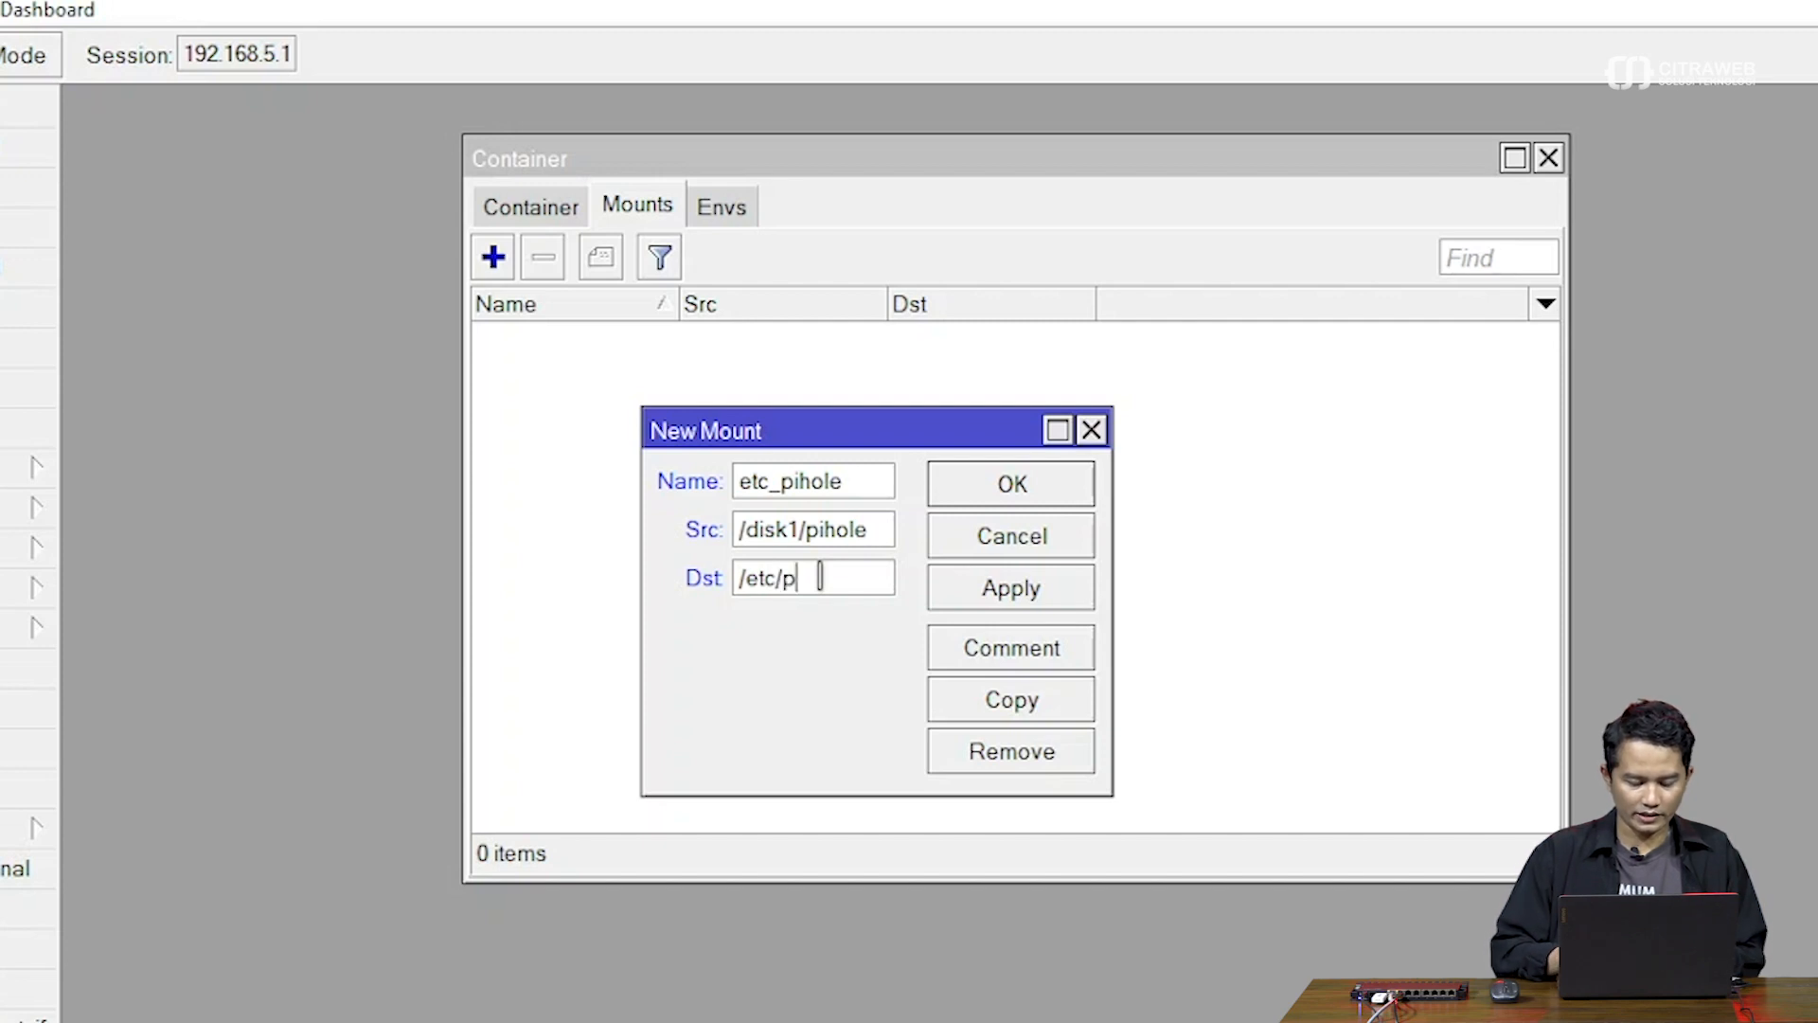
{"action": "key", "text": "alt+Tab"}
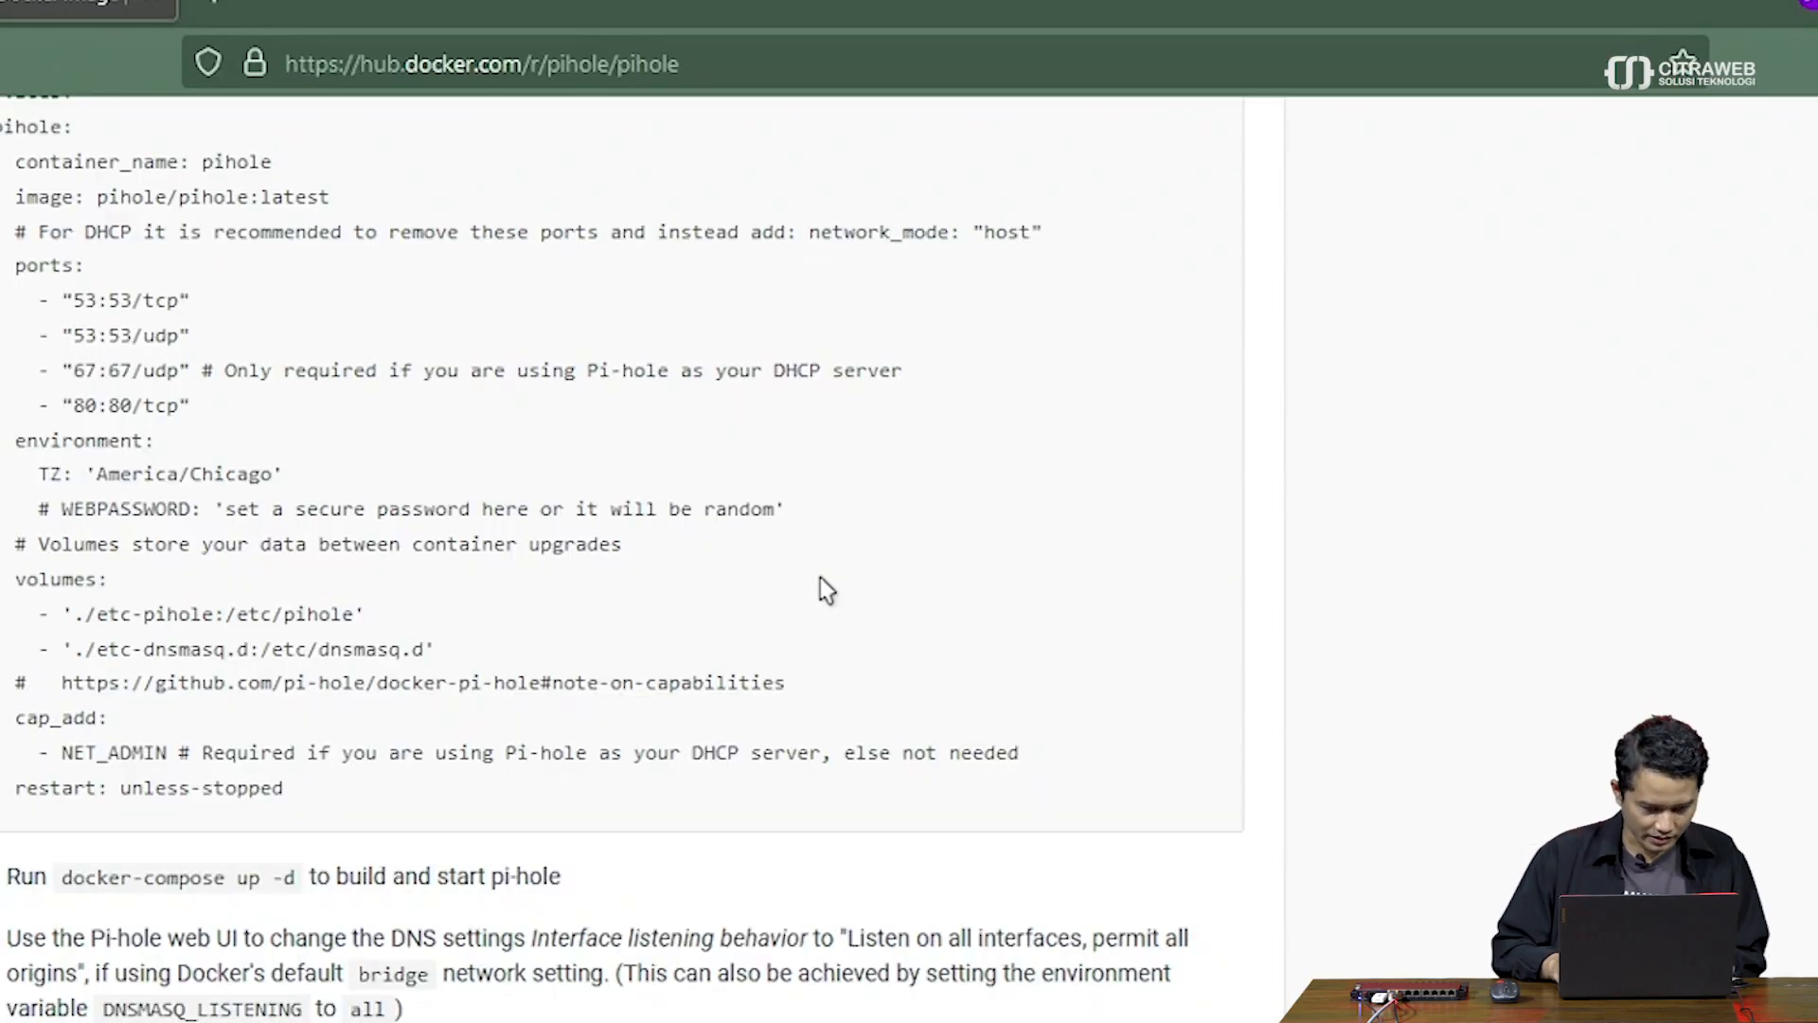
{"action": "key", "text": "alt+Tab"}
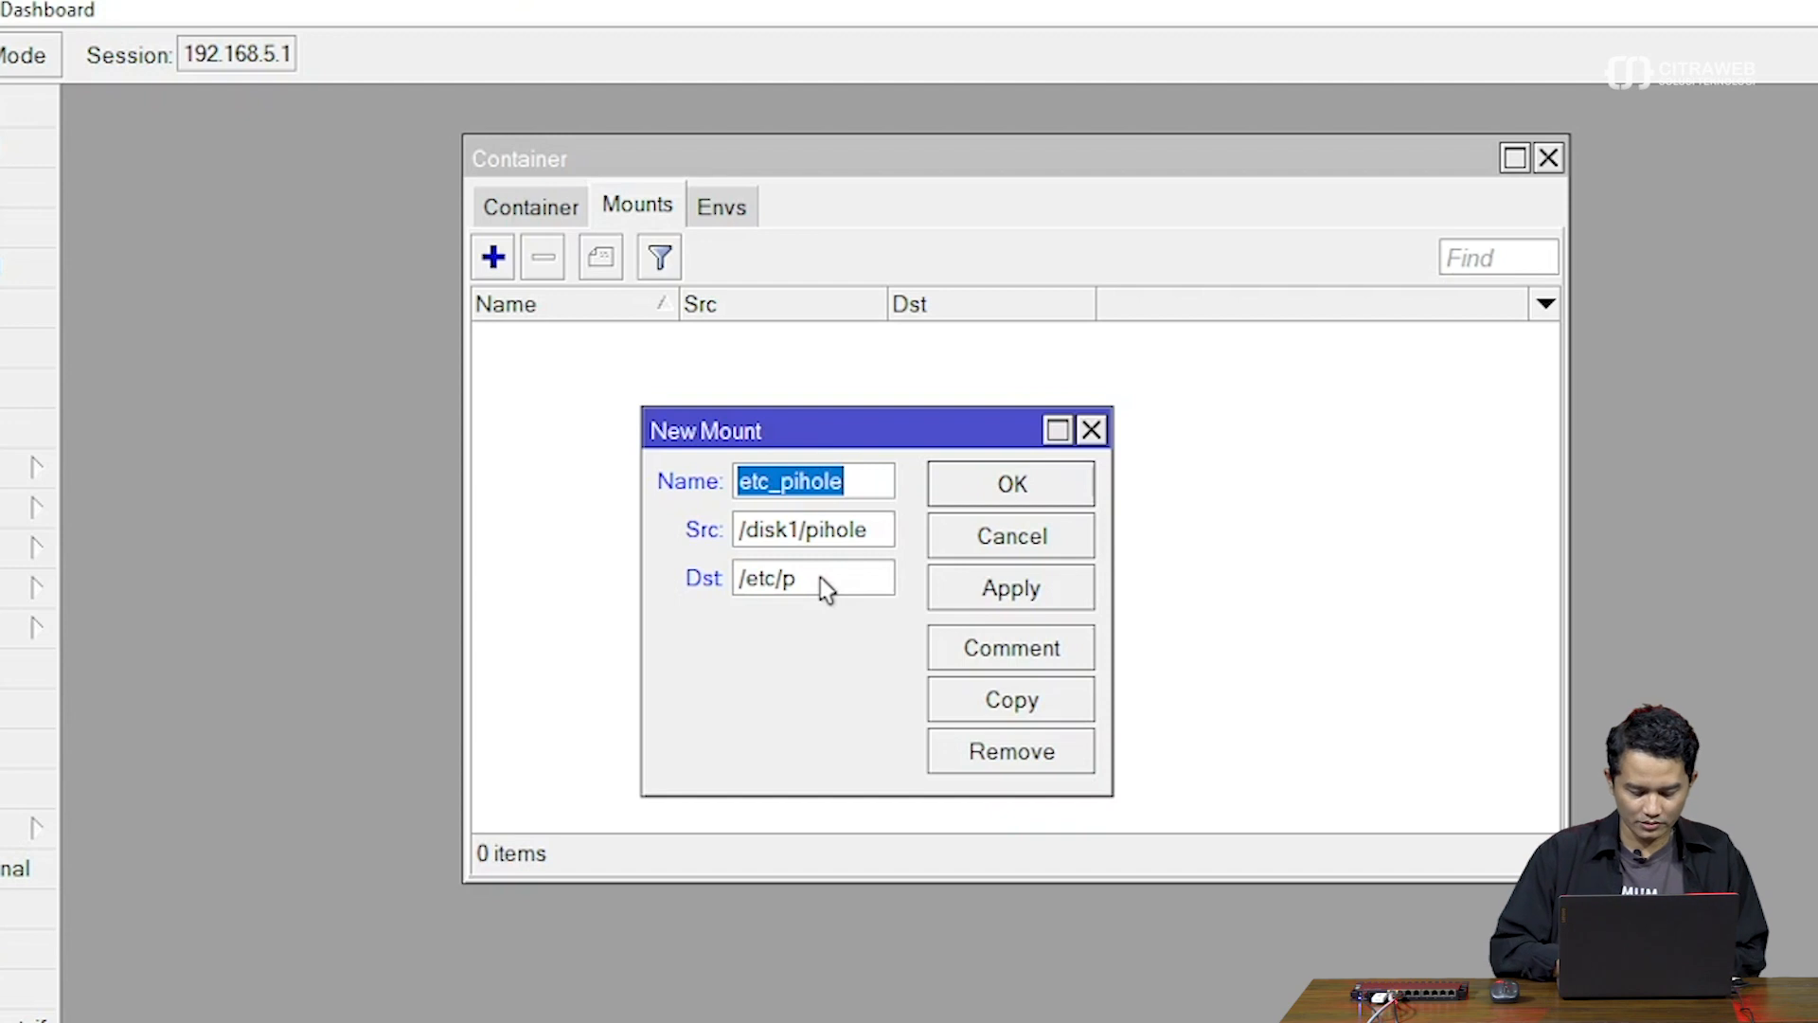
Correct the mistyped mount name to etc_pihole
{"action": "type", "text": "hole"}
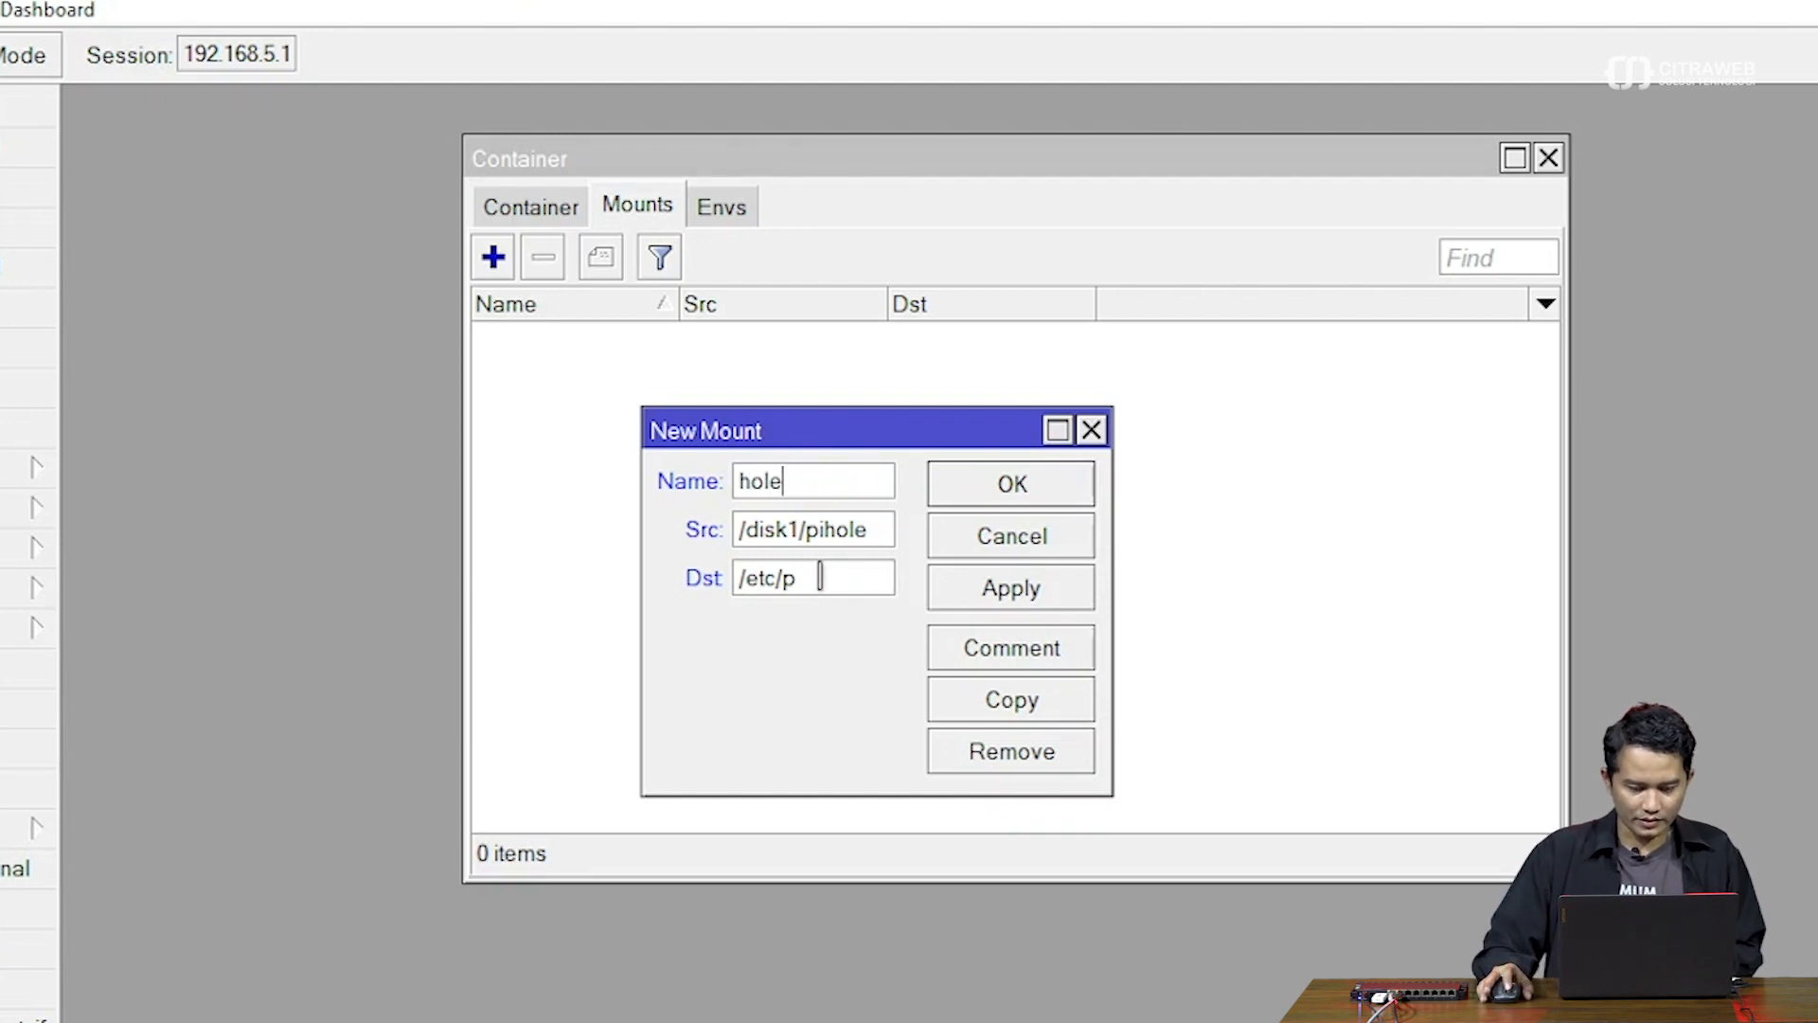
{"action": "double_click", "coordinate": [805, 485]}
{"action": "key", "text": "BackSpace"}
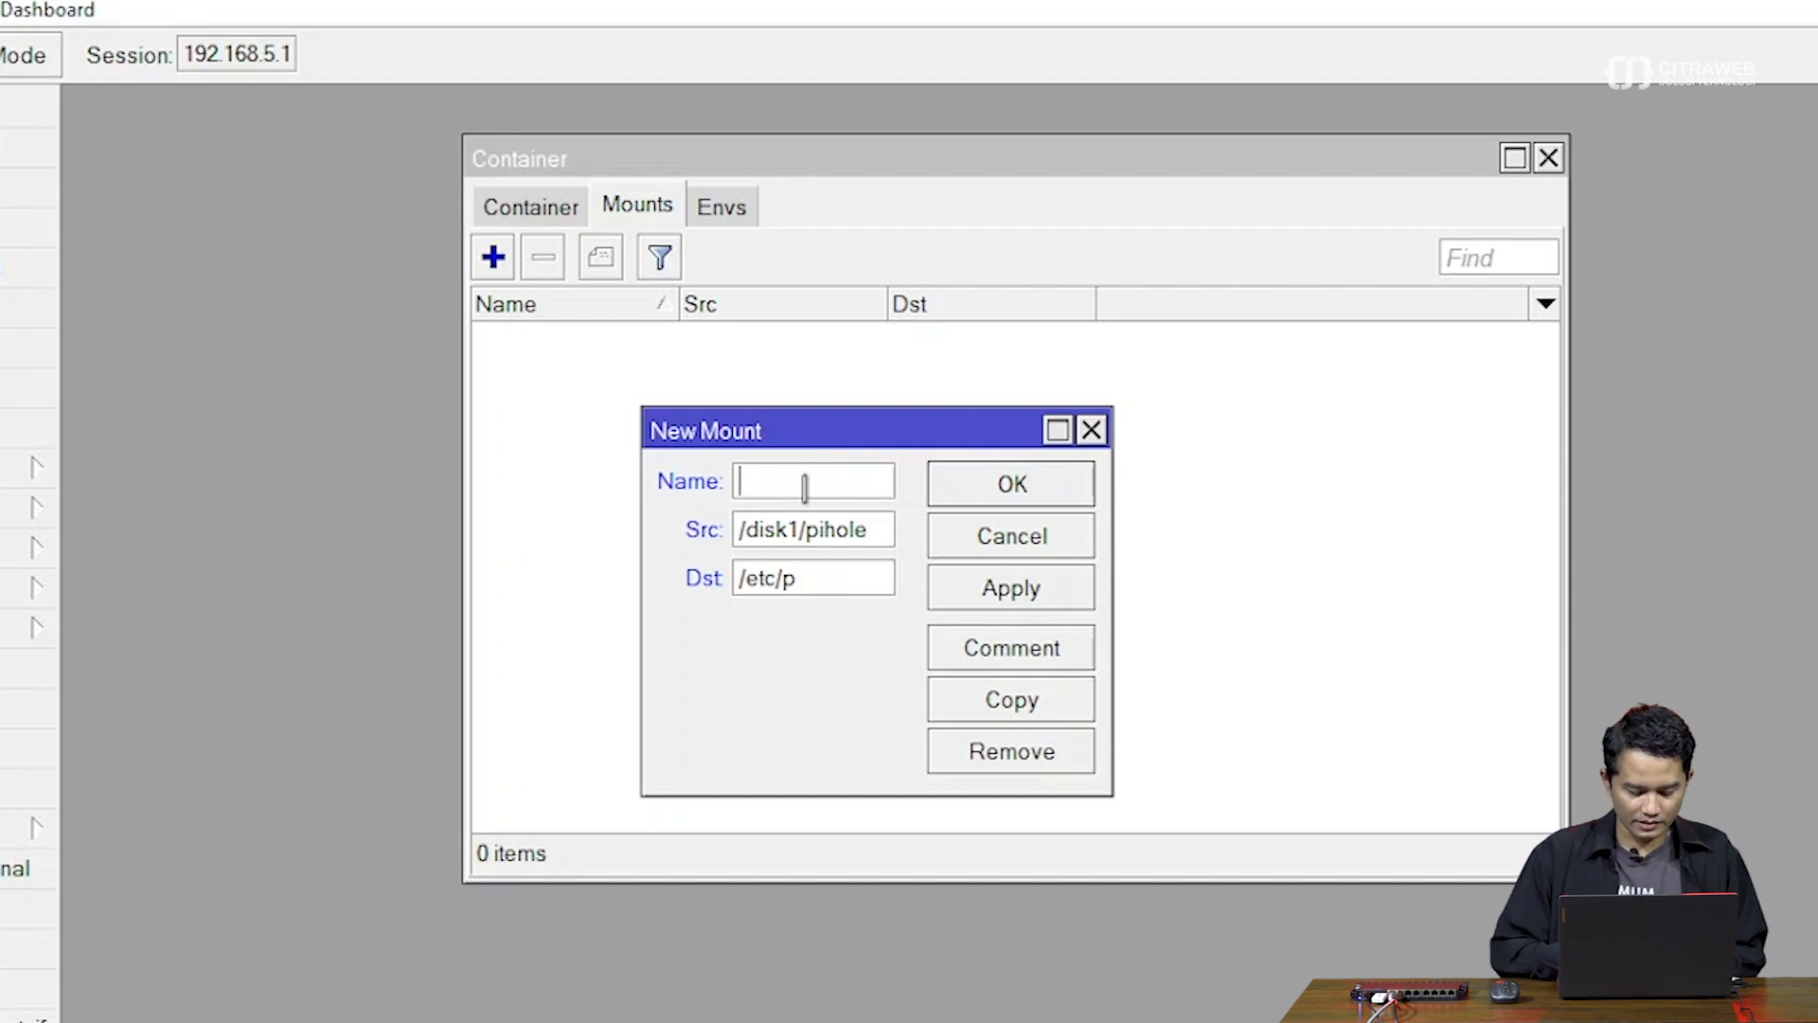
{"action": "type", "text": "etc"}
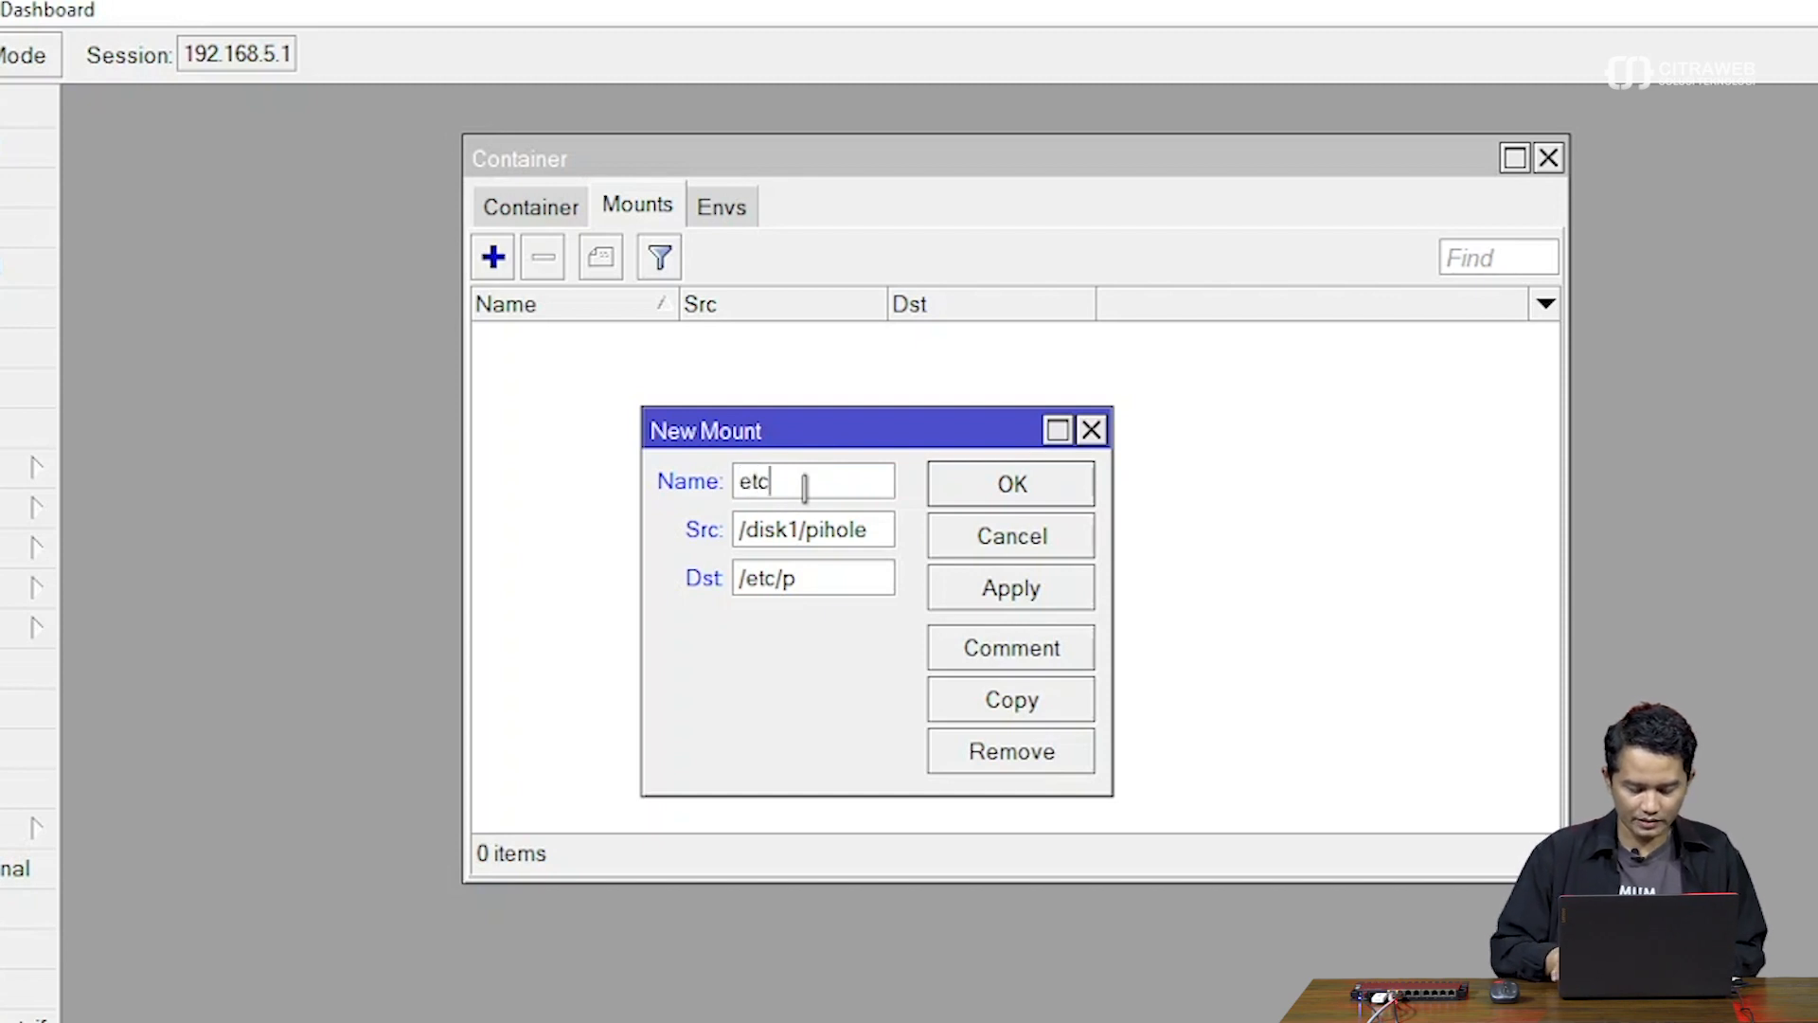
{"action": "type", "text": "_pihole"}
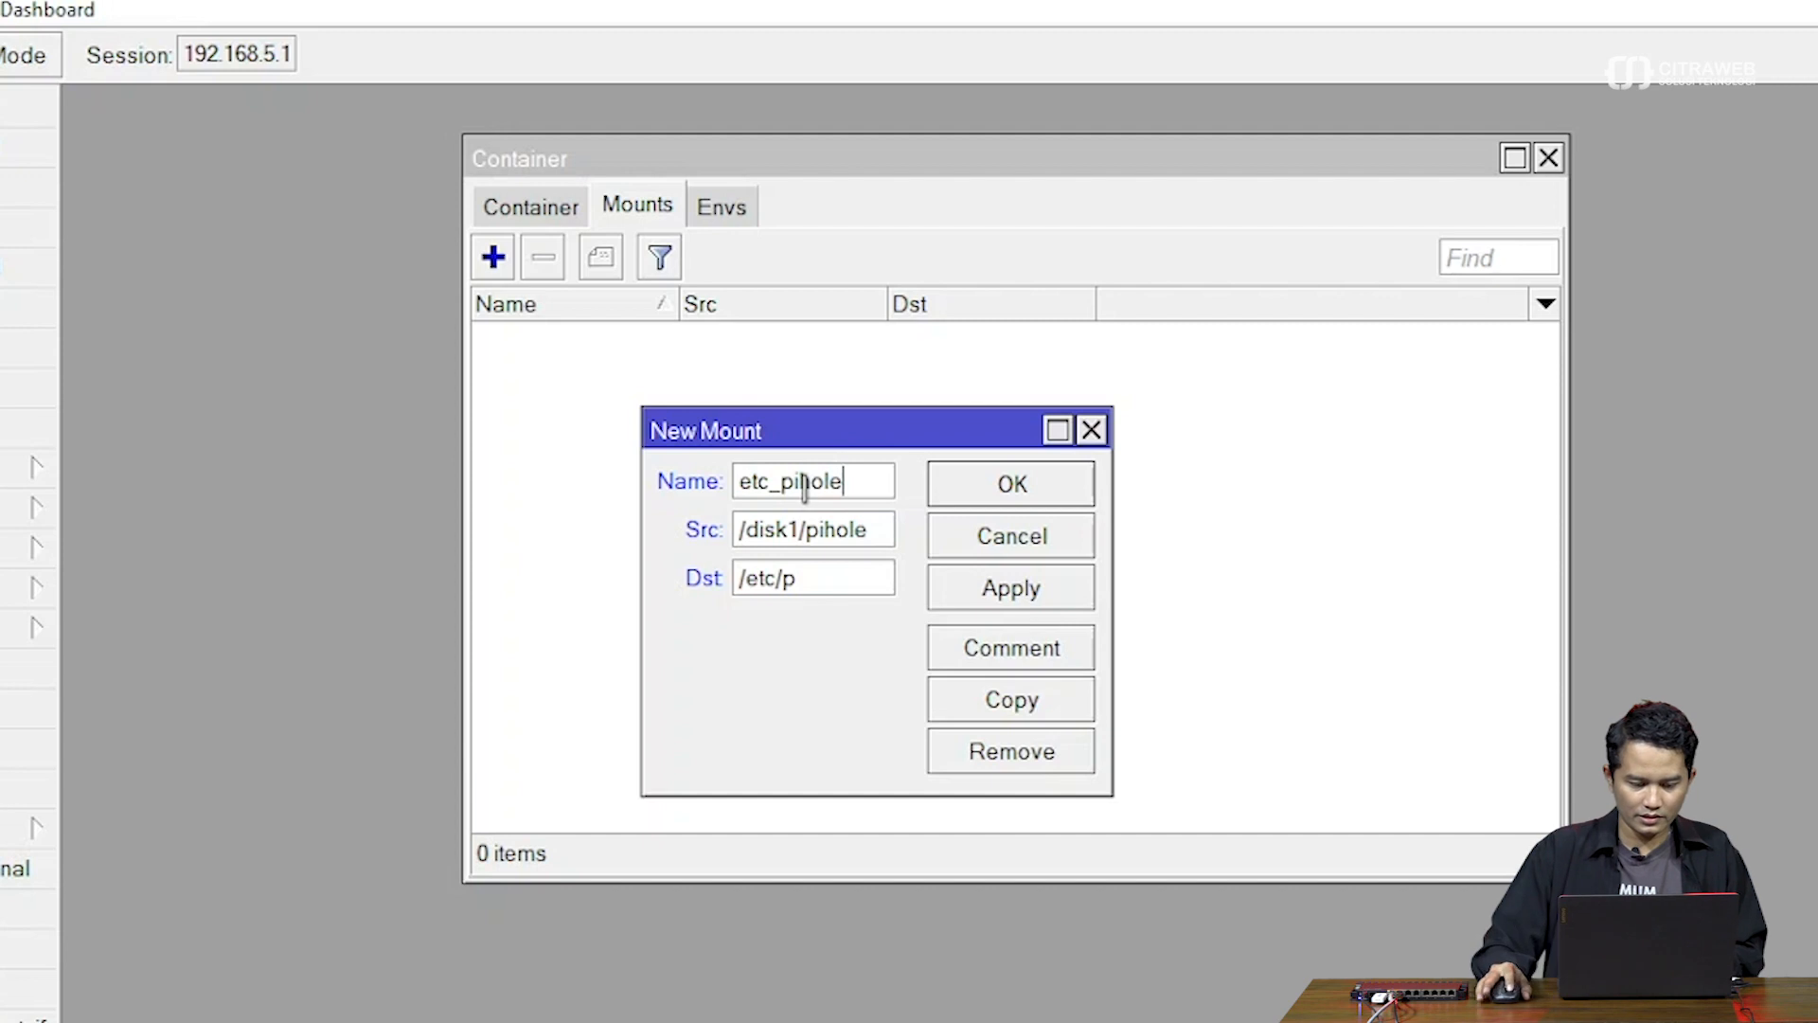
Set destination /etc/pihole and source /disk1/etc, then save the etc_pihole mount
{"action": "left_click", "coordinate": [823, 576]}
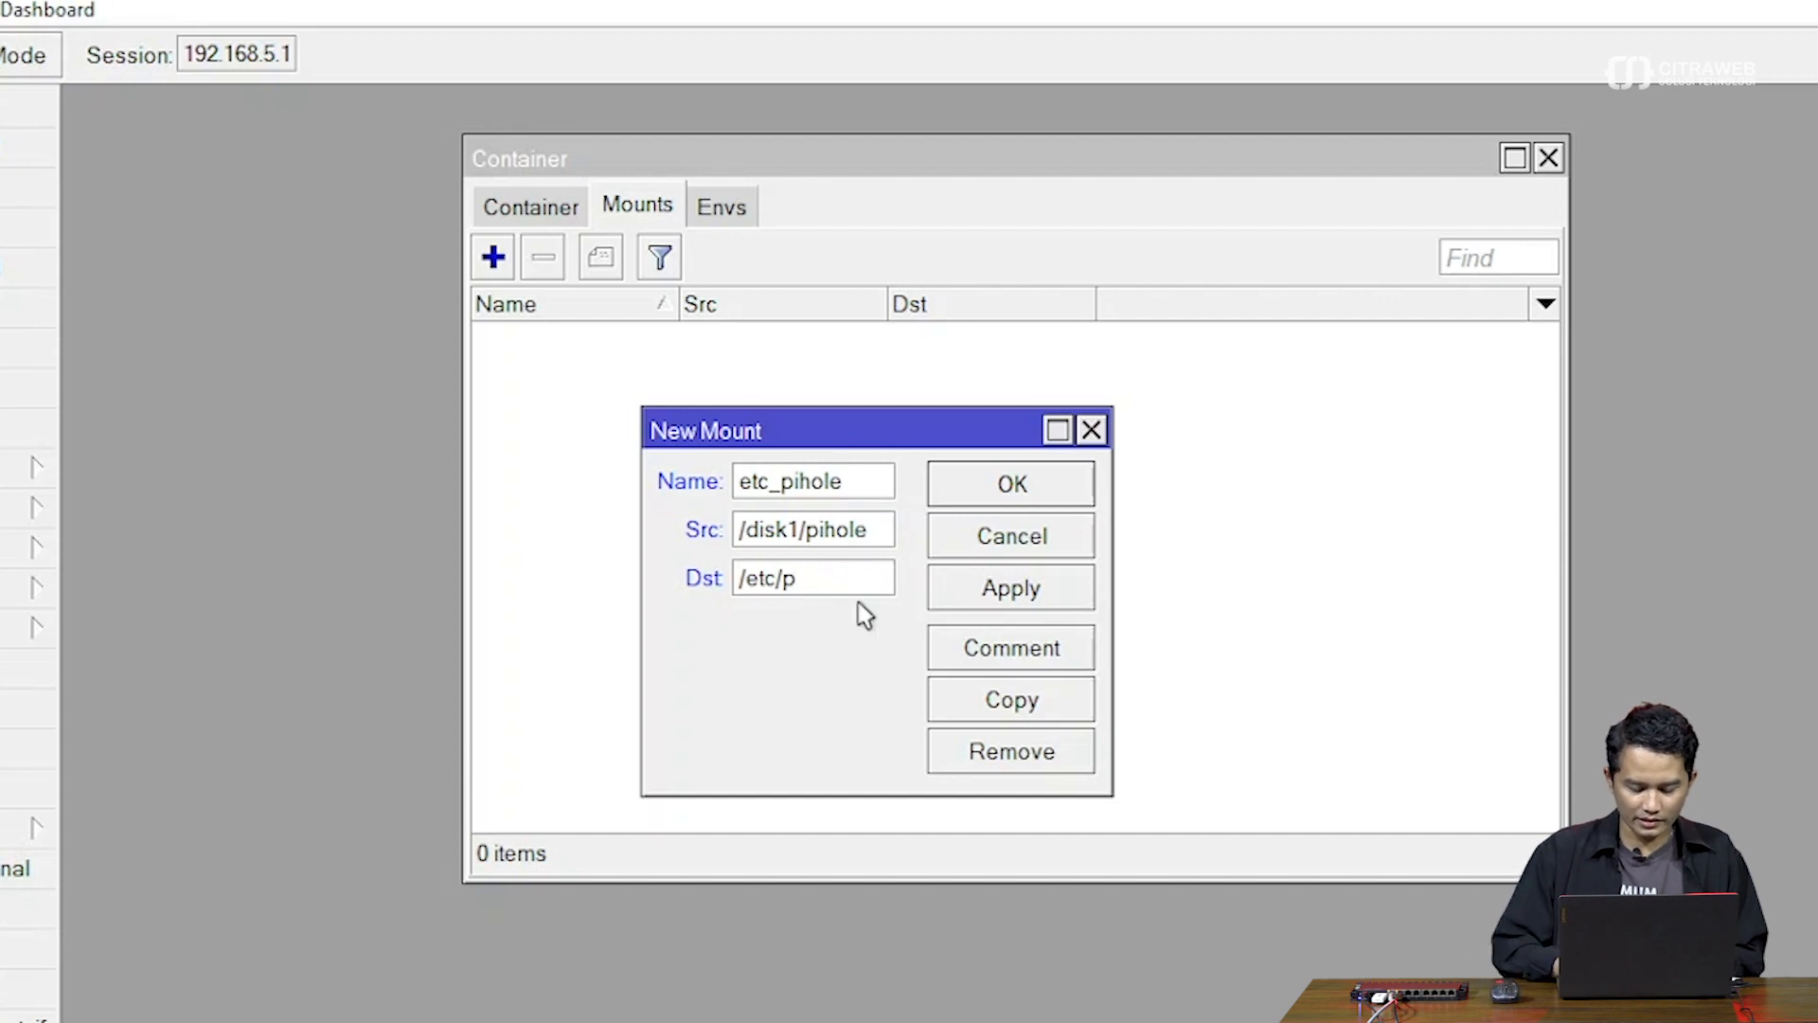
{"action": "type", "text": "/etc/piphole"}
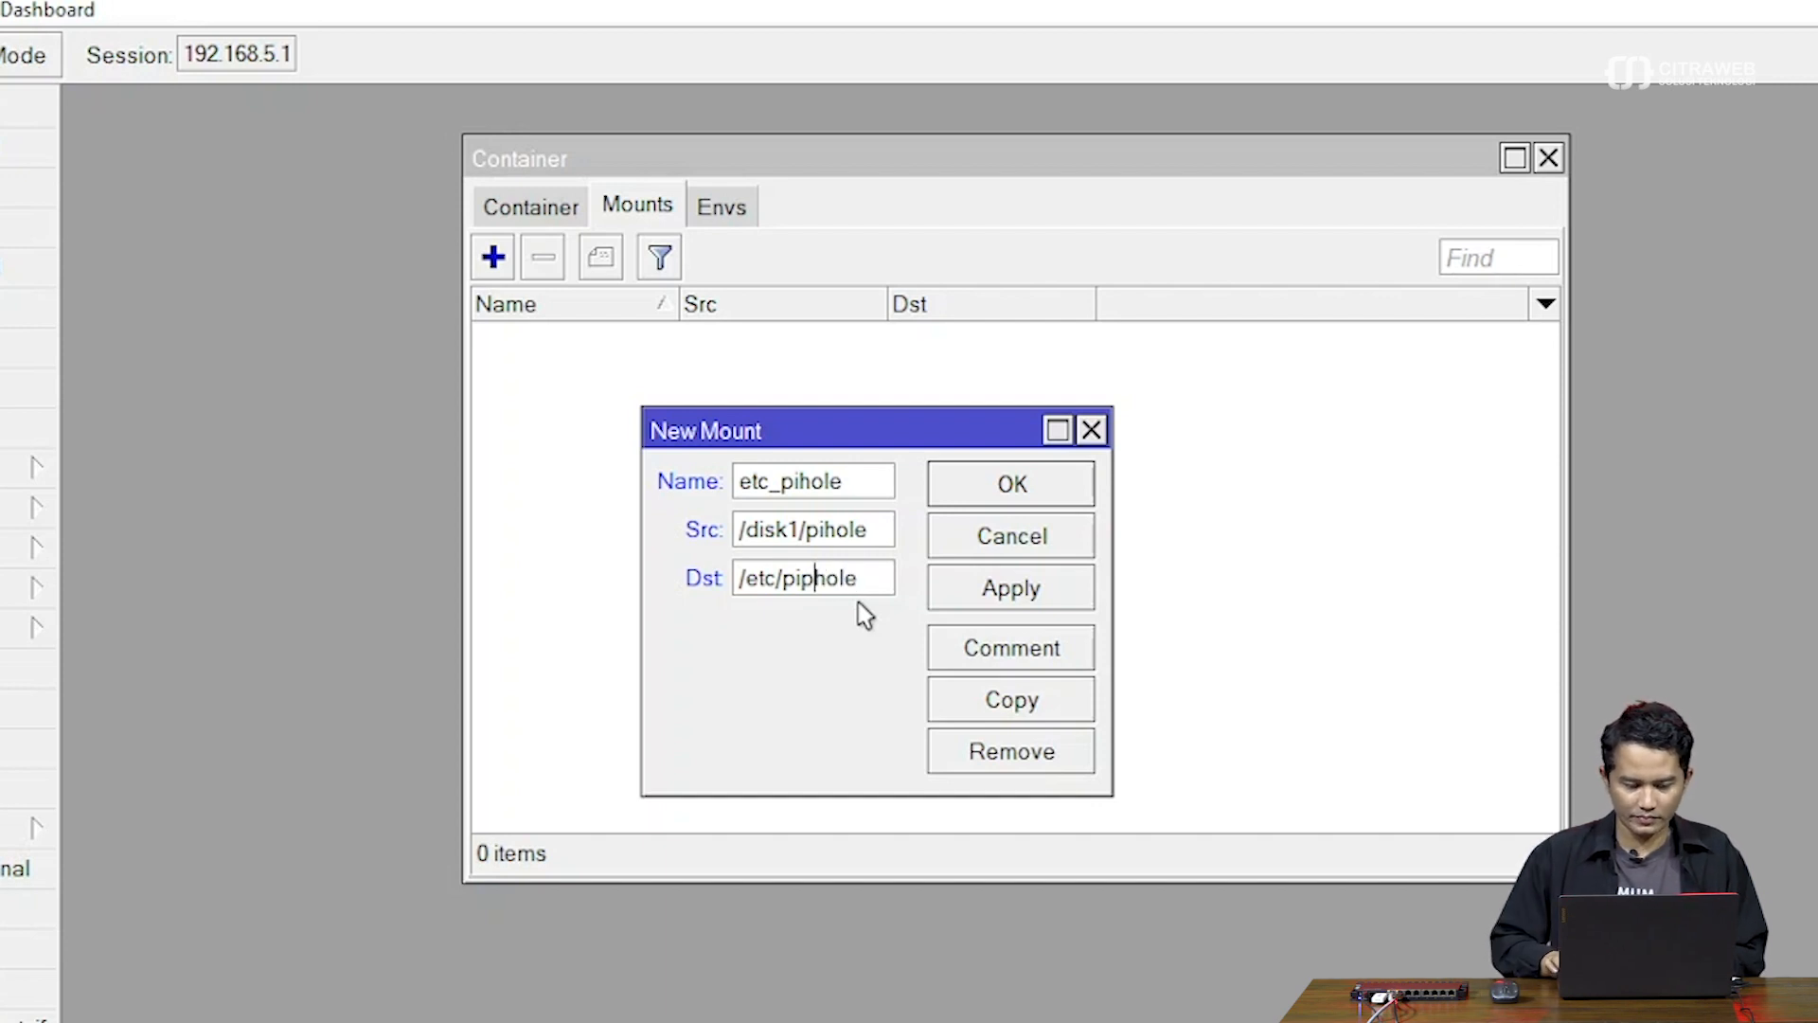
{"action": "key", "text": "BackSpace"}
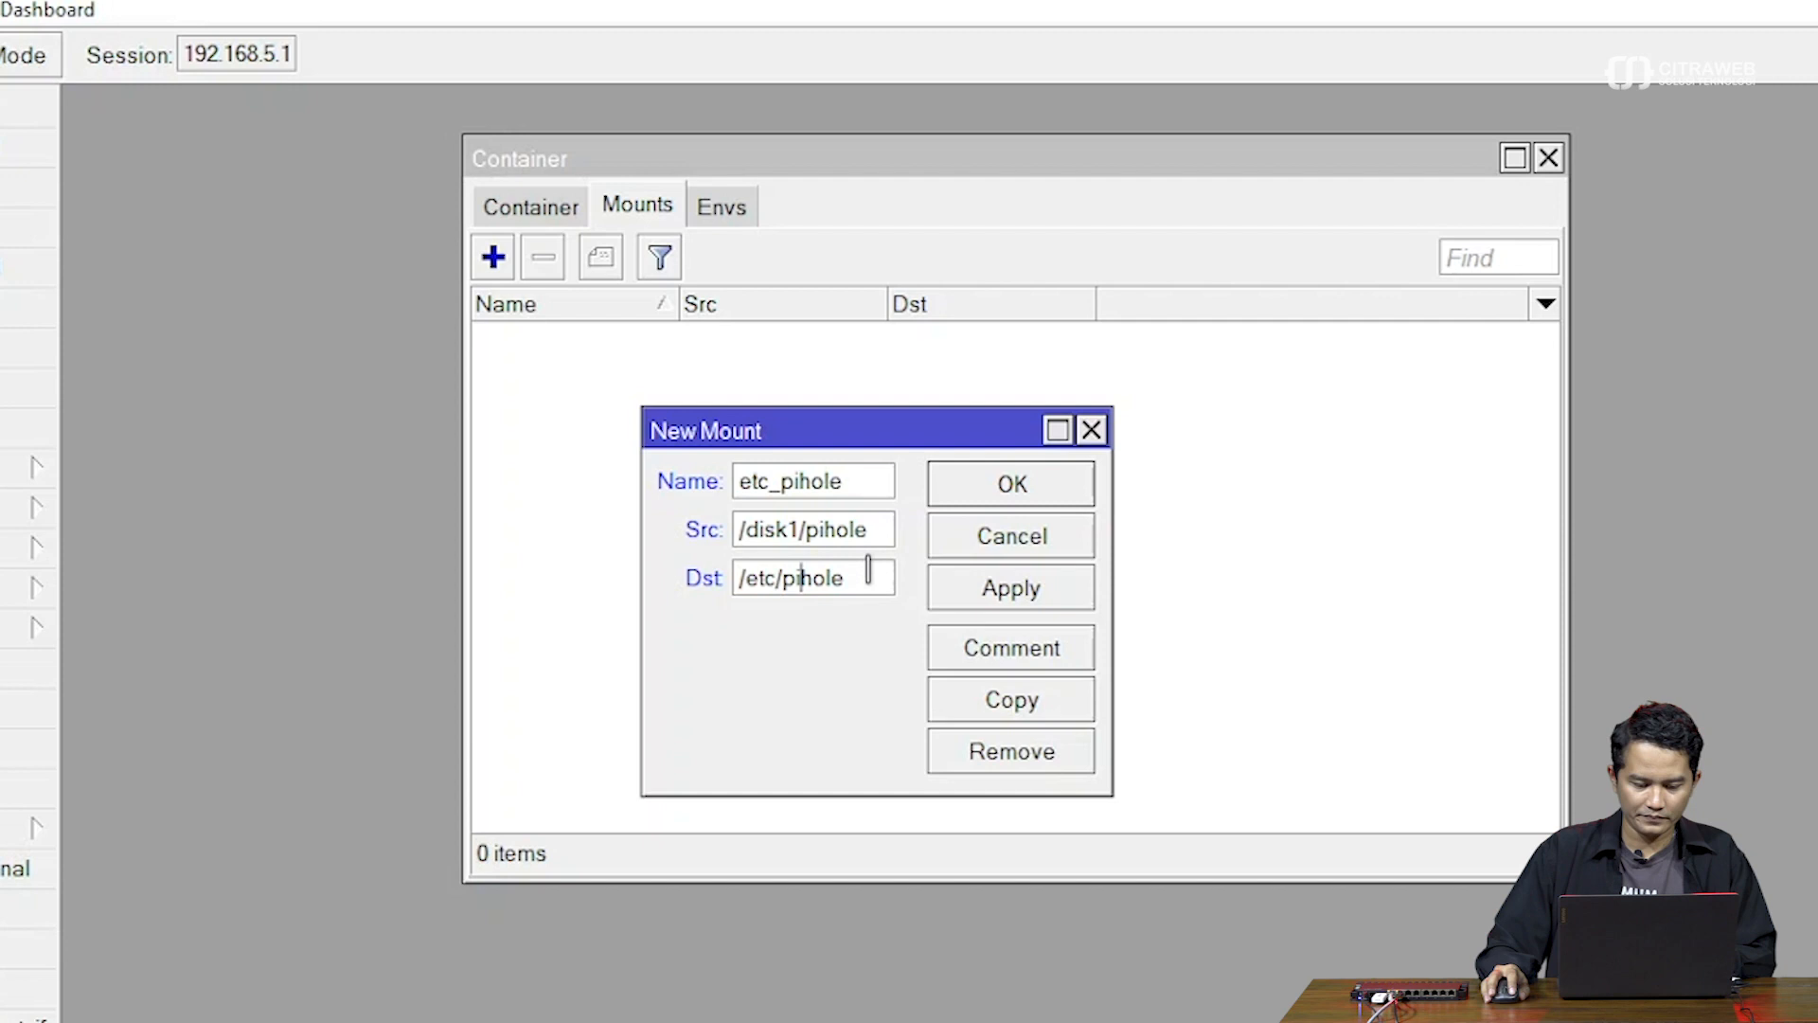
{"action": "left_click", "coordinate": [869, 527]}
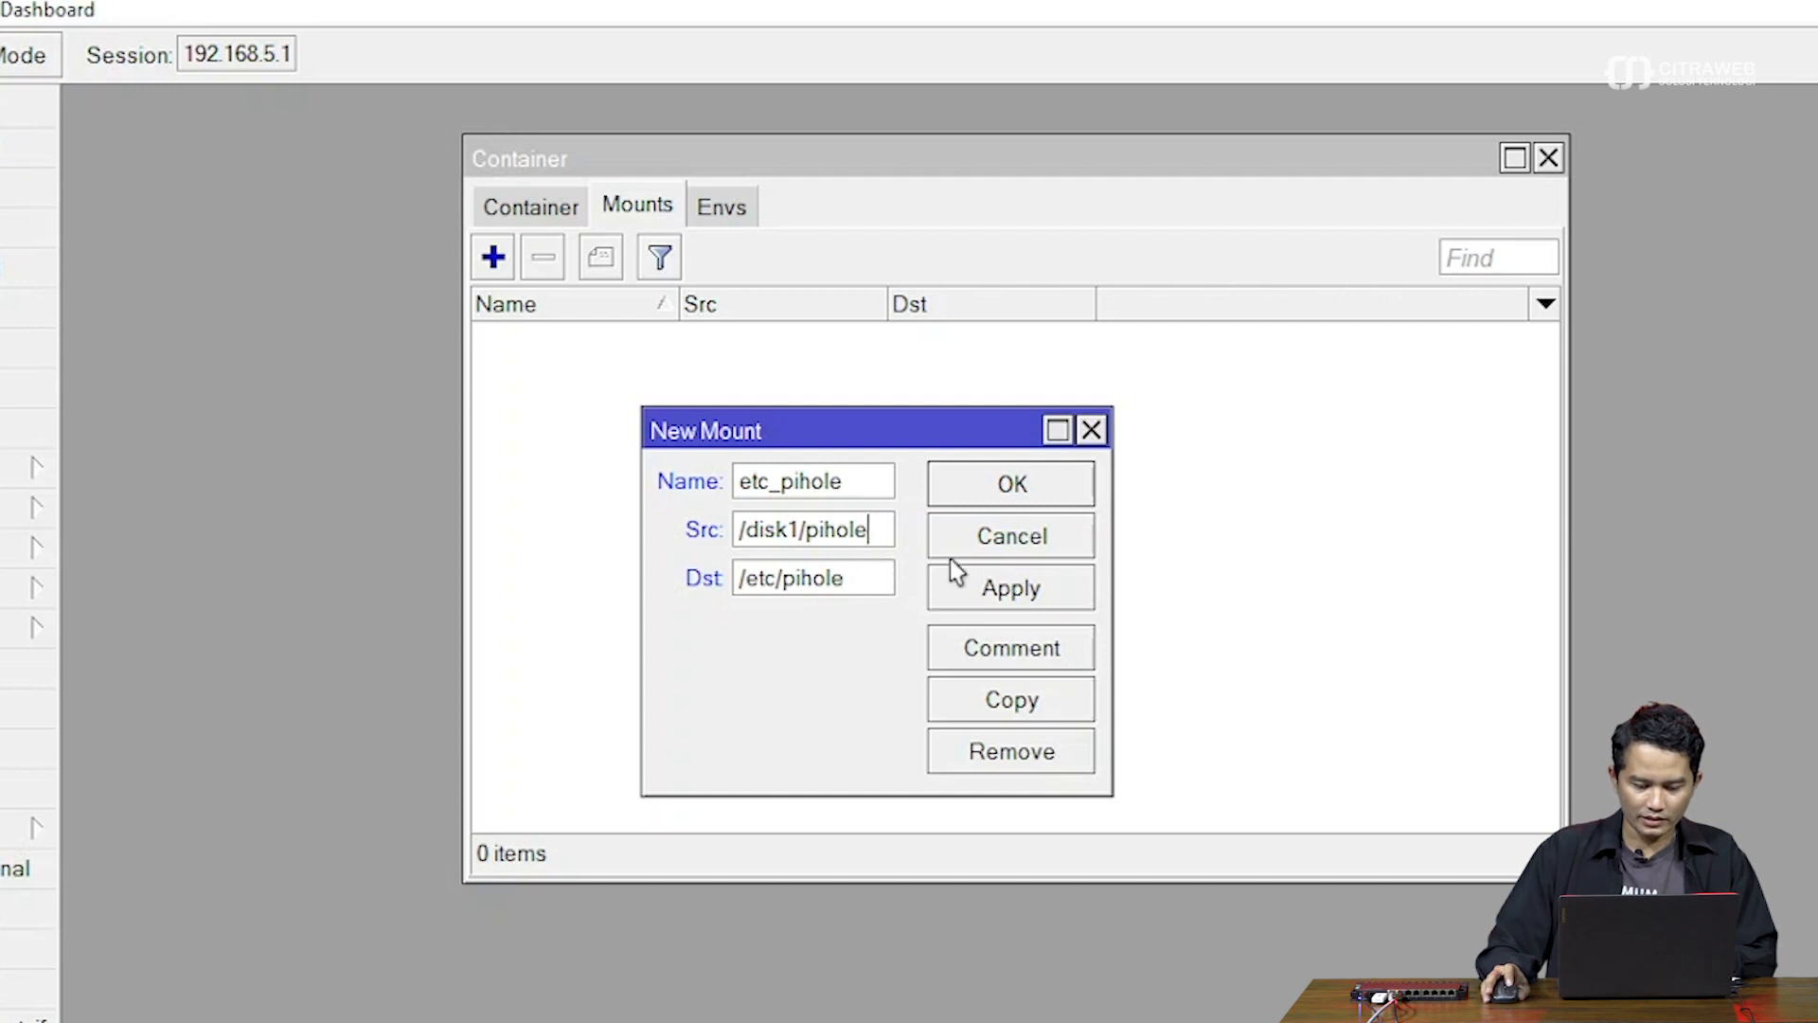
{"action": "key", "text": "BackSpace"}
{"action": "key", "text": "BackSpace"}
{"action": "key", "text": "BackSpace"}
{"action": "key", "text": "BackSpace"}
{"action": "key", "text": "BackSpace"}
{"action": "key", "text": "BackSpace"}
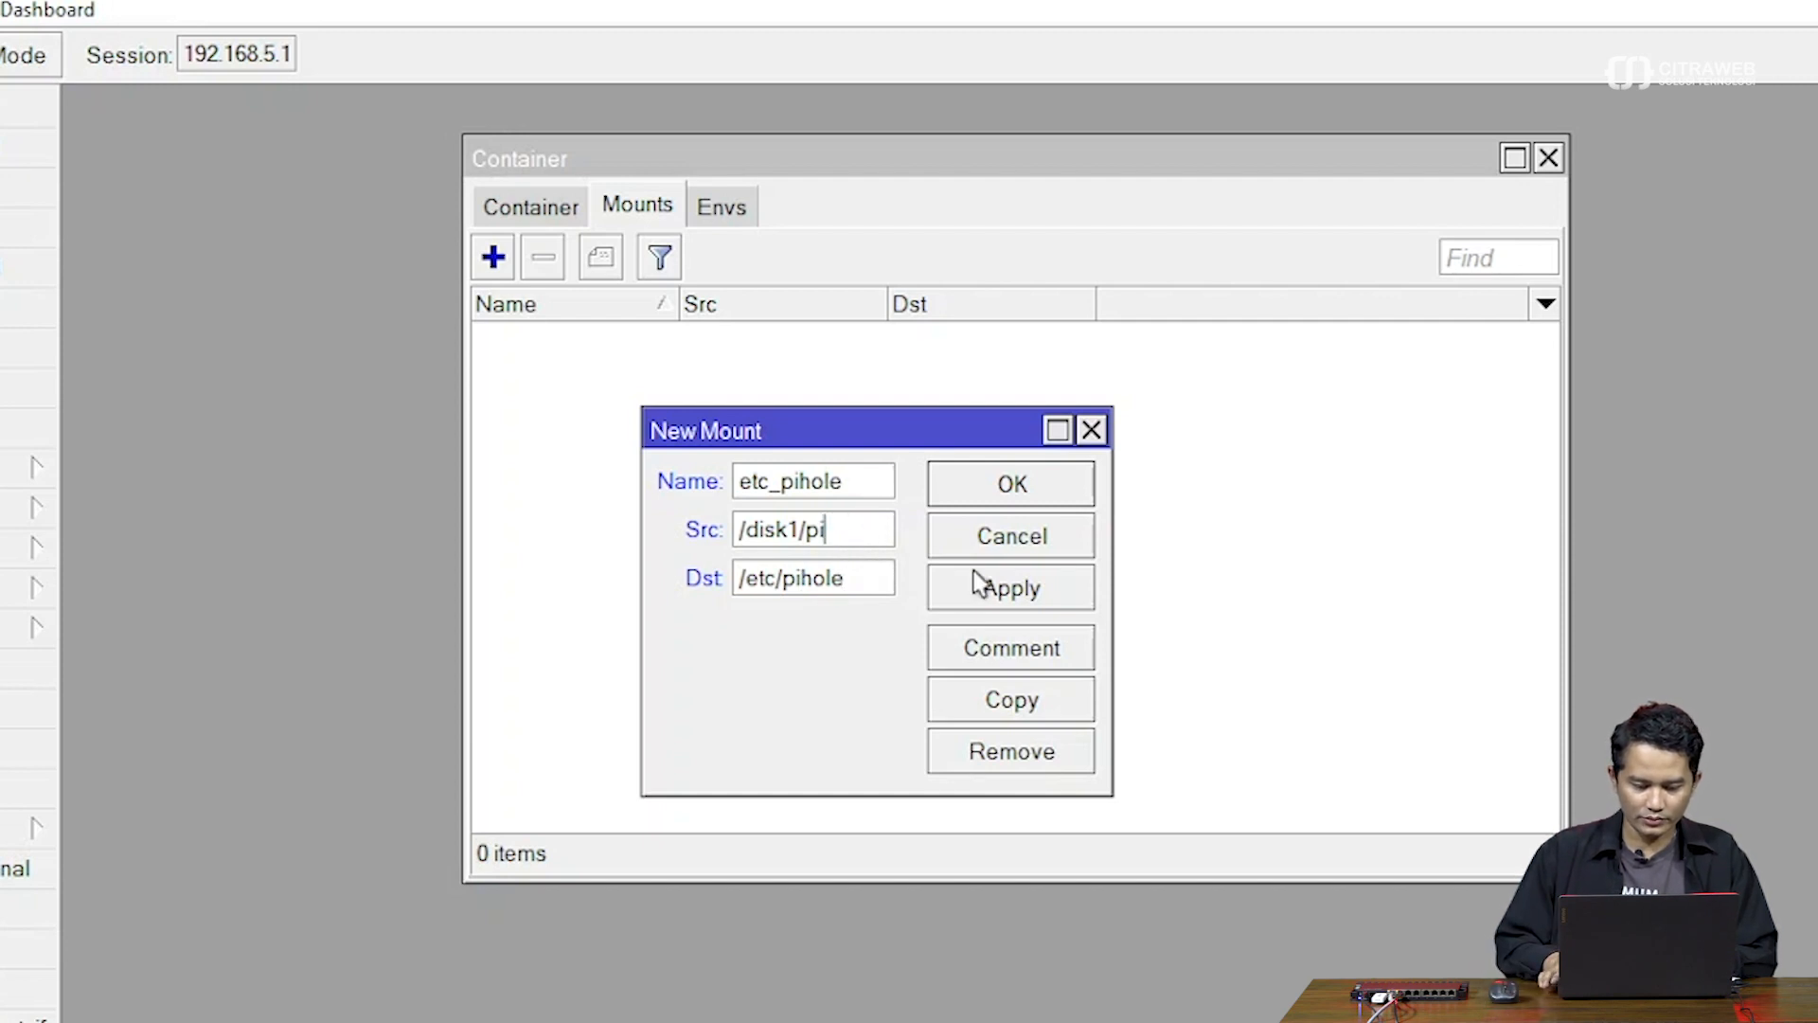
{"action": "type", "text": "etc"}
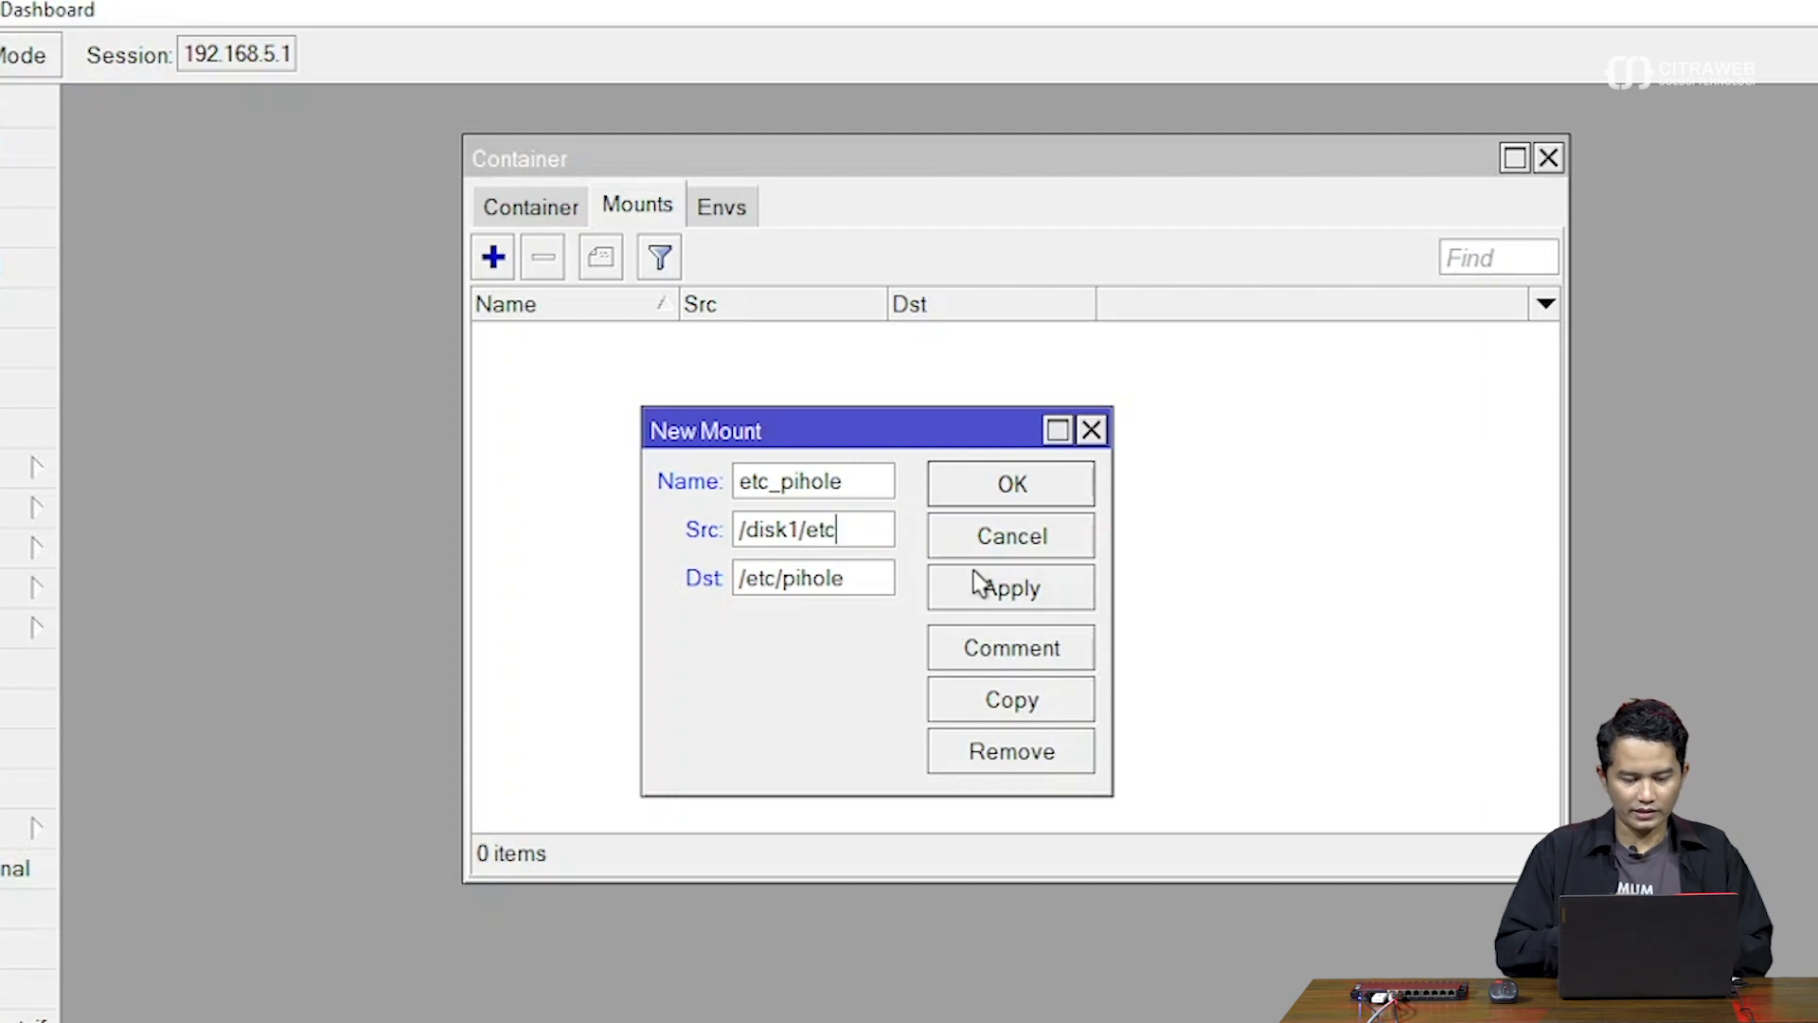
{"action": "left_click_drag", "start_coordinate": [1108, 794], "coordinate": [1243, 814]}
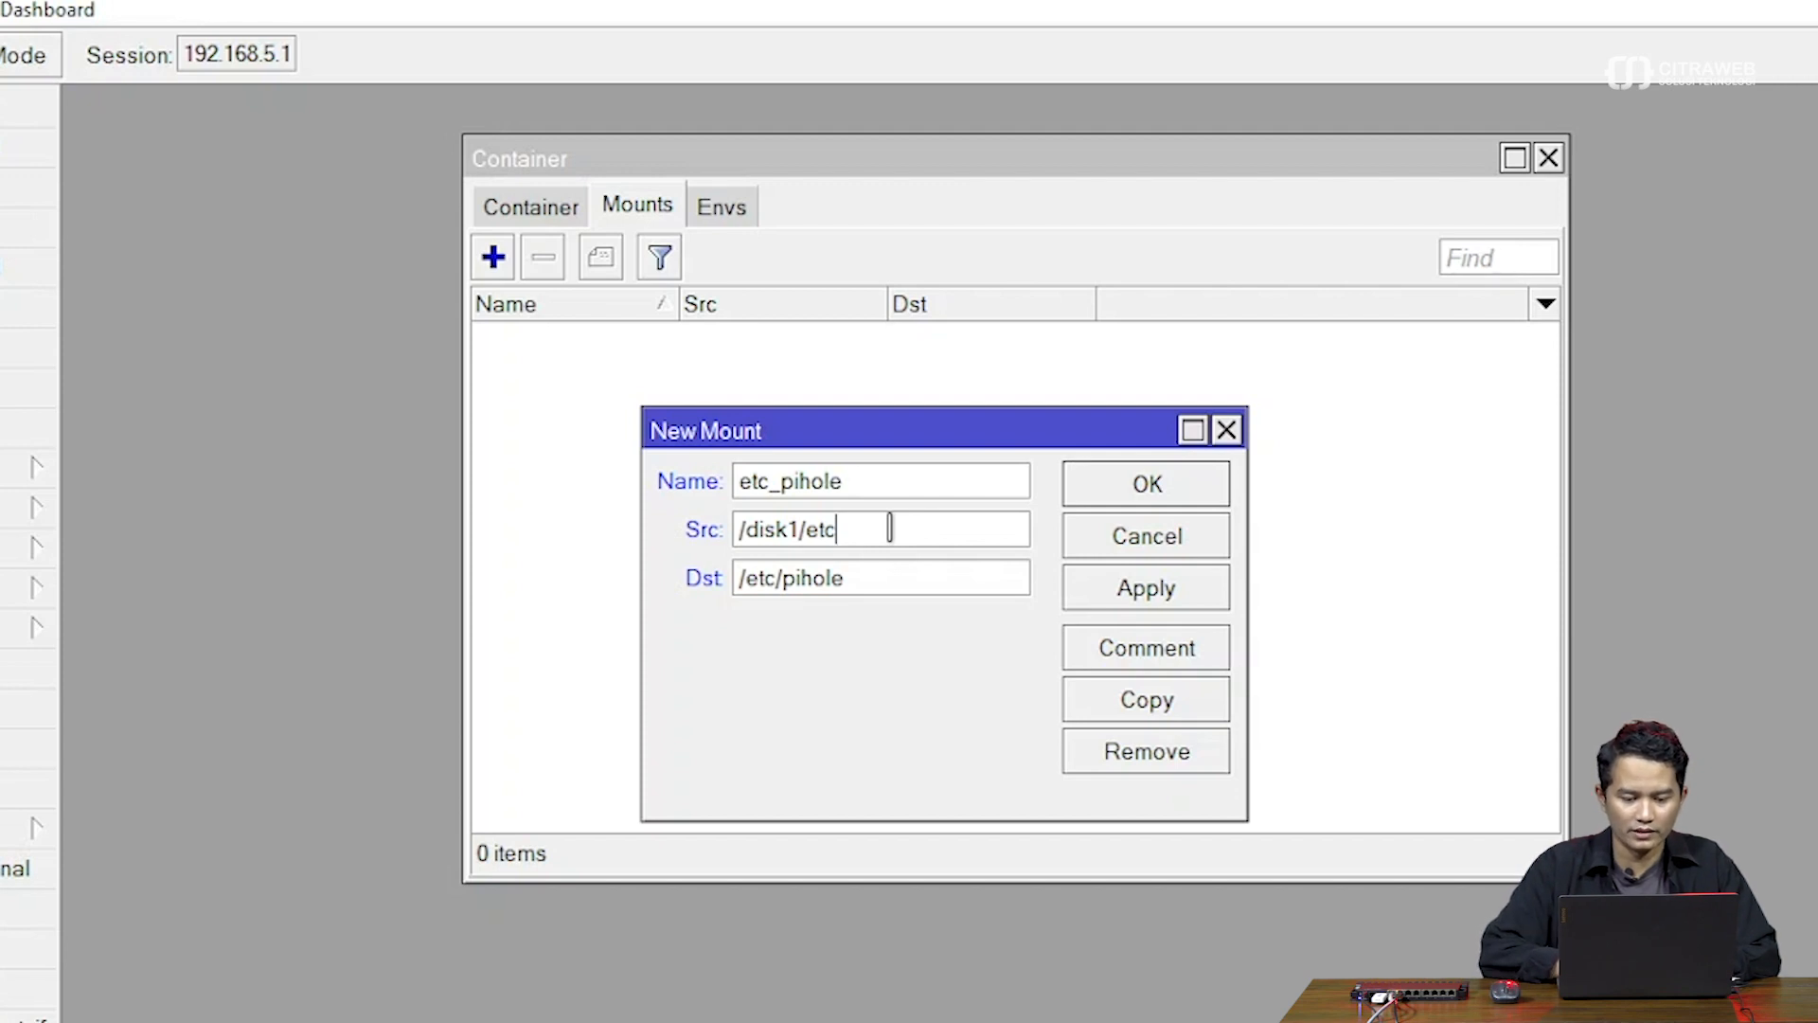
{"action": "left_click", "coordinate": [873, 585]}
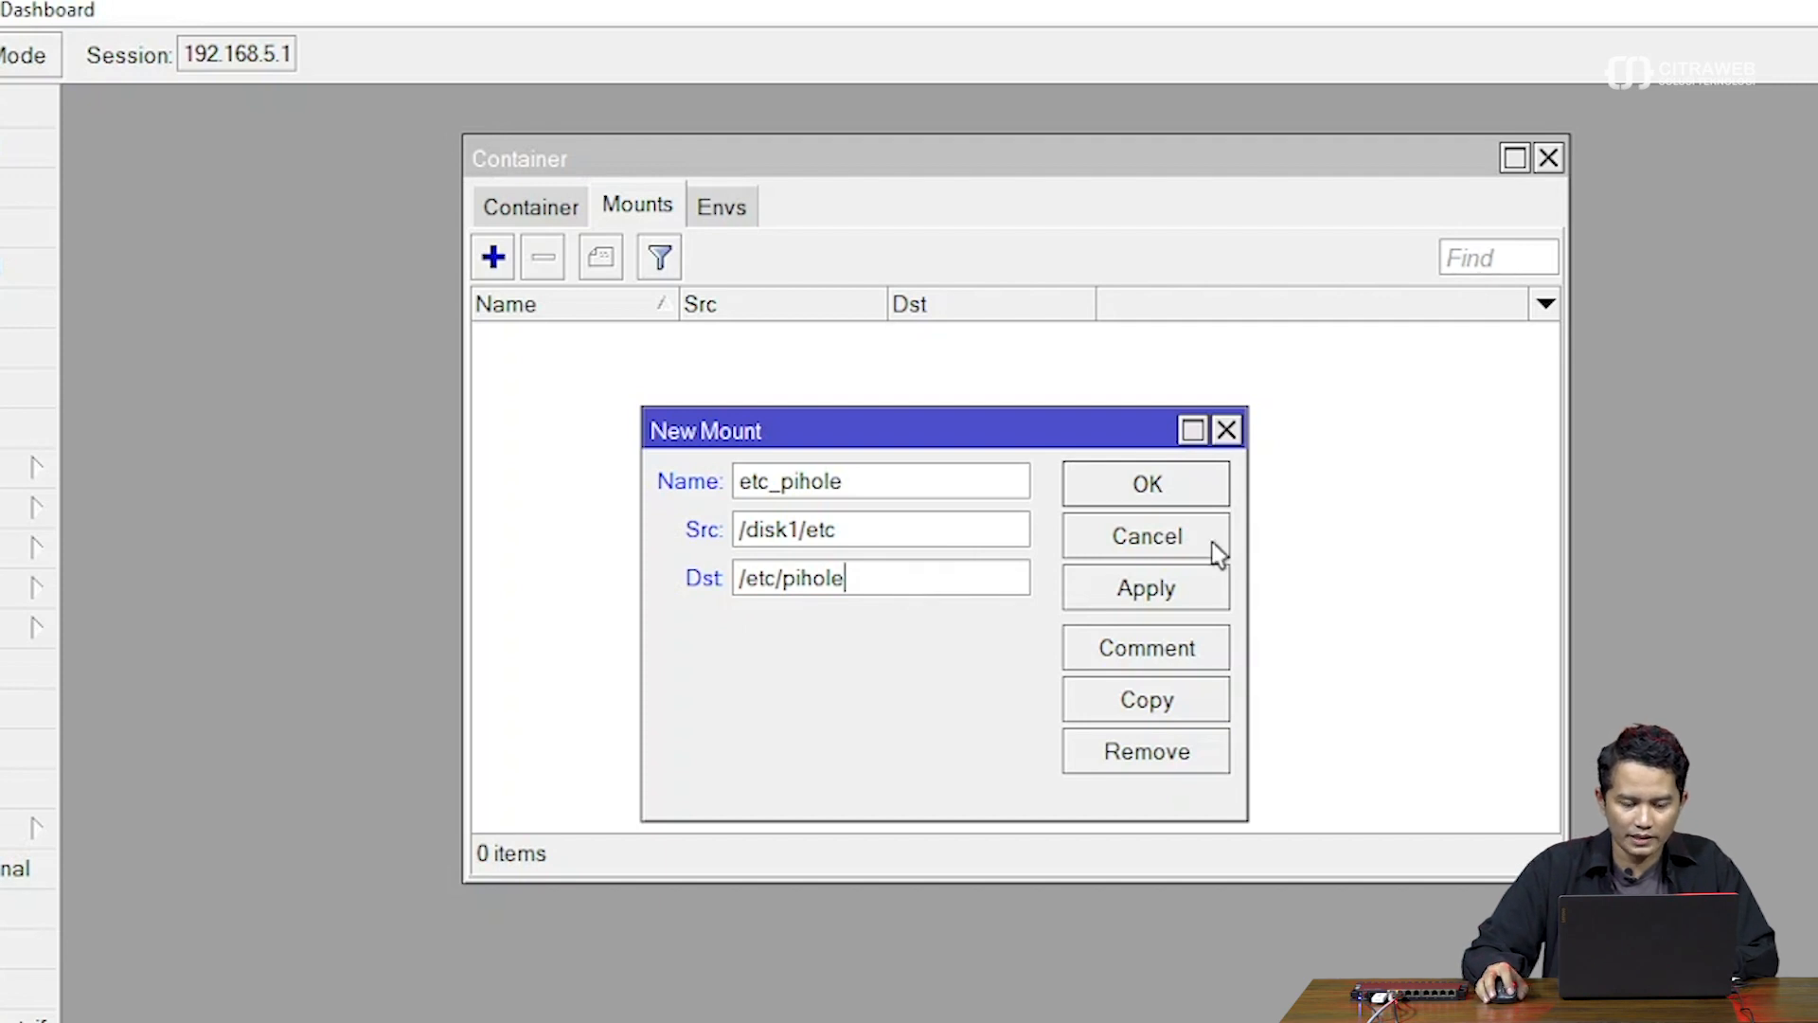
{"action": "left_click", "coordinate": [1167, 583]}
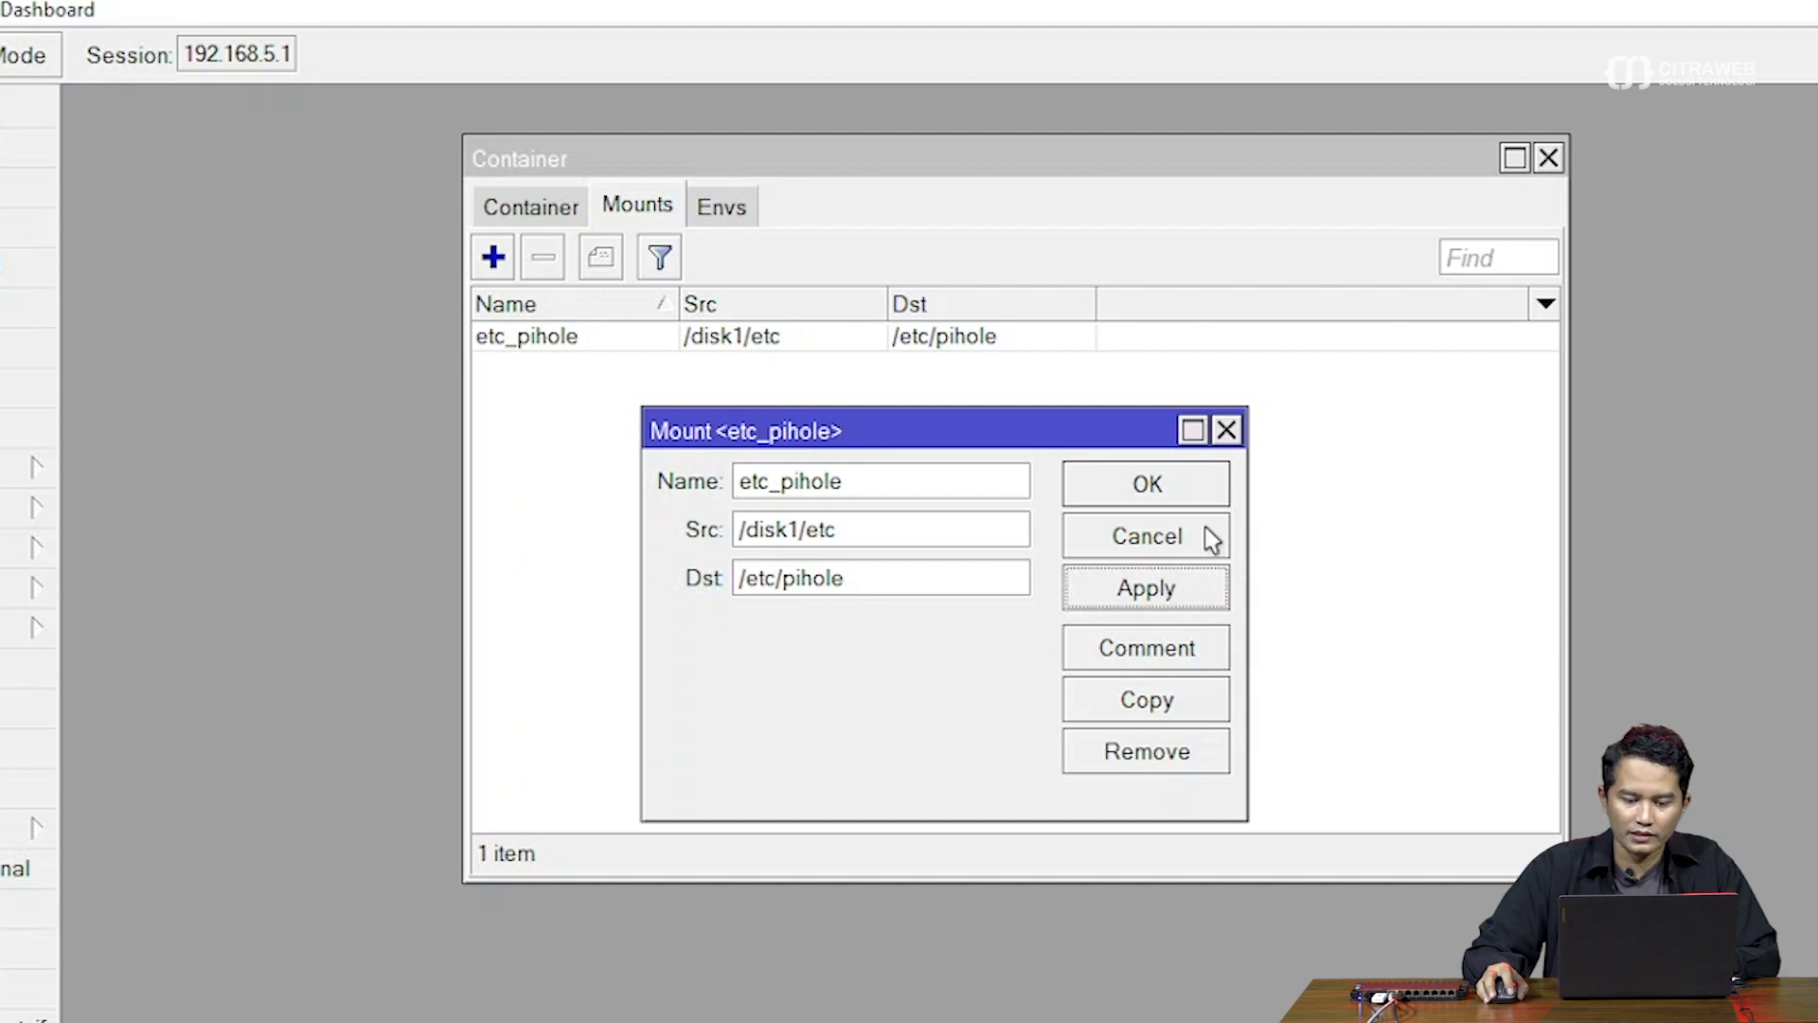
{"action": "left_click", "coordinate": [1210, 497]}
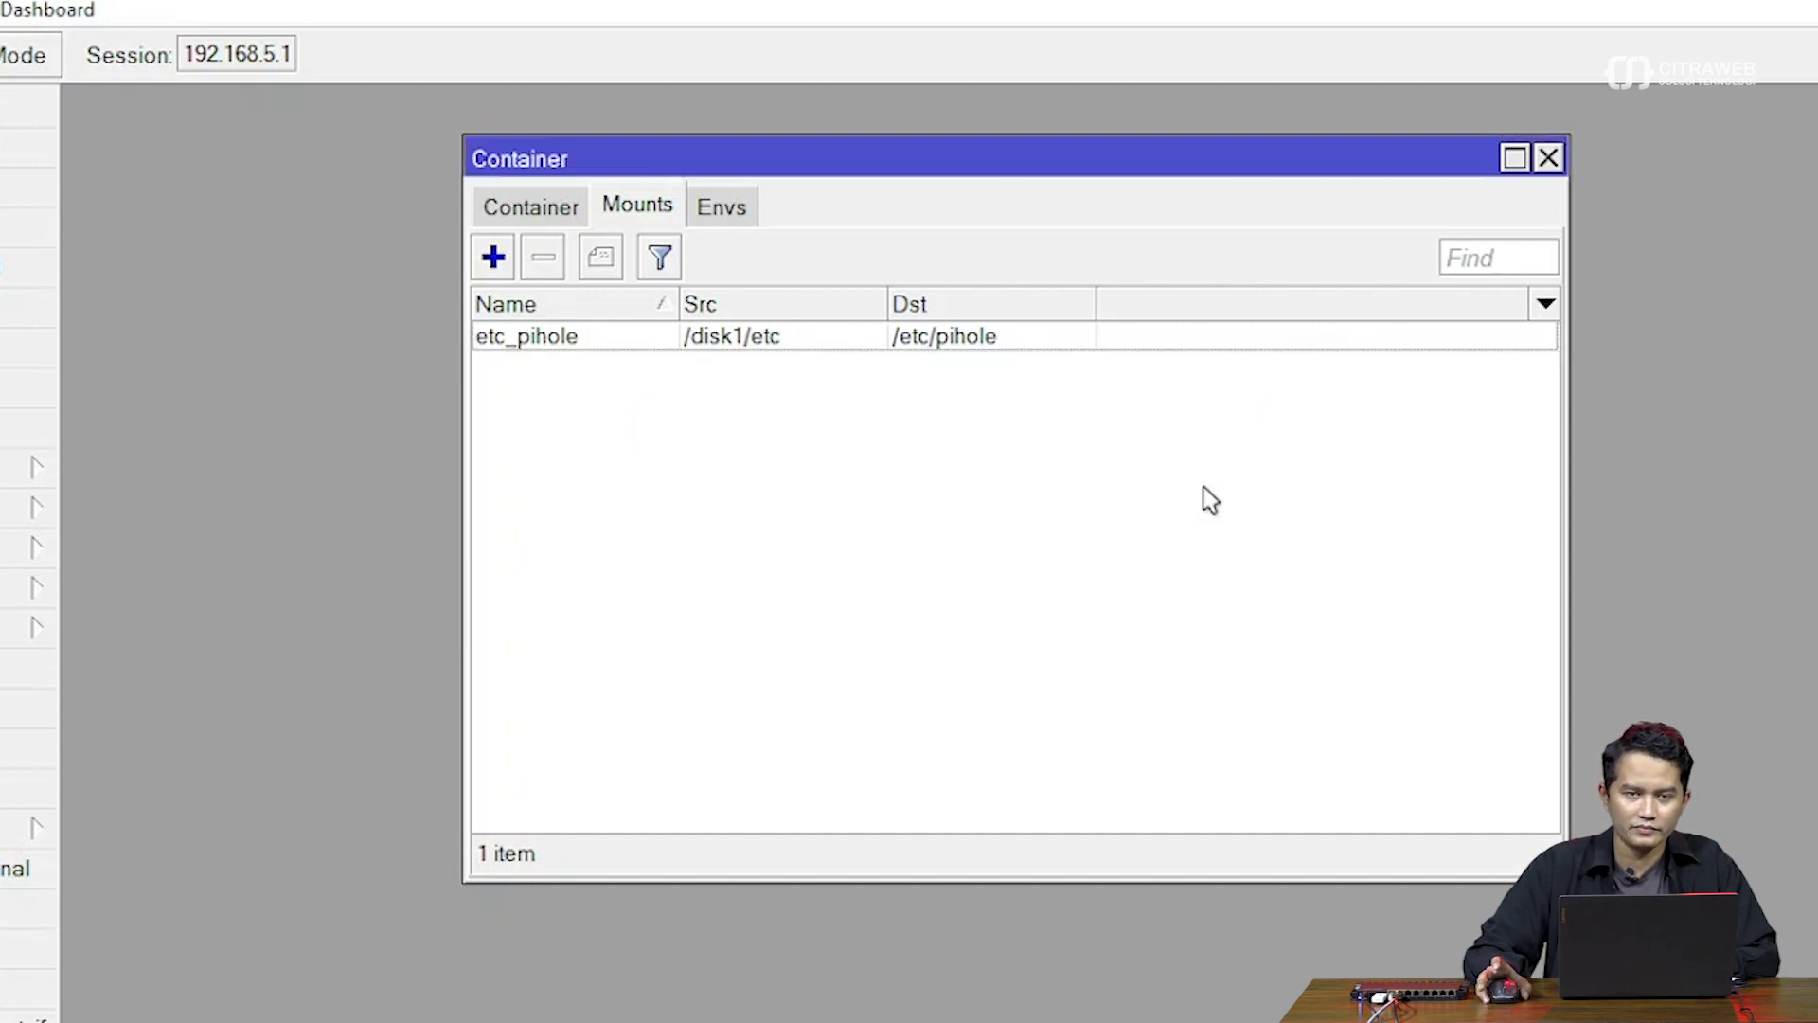
Add another mount named dnsmaq
{"action": "left_click", "coordinate": [493, 258]}
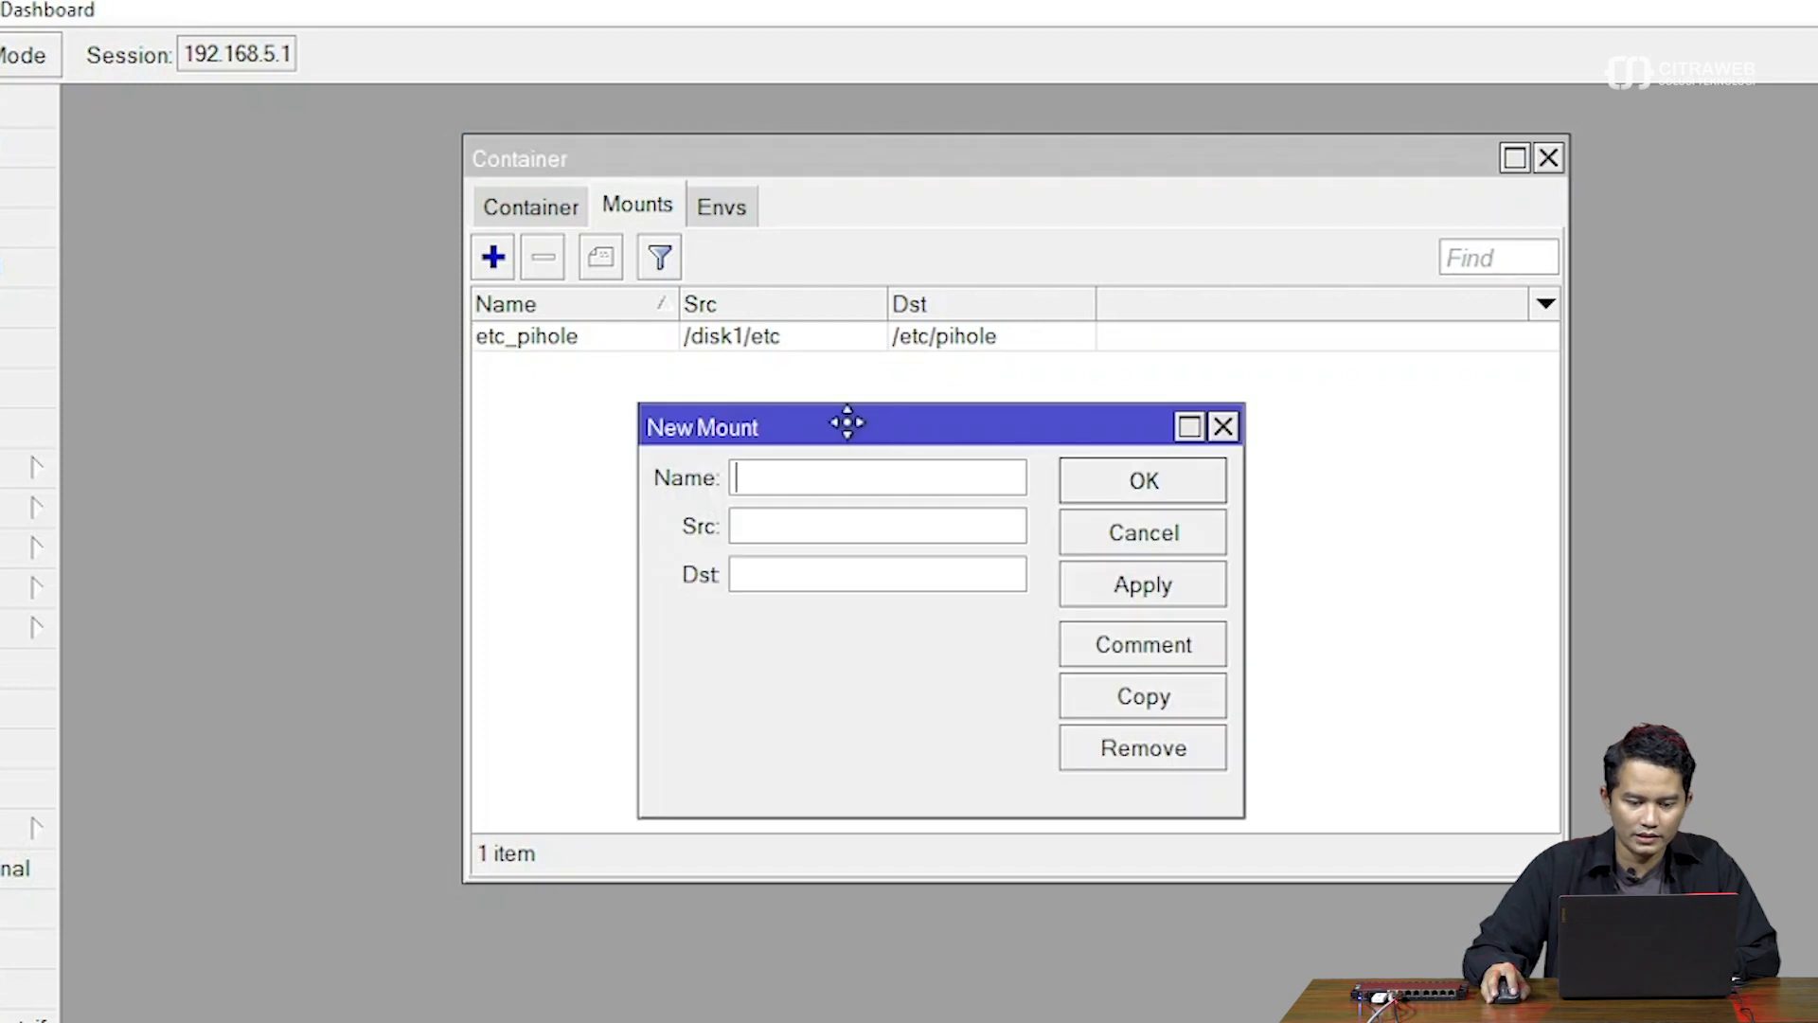
{"action": "left_click", "coordinate": [844, 482]}
{"action": "type", "text": "dnsmaq"}
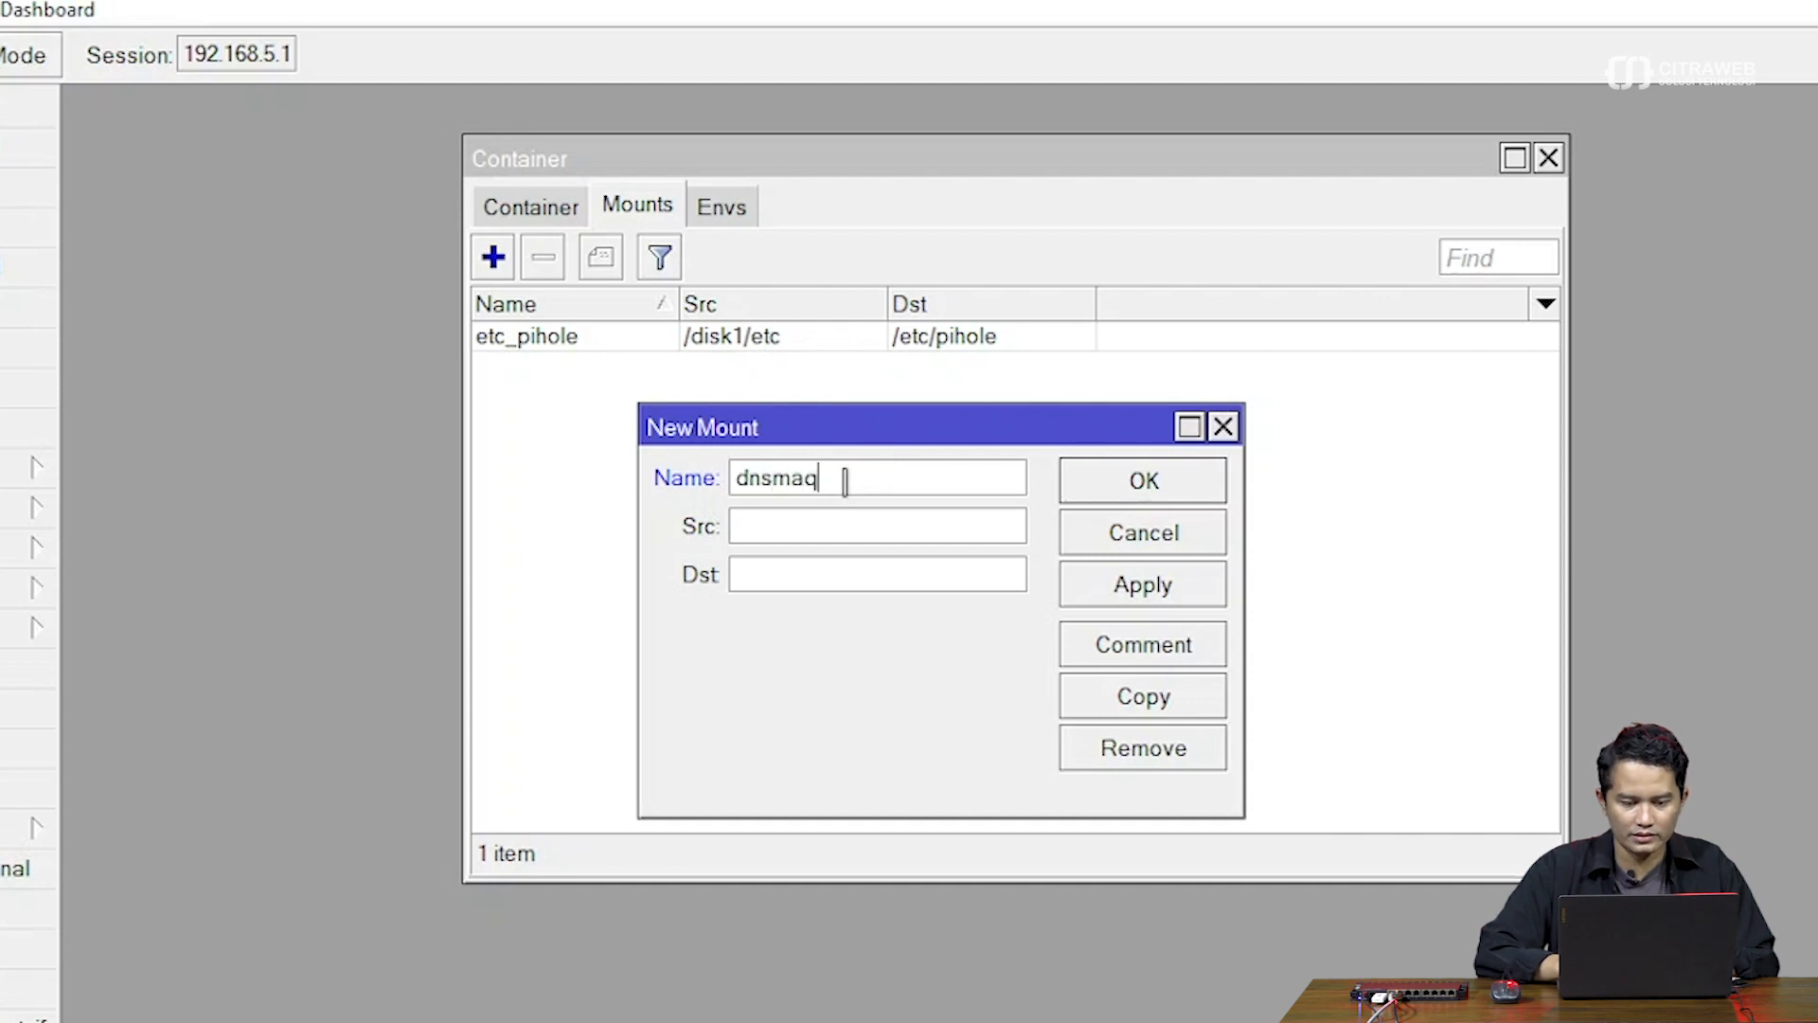
Enter the dnsmaq source as disk1/etc-dnsmasq.d, checking the Pi-hole compose file for paths
{"action": "left_click", "coordinate": [820, 528]}
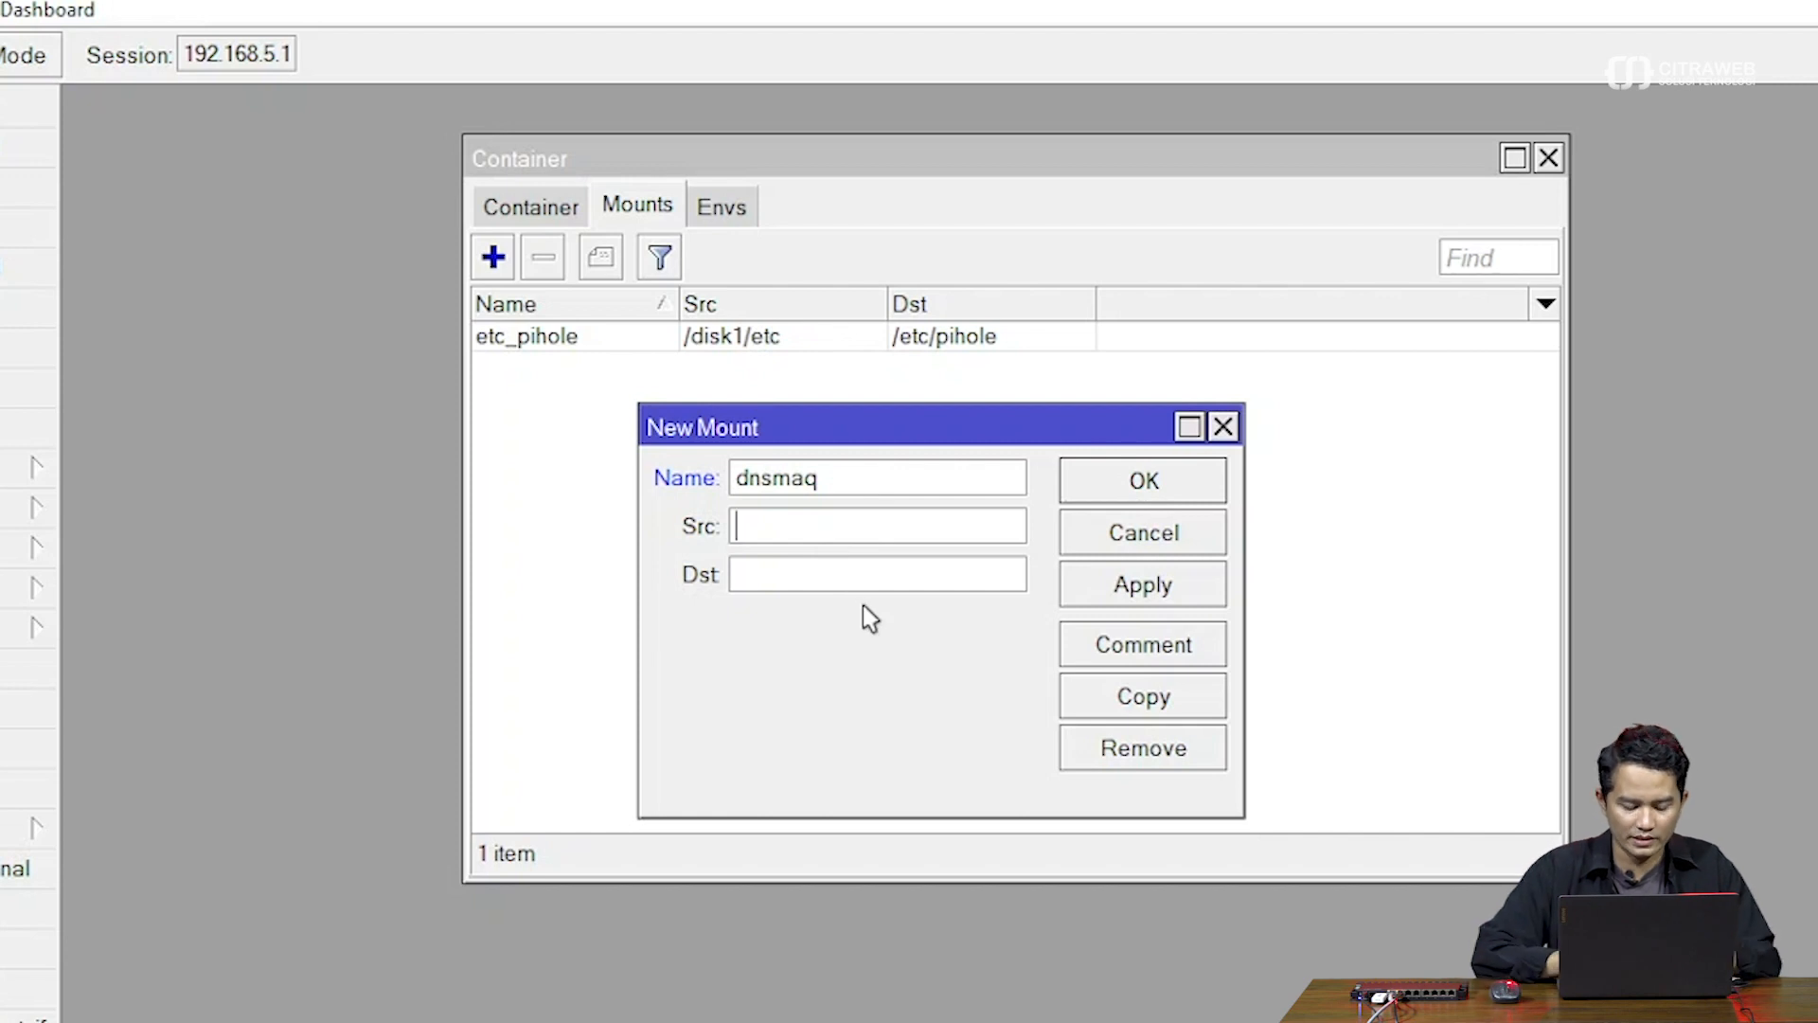
{"action": "type", "text": "diks"}
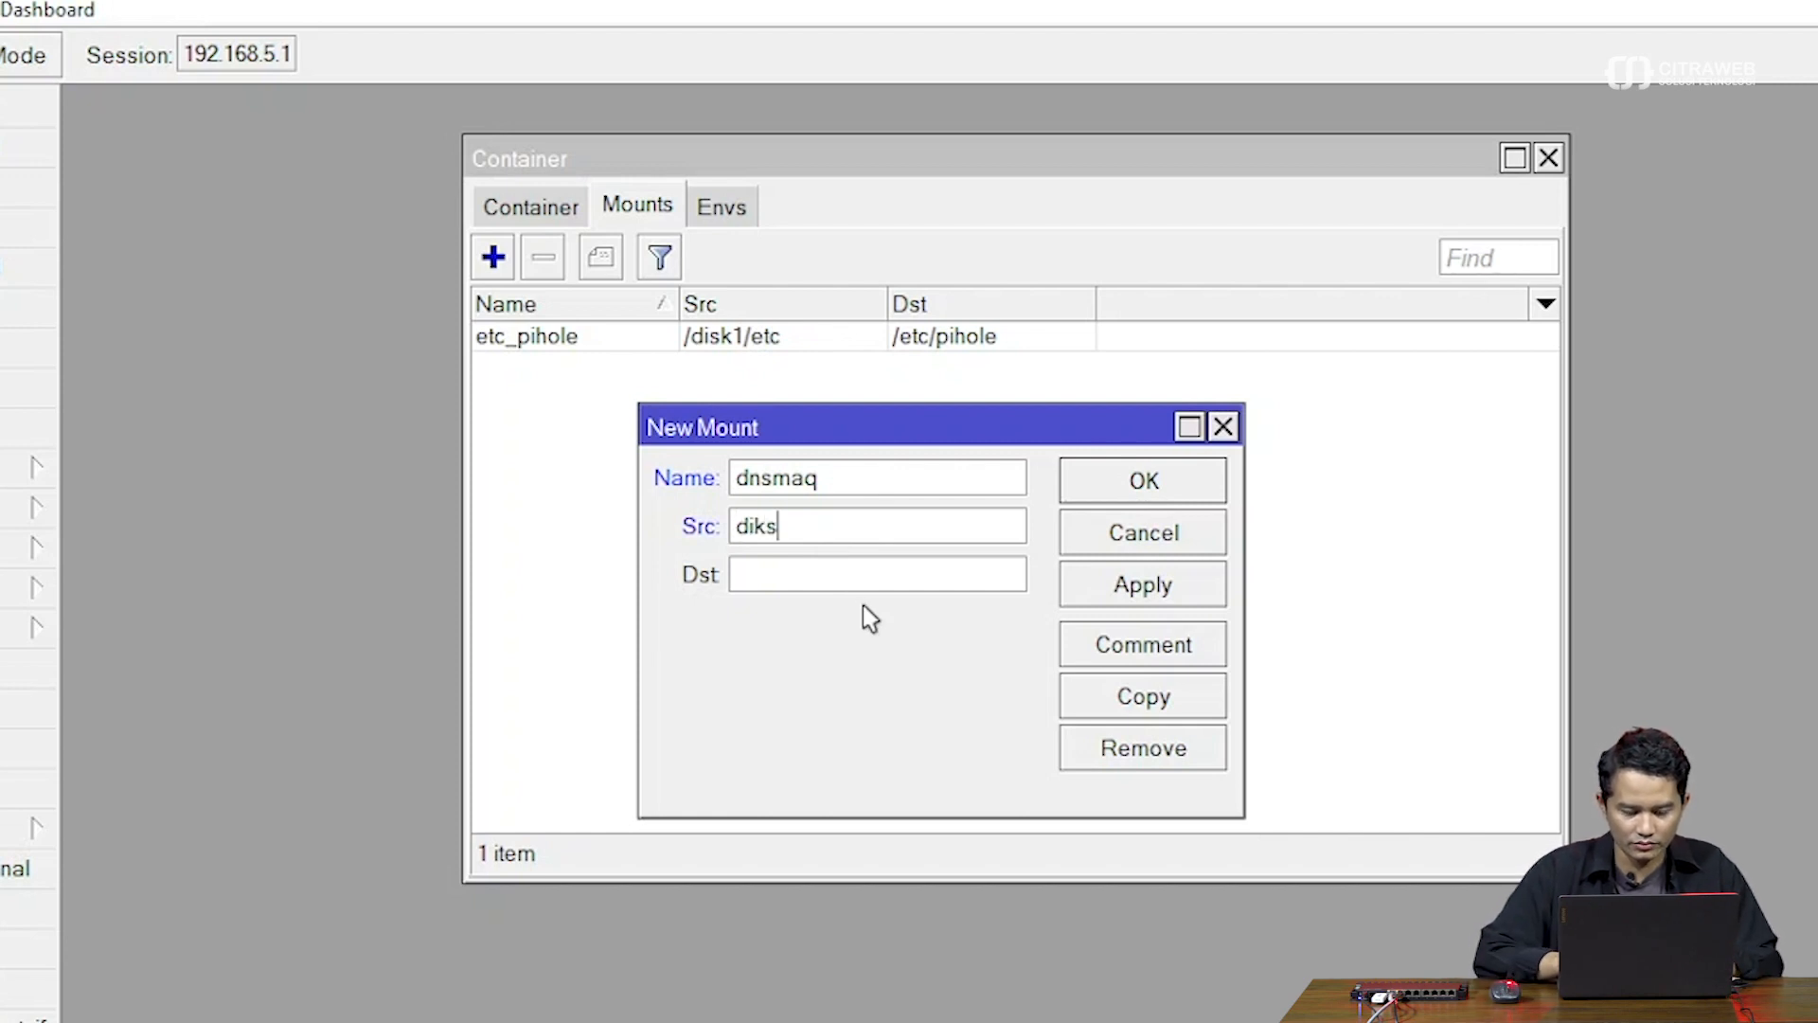
{"action": "key", "text": "BackSpace"}
{"action": "key", "text": "BackSpace"}
{"action": "type", "text": "sk1/"}
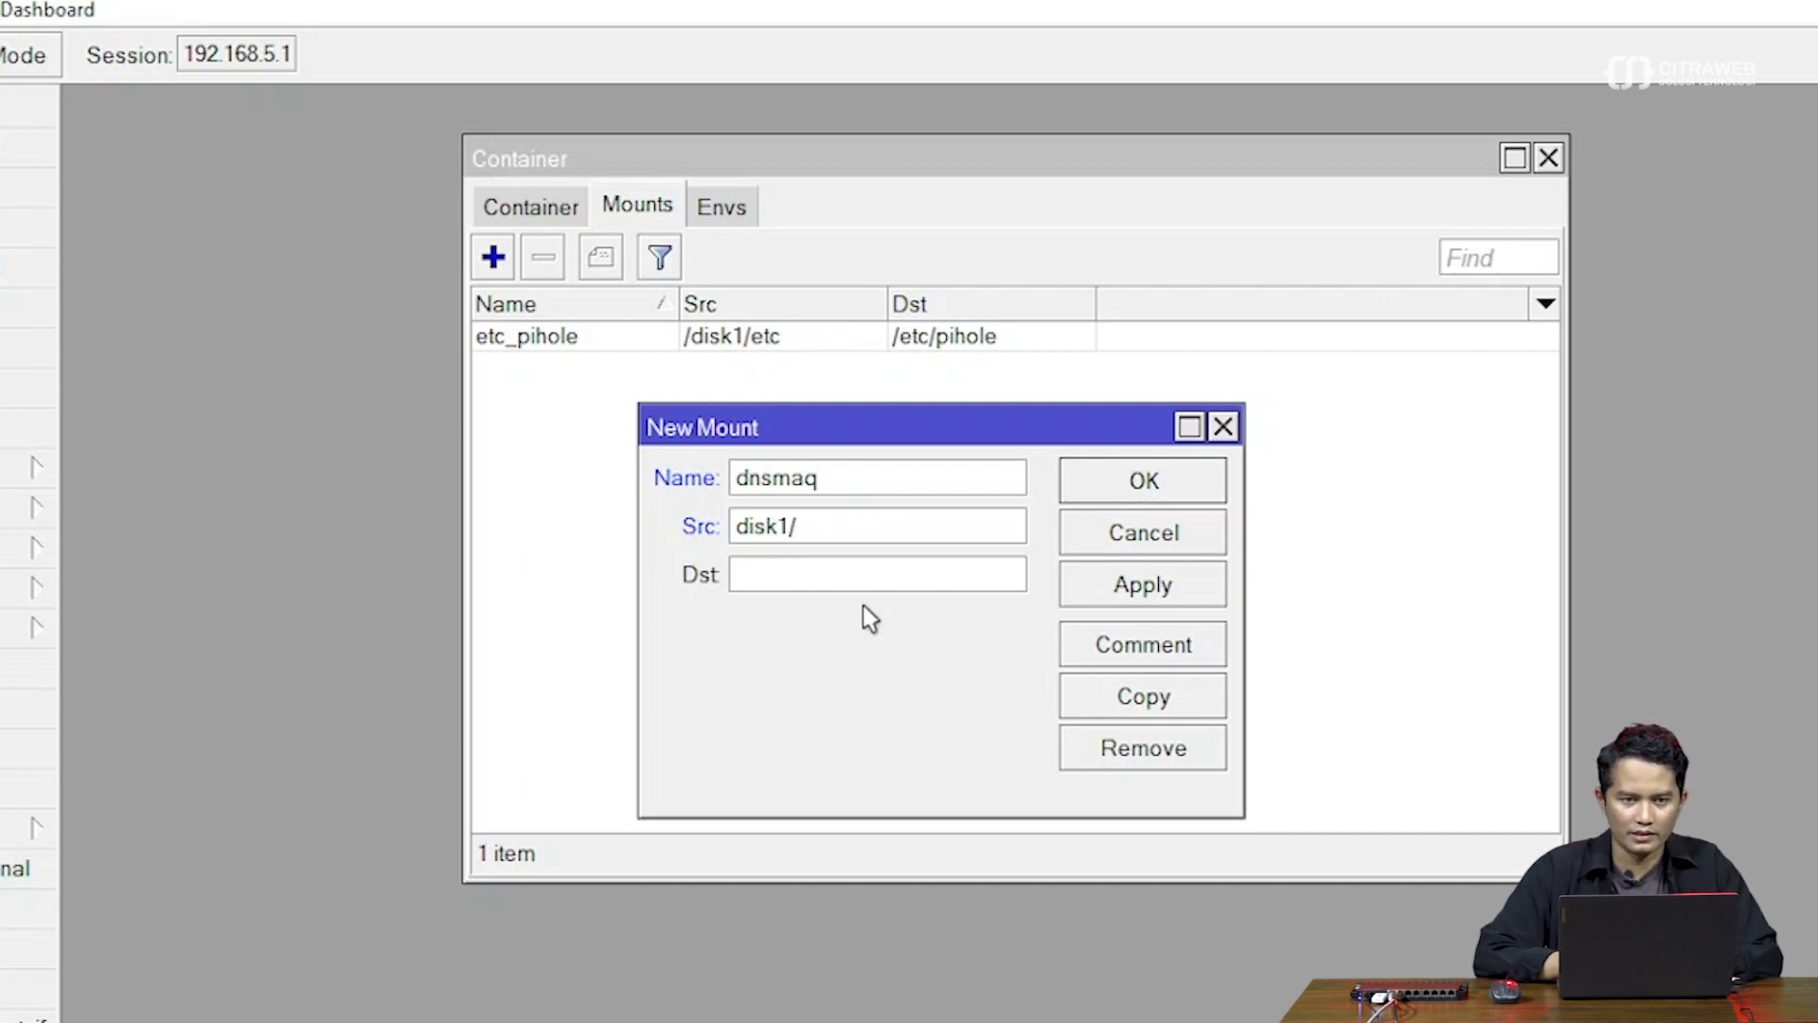
{"action": "type", "text": "e"}
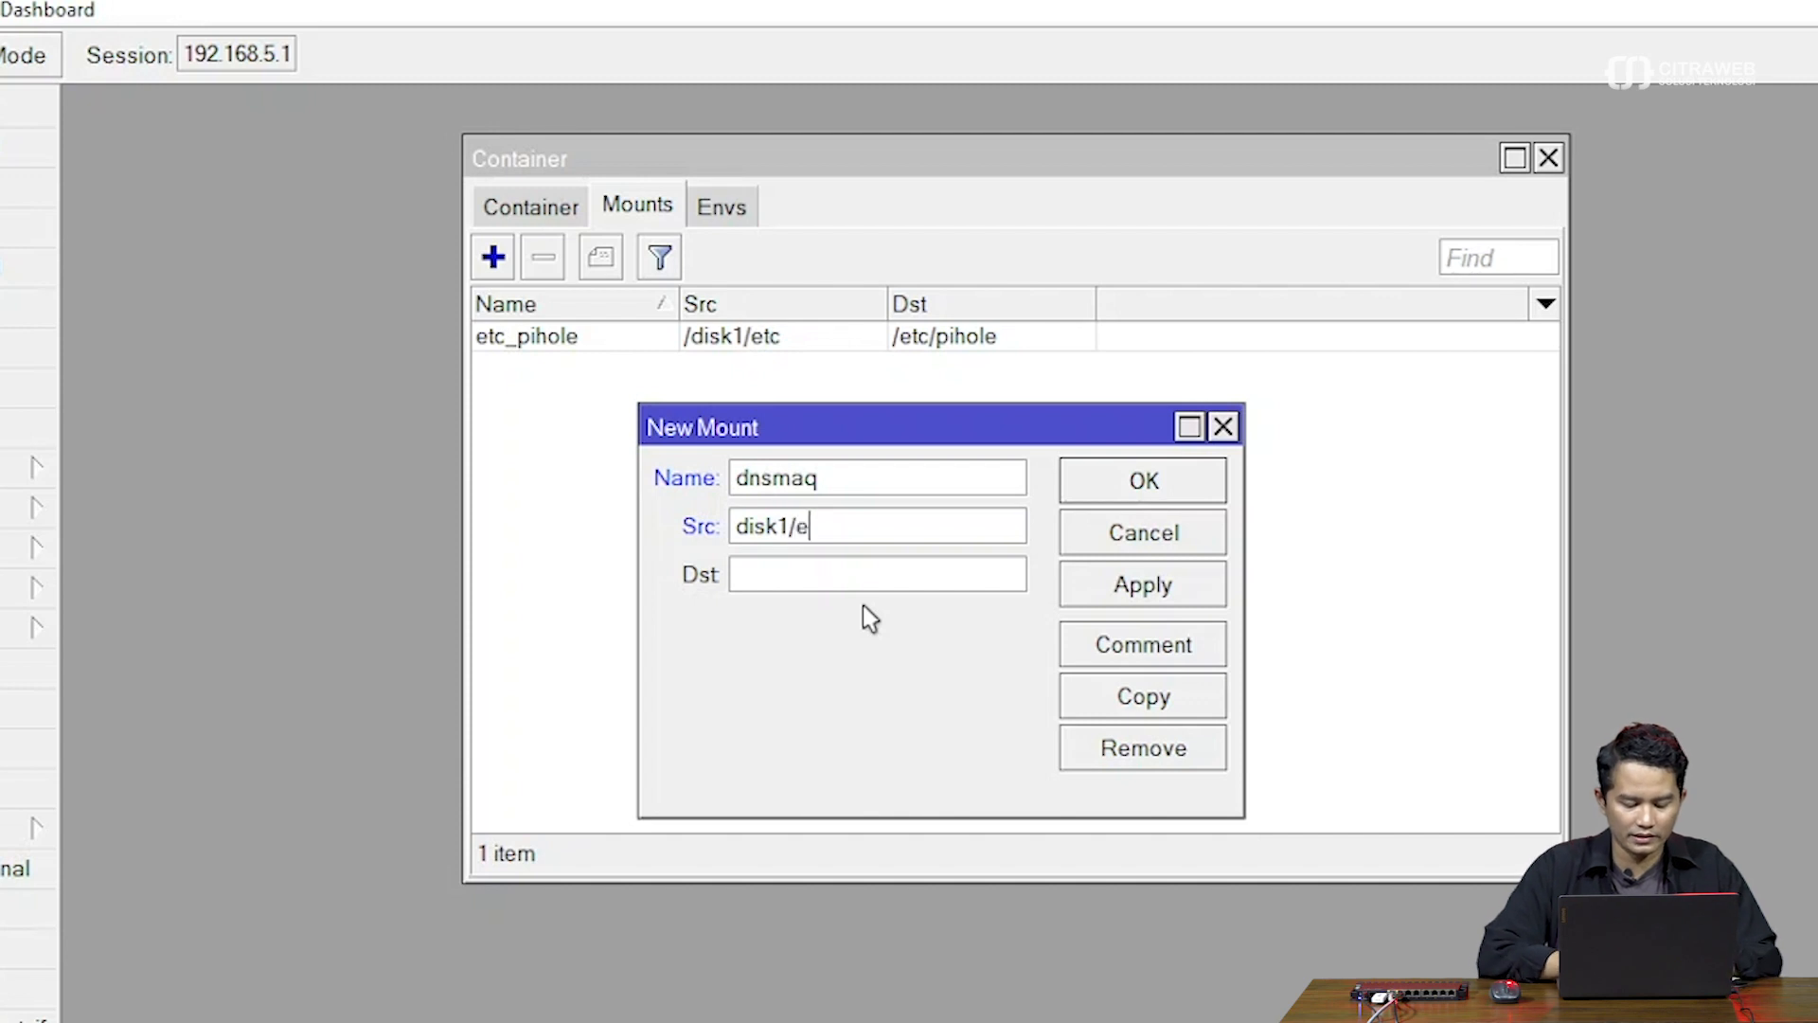
{"action": "type", "text": "tc-"}
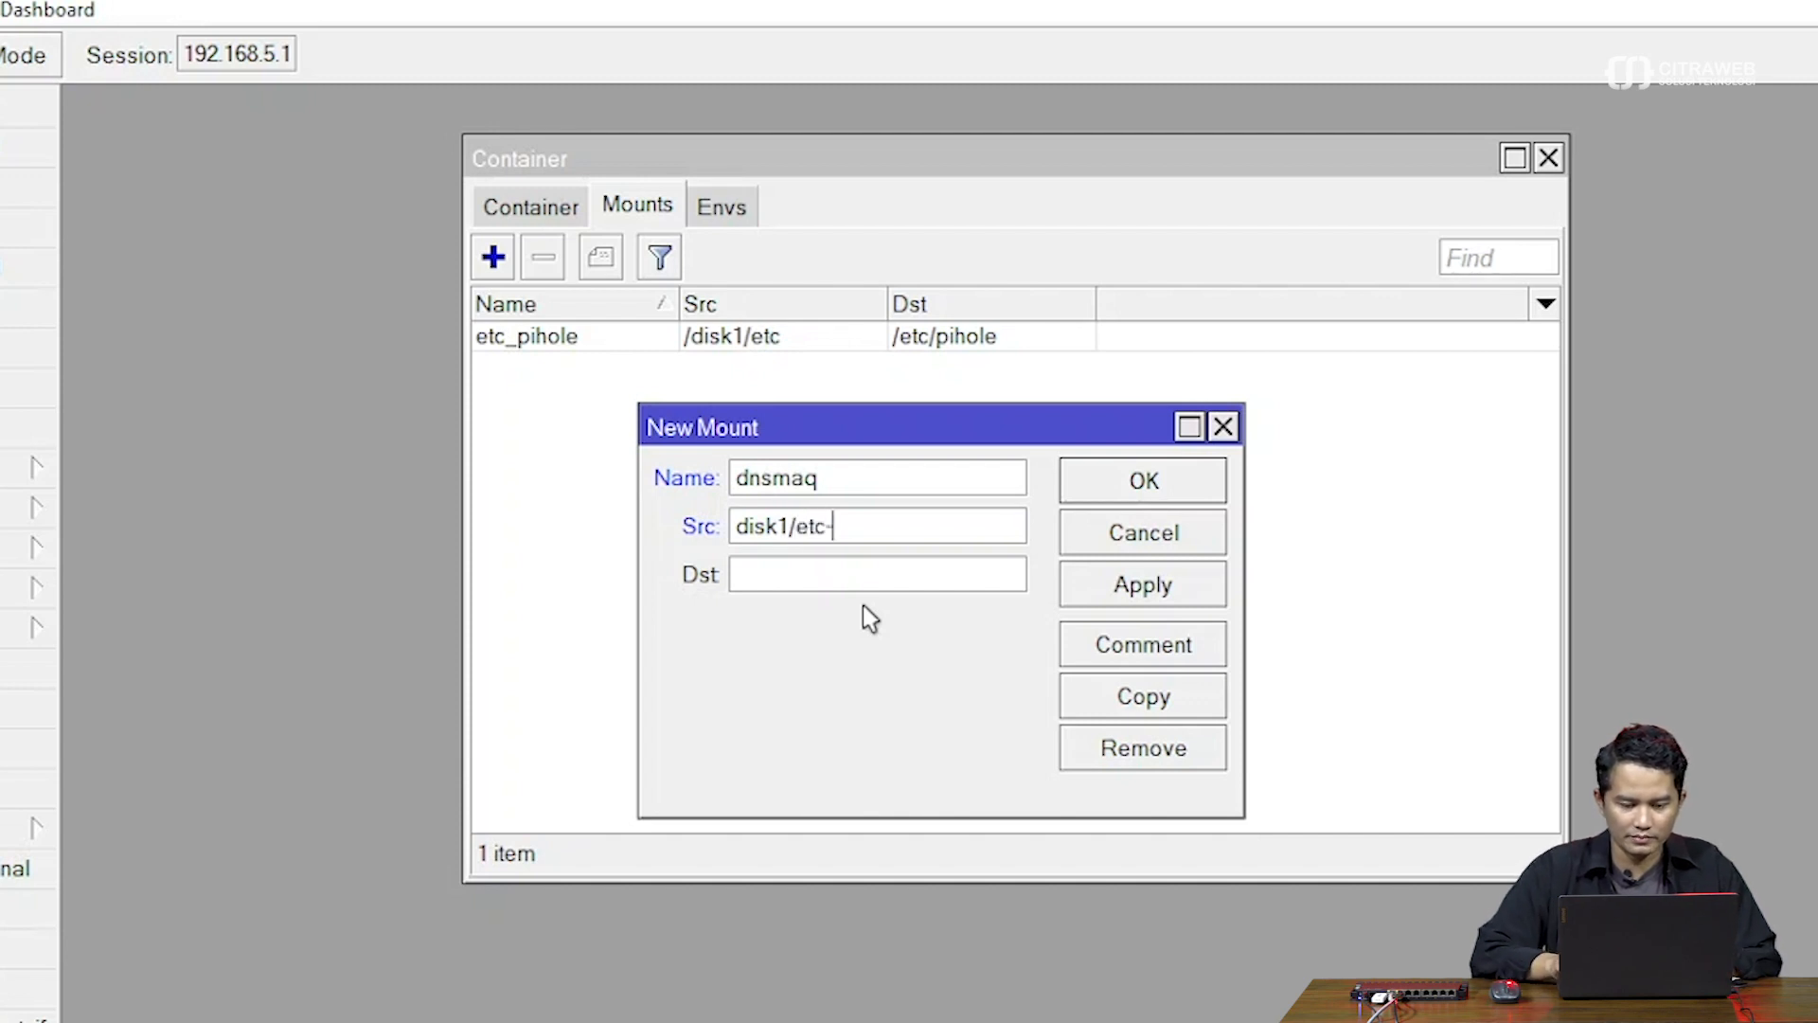
{"action": "key", "text": "alt+Tab"}
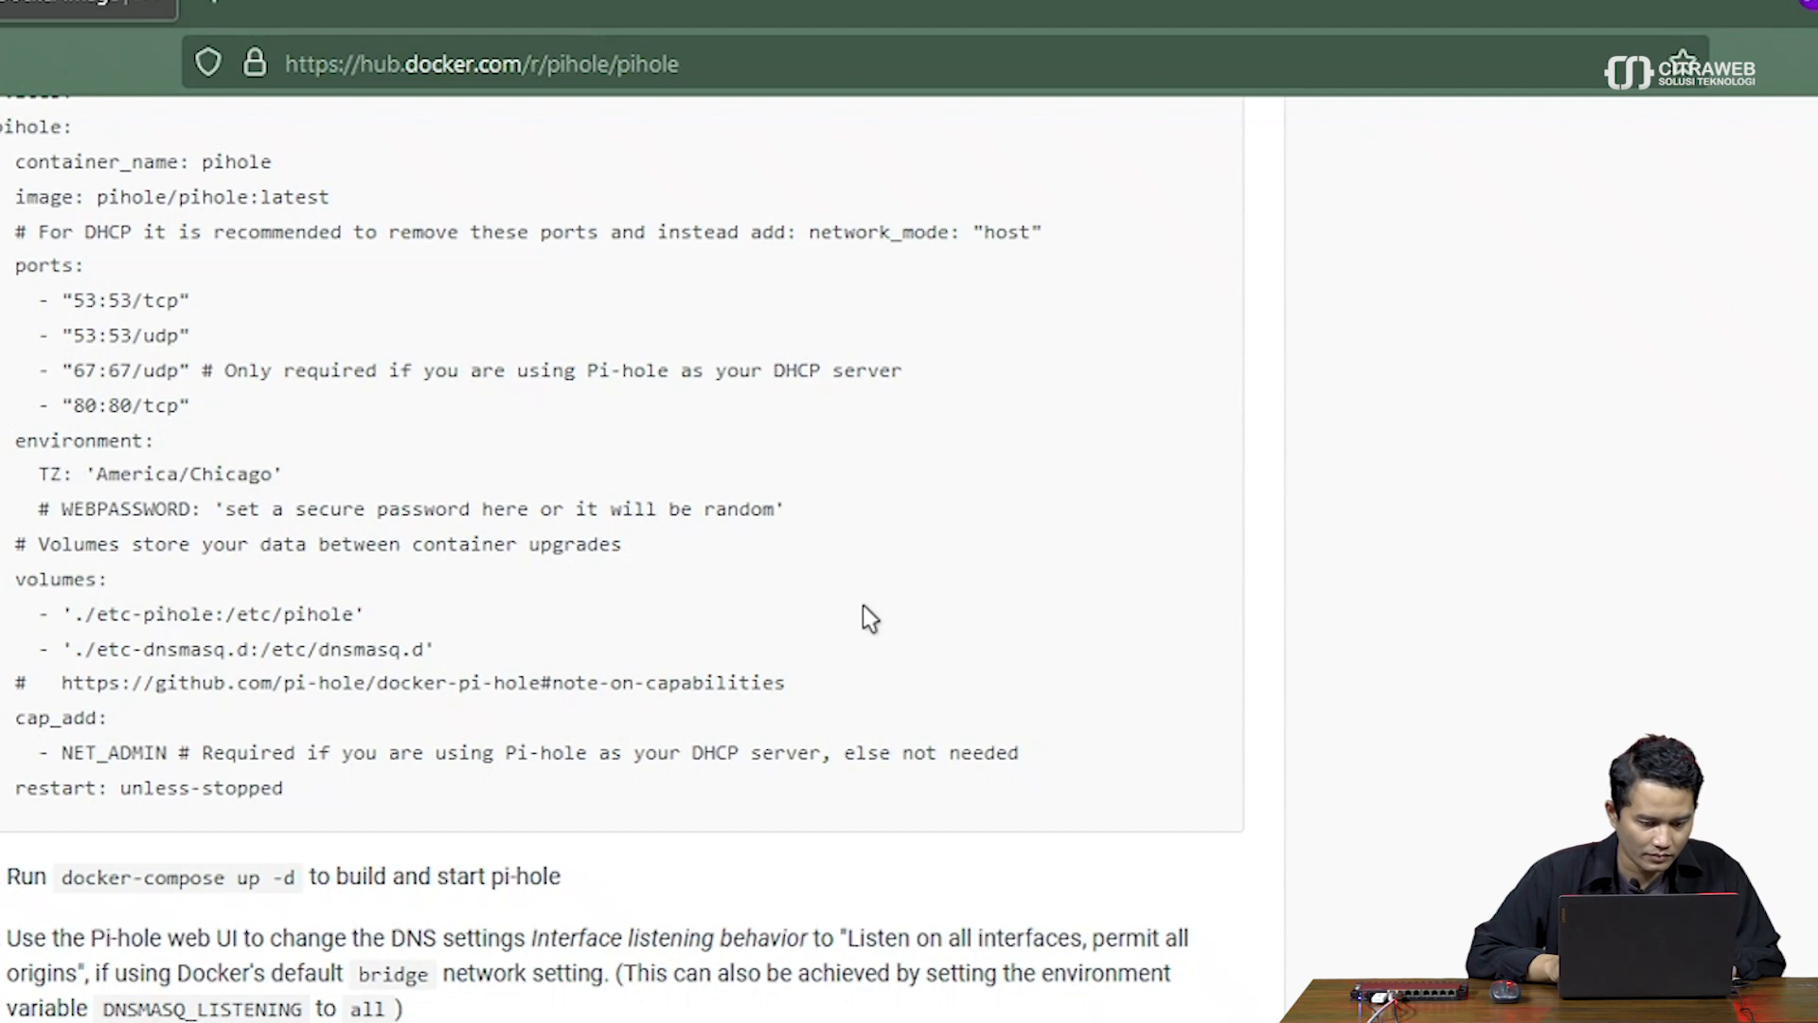
{"action": "key", "text": "alt+Tab"}
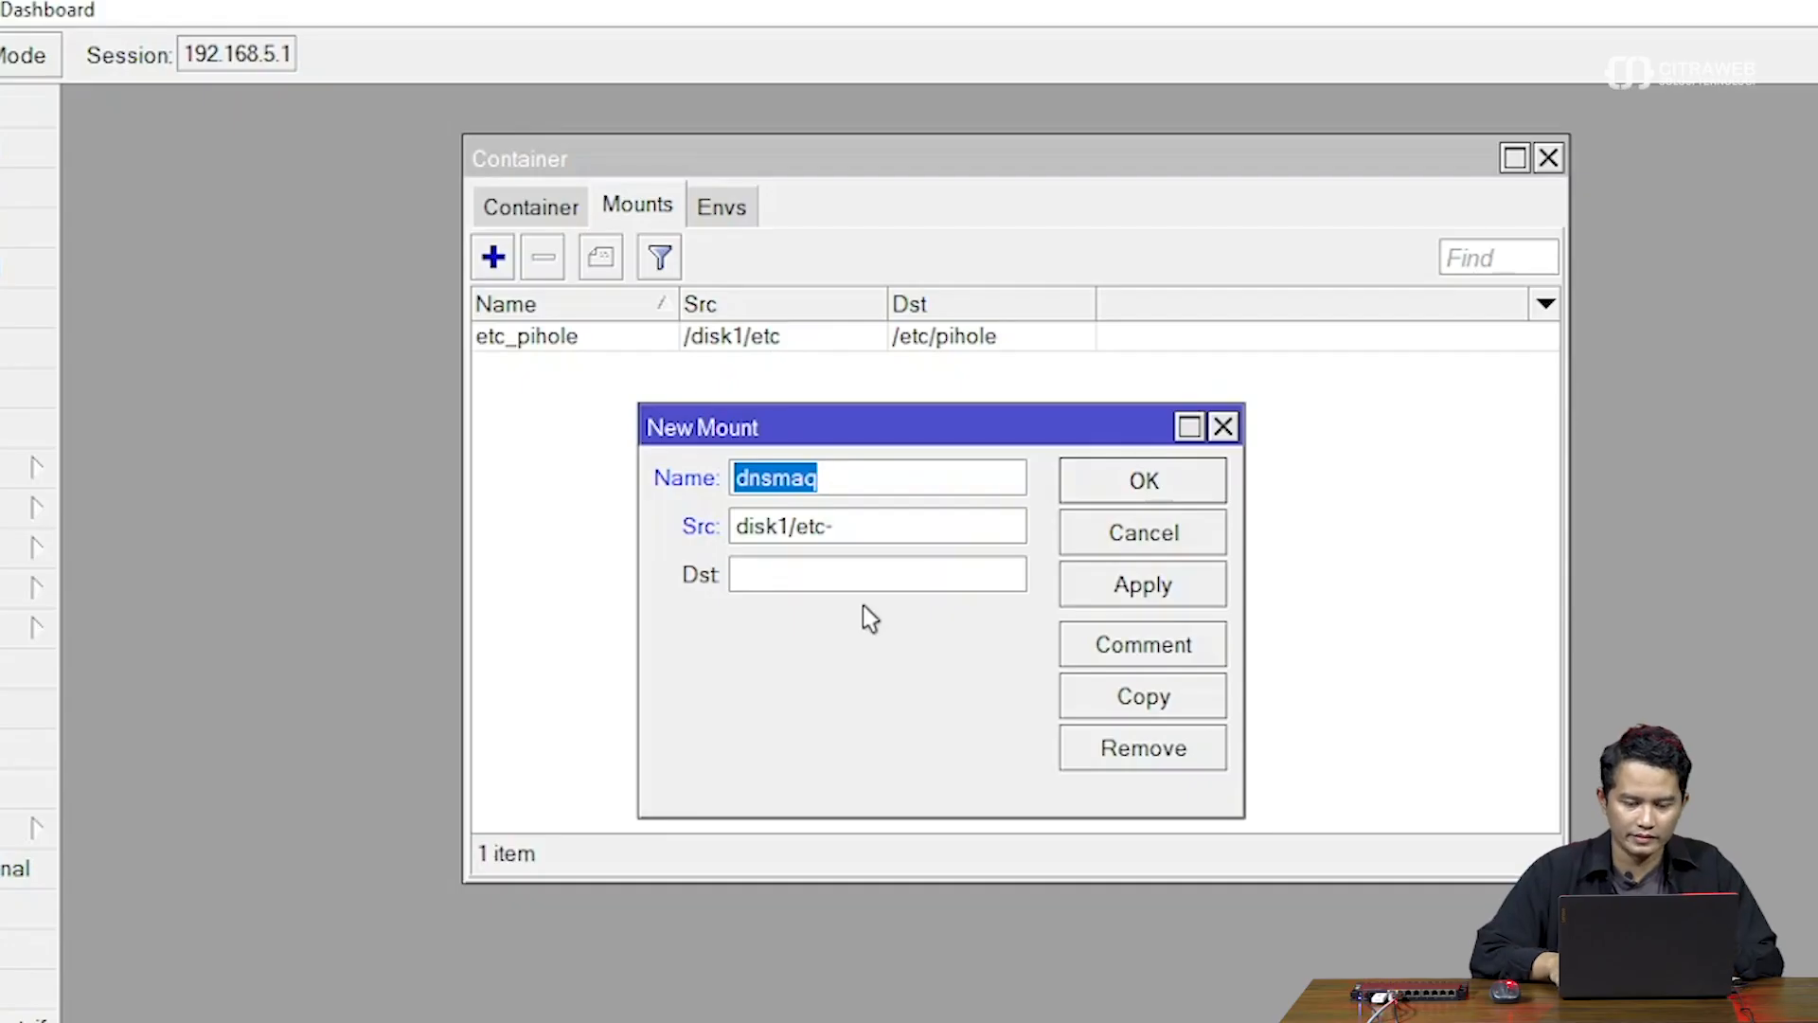
{"action": "left_click", "coordinate": [884, 524]}
{"action": "type", "text": "dnsmasq"}
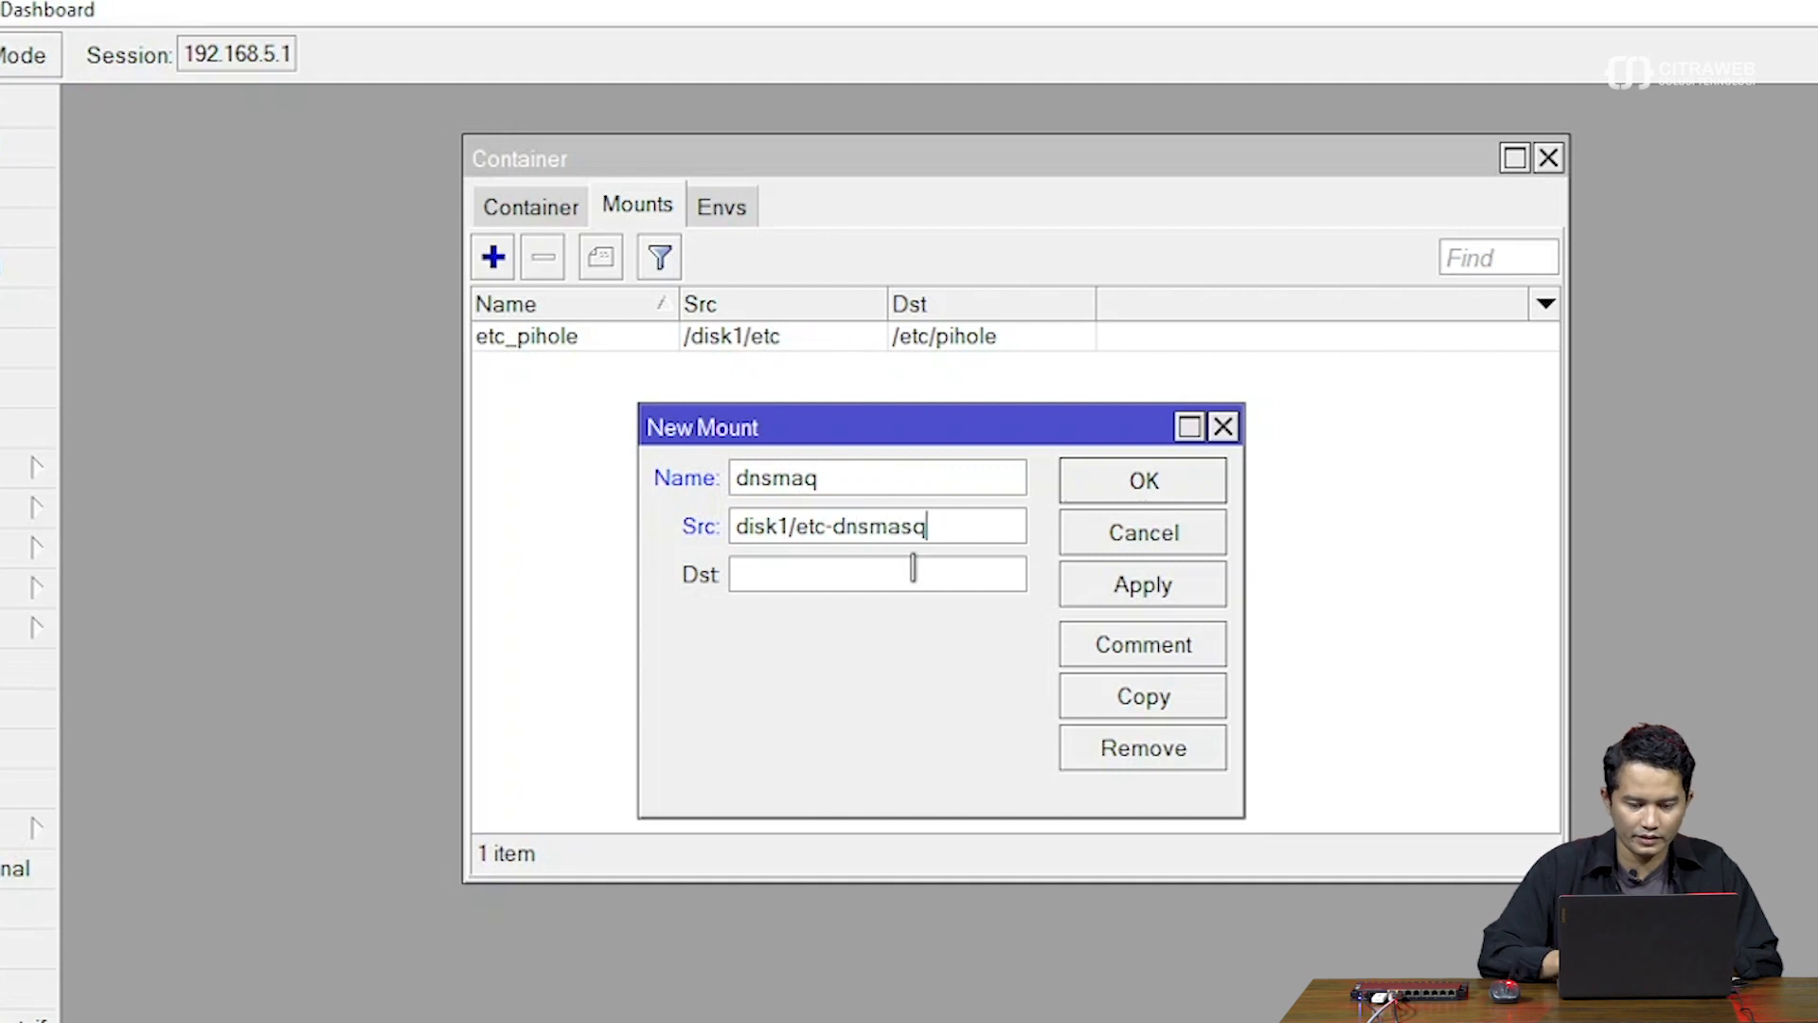
{"action": "type", "text": ".d"}
{"action": "left_click", "coordinate": [914, 568]}
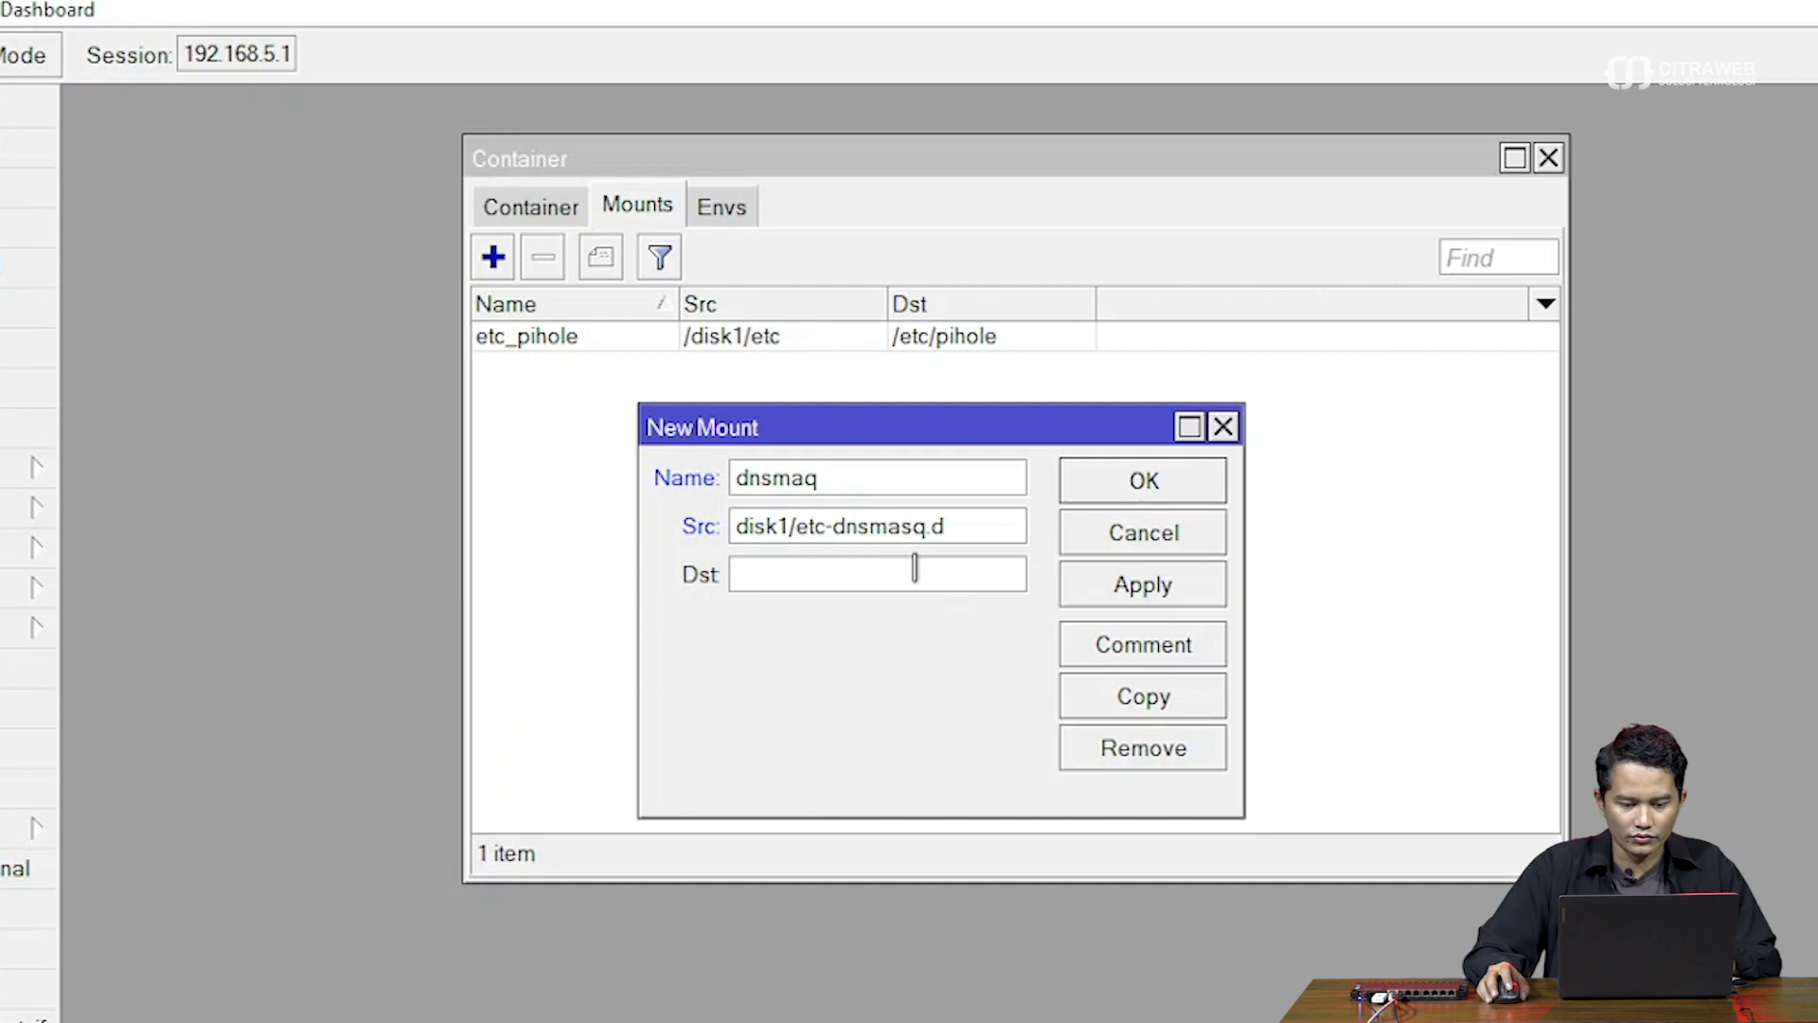
{"action": "key", "text": "alt+Tab"}
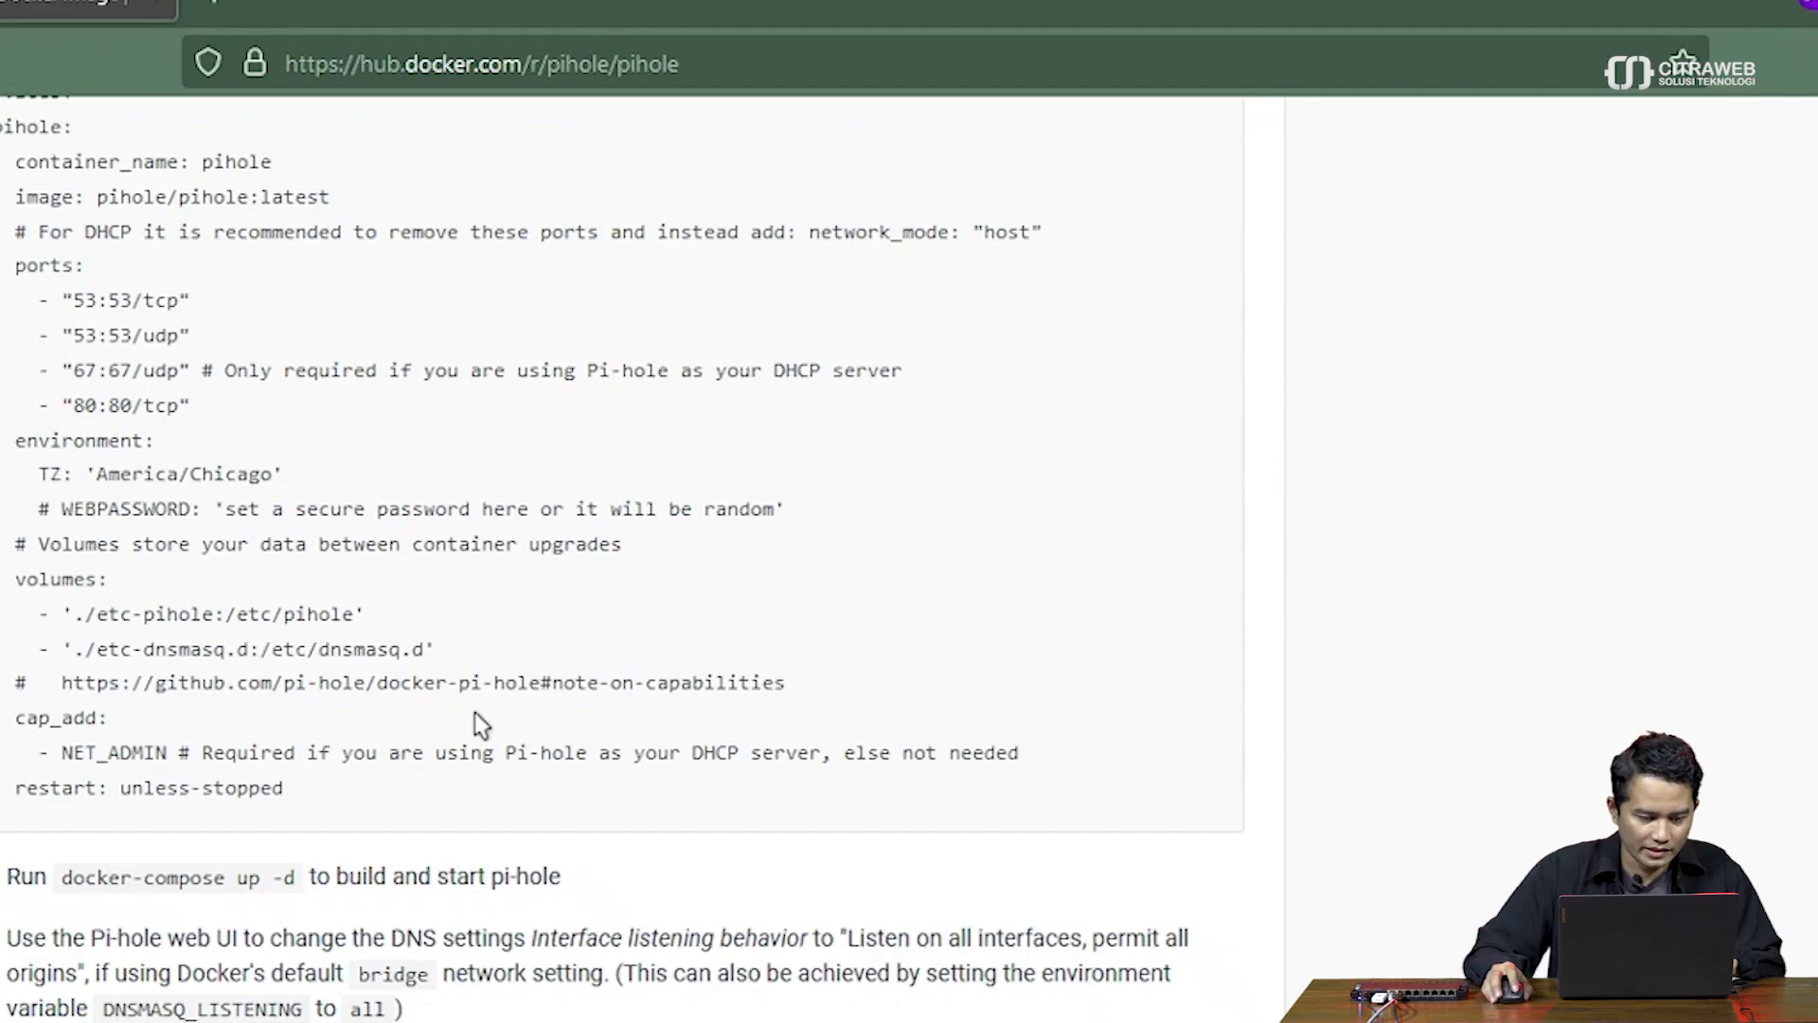
Copy /etc/dnsmasq.d from the compose file into the mount destination and save the dnsmaq mount
{"action": "left_click_drag", "start_coordinate": [423, 651], "coordinate": [259, 646]}
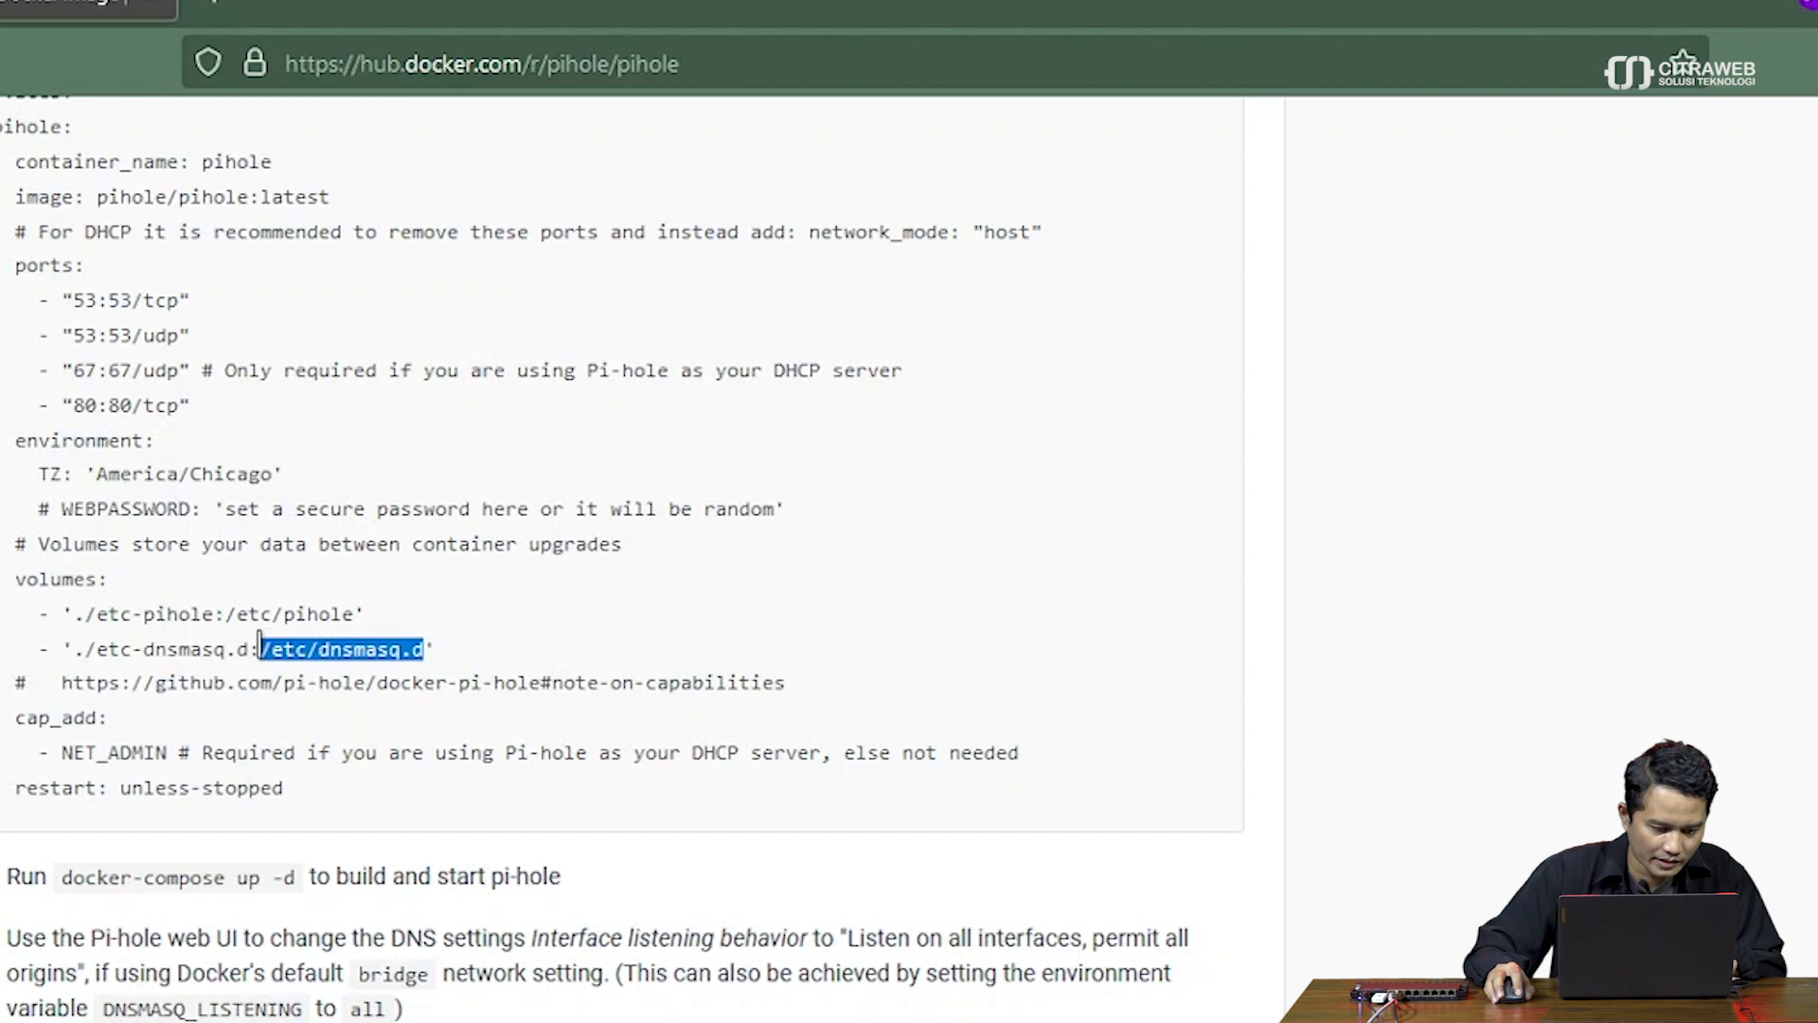
{"action": "right_click", "coordinate": [270, 644]}
{"action": "left_click", "coordinate": [289, 668]}
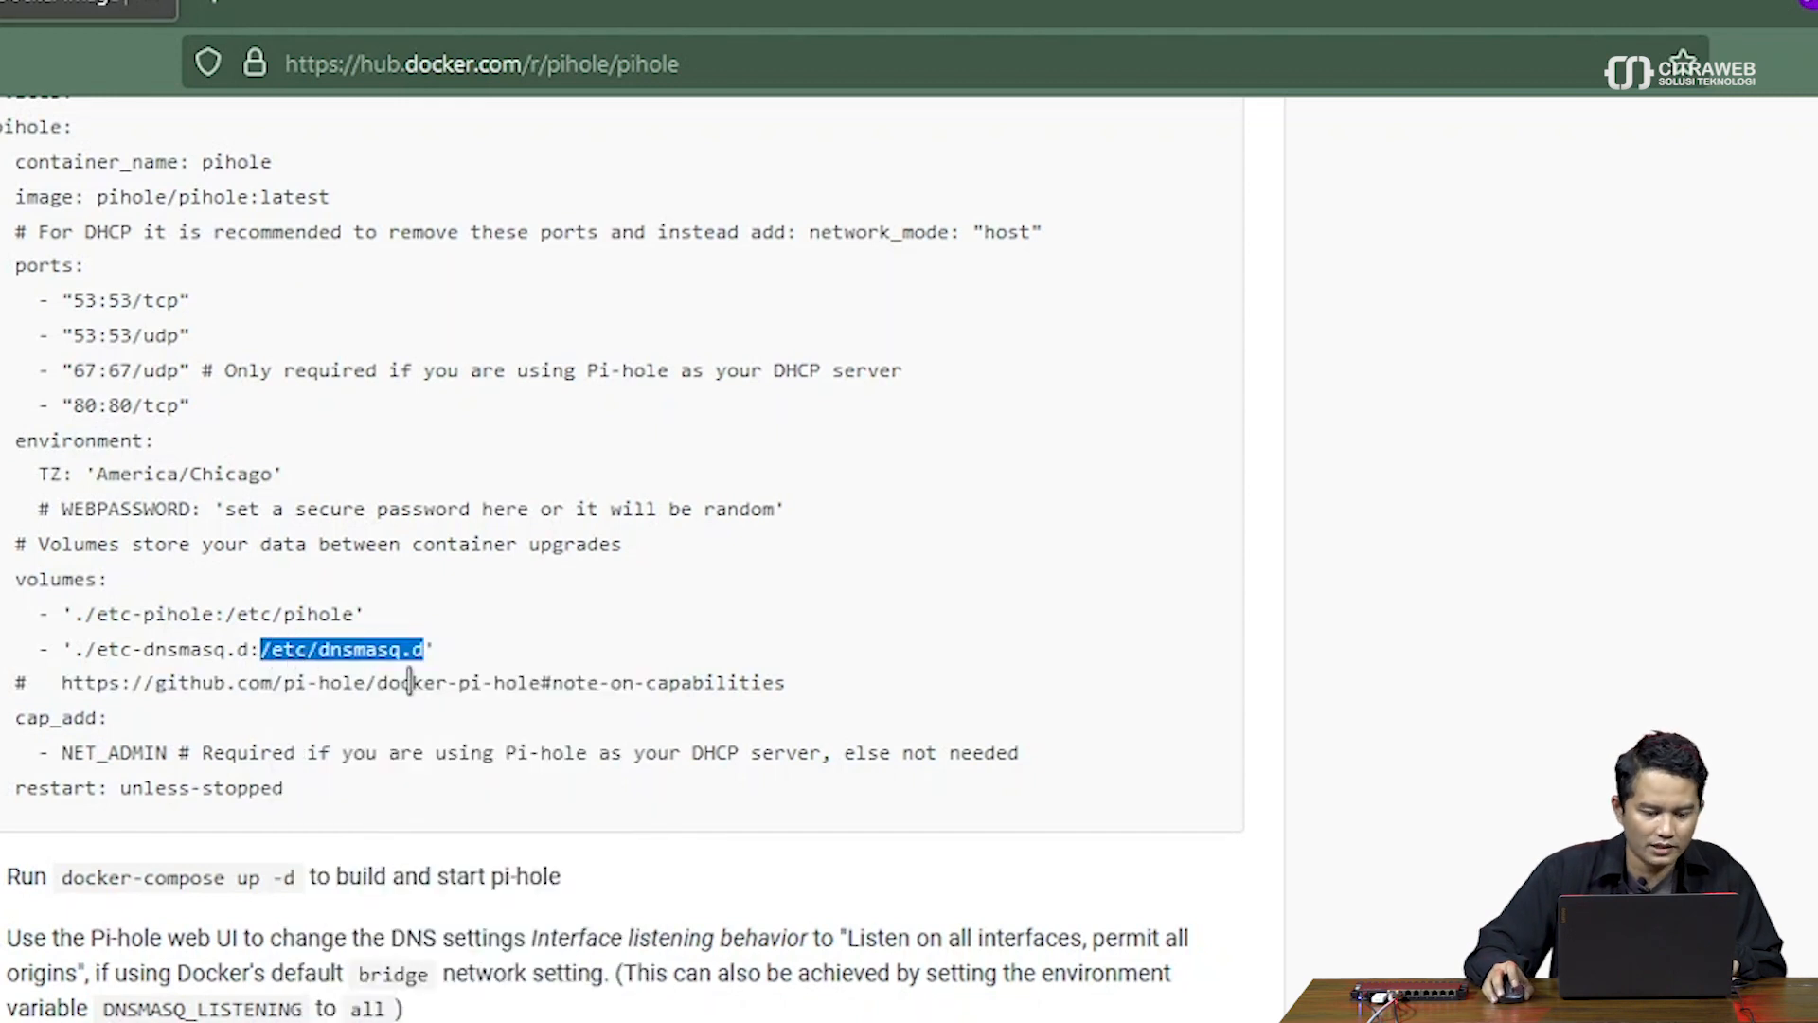
{"action": "key", "text": "alt+Tab"}
{"action": "left_click", "coordinate": [838, 574]}
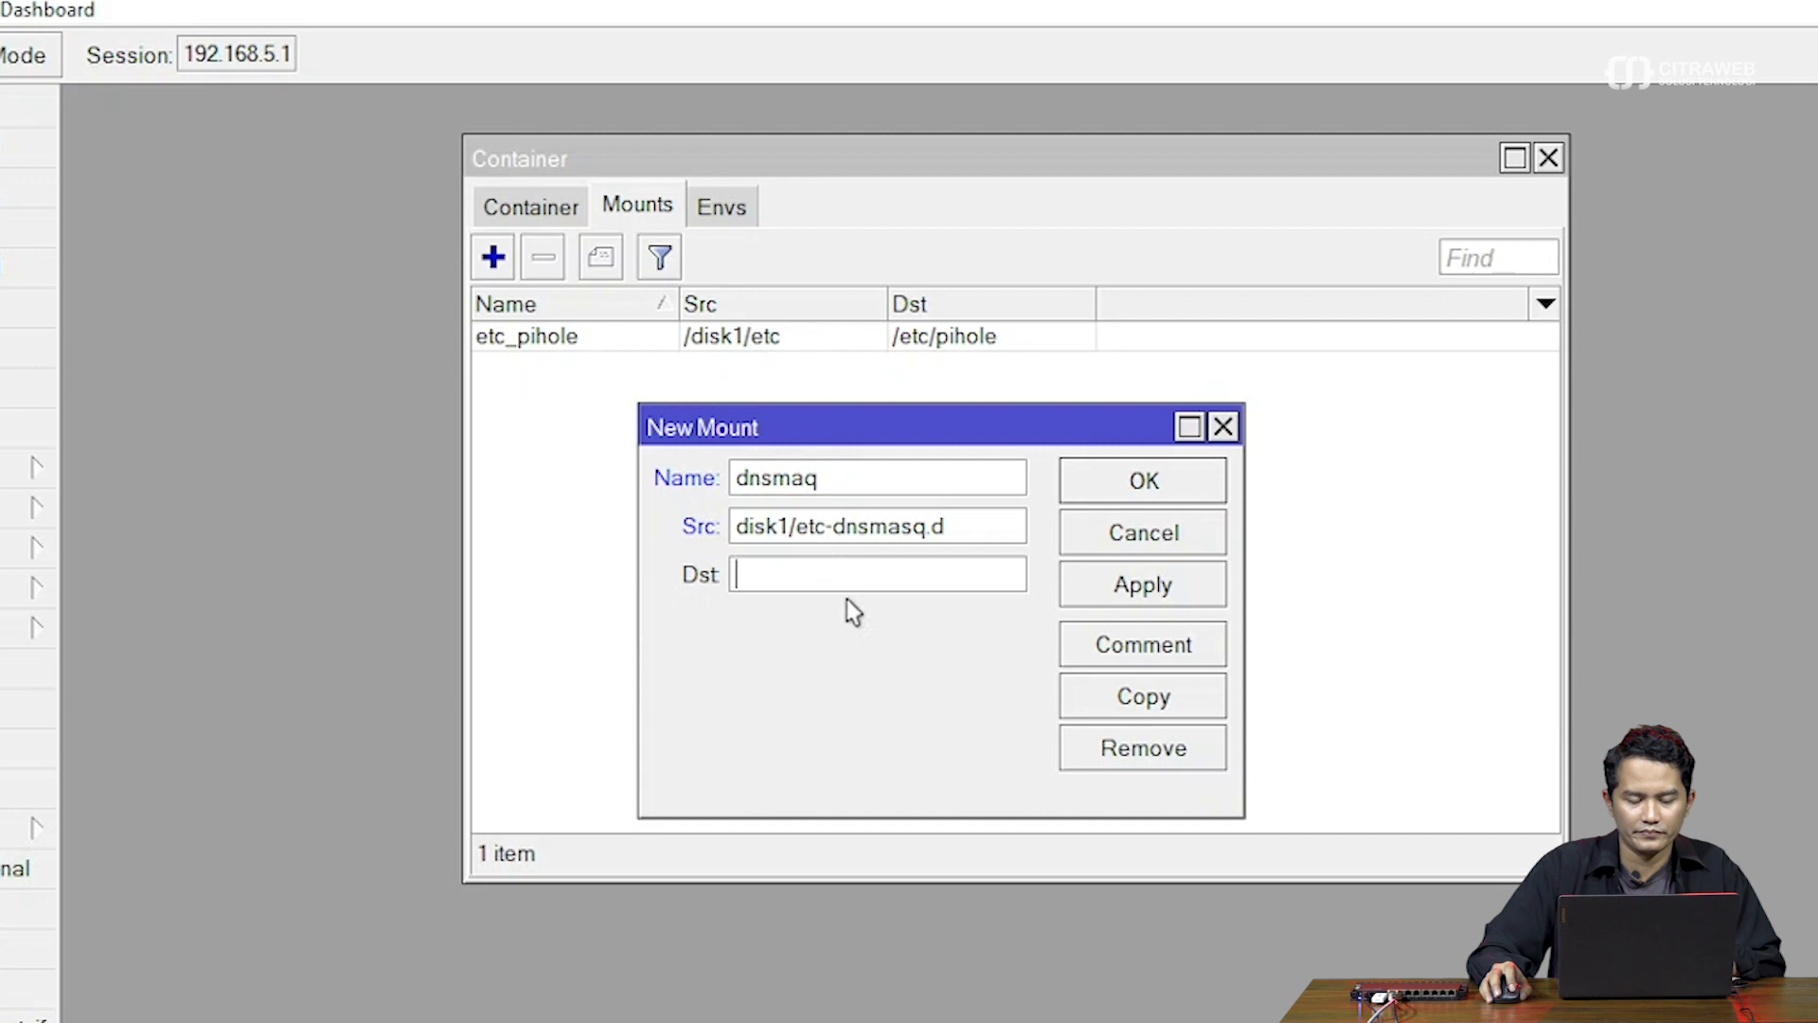
{"action": "right_click", "coordinate": [854, 574]}
{"action": "left_click", "coordinate": [916, 670]}
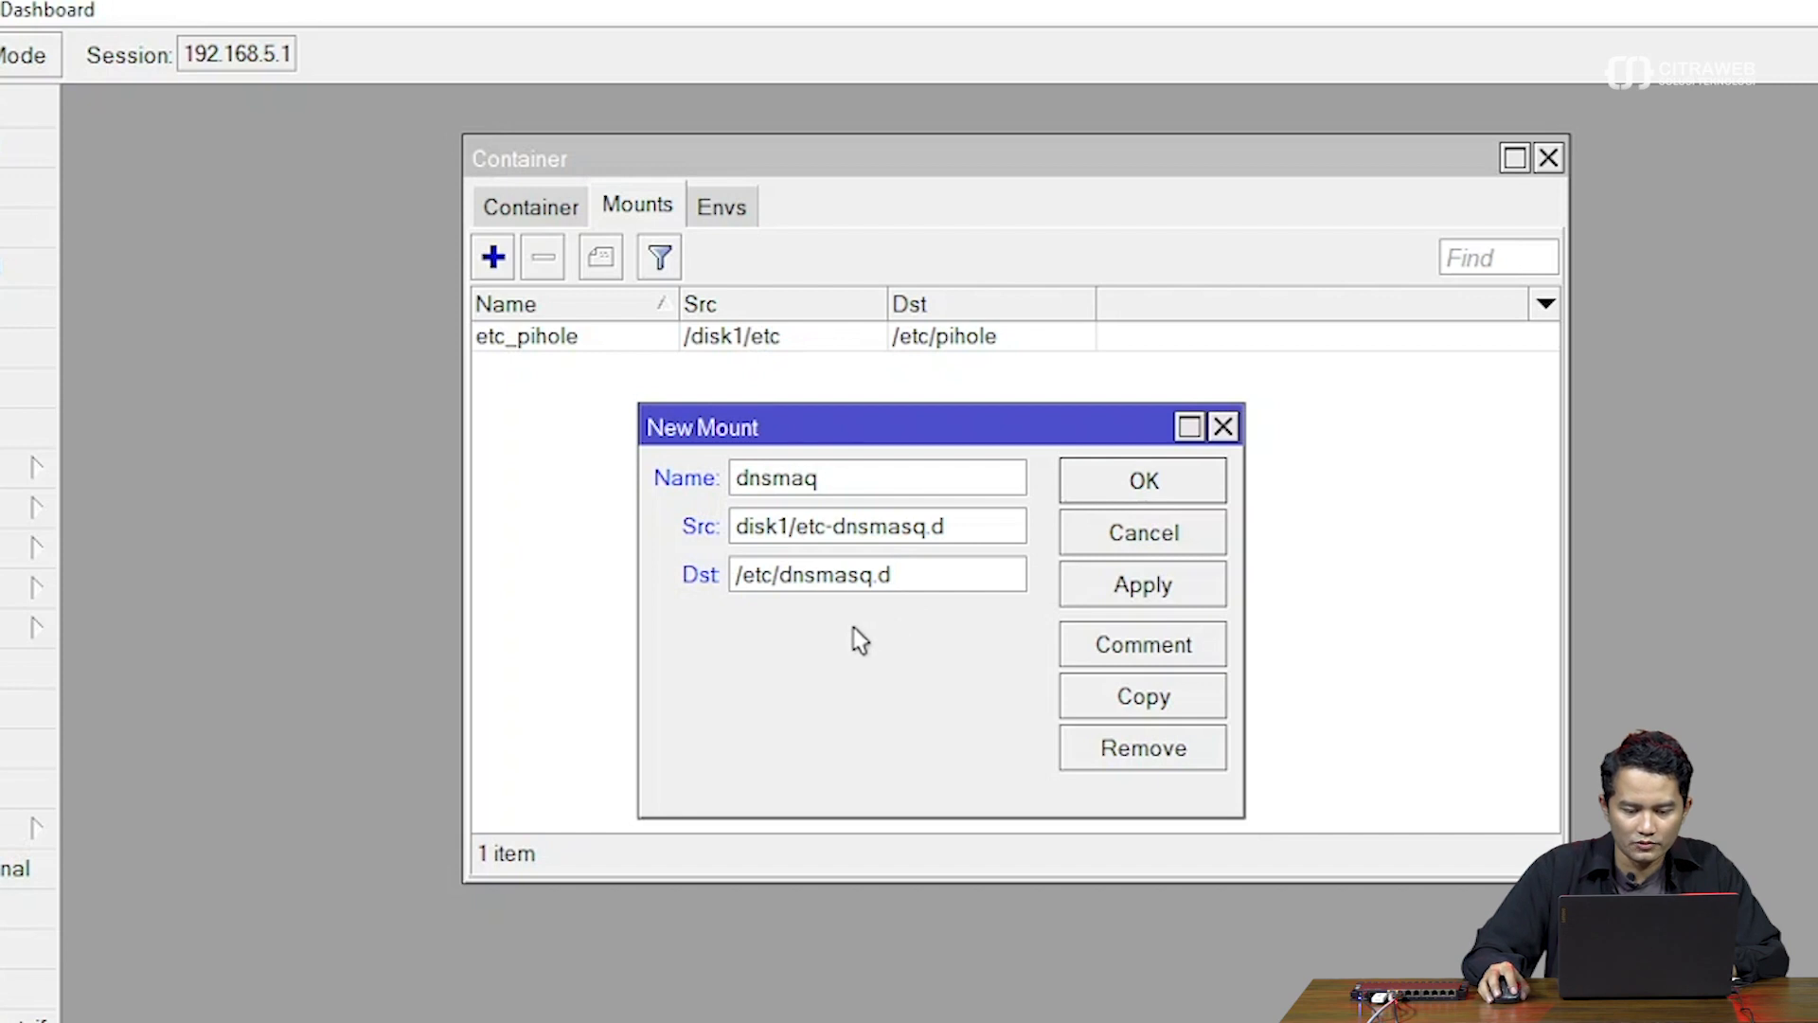
{"action": "left_click", "coordinate": [1113, 589]}
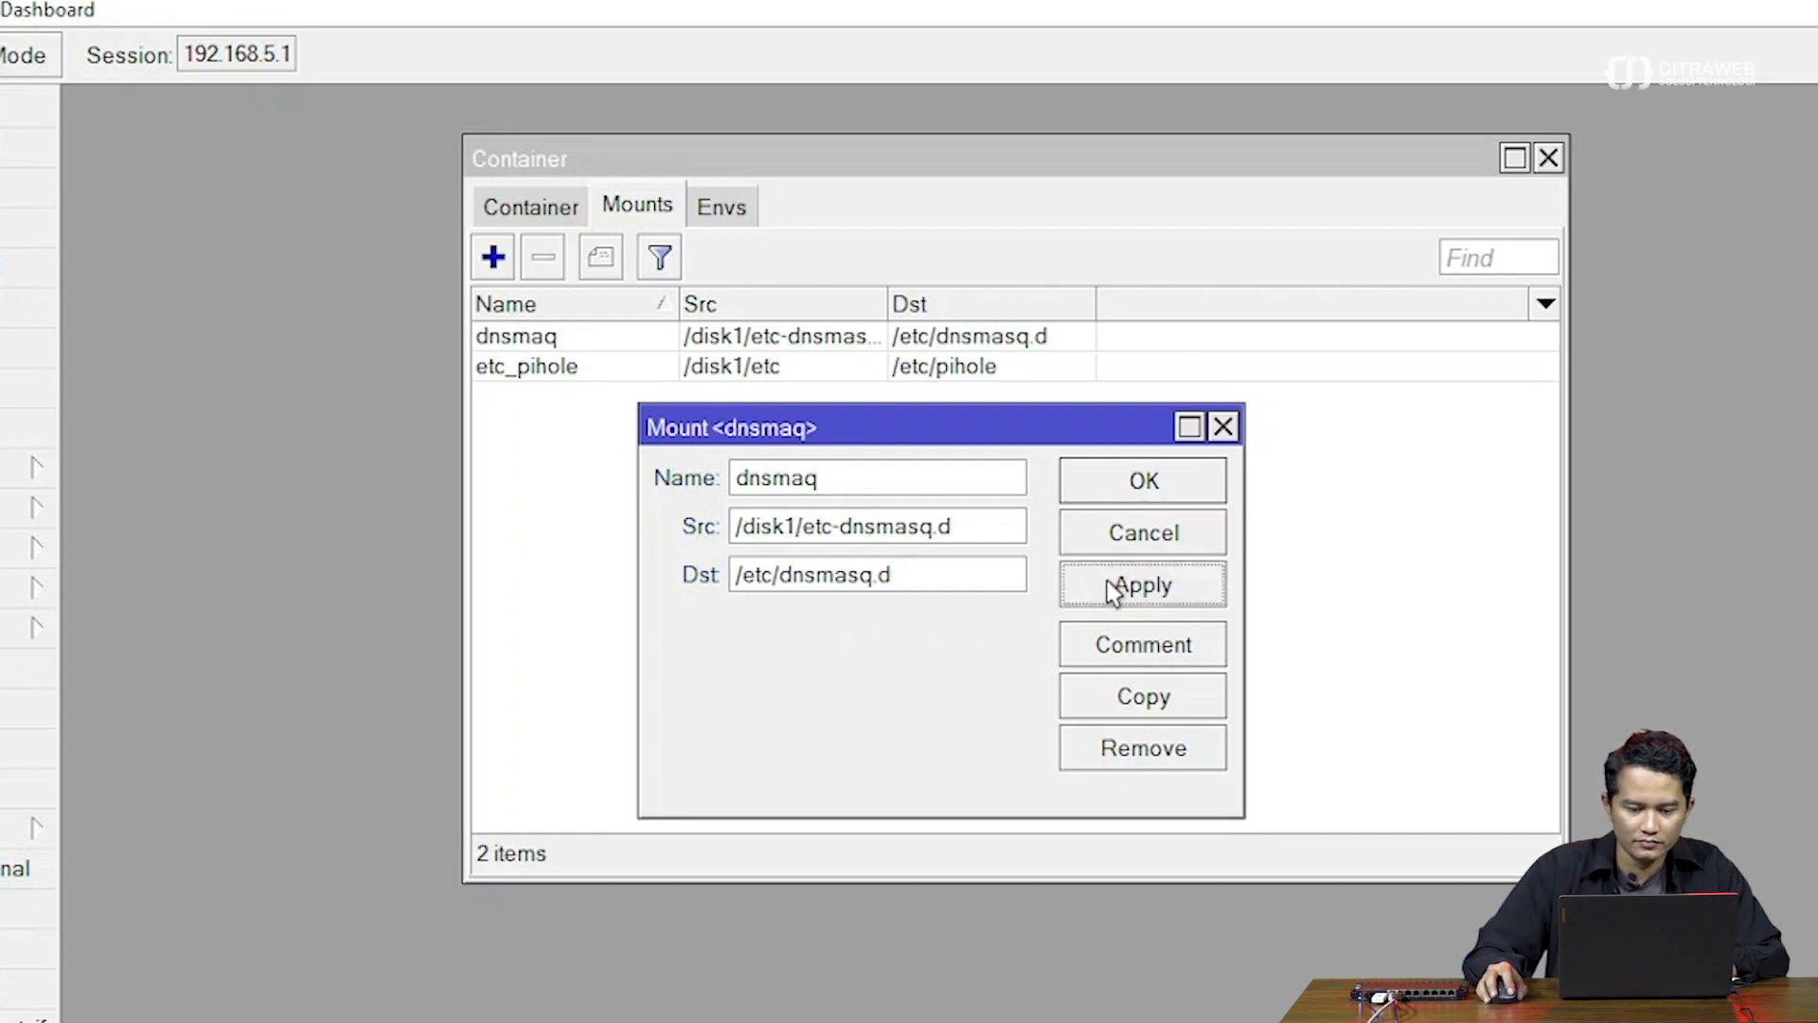
{"action": "left_click", "coordinate": [1141, 488]}
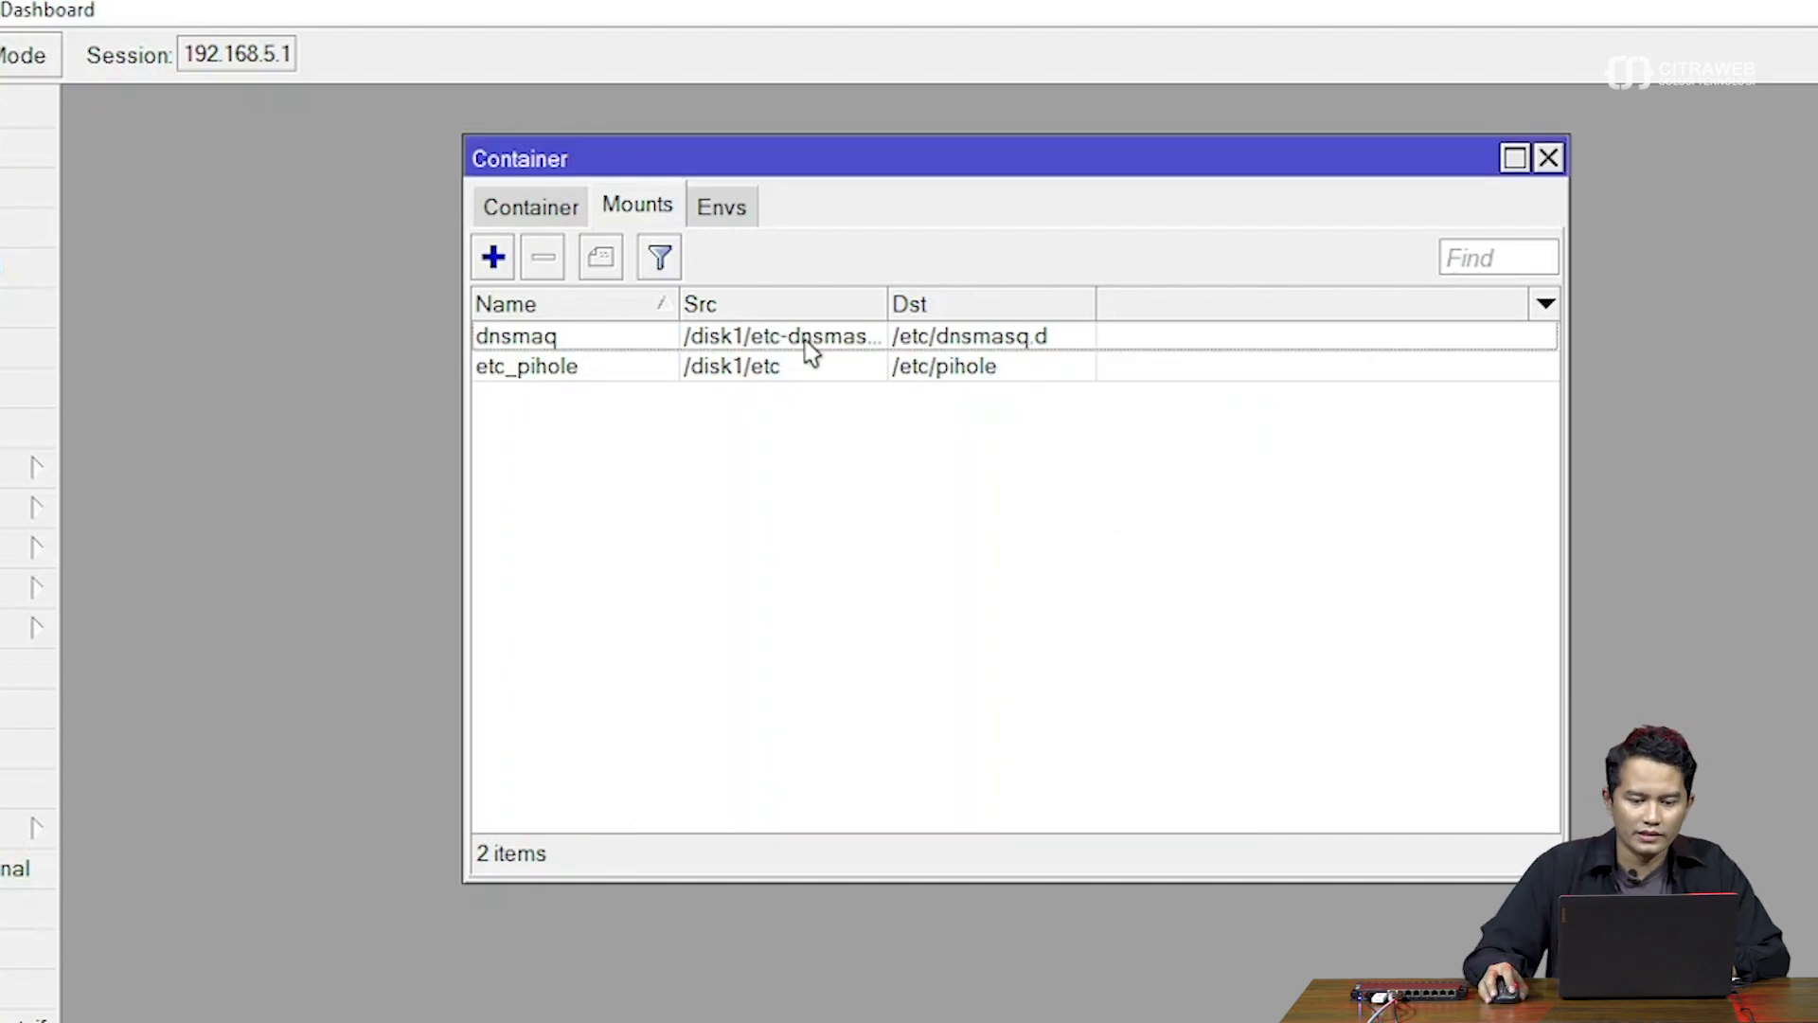
Review the etc_pihole and dnsmaq mounts and the TZ and WEBPASSWORD environment entries
{"action": "left_click", "coordinate": [1023, 367]}
{"action": "left_click", "coordinate": [1032, 347]}
{"action": "left_click", "coordinate": [1035, 366]}
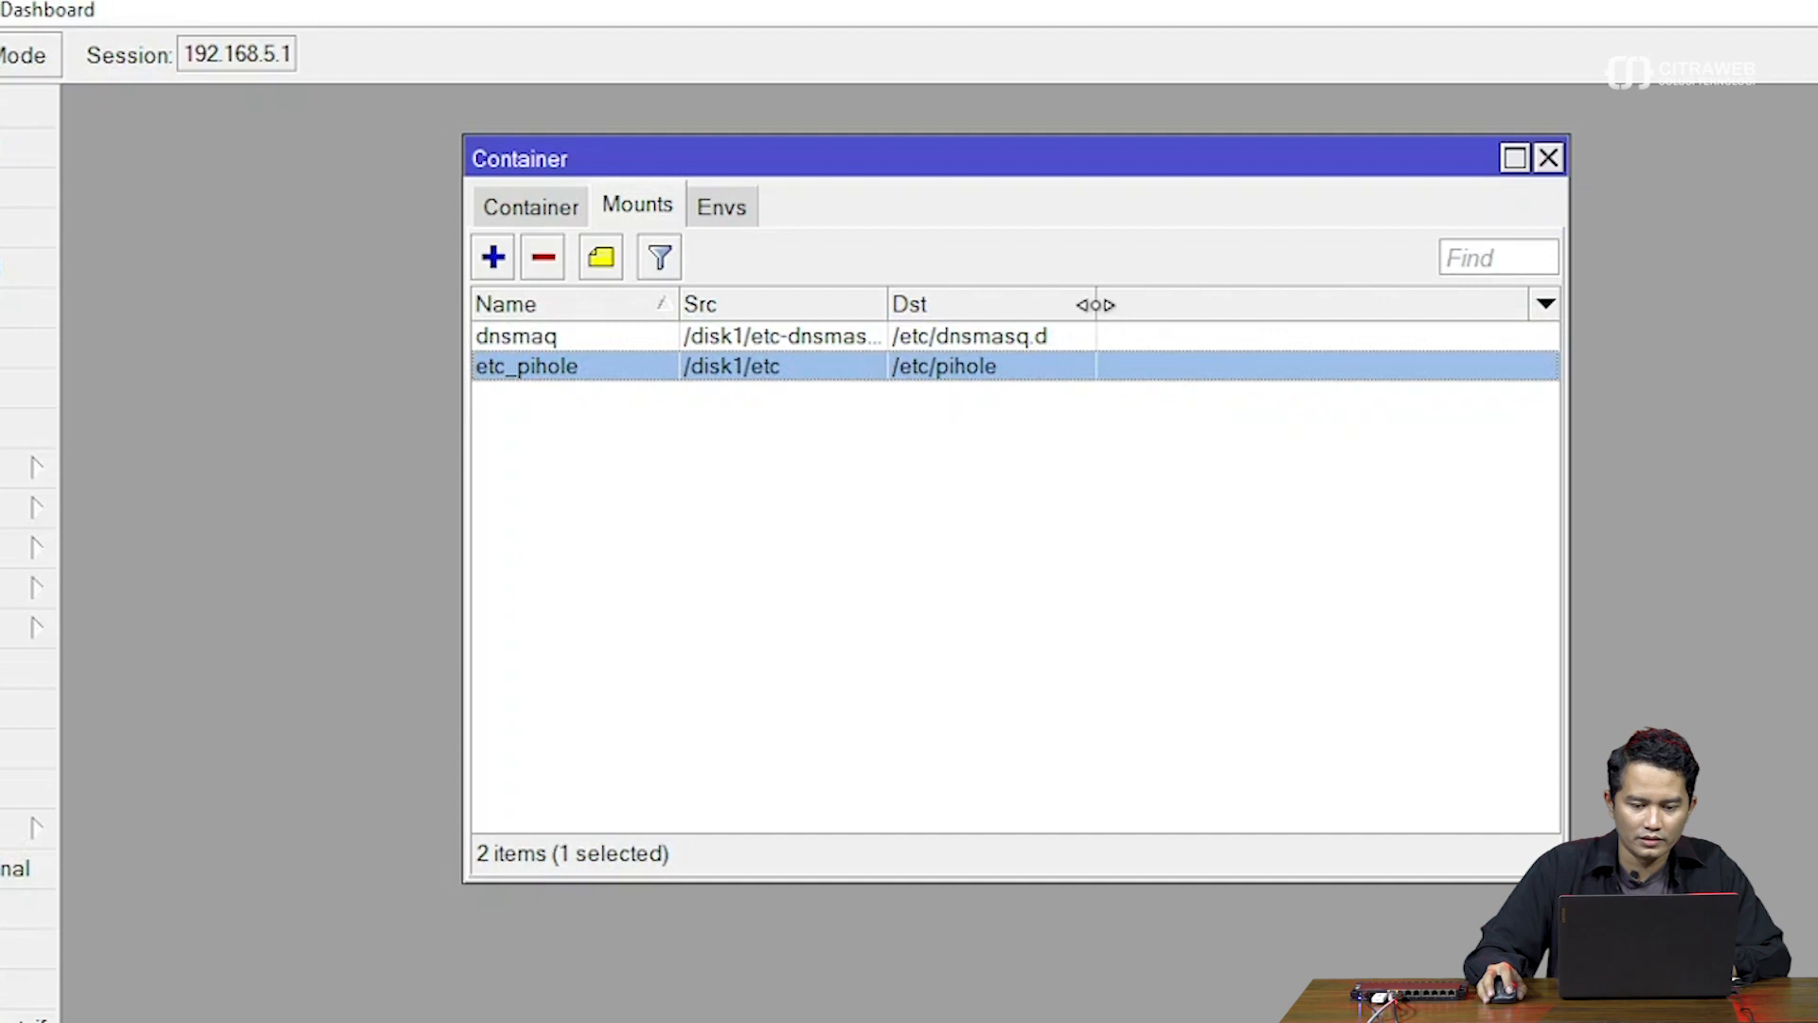
{"action": "left_click", "coordinate": [727, 221]}
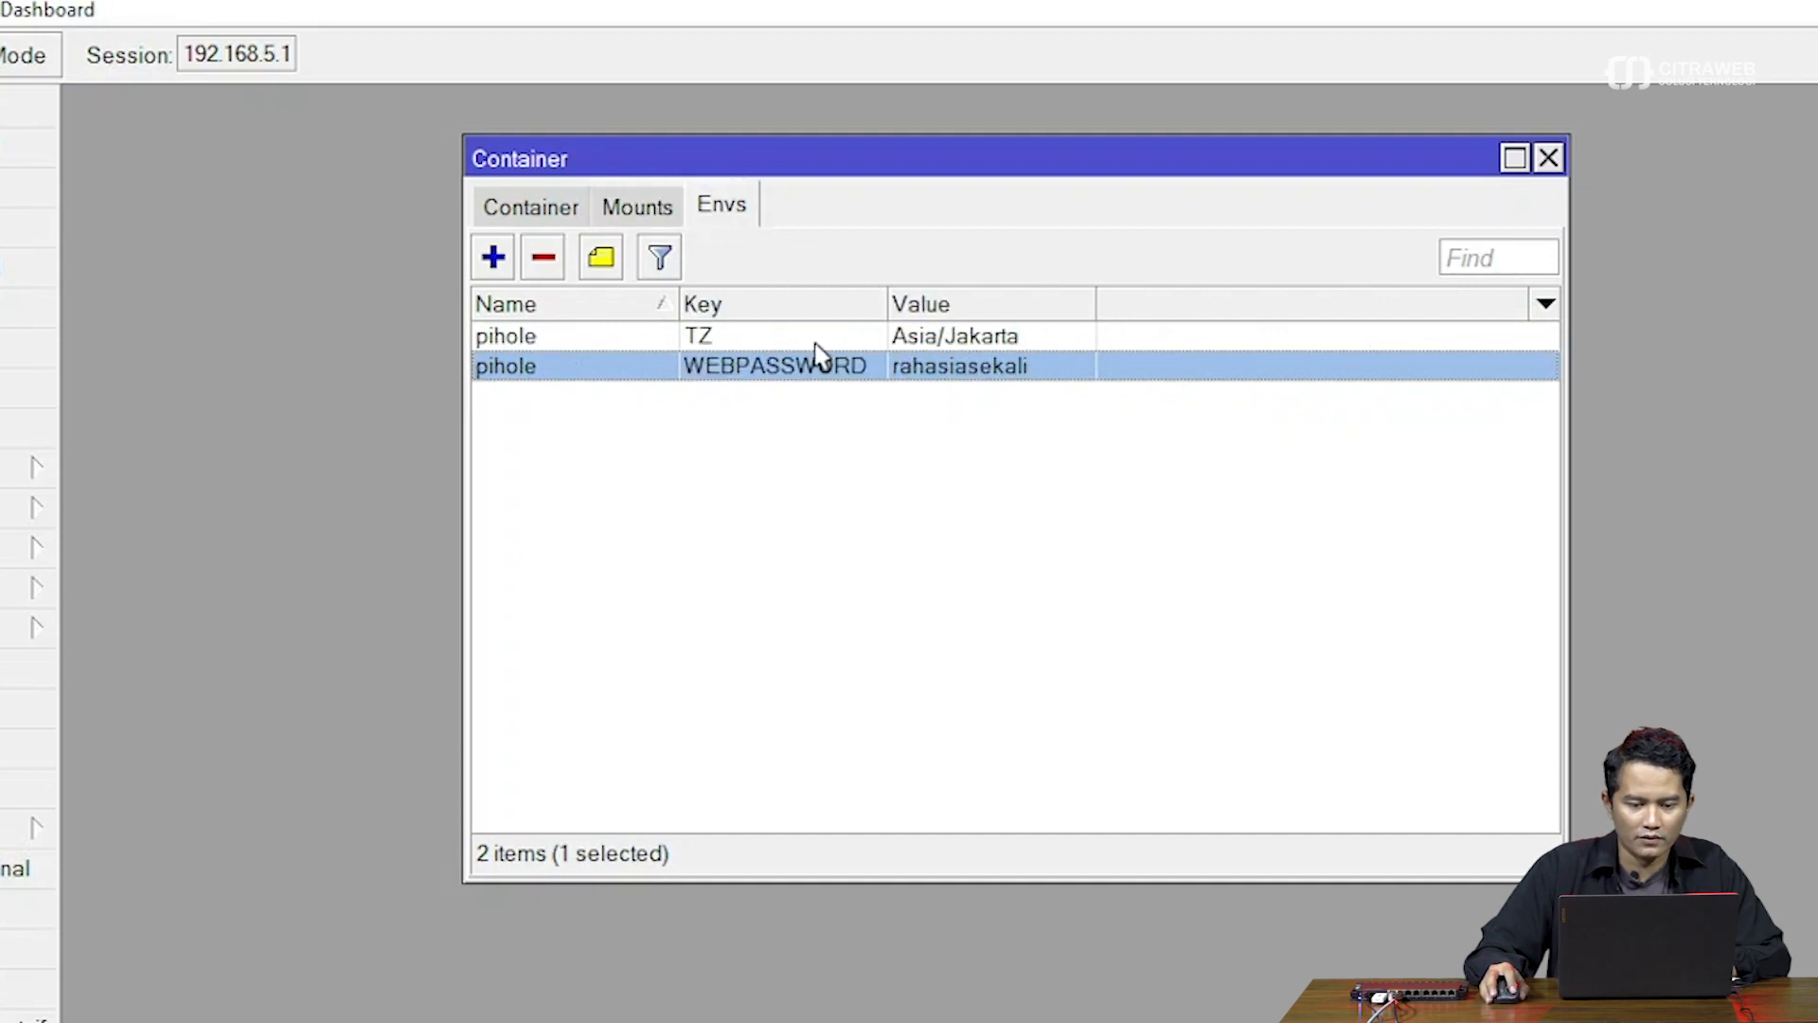
{"action": "left_click", "coordinate": [816, 342]}
{"action": "left_click", "coordinate": [818, 355]}
{"action": "left_click", "coordinate": [640, 211]}
{"action": "left_click", "coordinate": [728, 212]}
{"action": "left_click", "coordinate": [637, 210]}
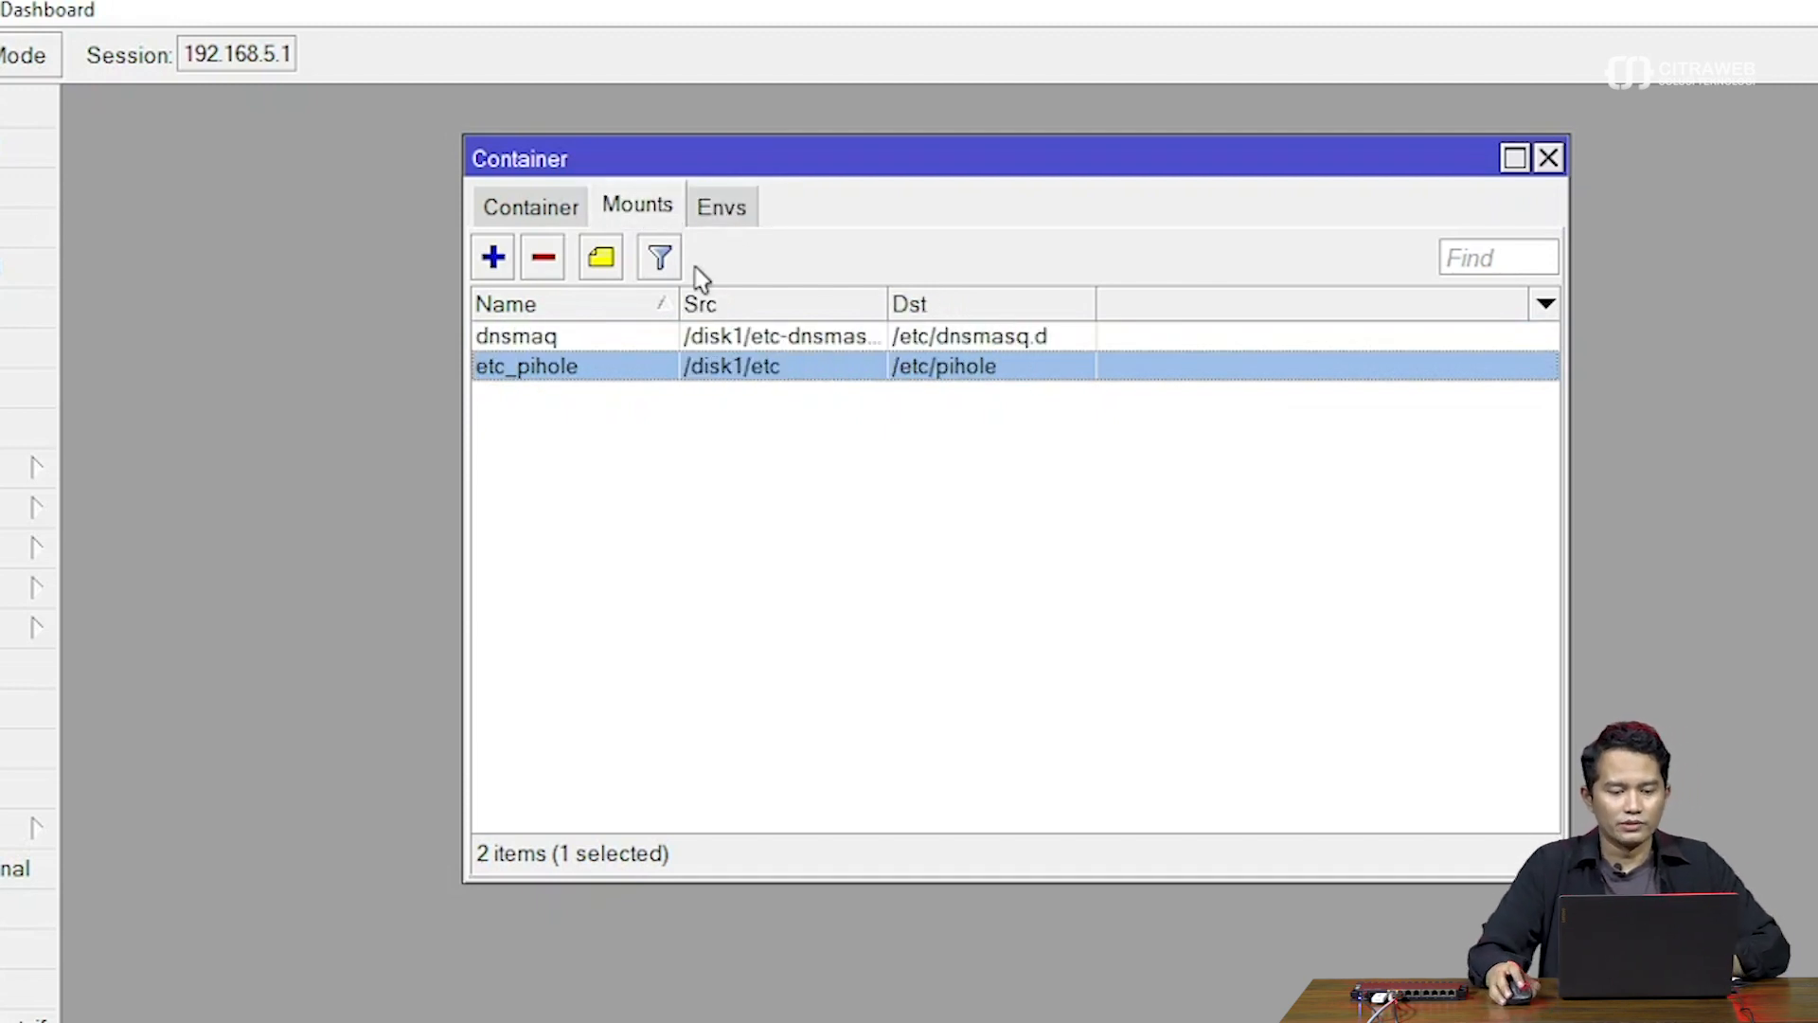
{"action": "left_click", "coordinate": [708, 204]}
{"action": "left_click", "coordinate": [642, 204]}
{"action": "left_click_drag", "start_coordinate": [691, 168], "coordinate": [645, 176]}
Show the Container tab's empty container list and move the Container window left
{"action": "left_click", "coordinate": [490, 224]}
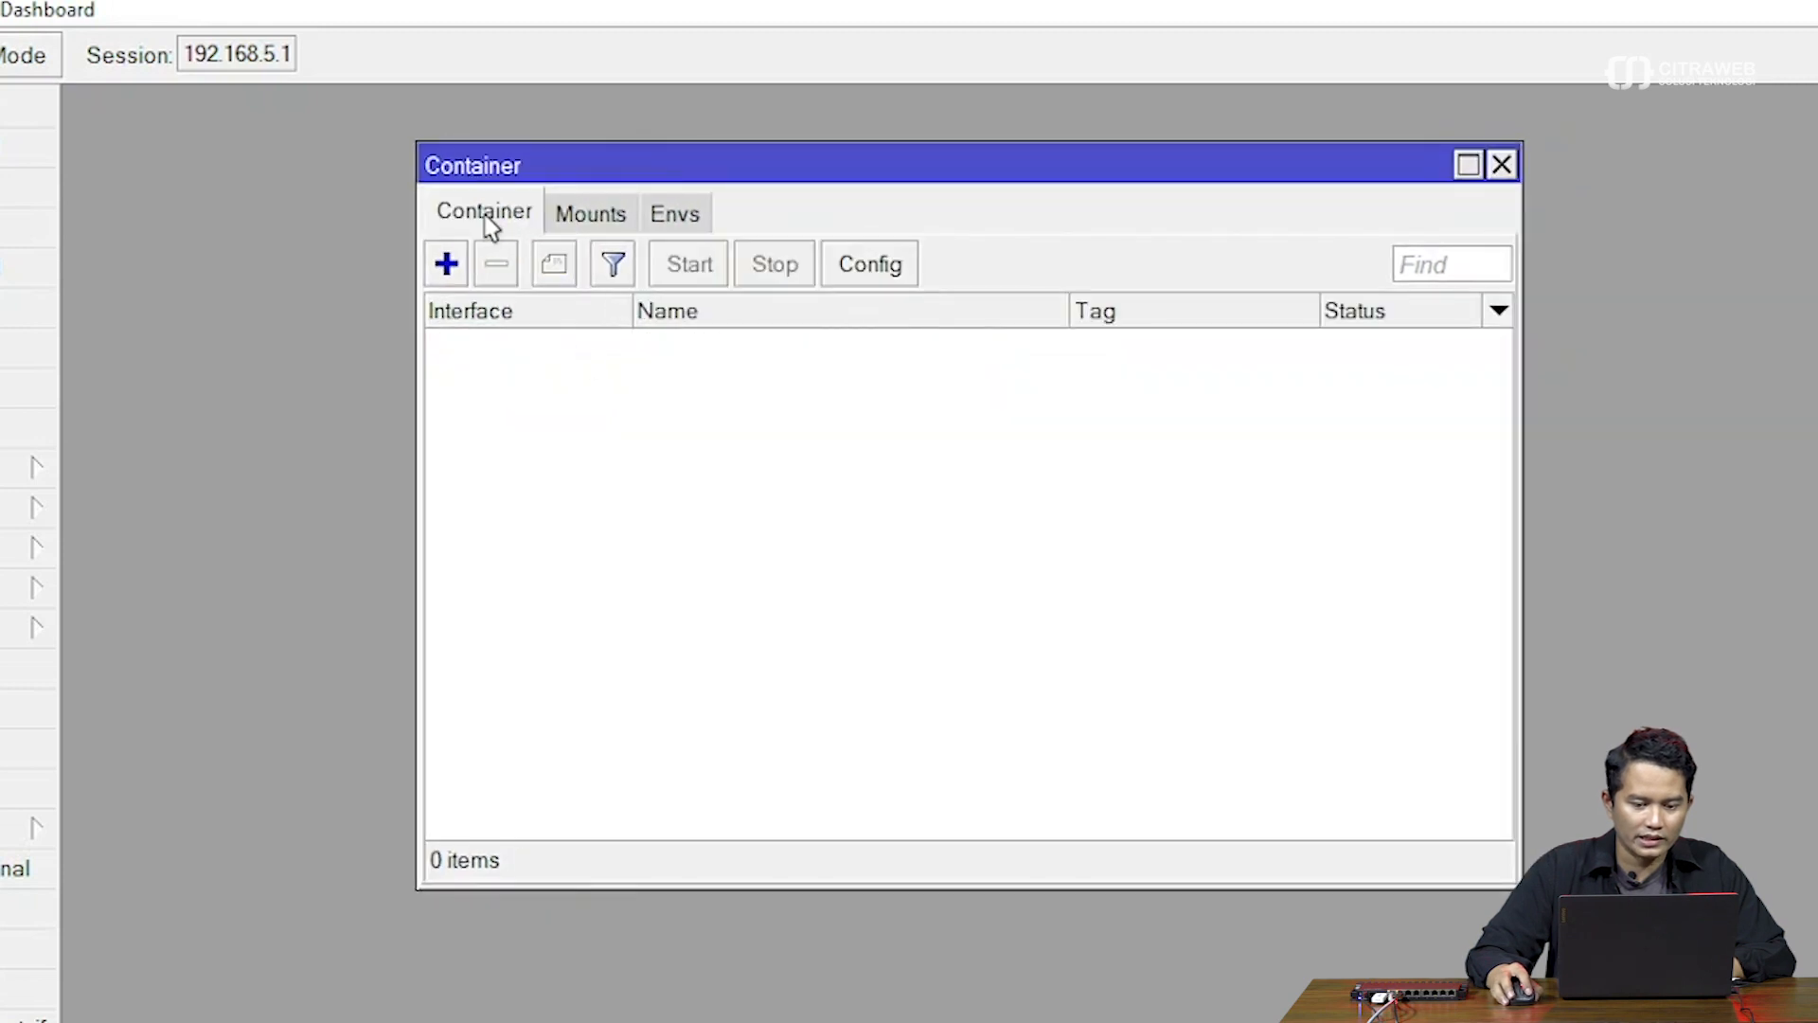
{"action": "left_click_drag", "start_coordinate": [906, 178], "coordinate": [666, 161]}
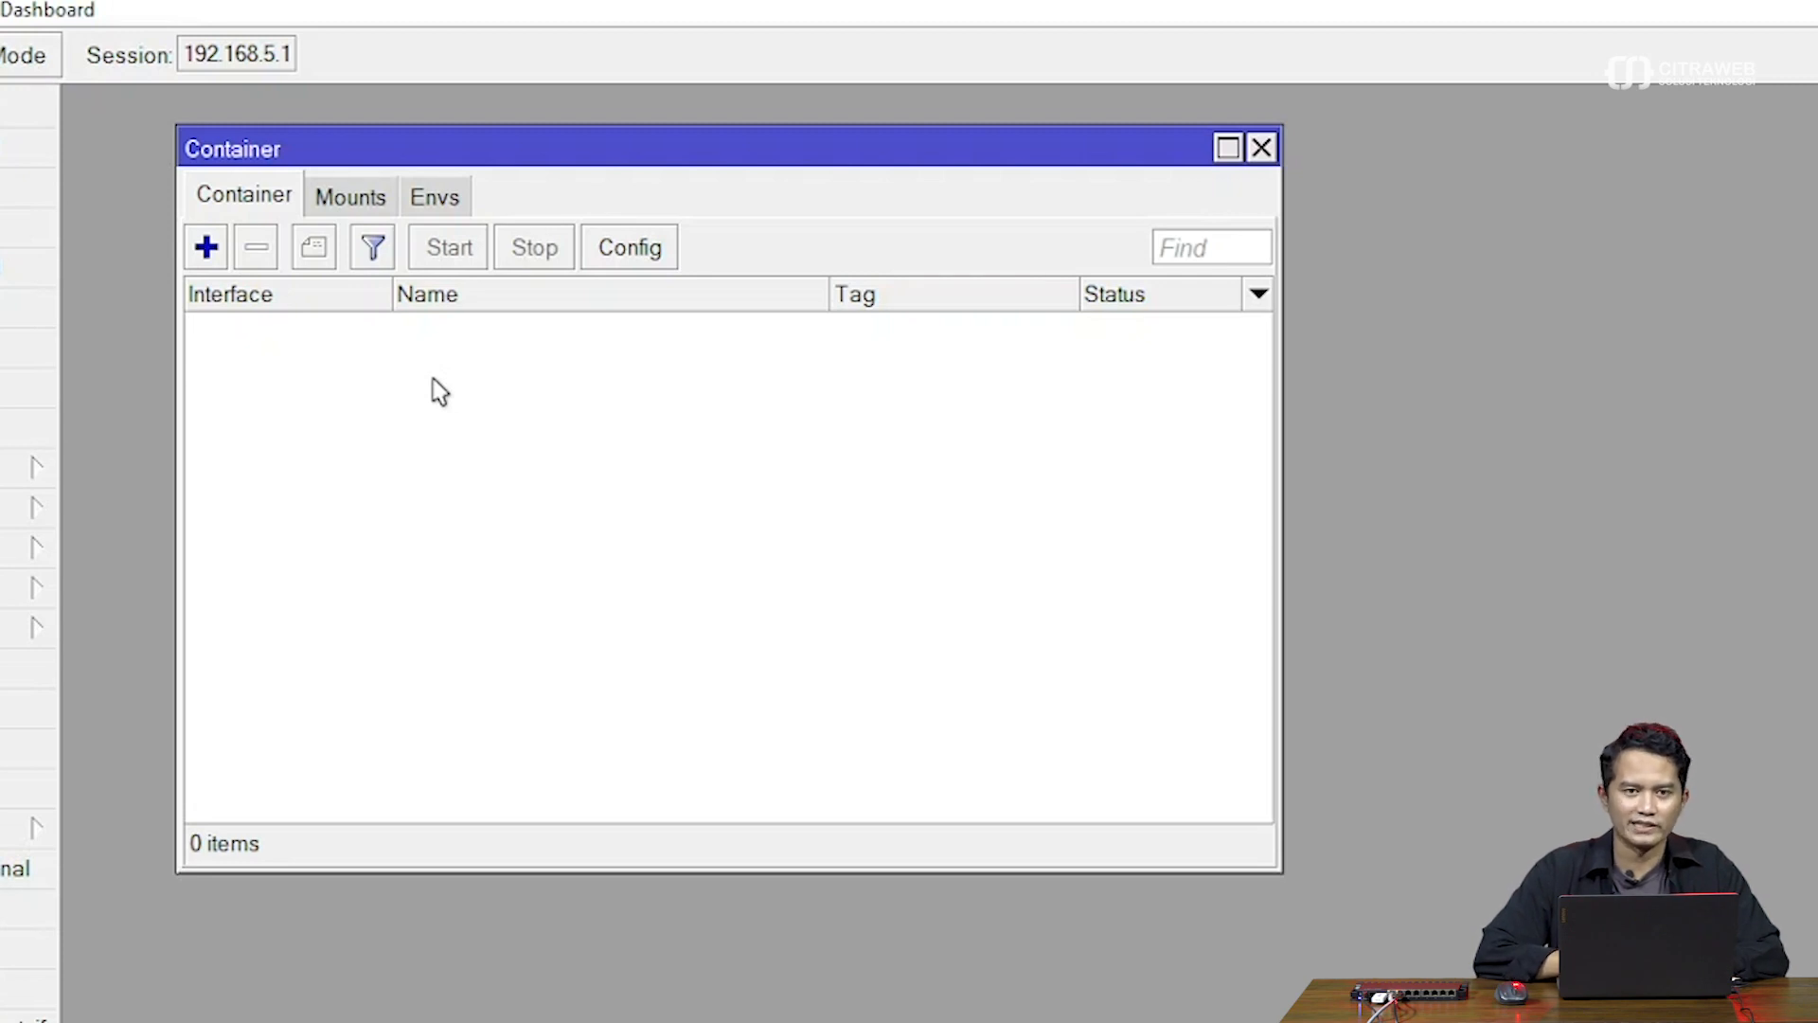
{"action": "left_click_drag", "start_coordinate": [556, 158], "coordinate": [542, 156]}
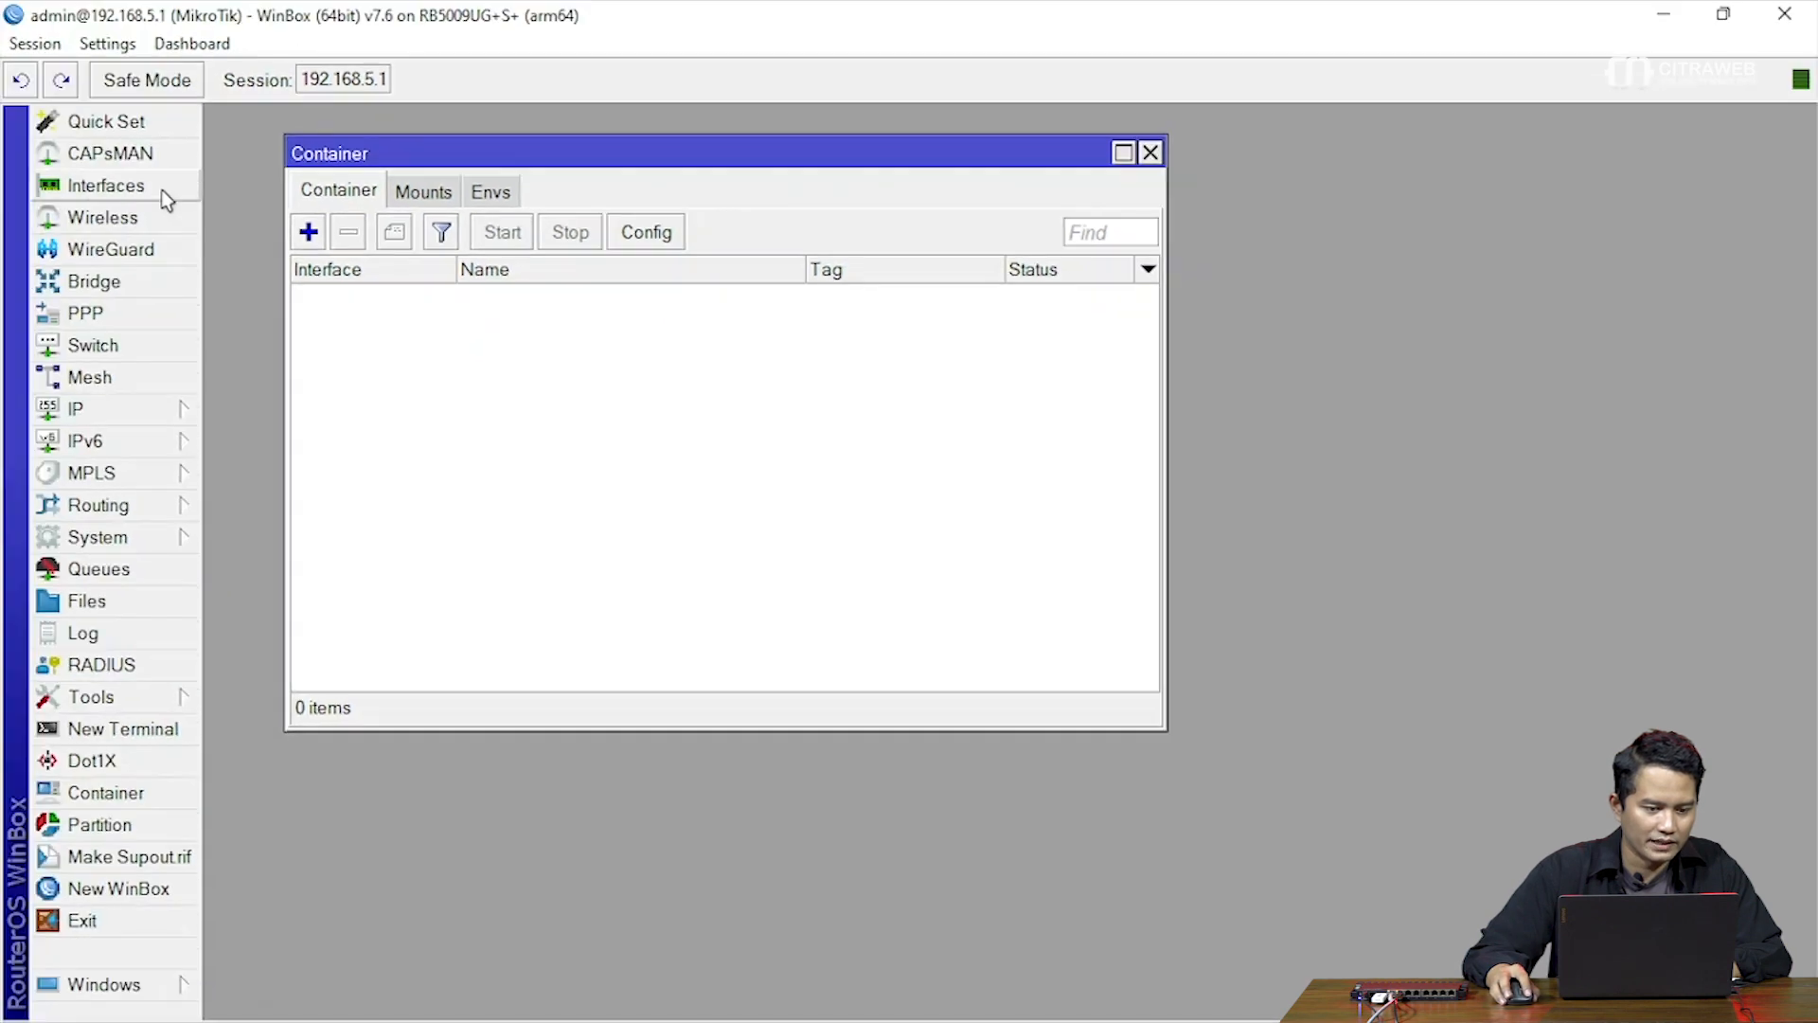
Add VETH interface veth1 with address 172.16.0.2/24 and gateway 172.16.0.1
{"action": "left_click", "coordinate": [161, 190]}
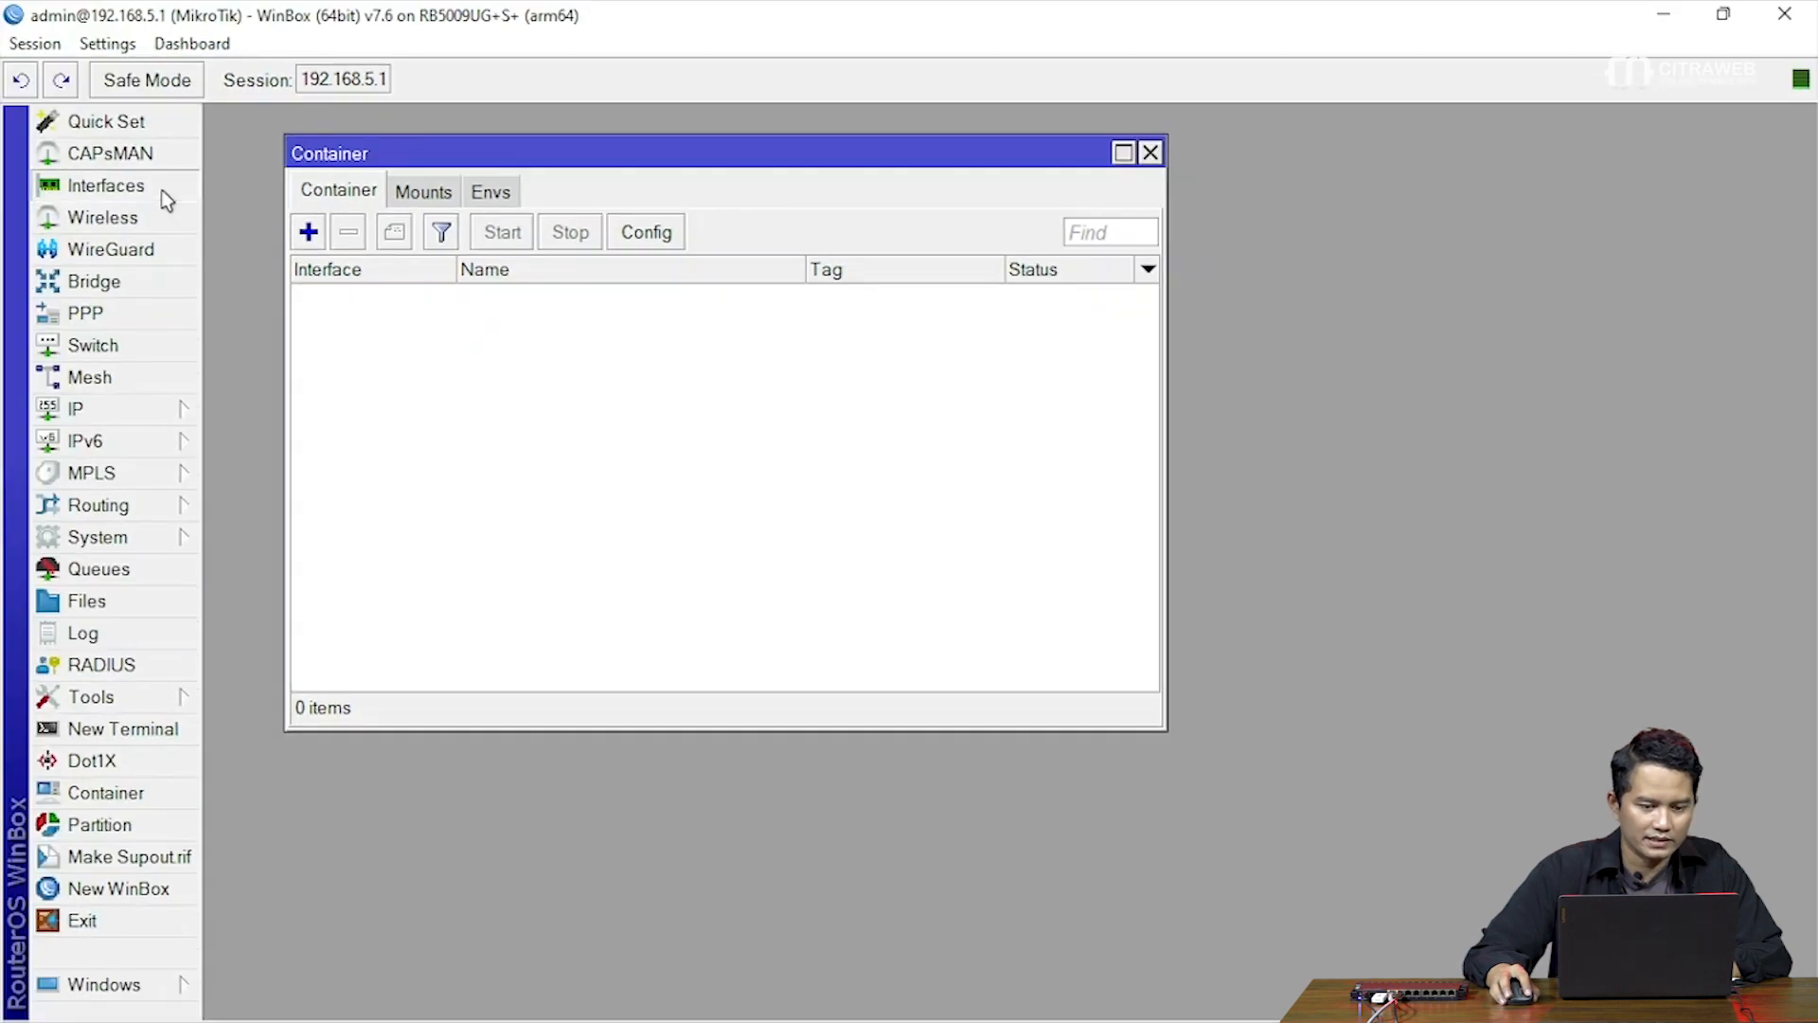
{"action": "left_click_drag", "start_coordinate": [402, 294], "coordinate": [434, 327]}
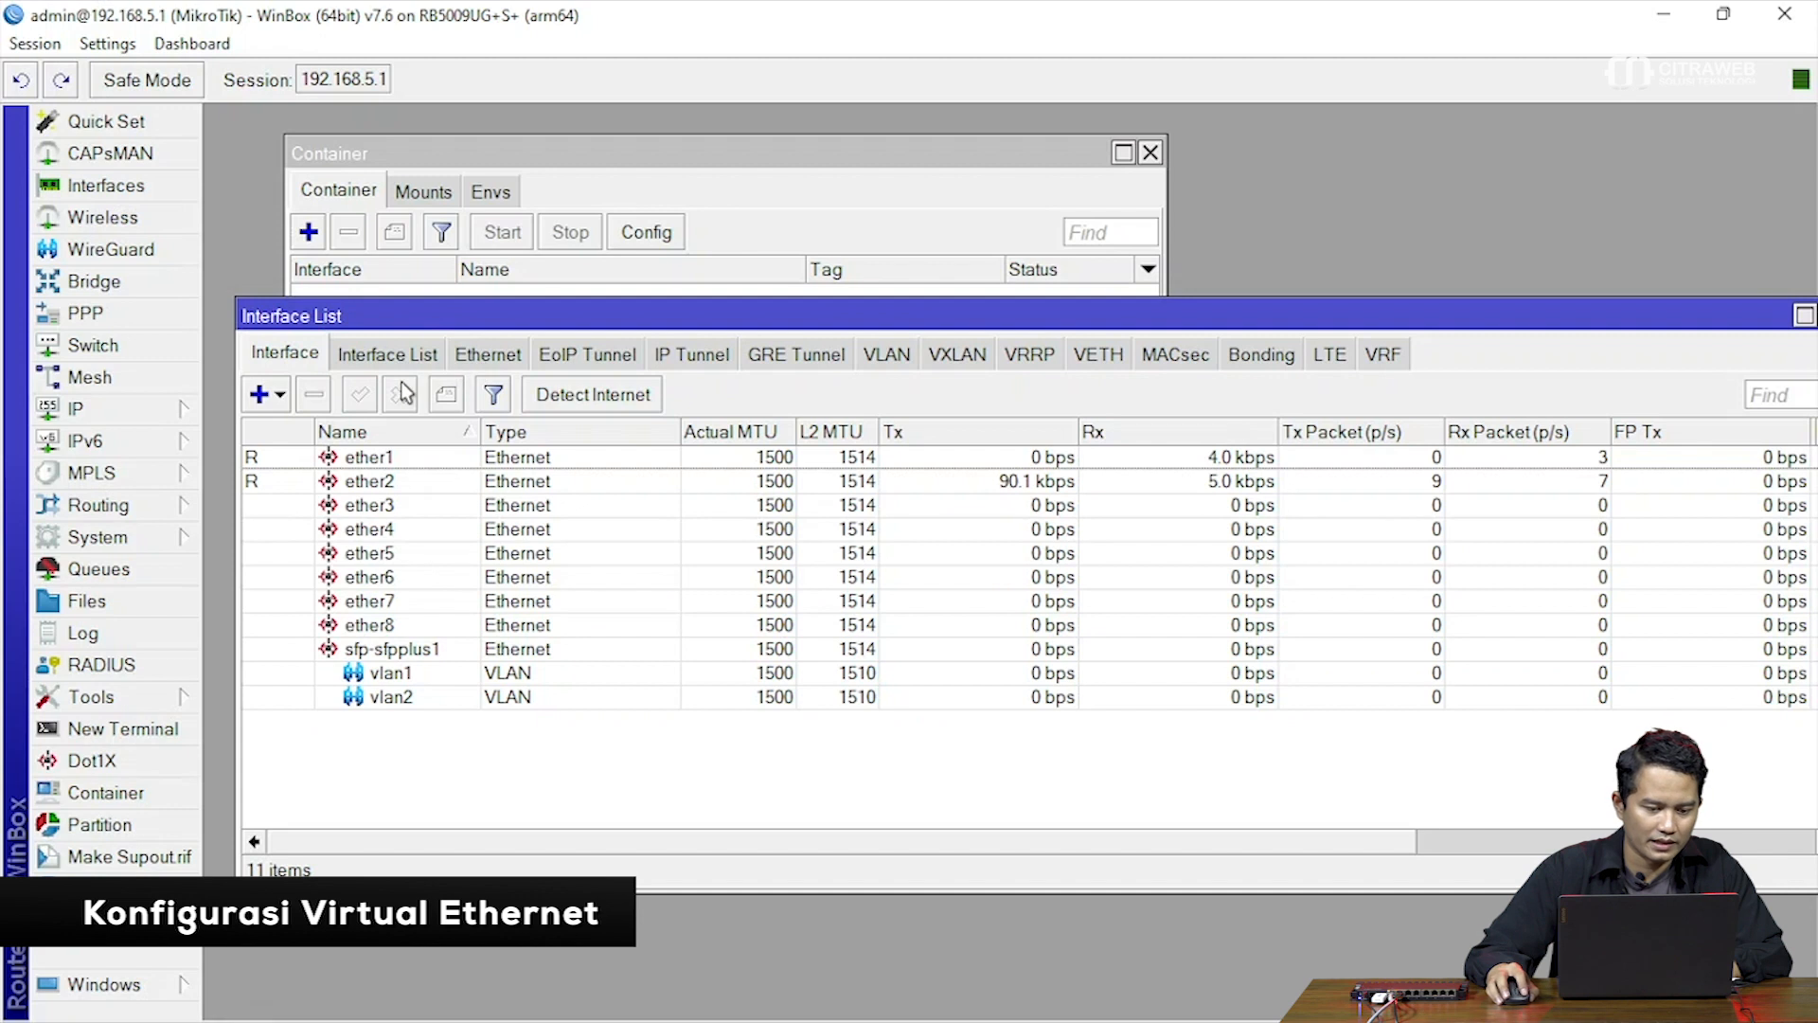
{"action": "left_click", "coordinate": [281, 396]}
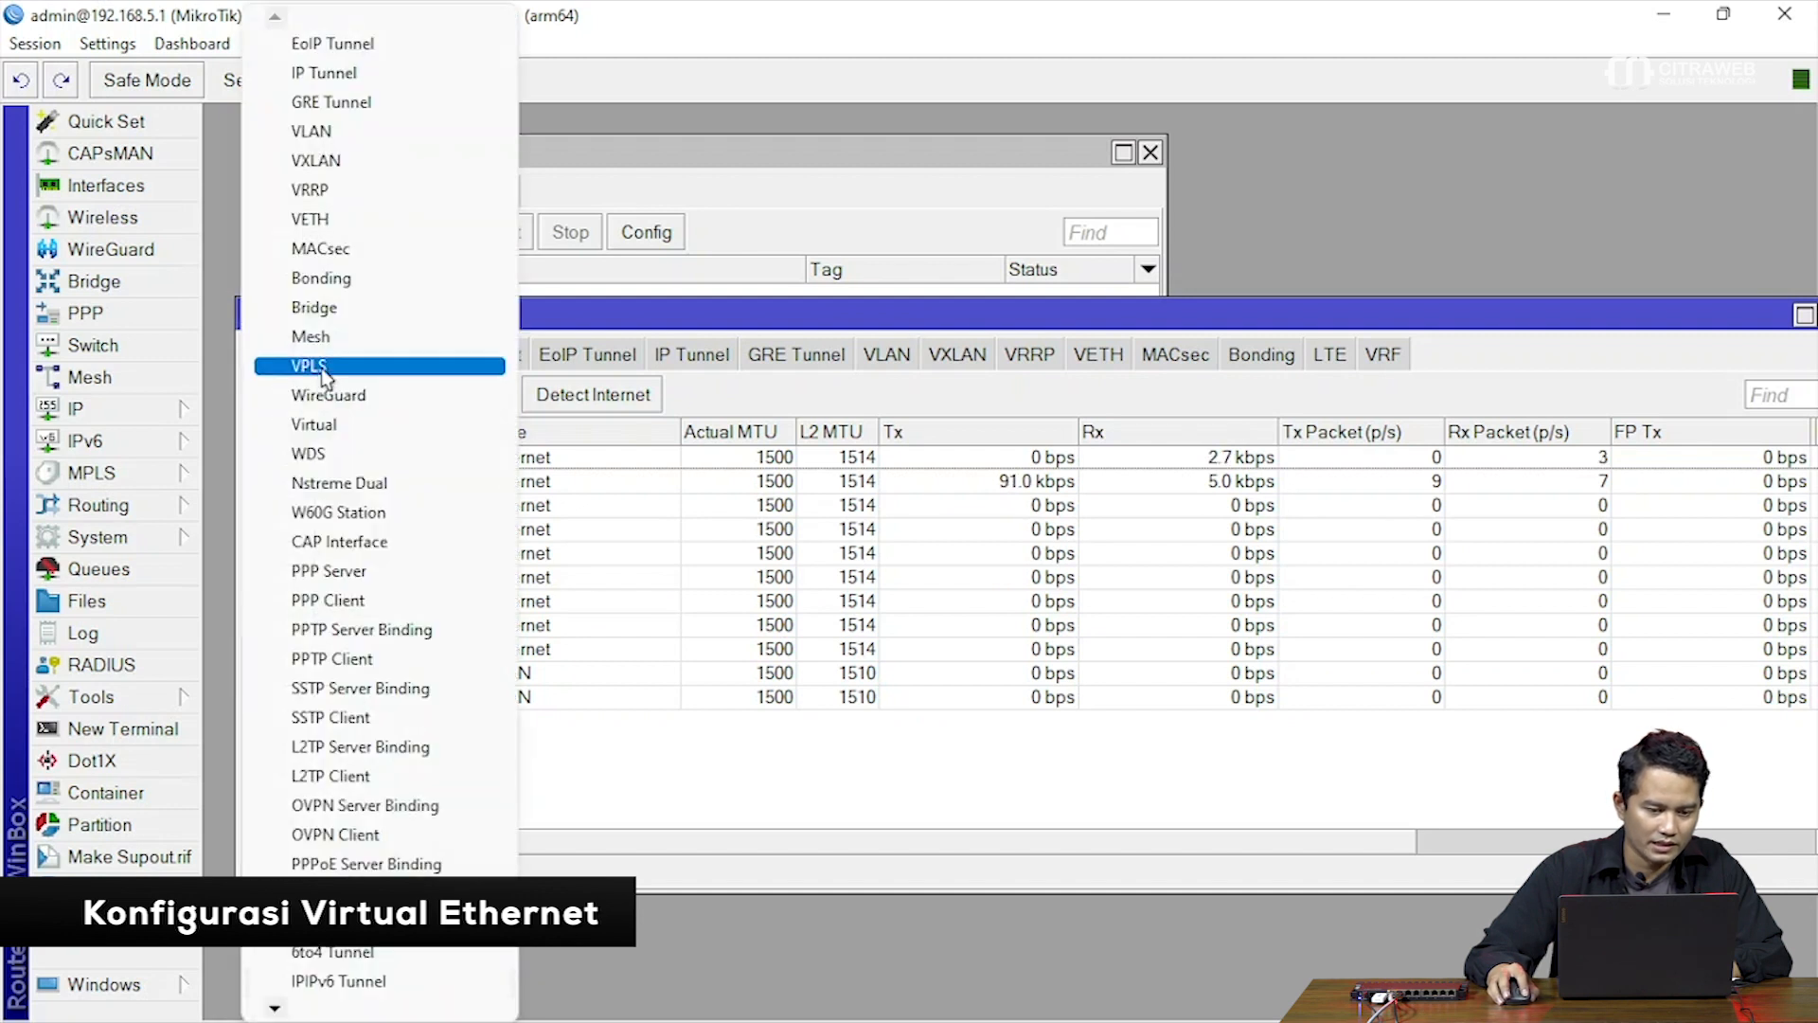
{"action": "left_click", "coordinate": [354, 223]}
{"action": "left_click_drag", "start_coordinate": [1510, 313], "coordinate": [1497, 377]}
{"action": "left_click_drag", "start_coordinate": [1169, 248], "coordinate": [1035, 280]}
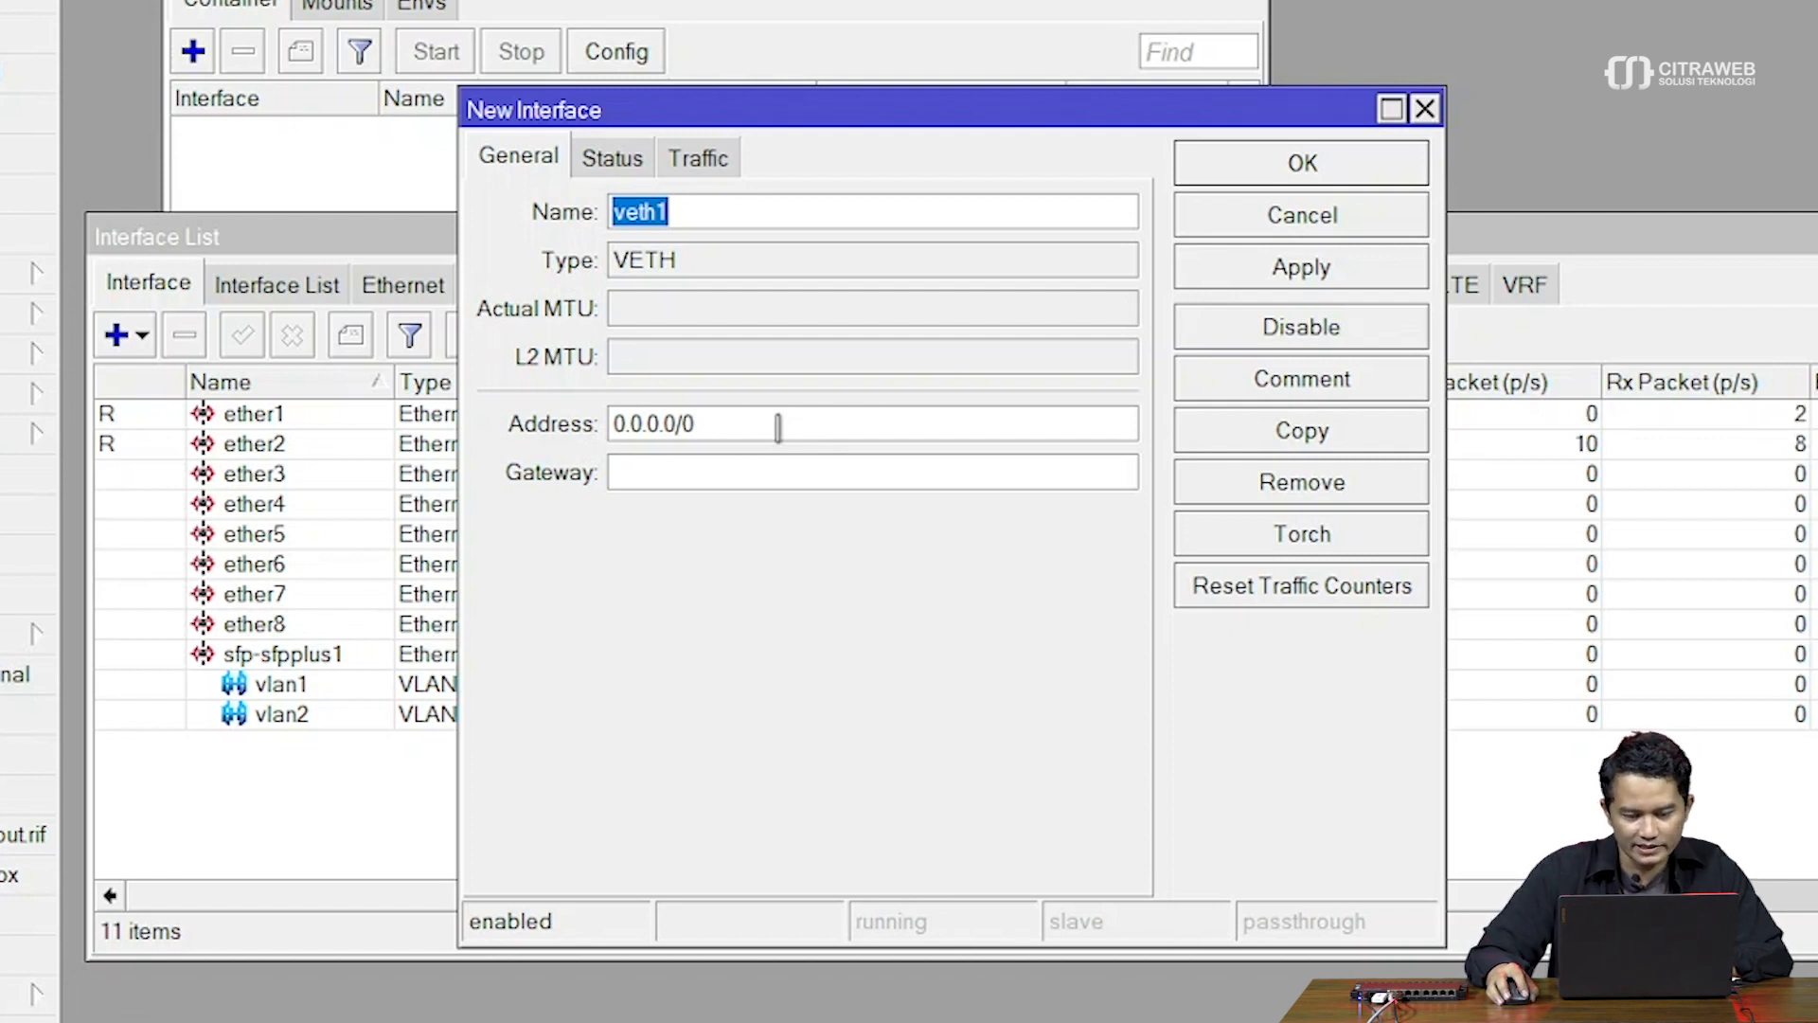
{"action": "double_click", "coordinate": [778, 428]}
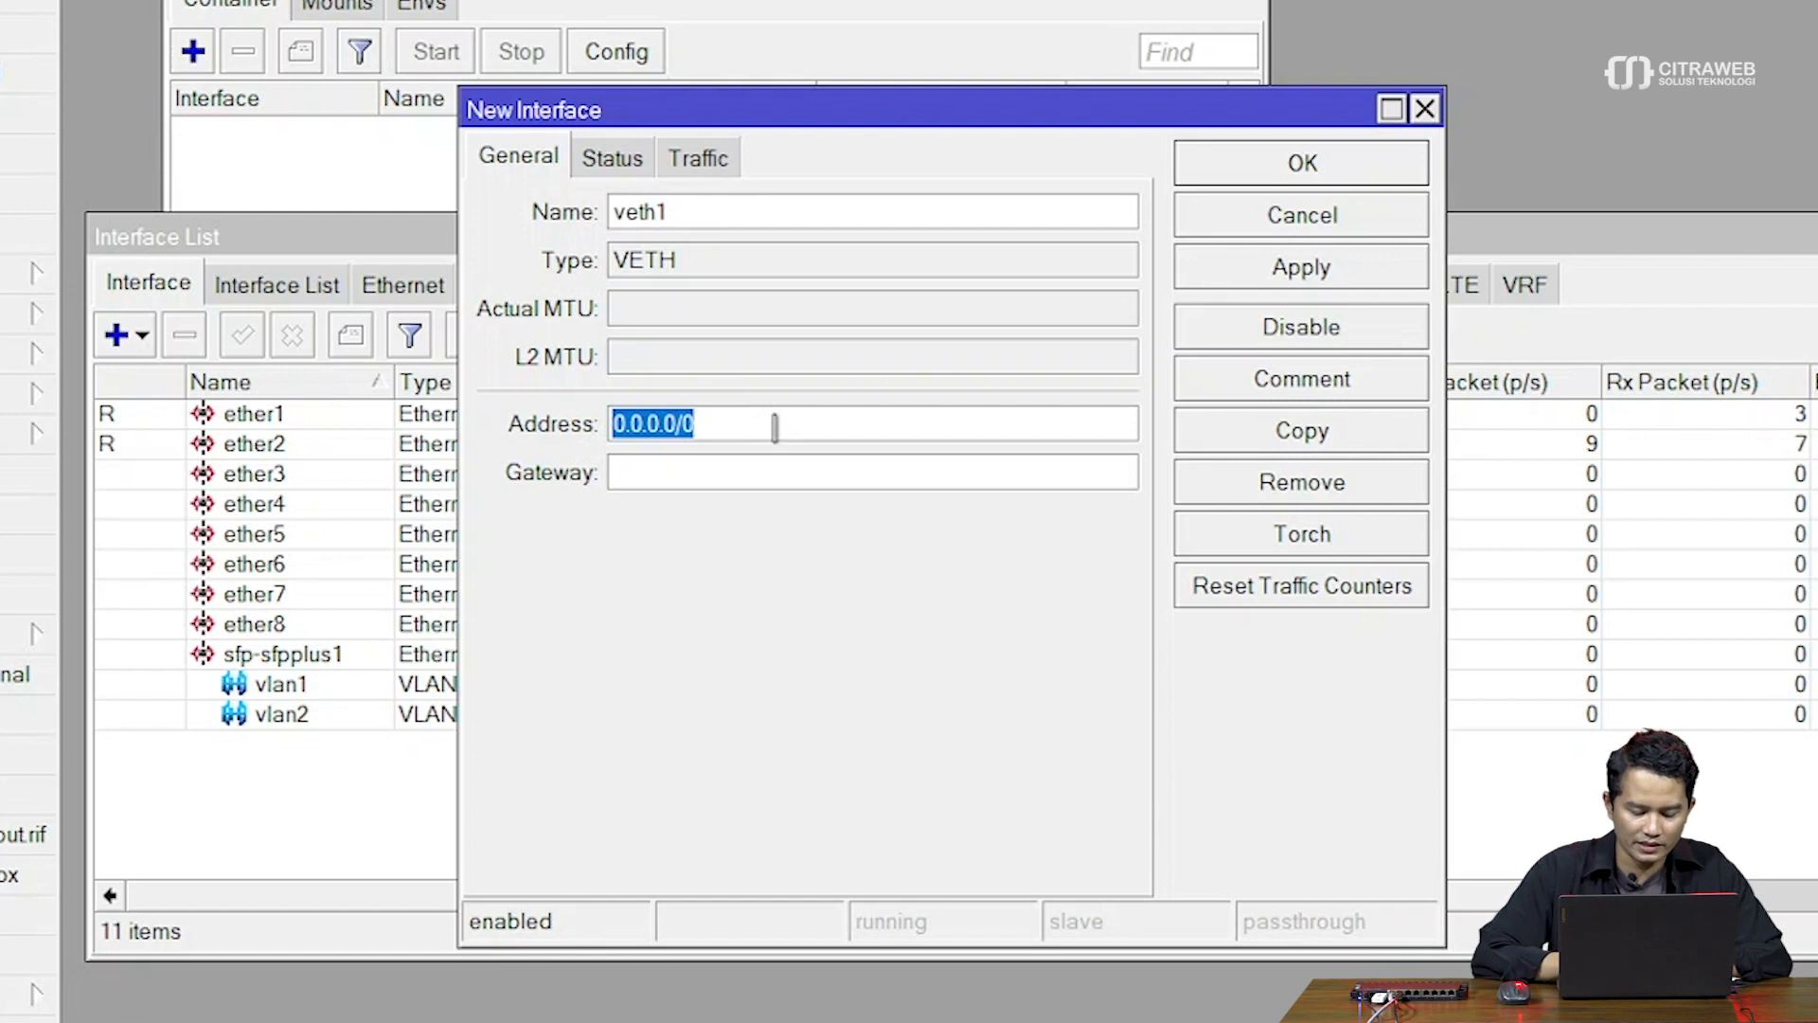
{"action": "type", "text": "1"}
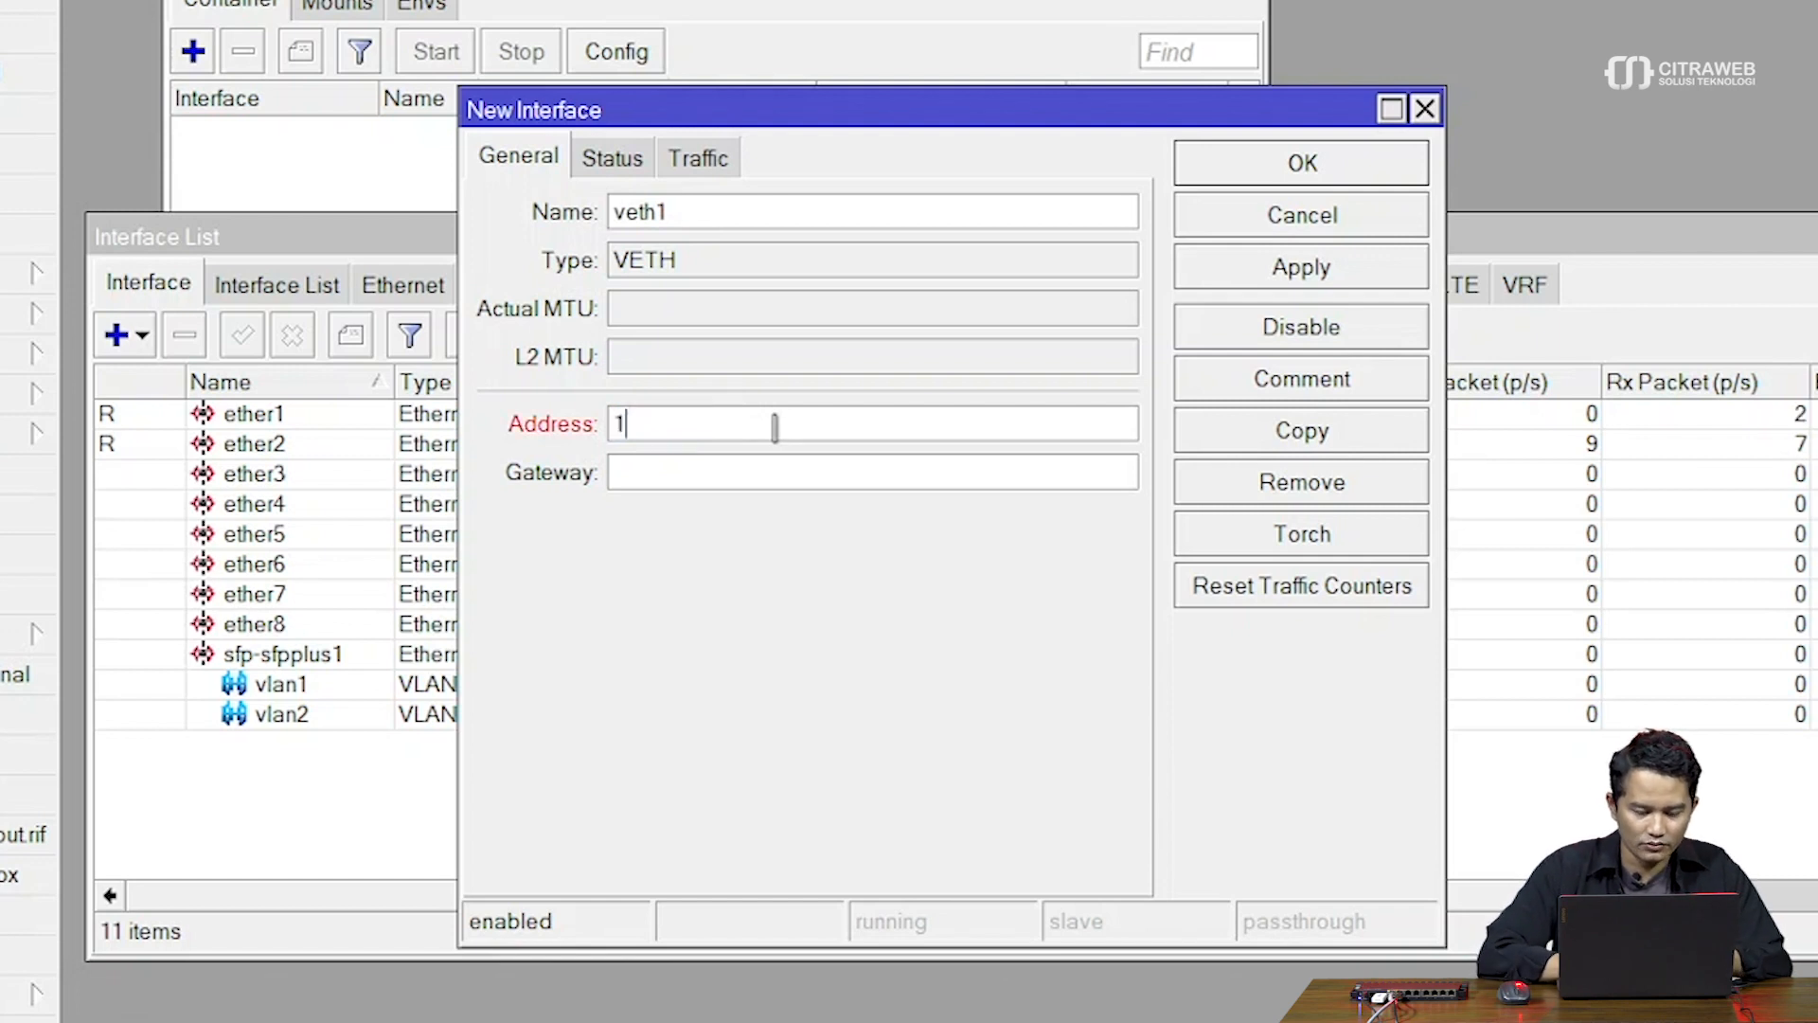
{"action": "type", "text": "72.1"}
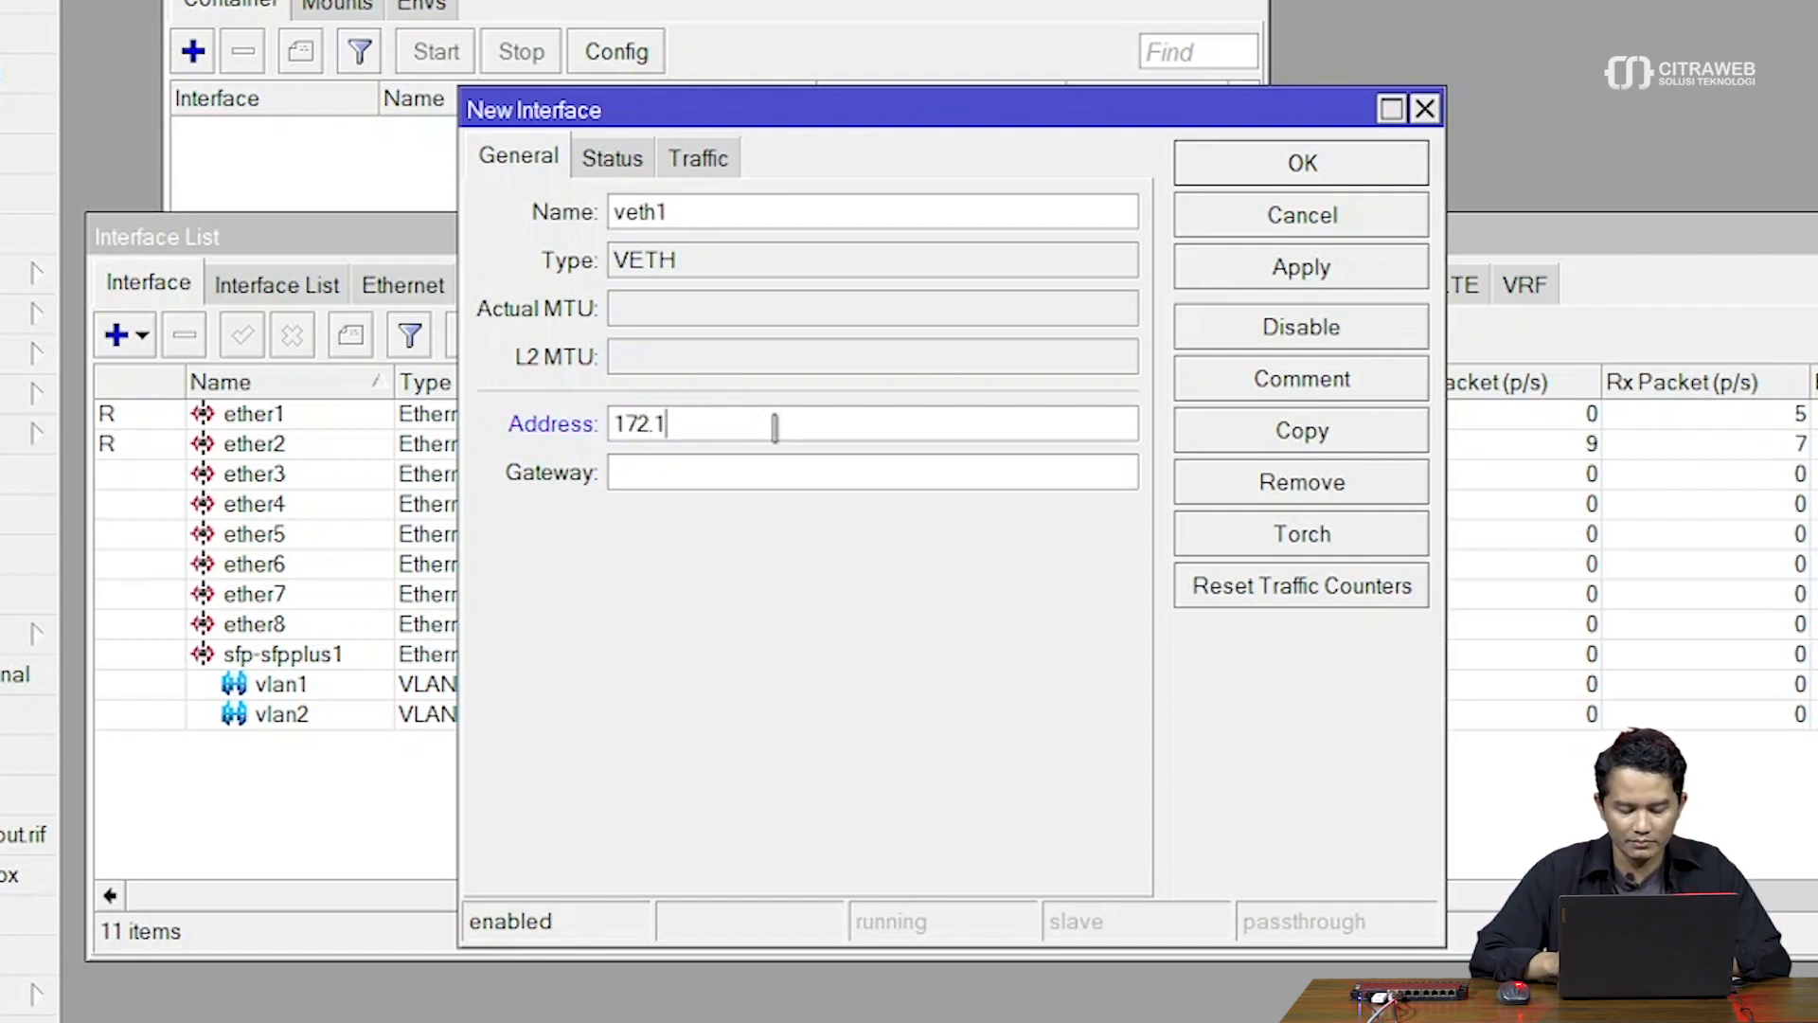
{"action": "type", "text": "6.0.2/24"}
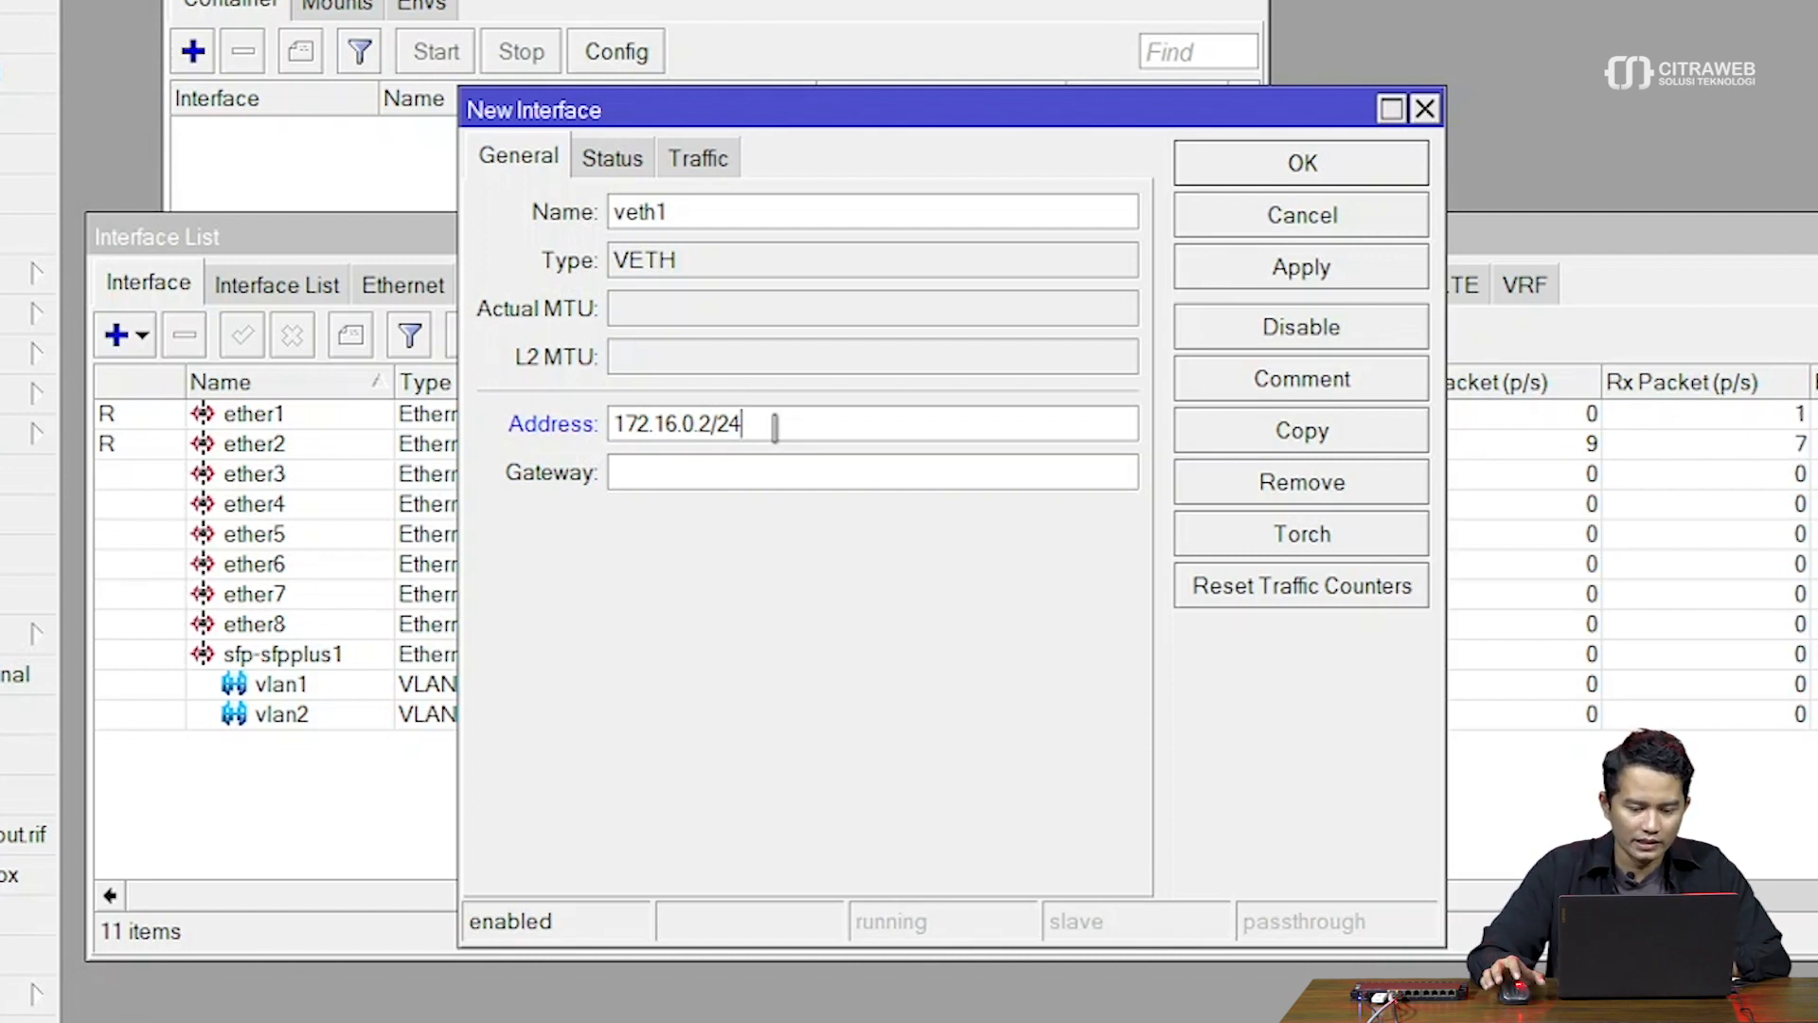
{"action": "left_click", "coordinate": [748, 470]}
{"action": "type", "text": "172.16.0.1"}
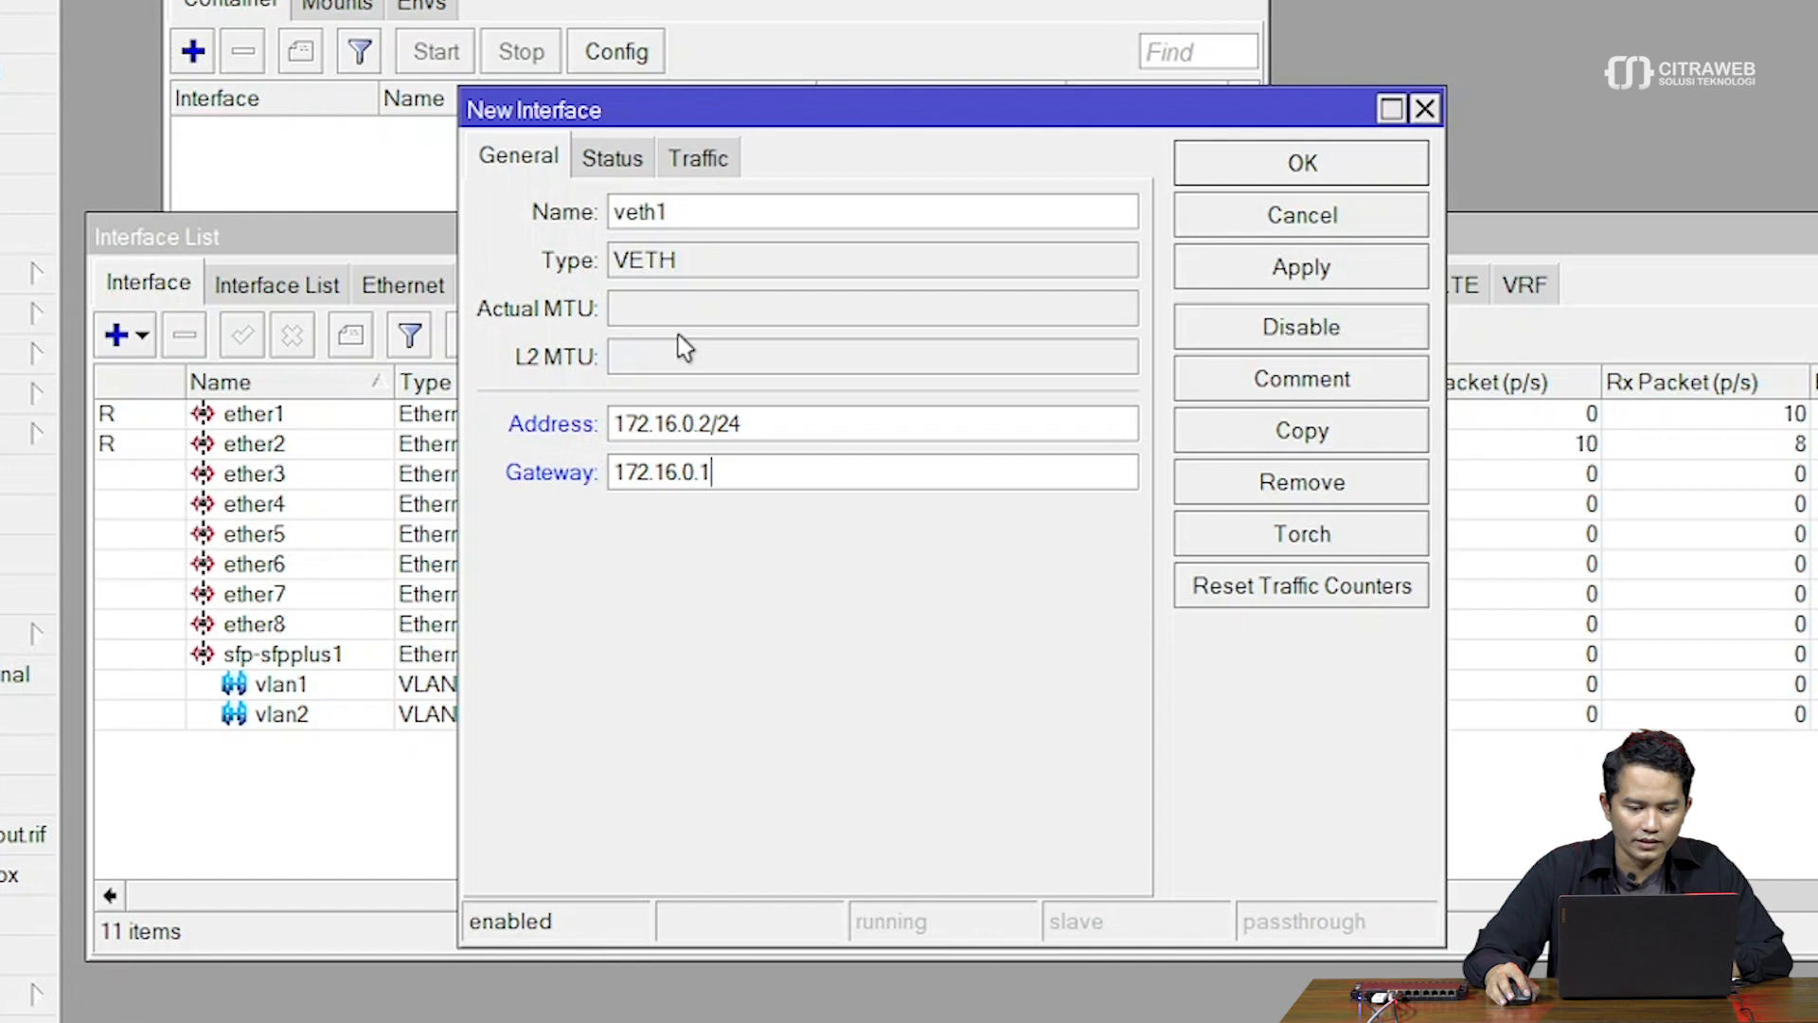
{"action": "left_click", "coordinate": [1231, 270]}
Close the veth1 settings and select veth1 in the Interface List
{"action": "left_click", "coordinate": [1288, 176]}
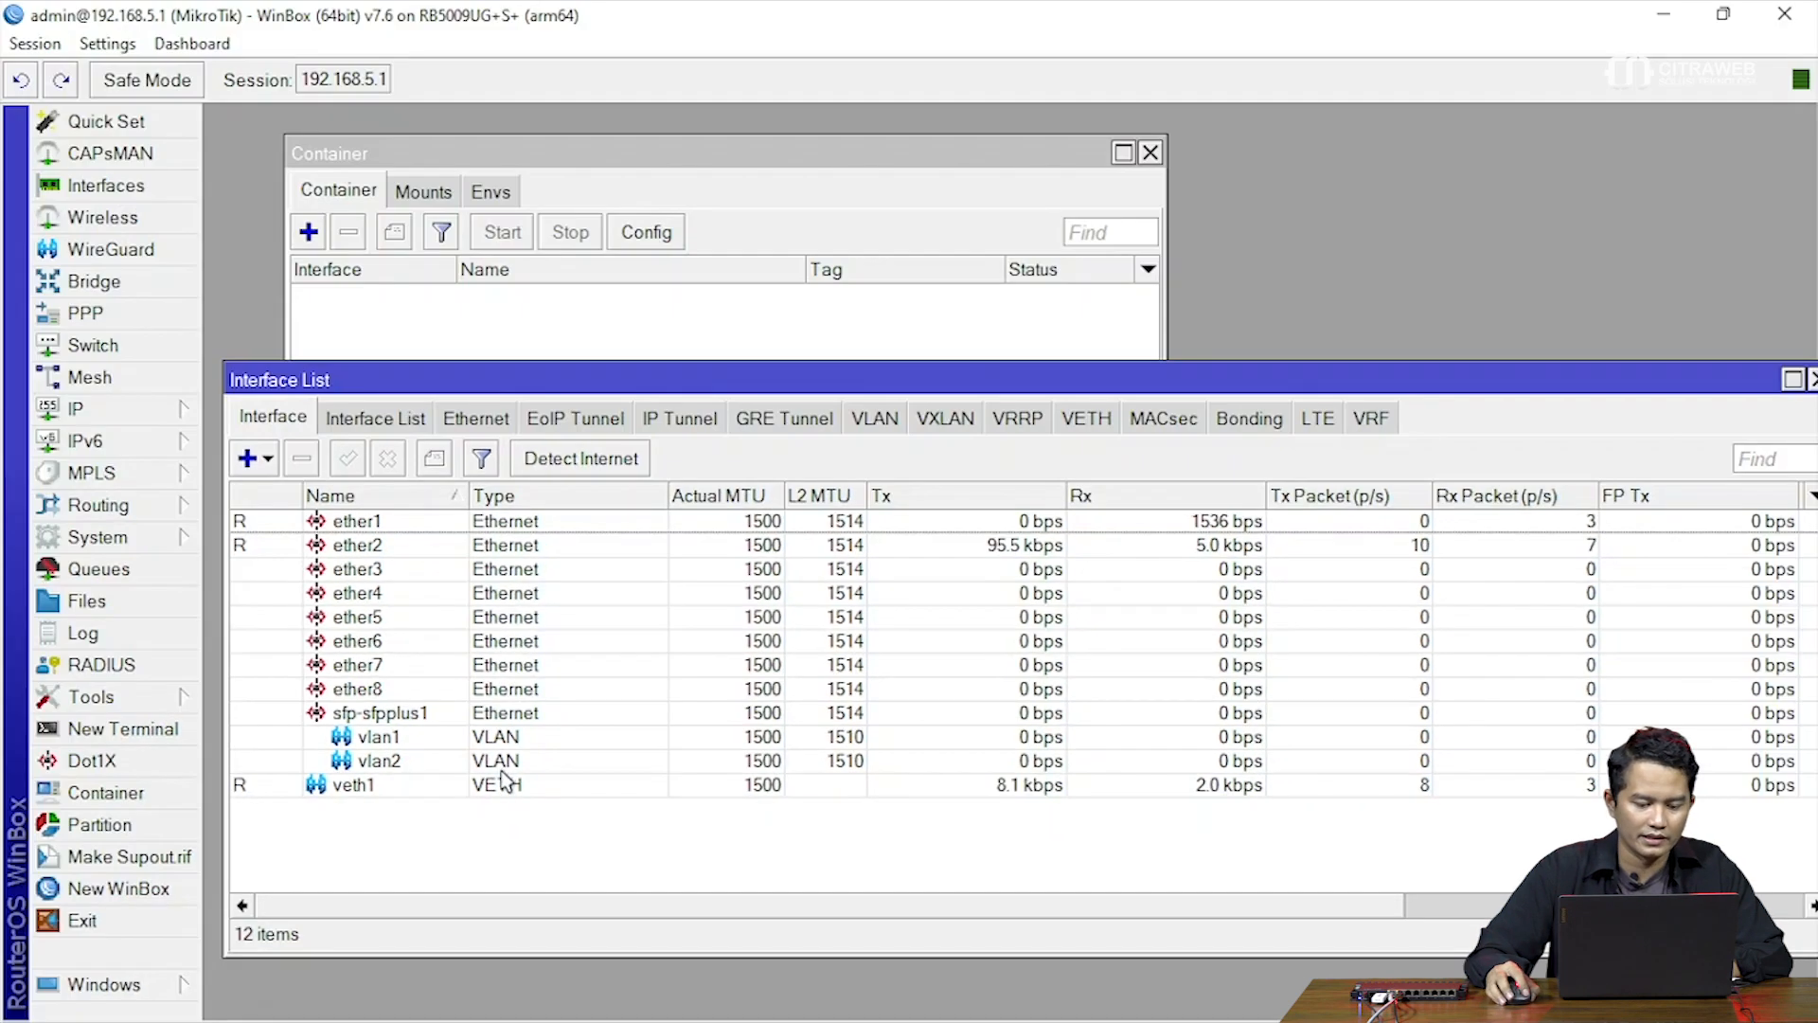
{"action": "left_click", "coordinate": [301, 746]}
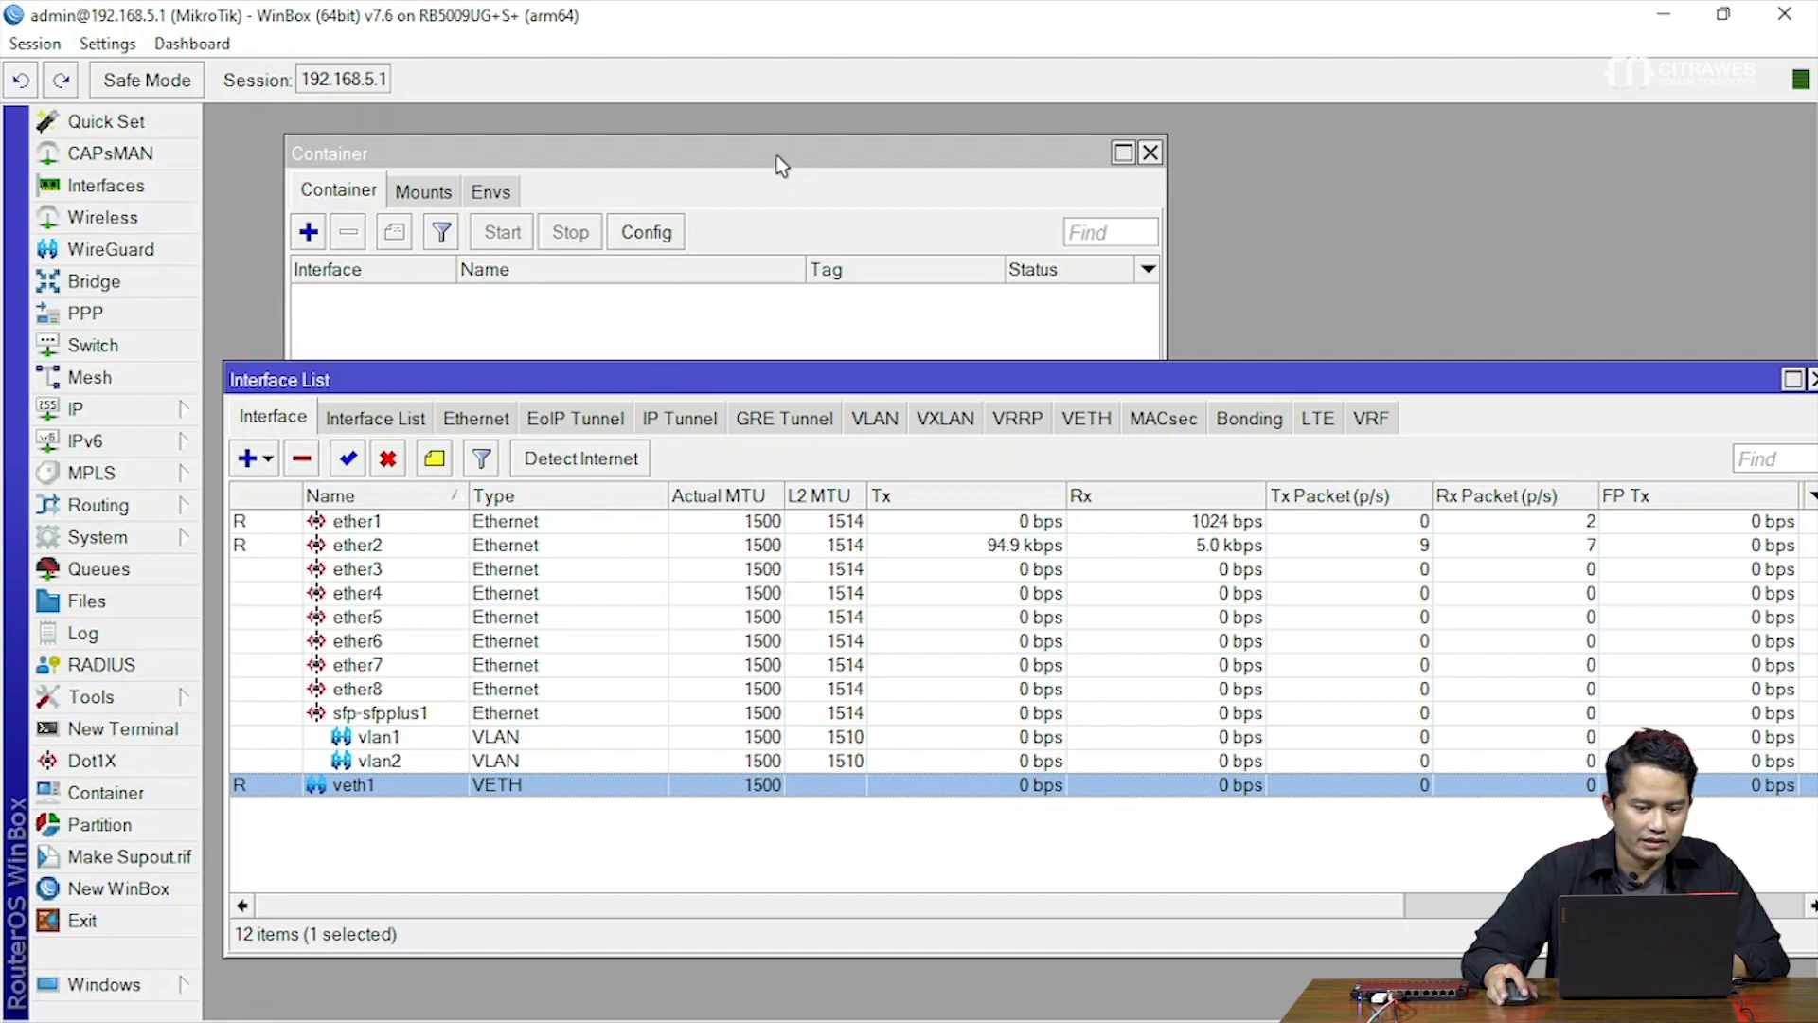
{"action": "left_click_drag", "start_coordinate": [705, 379], "coordinate": [711, 325]}
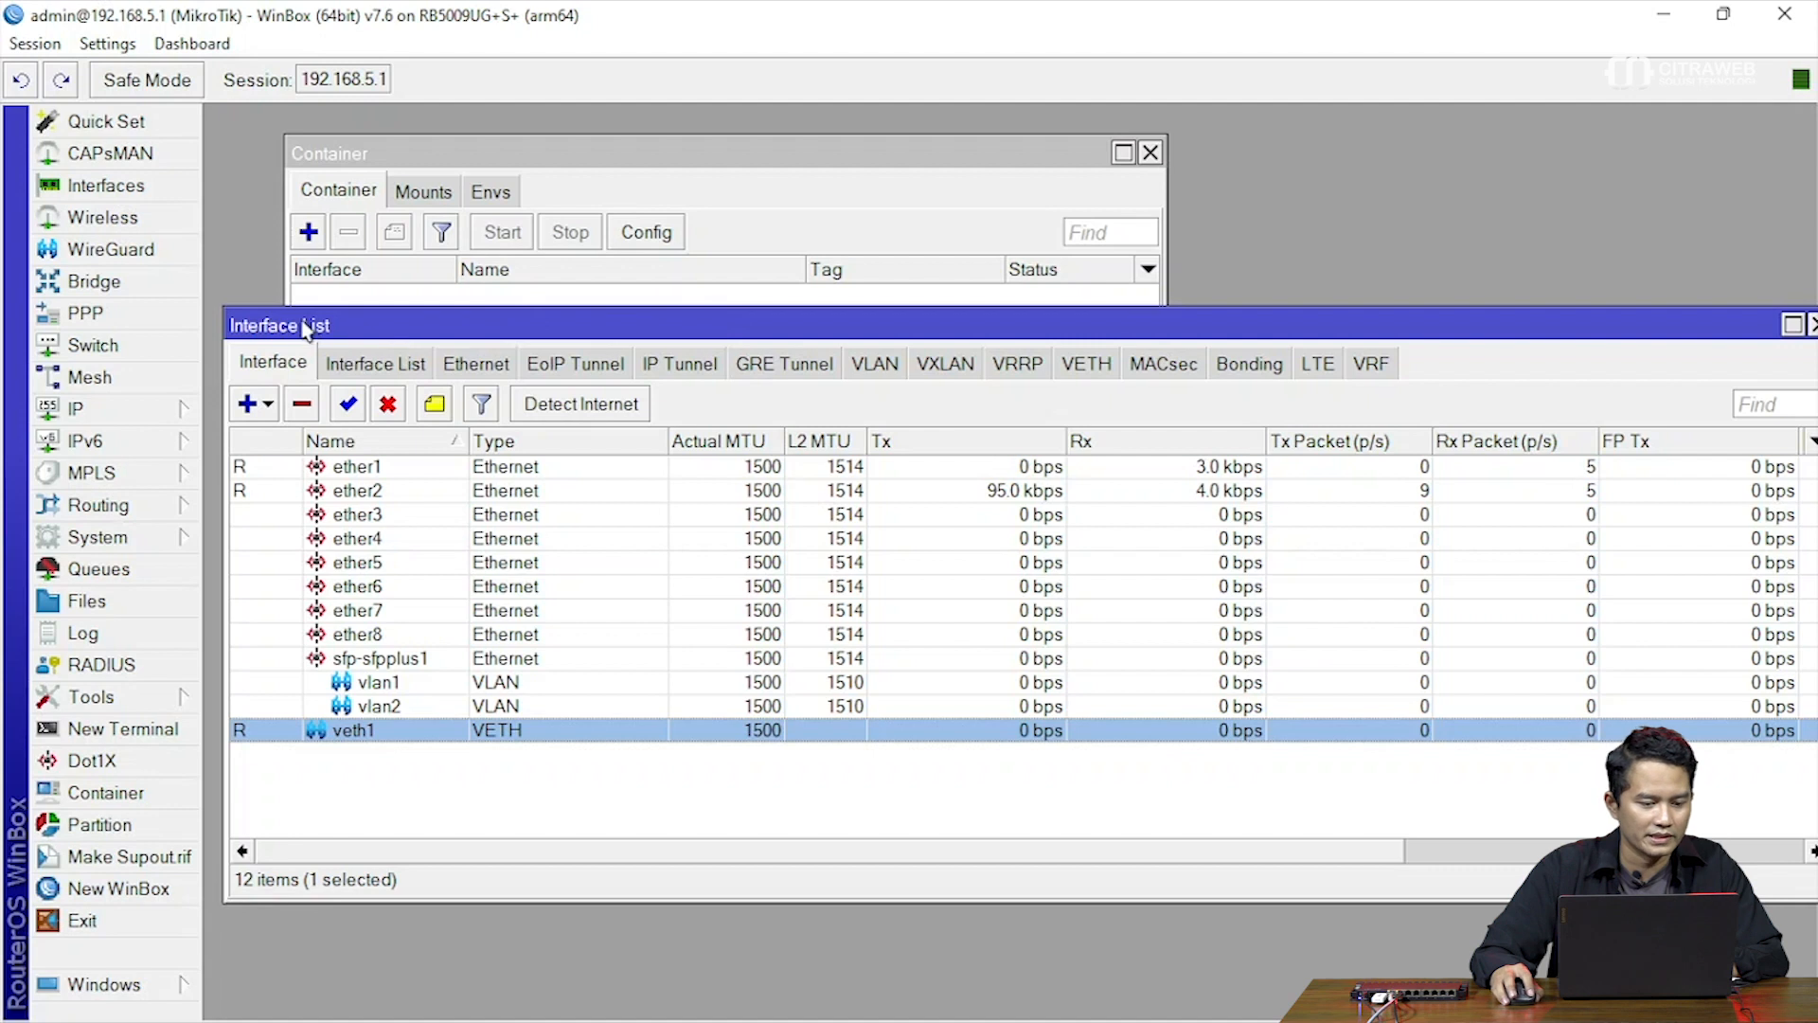
Add a bridge named docker/container and widen the Name column to show it fully
{"action": "left_click", "coordinate": [175, 278]}
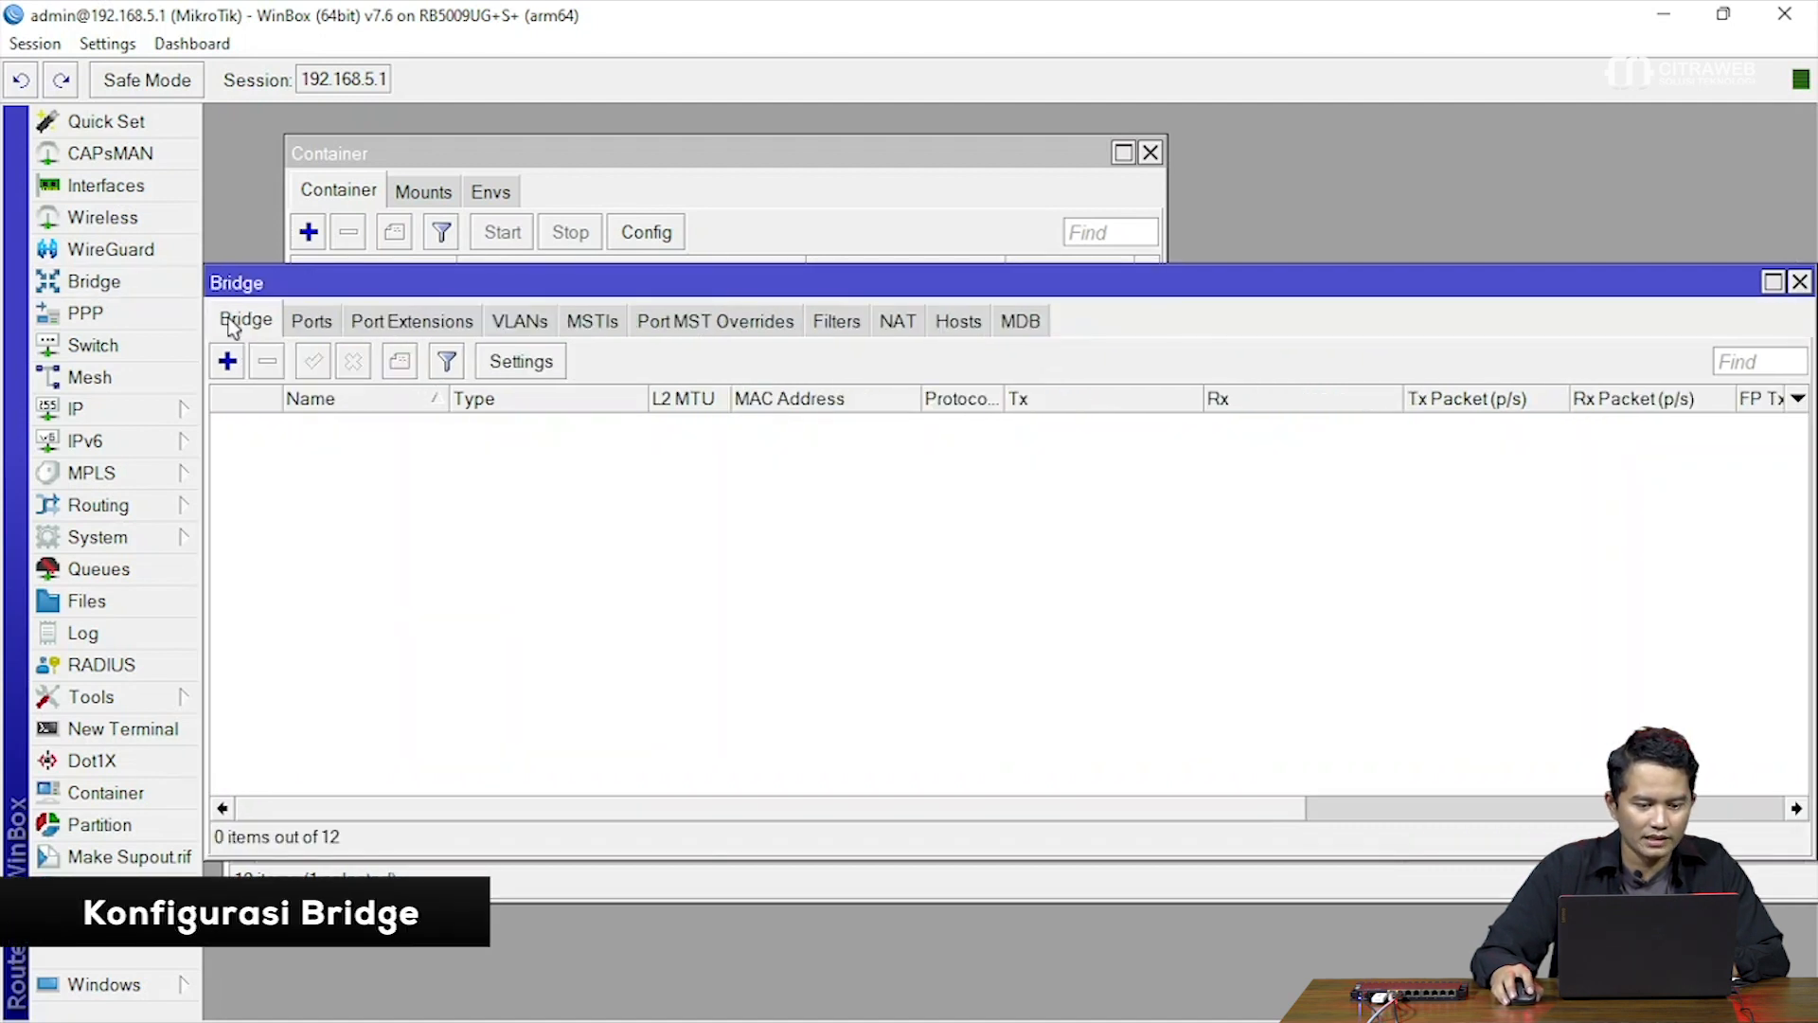
{"action": "left_click_drag", "start_coordinate": [397, 281], "coordinate": [460, 285]}
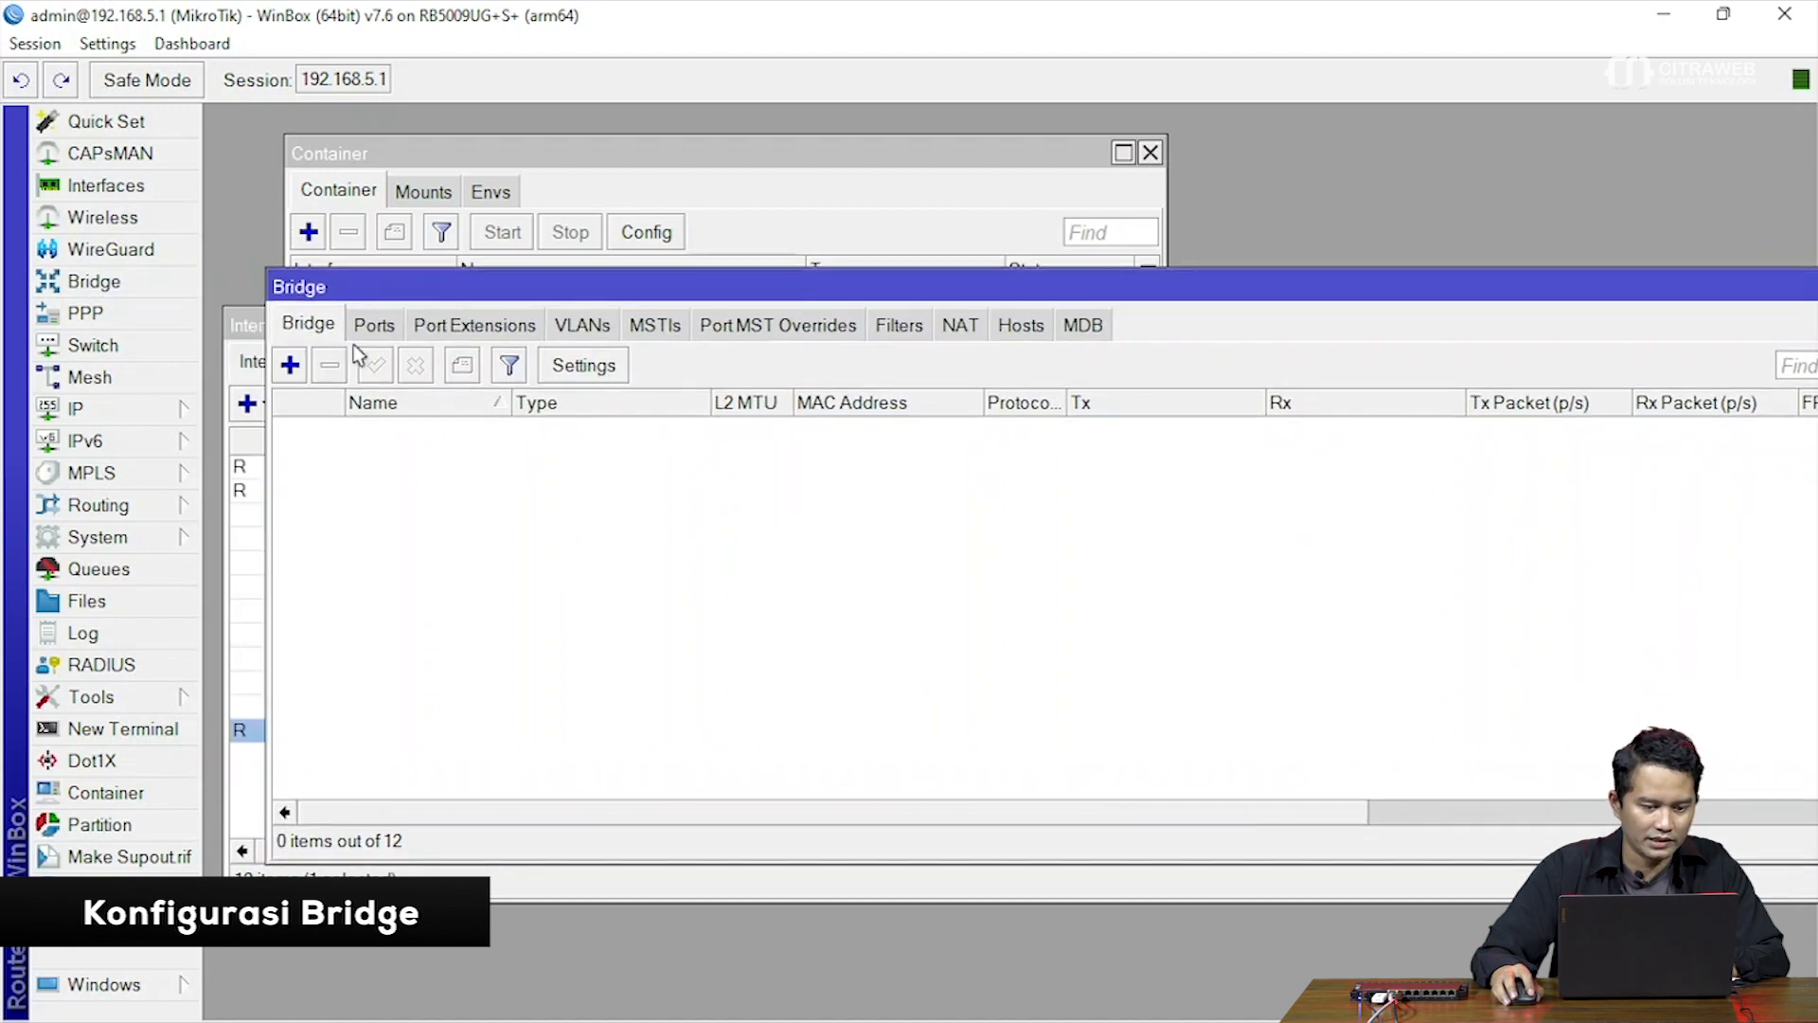
{"action": "left_click", "coordinate": [291, 365]}
{"action": "left_click_drag", "start_coordinate": [718, 236], "coordinate": [562, 280]}
{"action": "double_click", "coordinate": [759, 354]}
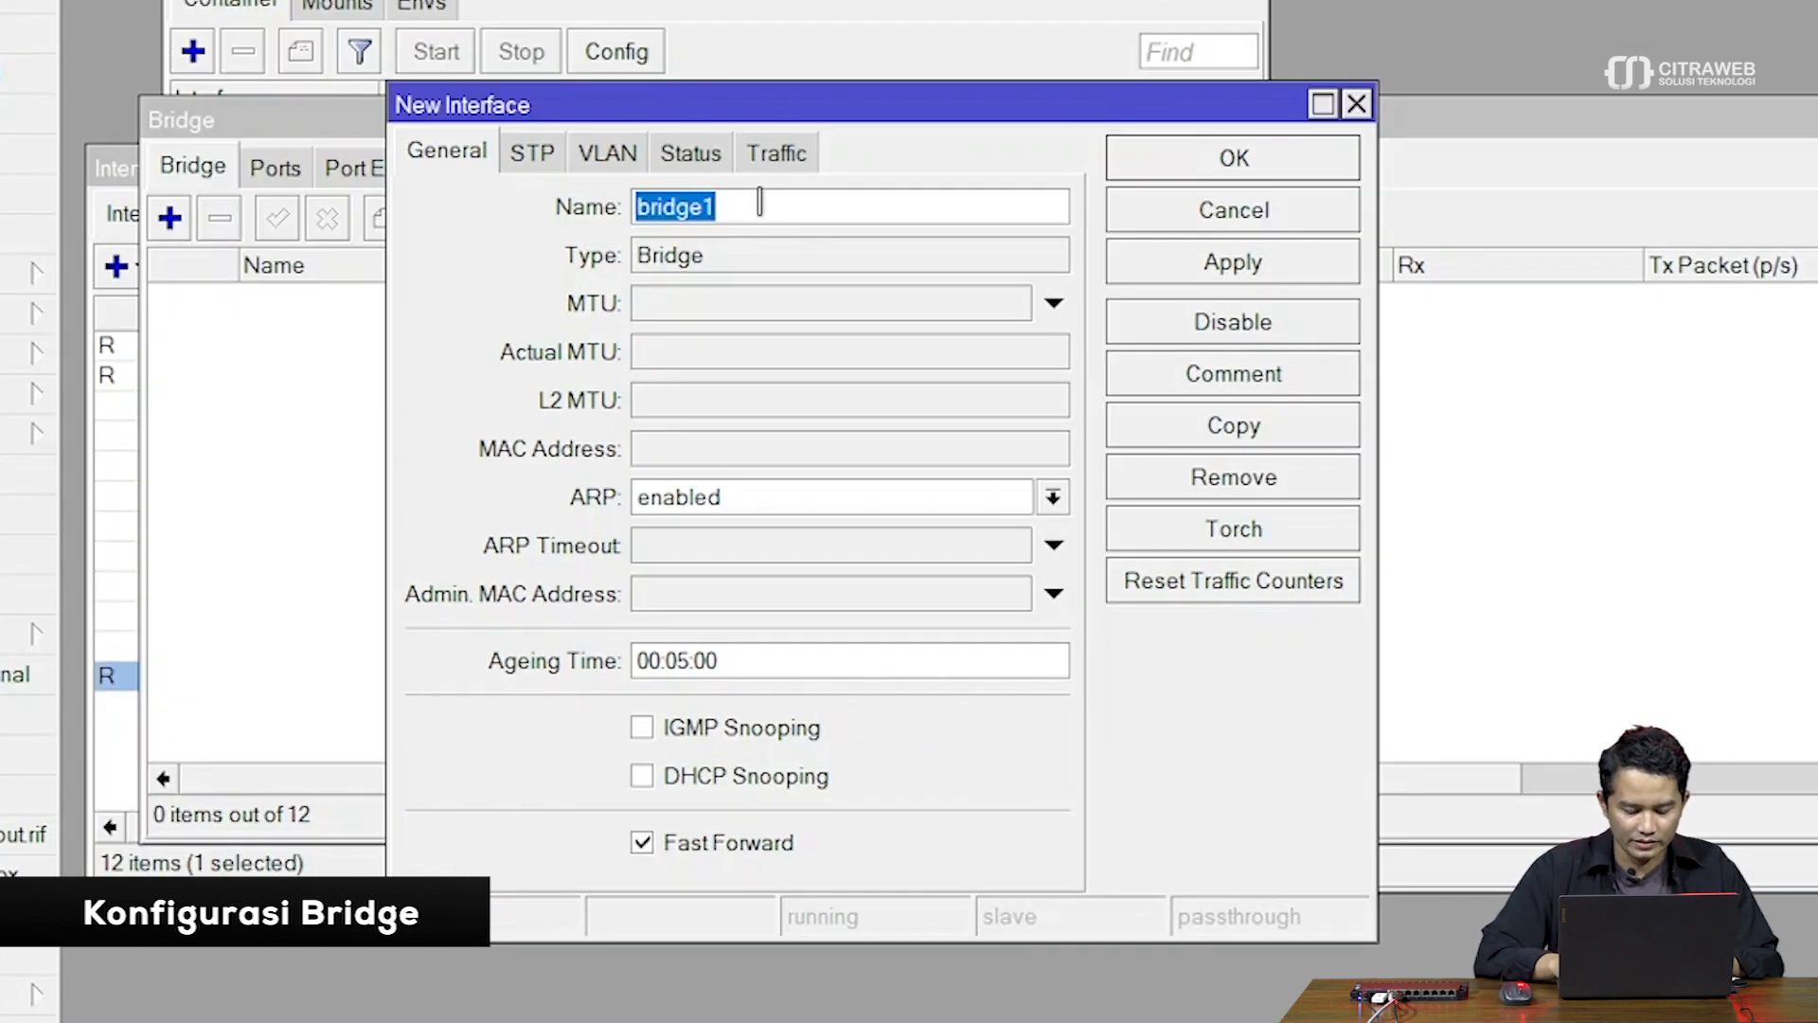
{"action": "type", "text": "doc"}
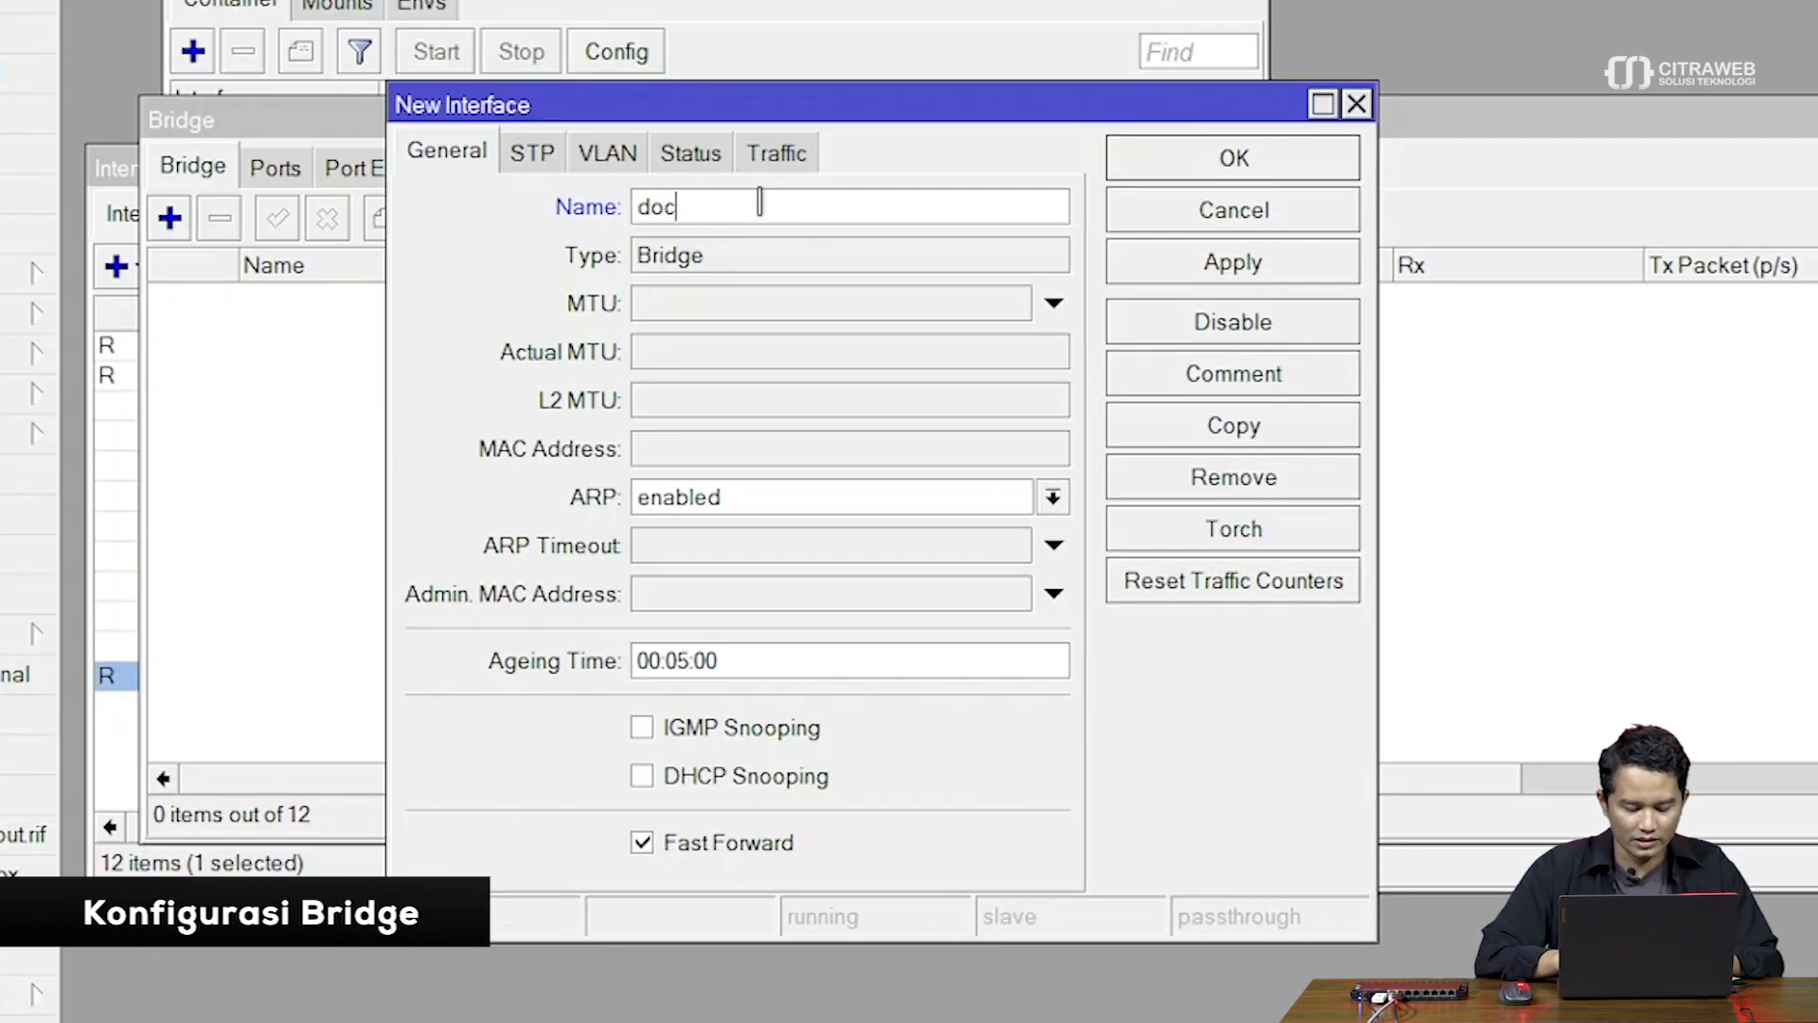
{"action": "type", "text": "ker-conta"}
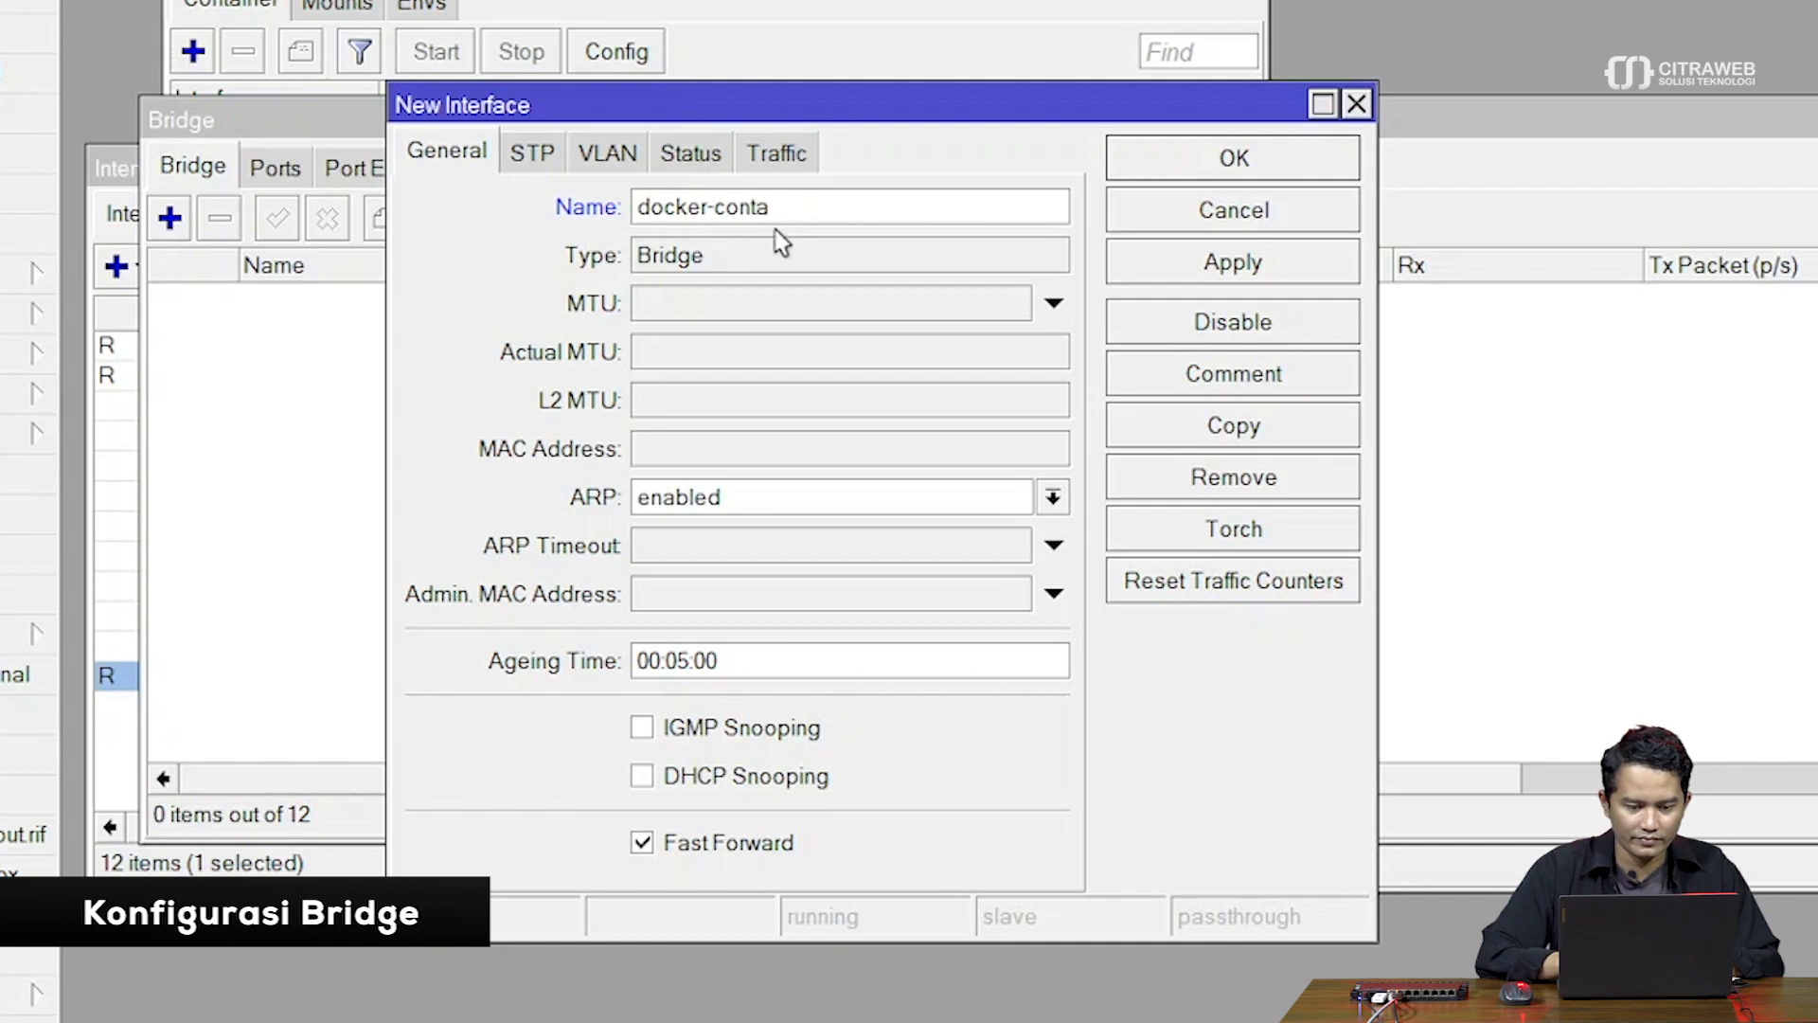
{"action": "type", "text": "i"}
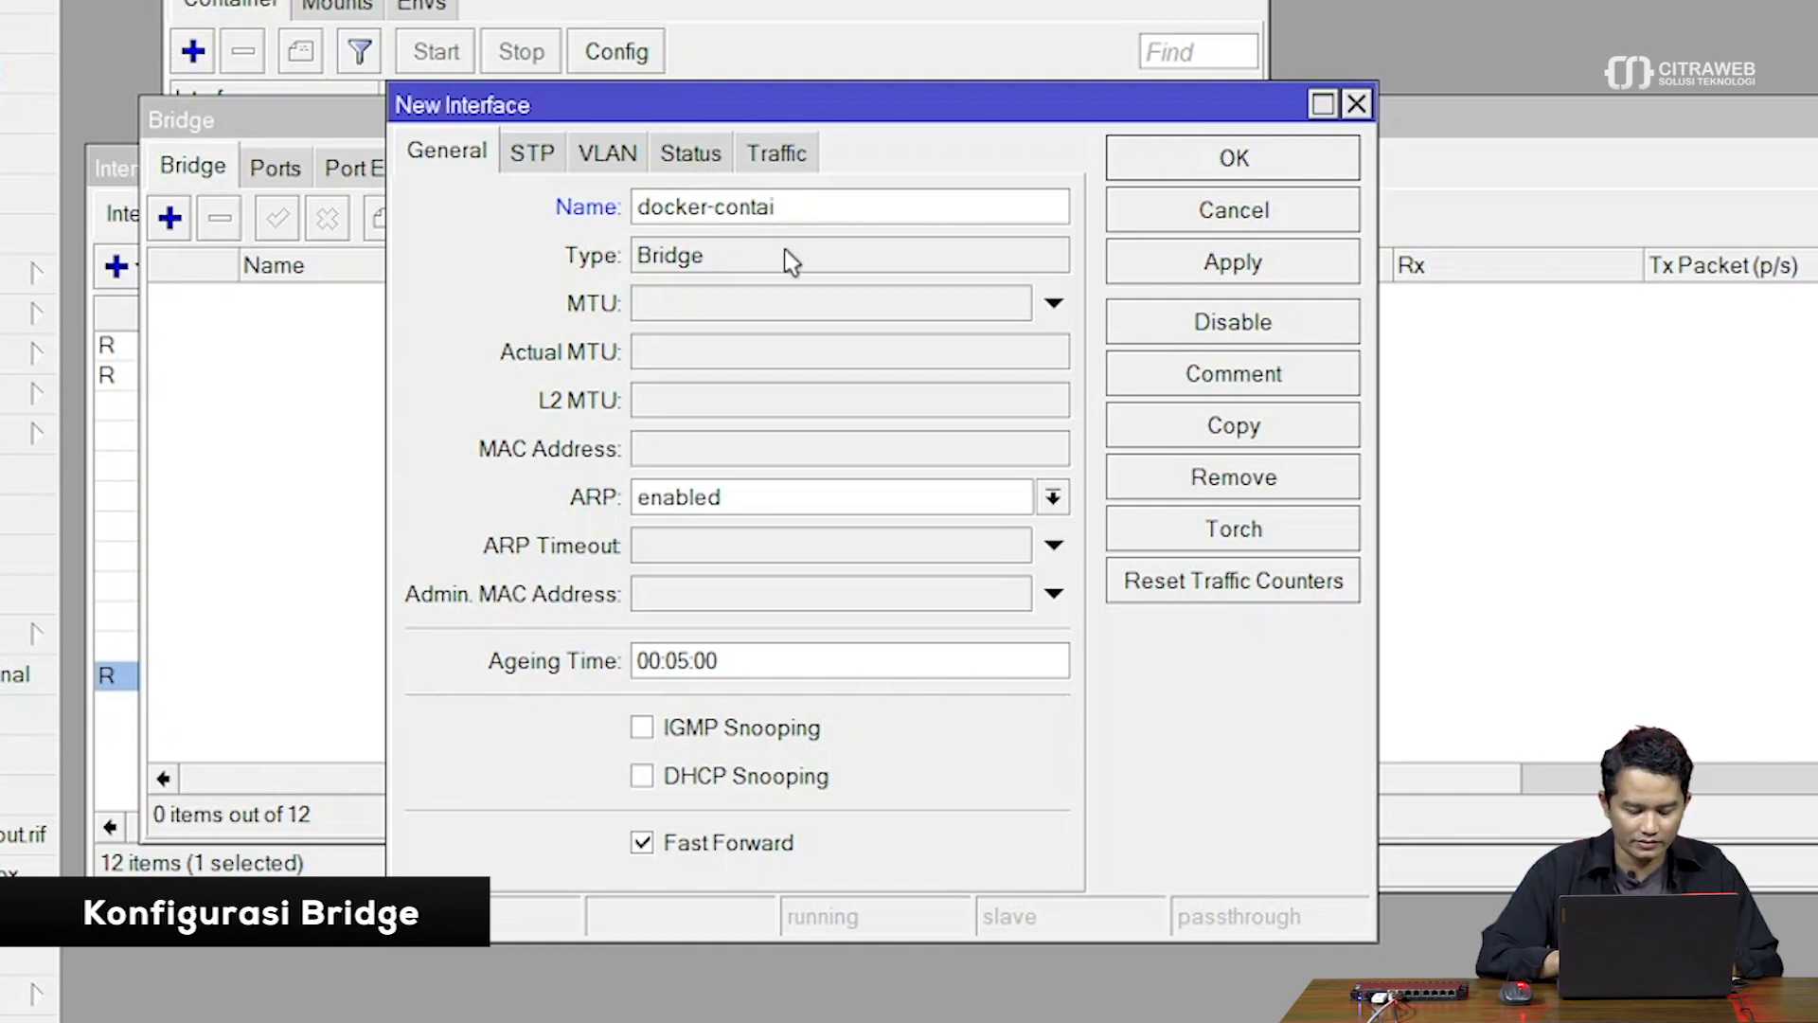
{"action": "type", "text": "ner"}
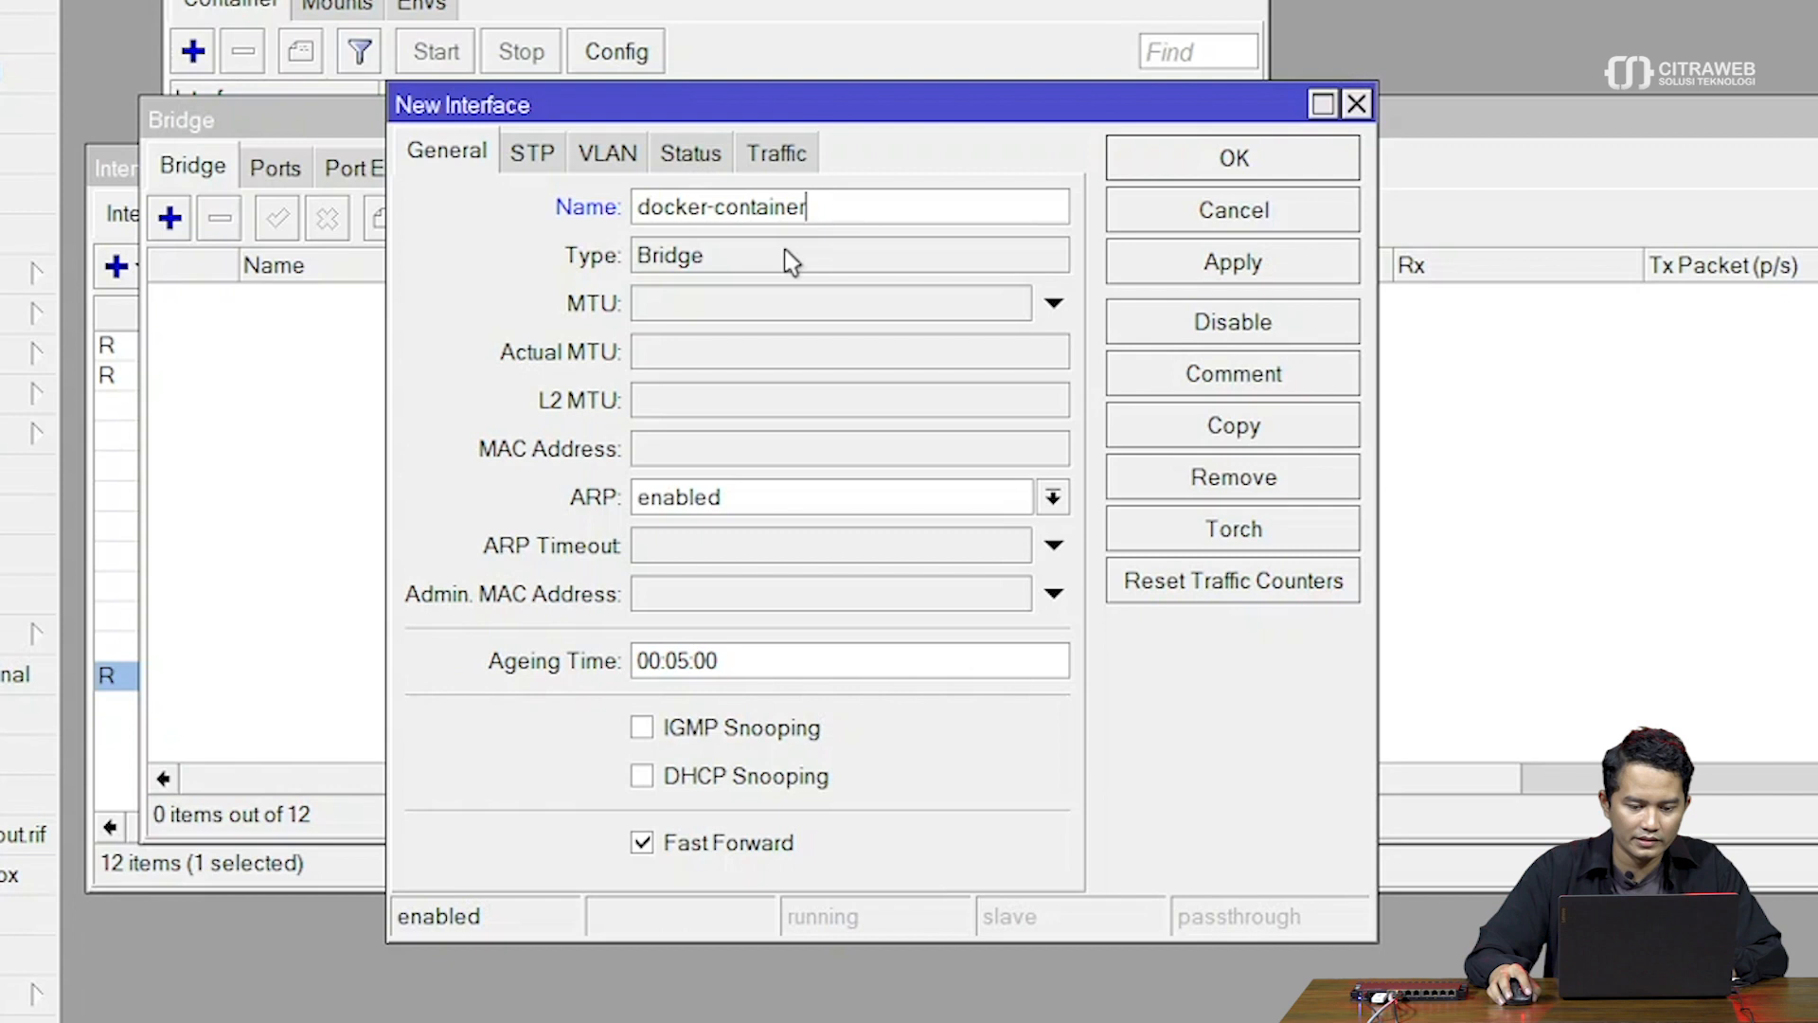
{"action": "key", "text": "Left"}
{"action": "key", "text": "Left"}
{"action": "key", "text": "Left"}
{"action": "key", "text": "Left"}
{"action": "key", "text": "BackSpace"}
{"action": "type", "text": "/"}
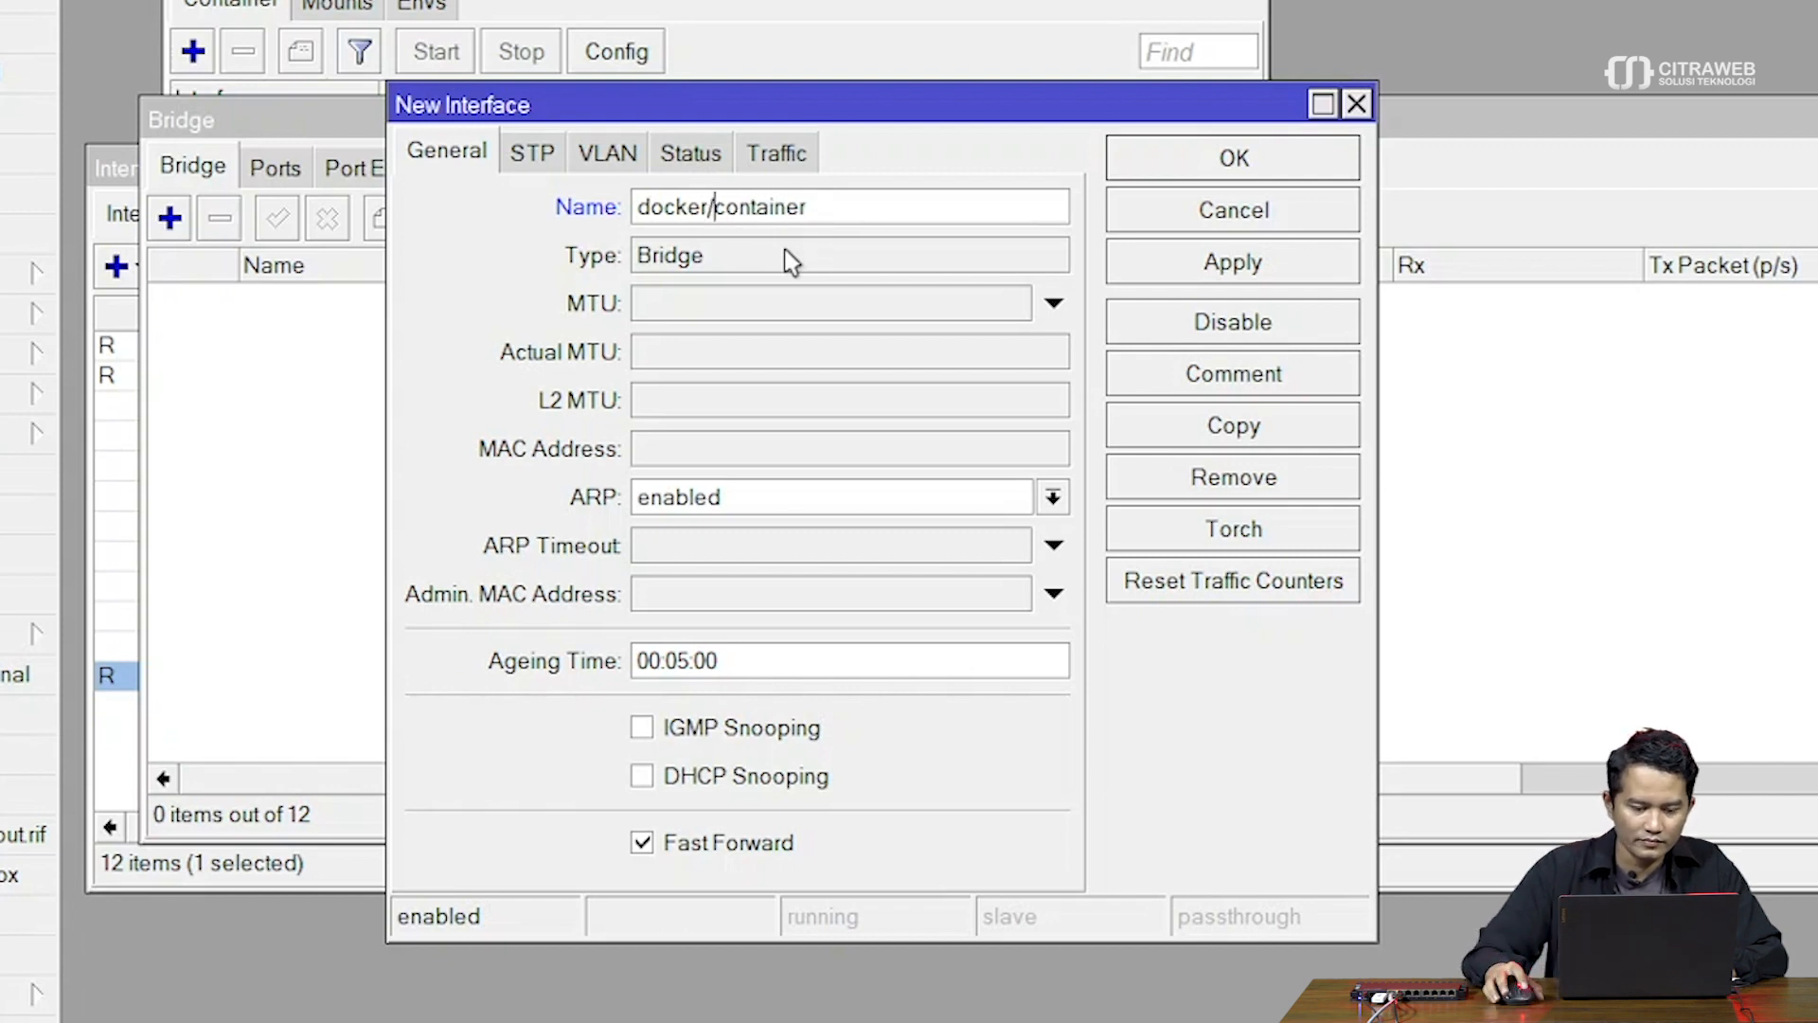
{"action": "left_click", "coordinate": [1196, 266]}
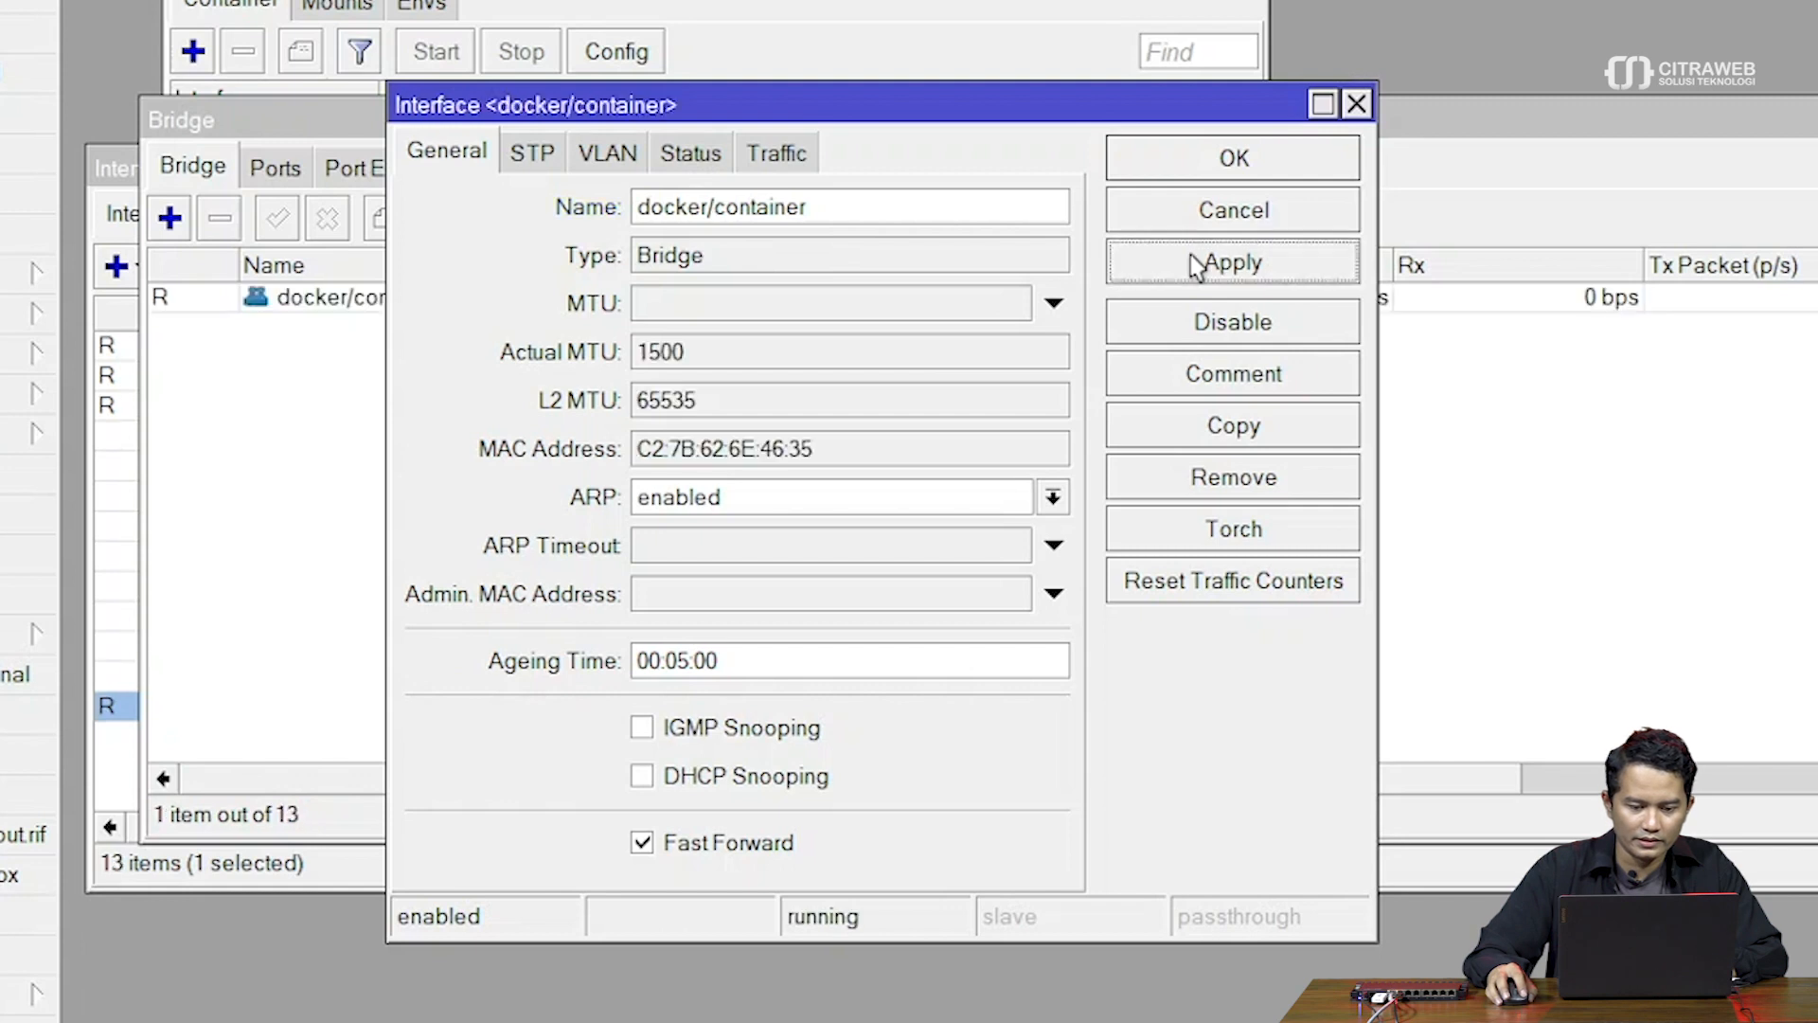
{"action": "left_click", "coordinate": [1218, 157]}
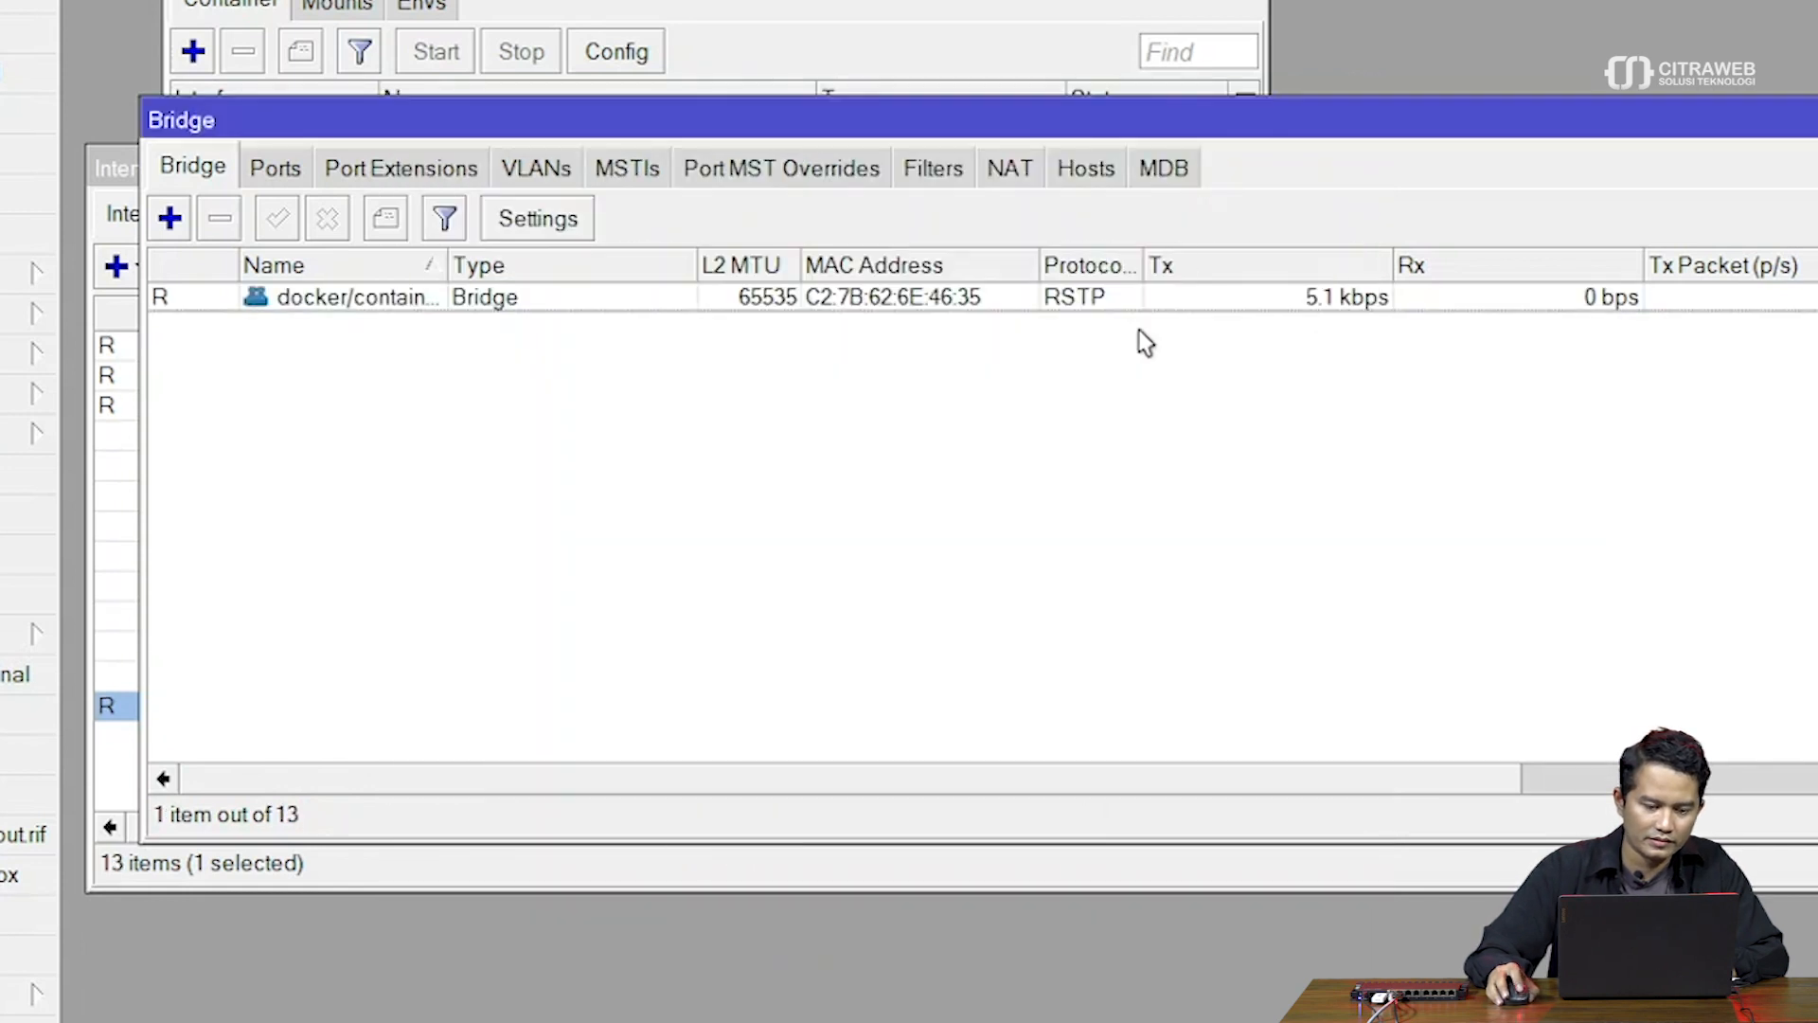
{"action": "left_click_drag", "start_coordinate": [446, 269], "coordinate": [517, 267]}
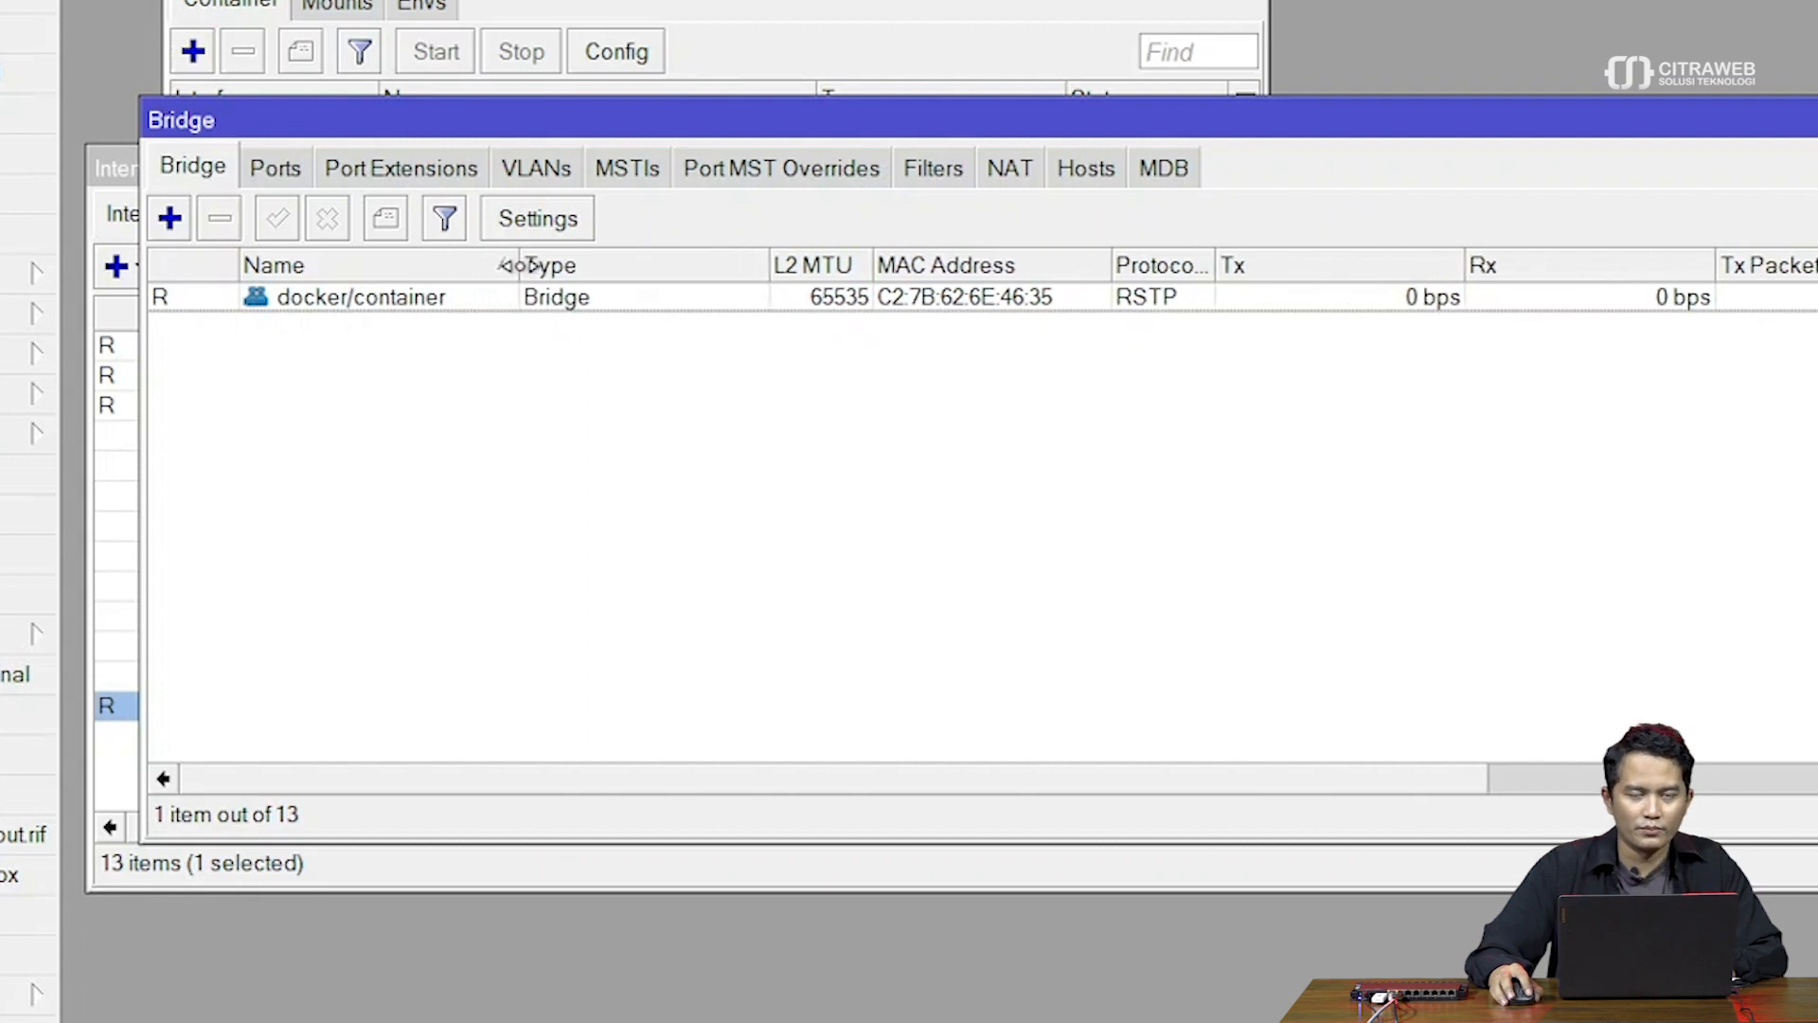
Add a bridge port with interface veth1 on bridge docker/container
{"action": "left_click", "coordinate": [284, 171]}
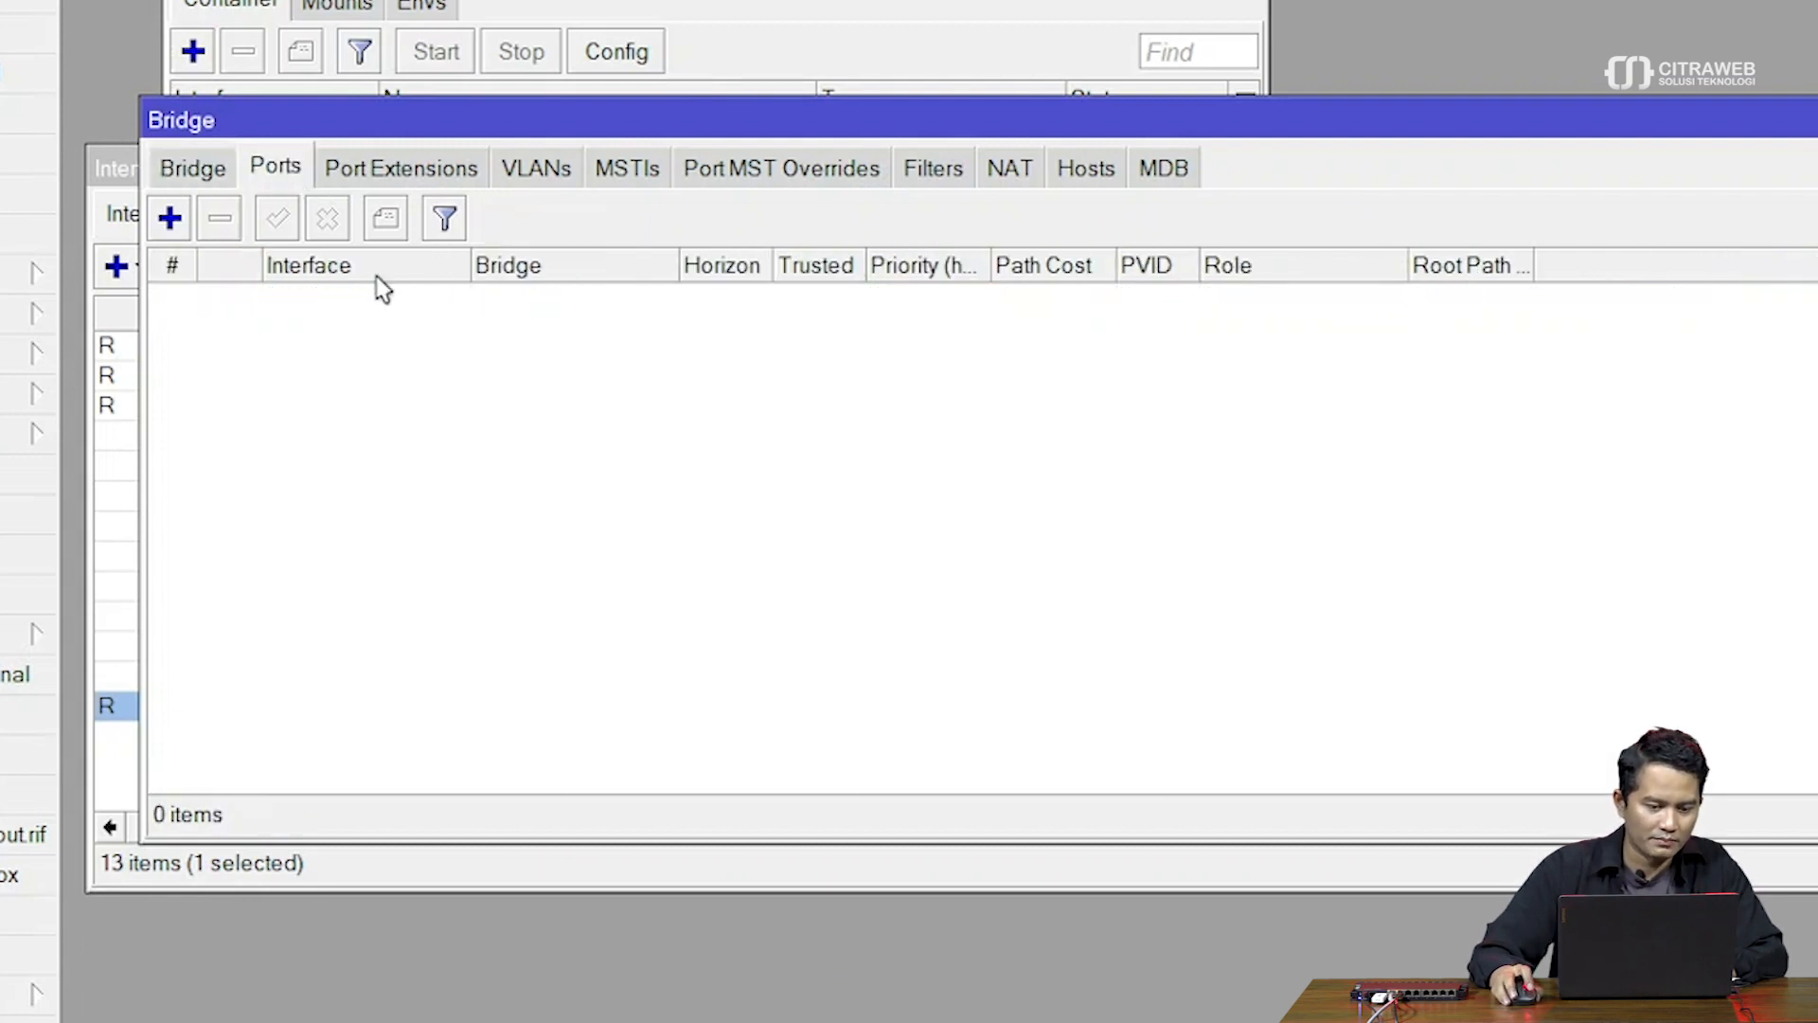
{"action": "left_click", "coordinate": [170, 219]}
{"action": "left_click_drag", "start_coordinate": [793, 119], "coordinate": [635, 181]}
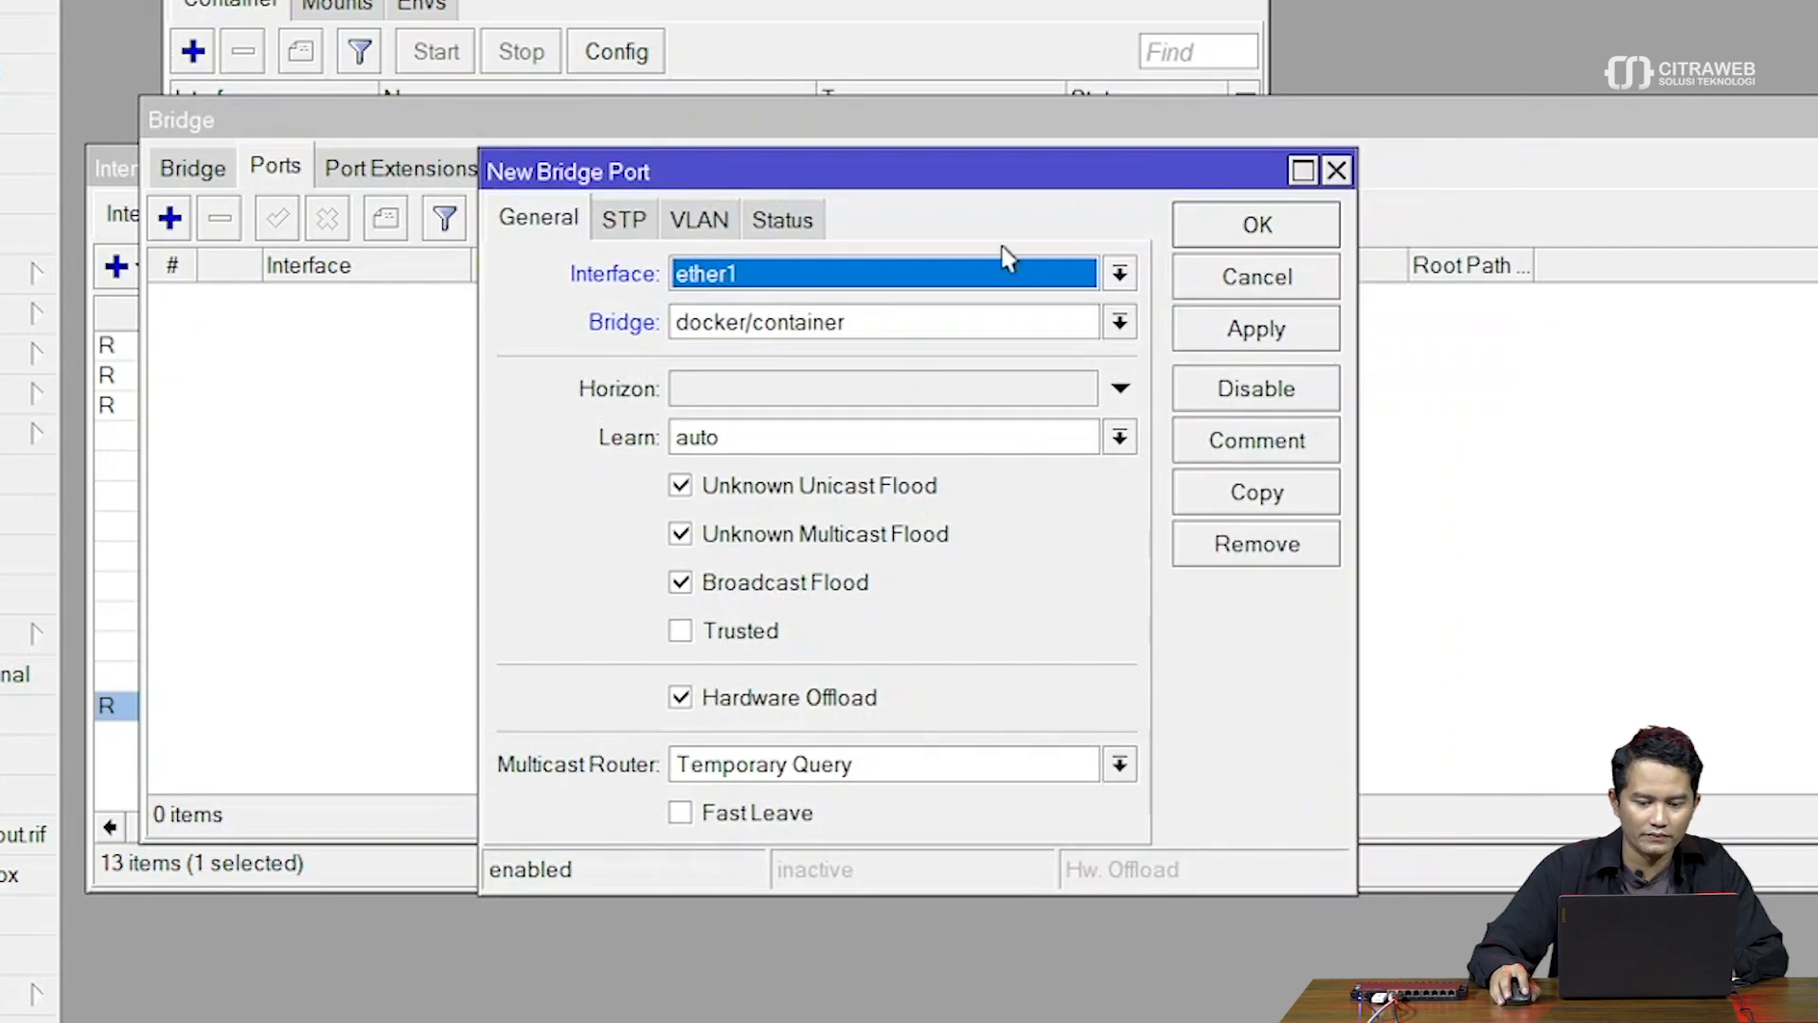
{"action": "left_click", "coordinate": [1120, 273]}
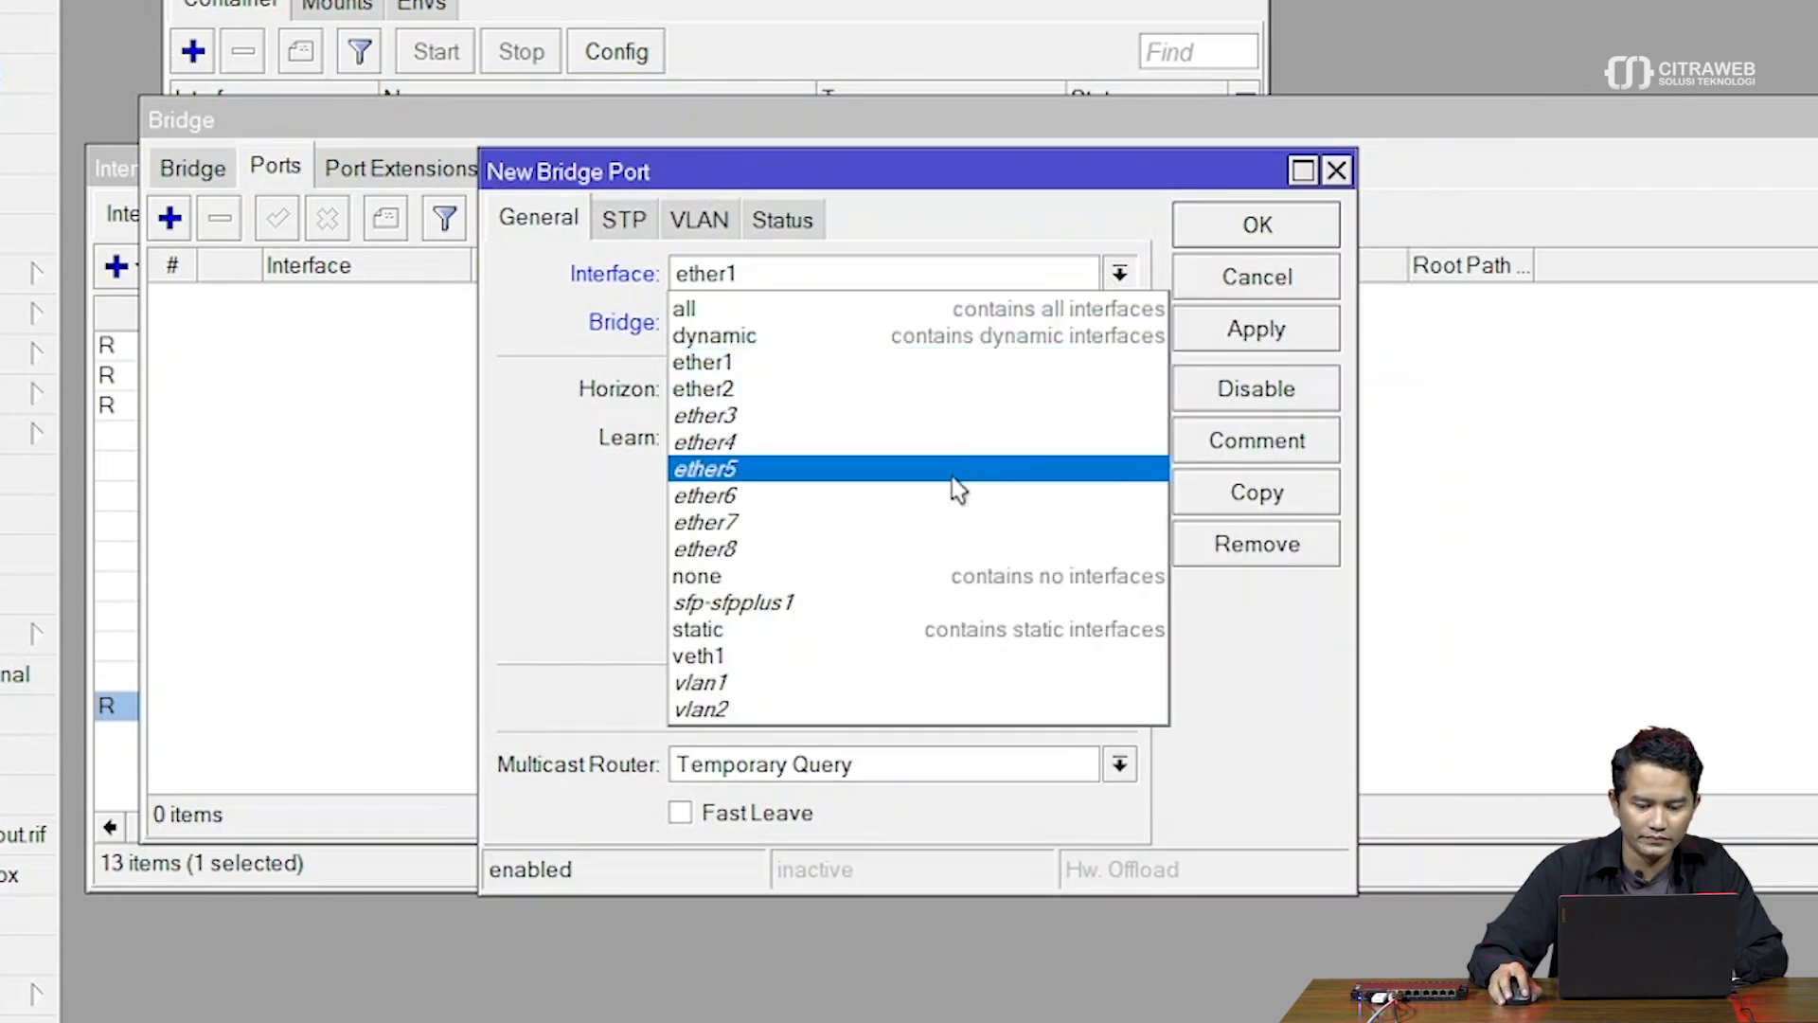
{"action": "left_click", "coordinate": [938, 655]}
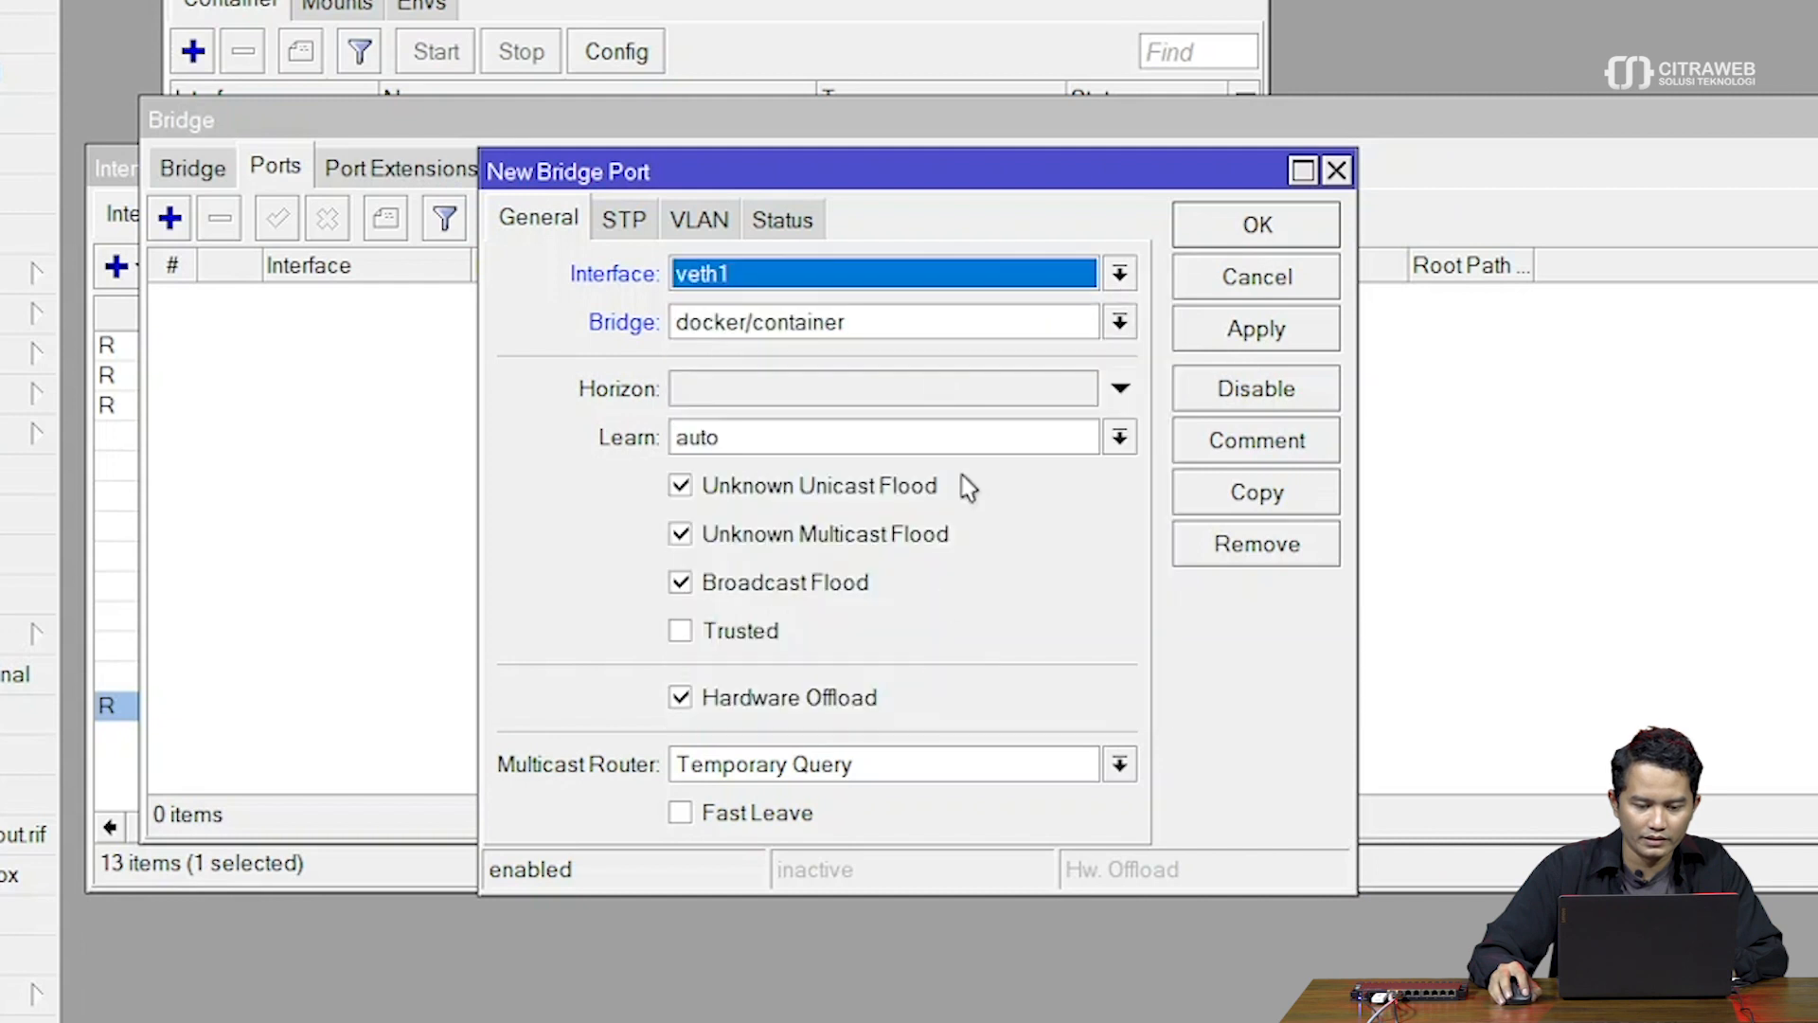
{"action": "left_click", "coordinate": [885, 322]}
{"action": "left_click", "coordinate": [890, 356]}
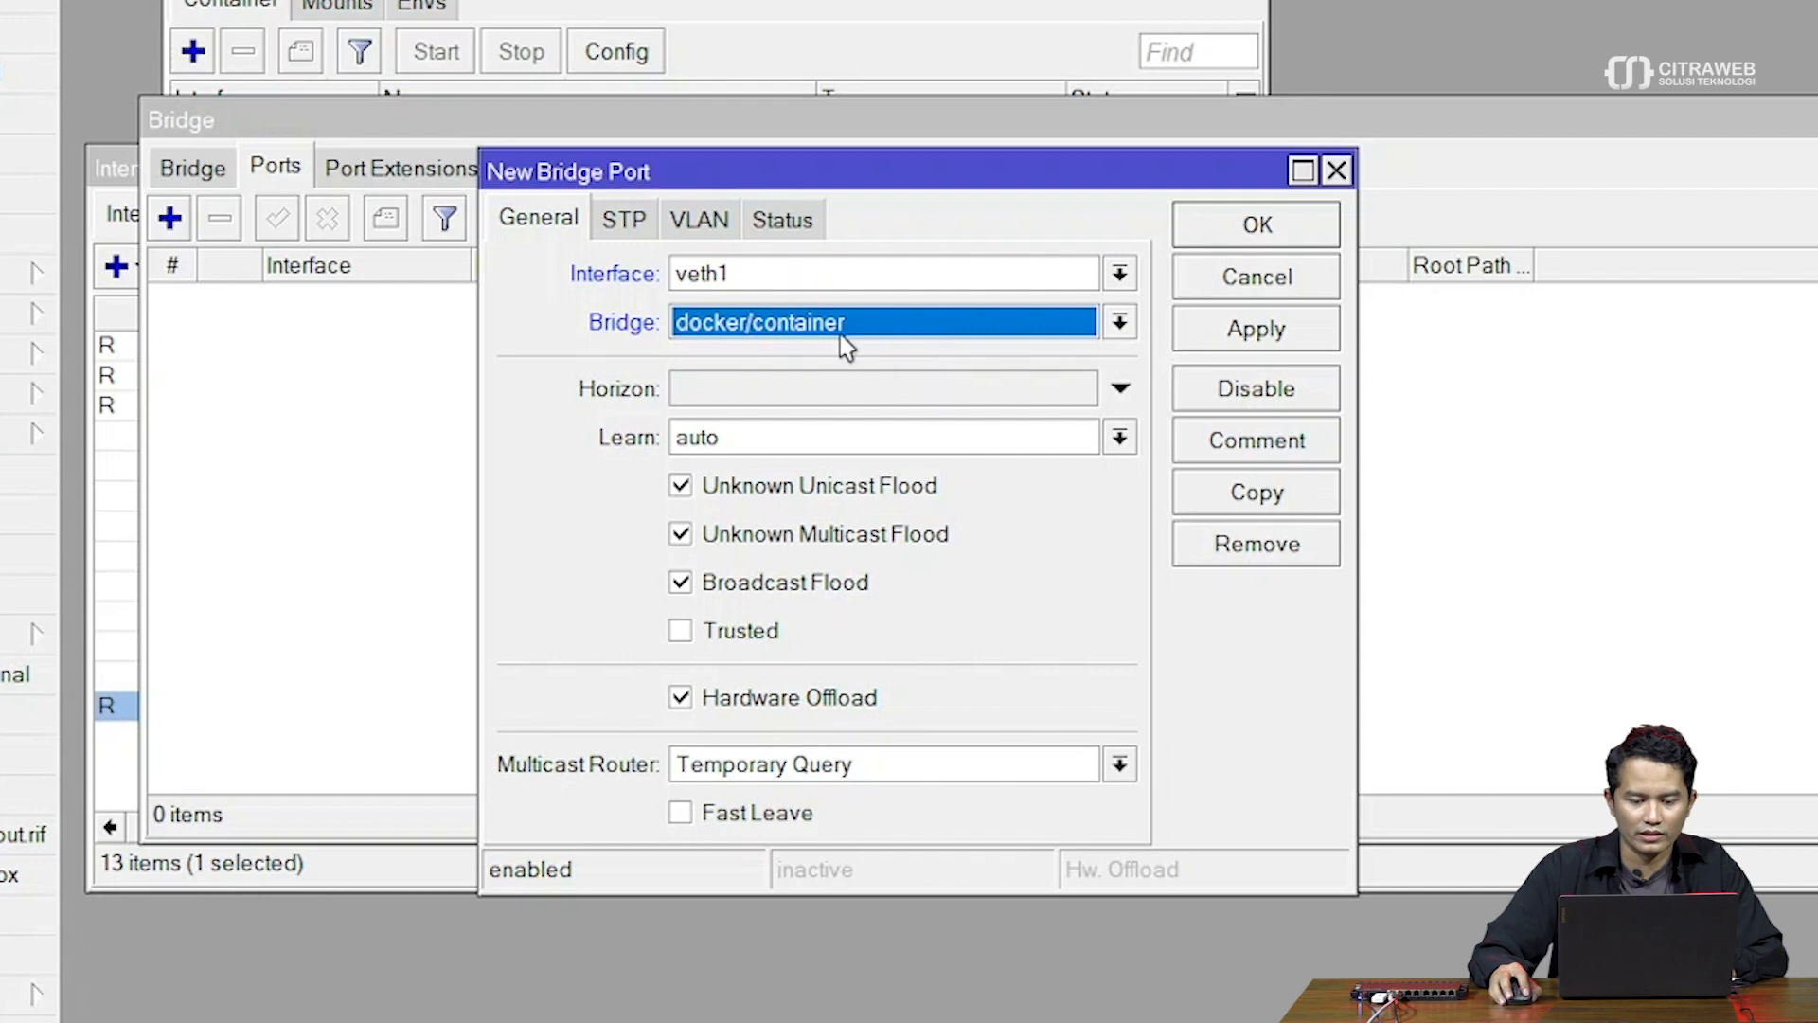
{"action": "left_click", "coordinate": [1235, 334]}
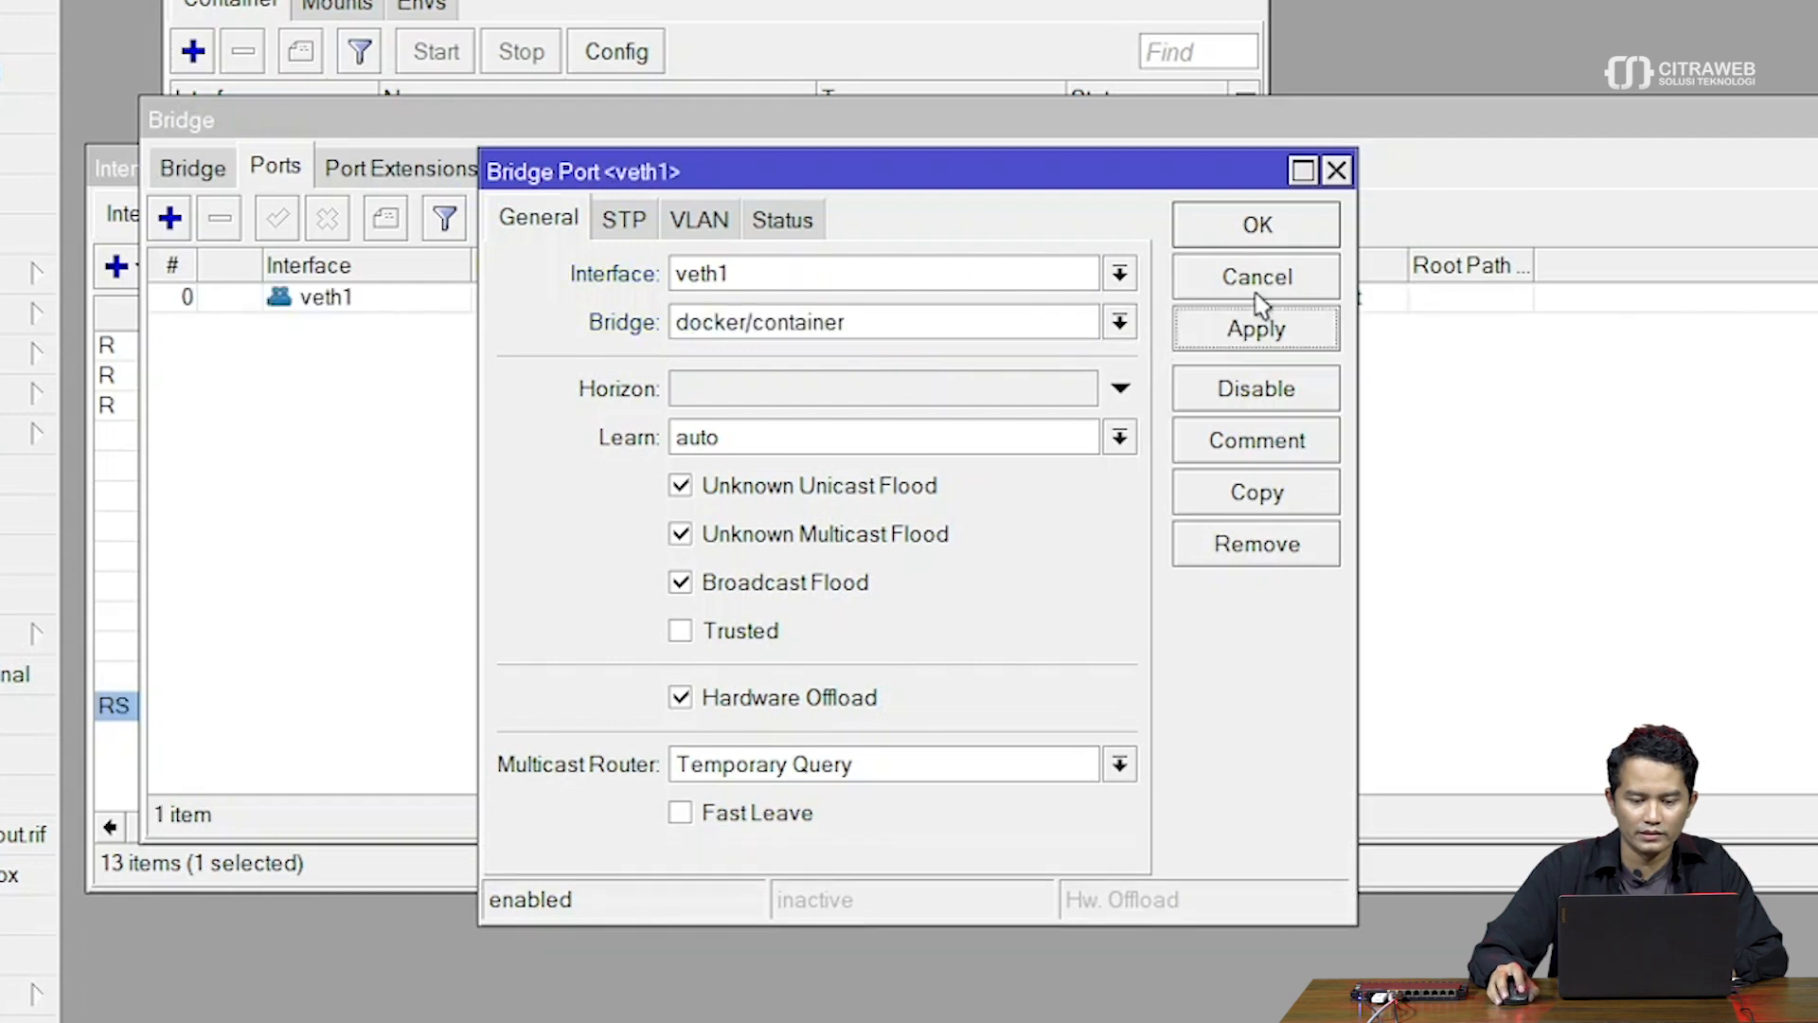
{"action": "left_click", "coordinate": [1269, 233]}
{"action": "left_click_drag", "start_coordinate": [1183, 118], "coordinate": [1191, 157]}
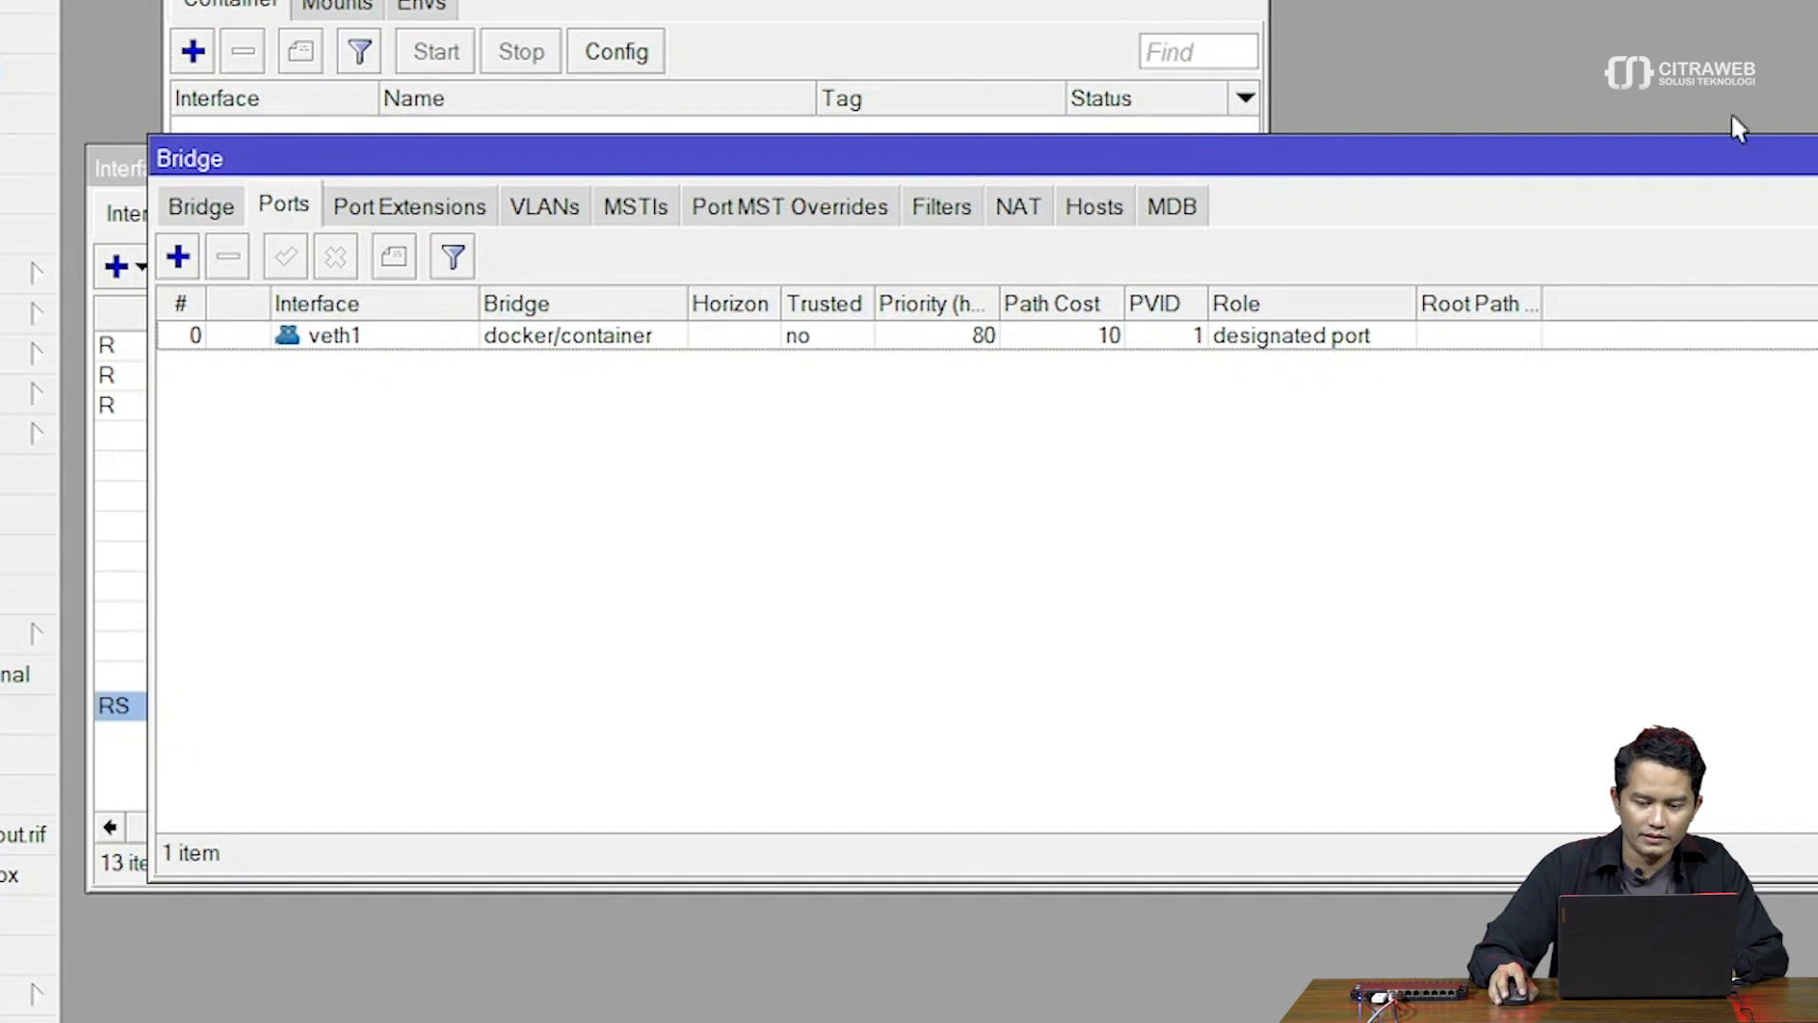
{"action": "left_click_drag", "start_coordinate": [1696, 172], "coordinate": [991, 316]}
Close the Bridge window, widen the Name column, select docker/container, and open the IP menu
{"action": "left_click", "coordinate": [1450, 326]}
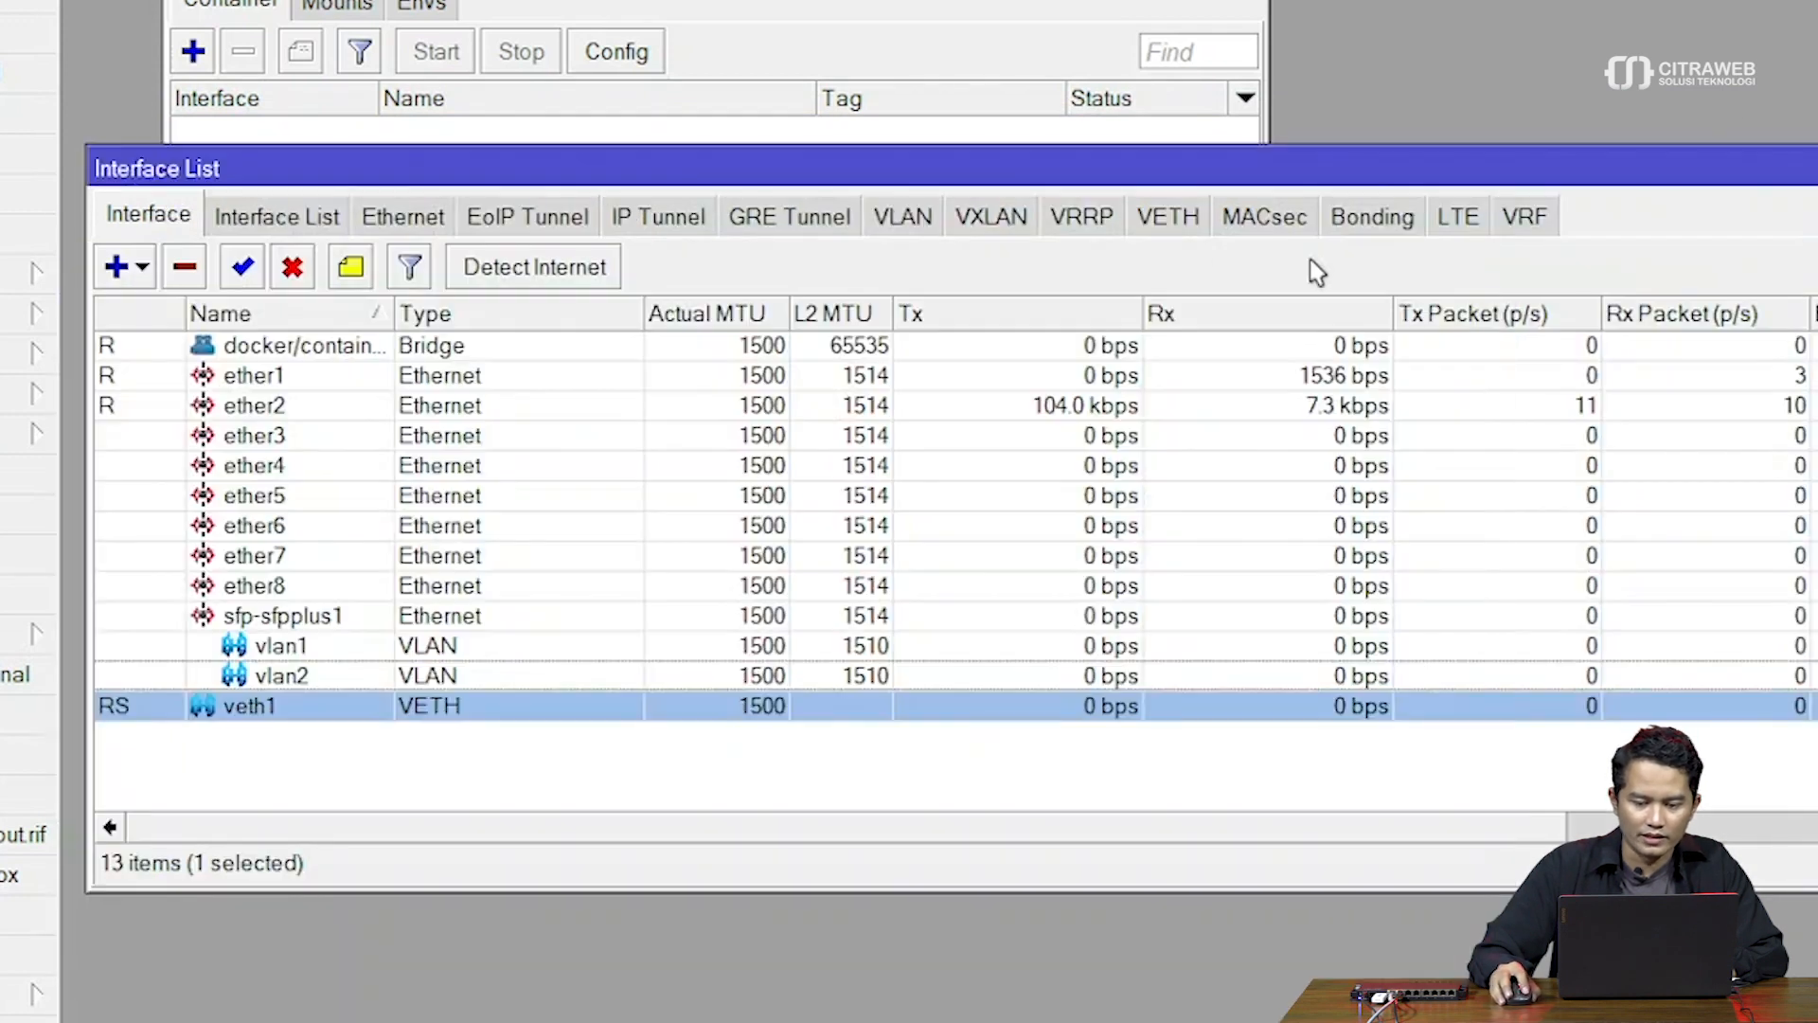
{"action": "left_click_drag", "start_coordinate": [1177, 180], "coordinate": [1201, 166]}
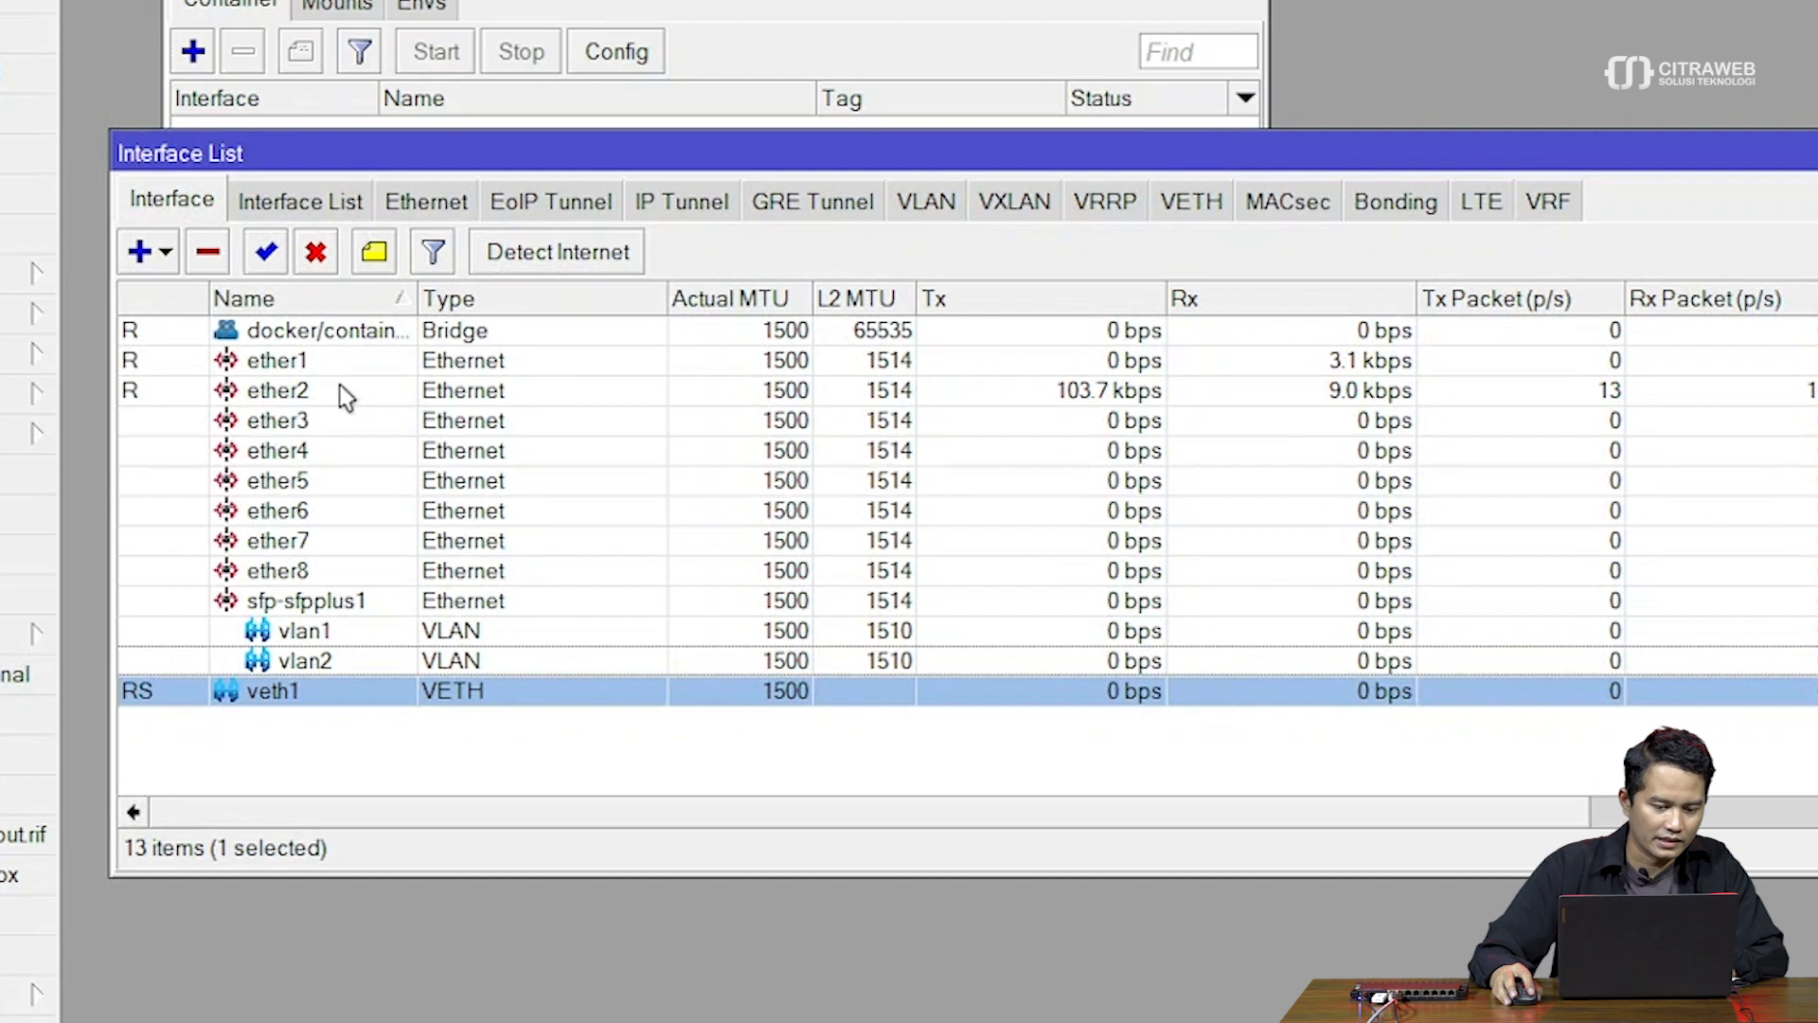
{"action": "left_click_drag", "start_coordinate": [417, 299], "coordinate": [482, 299]}
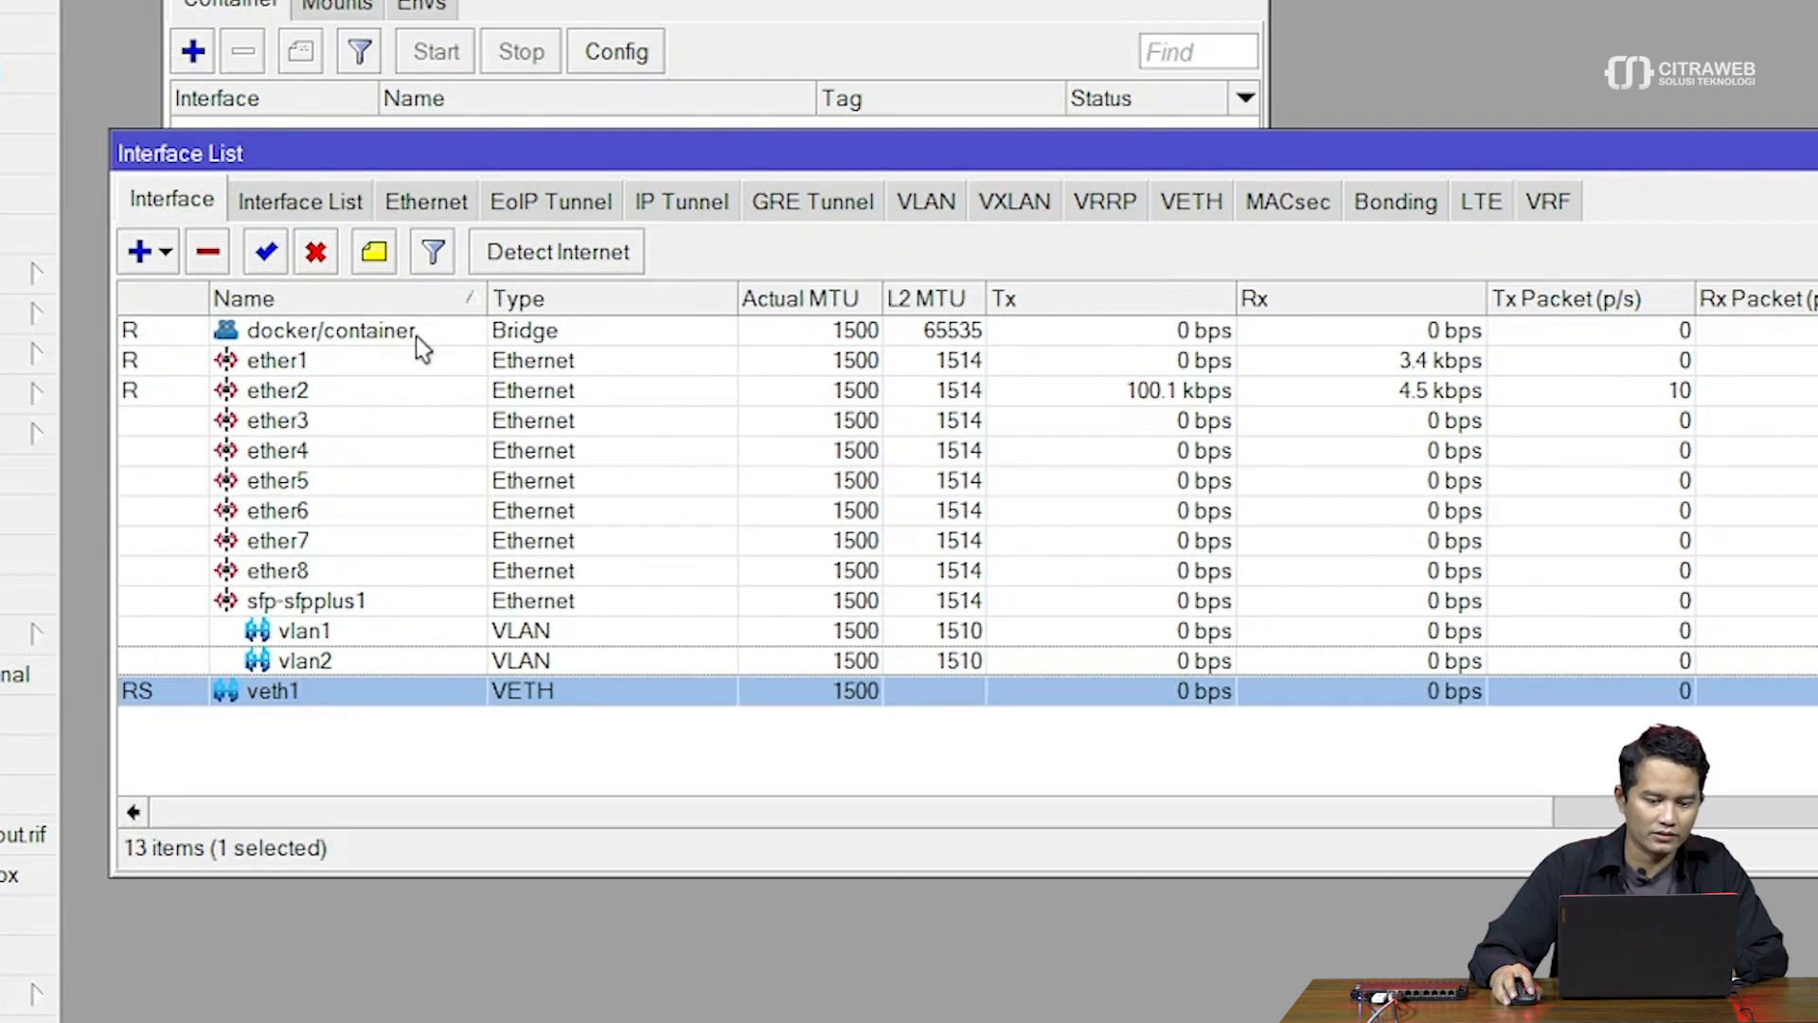
{"action": "left_click", "coordinate": [413, 334]}
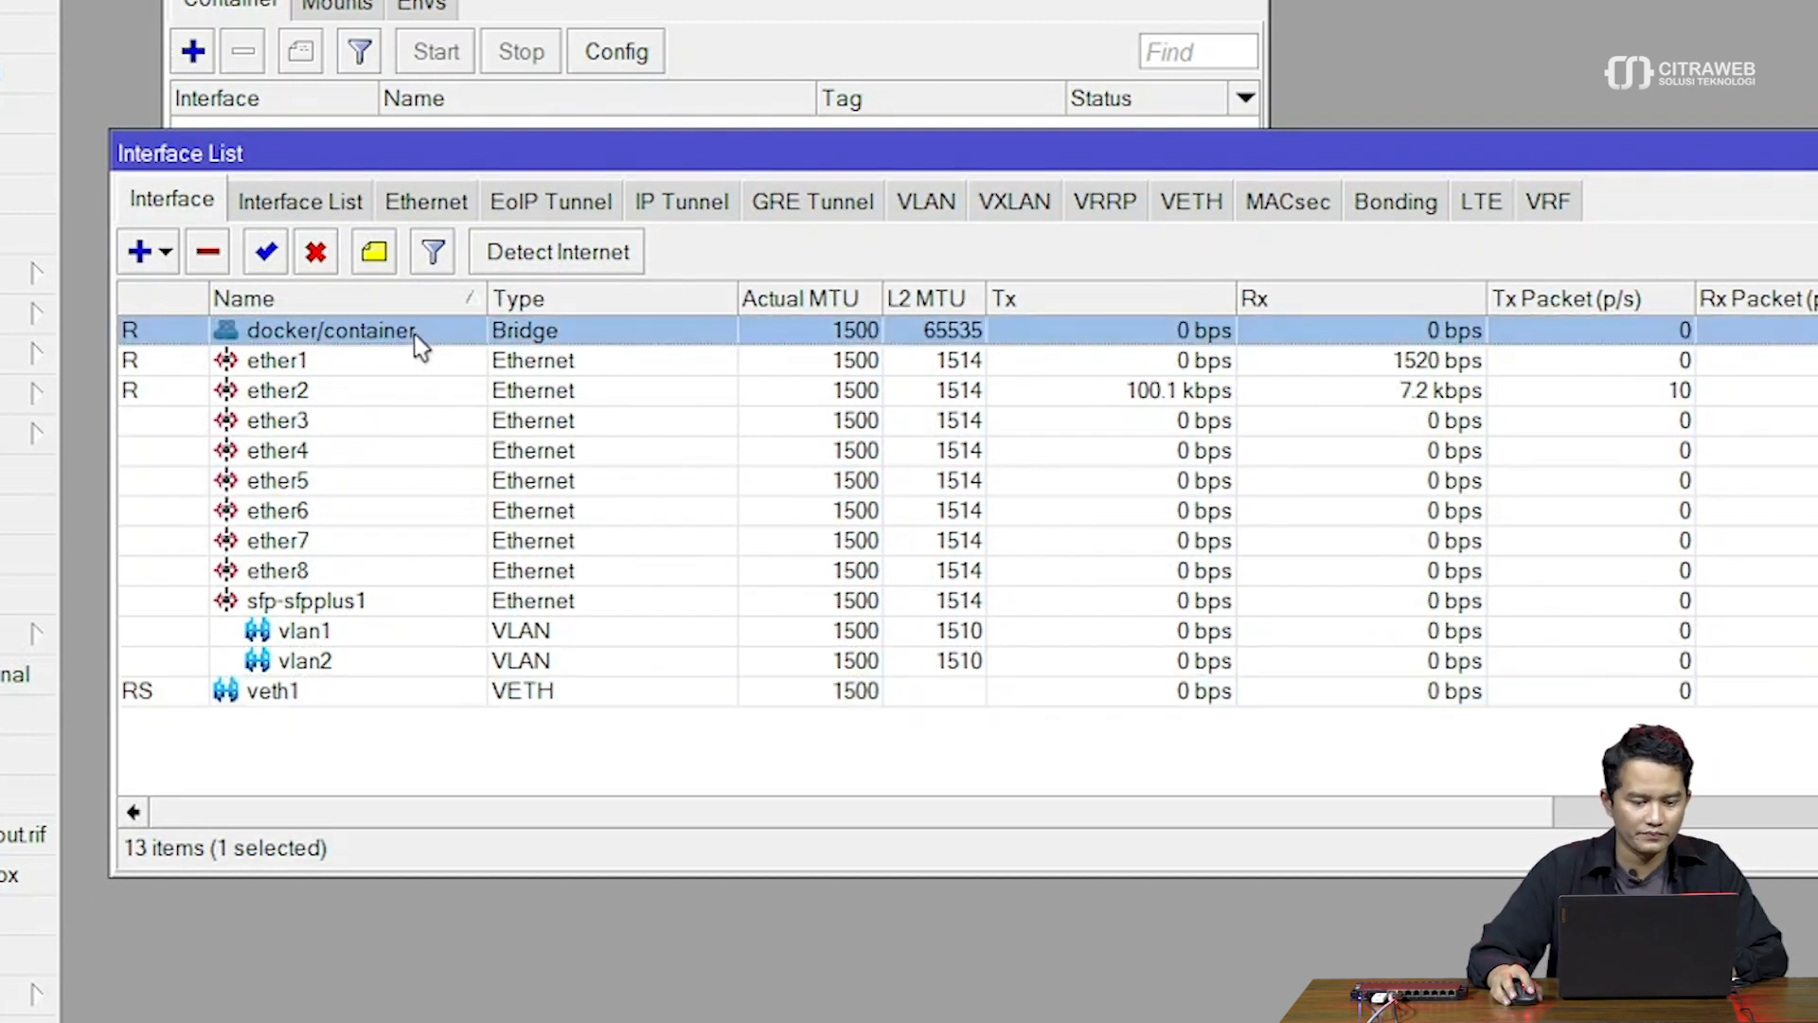
{"action": "left_click_drag", "start_coordinate": [535, 152], "coordinate": [539, 187]}
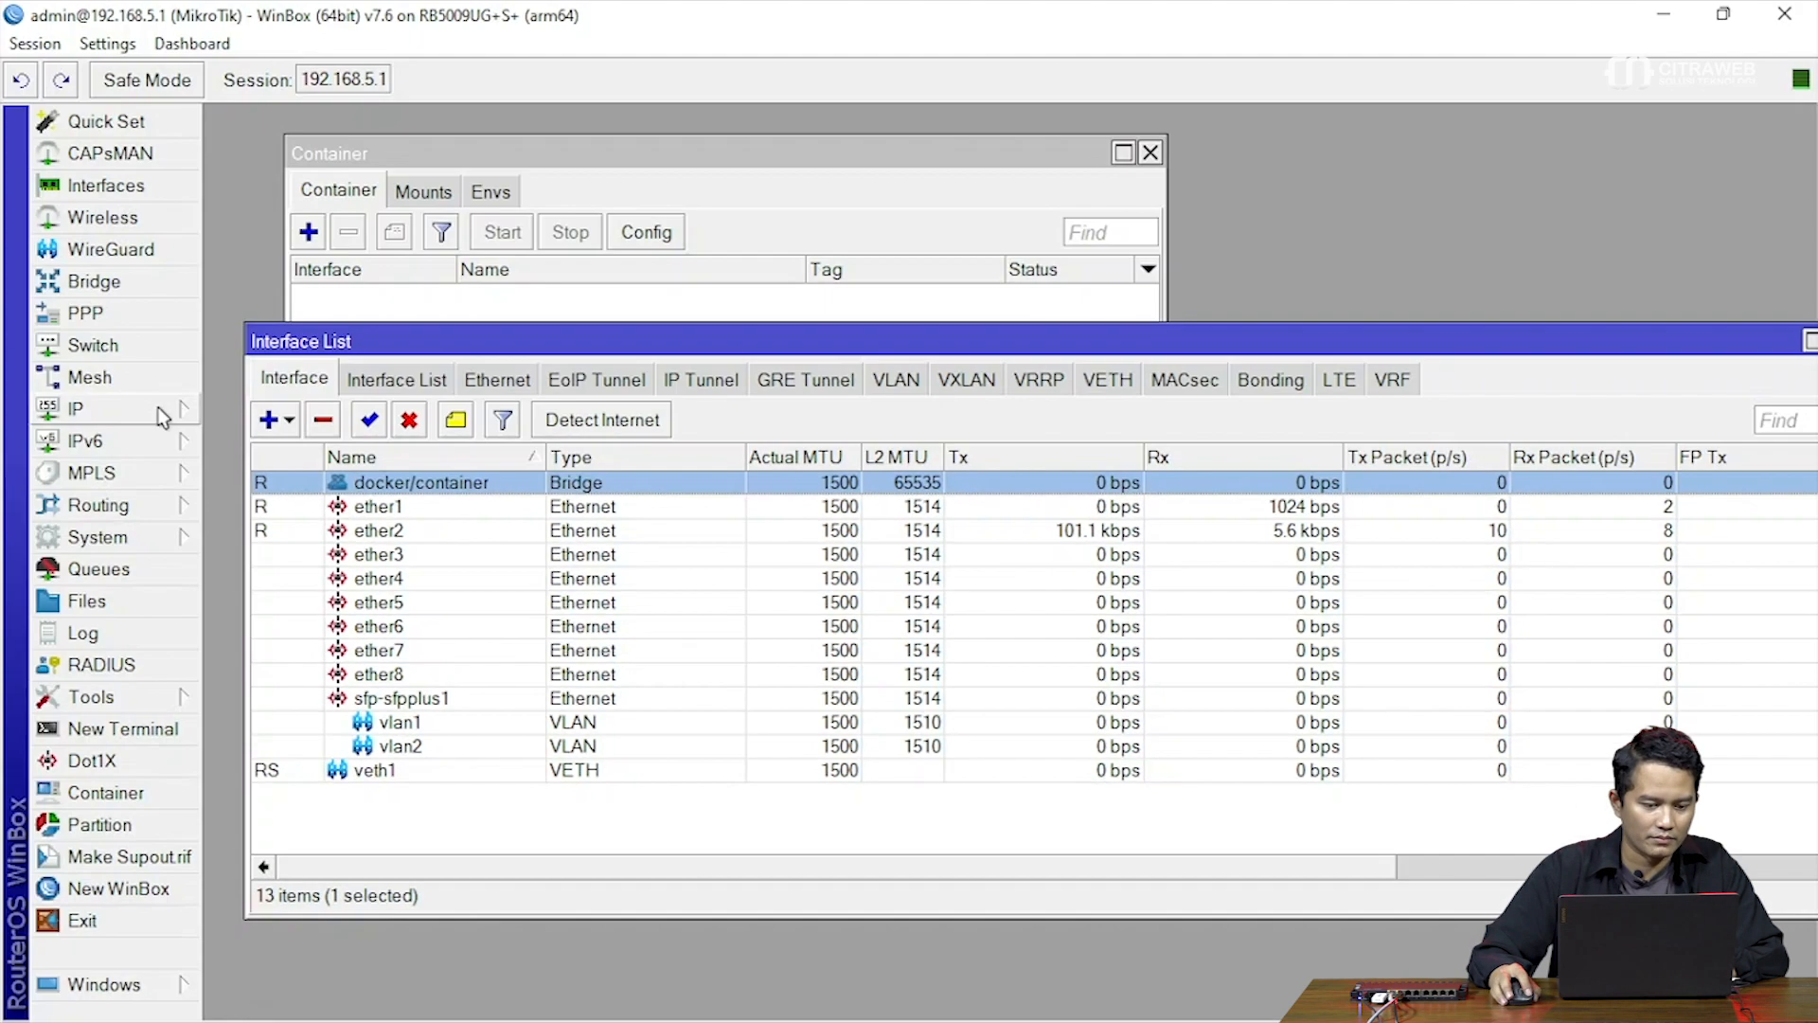
{"action": "left_click", "coordinate": [161, 417]}
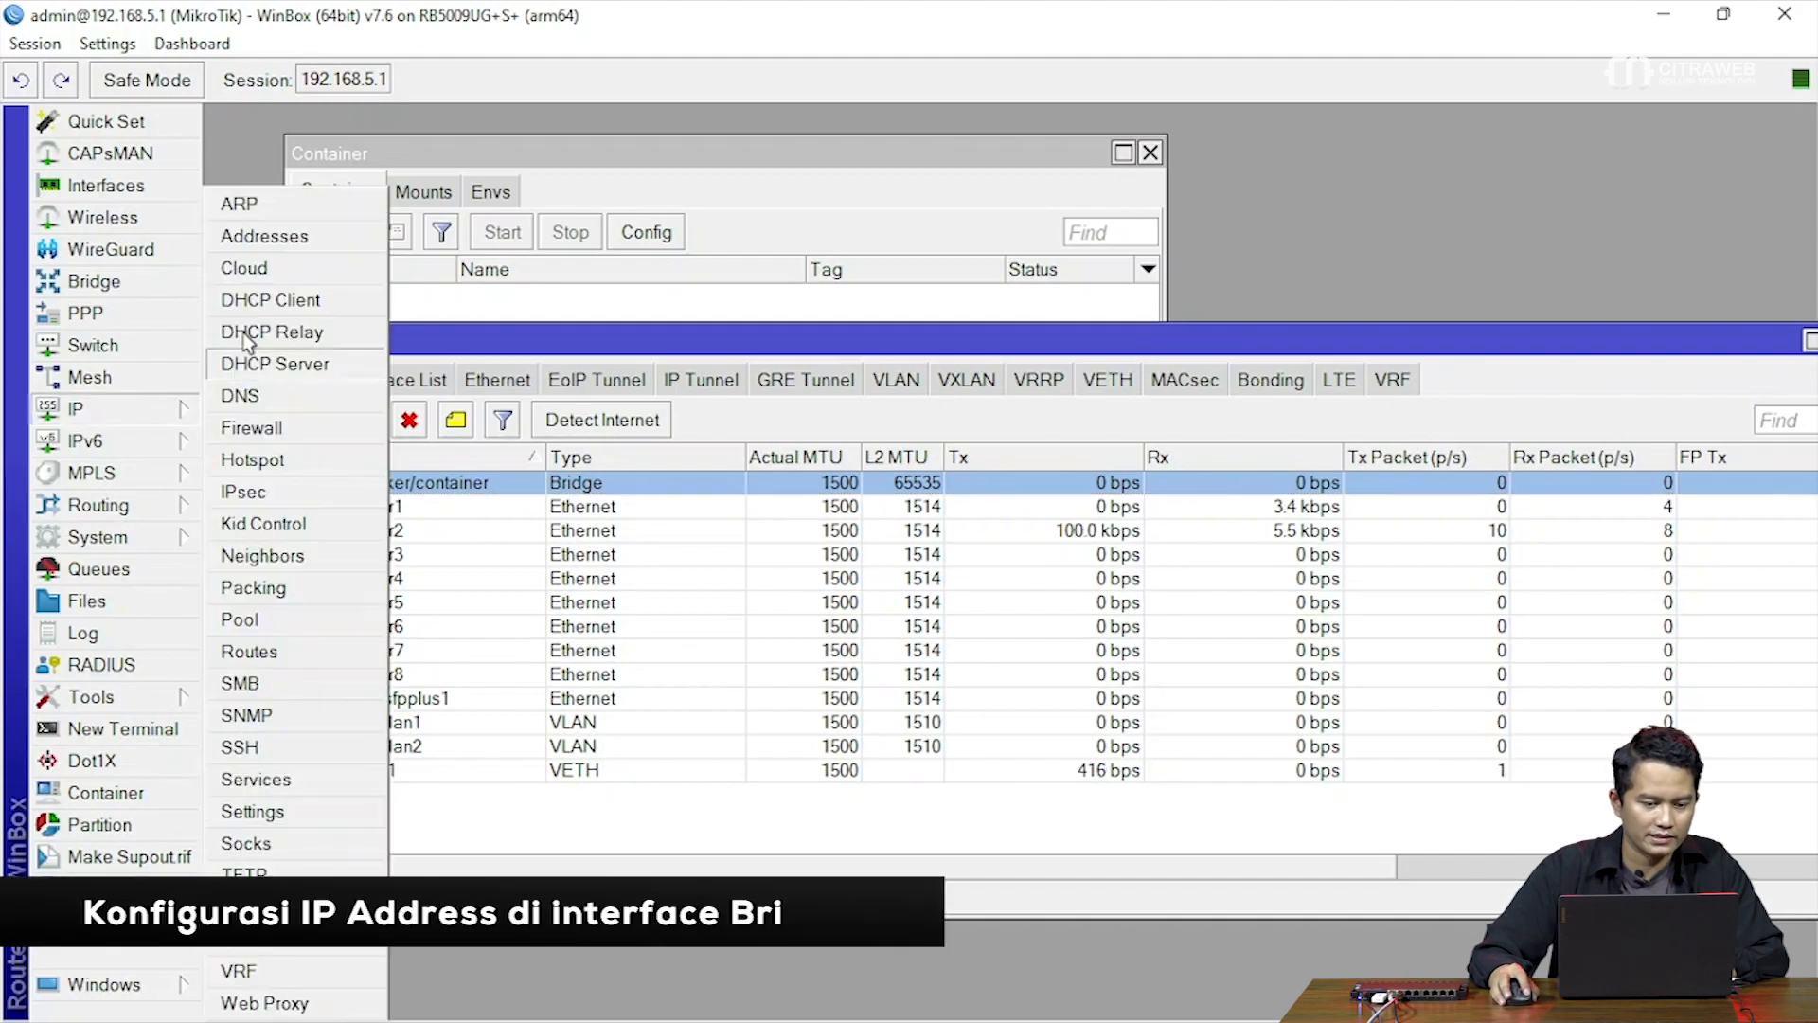
Add the IP address 172.16.0.1/24 on the docker/container bridge interface
{"action": "left_click", "coordinate": [284, 243]}
{"action": "left_click_drag", "start_coordinate": [888, 305], "coordinate": [661, 364]}
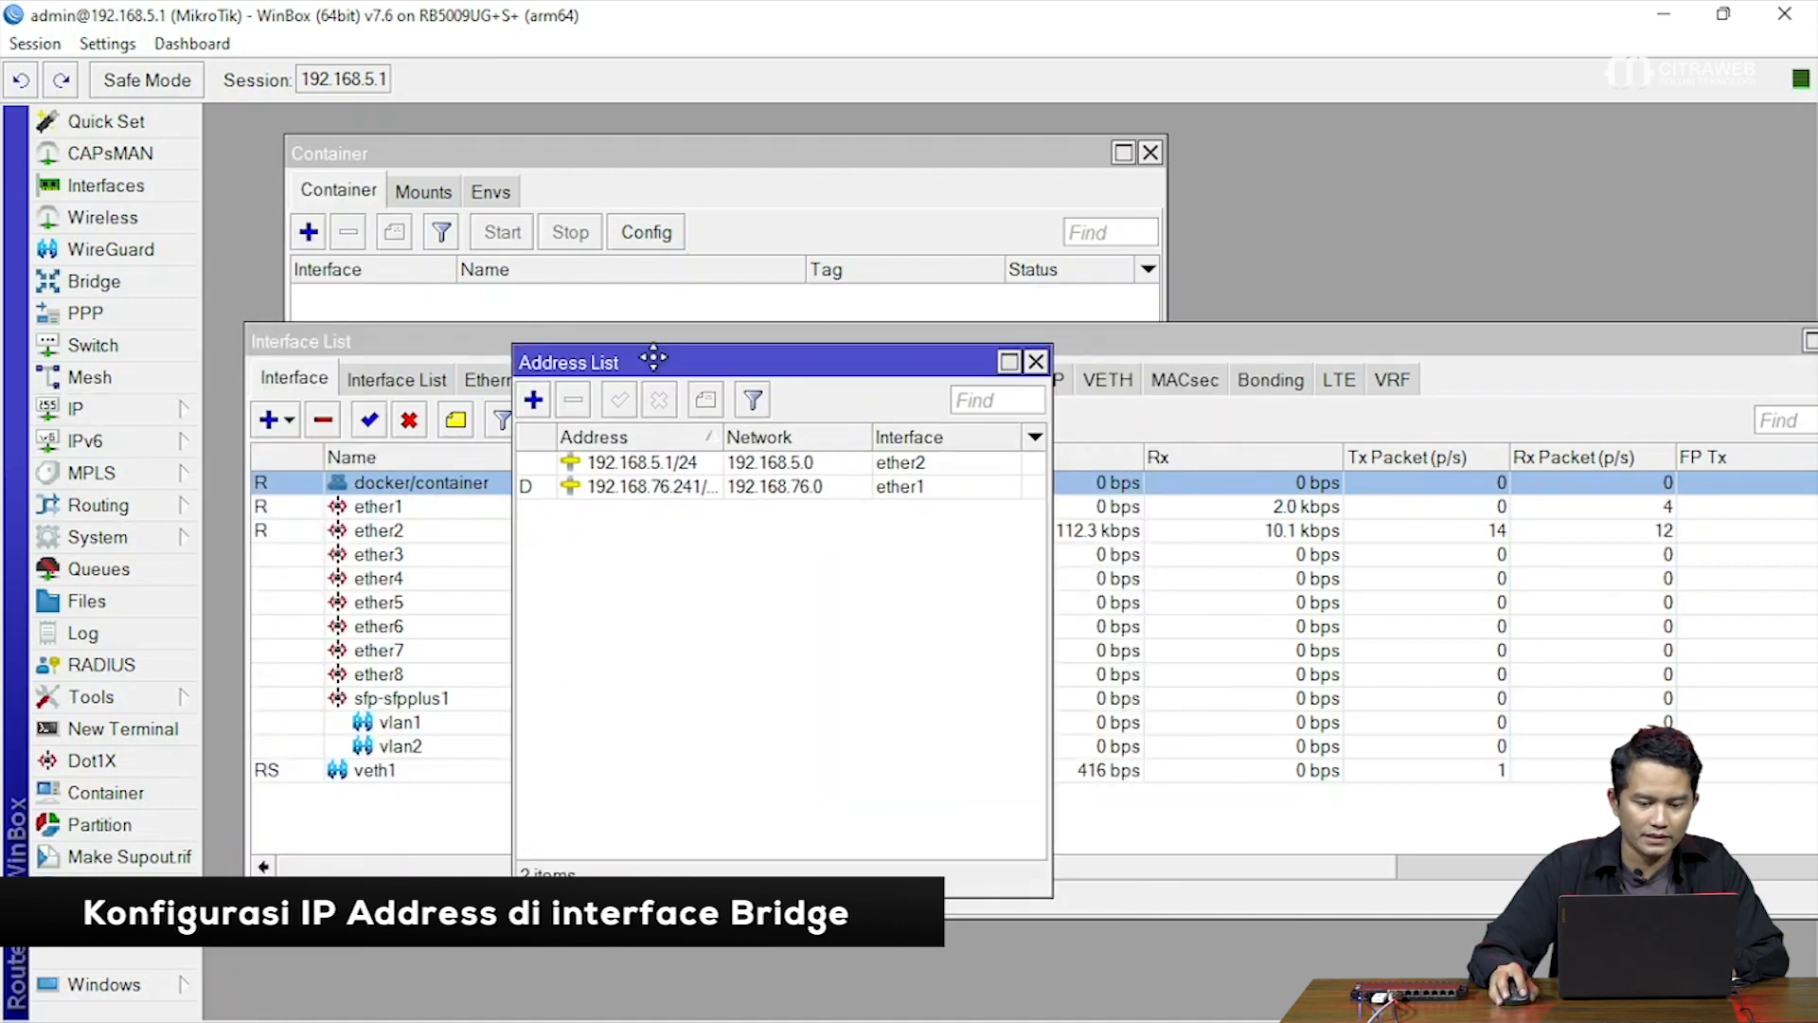
{"action": "left_click", "coordinate": [535, 400]}
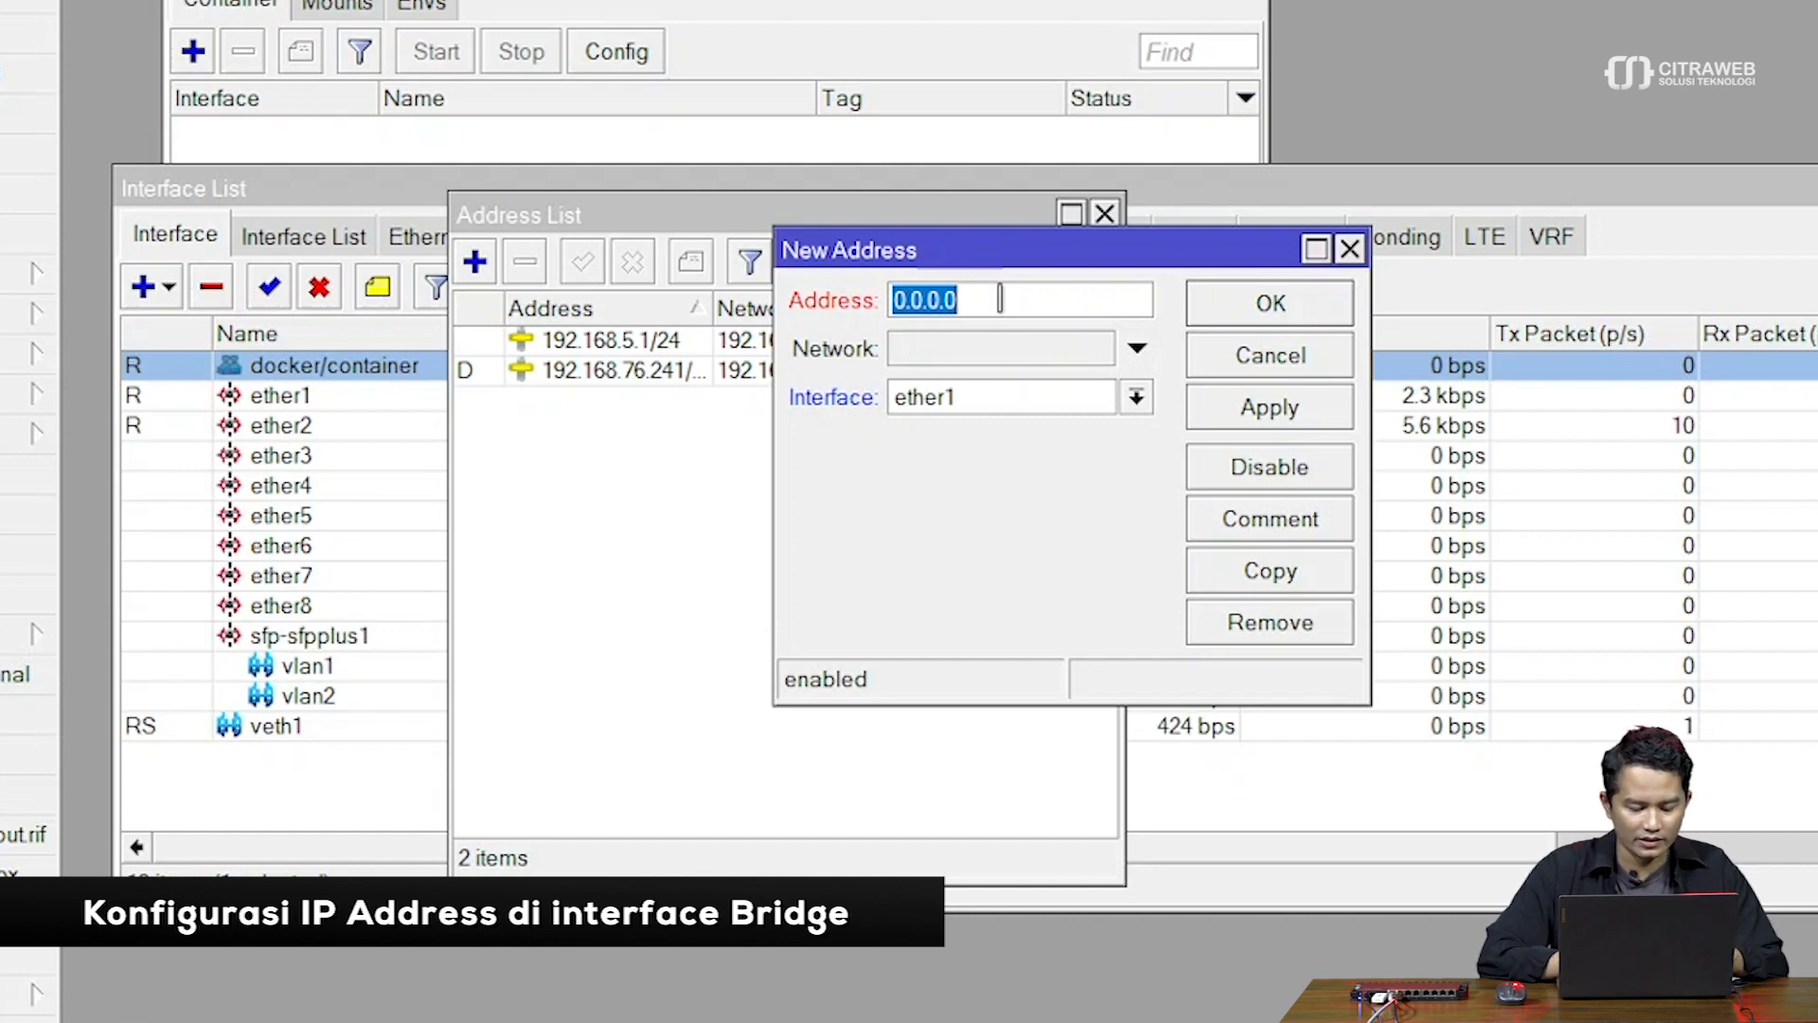
{"action": "type", "text": "172.16"}
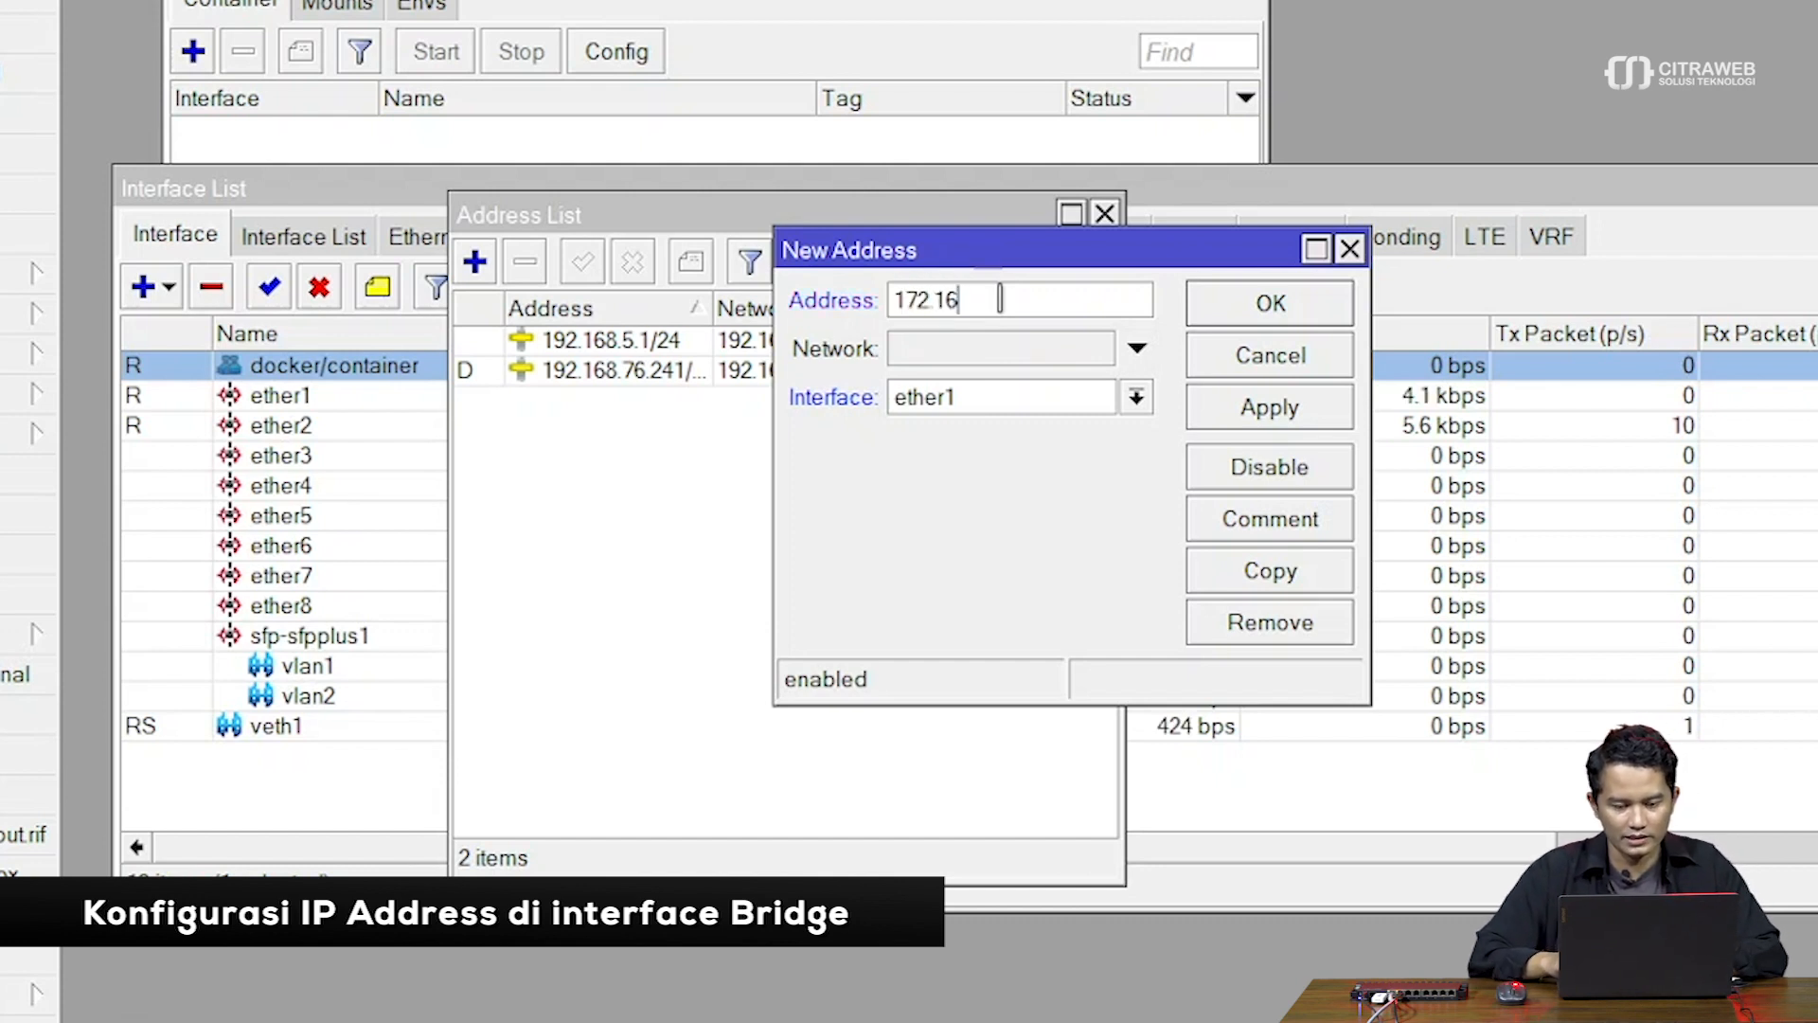
{"action": "type", "text": ".0.1"}
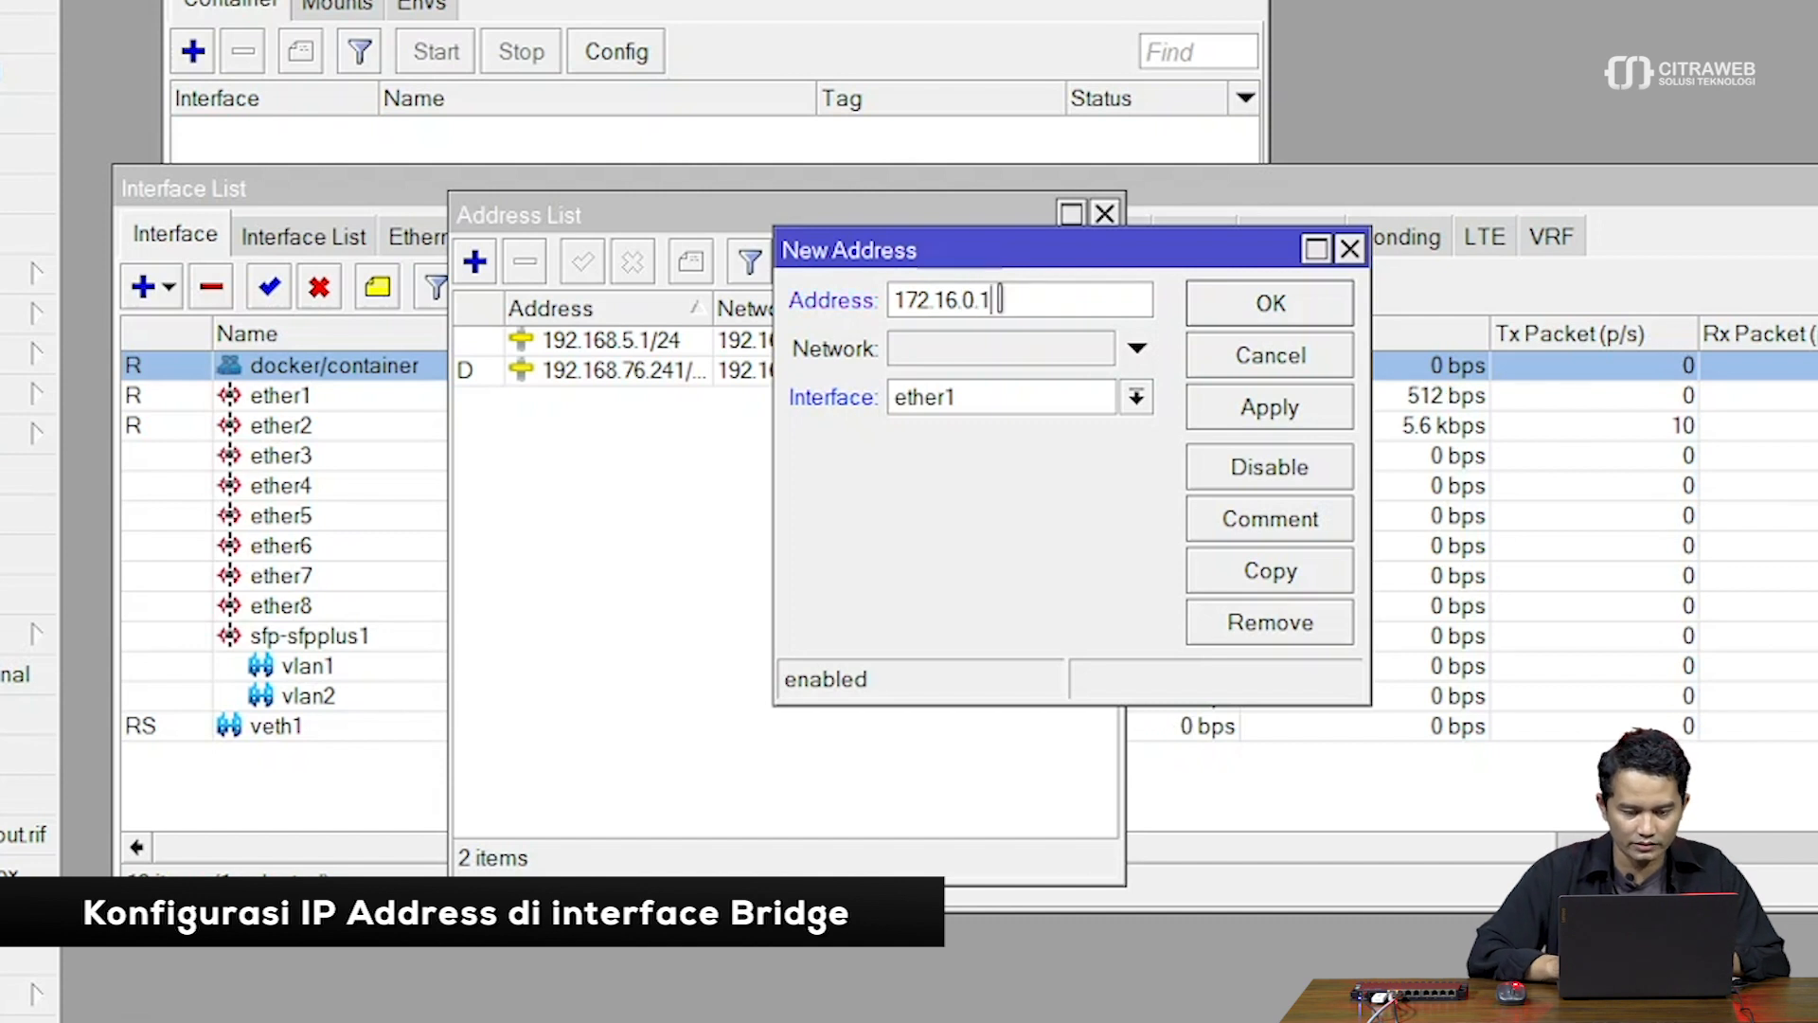
{"action": "type", "text": "/24"}
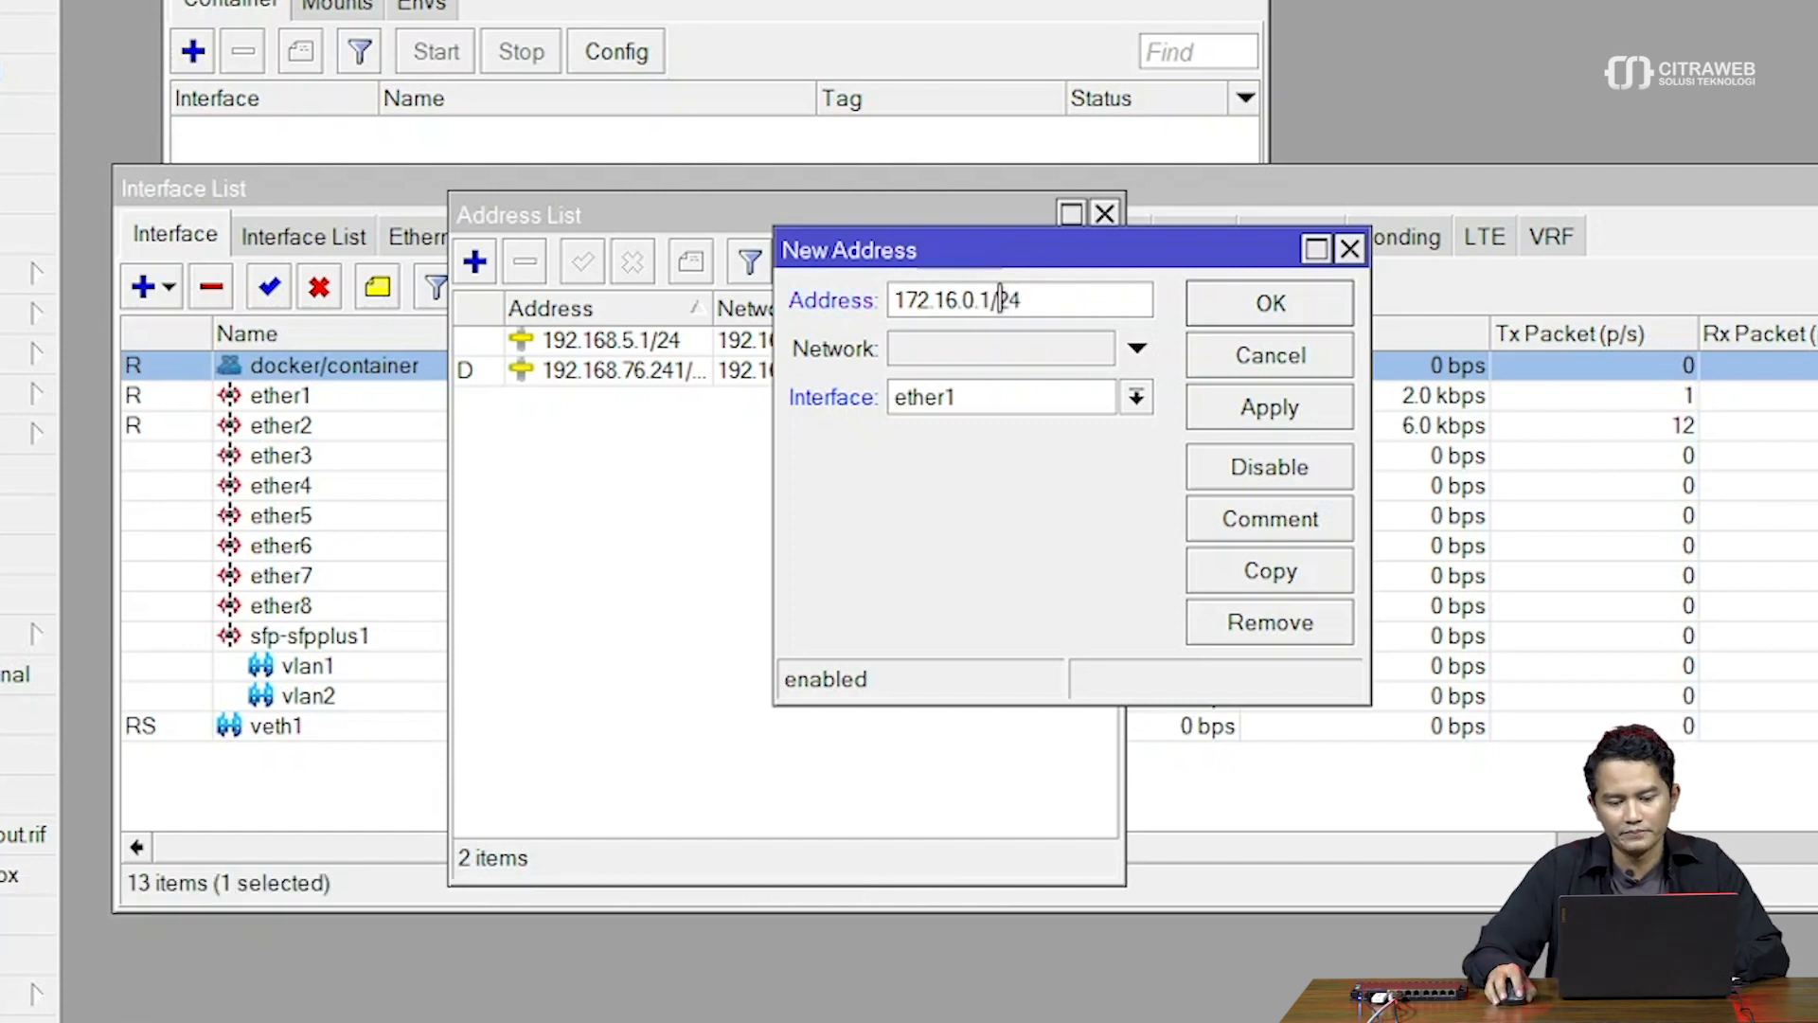
{"action": "left_click", "coordinate": [1021, 413]}
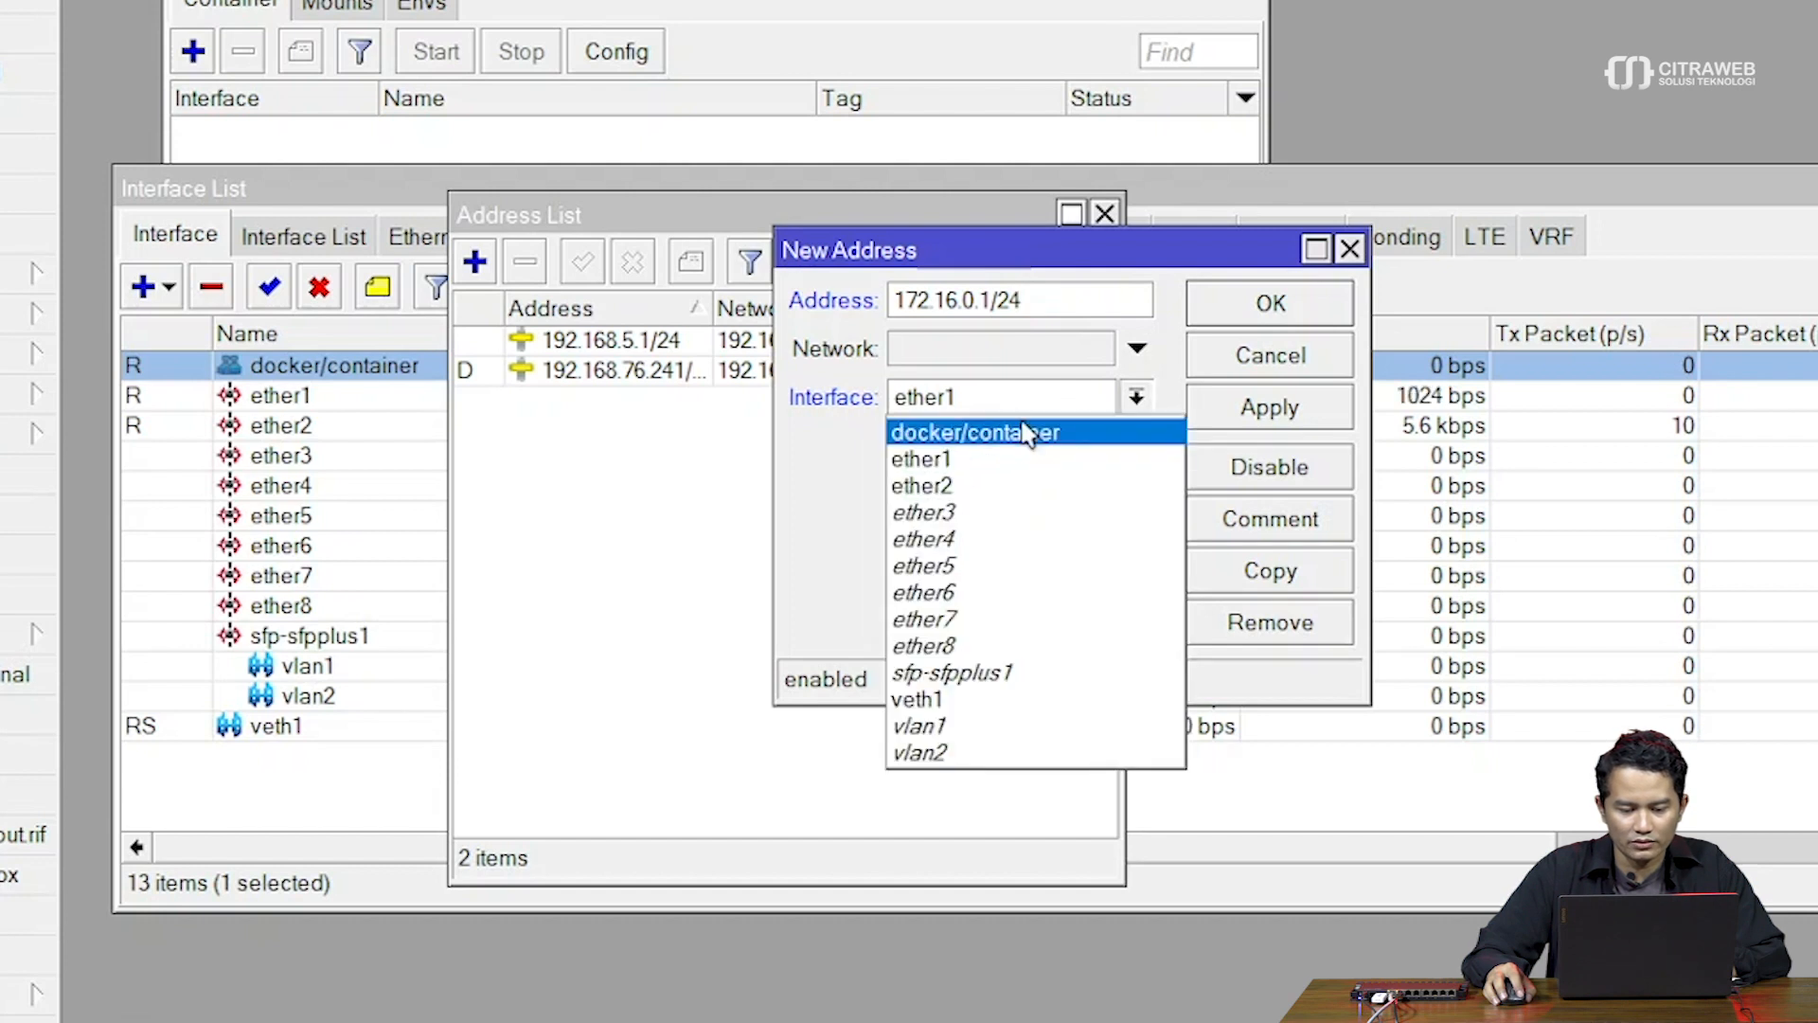
{"action": "left_click", "coordinate": [1030, 432]}
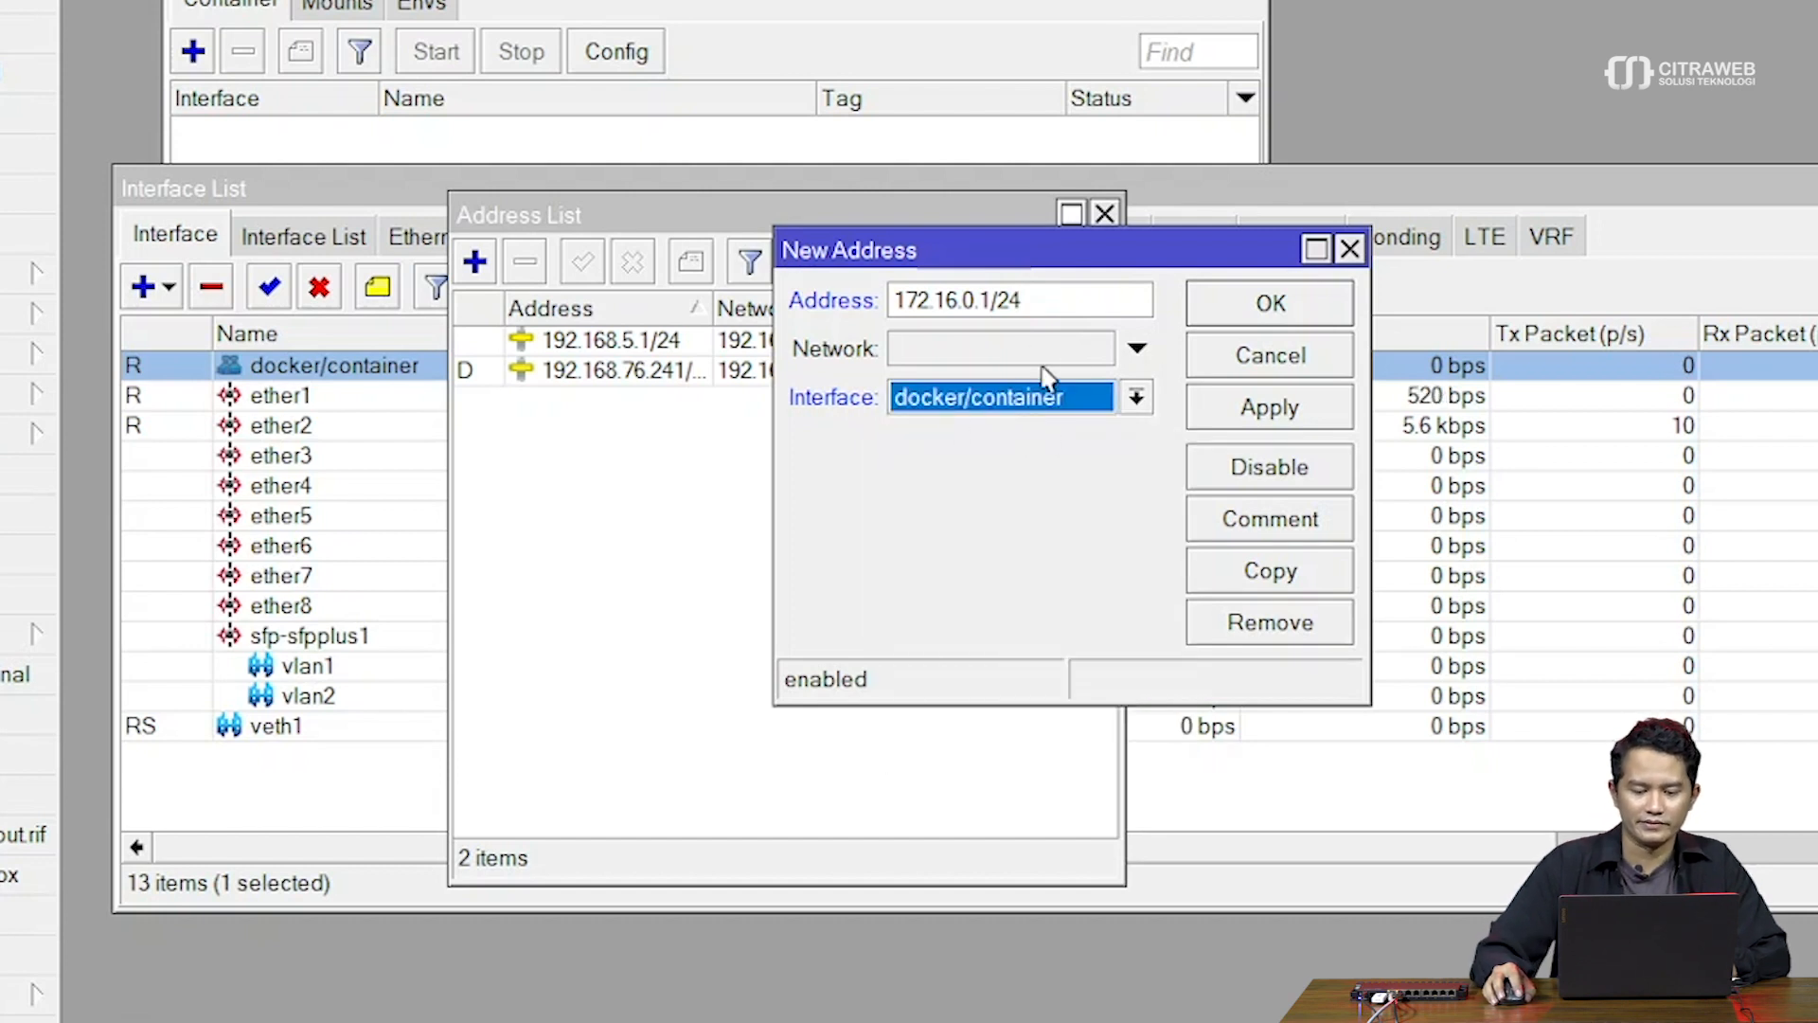
{"action": "left_click", "coordinate": [1243, 414]}
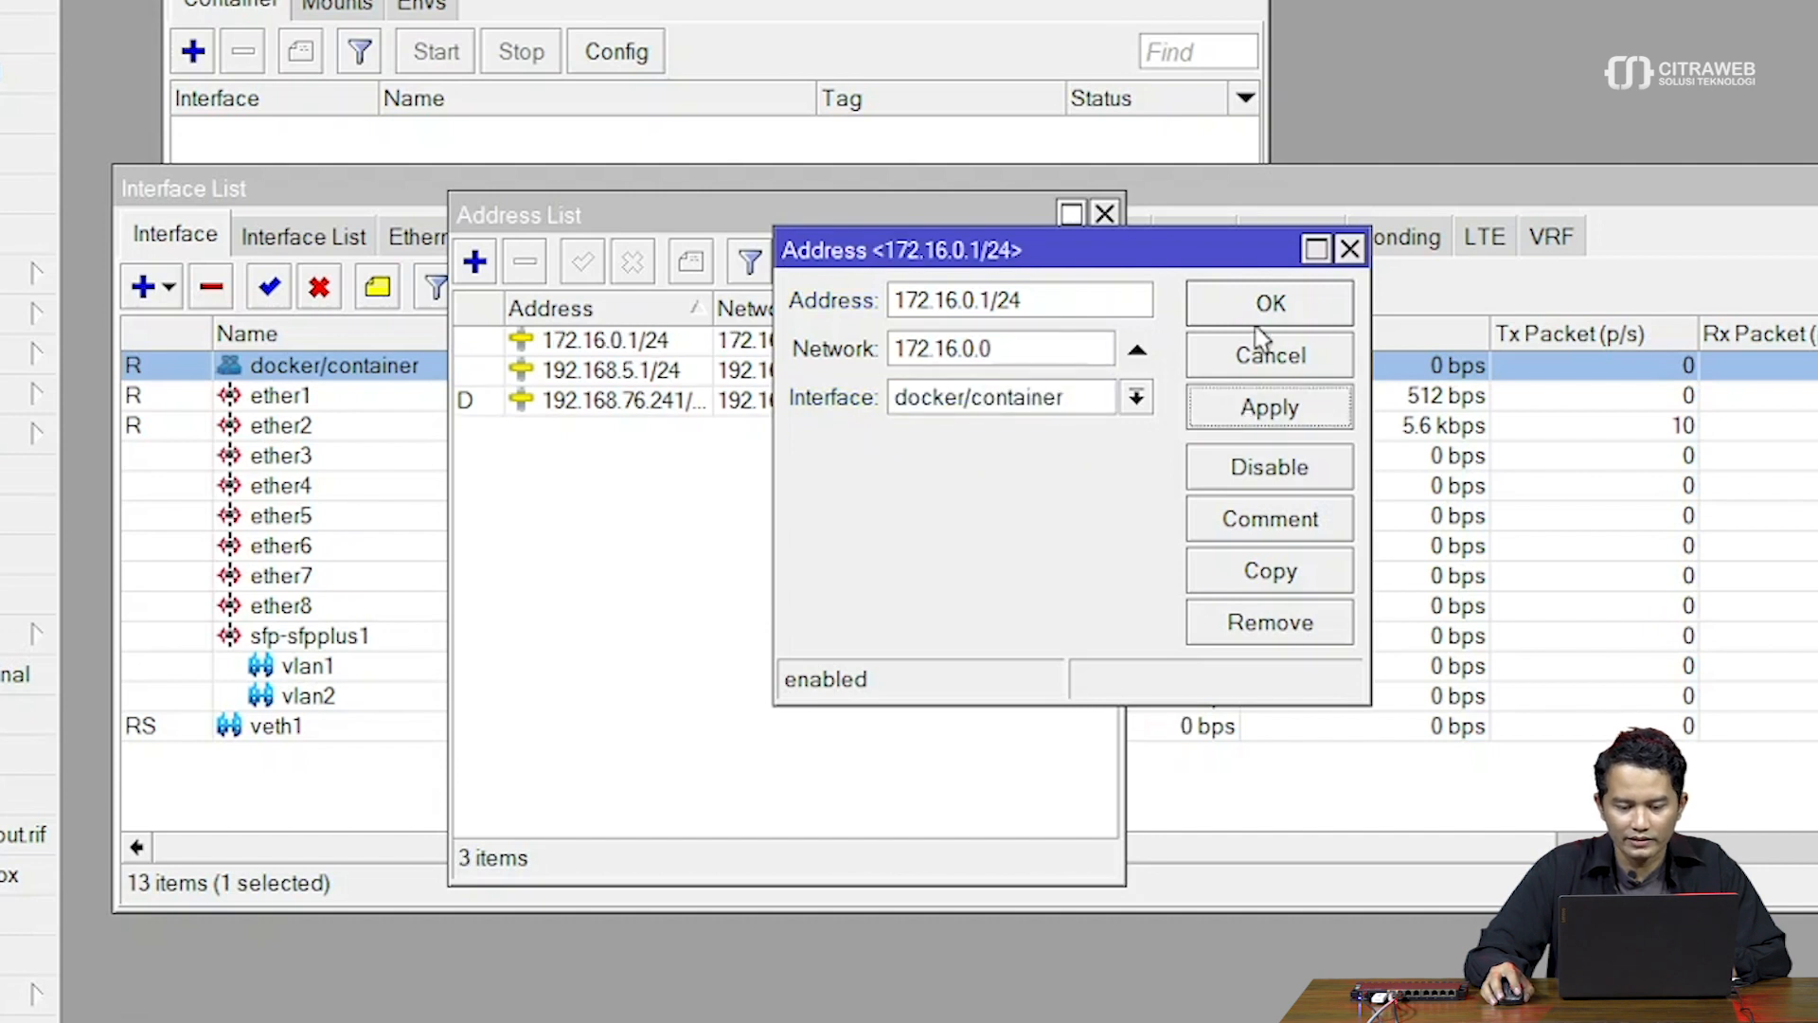
{"action": "left_click", "coordinate": [1269, 305]}
{"action": "left_click", "coordinate": [1046, 343]}
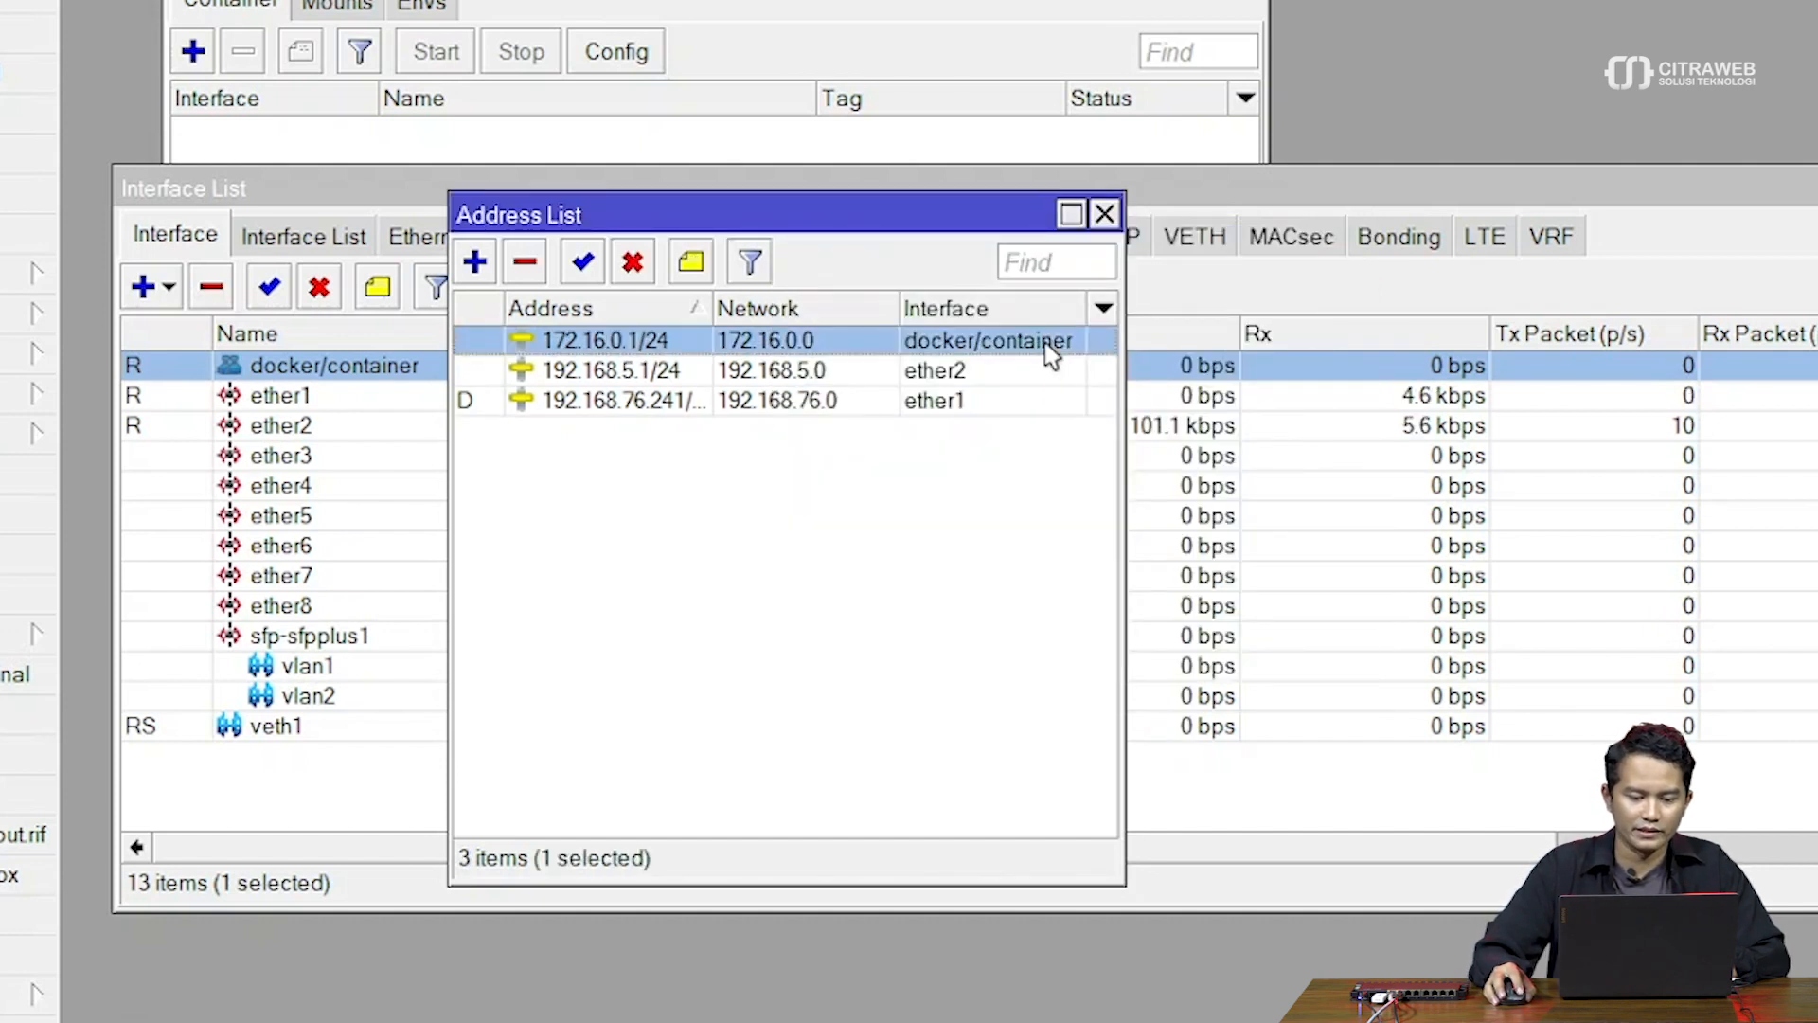
{"action": "left_click_drag", "start_coordinate": [856, 211], "coordinate": [1165, 183]}
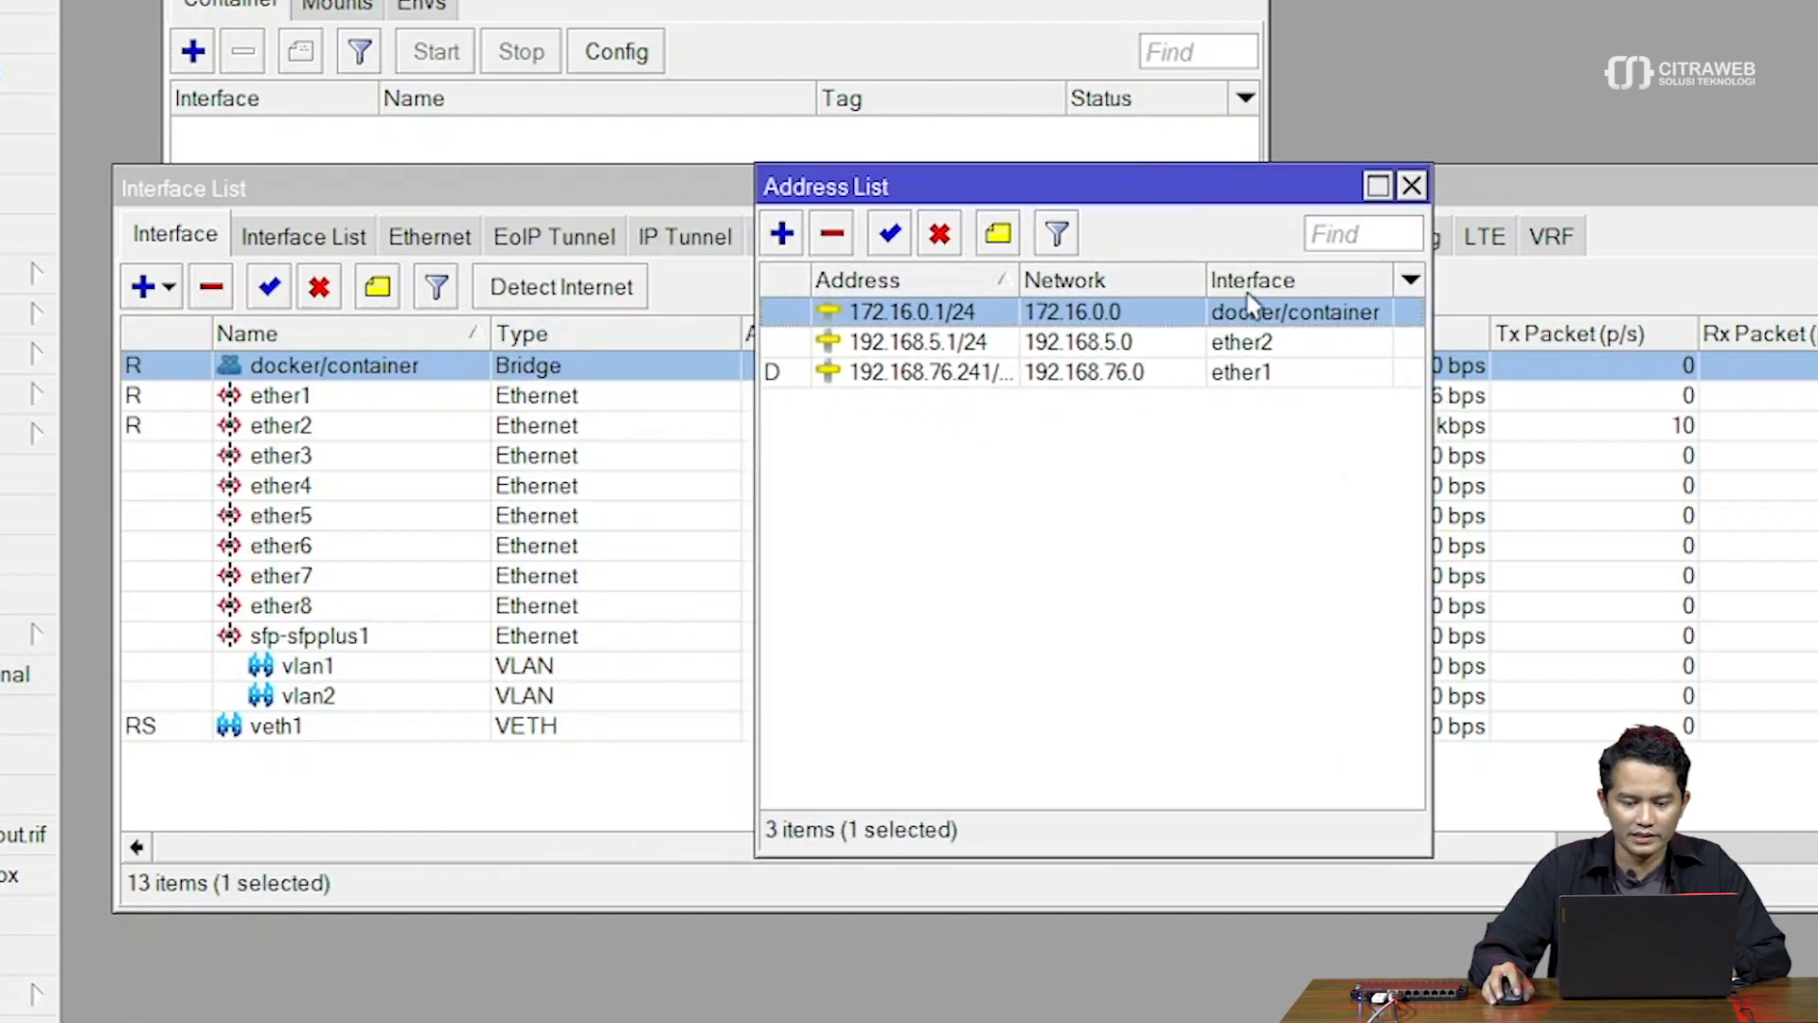
Check that veth1 has address 172.16.0.2/24 and gateway 172.16.0.1
{"action": "double_click", "coordinate": [256, 721]}
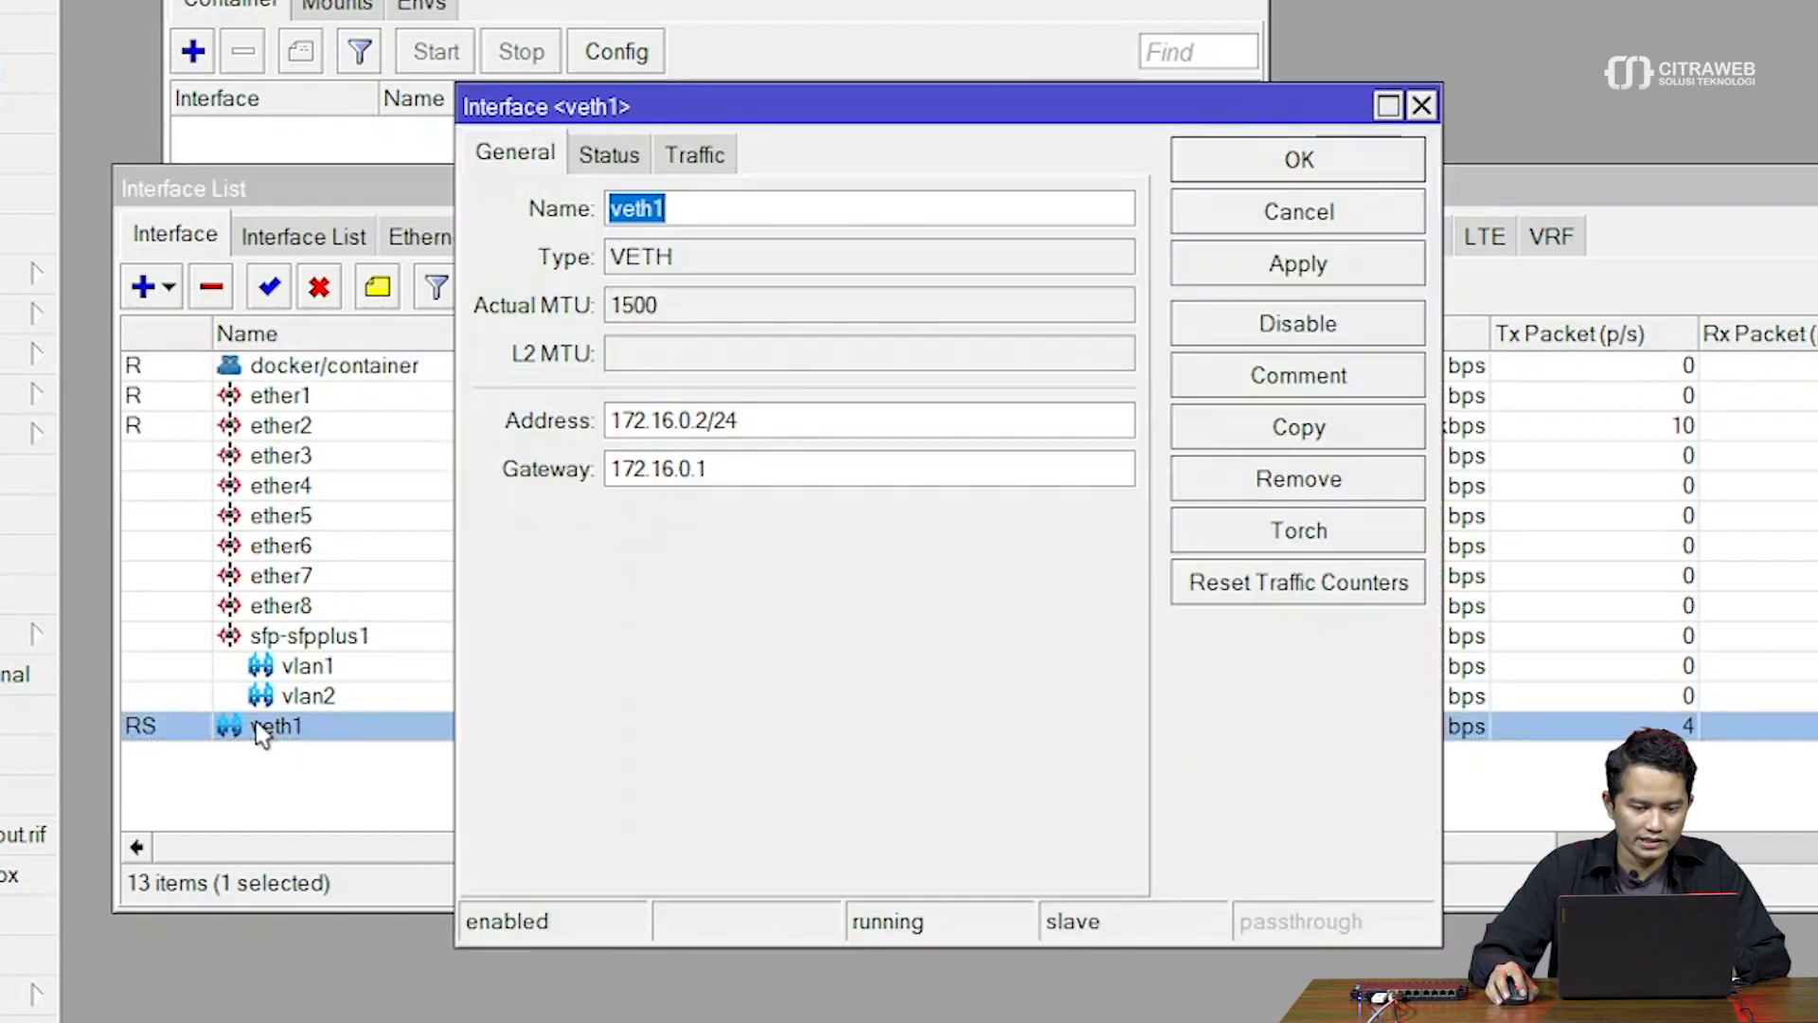
{"action": "mouse_move", "coordinate": [764, 114]}
{"action": "left_mouse_down"}
{"action": "mouse_move", "coordinate": [710, 149]}
{"action": "mouse_move", "coordinate": [613, 144]}
{"action": "mouse_move", "coordinate": [767, 135]}
{"action": "left_mouse_up"}
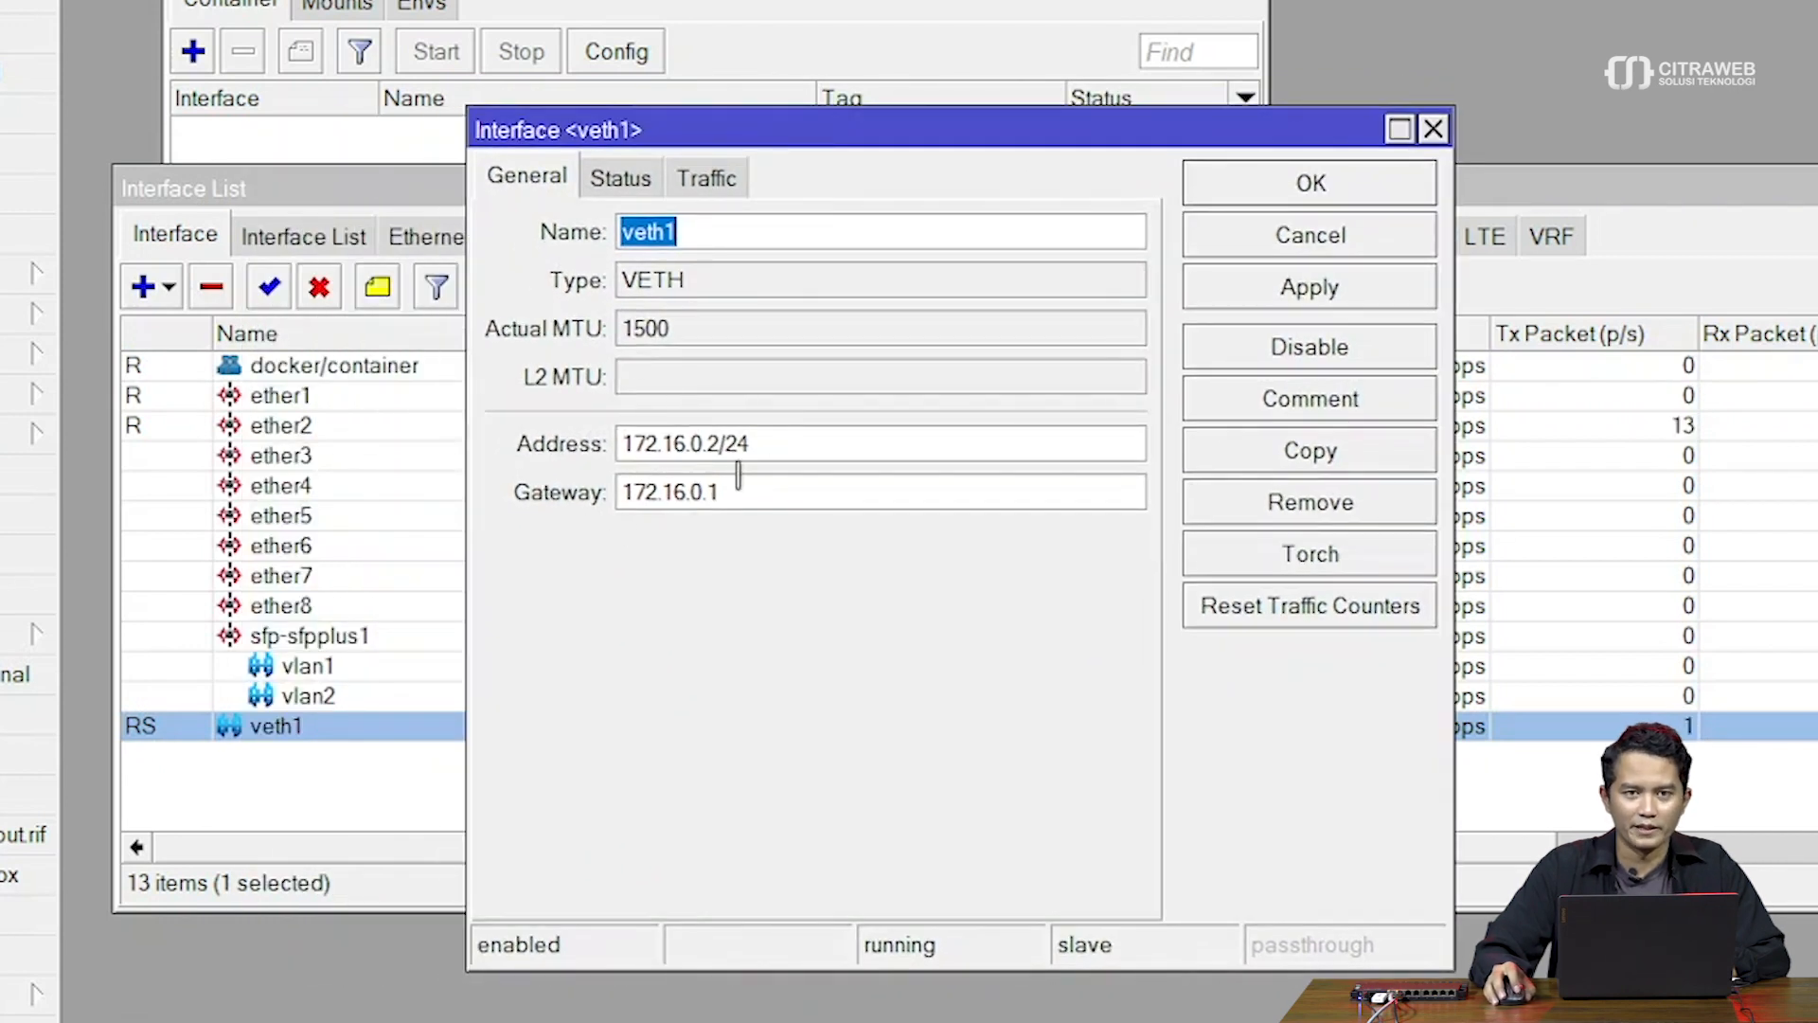
{"action": "left_click", "coordinate": [1392, 197]}
Close the Interface List and Address List, leaving only the Container window
{"action": "left_click_drag", "start_coordinate": [1437, 215], "coordinate": [1223, 378]}
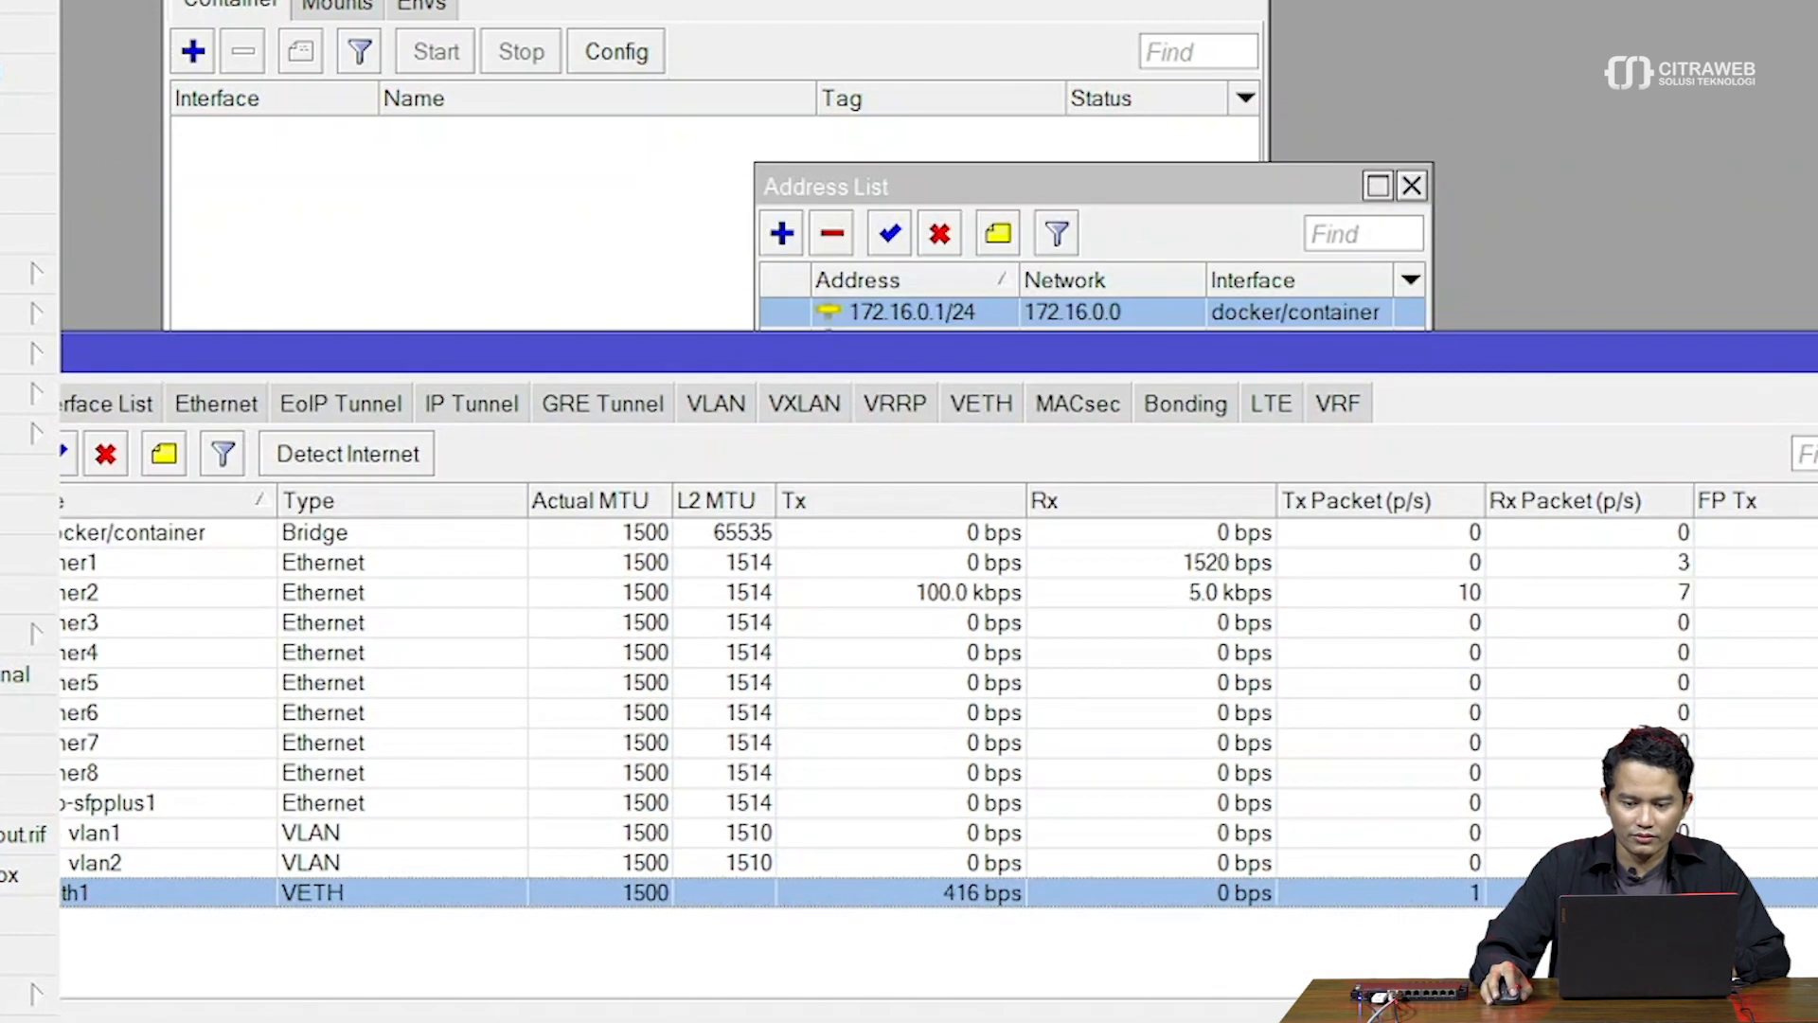
{"action": "left_click", "coordinate": [1662, 473]}
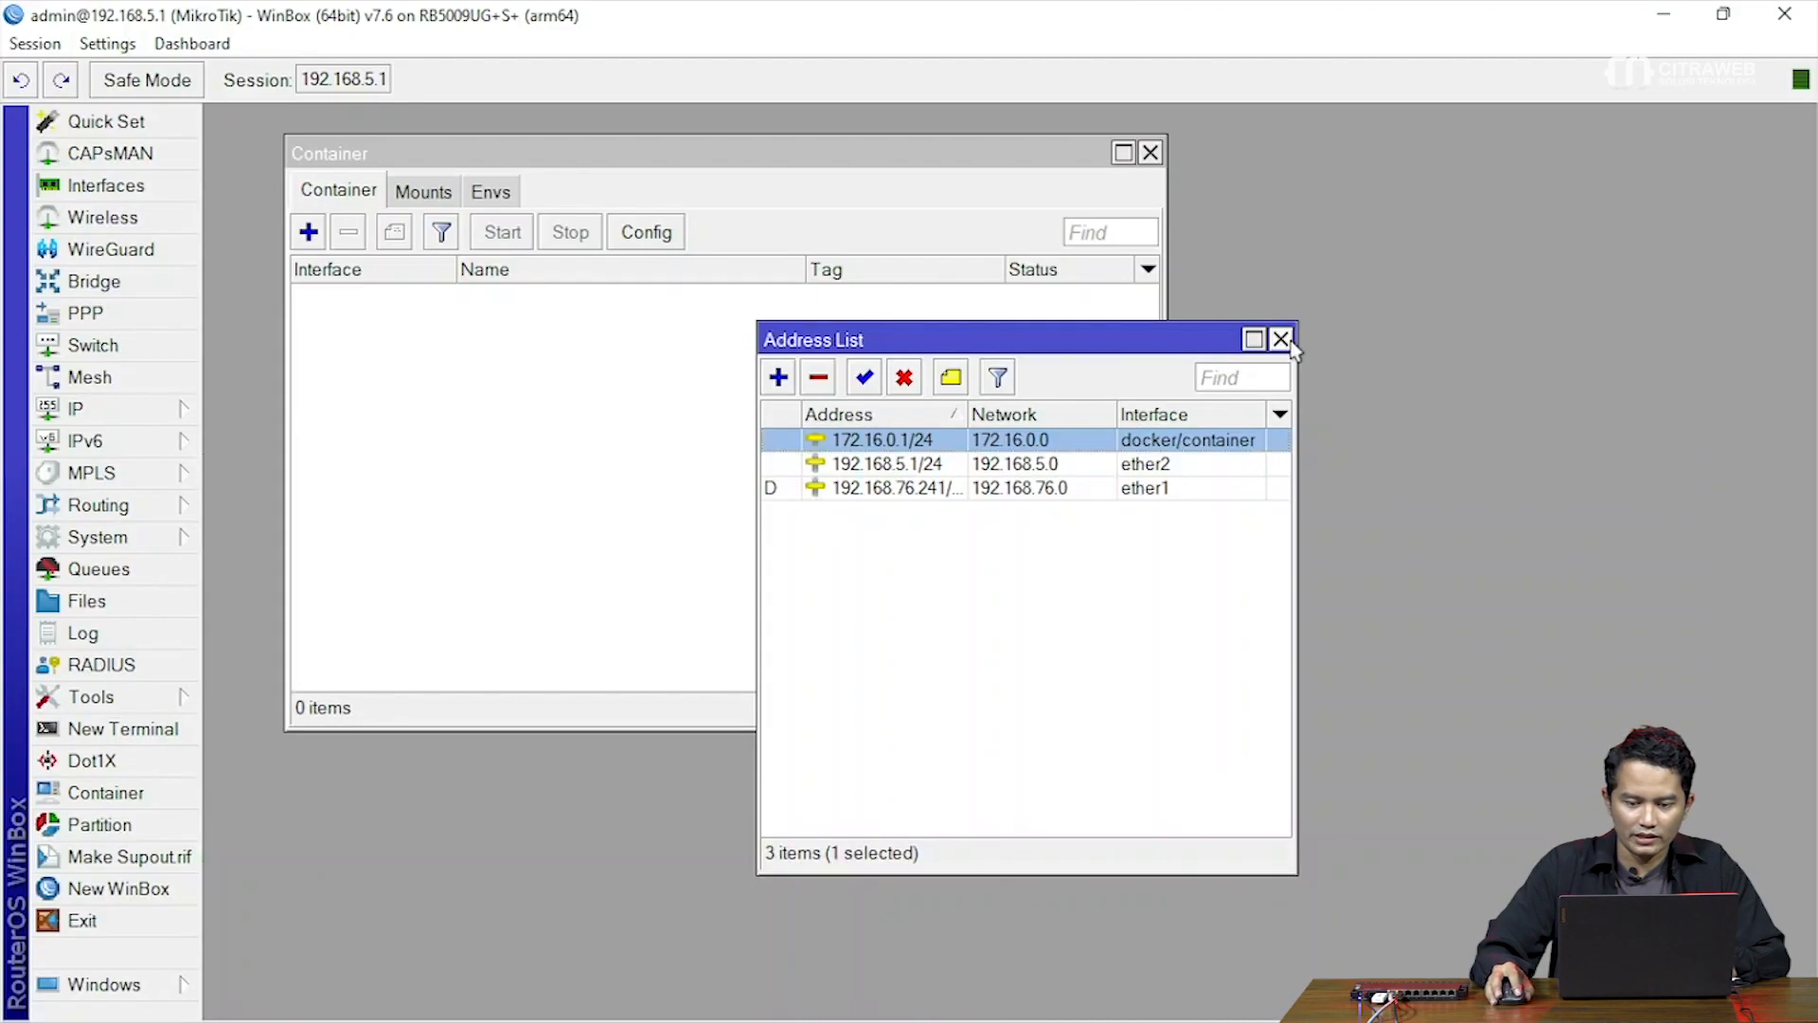
{"action": "left_click", "coordinate": [1290, 343]}
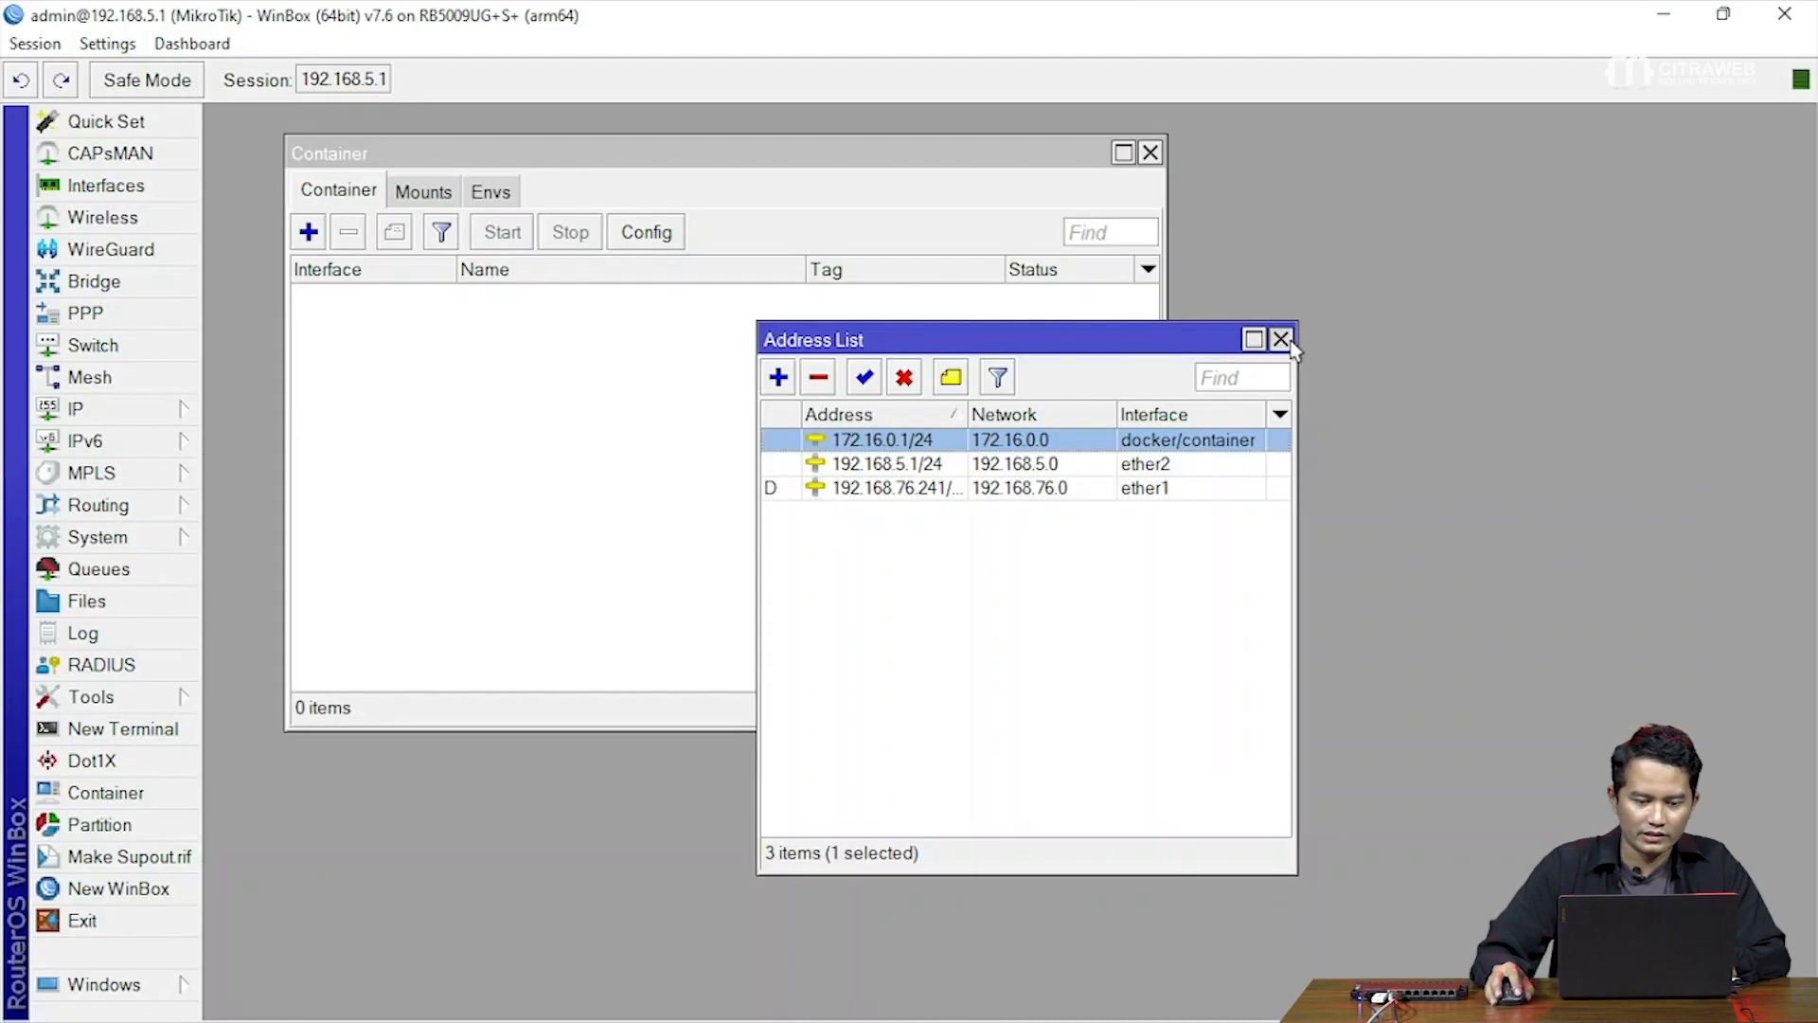
{"action": "left_click_drag", "start_coordinate": [632, 168], "coordinate": [731, 168]}
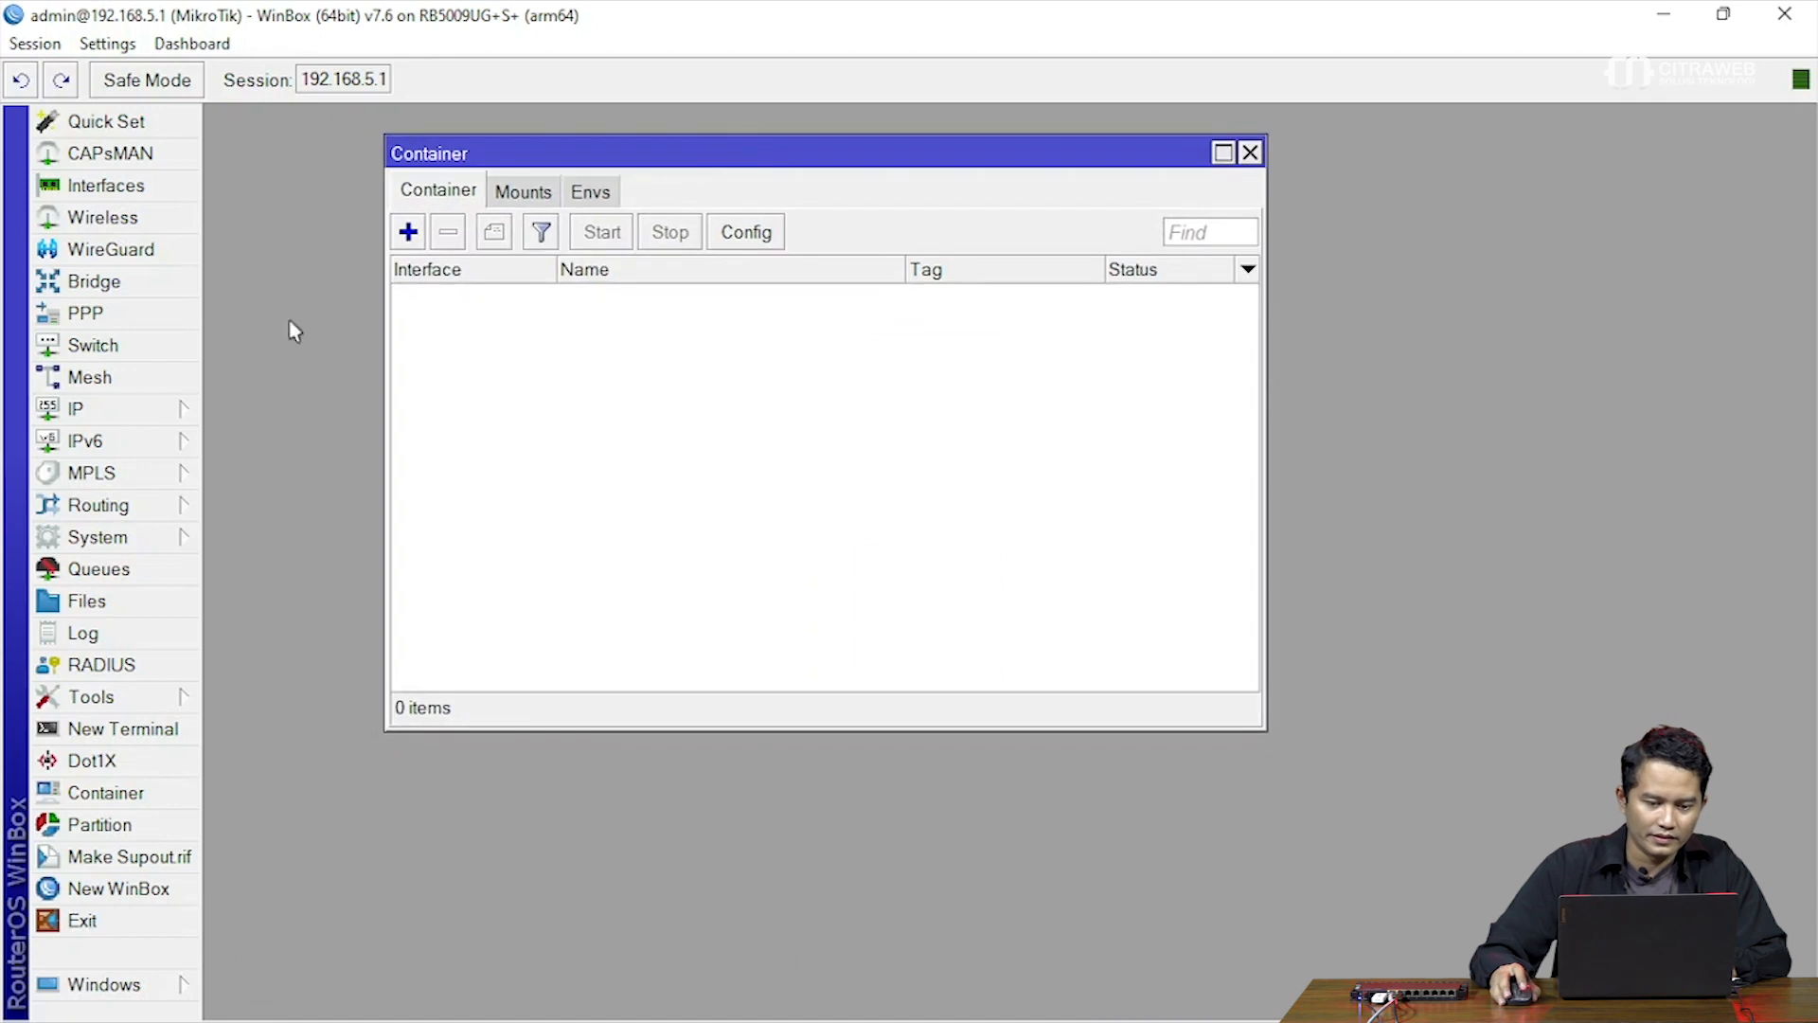
{"action": "left_click", "coordinate": [599, 193]}
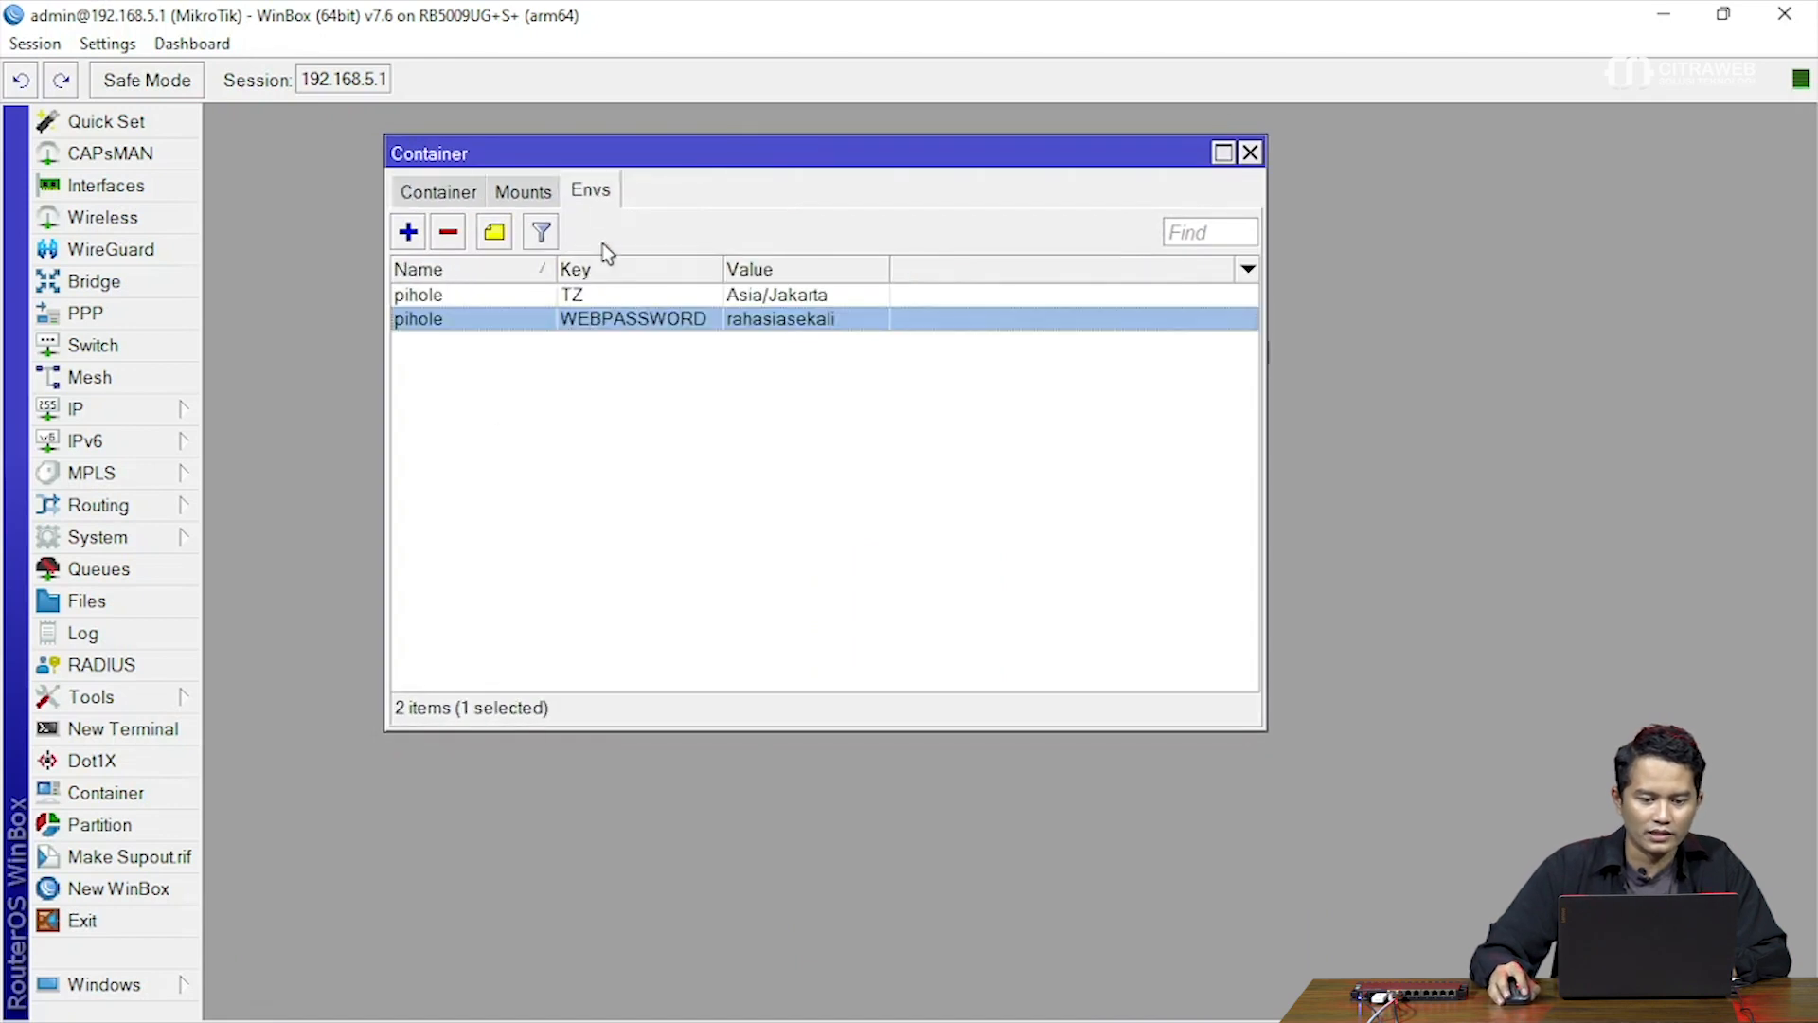
{"action": "left_click", "coordinate": [540, 195]}
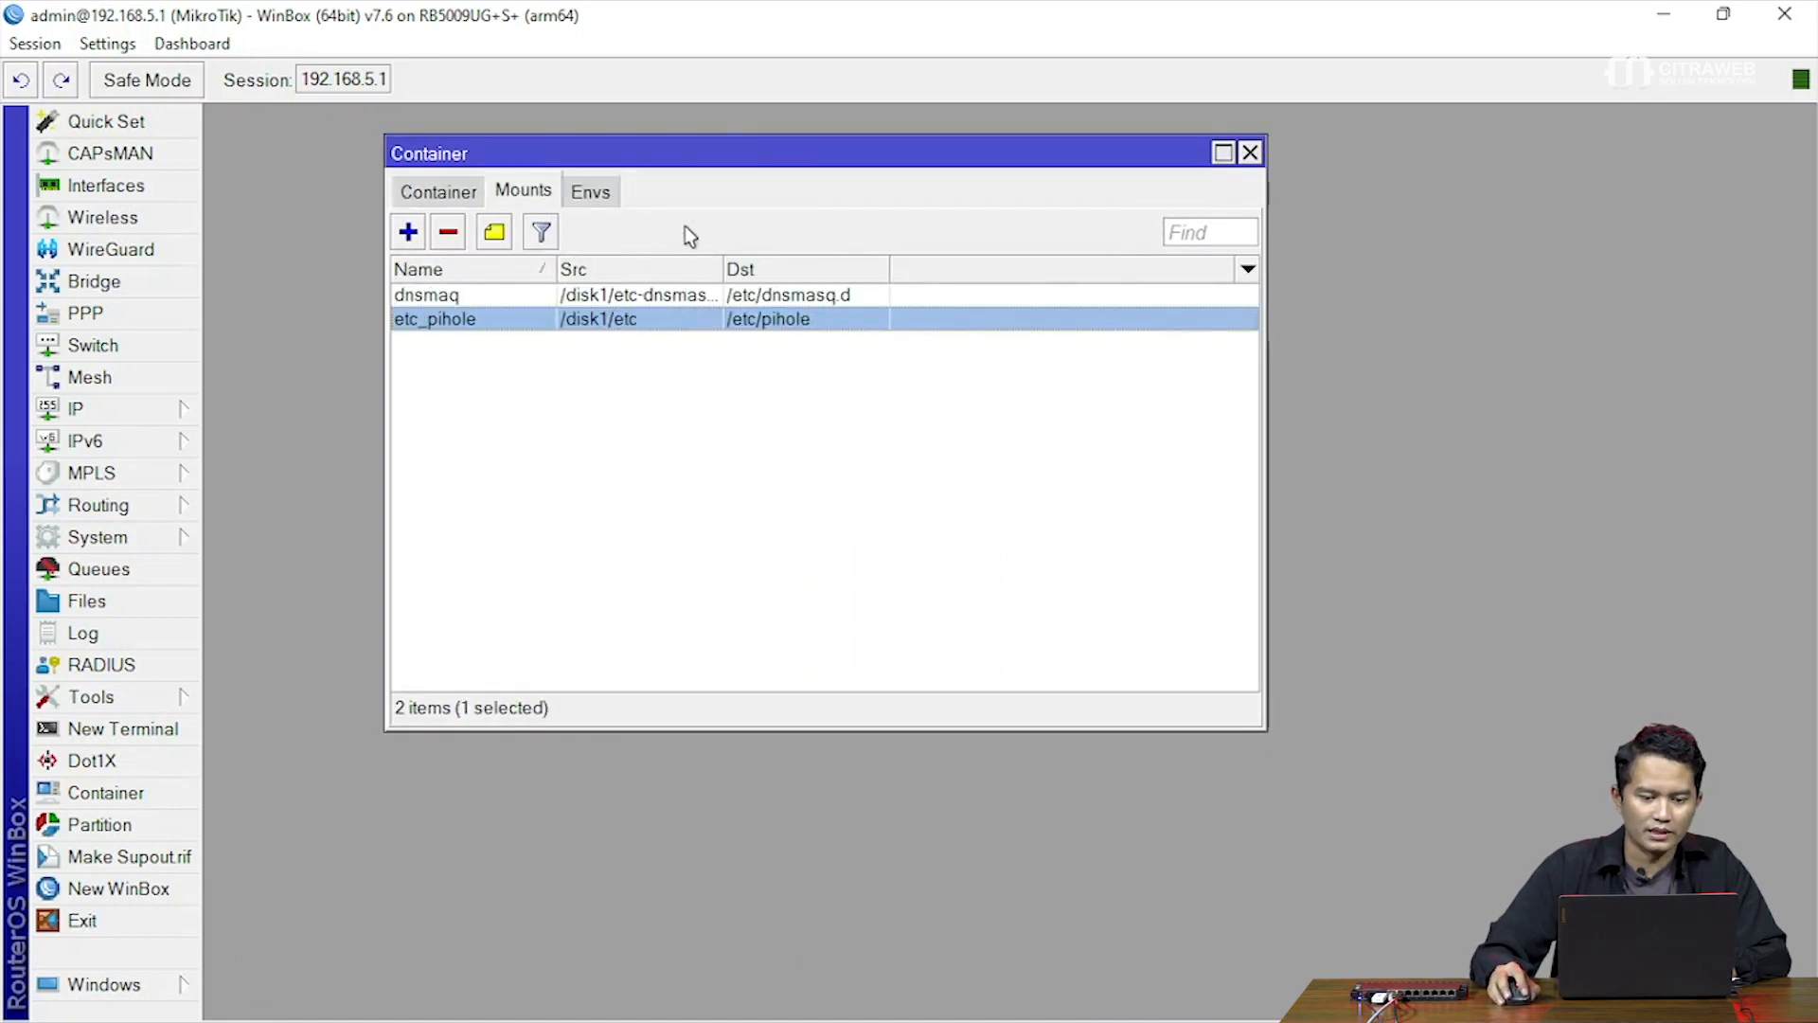
{"action": "left_click_drag", "start_coordinate": [592, 154], "coordinate": [651, 144]}
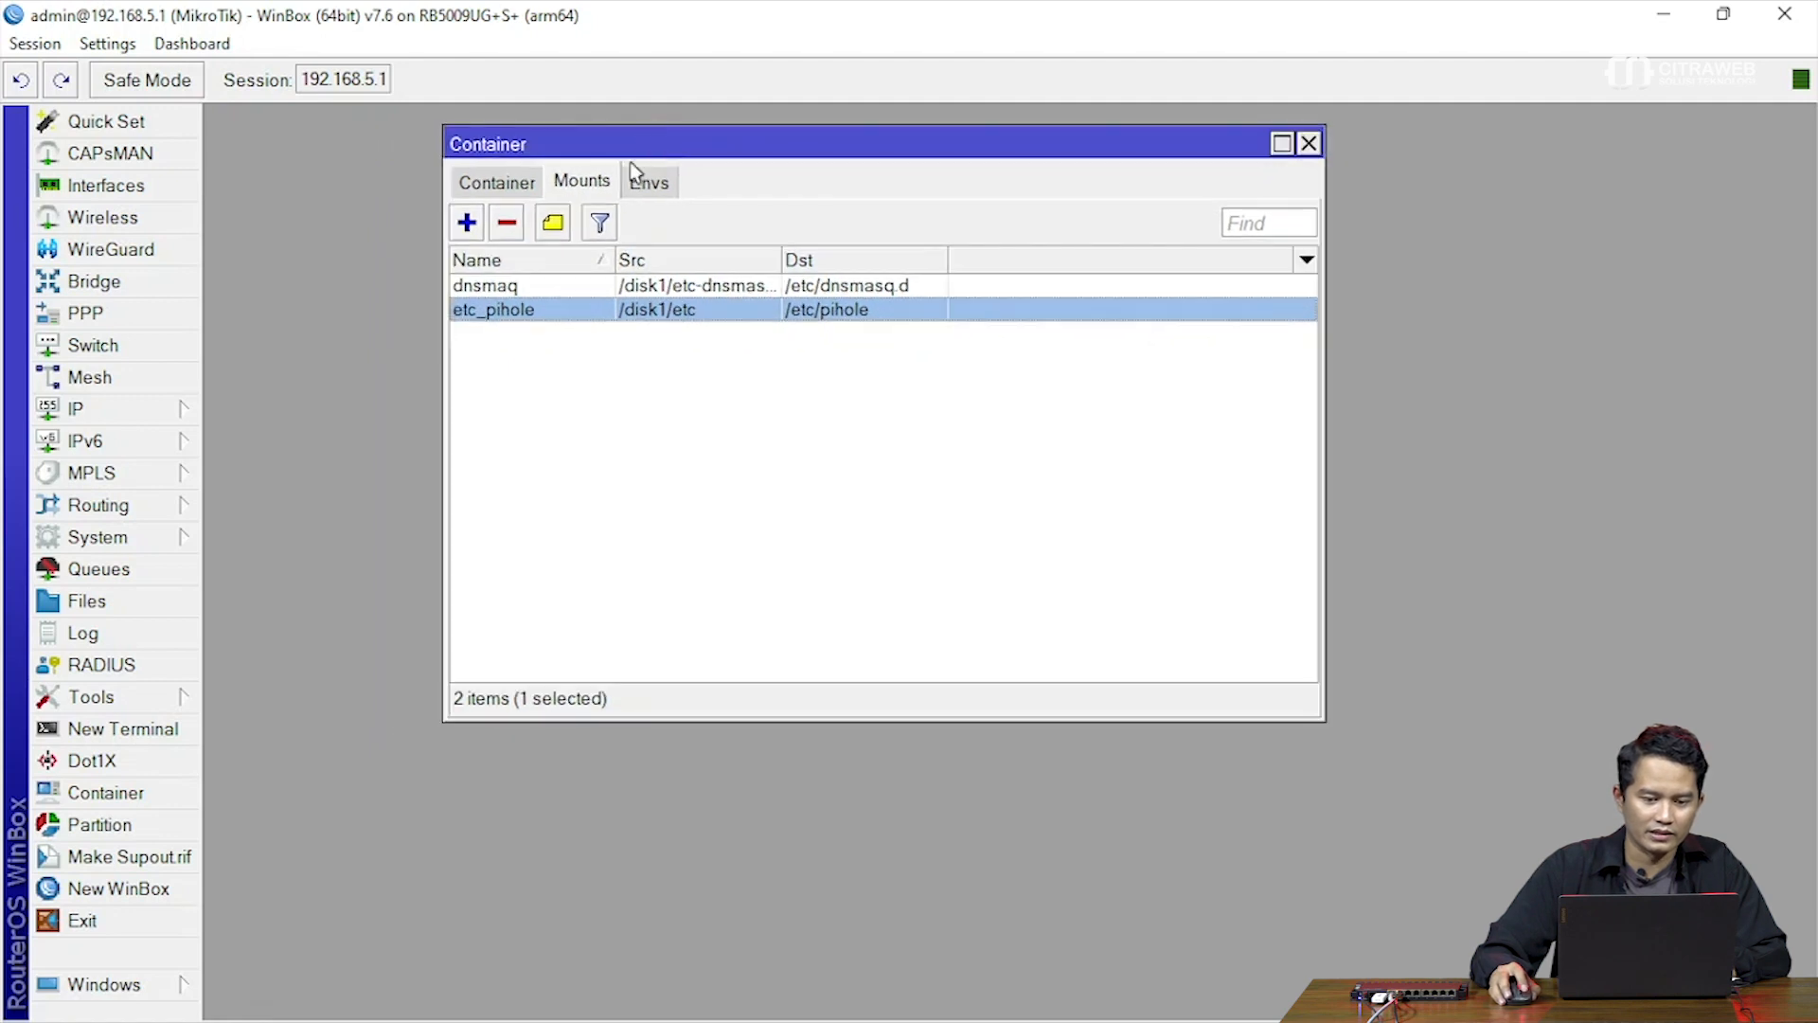
{"action": "left_click", "coordinate": [499, 186]}
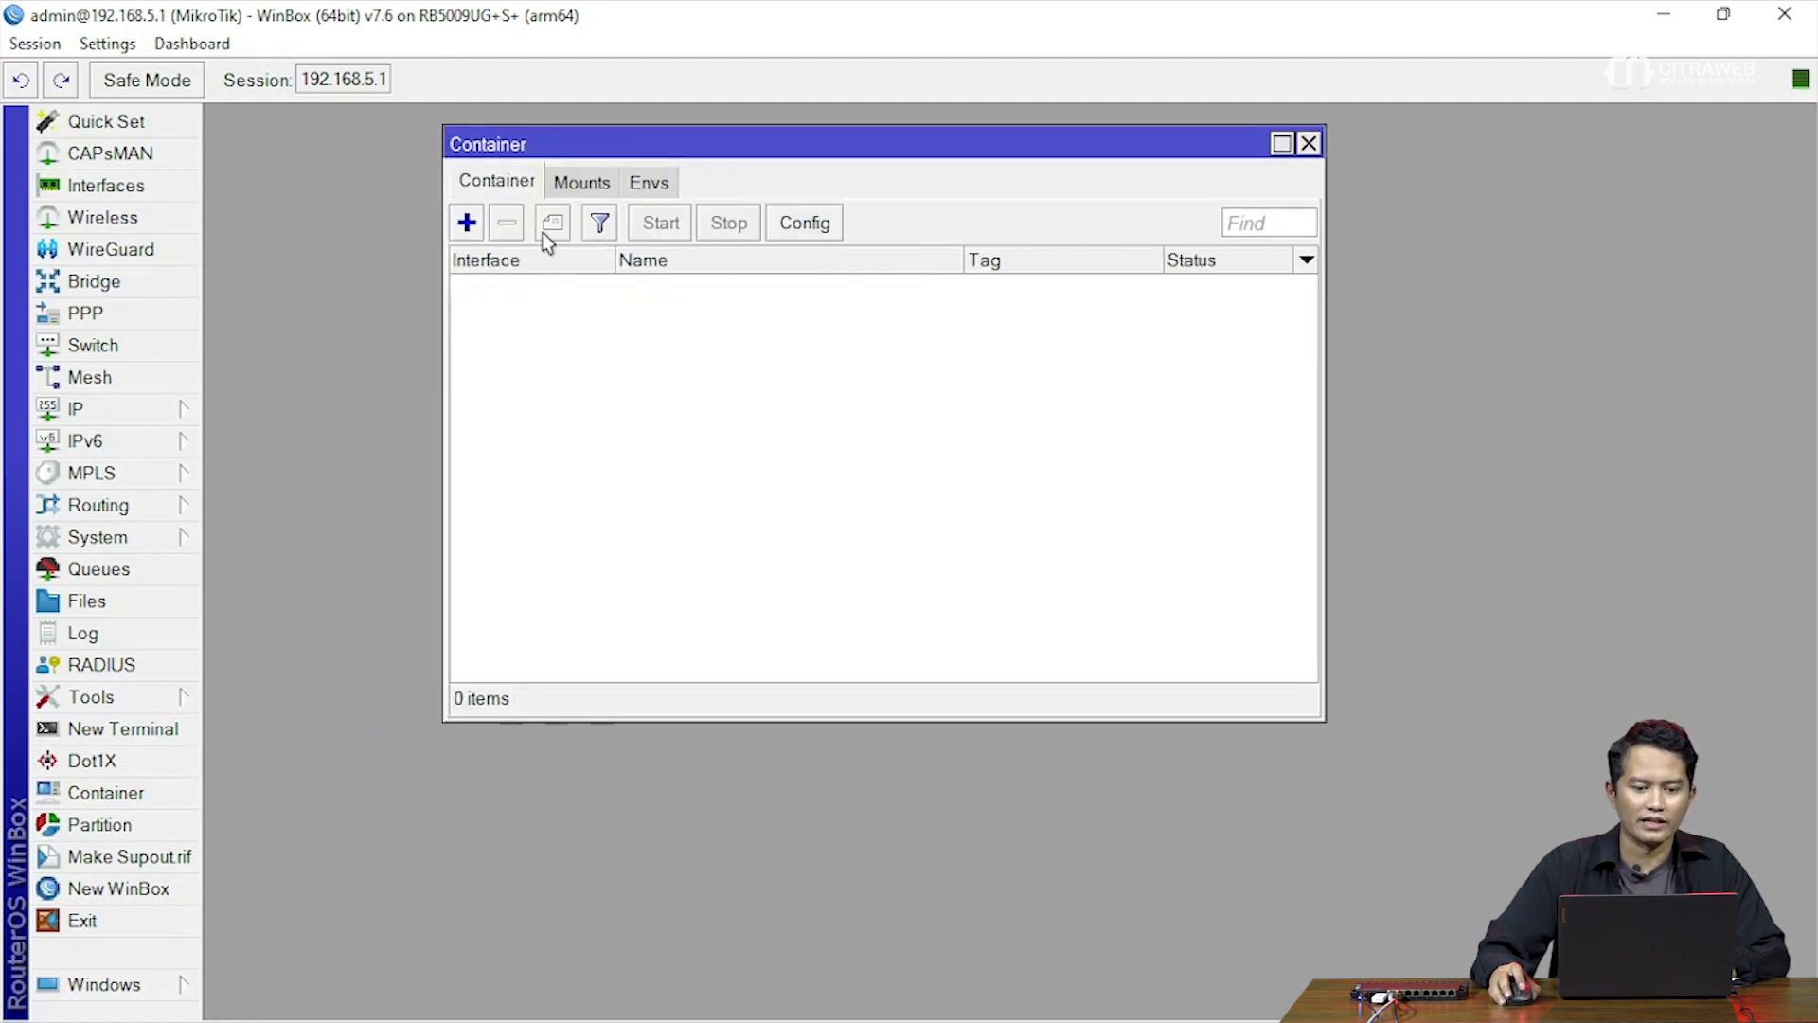
{"action": "left_click_drag", "start_coordinate": [587, 133], "coordinate": [565, 130]}
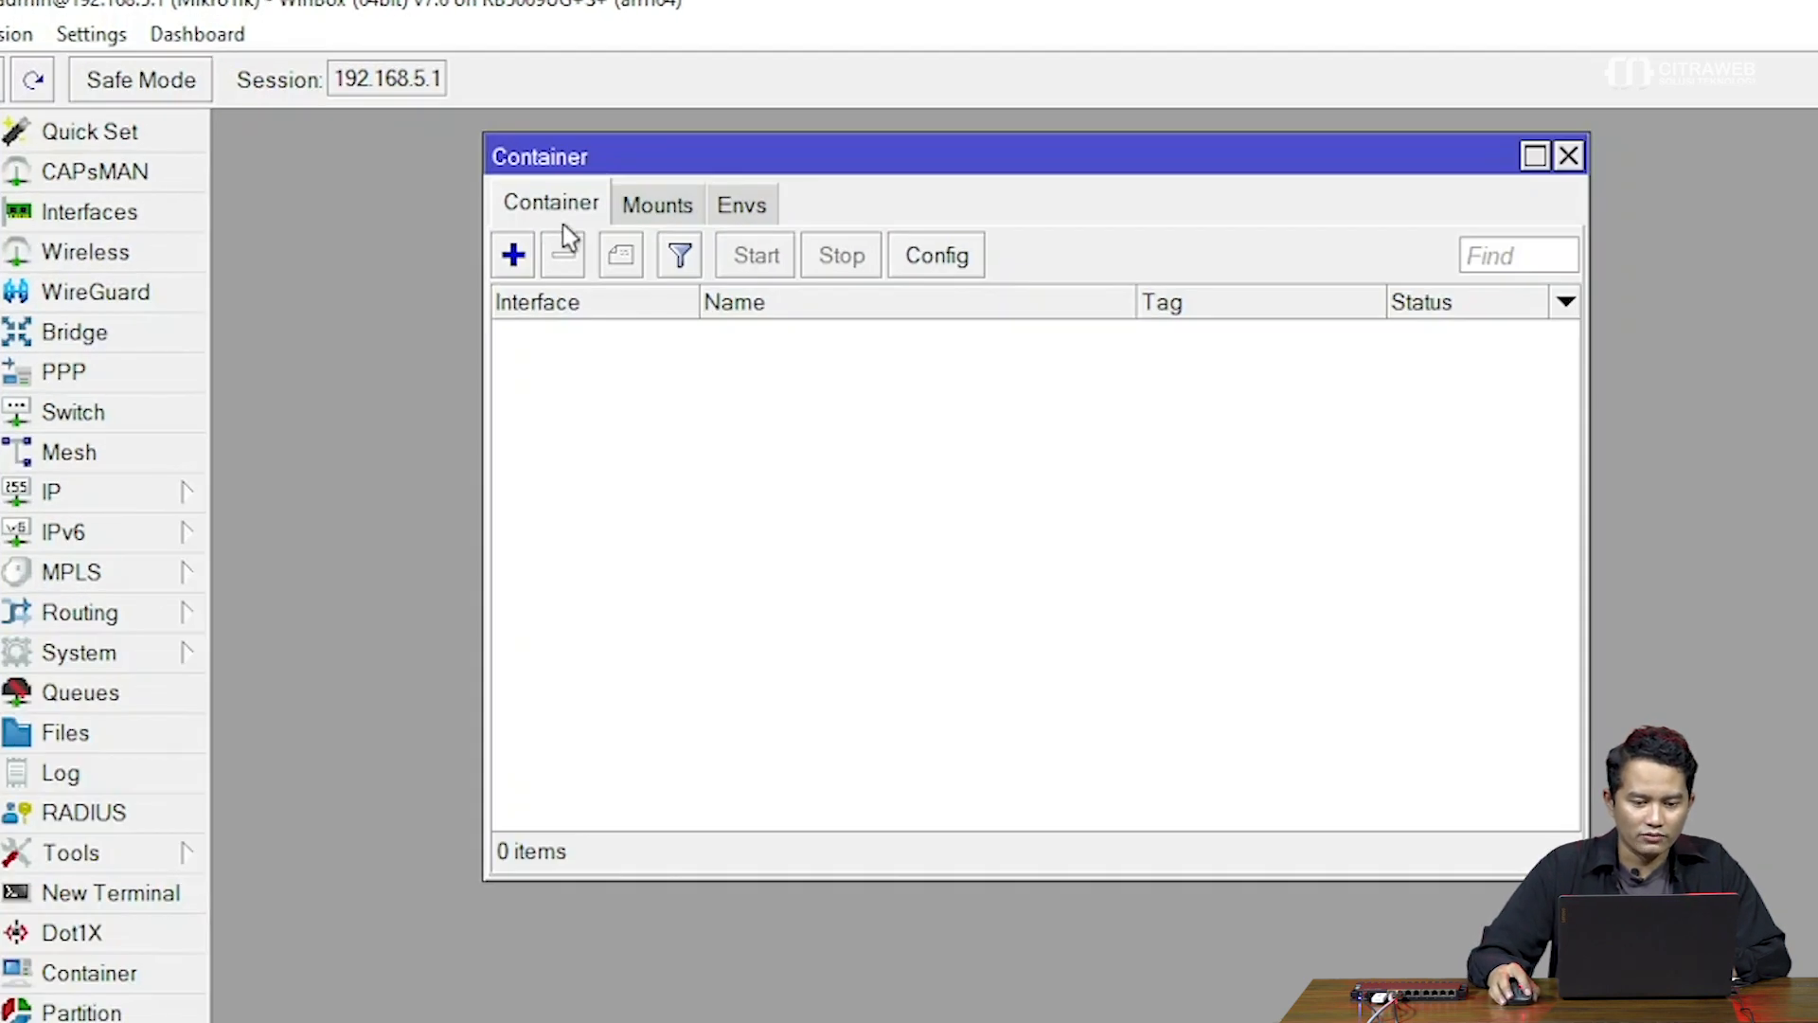
{"action": "left_click", "coordinate": [968, 256]}
{"action": "left_click_drag", "start_coordinate": [1160, 599], "coordinate": [1010, 470]}
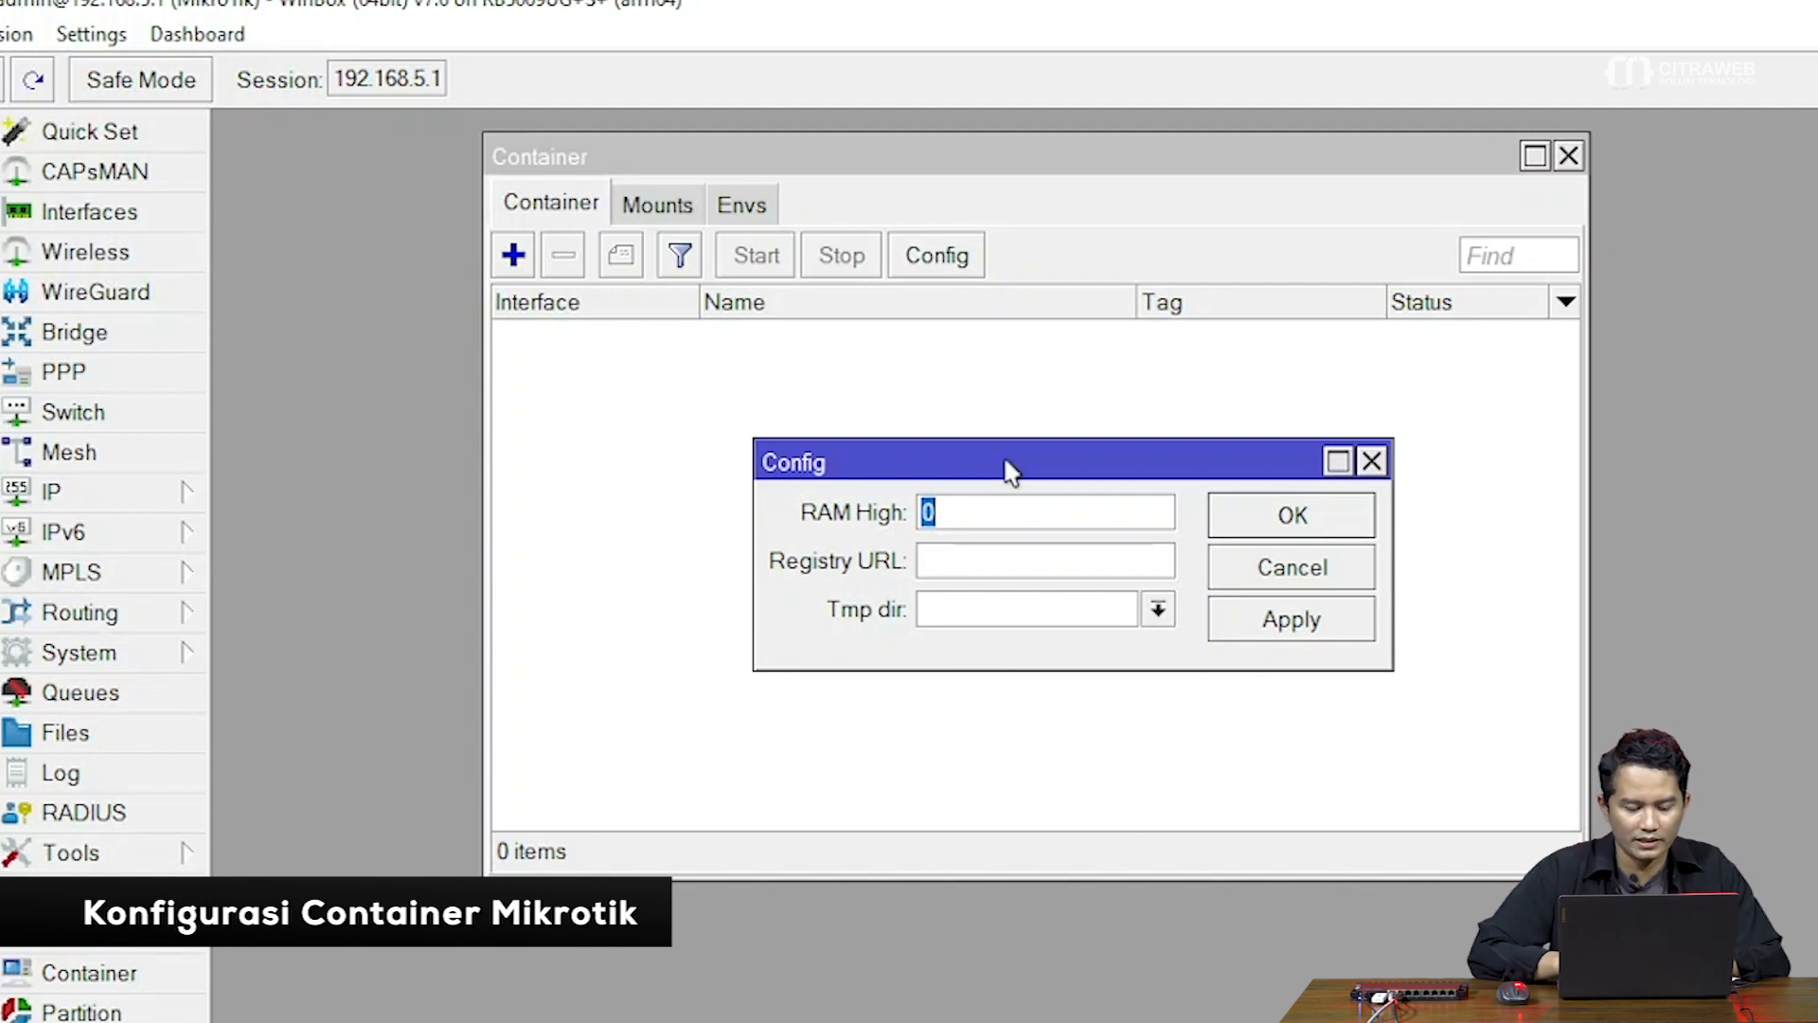
{"action": "type", "text": "200"}
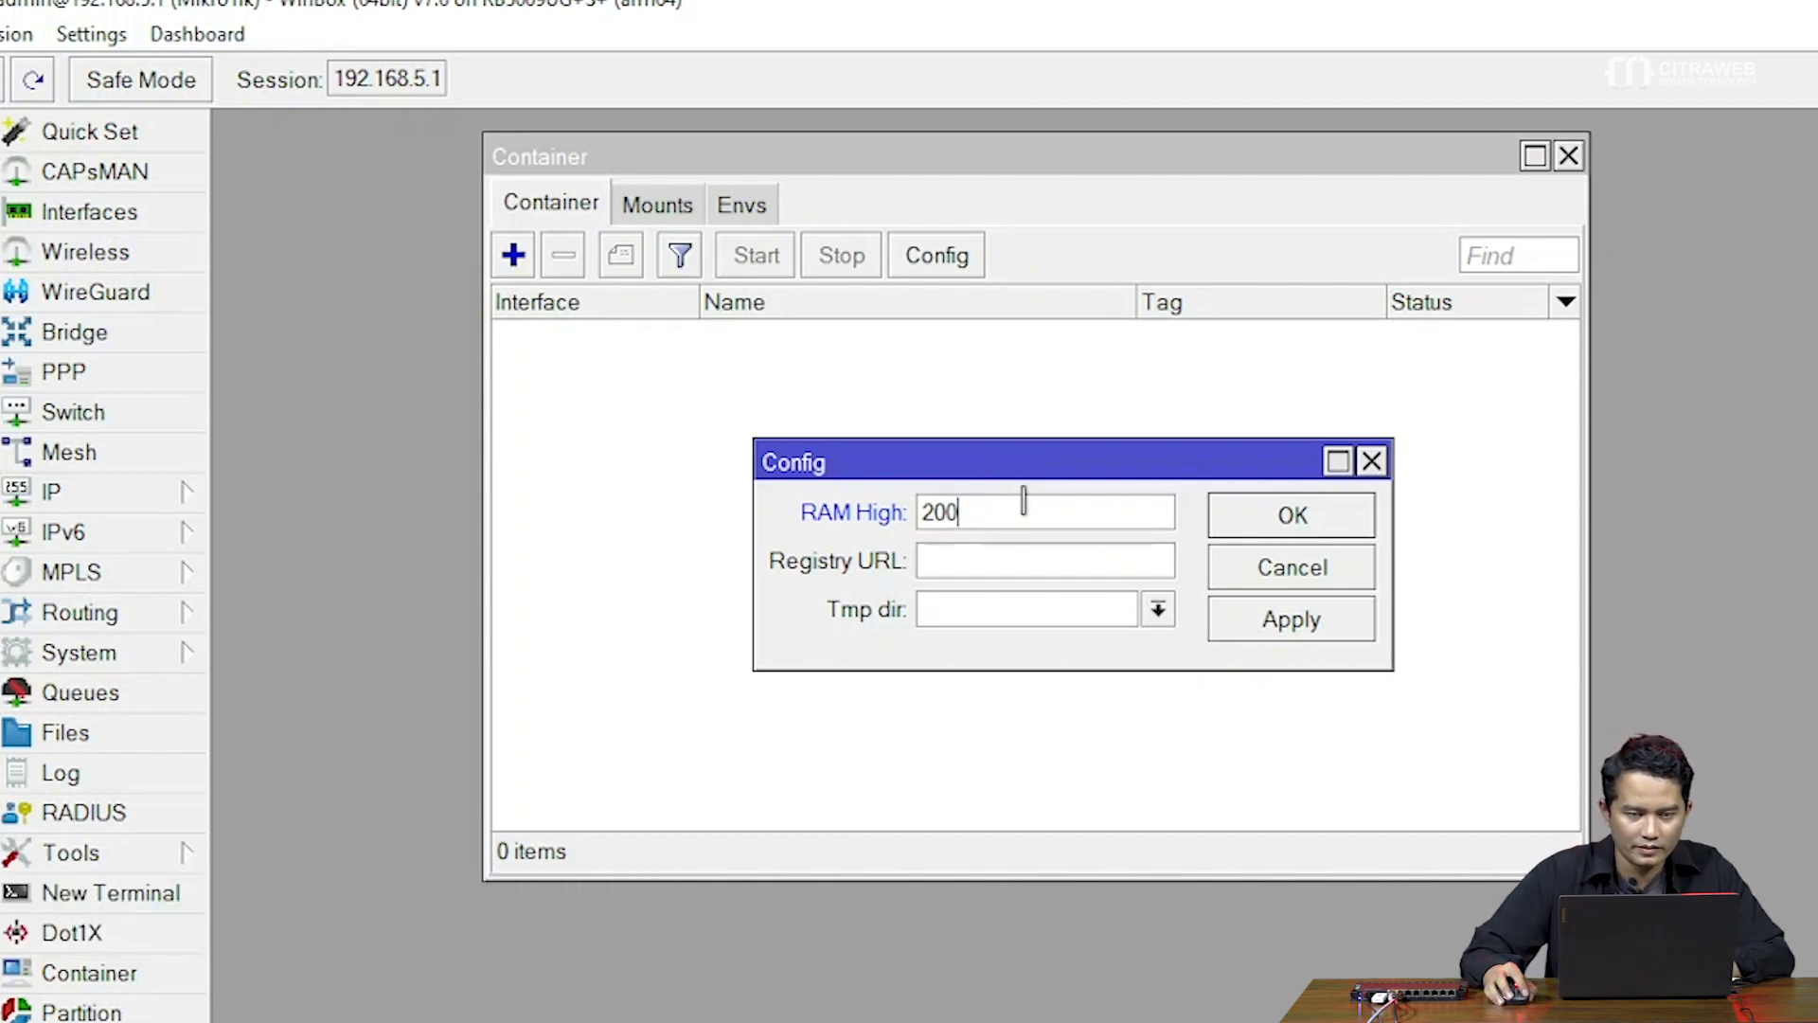
{"action": "left_click", "coordinate": [1009, 557]}
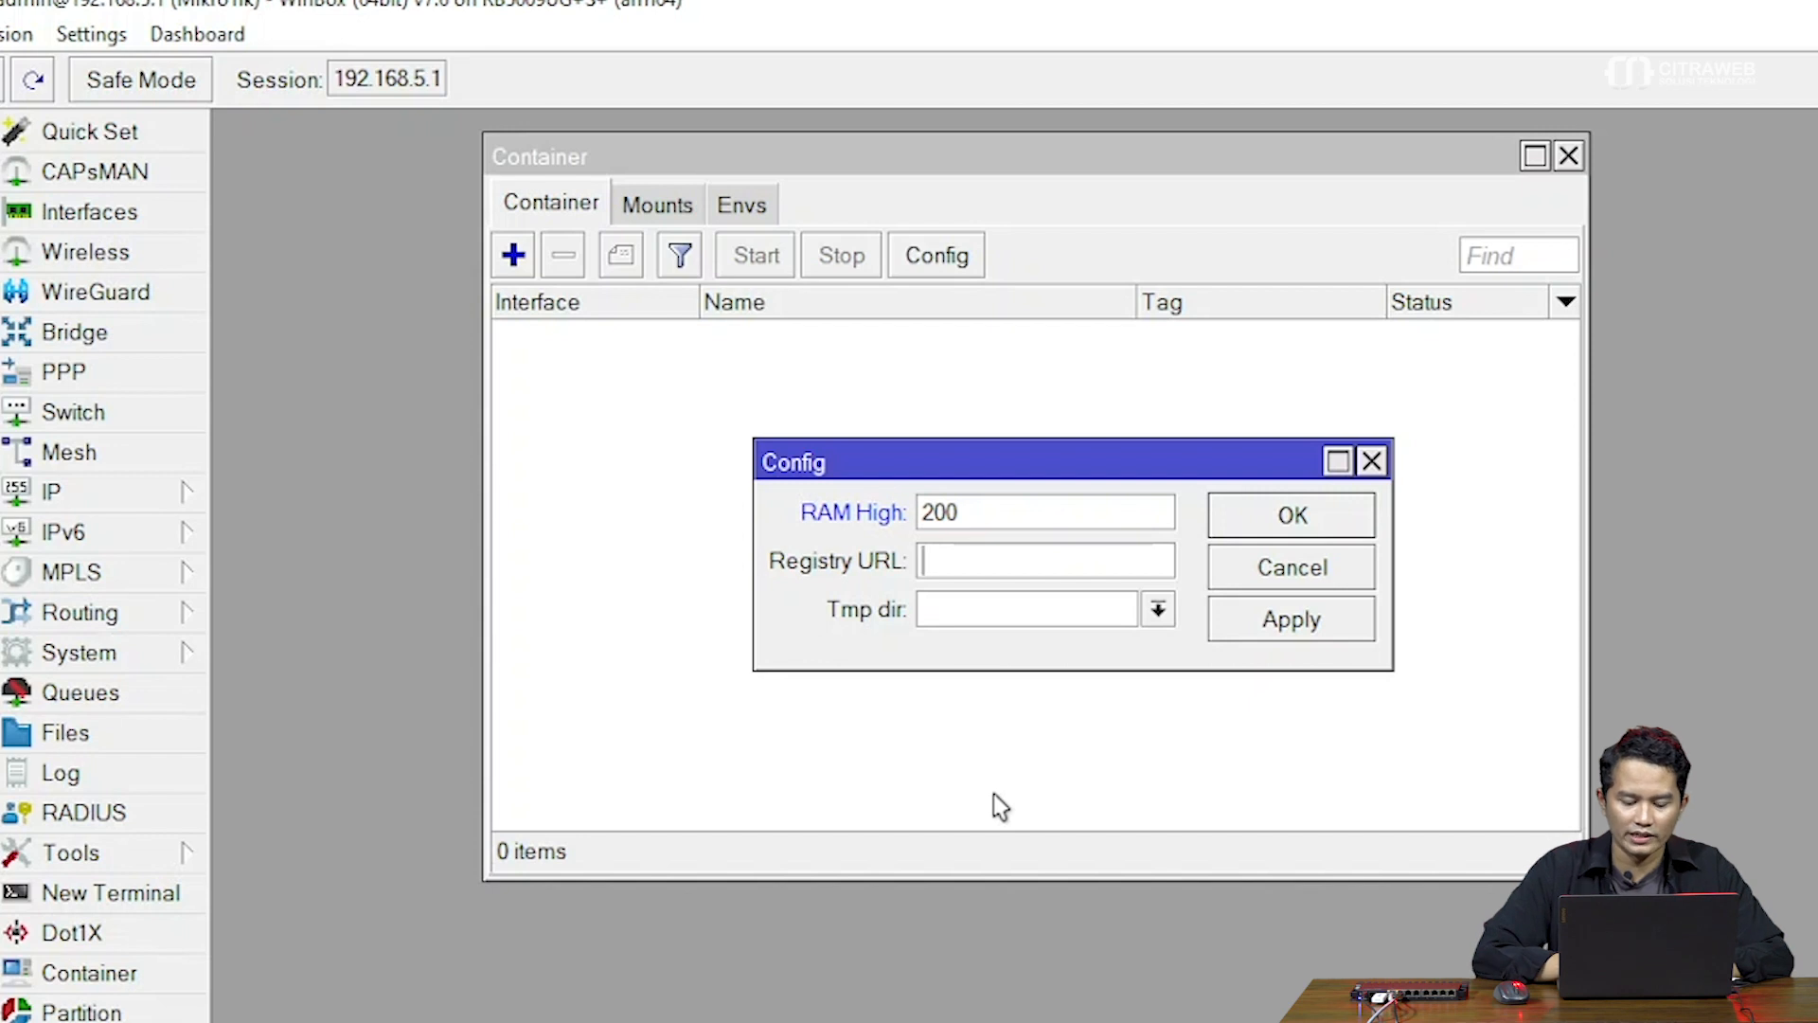
{"action": "type", "text": "ht"}
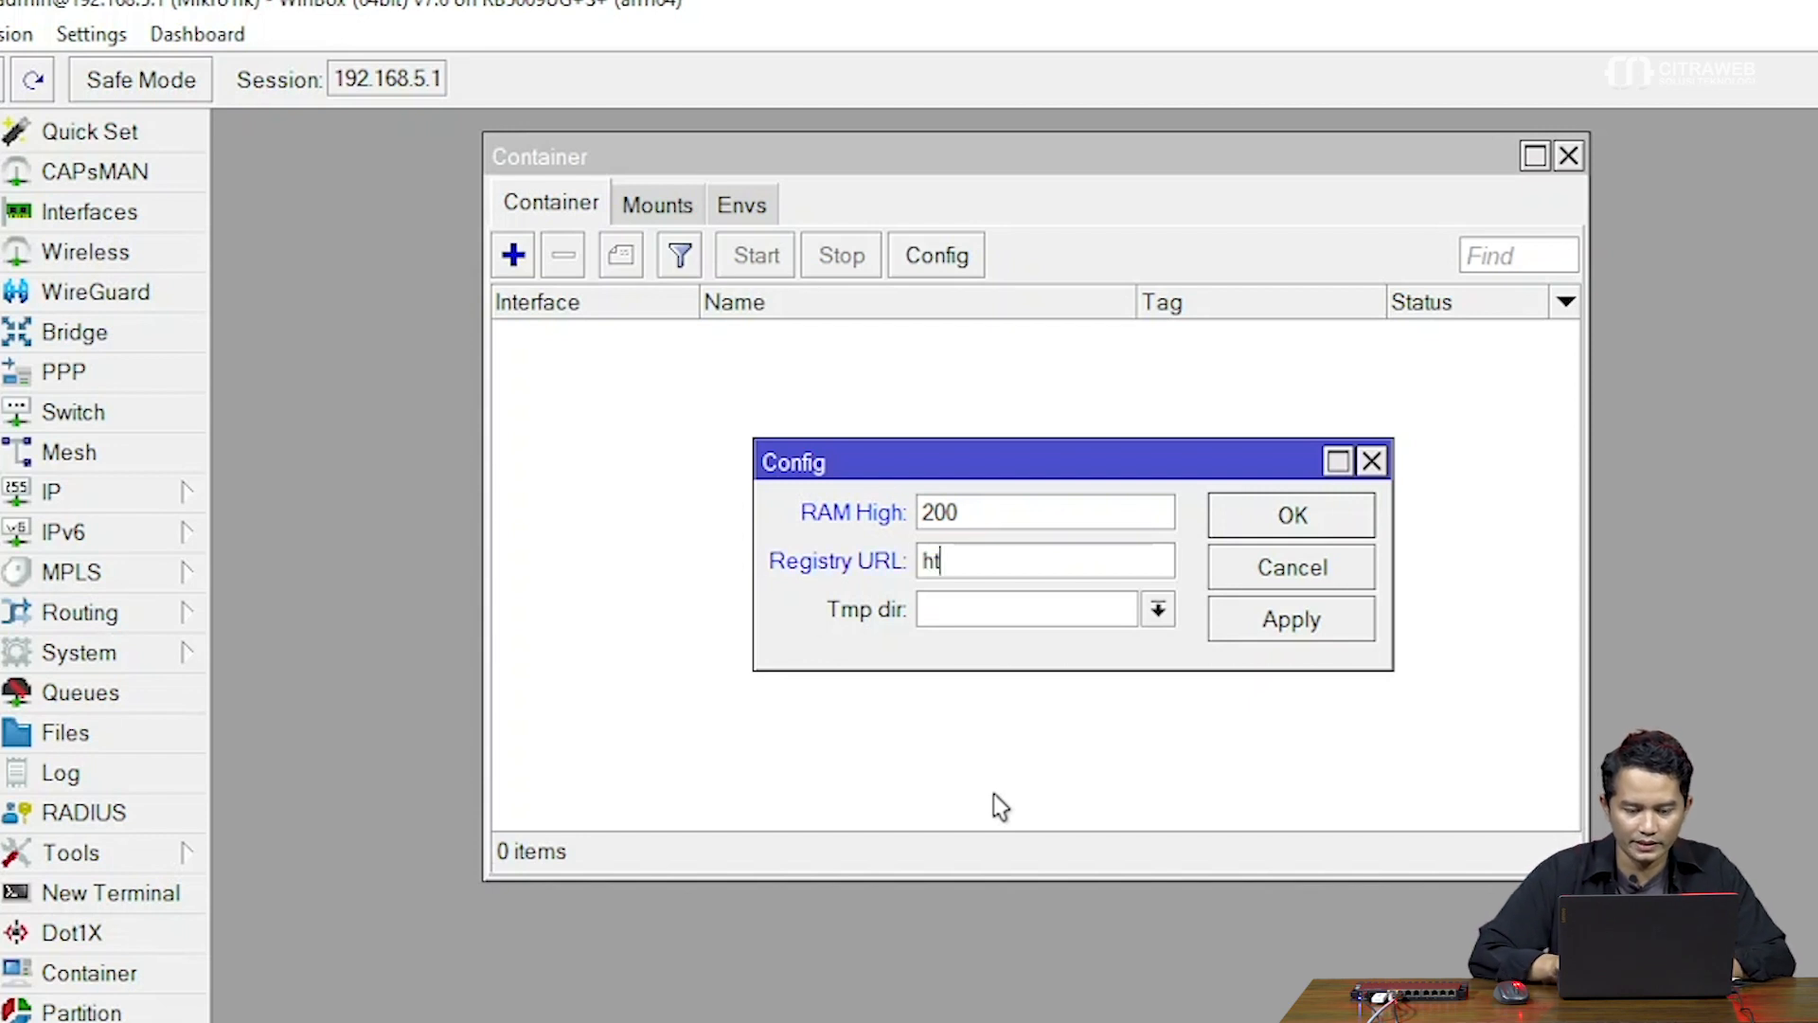
{"action": "type", "text": "tps:"}
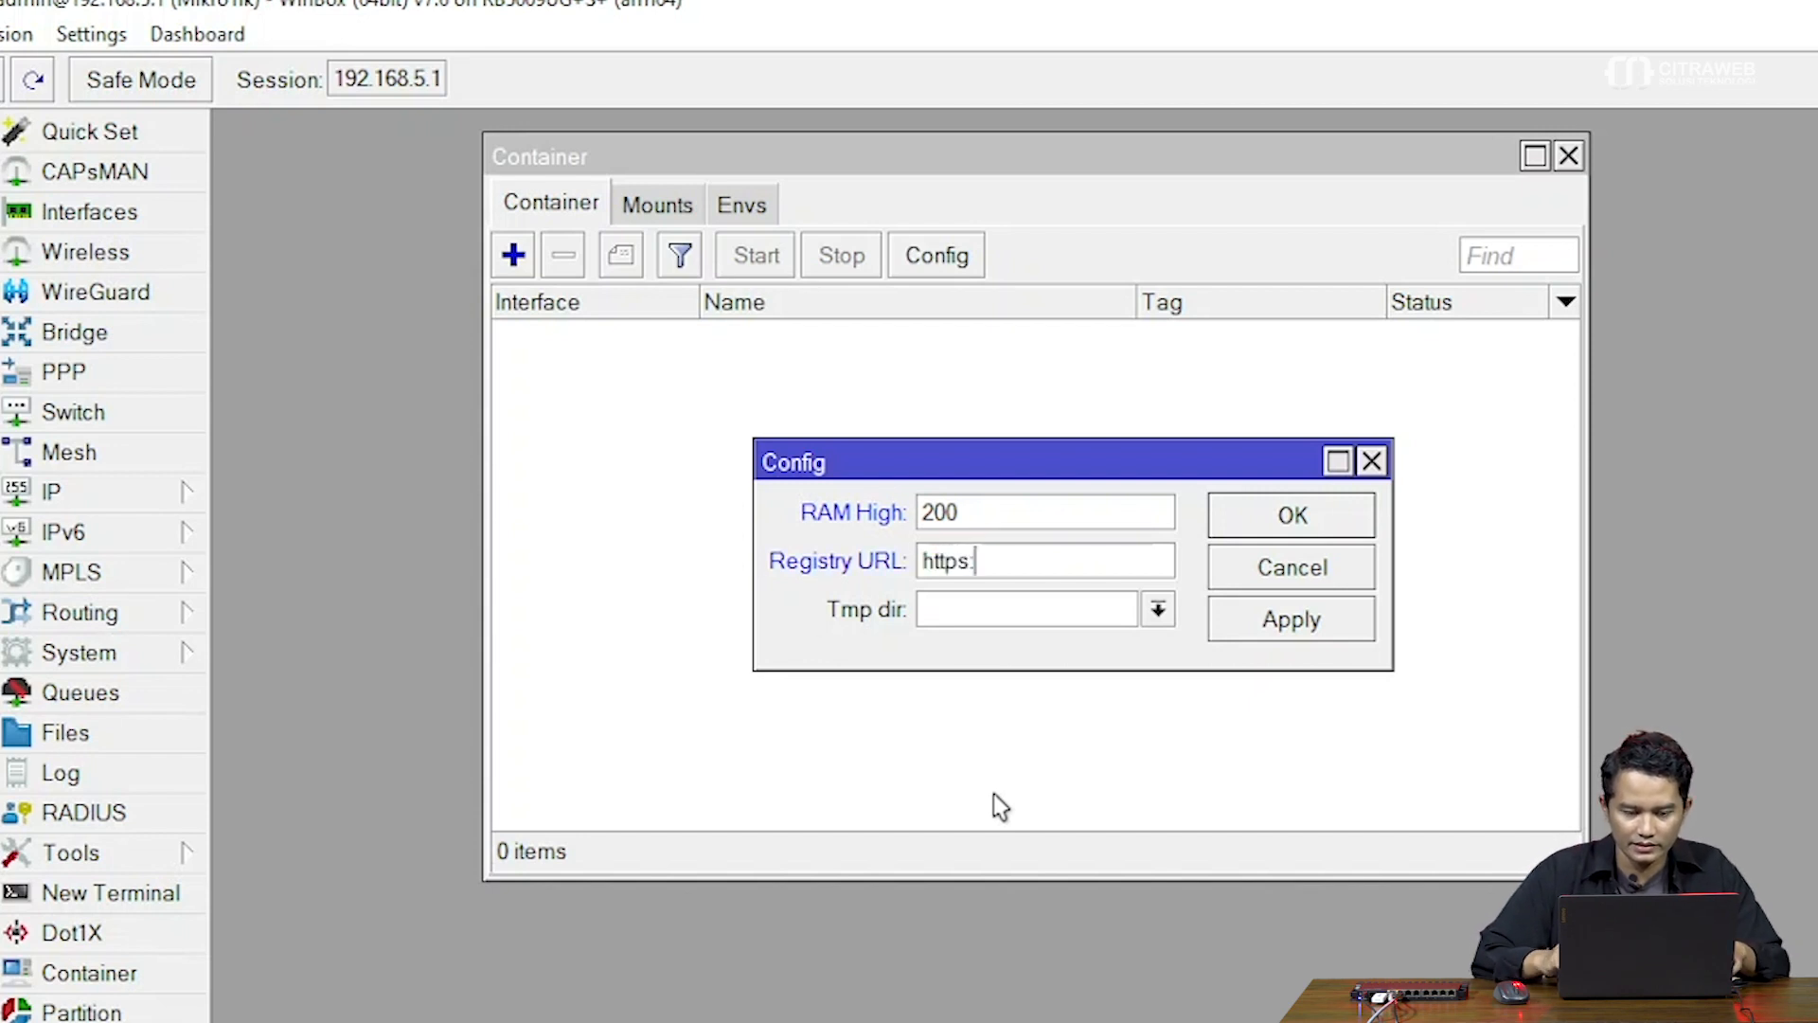
{"action": "type", "text": "//re"}
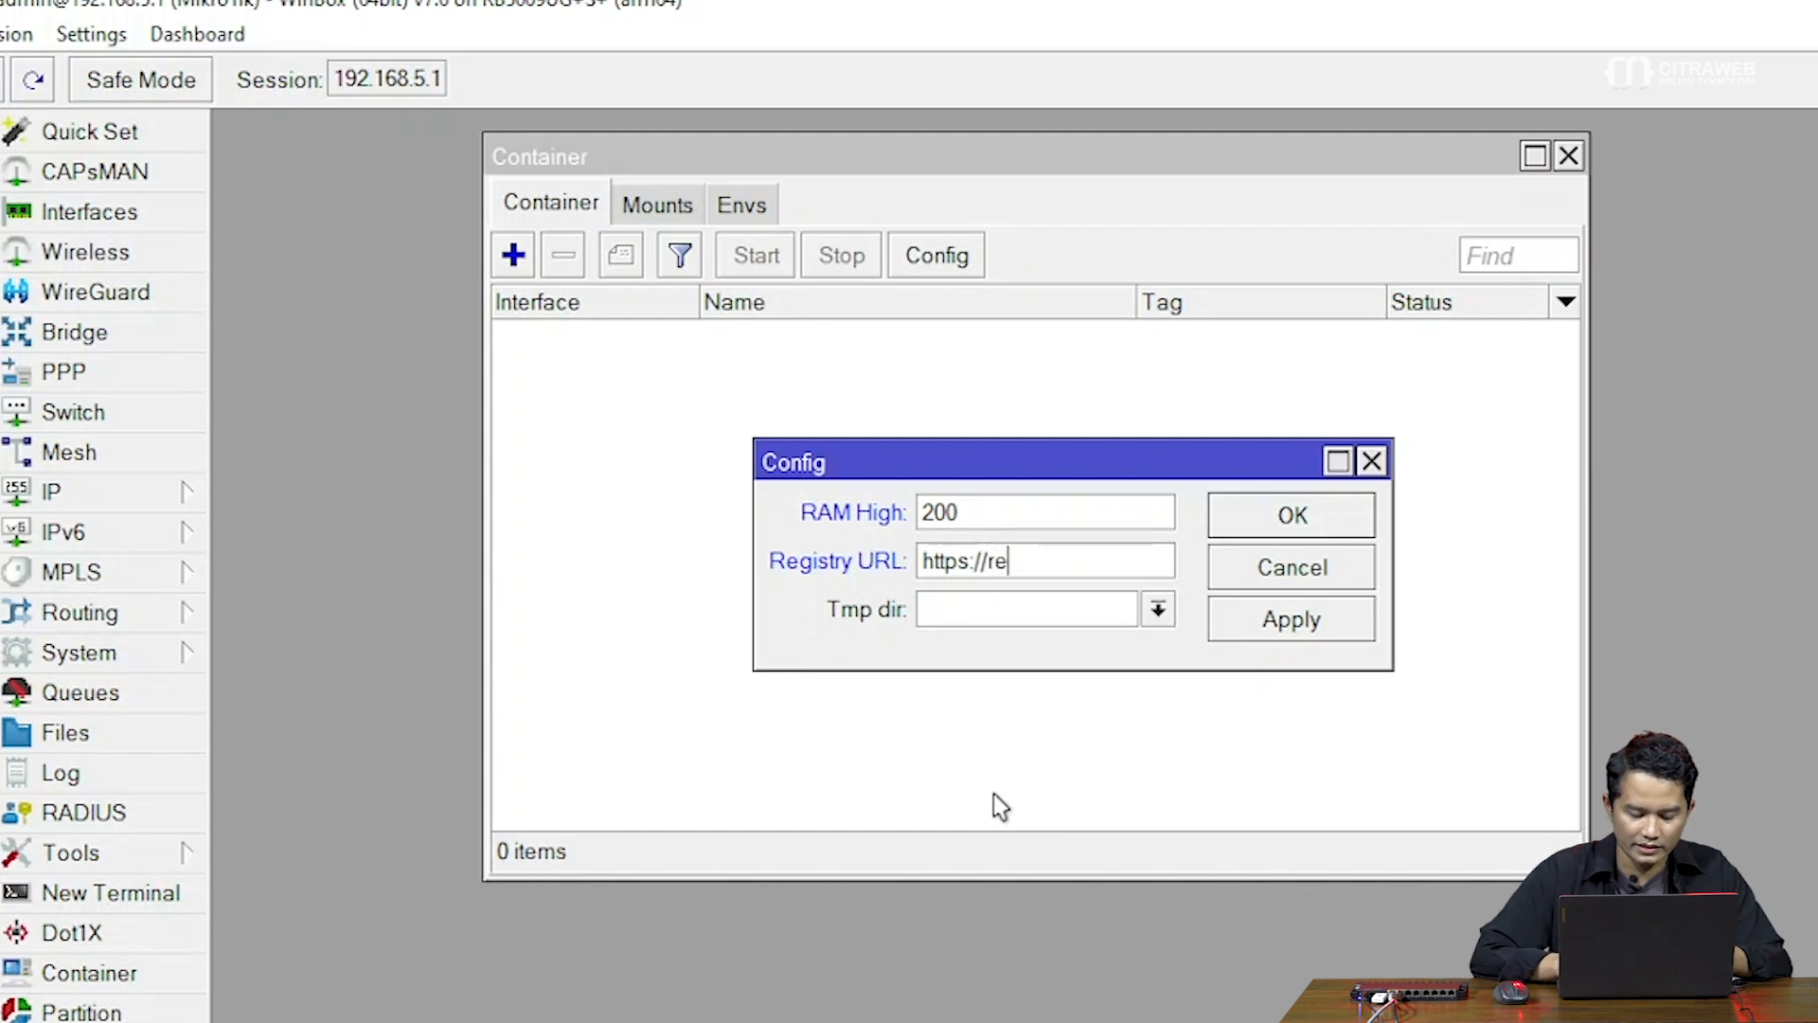
{"action": "type", "text": "gistry"}
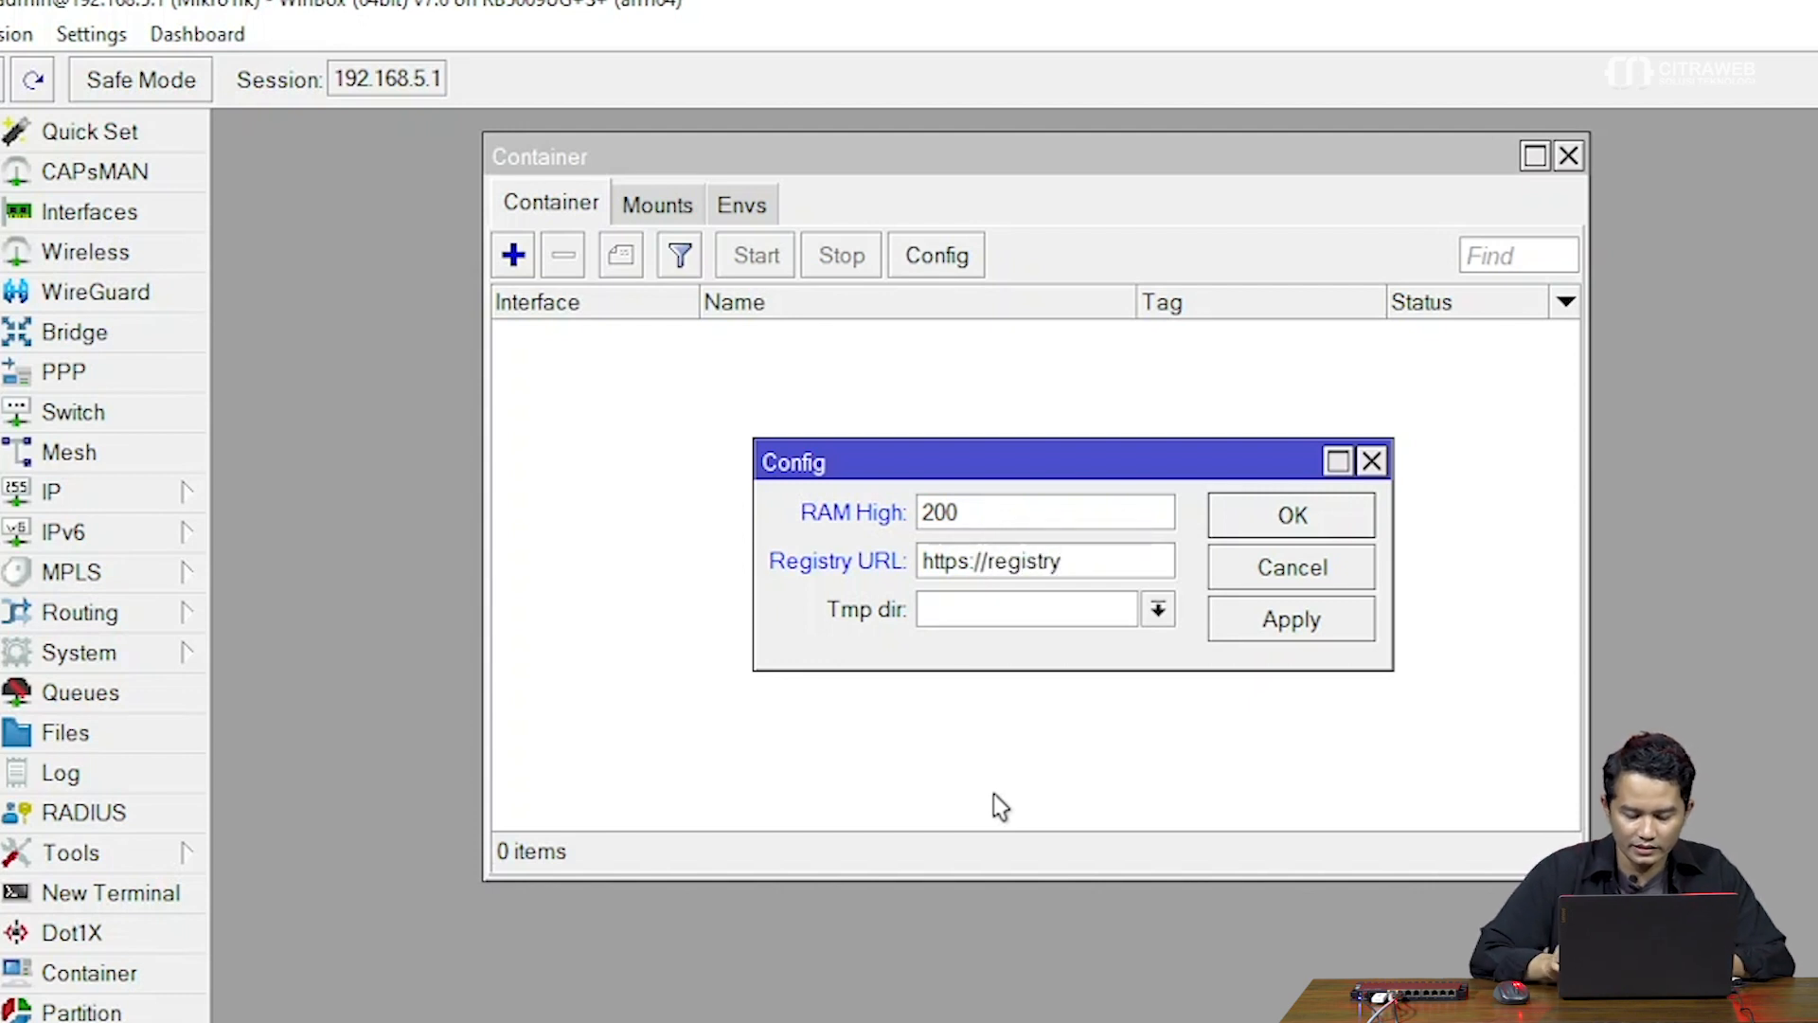
{"action": "type", "text": "-1"}
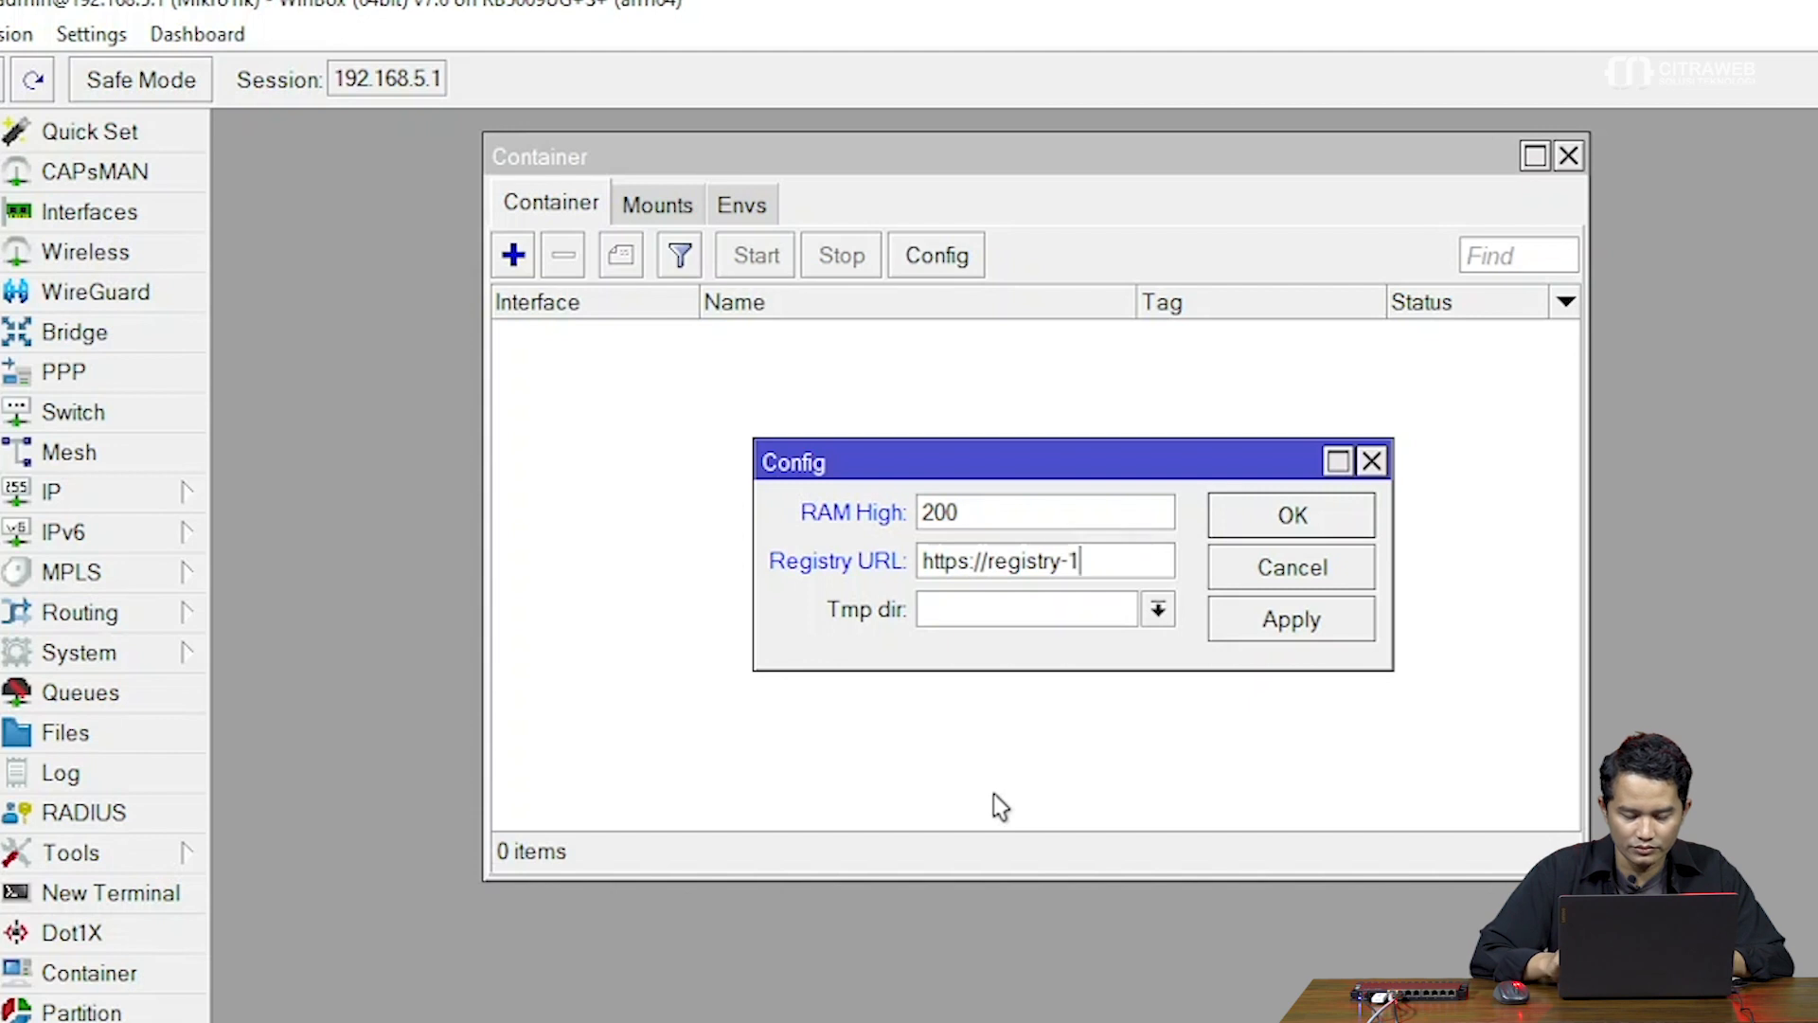
{"action": "type", "text": ".d"}
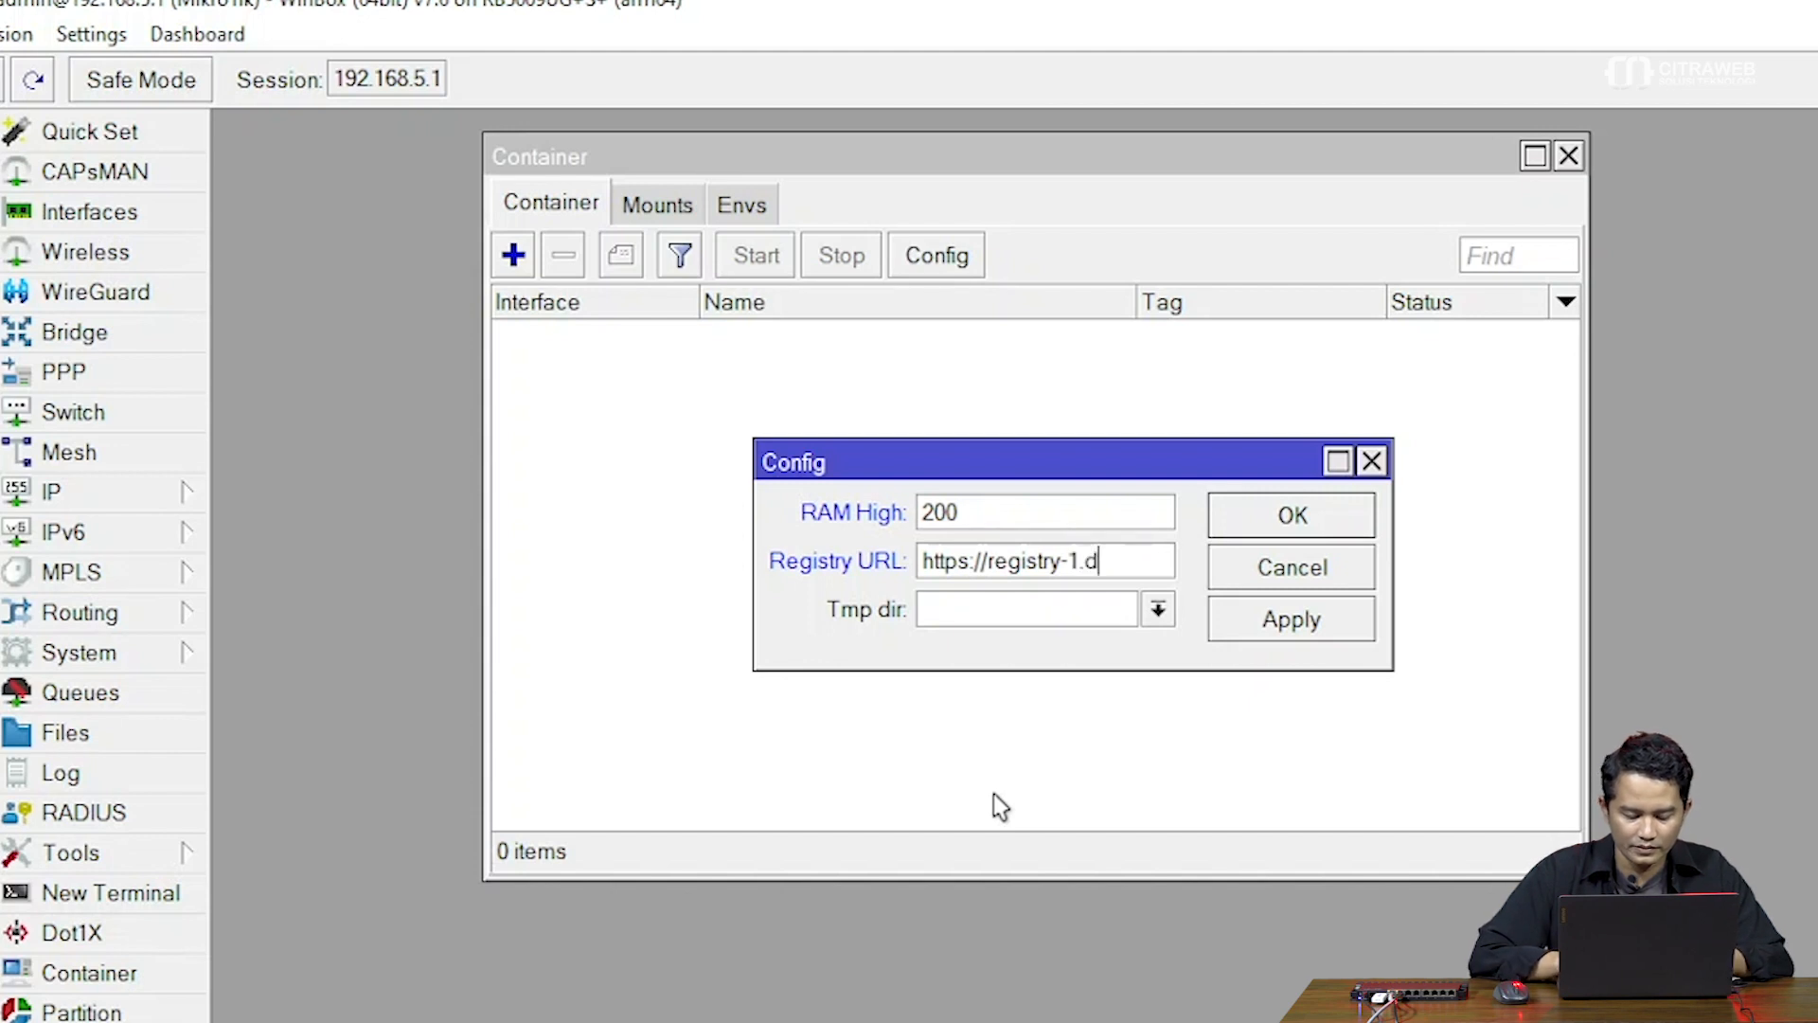
{"action": "type", "text": "ocker.io"}
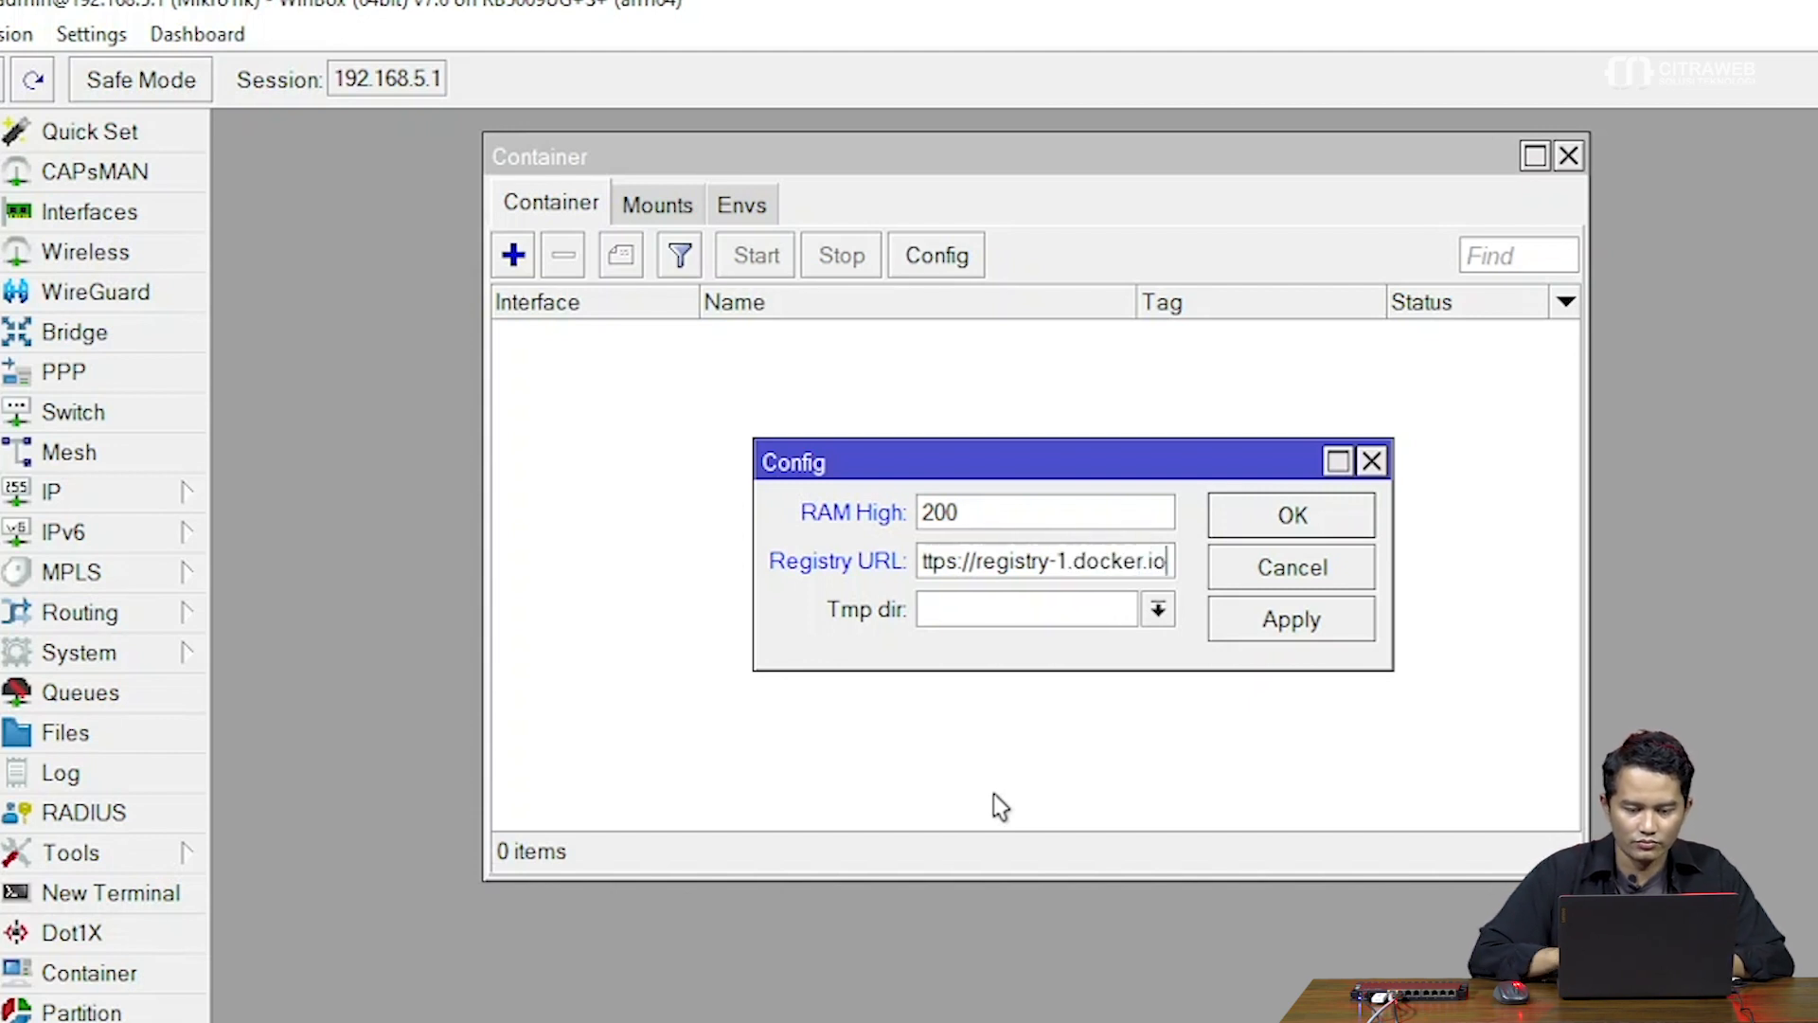
{"action": "left_click_drag", "start_coordinate": [752, 589], "coordinate": [628, 594]}
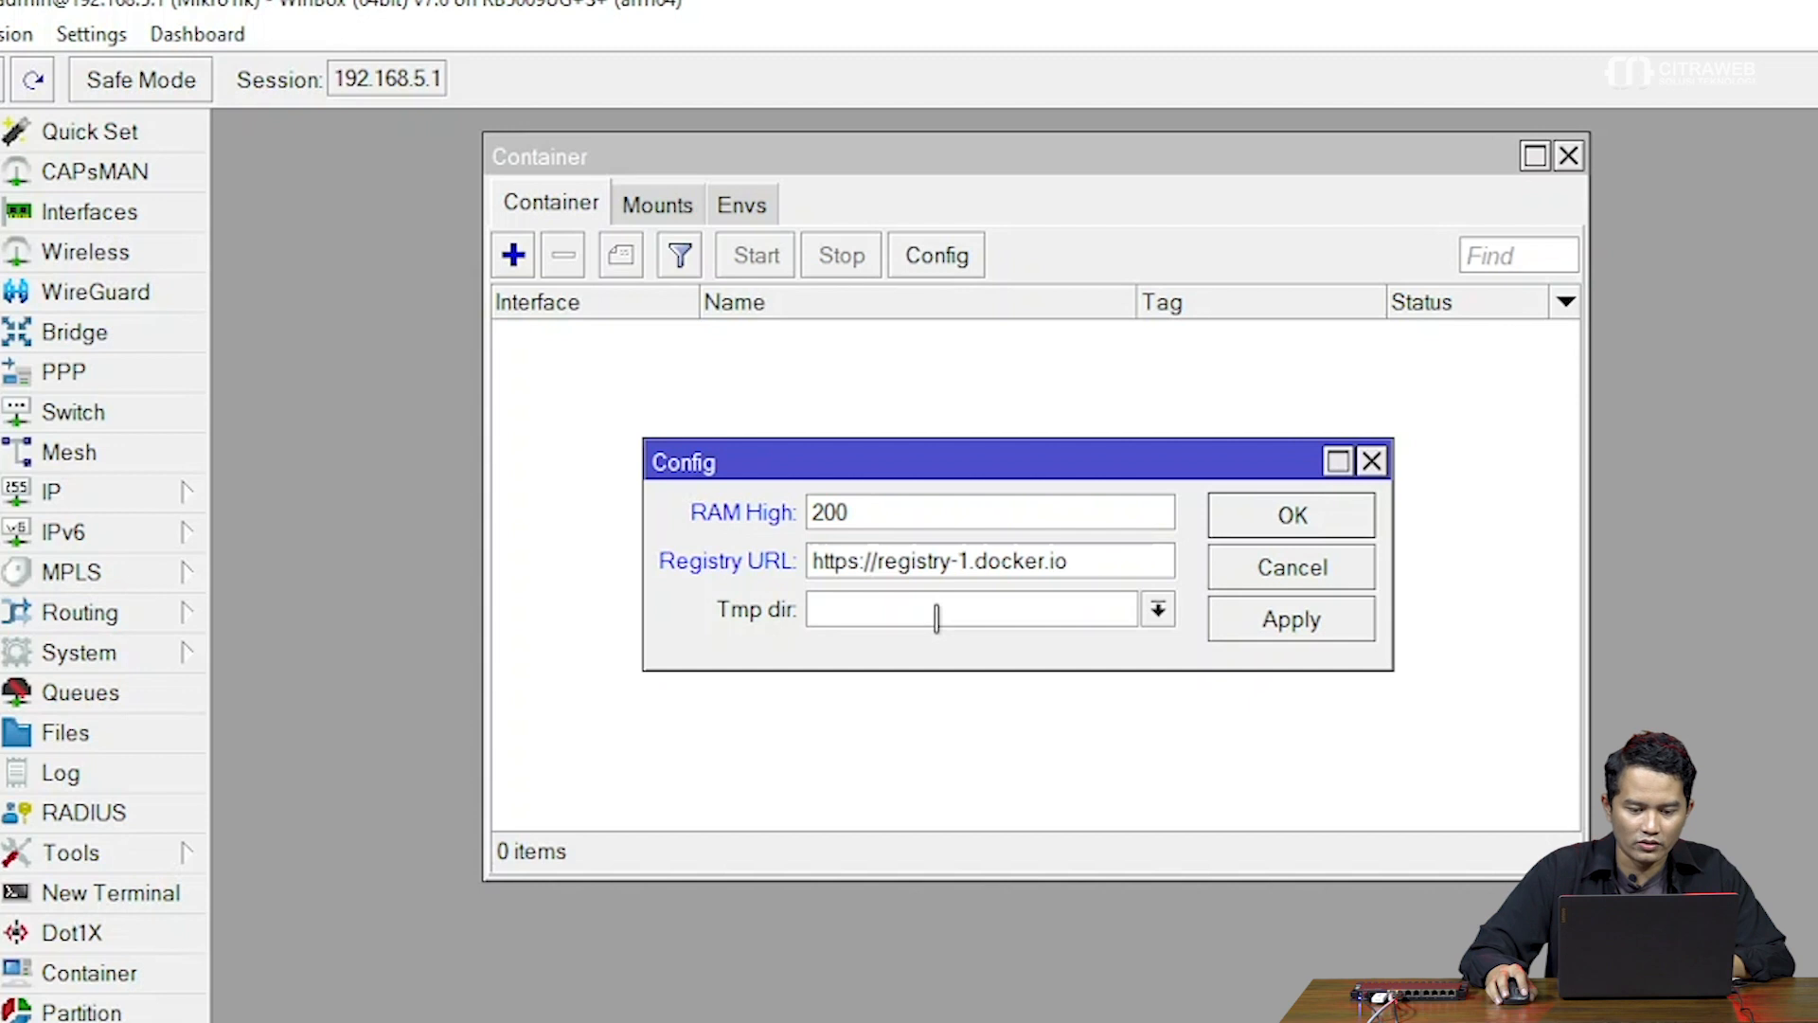
{"action": "left_click", "coordinate": [1158, 611]}
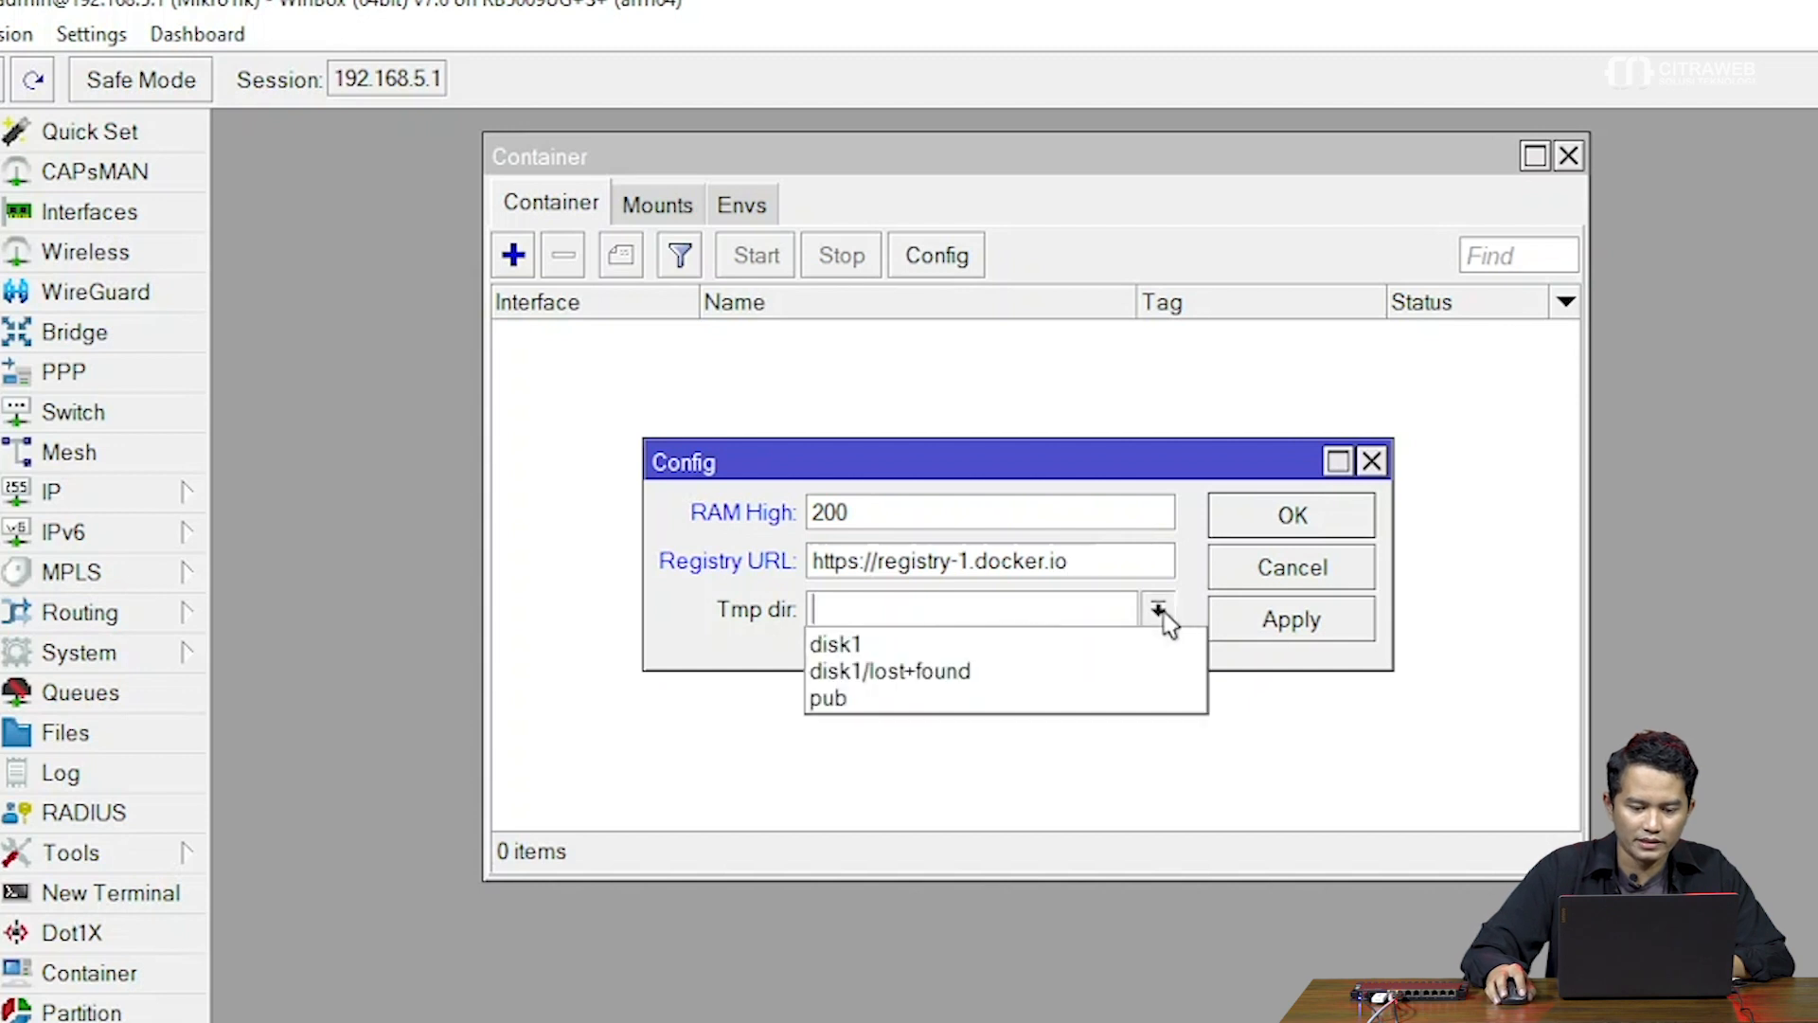
{"action": "left_click", "coordinate": [1116, 608]}
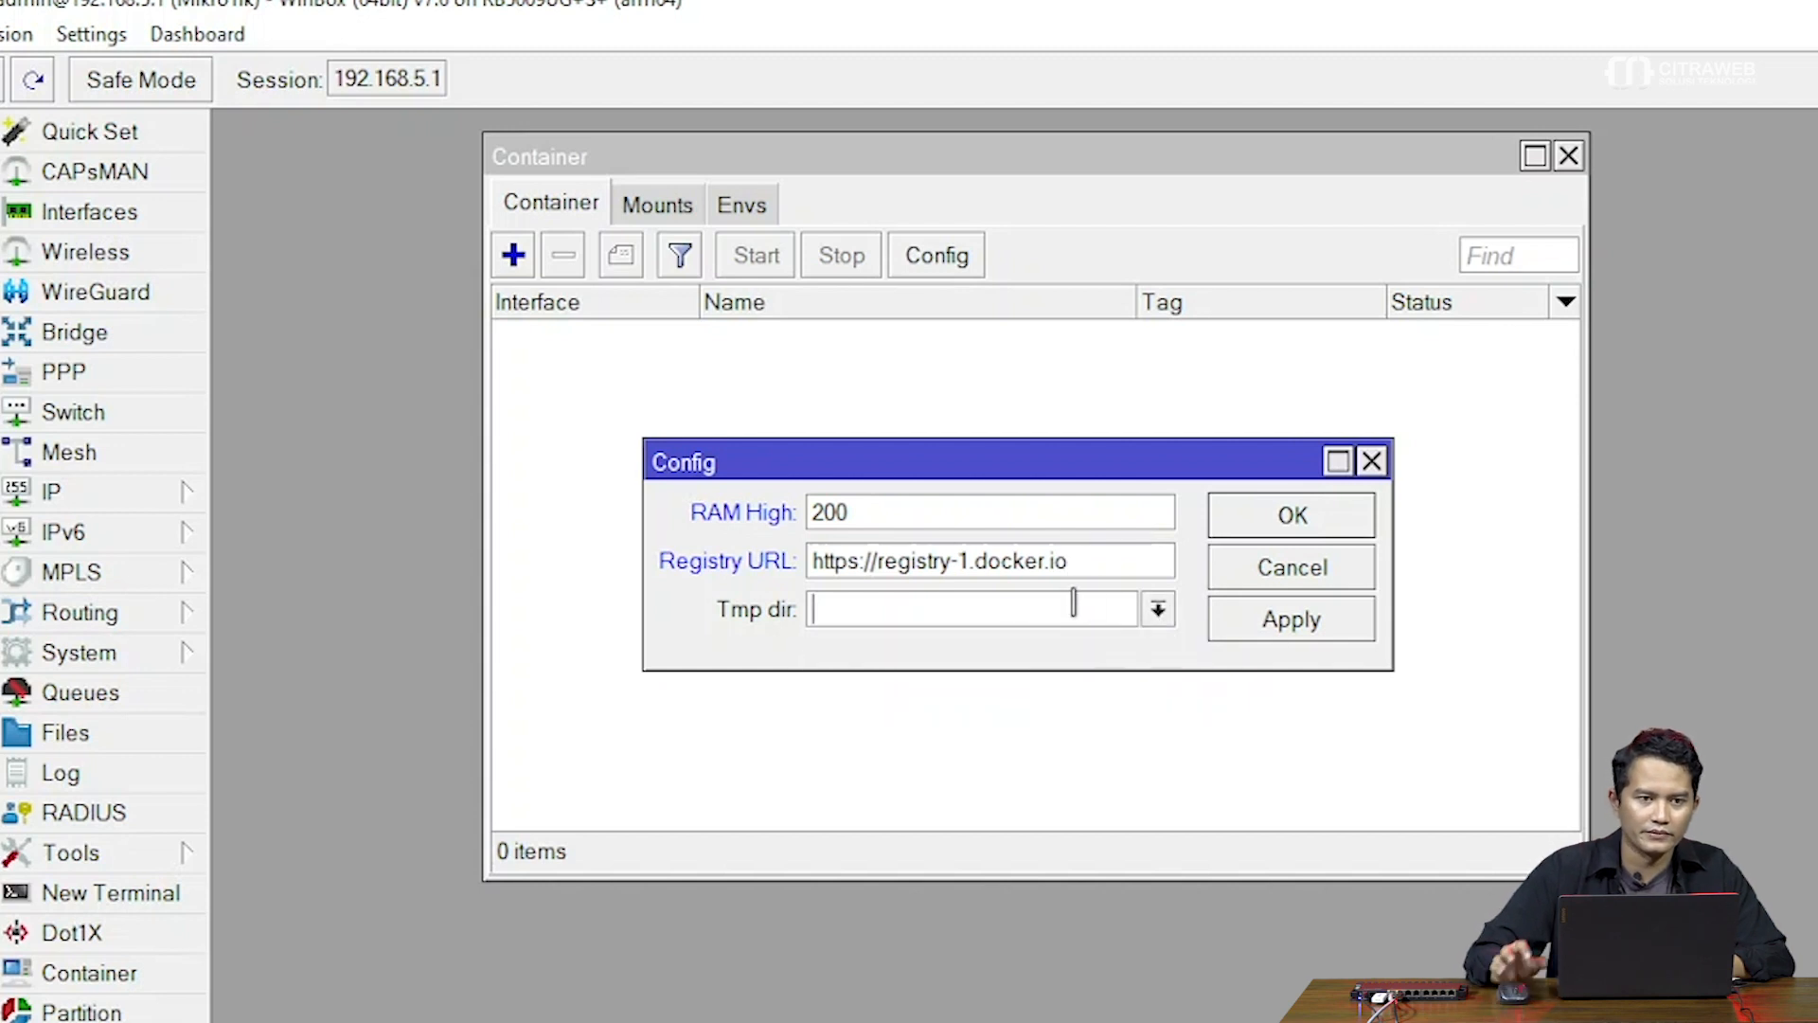
{"action": "type", "text": "disk"}
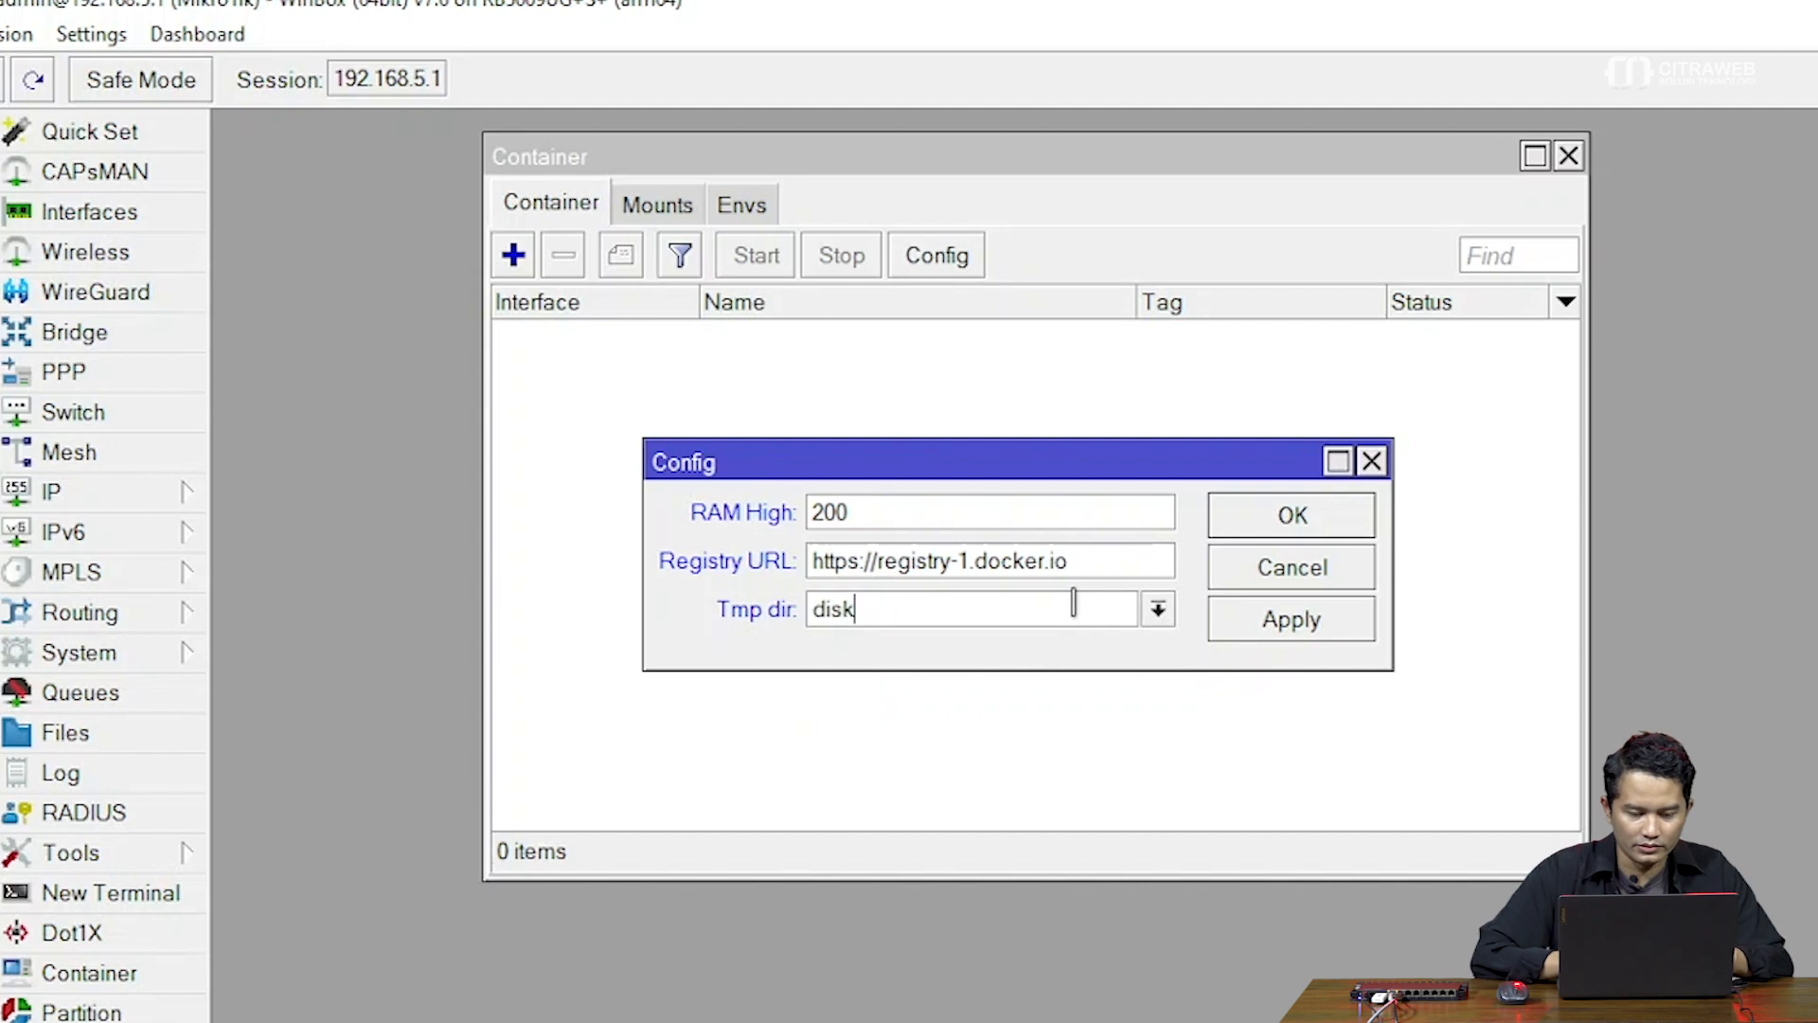
{"action": "type", "text": "1/"}
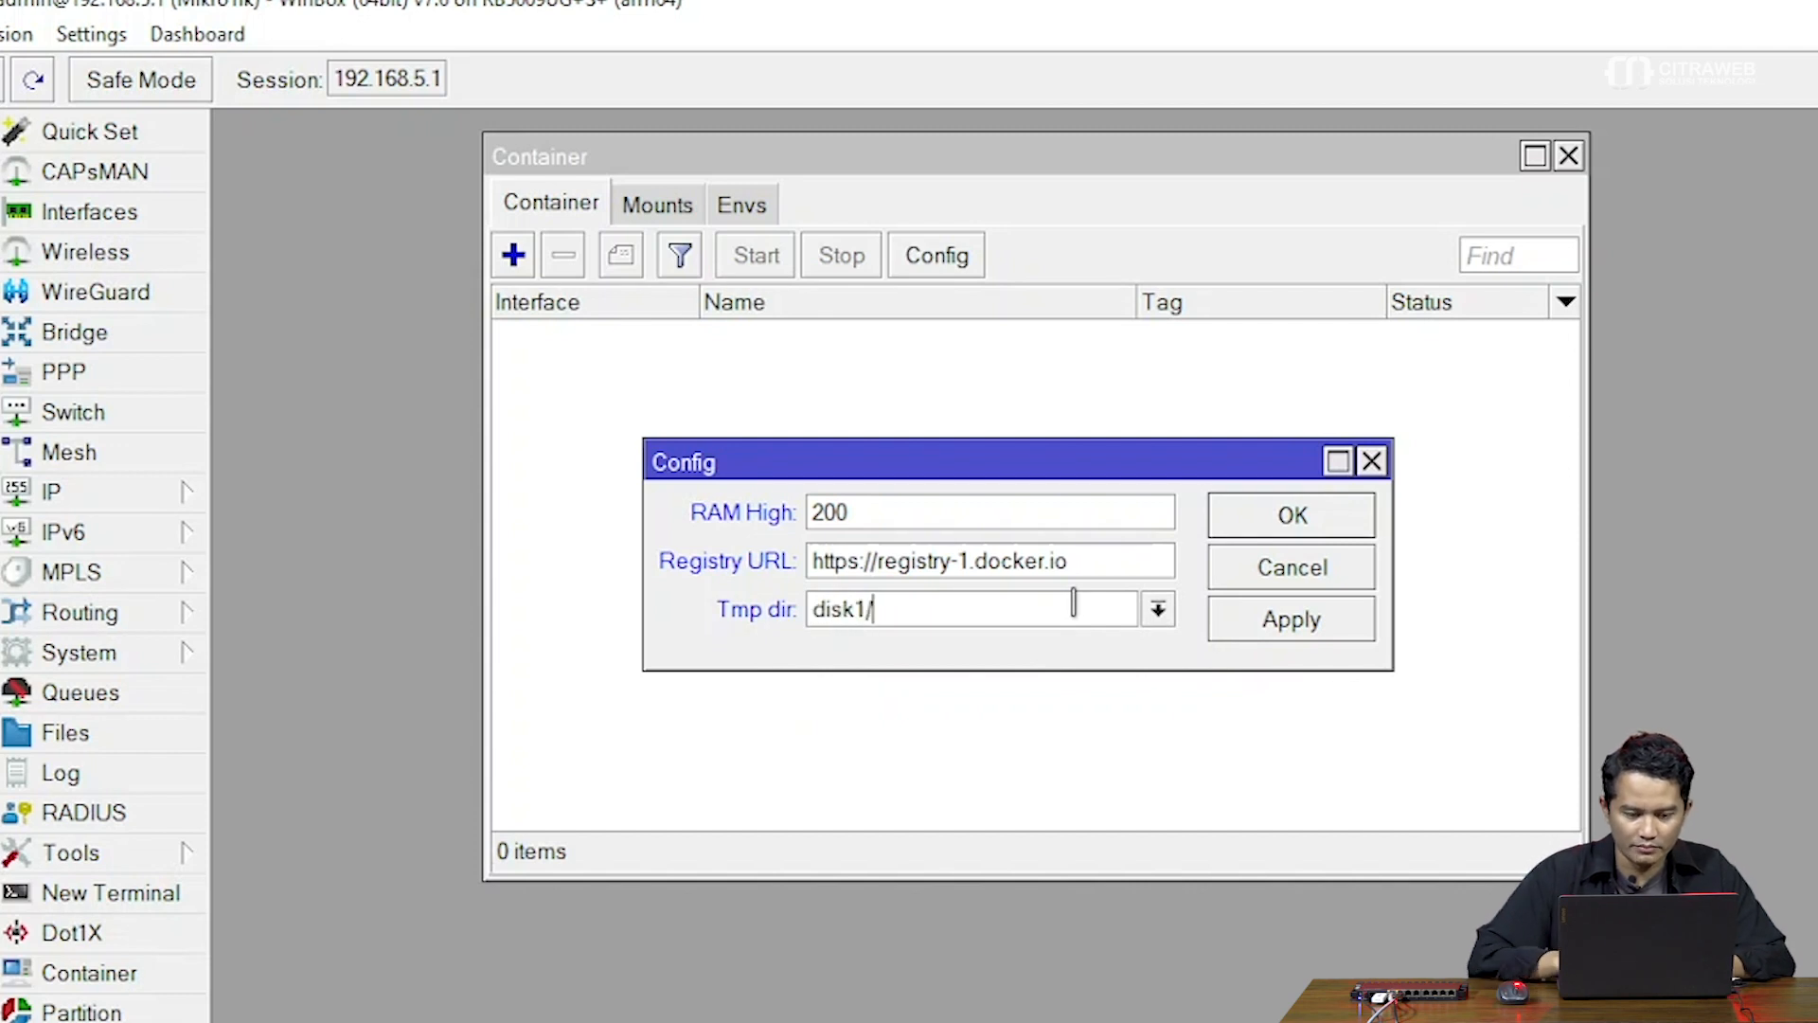
{"action": "type", "text": "pull"}
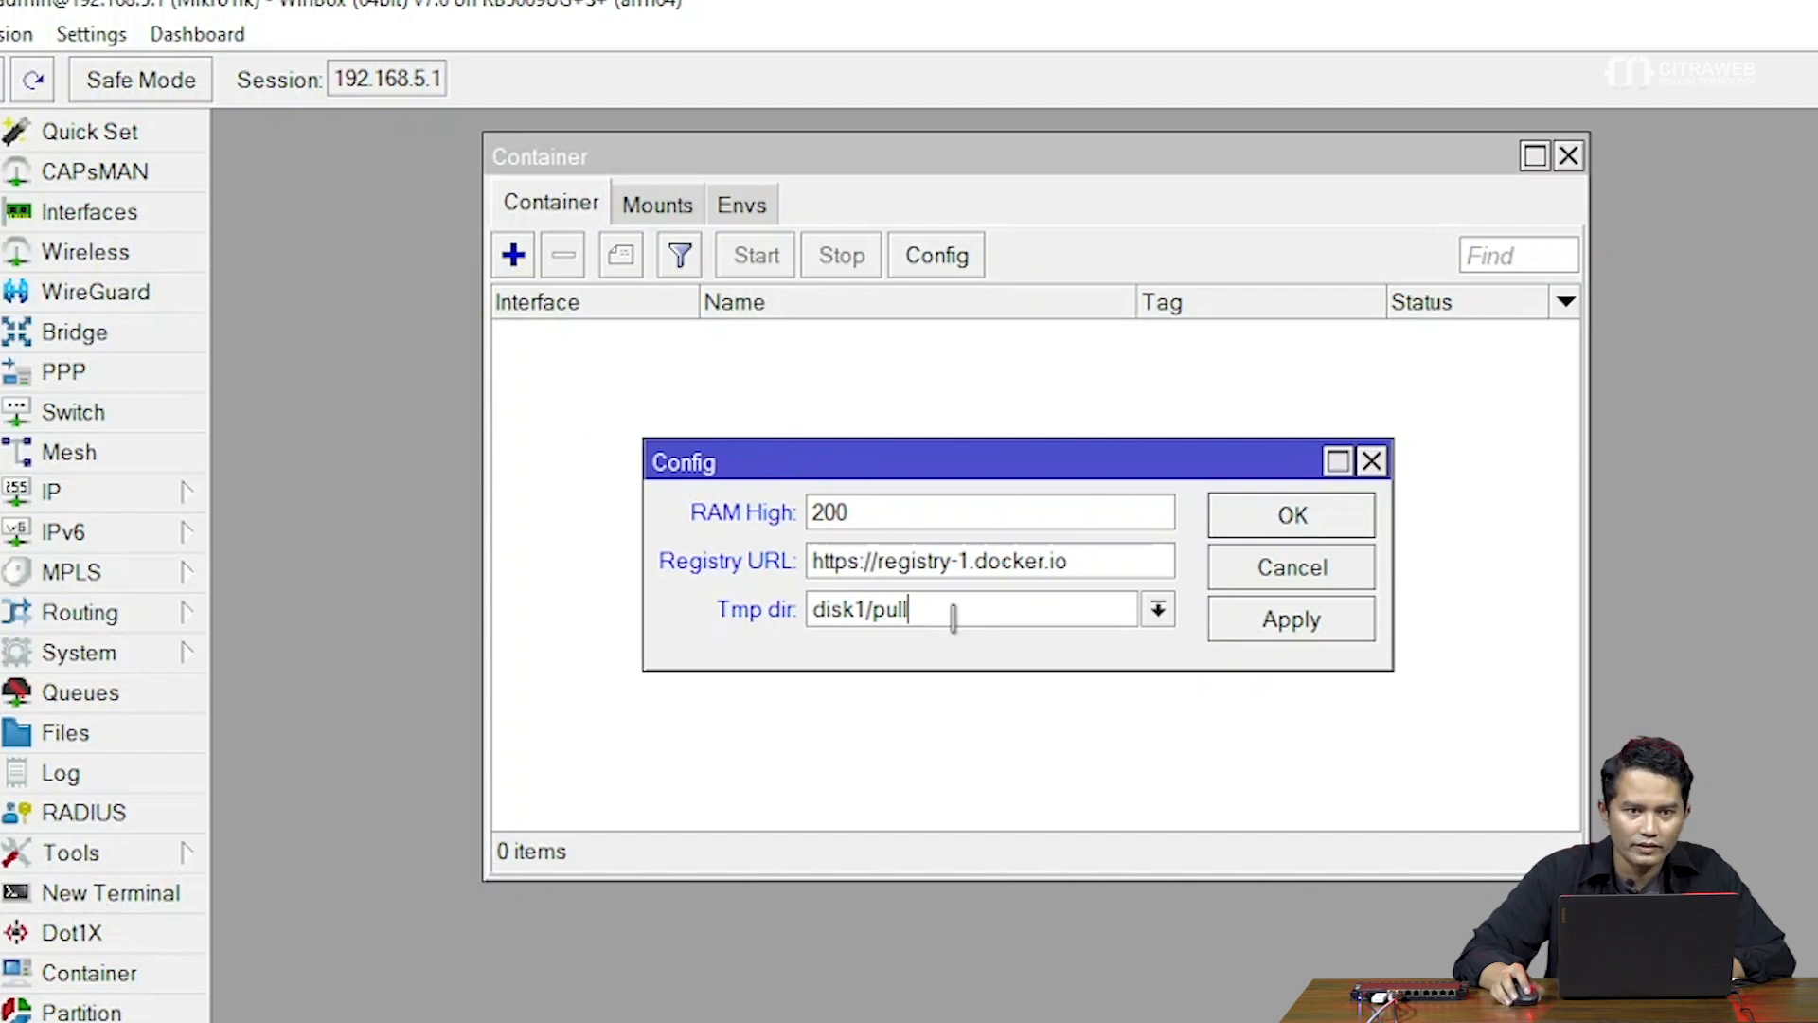
{"action": "left_click", "coordinate": [1285, 625]}
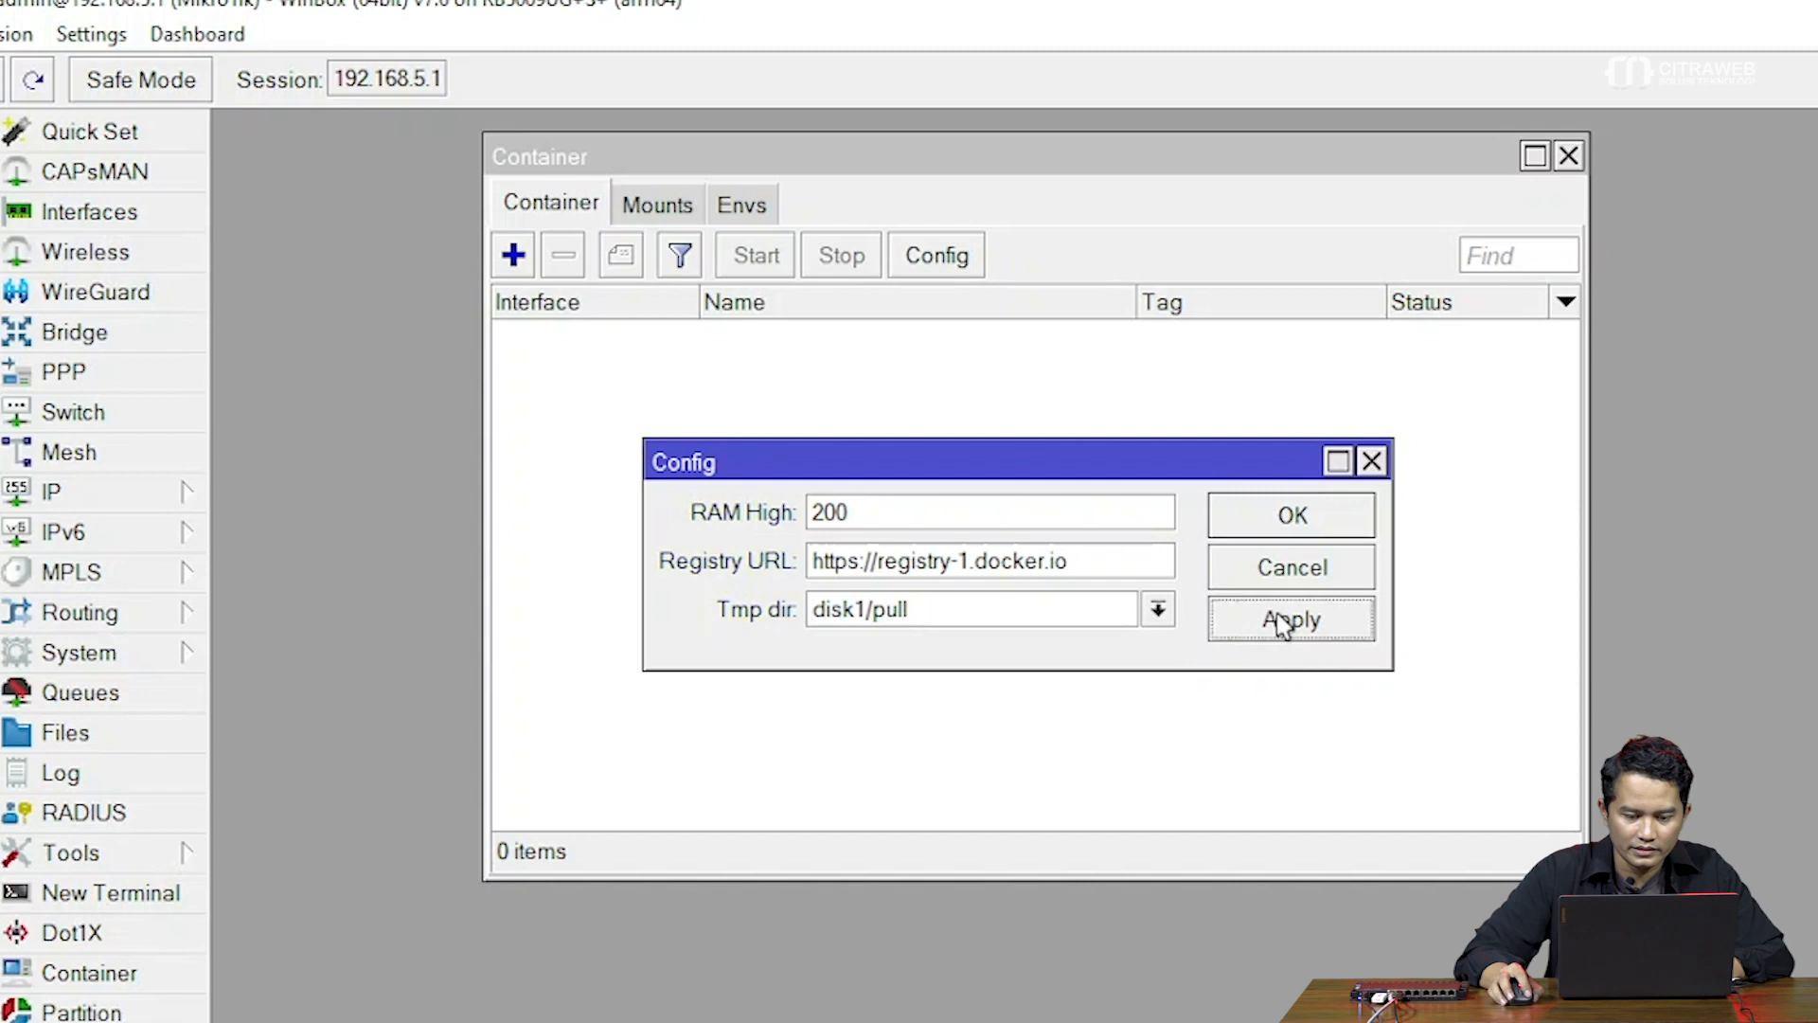
{"action": "left_click", "coordinate": [1296, 519]}
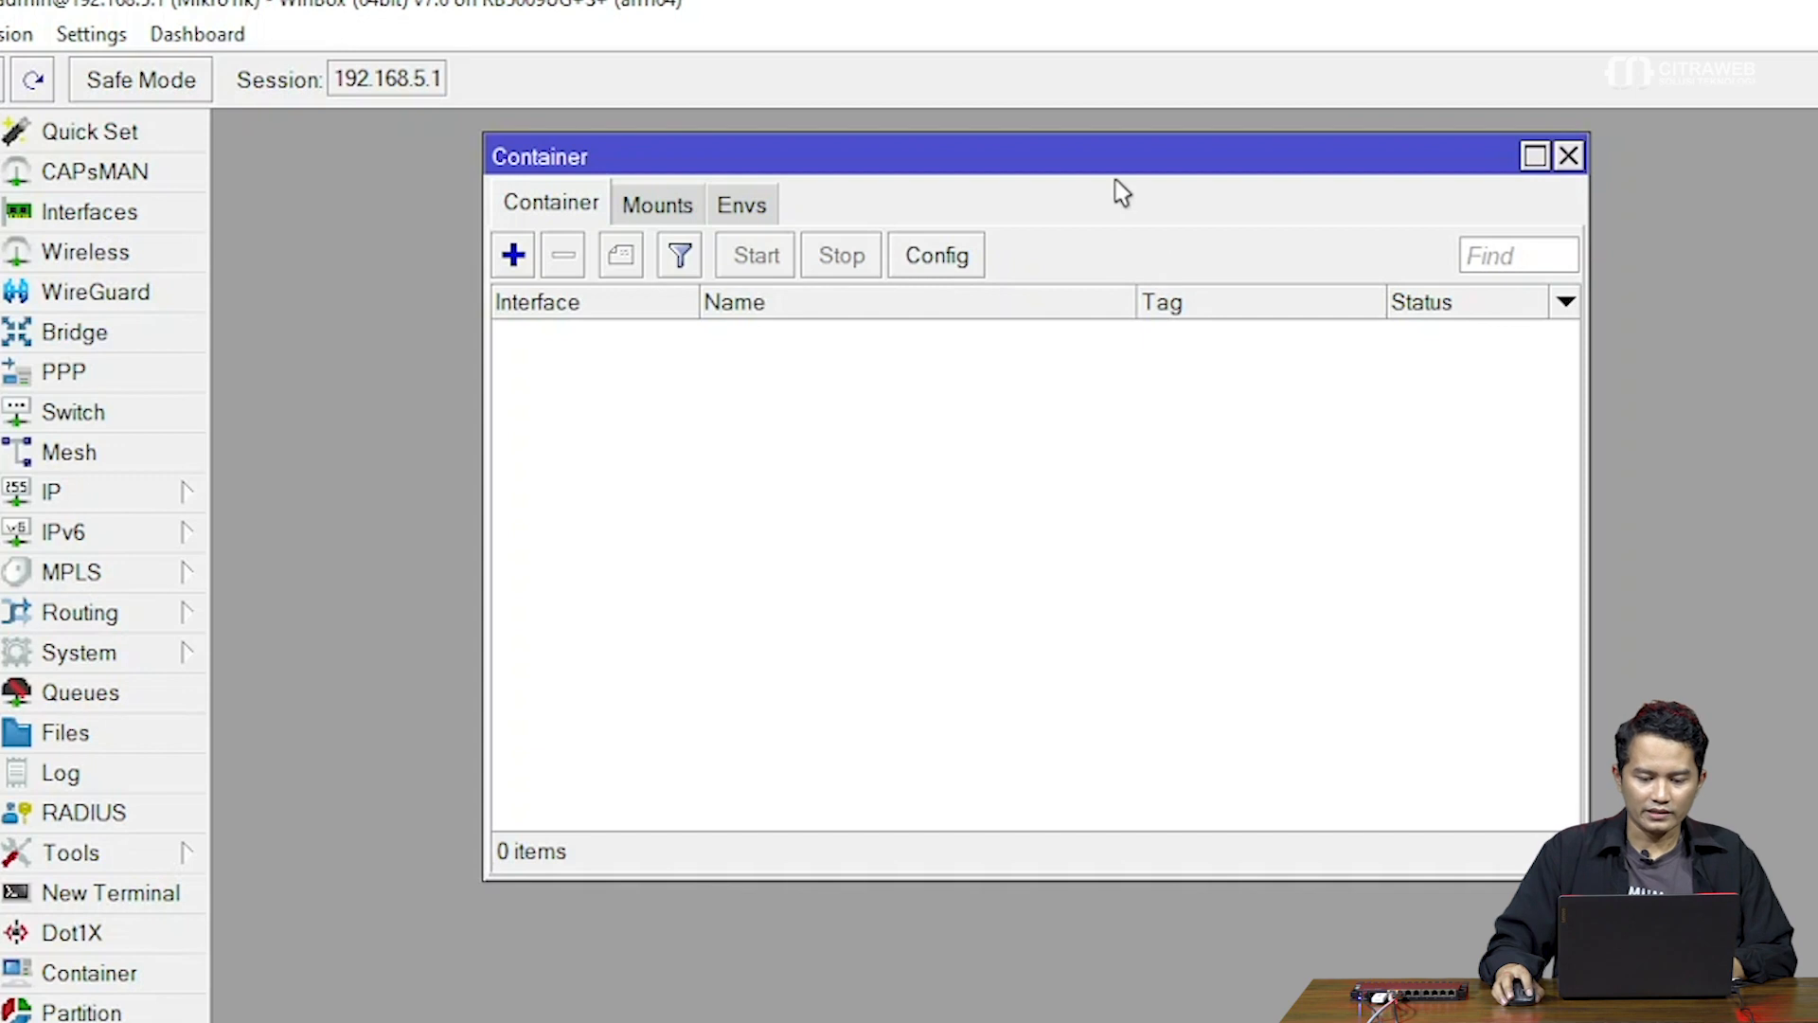
Start a new container entry and widen its form on both sides
{"action": "left_click_drag", "start_coordinate": [1099, 162], "coordinate": [1171, 175]}
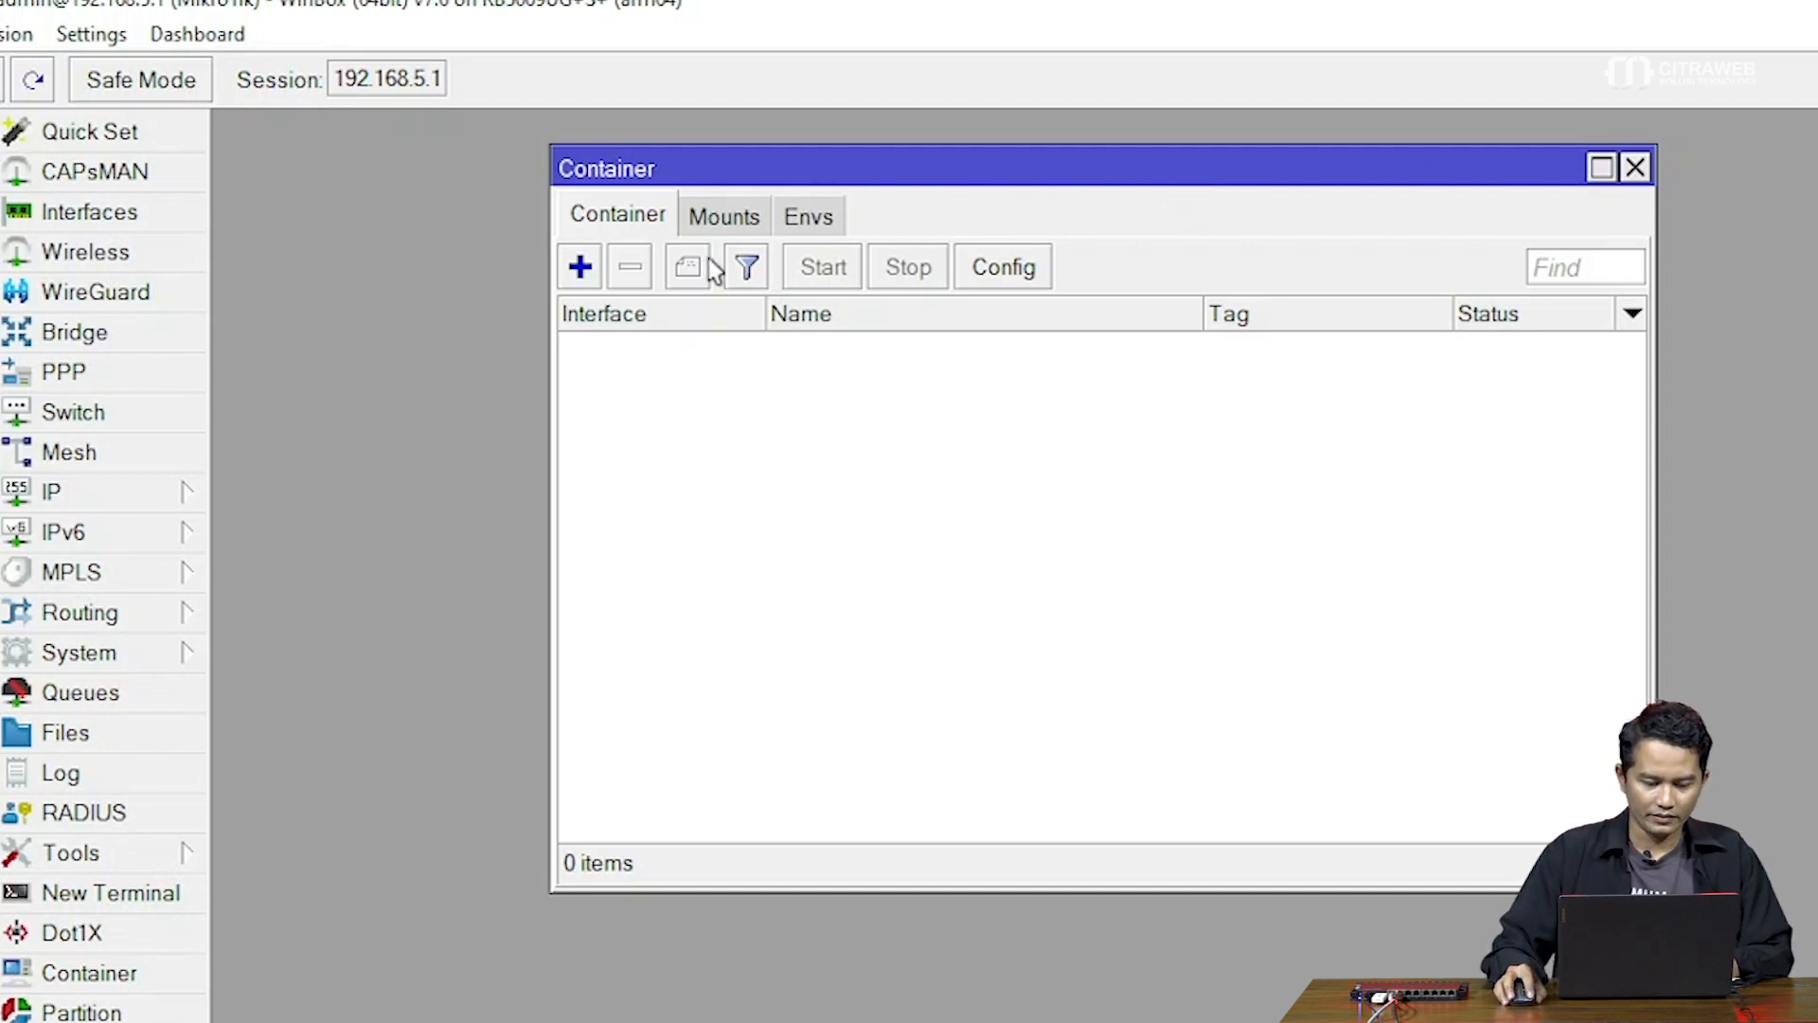
{"action": "left_click", "coordinate": [581, 268]}
{"action": "left_click_drag", "start_coordinate": [966, 190], "coordinate": [943, 207]}
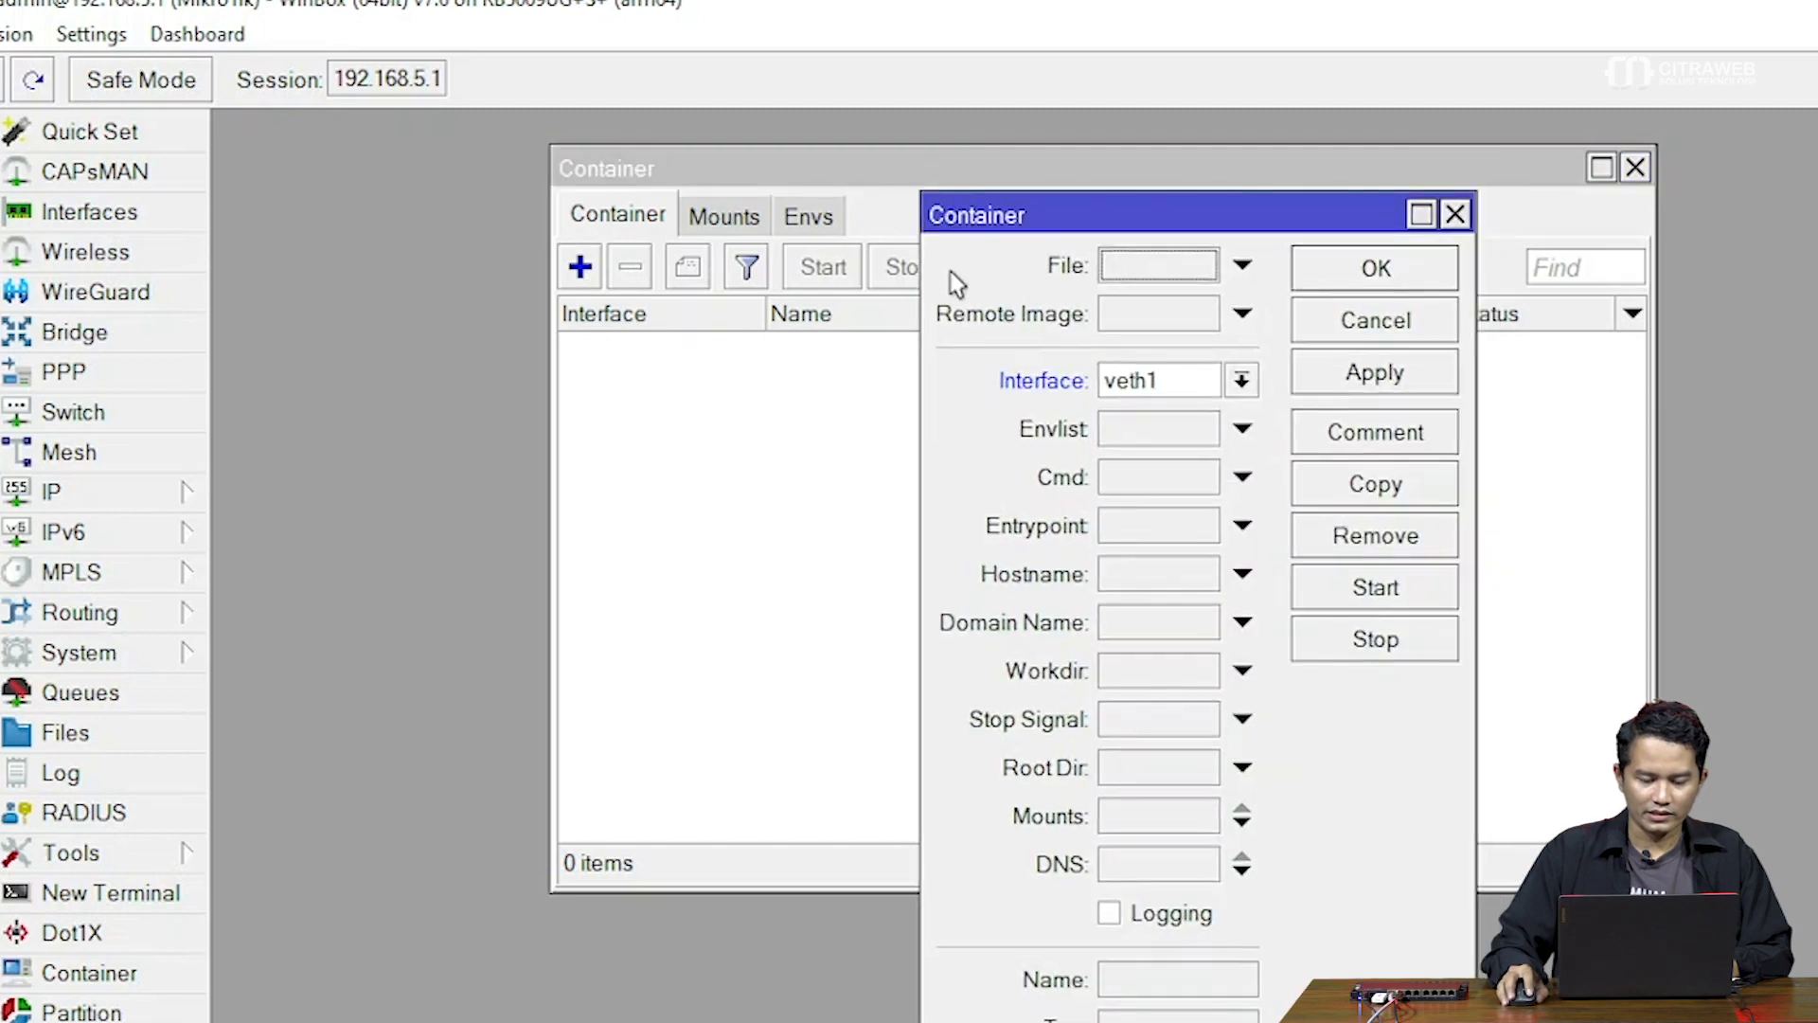
{"action": "left_click_drag", "start_coordinate": [920, 276], "coordinate": [746, 287]}
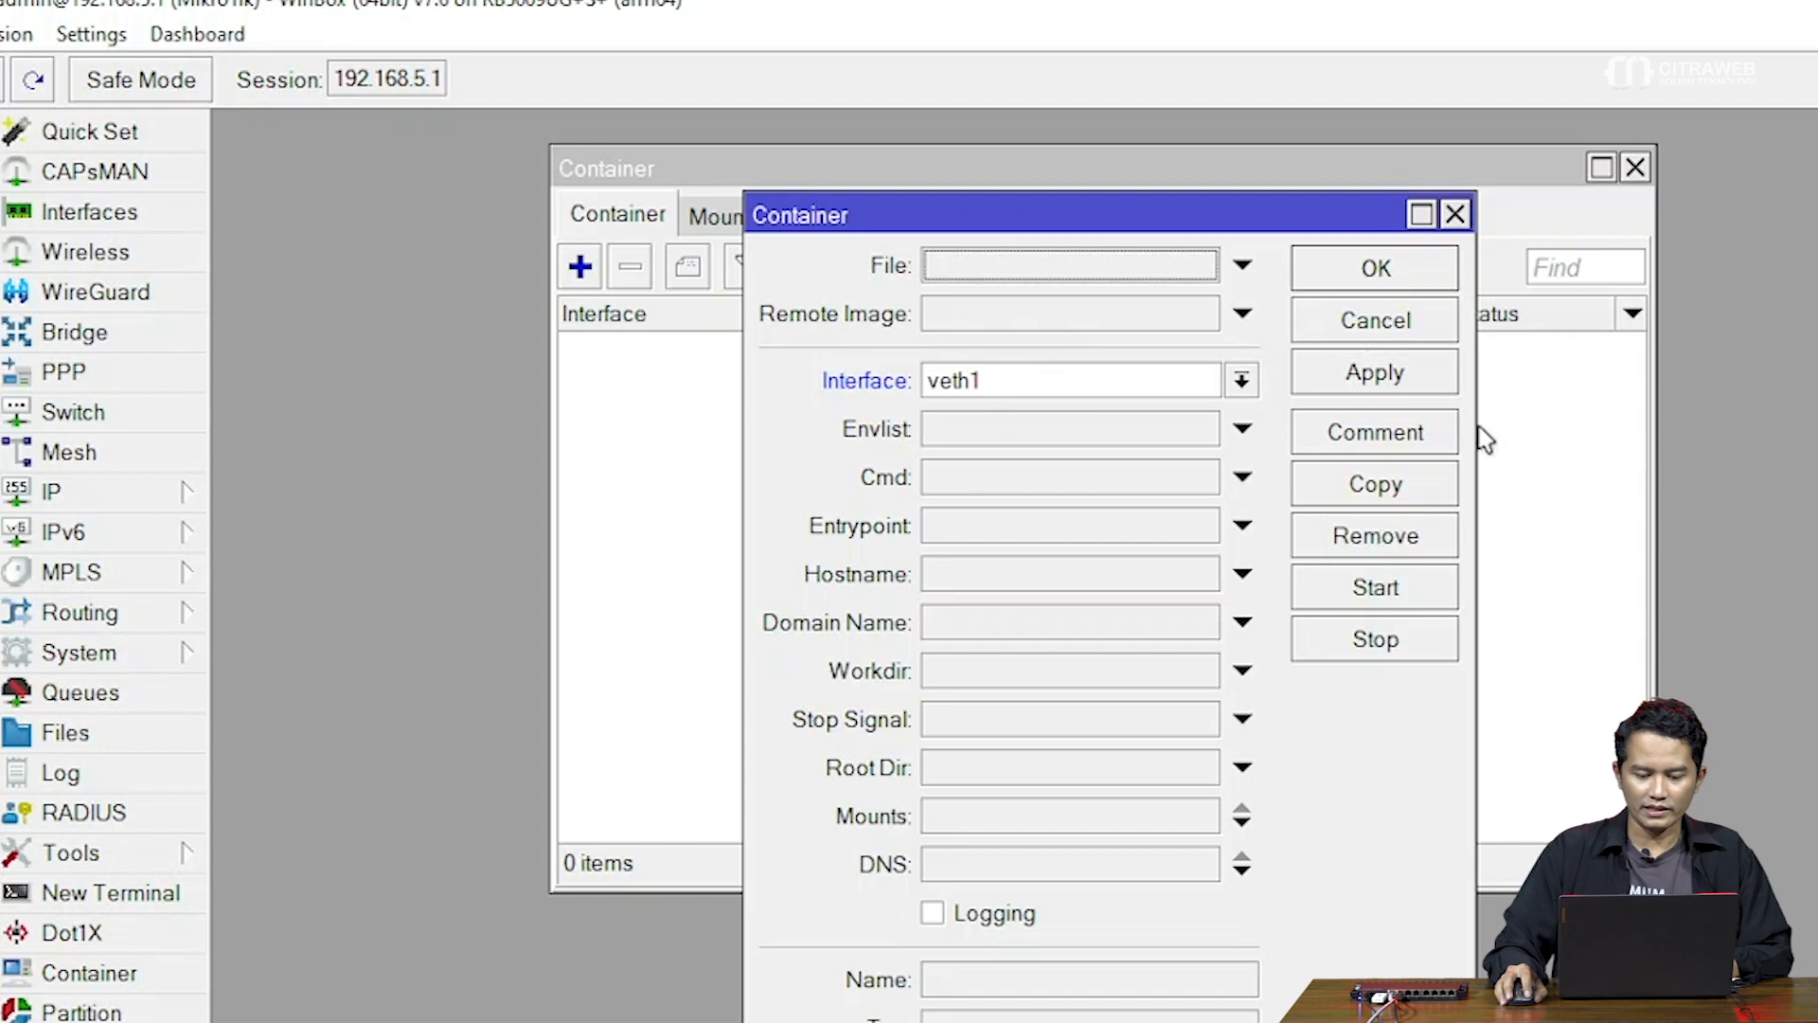
{"action": "left_click_drag", "start_coordinate": [1473, 426], "coordinate": [1567, 426]}
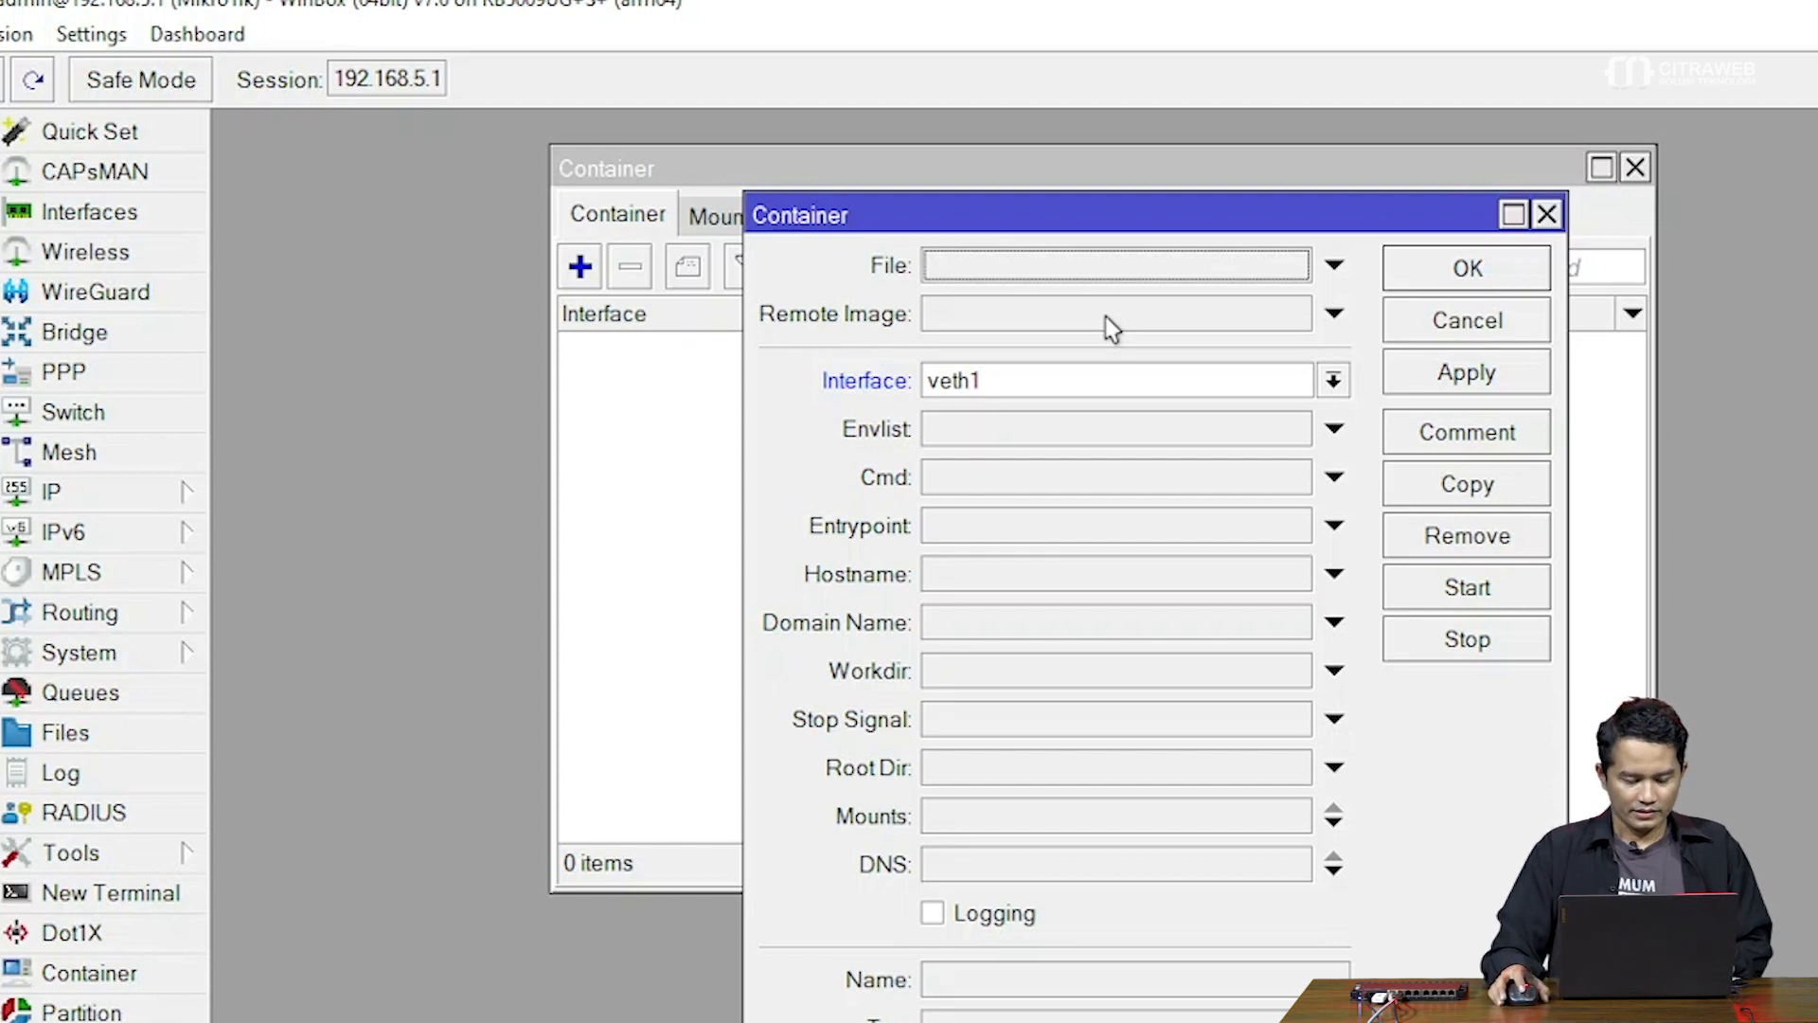
{"action": "key", "text": "alt+Tab"}
Copy the 'docker pull pihole/pihole' command from the top of the Docker Hub page
{"action": "scroll", "coordinate": [958, 503], "scroll_direction": "up", "scroll_amount": 10}
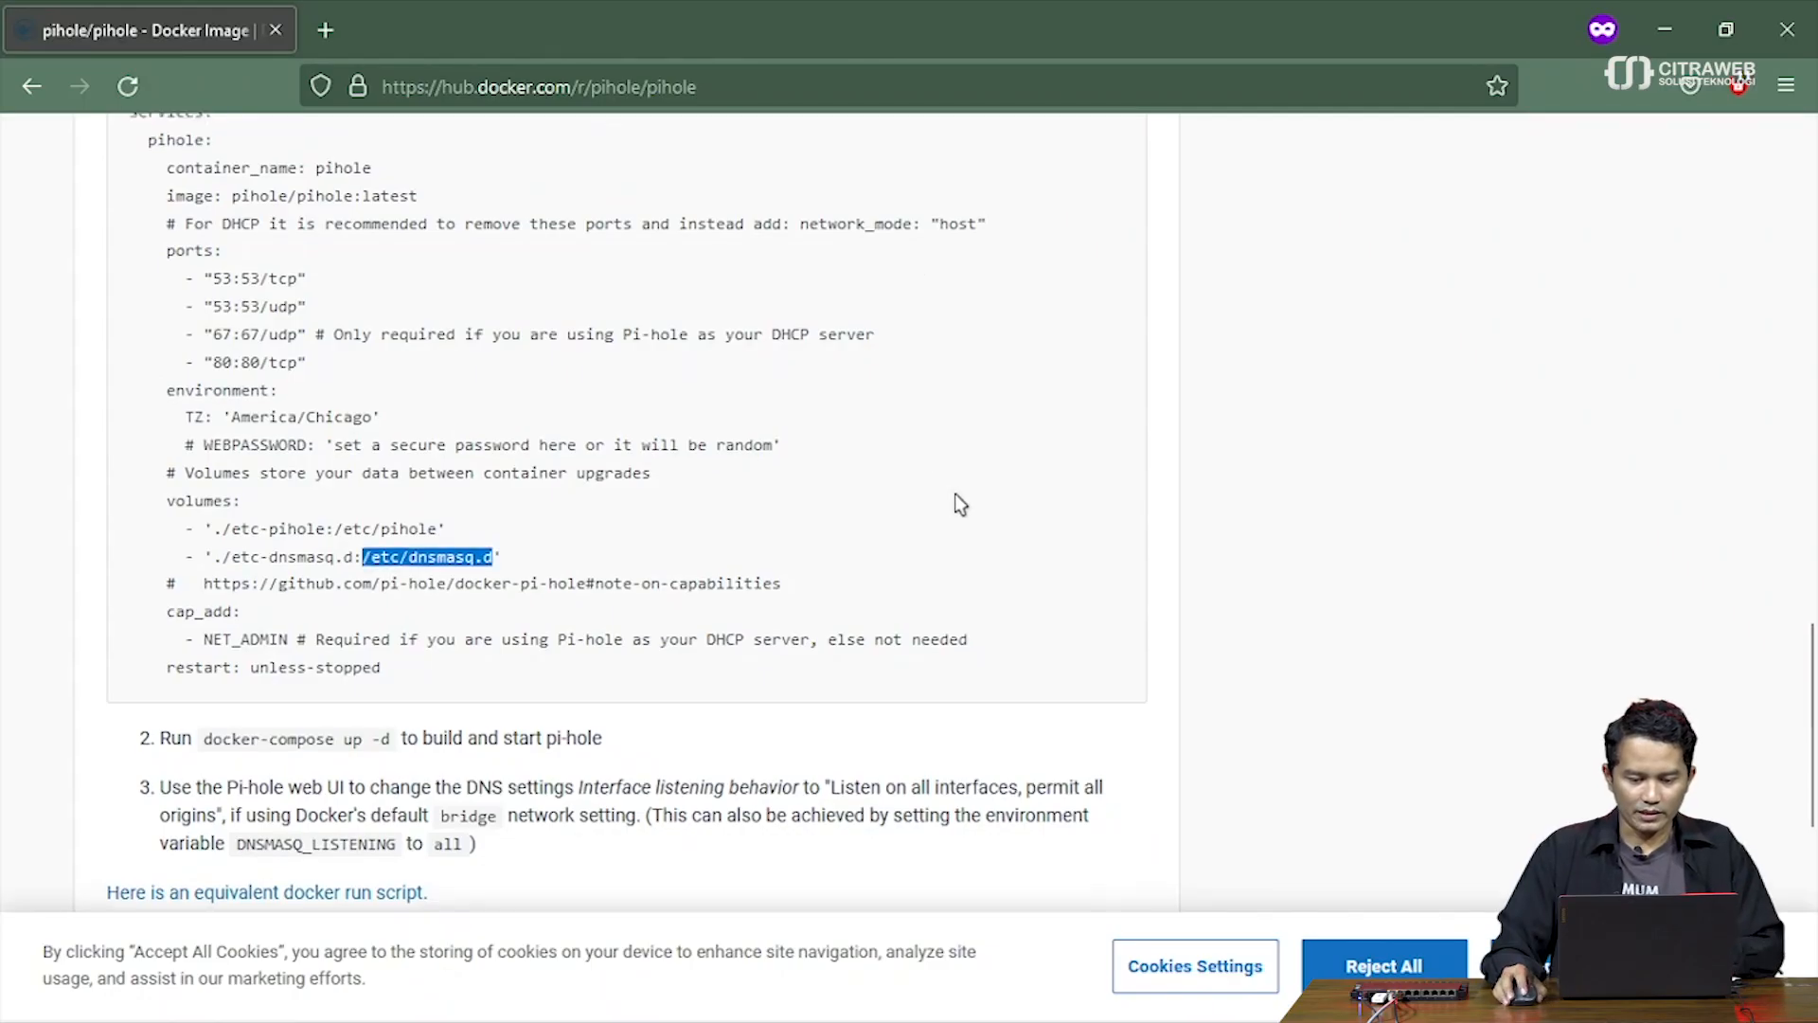
{"action": "scroll", "coordinate": [963, 508], "scroll_direction": "up", "scroll_amount": 15}
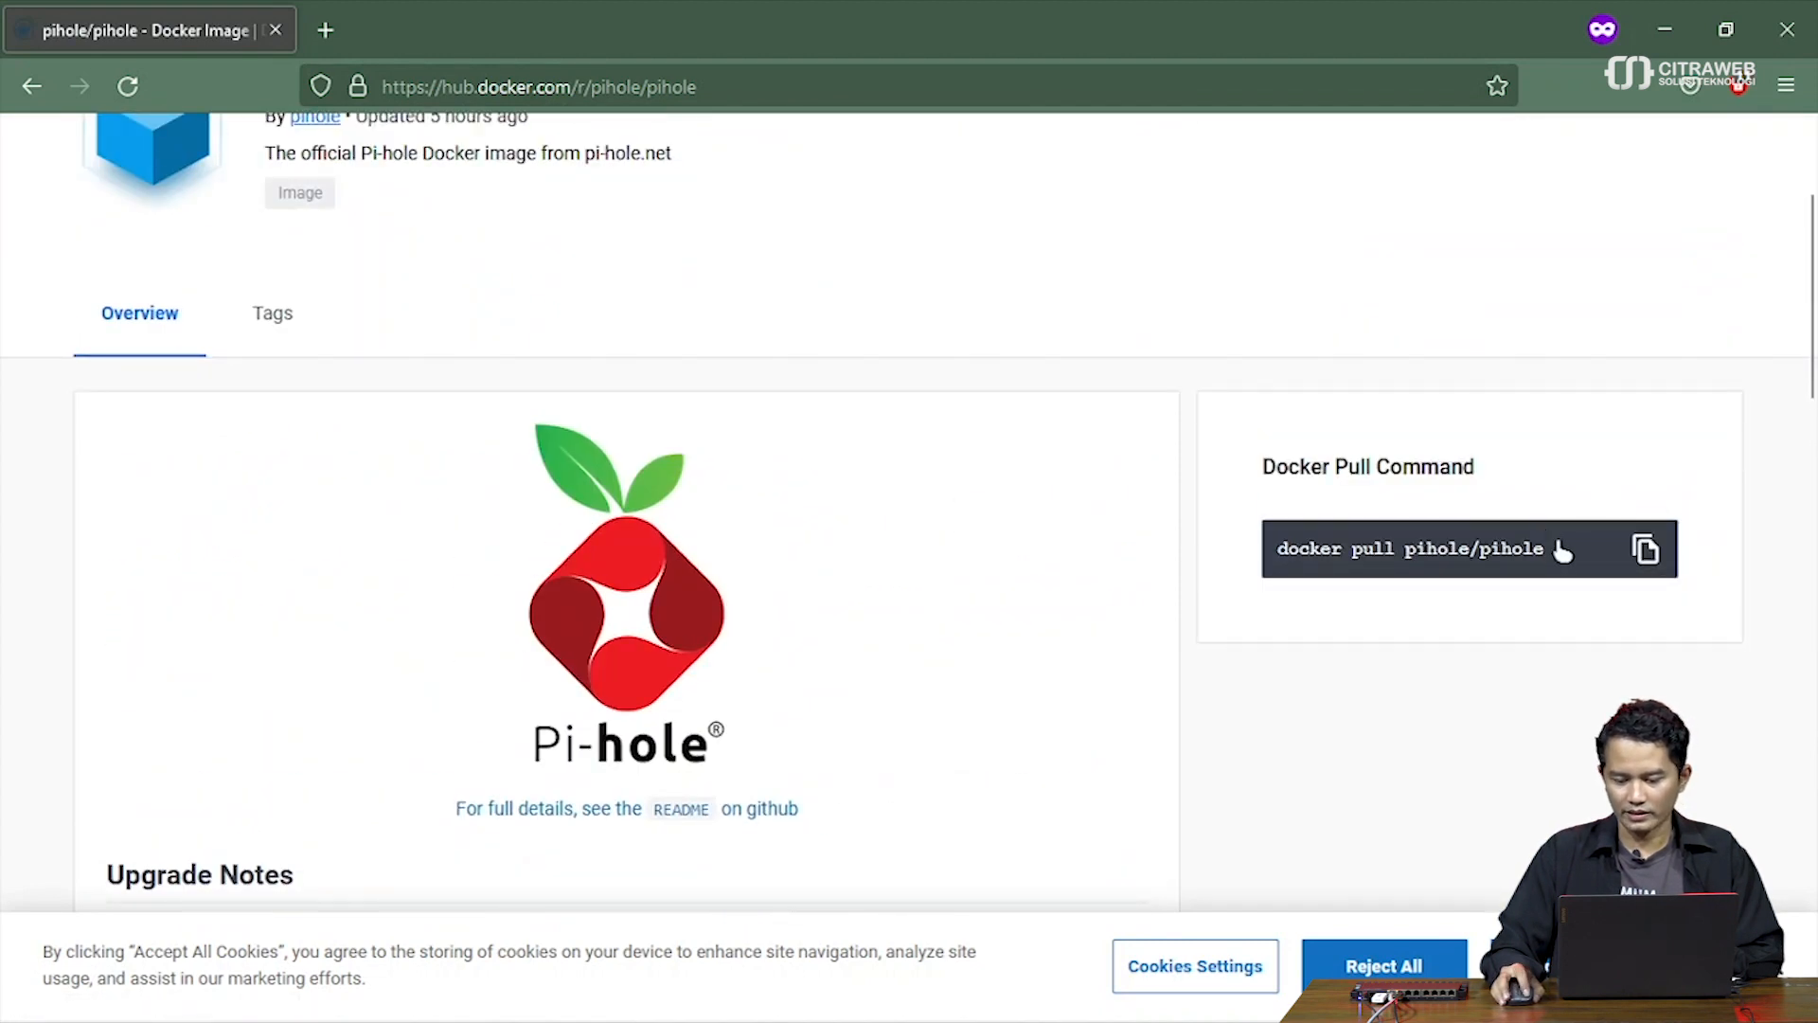
{"action": "left_click", "coordinate": [1646, 549]}
{"action": "key", "text": "alt+Tab"}
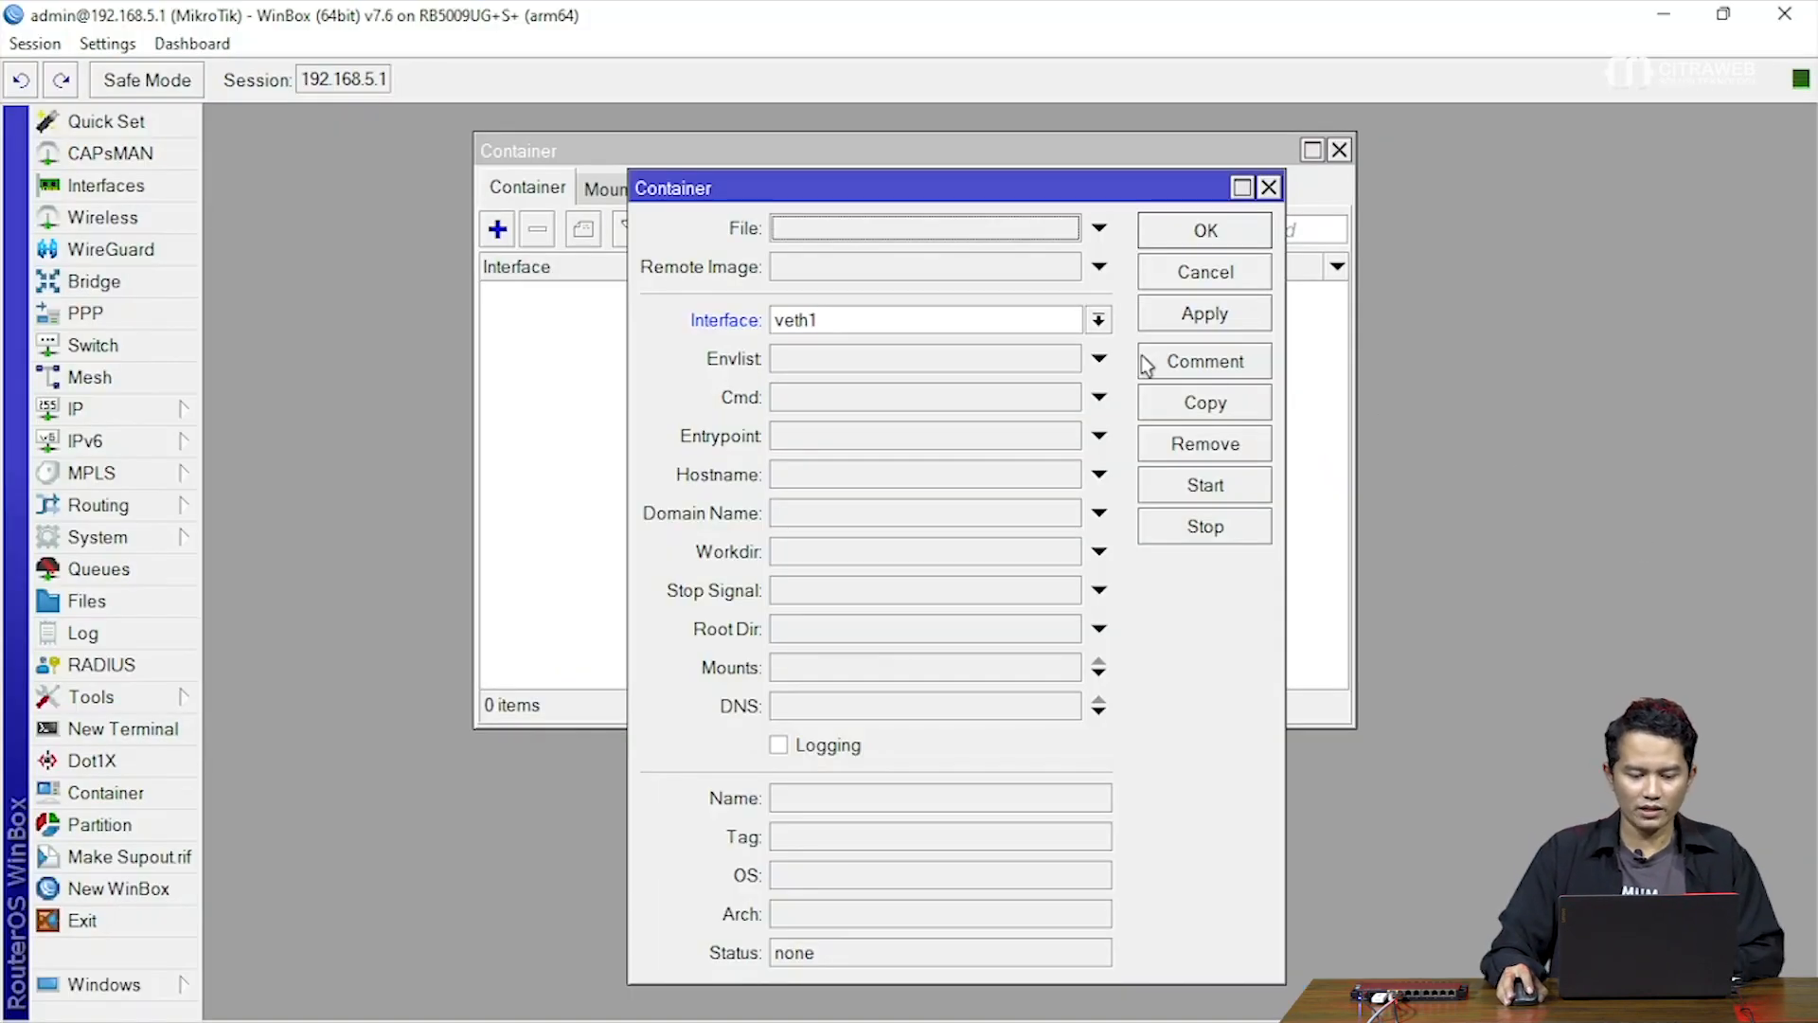
Paste the pull command into Remote Image and trim it to pihole/pihole
{"action": "left_click", "coordinate": [953, 266]}
{"action": "right_click", "coordinate": [952, 266]}
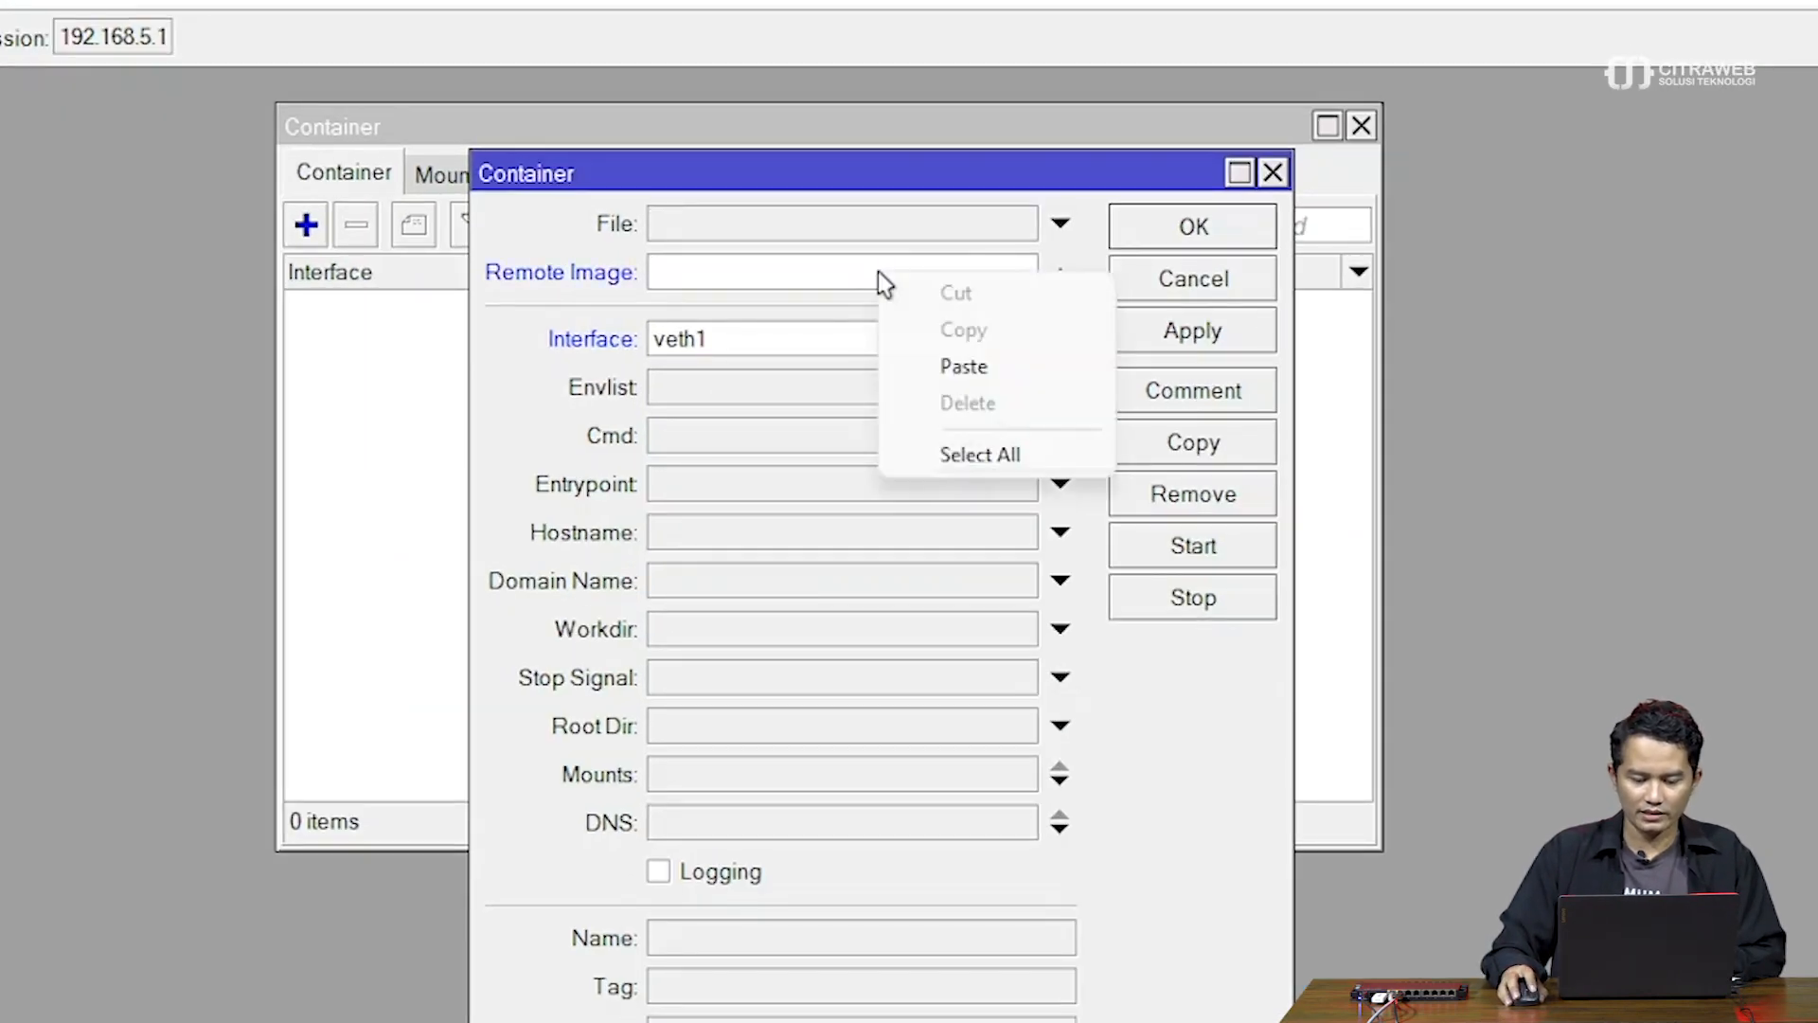
{"action": "left_click", "coordinate": [963, 367]}
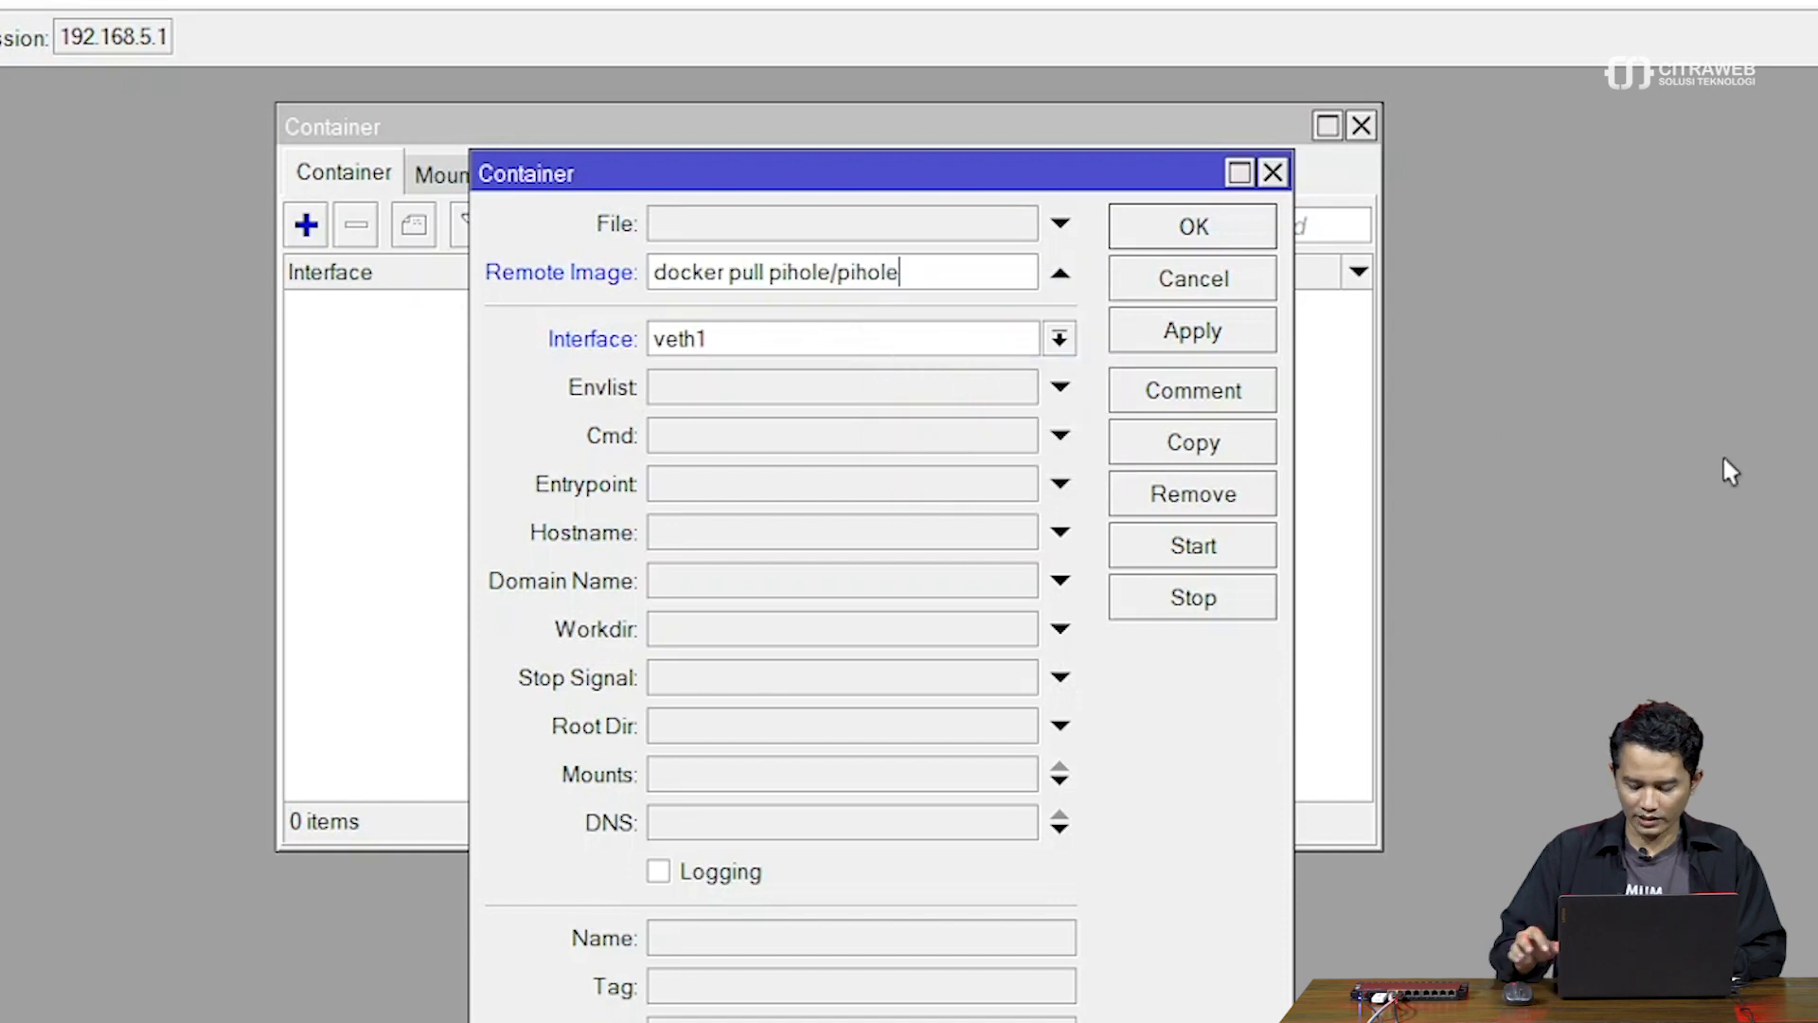
{"action": "key", "text": "Left"}
{"action": "key", "text": "Left"}
{"action": "key", "text": "Left"}
{"action": "key", "text": "Left"}
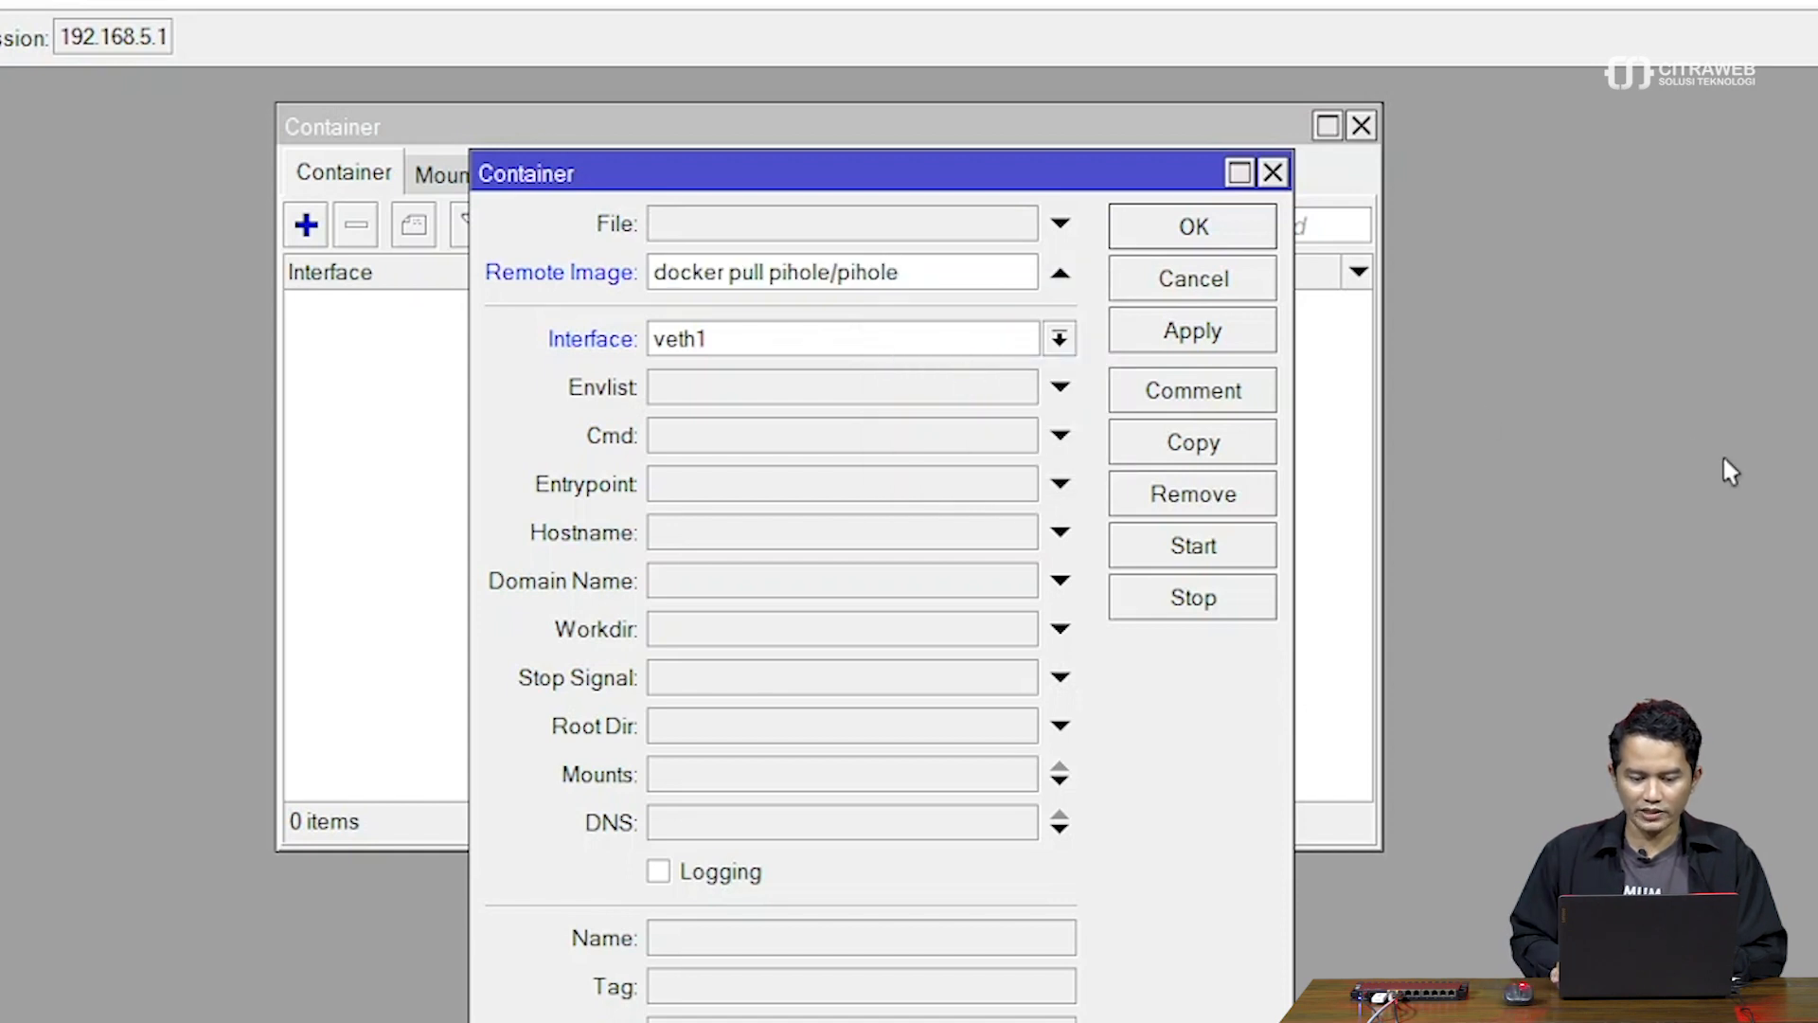
{"action": "key", "text": "Left"}
{"action": "key", "text": "Left"}
{"action": "key", "text": "Left"}
{"action": "key", "text": "Left"}
{"action": "key", "text": "Left"}
{"action": "key", "text": "Left"}
{"action": "key", "text": "Left"}
{"action": "key", "text": "Left"}
{"action": "key", "text": "Left"}
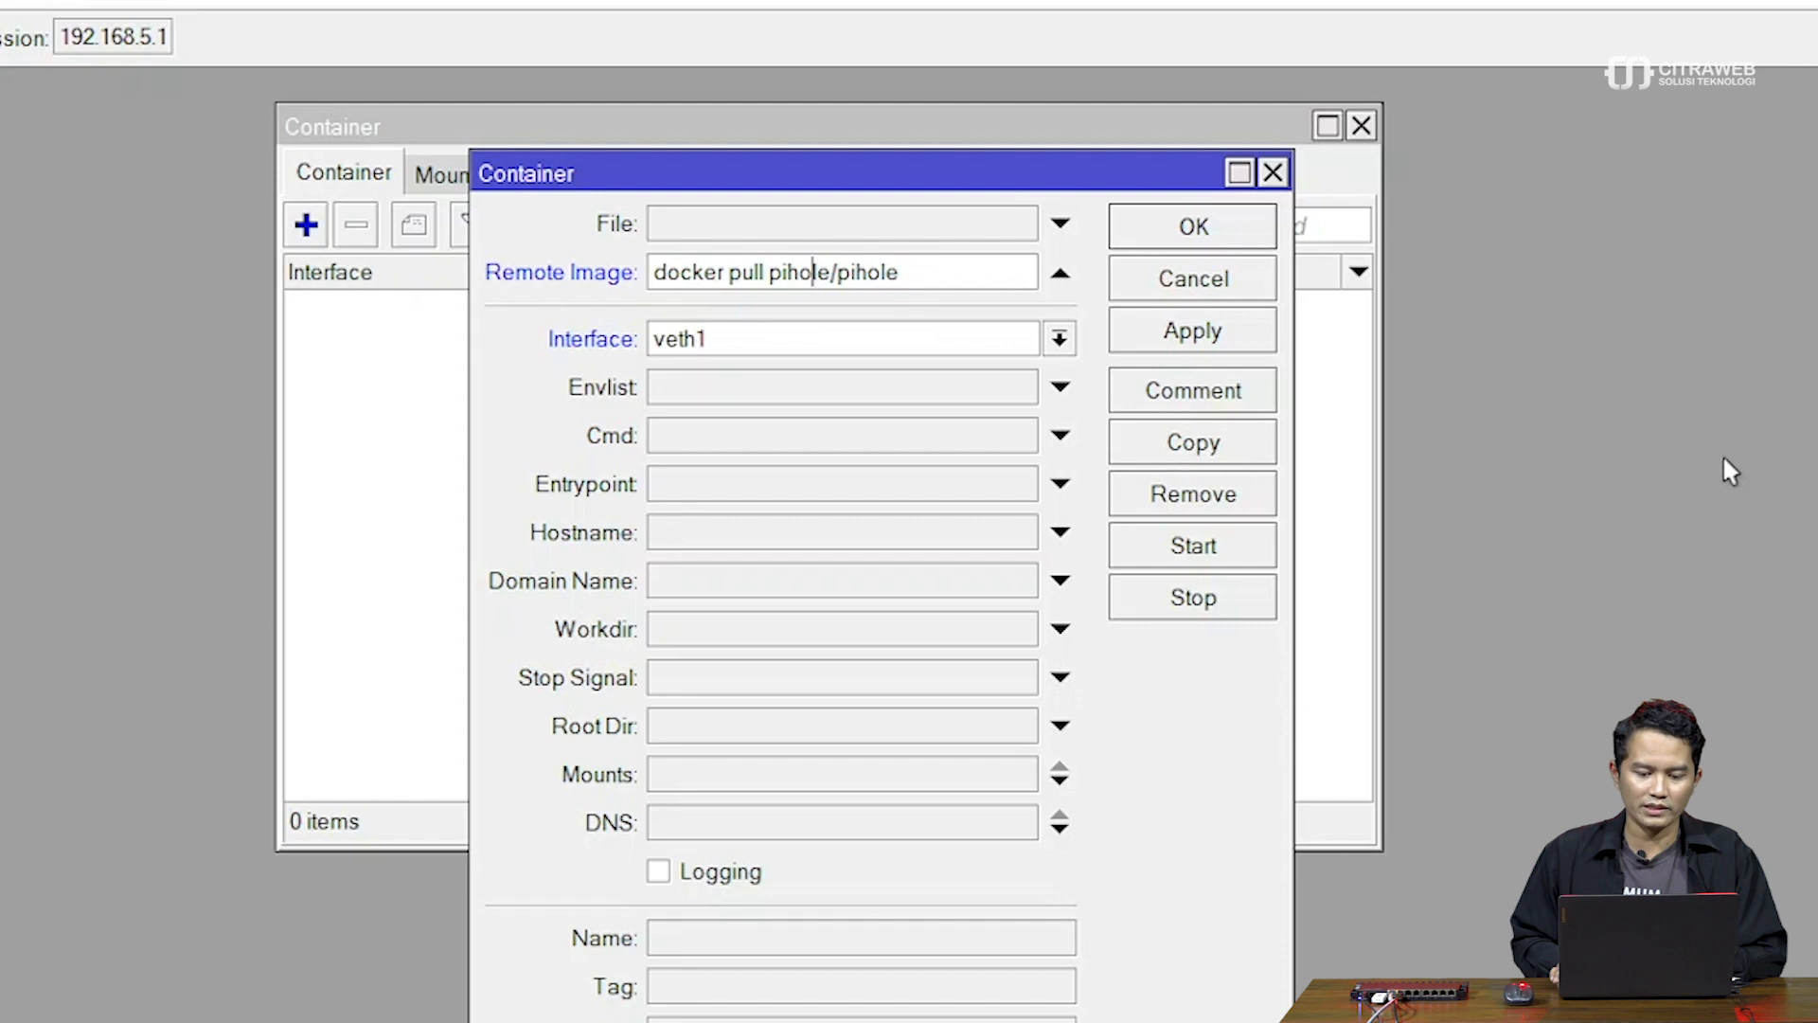
{"action": "key", "text": "BackSpace"}
{"action": "key", "text": "BackSpace"}
{"action": "key", "text": "BackSpace"}
{"action": "key", "text": "BackSpace"}
{"action": "key", "text": "BackSpace"}
{"action": "key", "text": "BackSpace"}
{"action": "key", "text": "BackSpace"}
{"action": "key", "text": "BackSpace"}
{"action": "key", "text": "BackSpace"}
{"action": "key", "text": "BackSpace"}
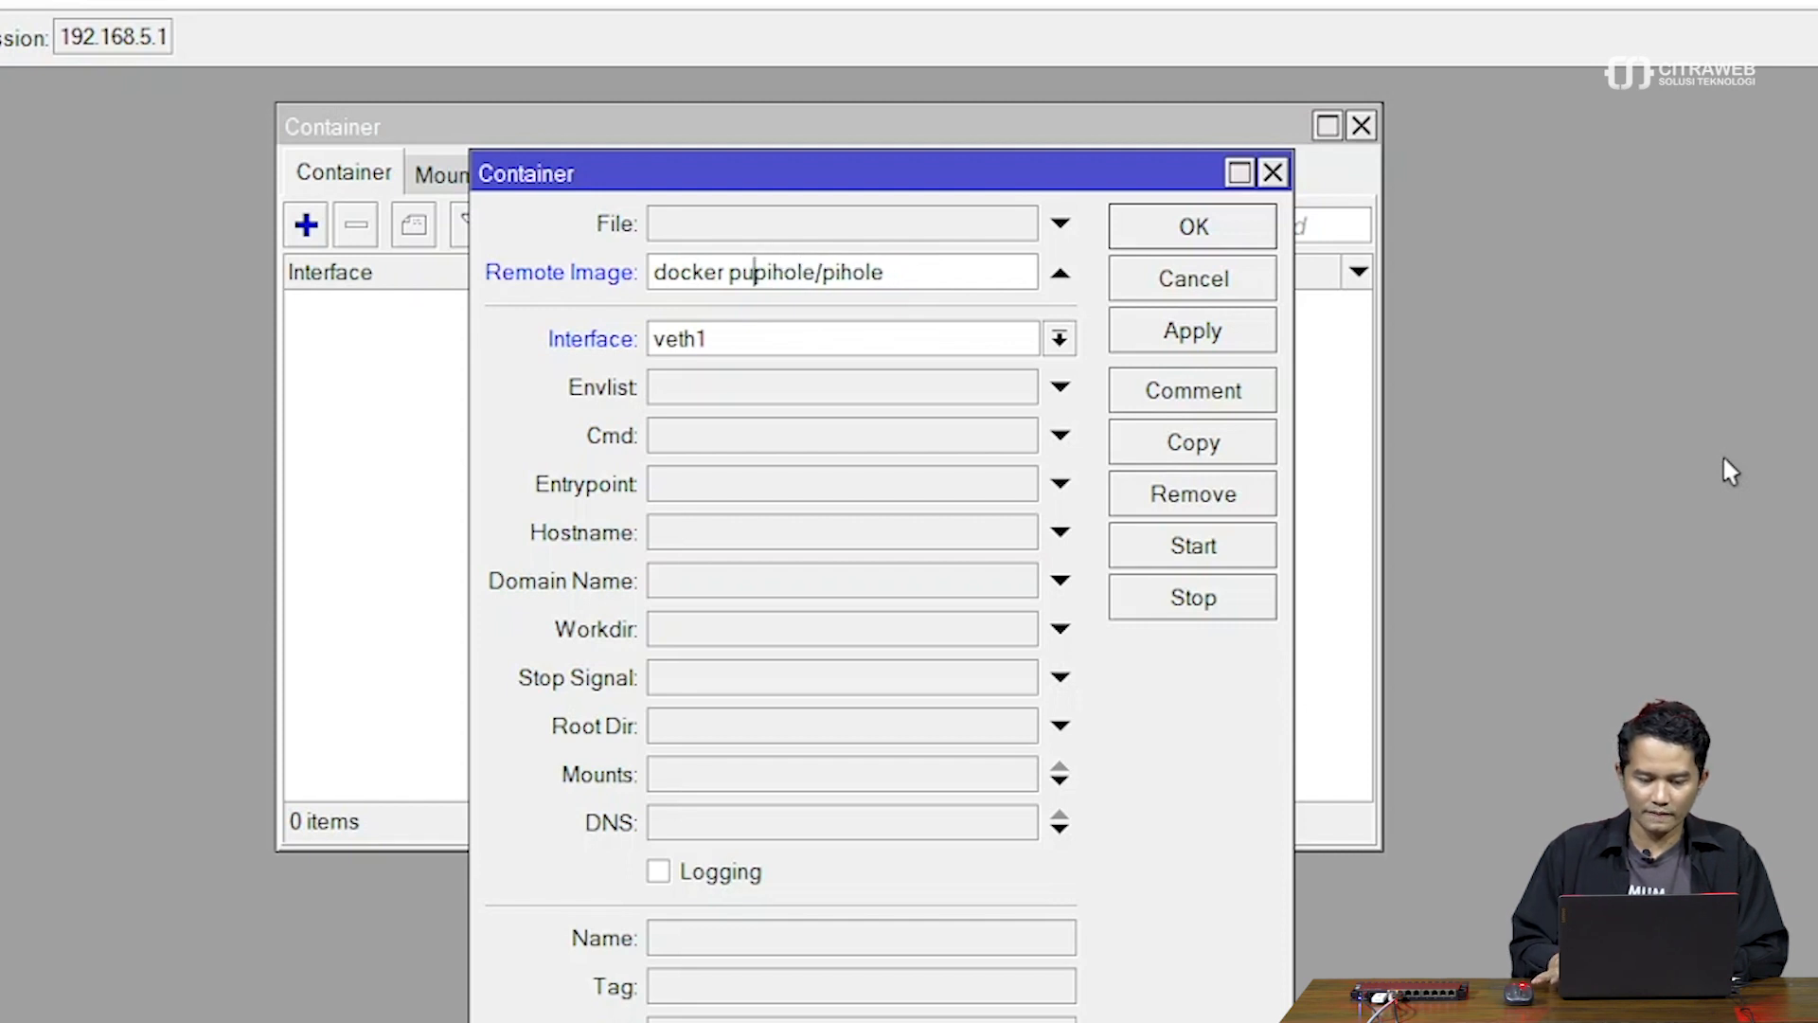
{"action": "key", "text": "BackSpace"}
{"action": "key", "text": "BackSpace"}
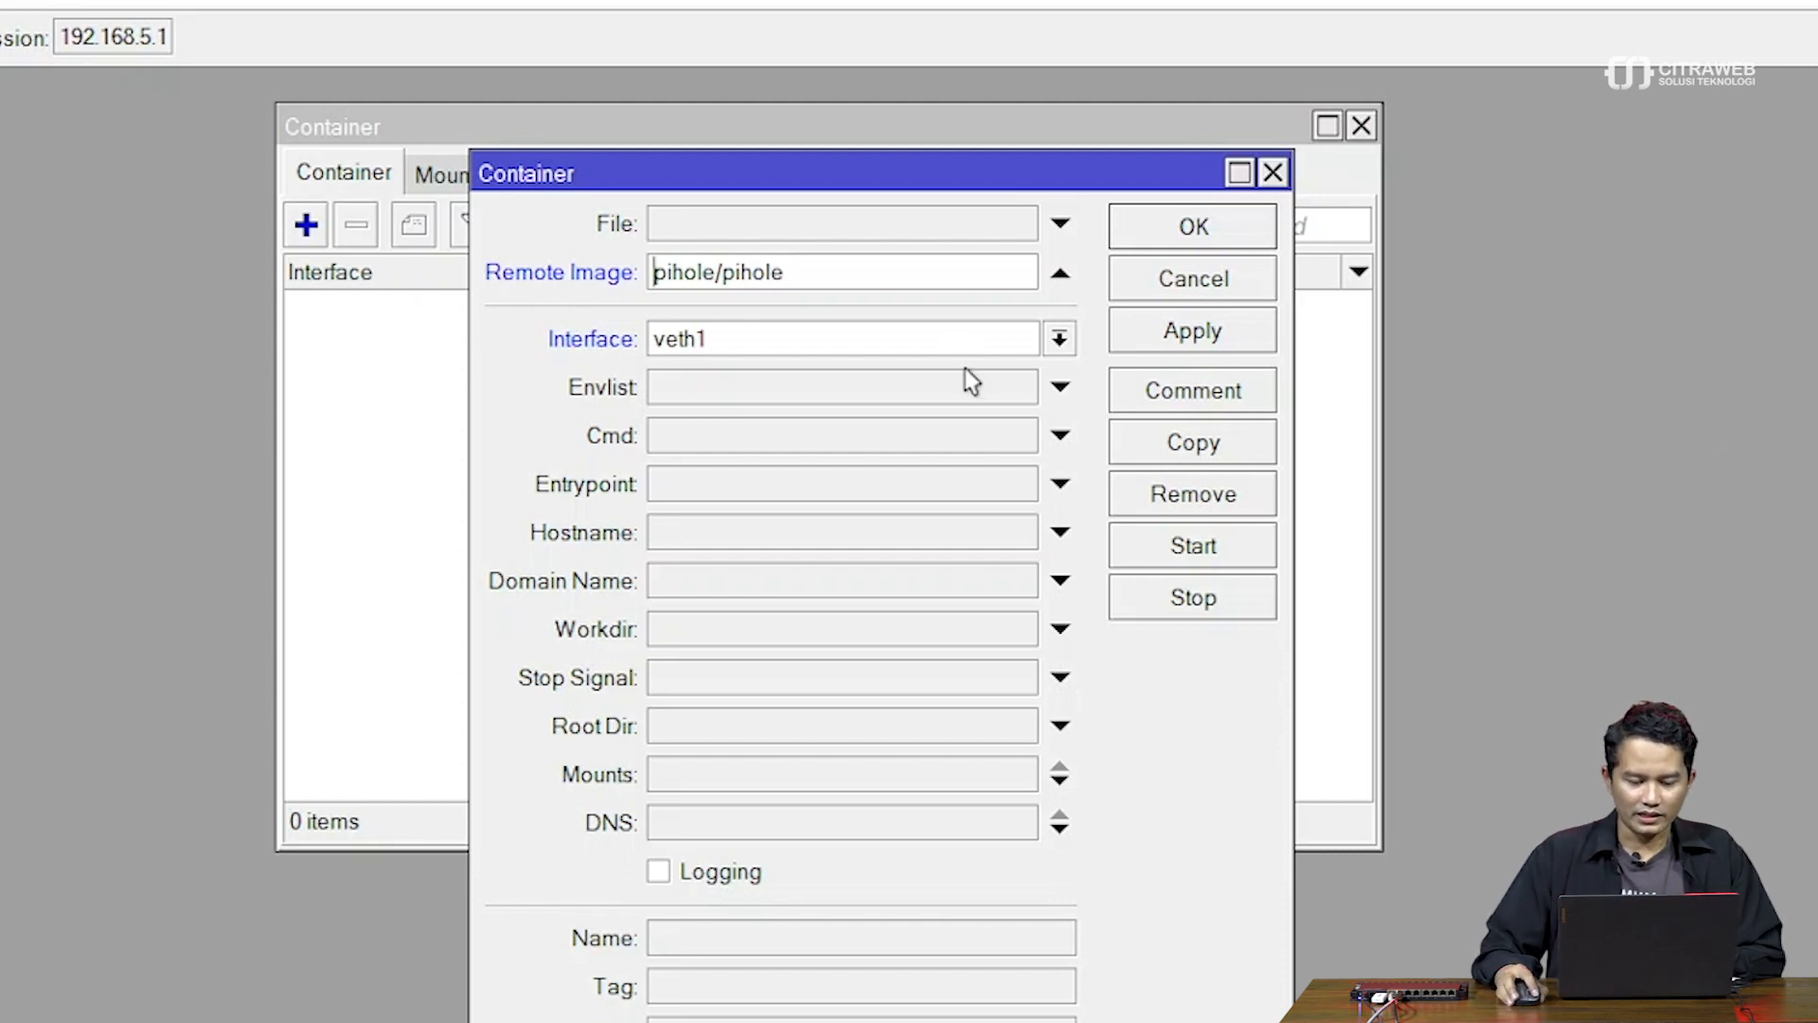
Choose veth1 as the container's interface and bring up the environment variables list
{"action": "left_click", "coordinate": [1058, 341]}
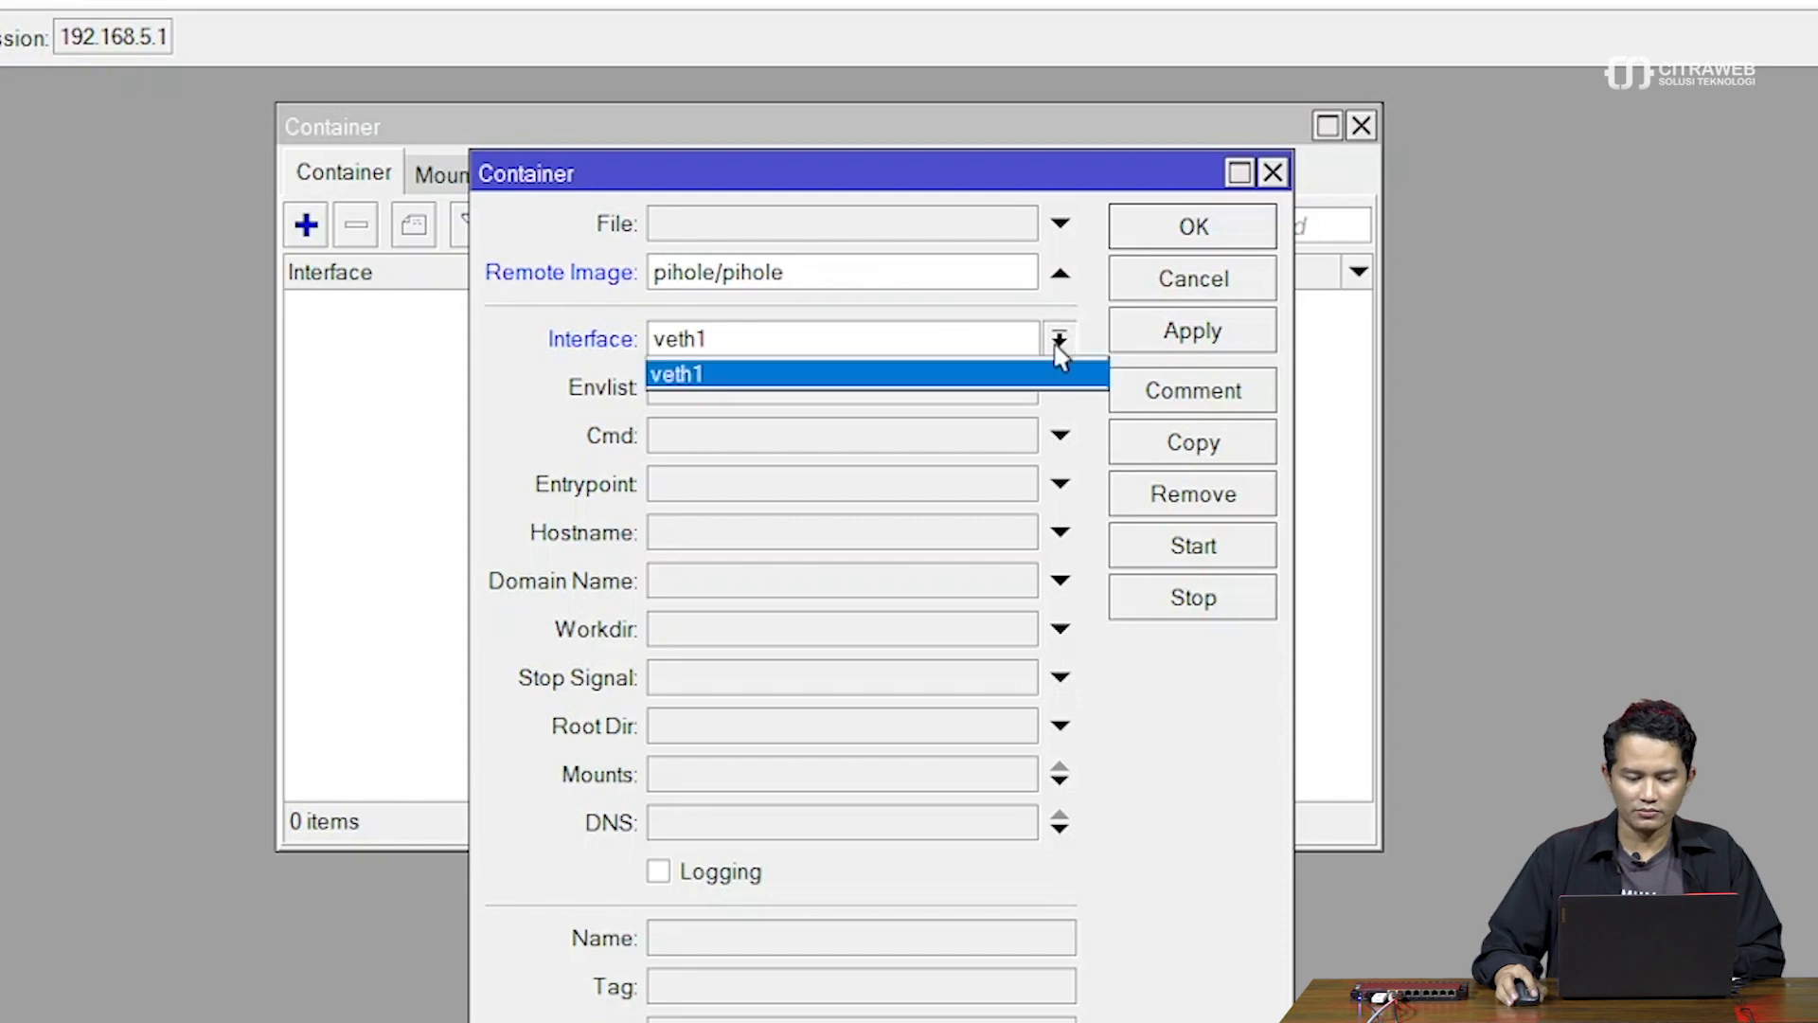
{"action": "left_click", "coordinate": [1023, 375]}
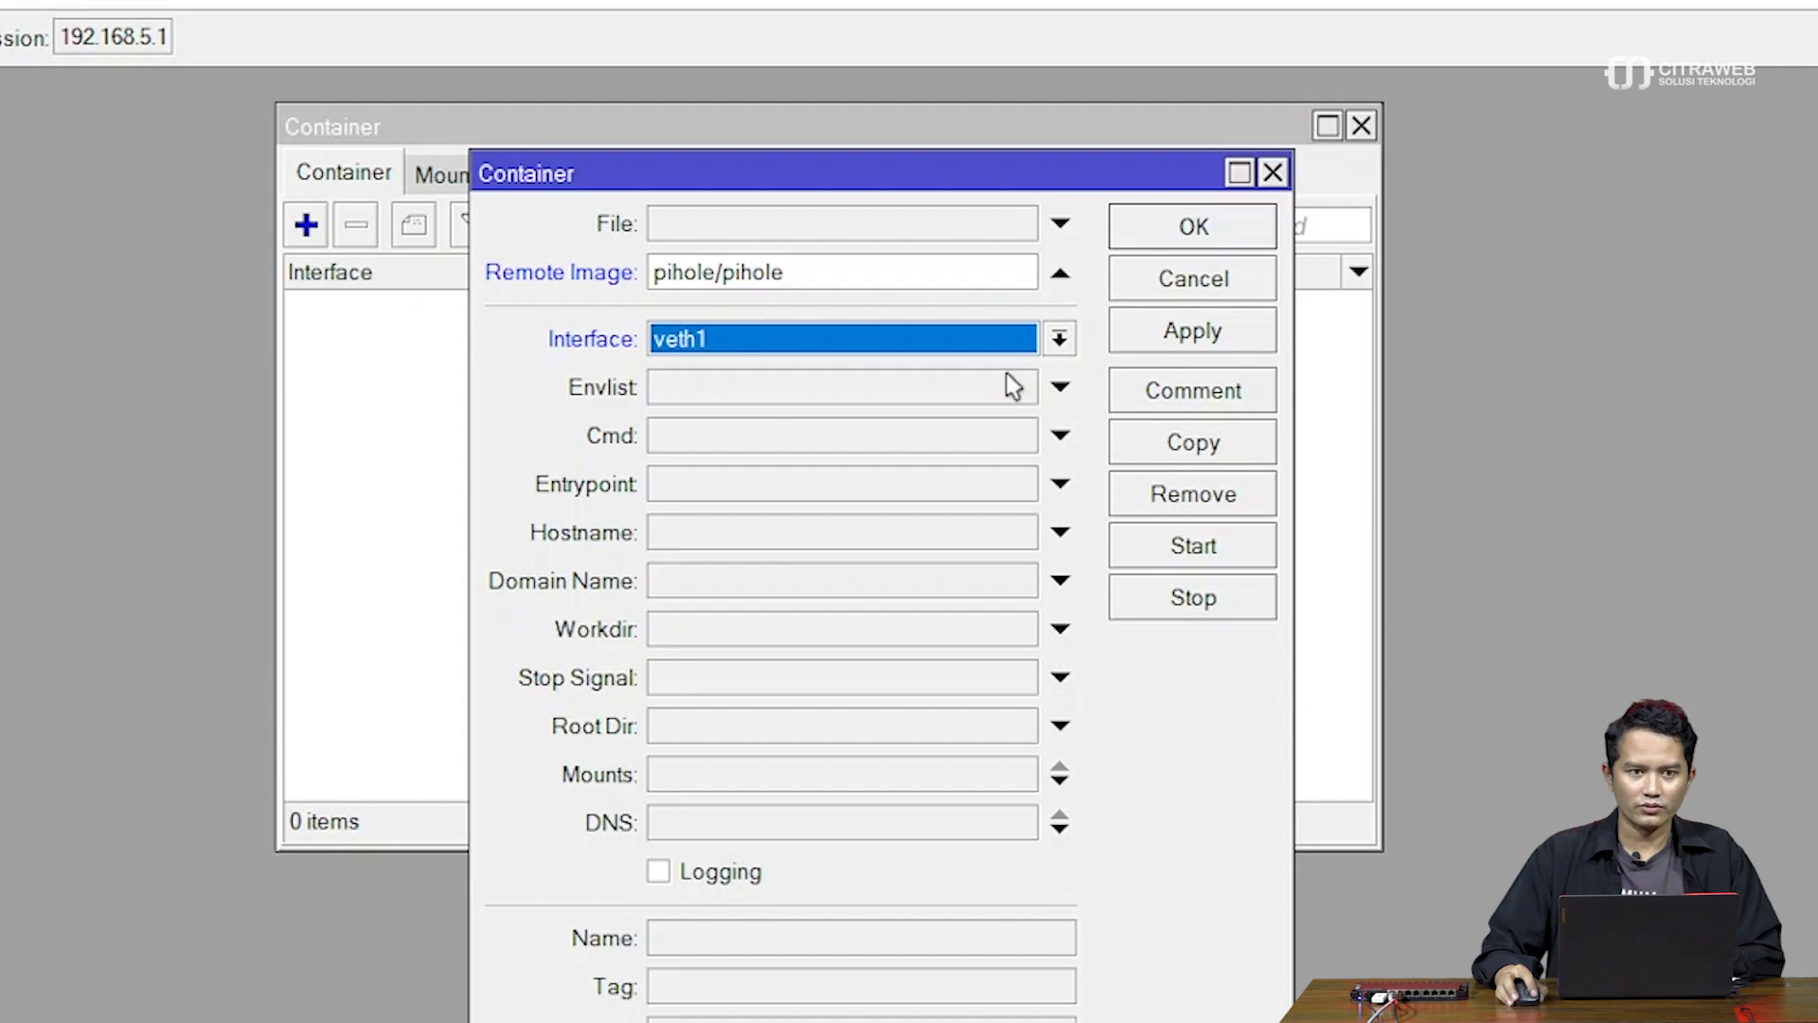
{"action": "left_click", "coordinate": [1013, 387]}
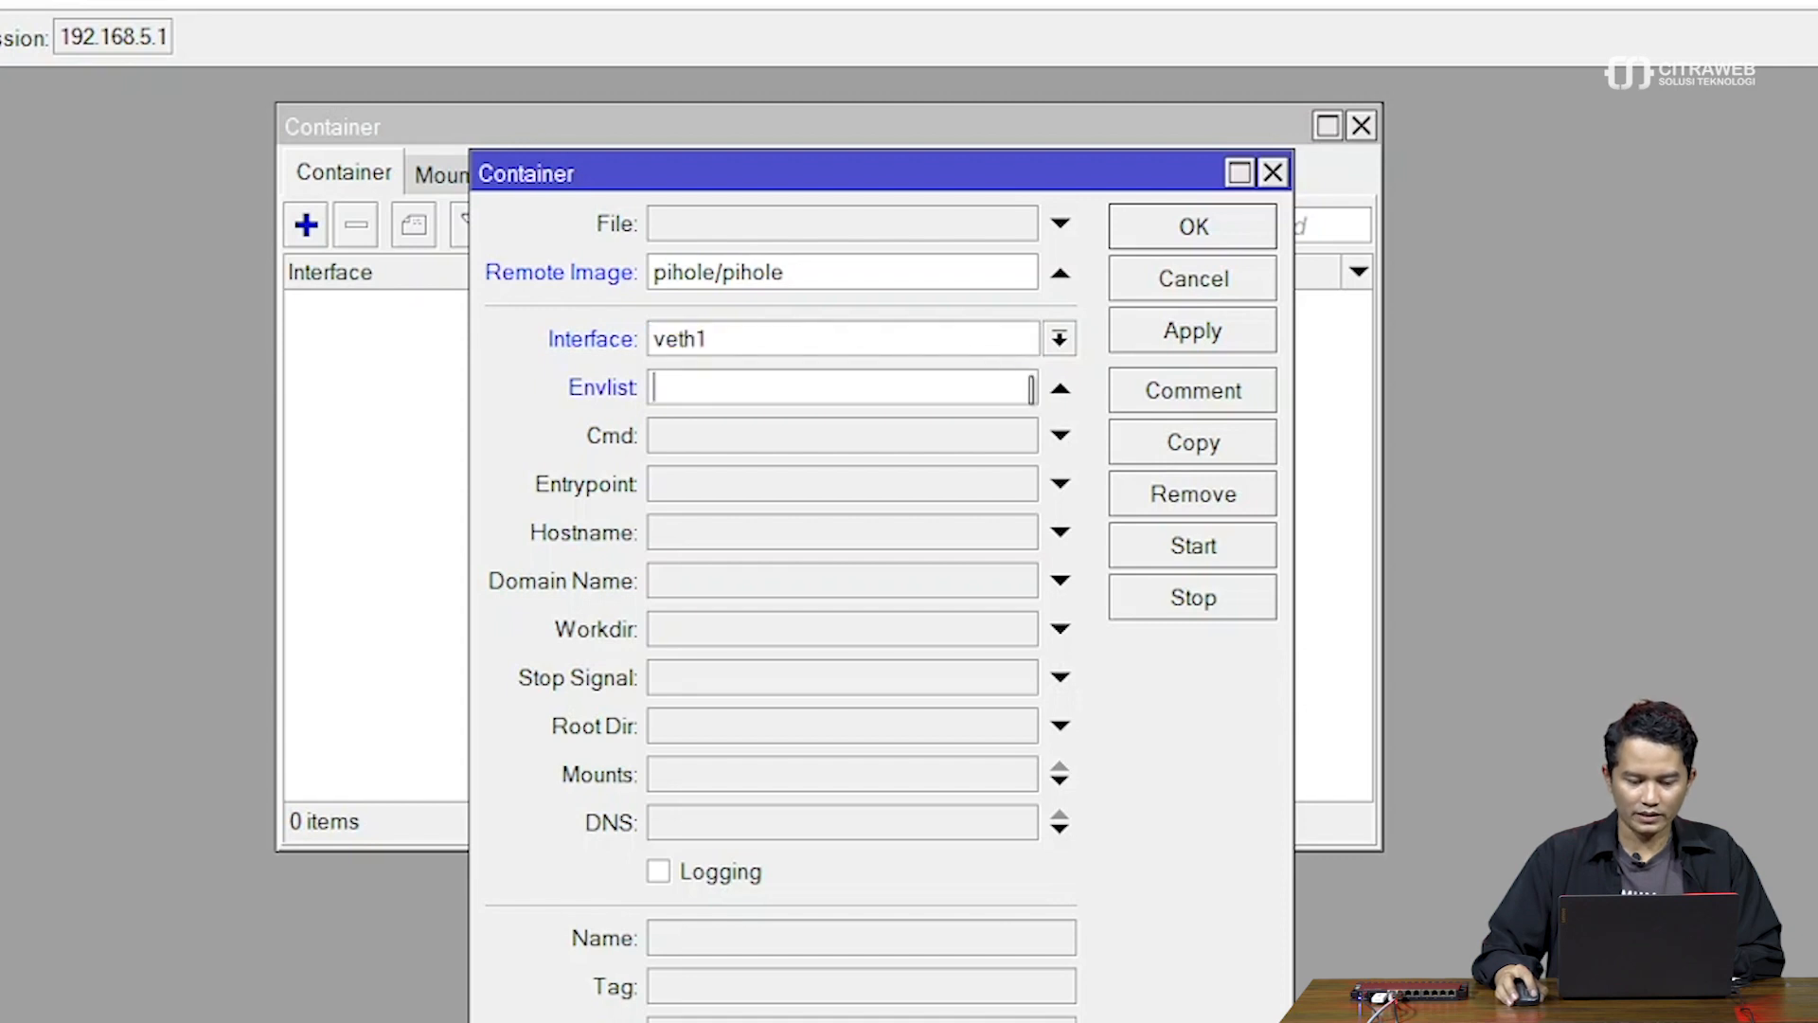
{"action": "left_click_drag", "start_coordinate": [868, 187], "coordinate": [1067, 135]}
{"action": "left_click", "coordinate": [552, 178]}
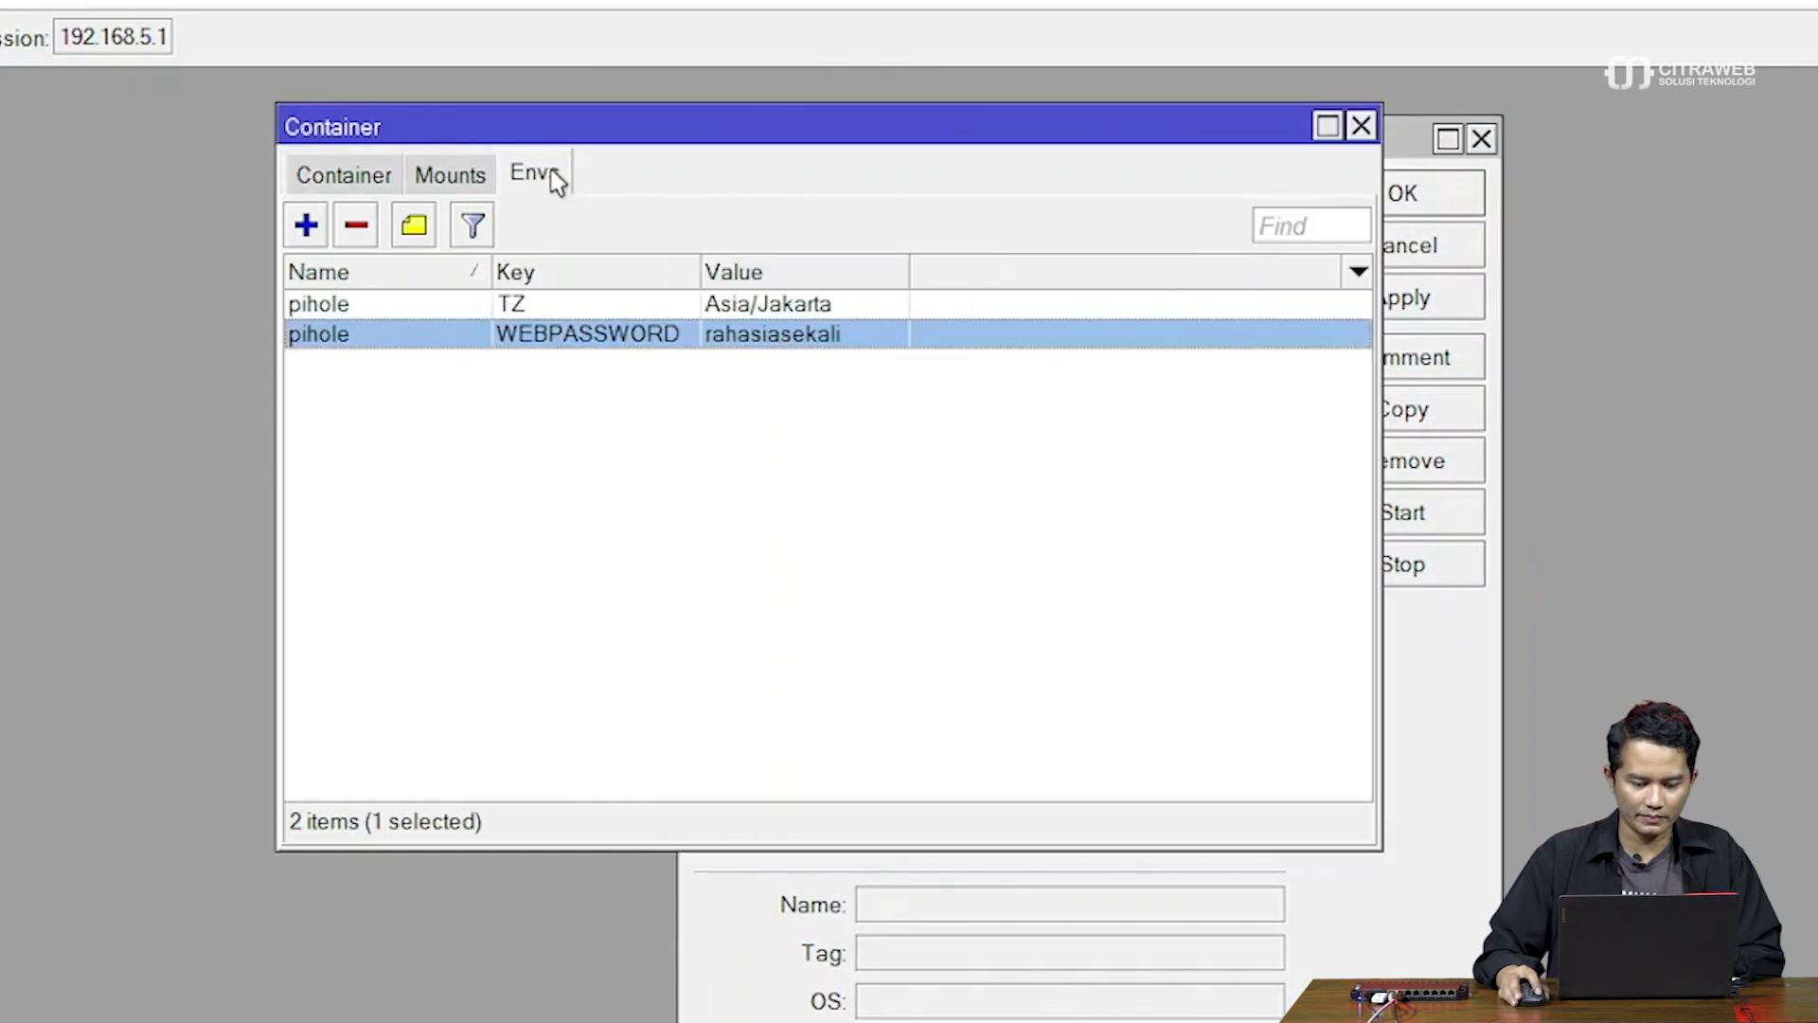
Set the new container's Envlist to pihole
{"action": "left_click_drag", "start_coordinate": [597, 140], "coordinate": [345, 129]}
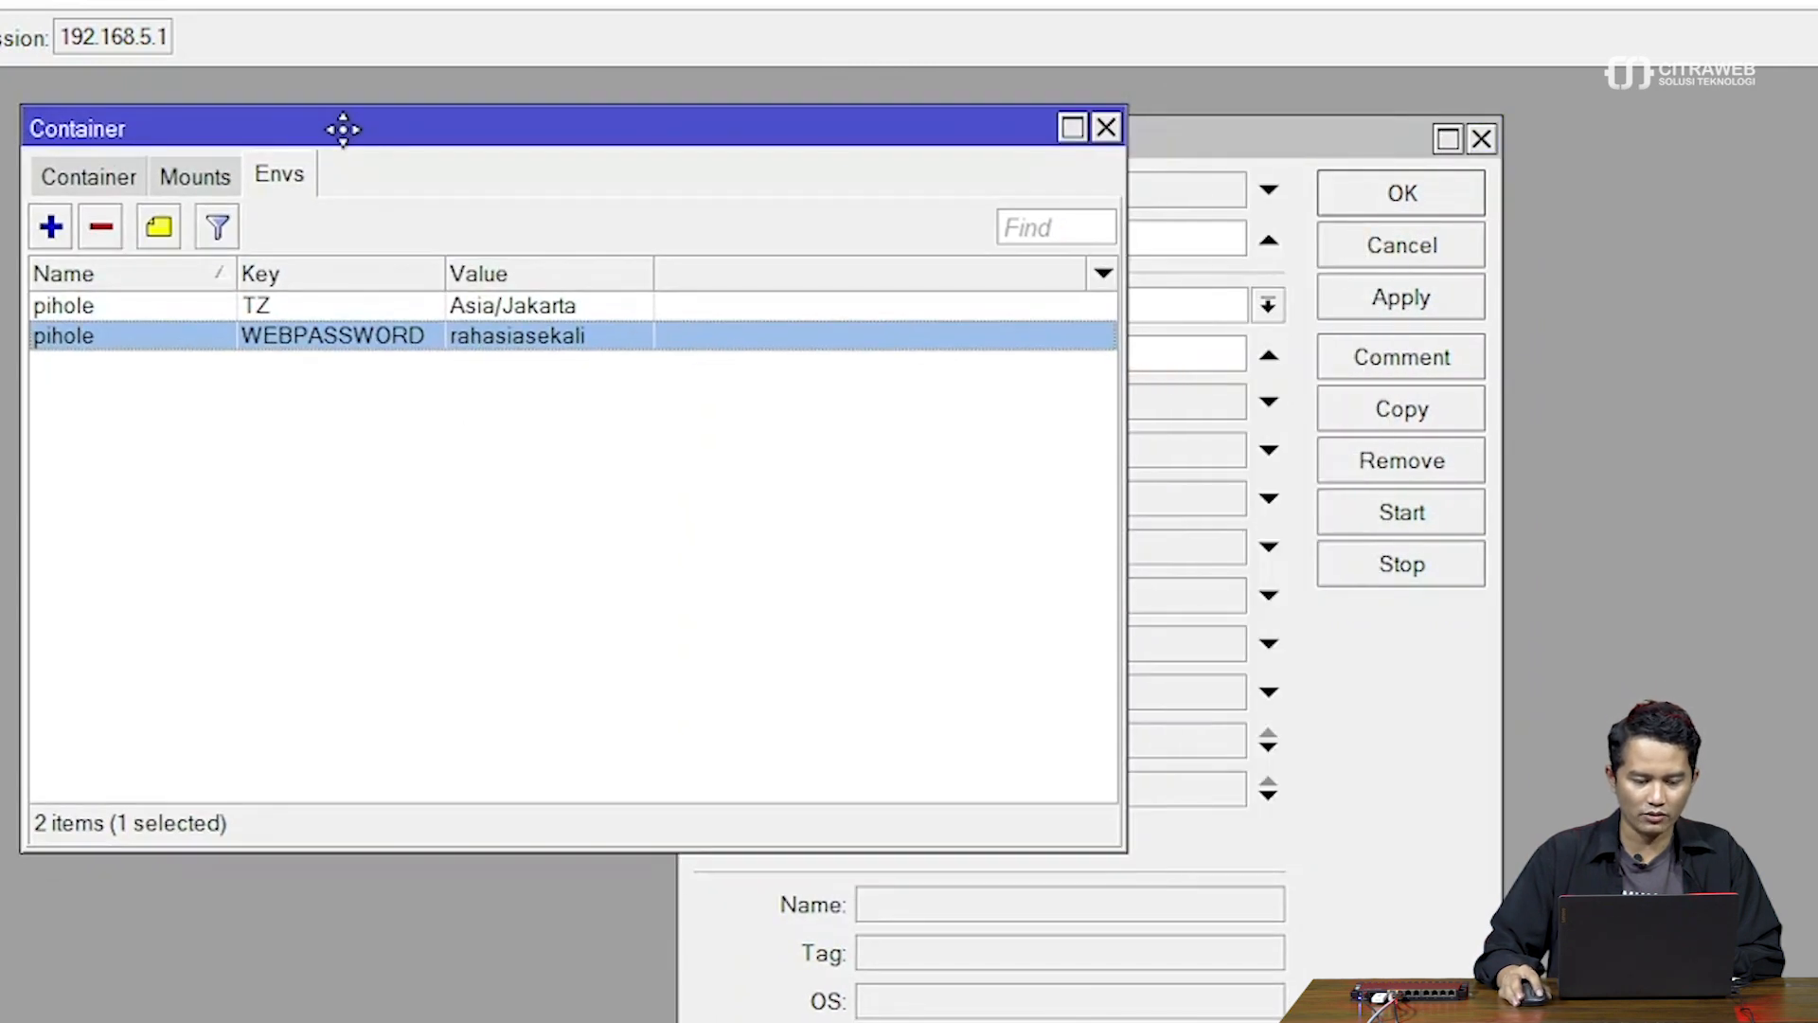
{"action": "left_click", "coordinate": [1229, 149]}
{"action": "left_click", "coordinate": [1050, 350]}
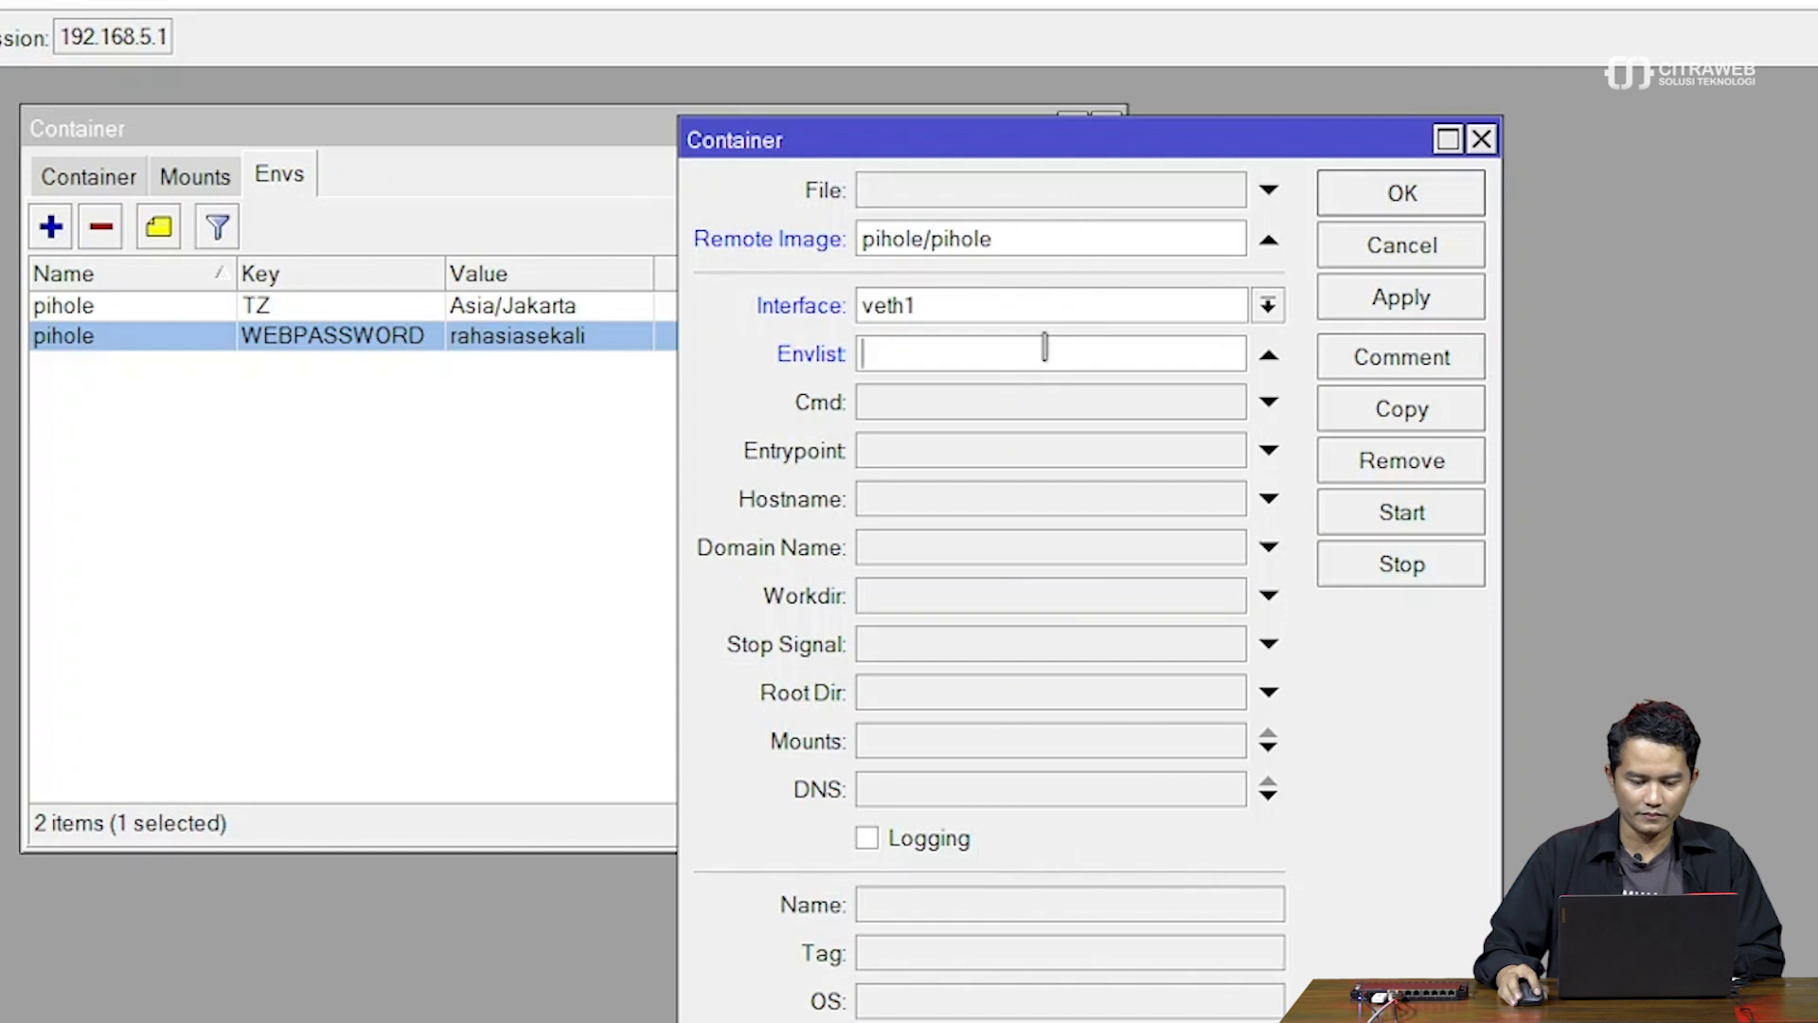
{"action": "type", "text": "pihole"}
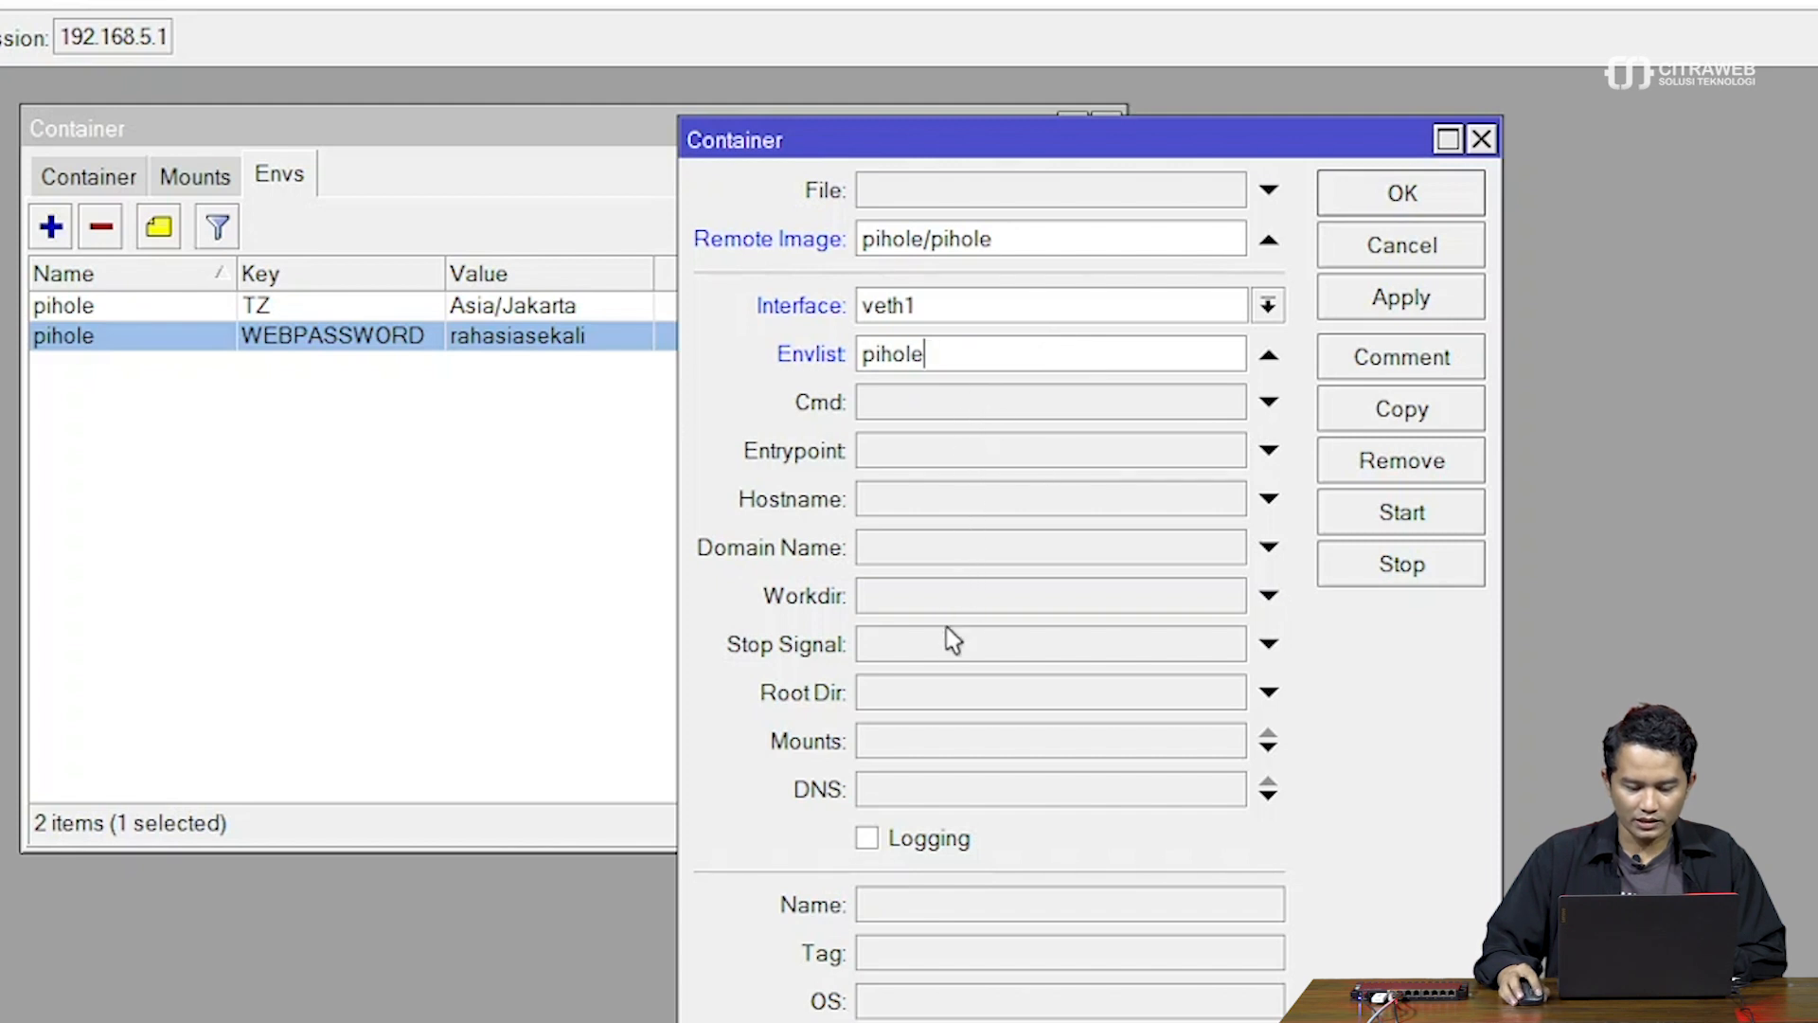
Type the Root Dir as disk1/pihole, correcting the typos along the way
{"action": "left_click", "coordinate": [953, 694]}
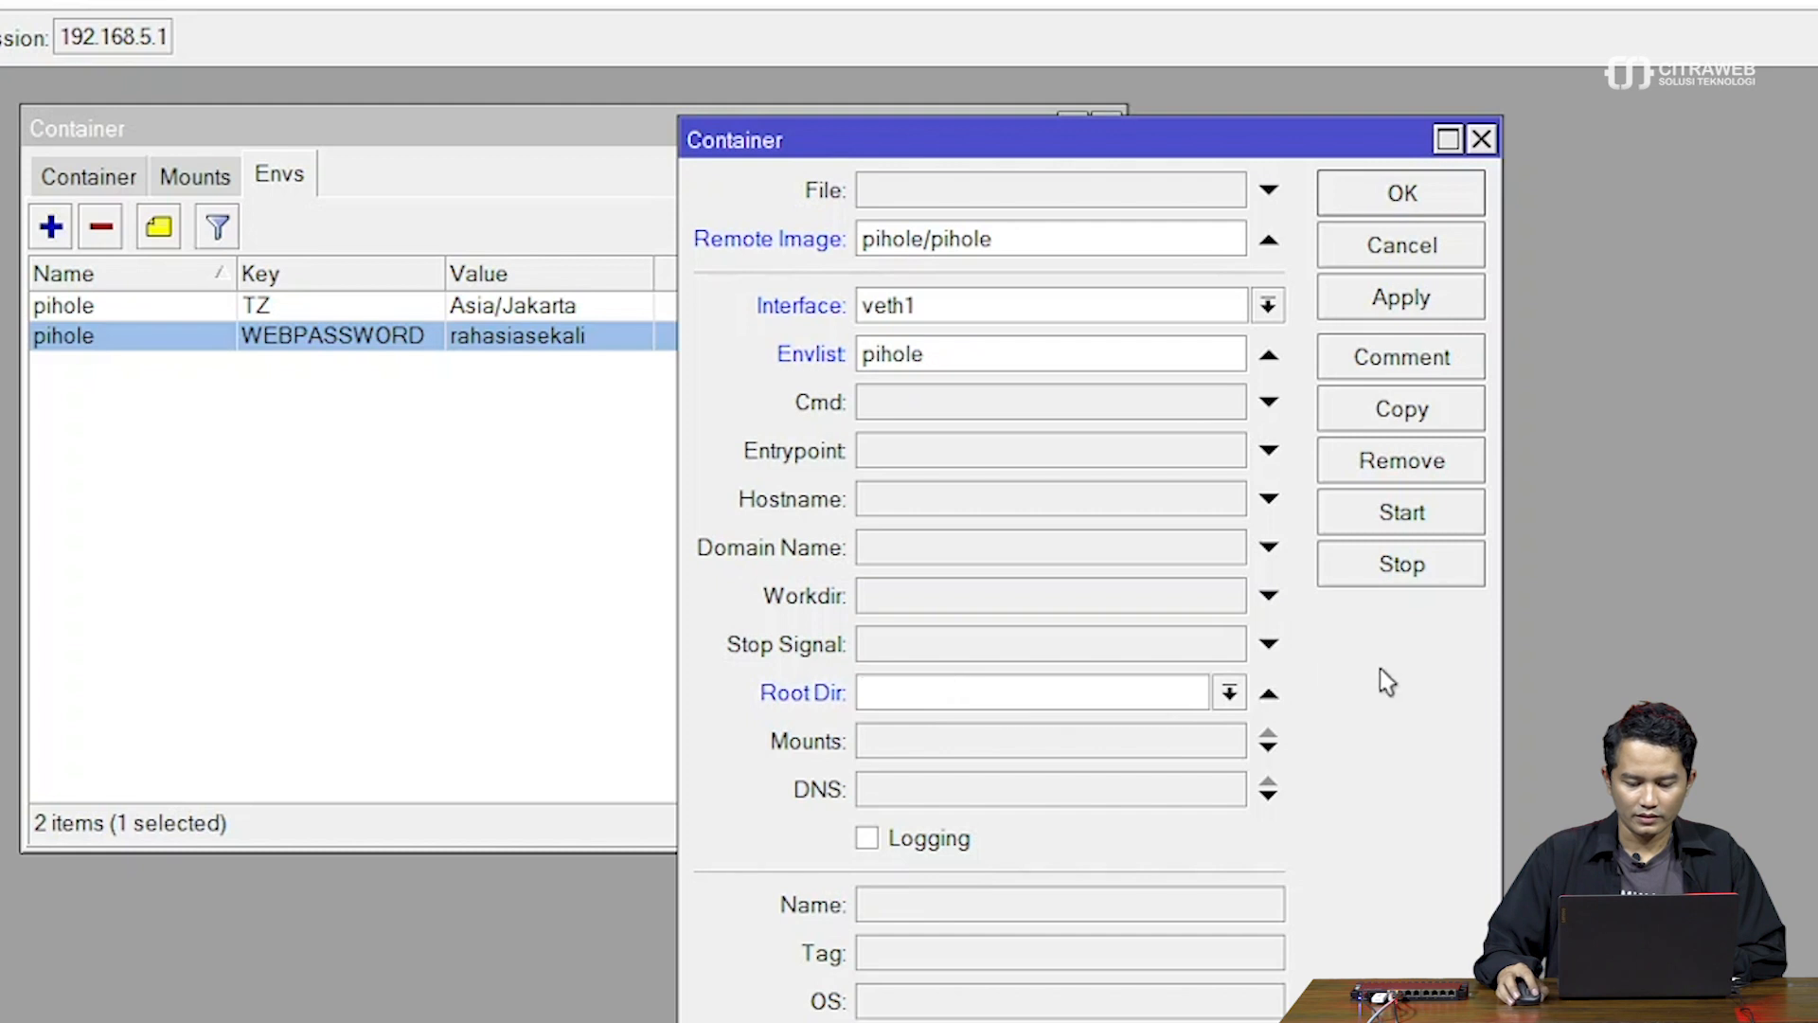
{"action": "left_click", "coordinate": [1229, 694]}
{"action": "left_click", "coordinate": [1133, 684]}
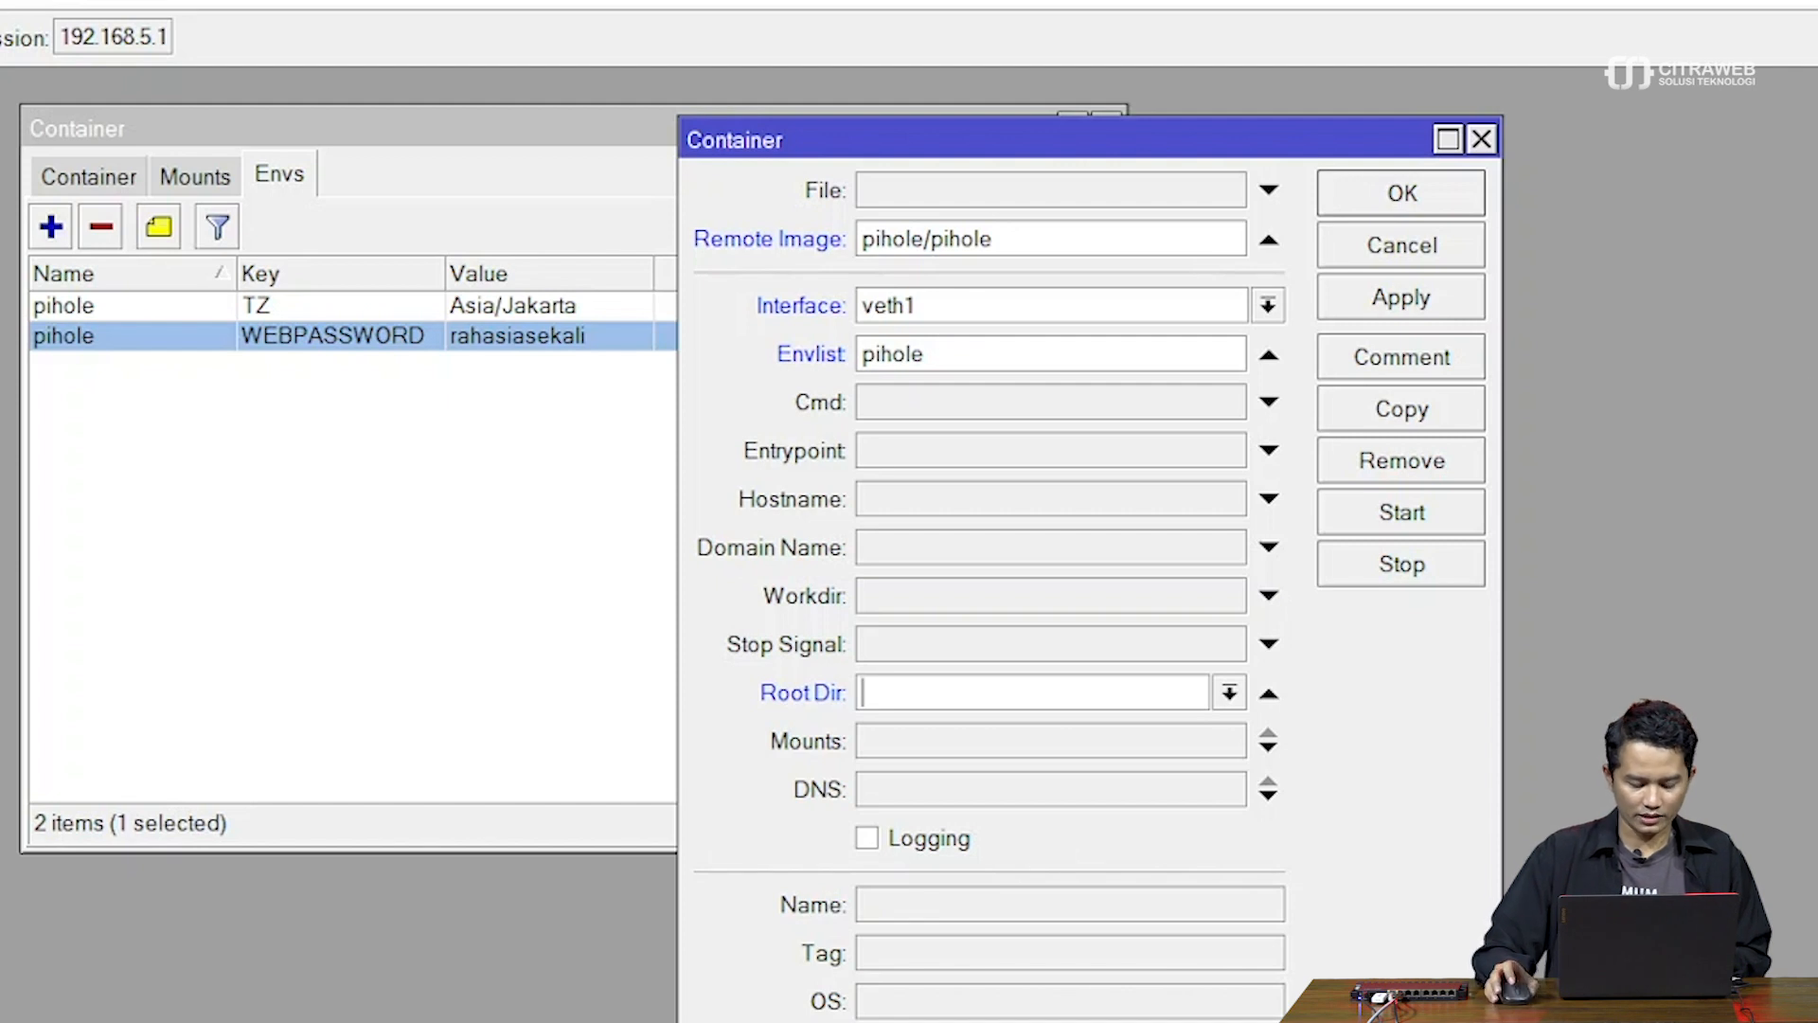
{"action": "type", "text": "/"}
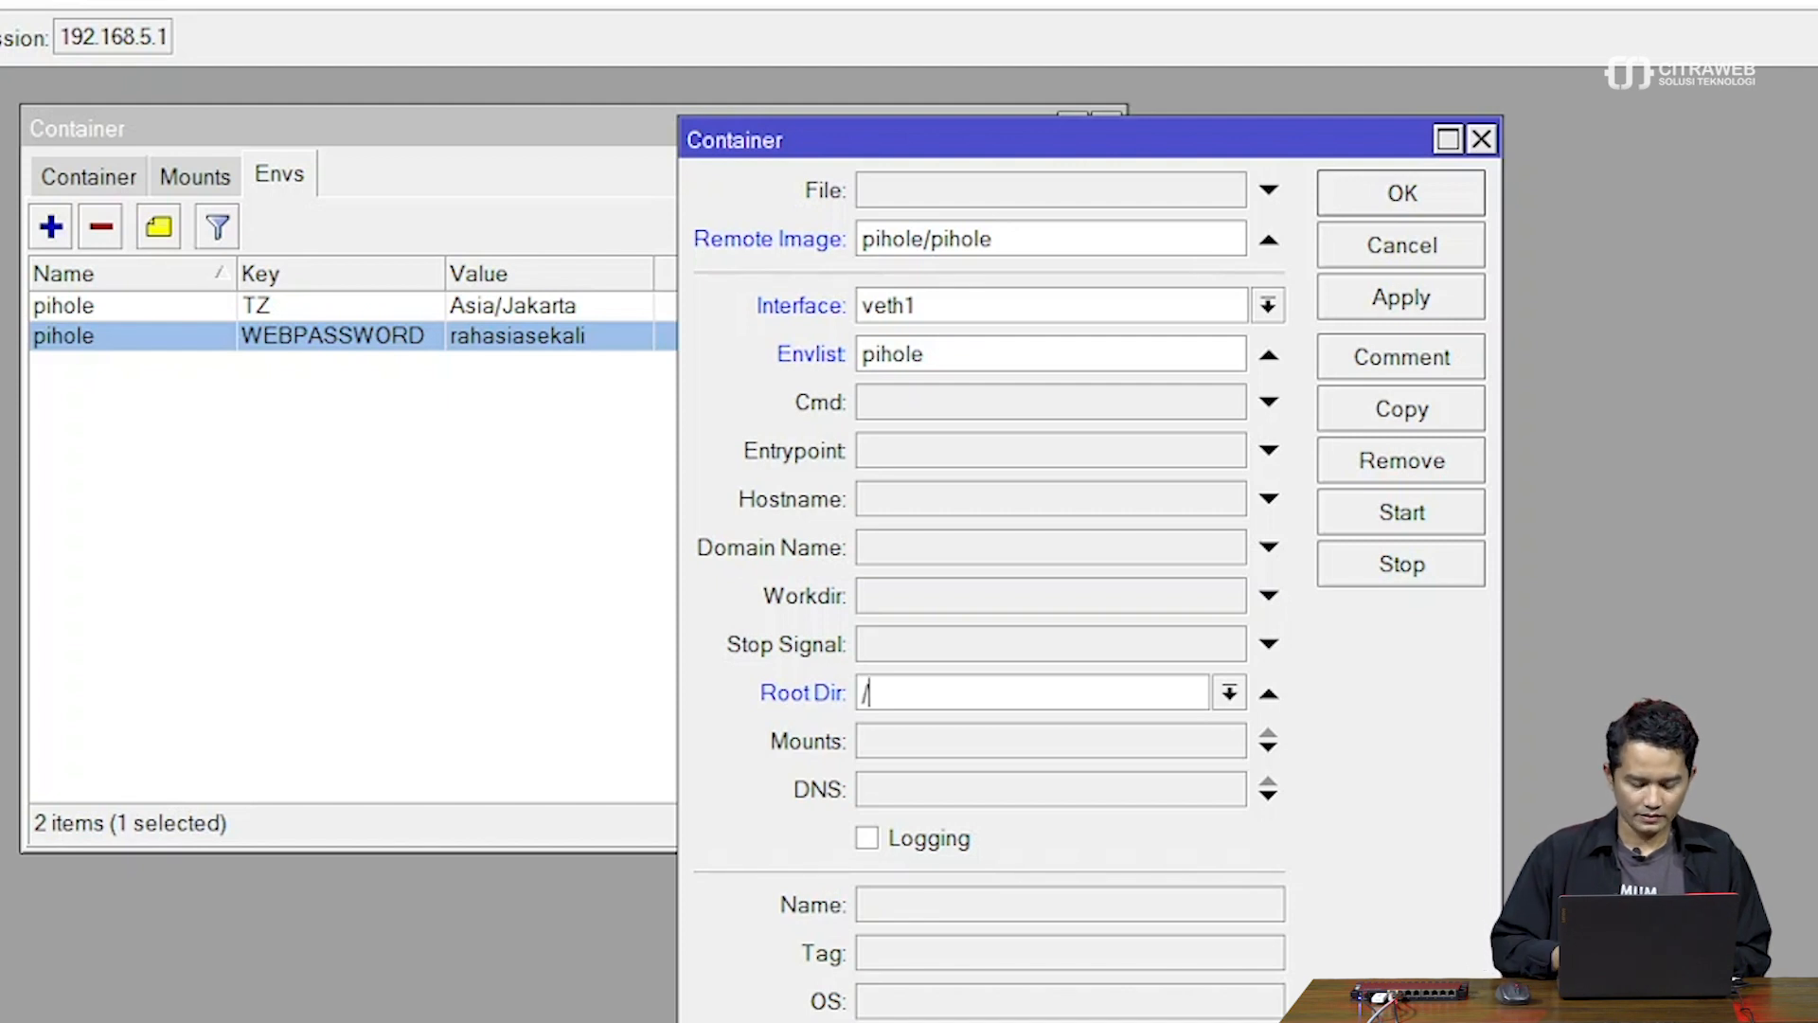
{"action": "key", "text": "BackSpace"}
{"action": "type", "text": "diks1"}
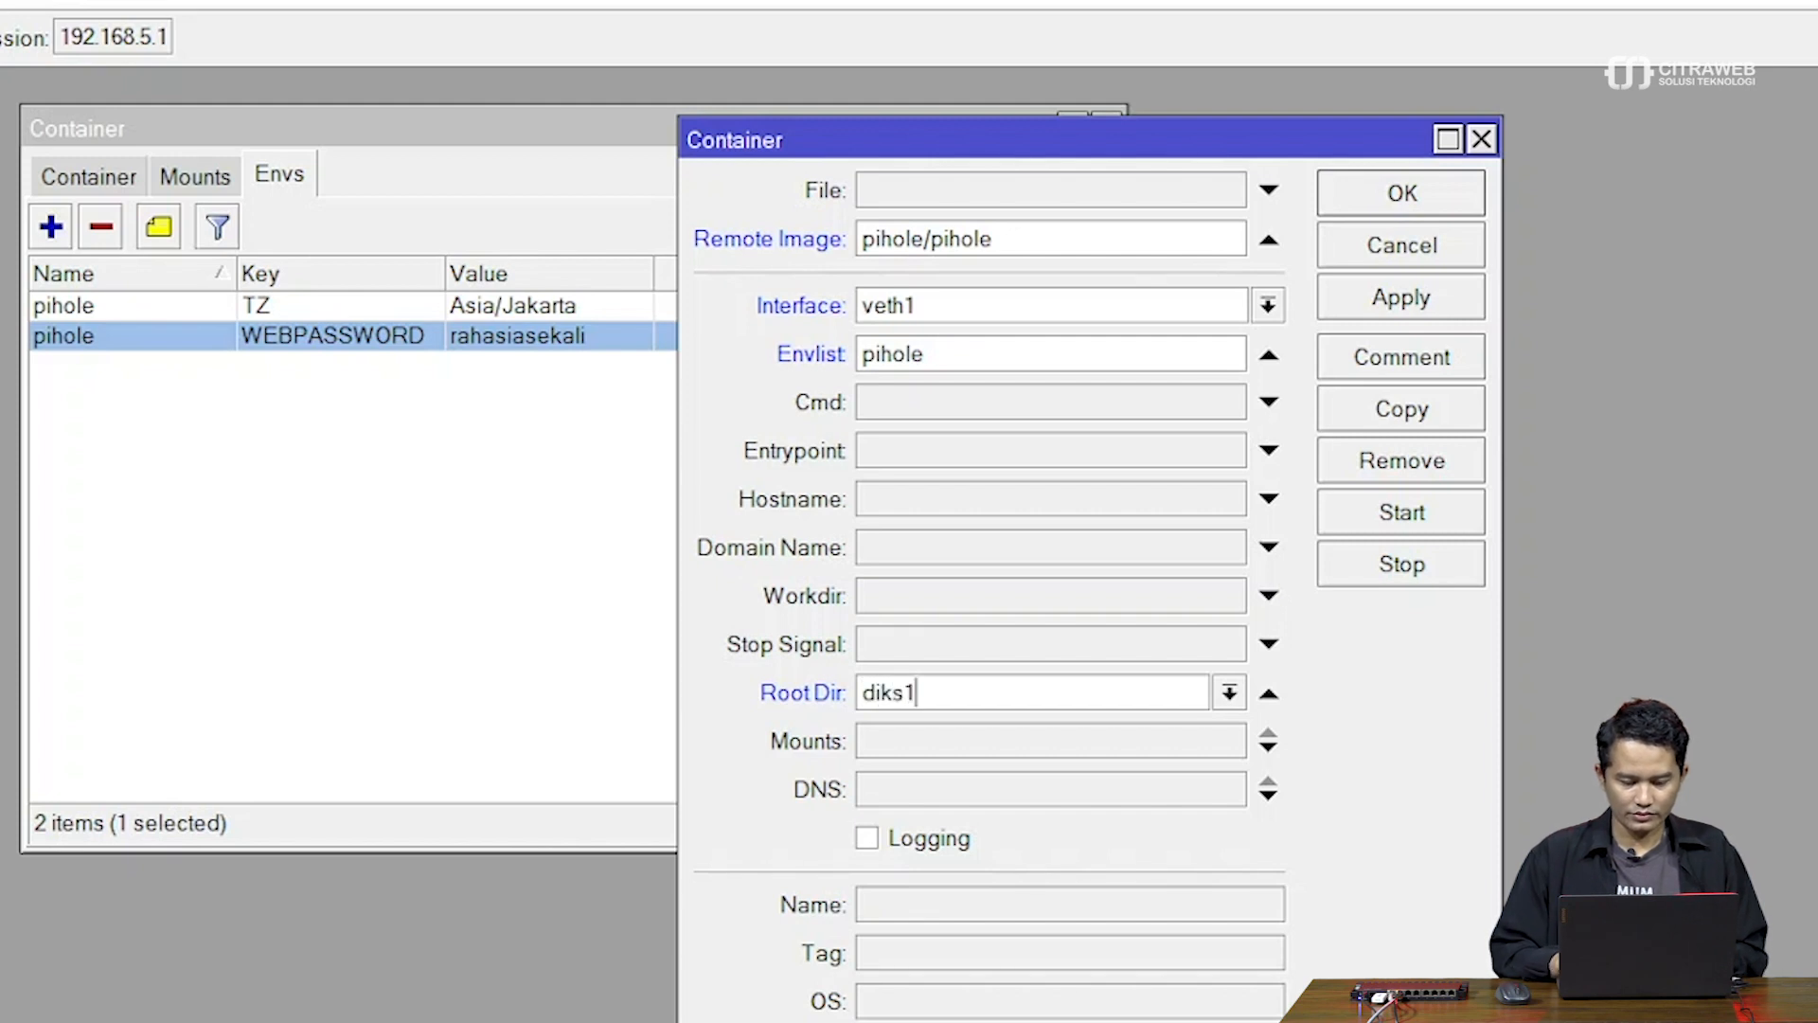
{"action": "key", "text": "BackSpace"}
{"action": "key", "text": "BackSpace"}
{"action": "key", "text": "BackSpace"}
{"action": "type", "text": "sk"}
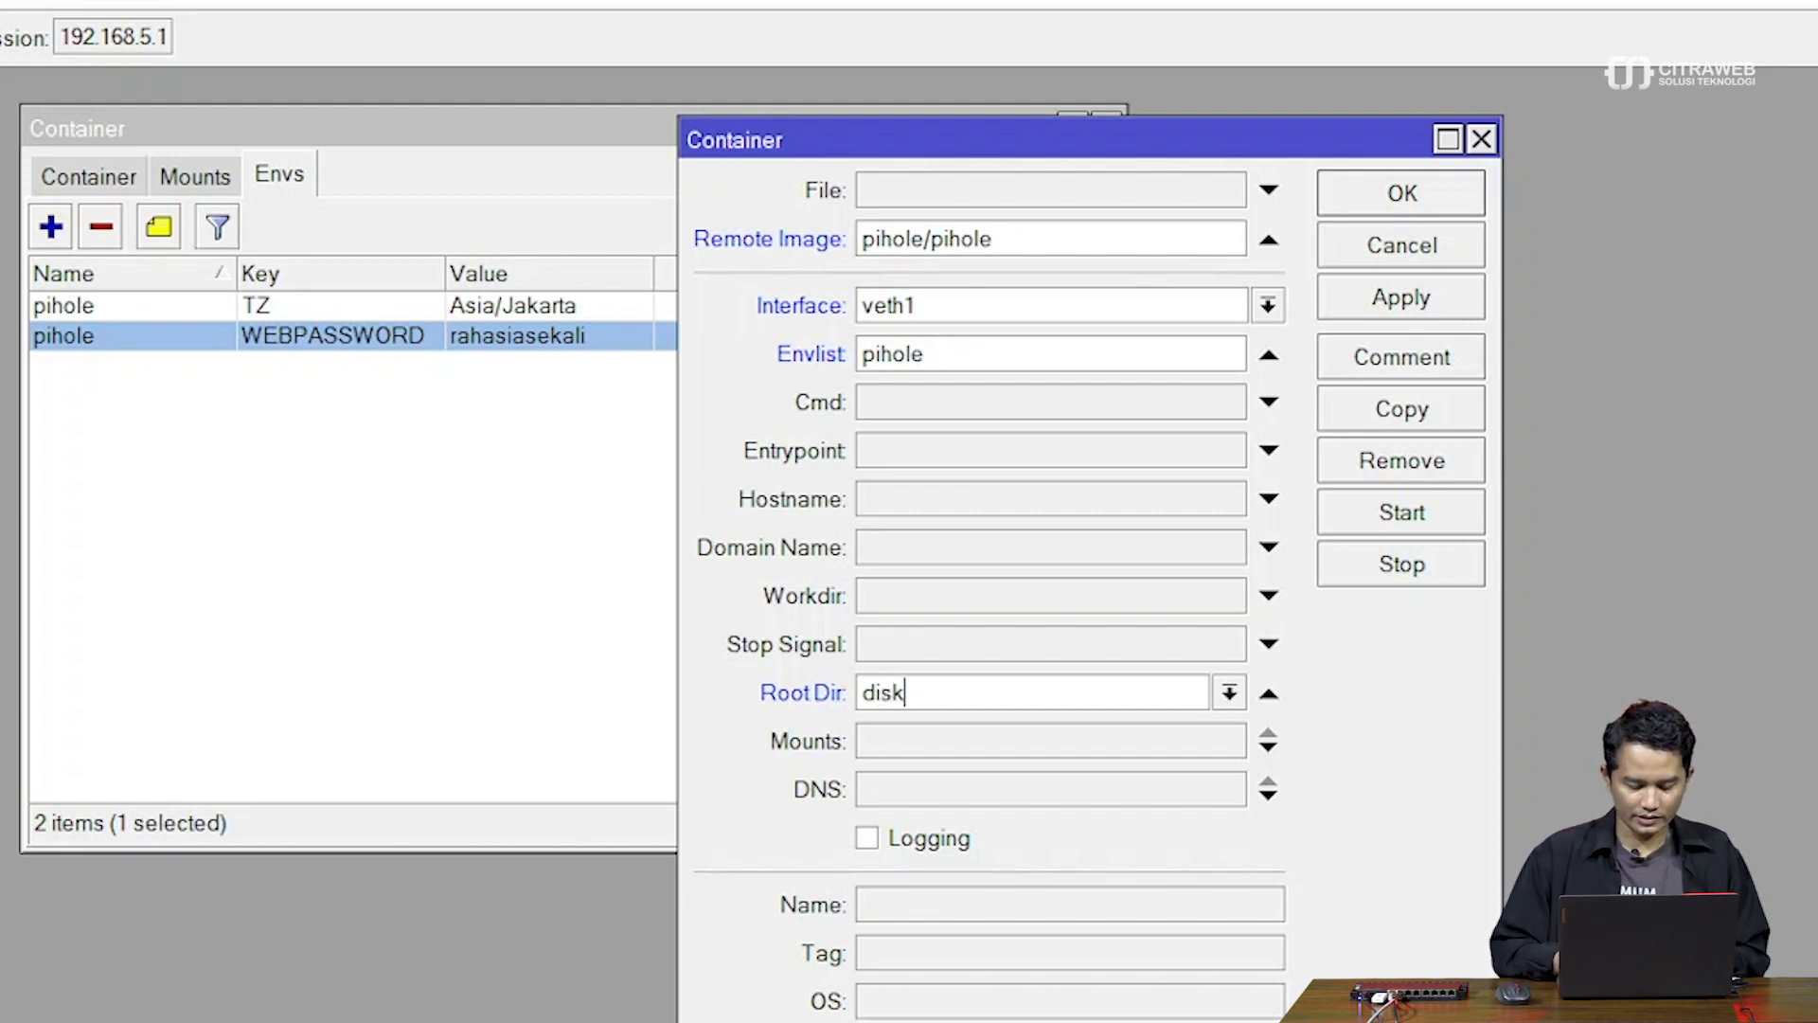
{"action": "type", "text": "1/pihole"}
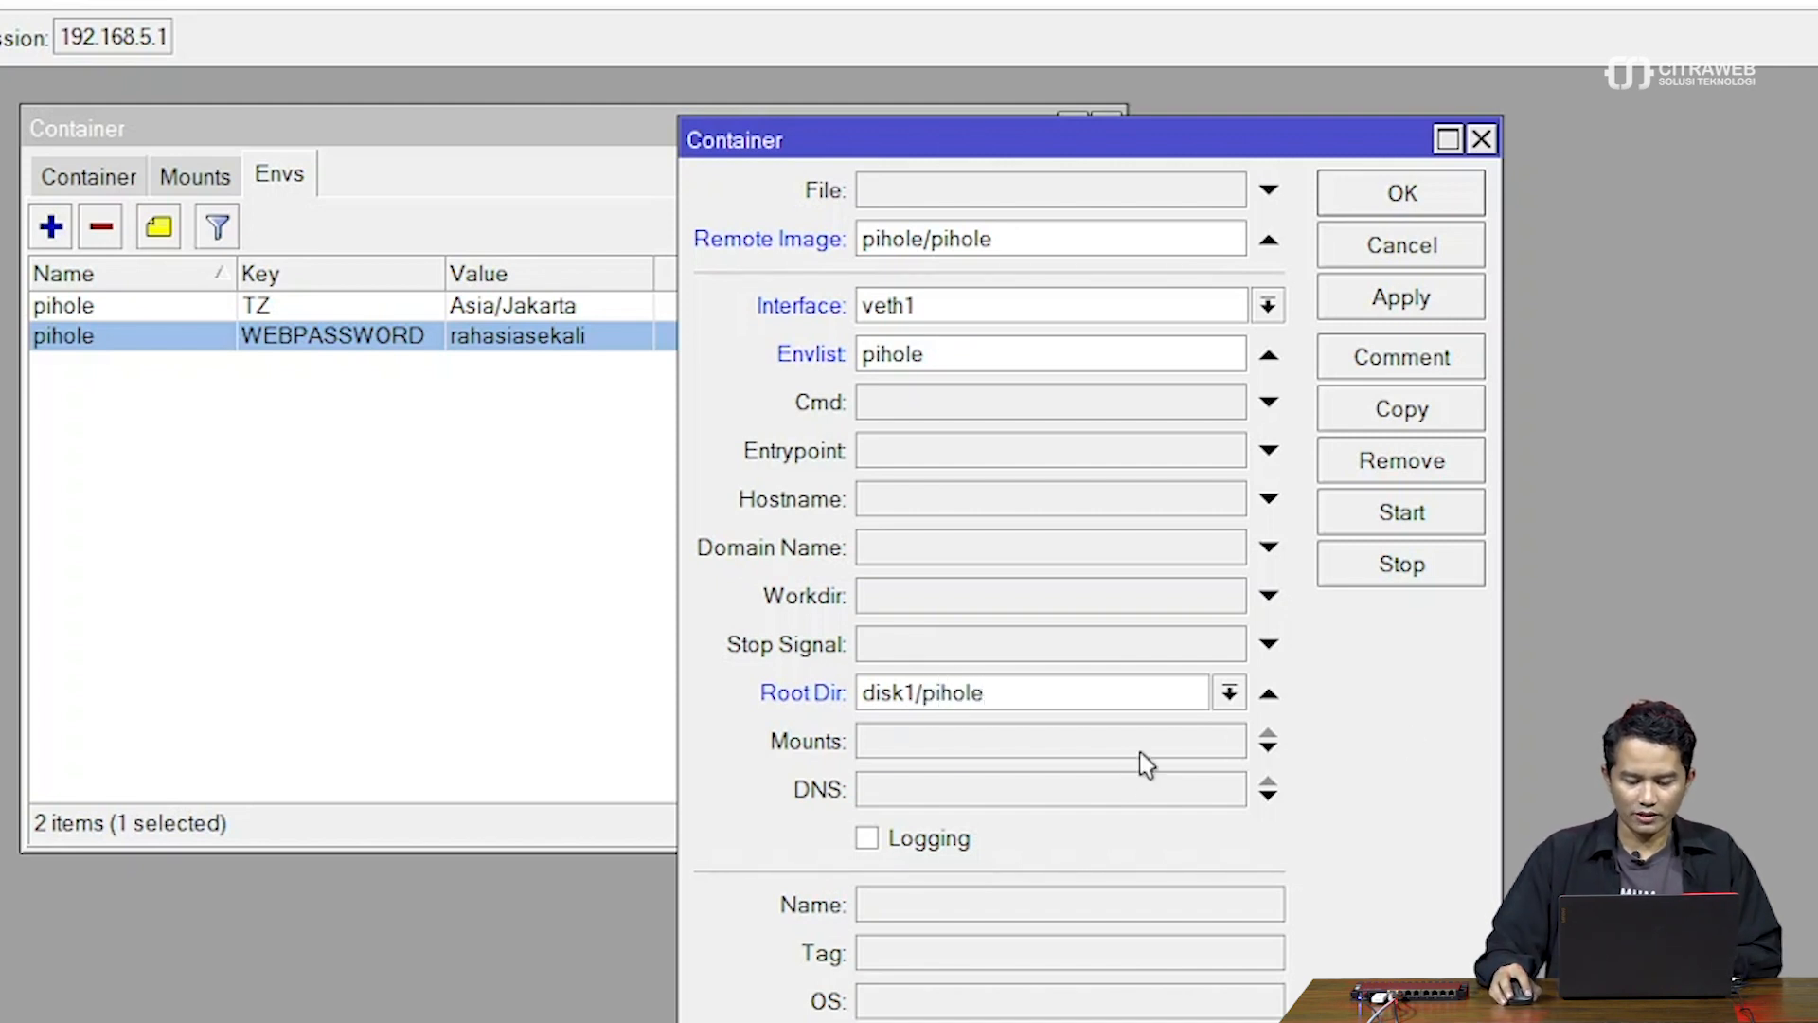
{"action": "left_click", "coordinate": [1163, 752]}
Choose etc_pihole as the container's first mount and check the defined mounts list
{"action": "left_click", "coordinate": [1228, 744]}
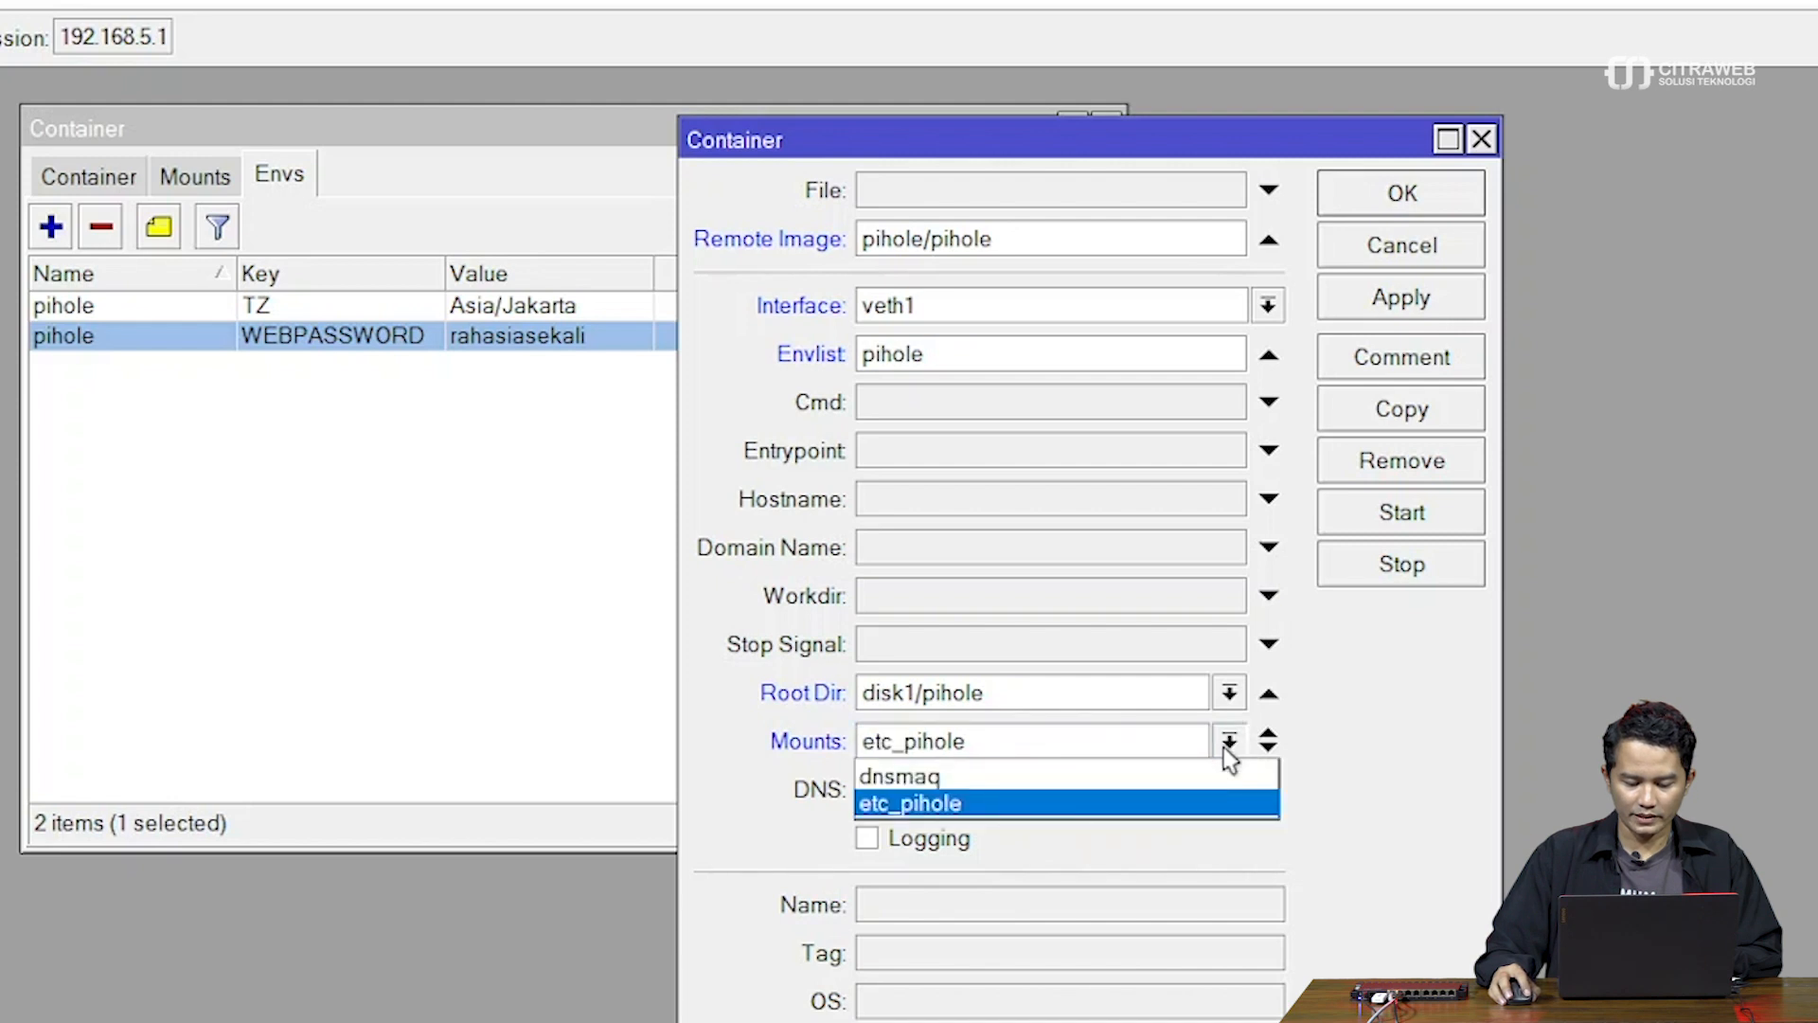
{"action": "left_click", "coordinate": [1114, 804]}
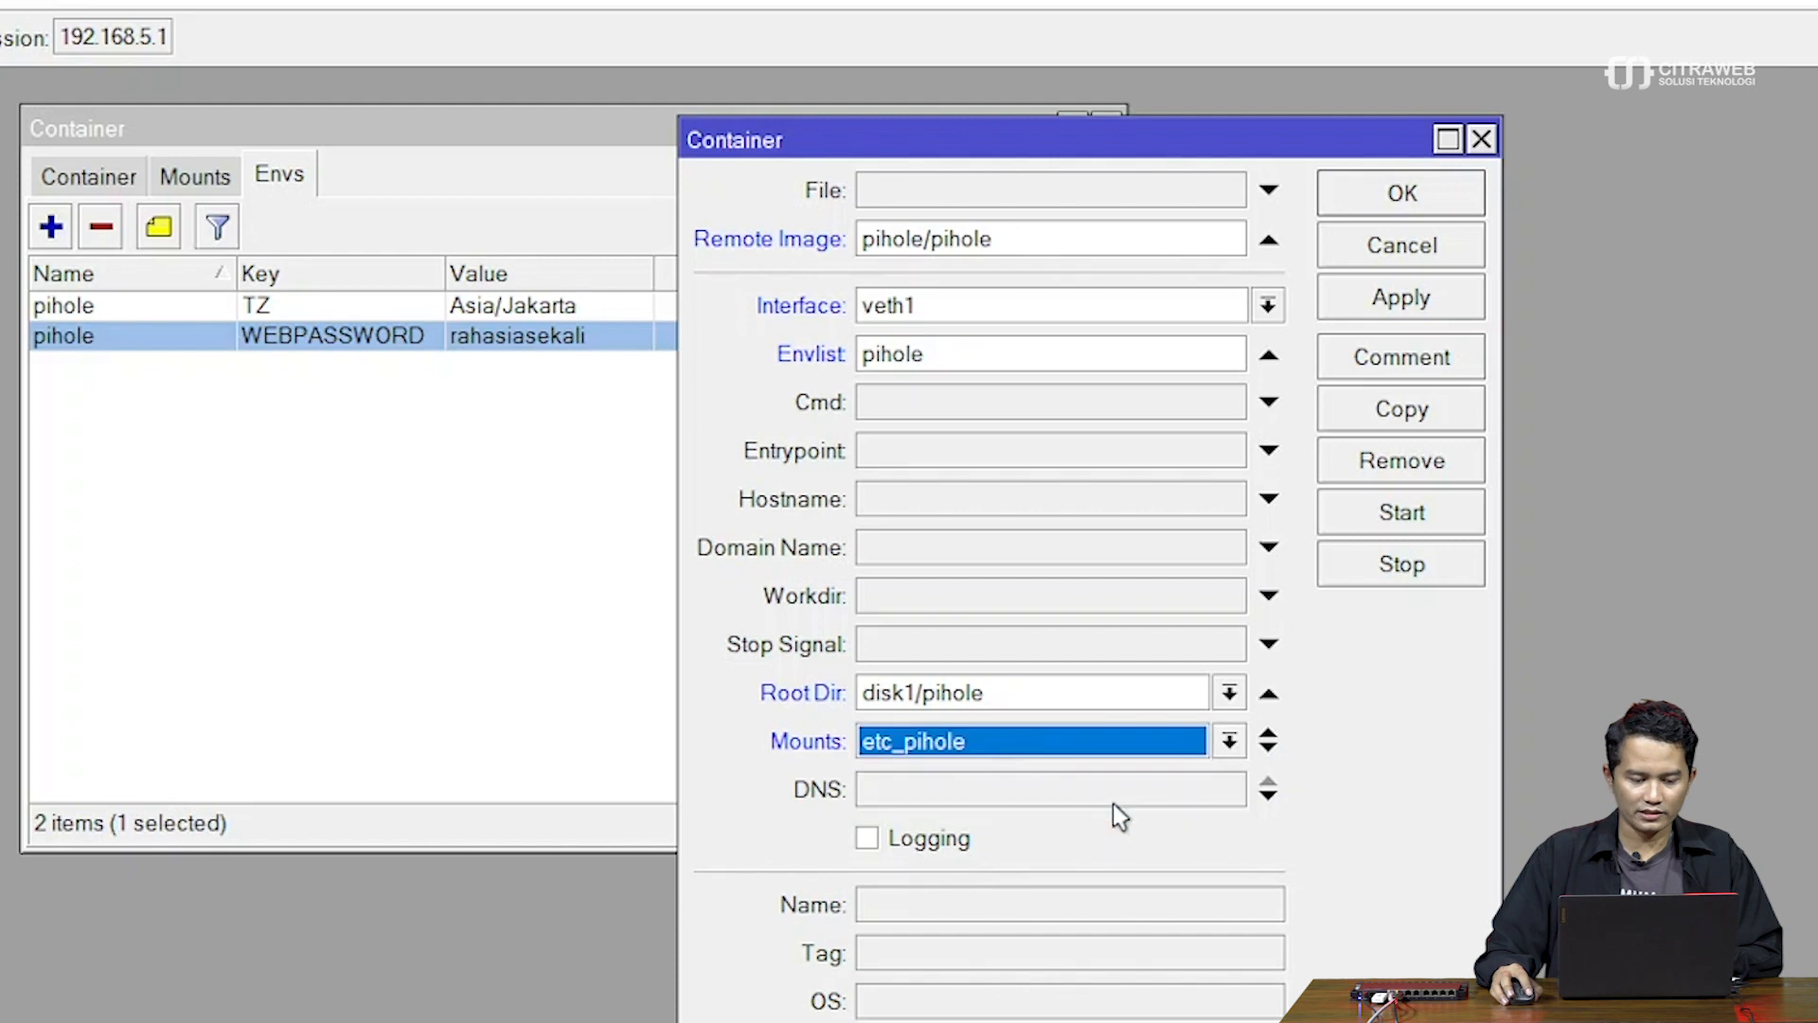
{"action": "left_click", "coordinate": [190, 181]}
{"action": "left_click", "coordinate": [190, 179]}
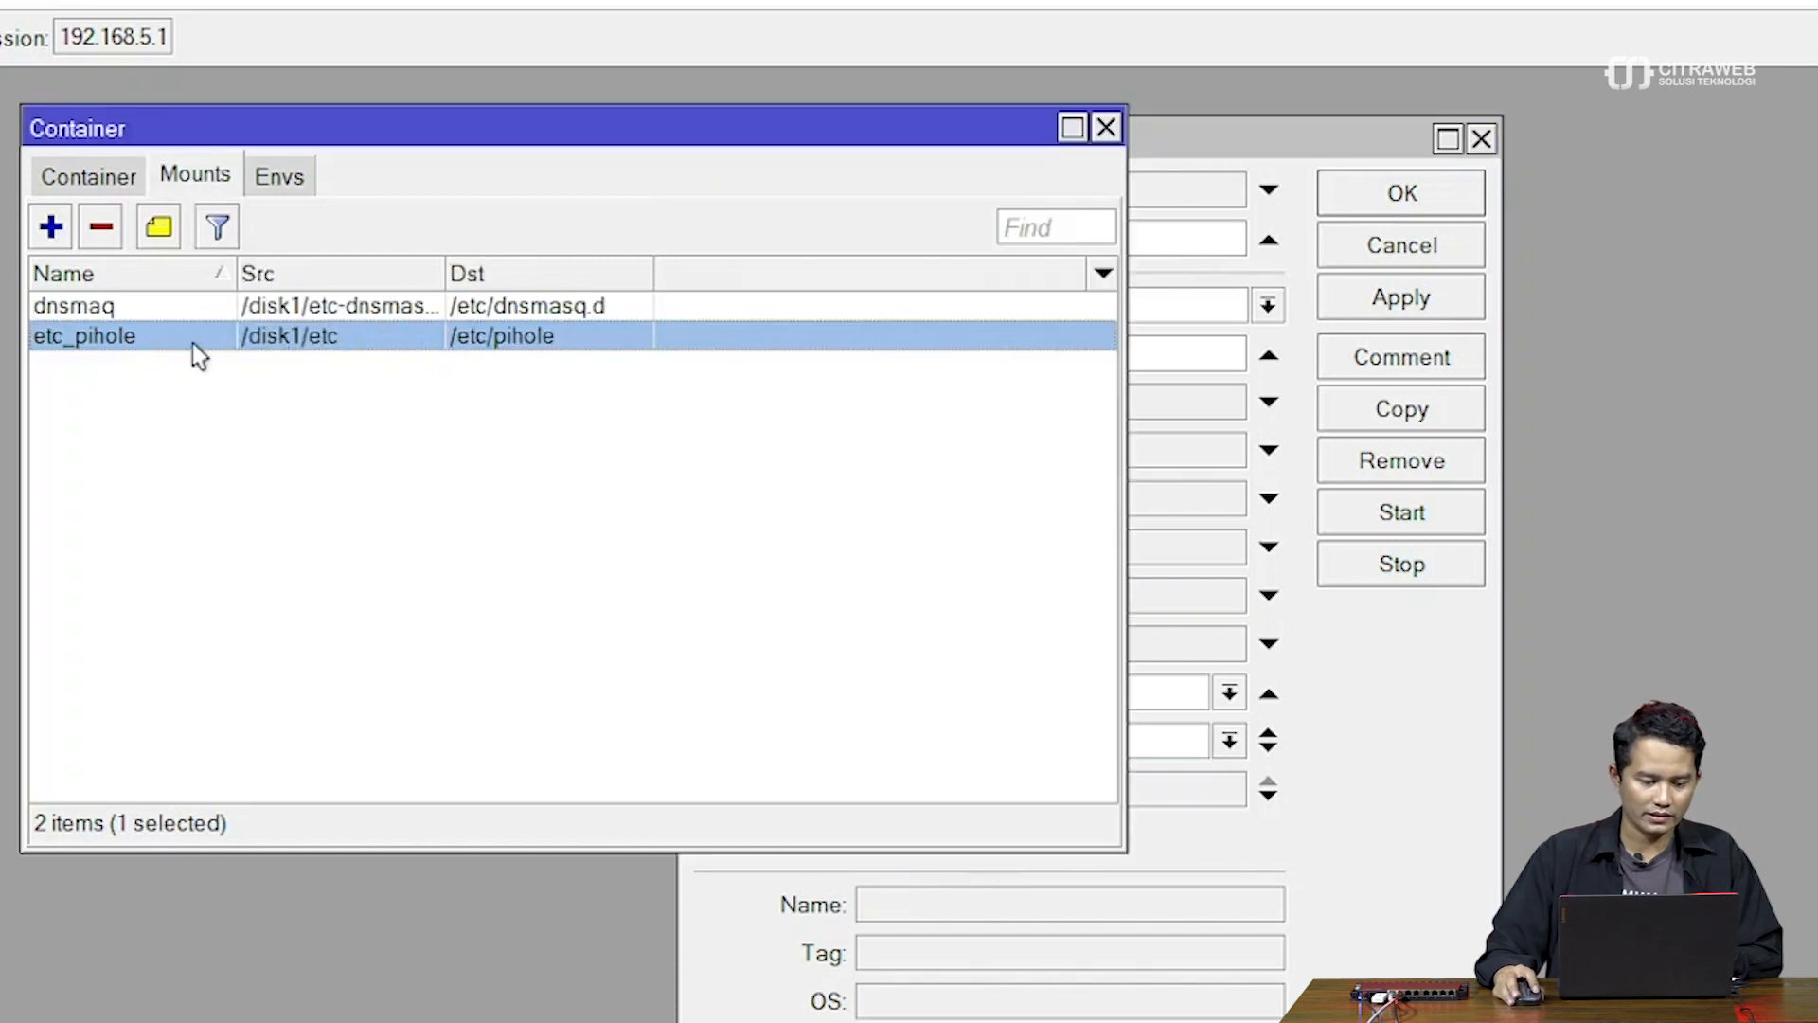
{"action": "left_click", "coordinate": [1194, 140]}
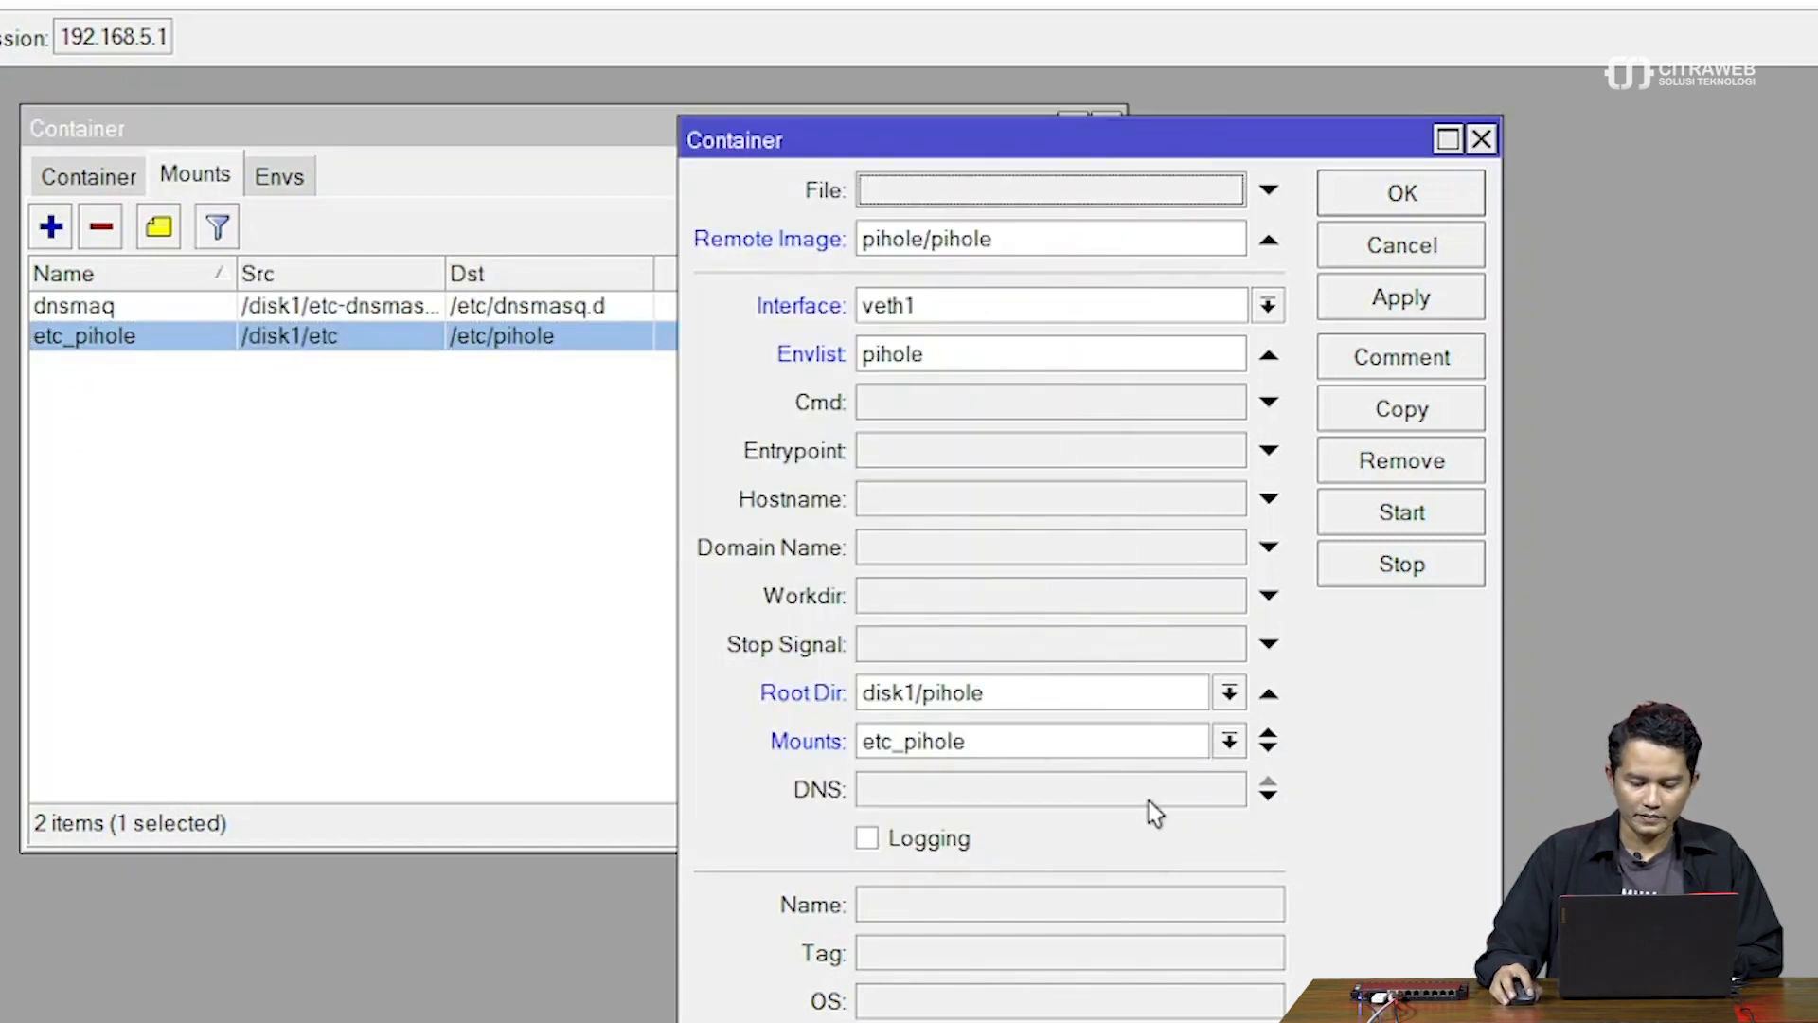
Copy the dnsmaq mount name and clear the DNS field, leaving it empty
{"action": "left_click", "coordinate": [1182, 794]}
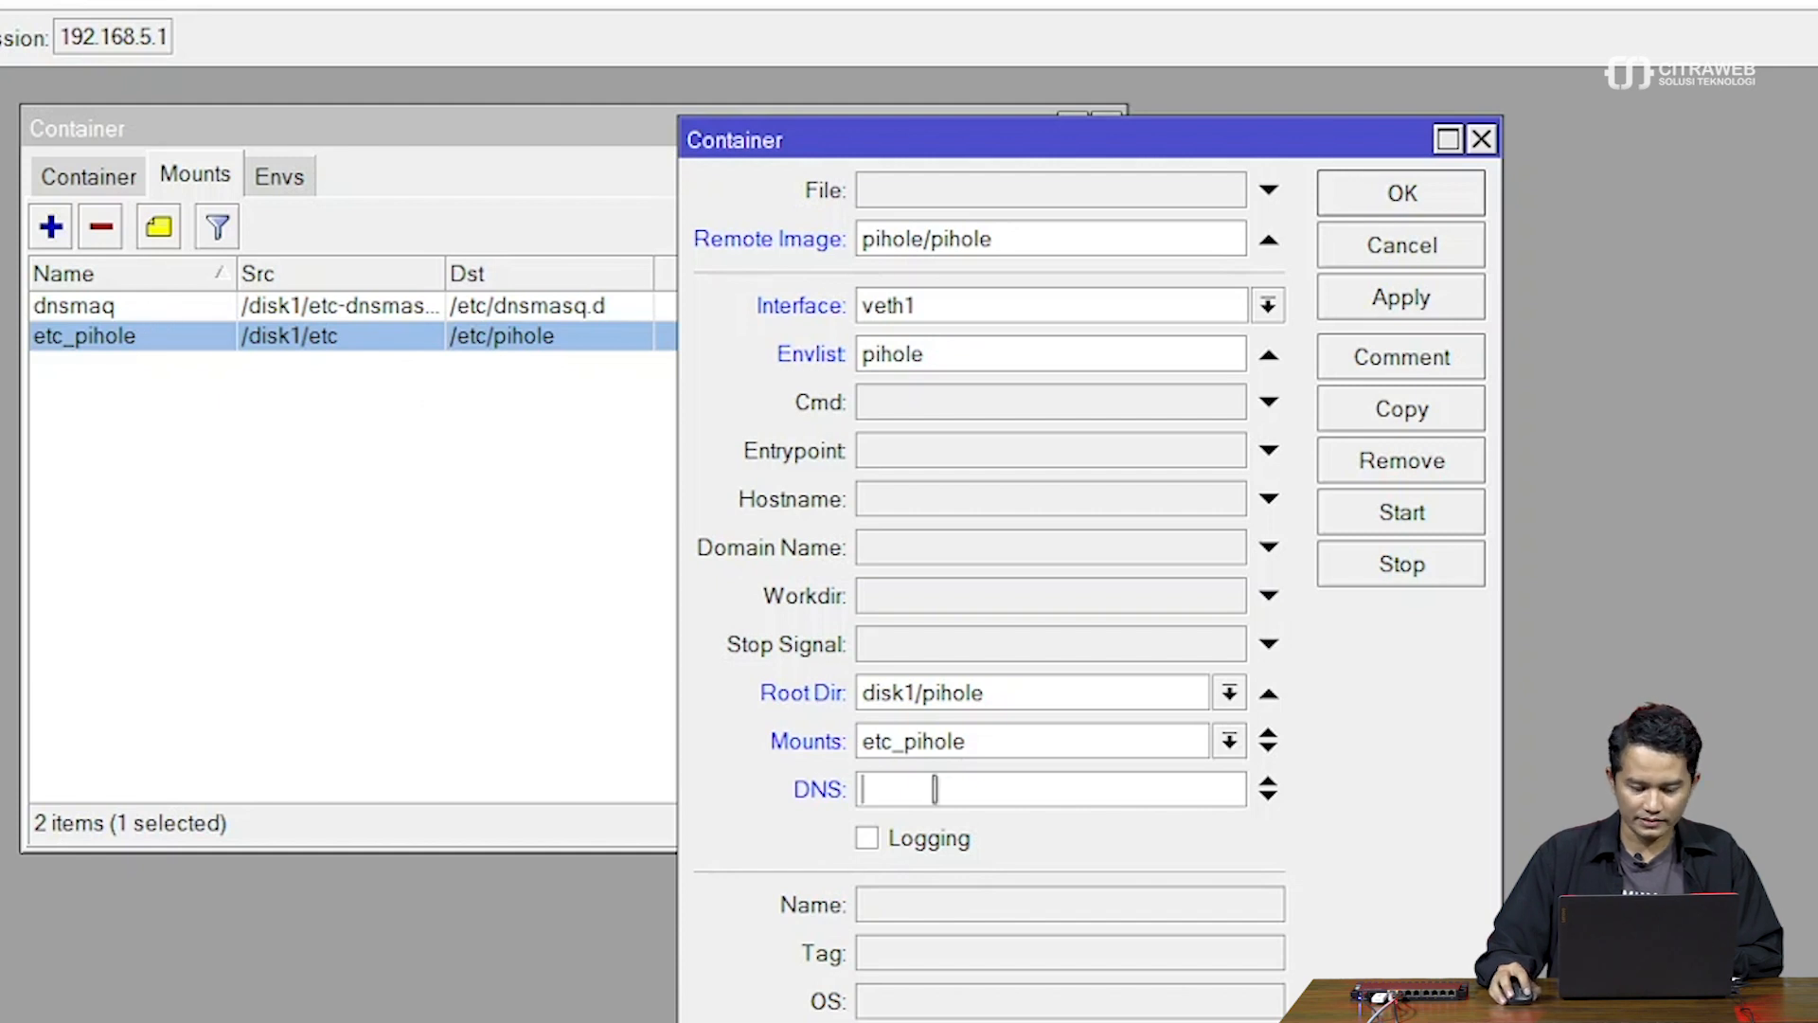
{"action": "type", "text": "dns"}
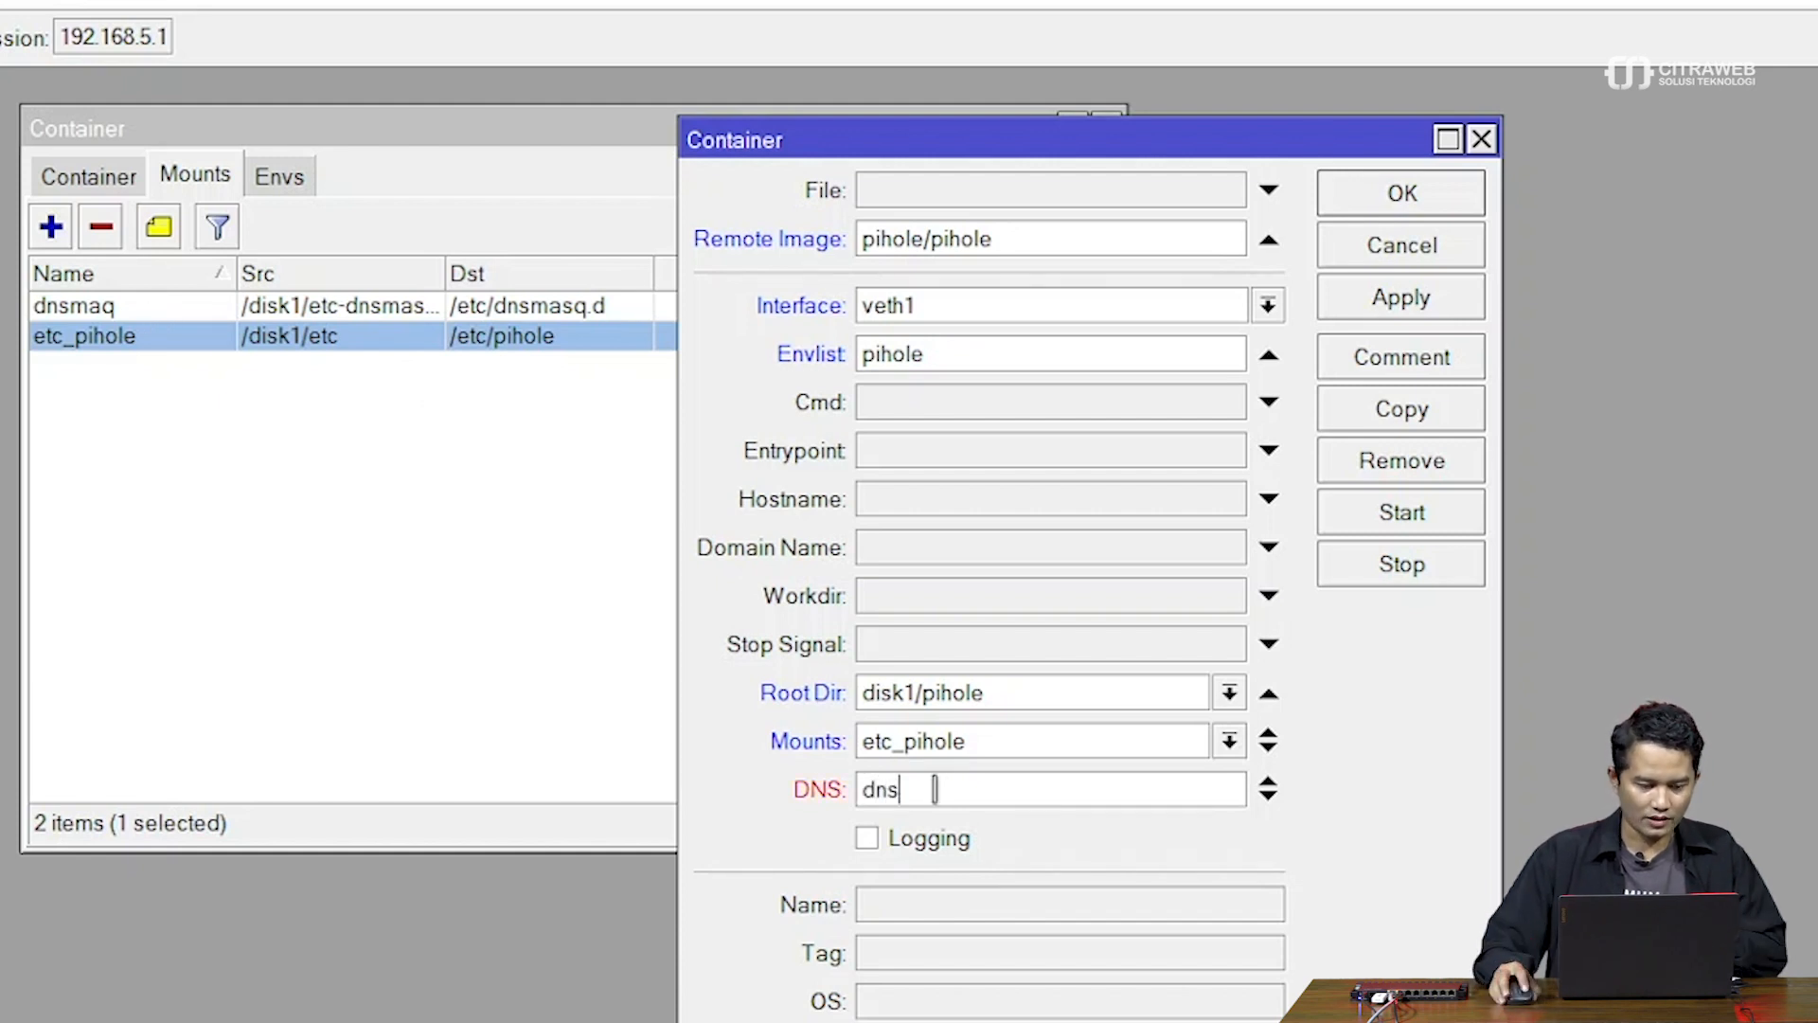
{"action": "double_click", "coordinate": [140, 305]}
{"action": "right_click", "coordinate": [664, 460]}
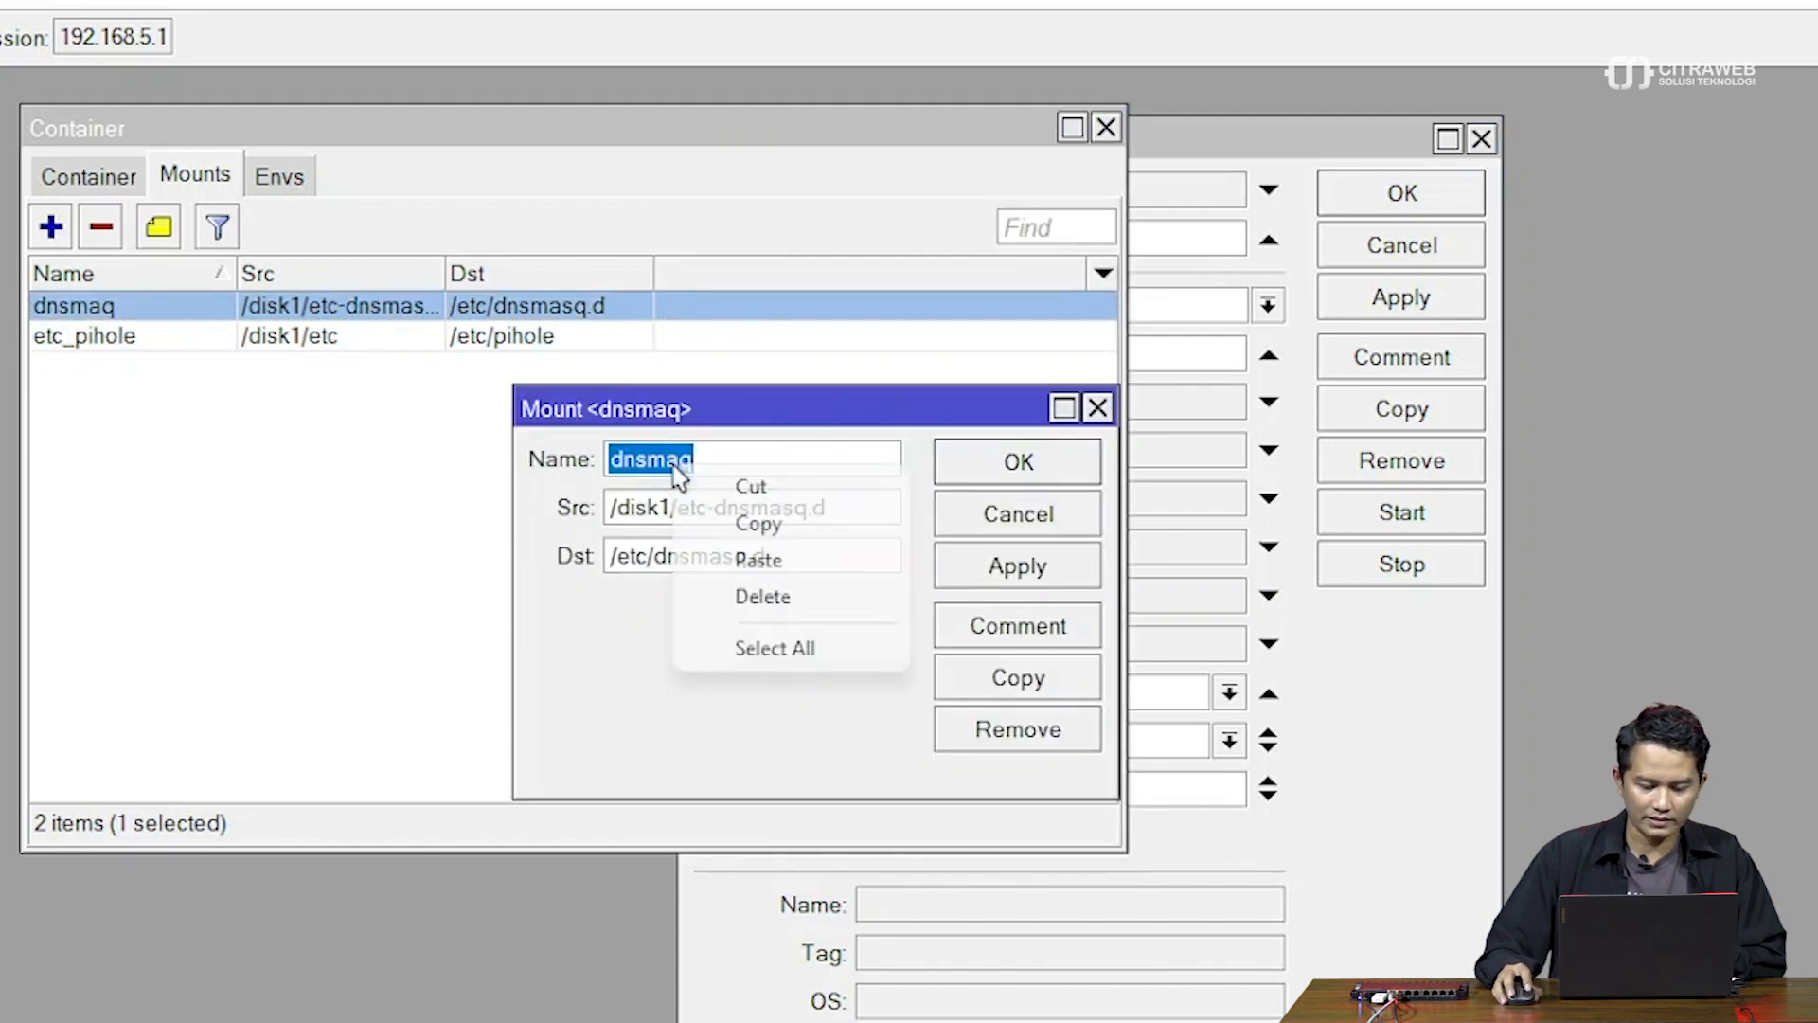
{"action": "left_click", "coordinate": [724, 523]}
{"action": "left_click", "coordinate": [1019, 485]}
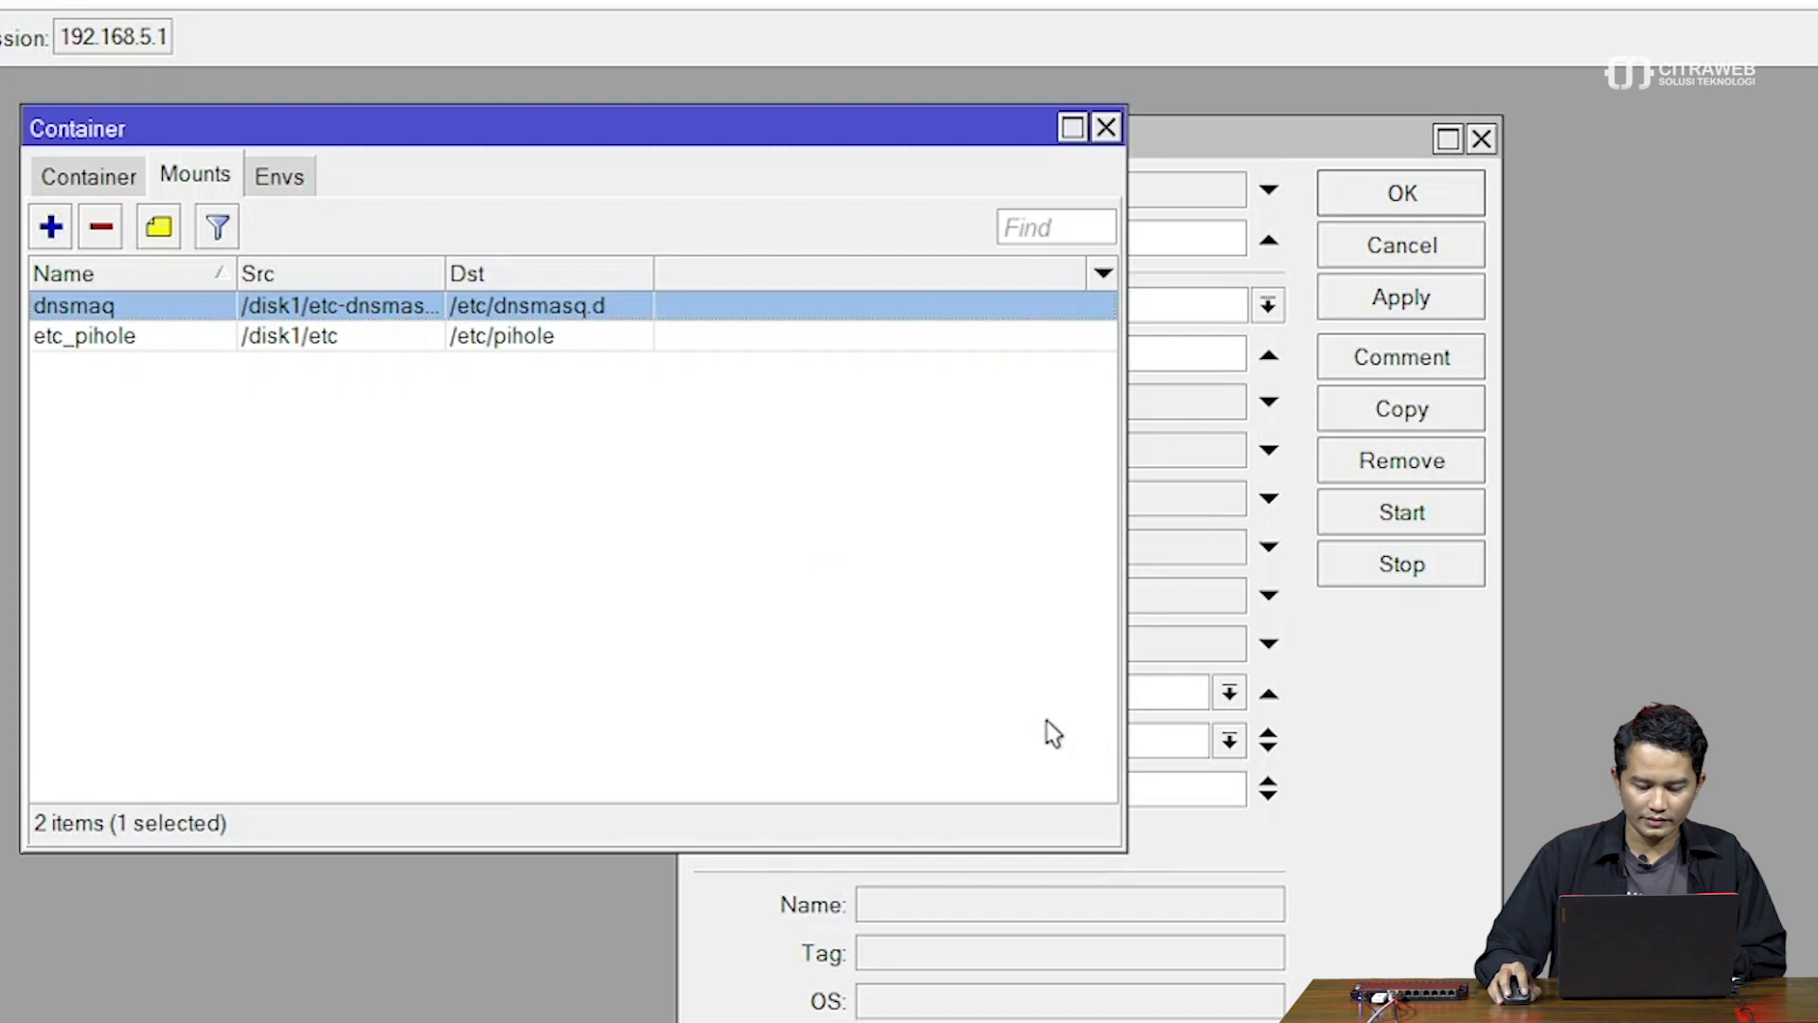
{"action": "left_click", "coordinate": [1177, 789]}
{"action": "double_click", "coordinate": [1178, 789]}
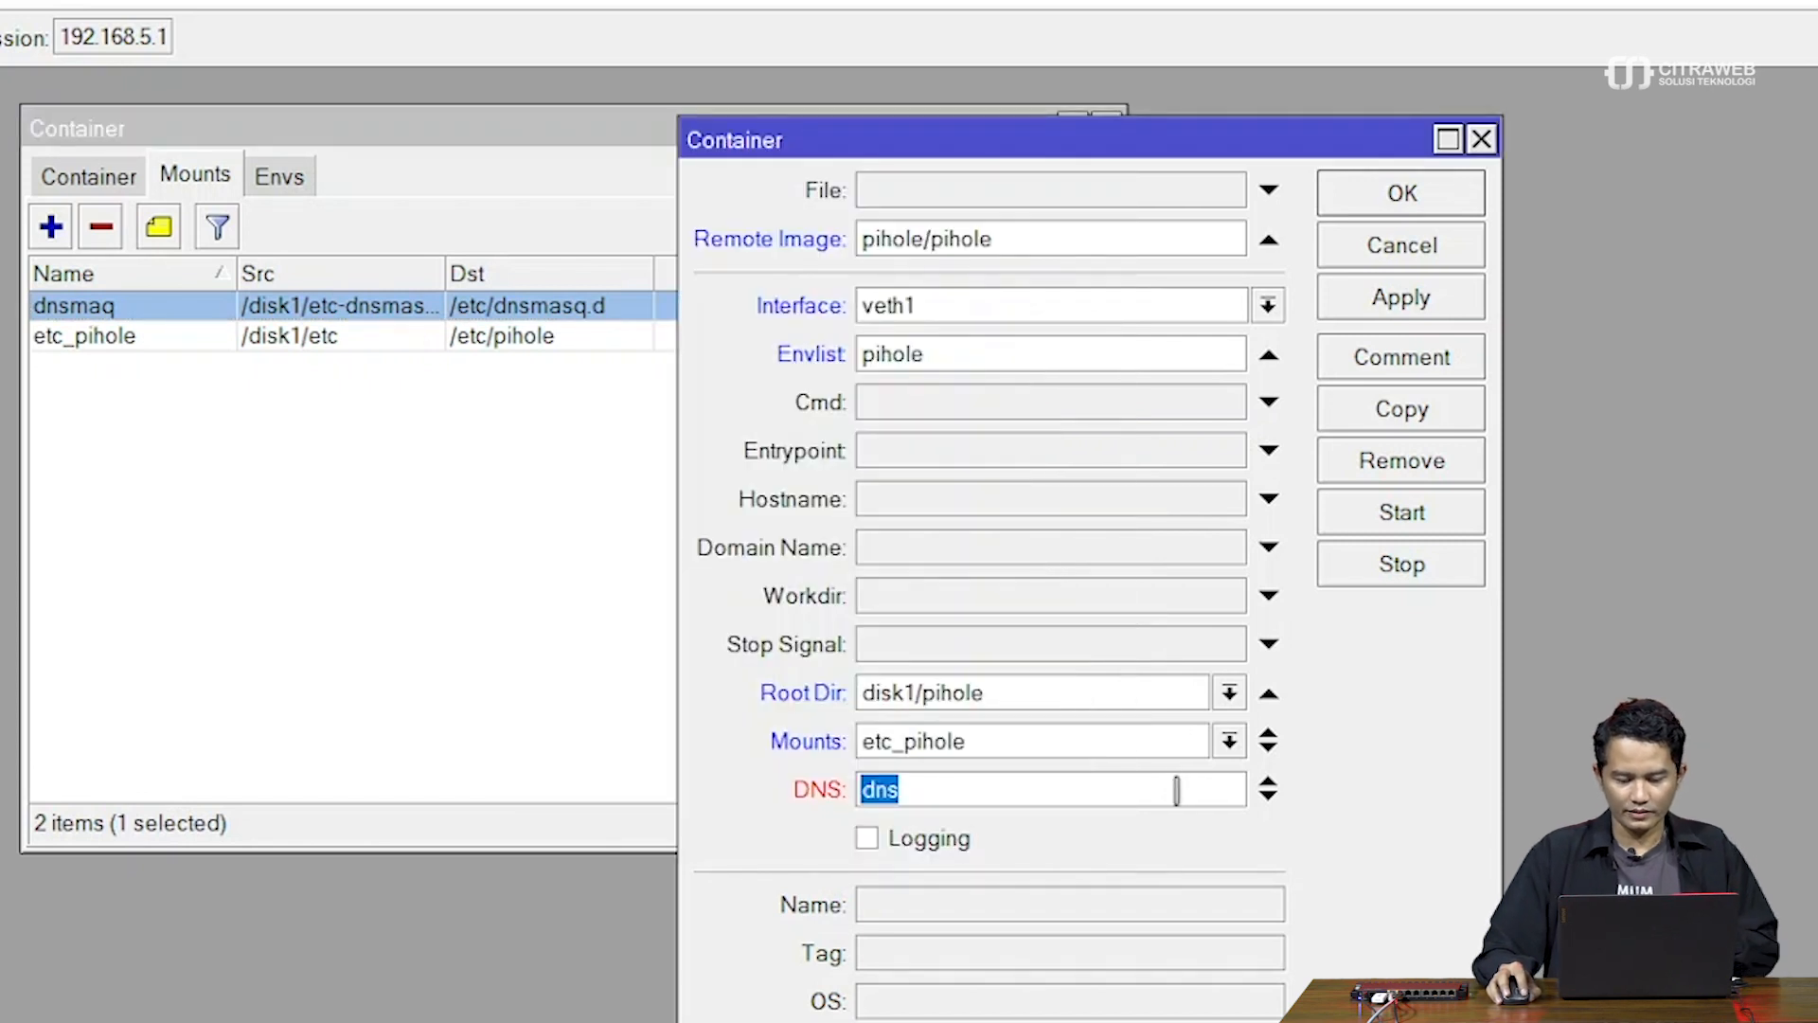
{"action": "left_click", "coordinate": [1269, 783]}
Add a second mount entry set to dnsmaq
{"action": "left_click", "coordinate": [1269, 751]}
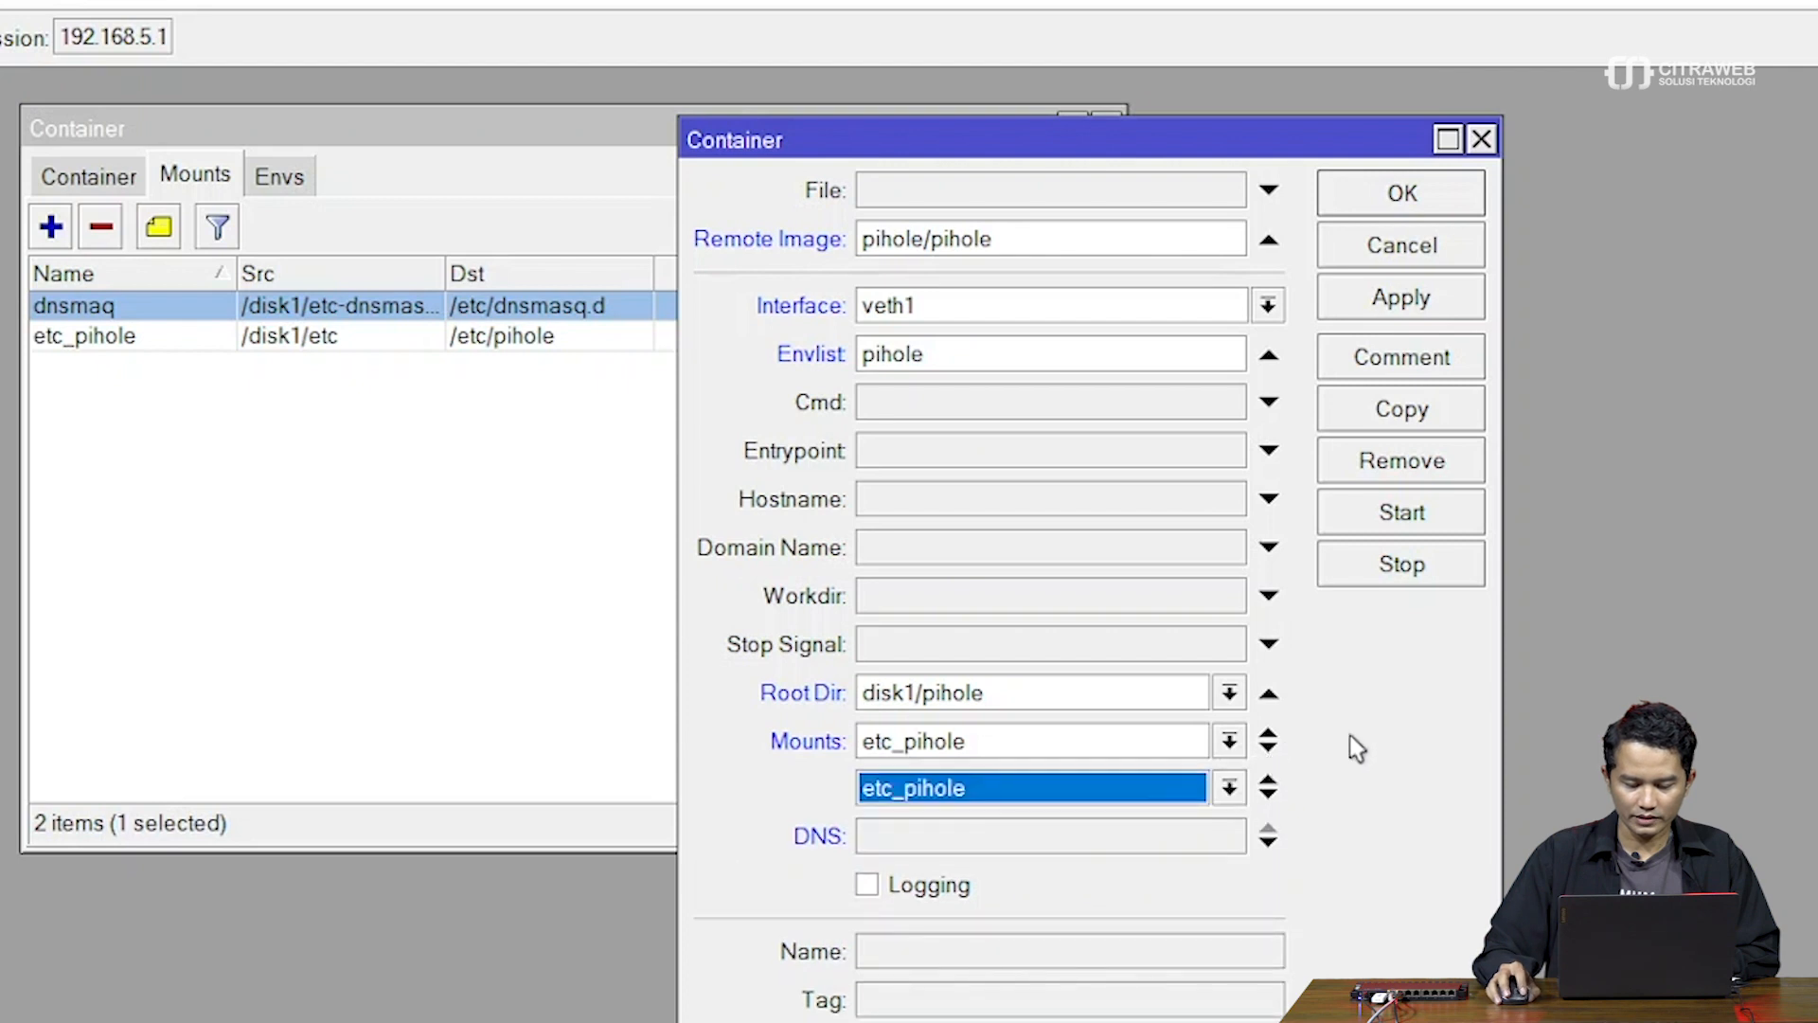
{"action": "left_click", "coordinate": [1230, 789]}
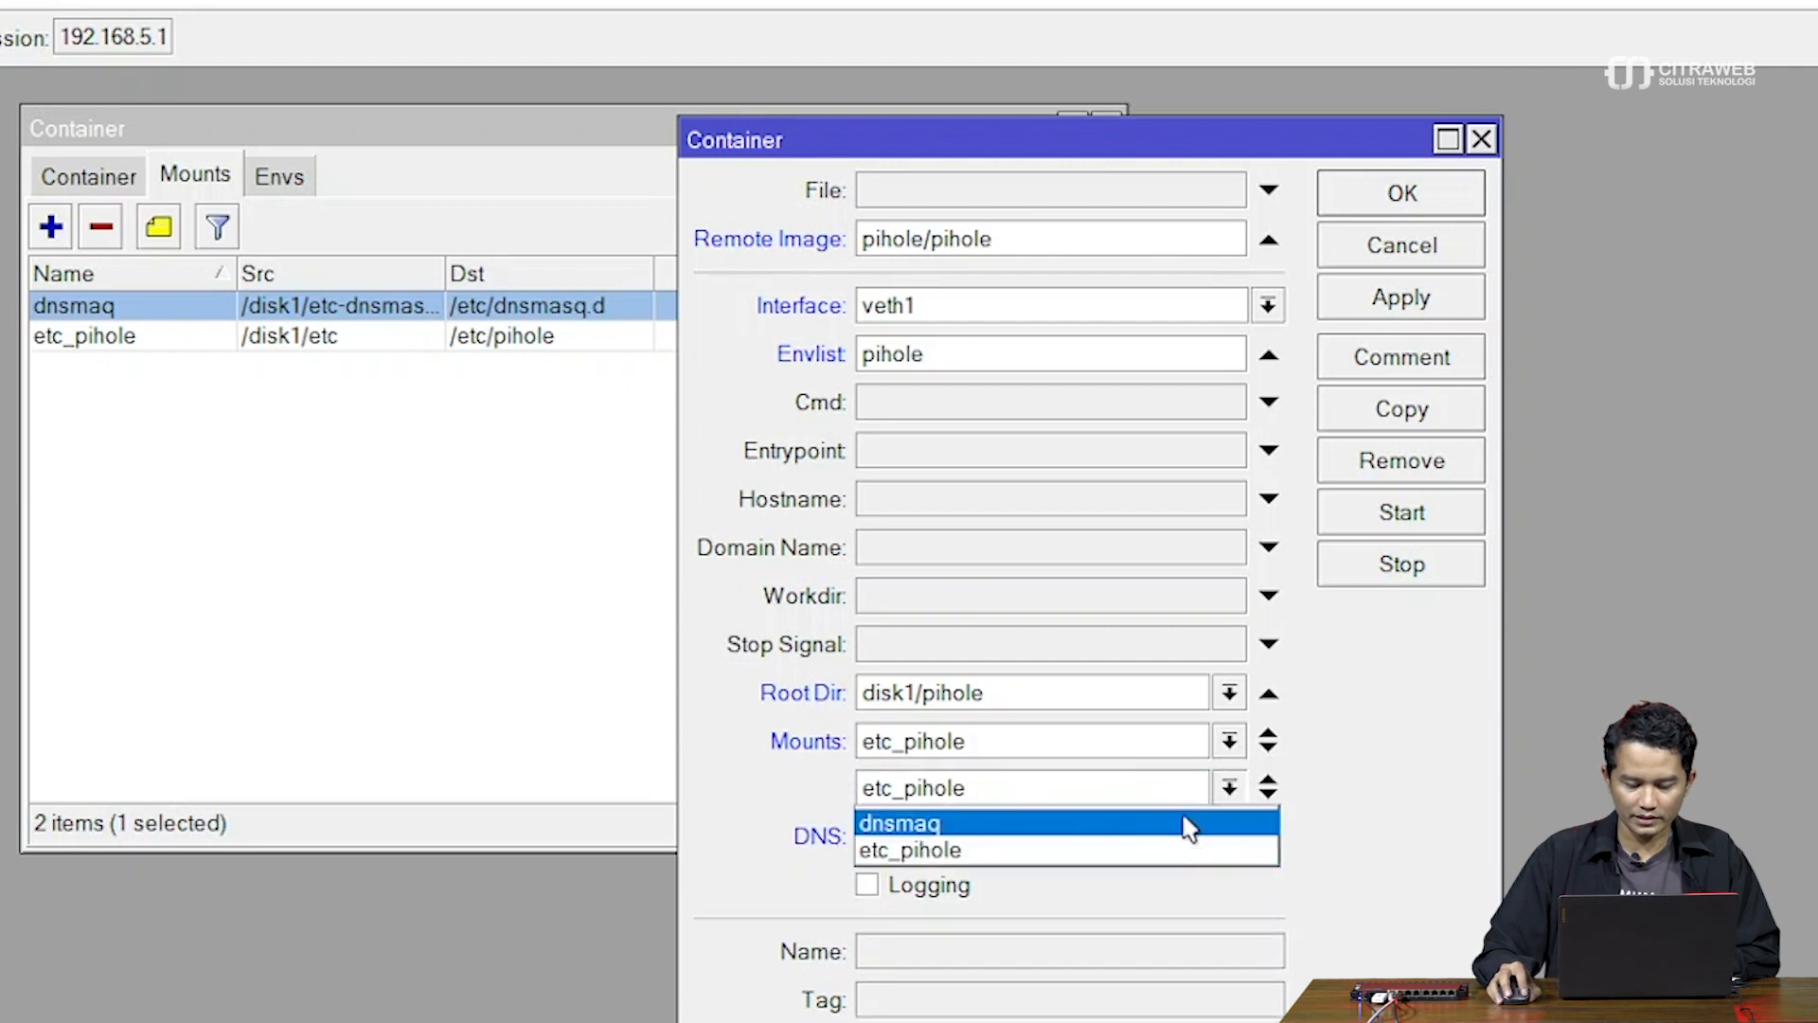
{"action": "left_click", "coordinate": [1127, 826]}
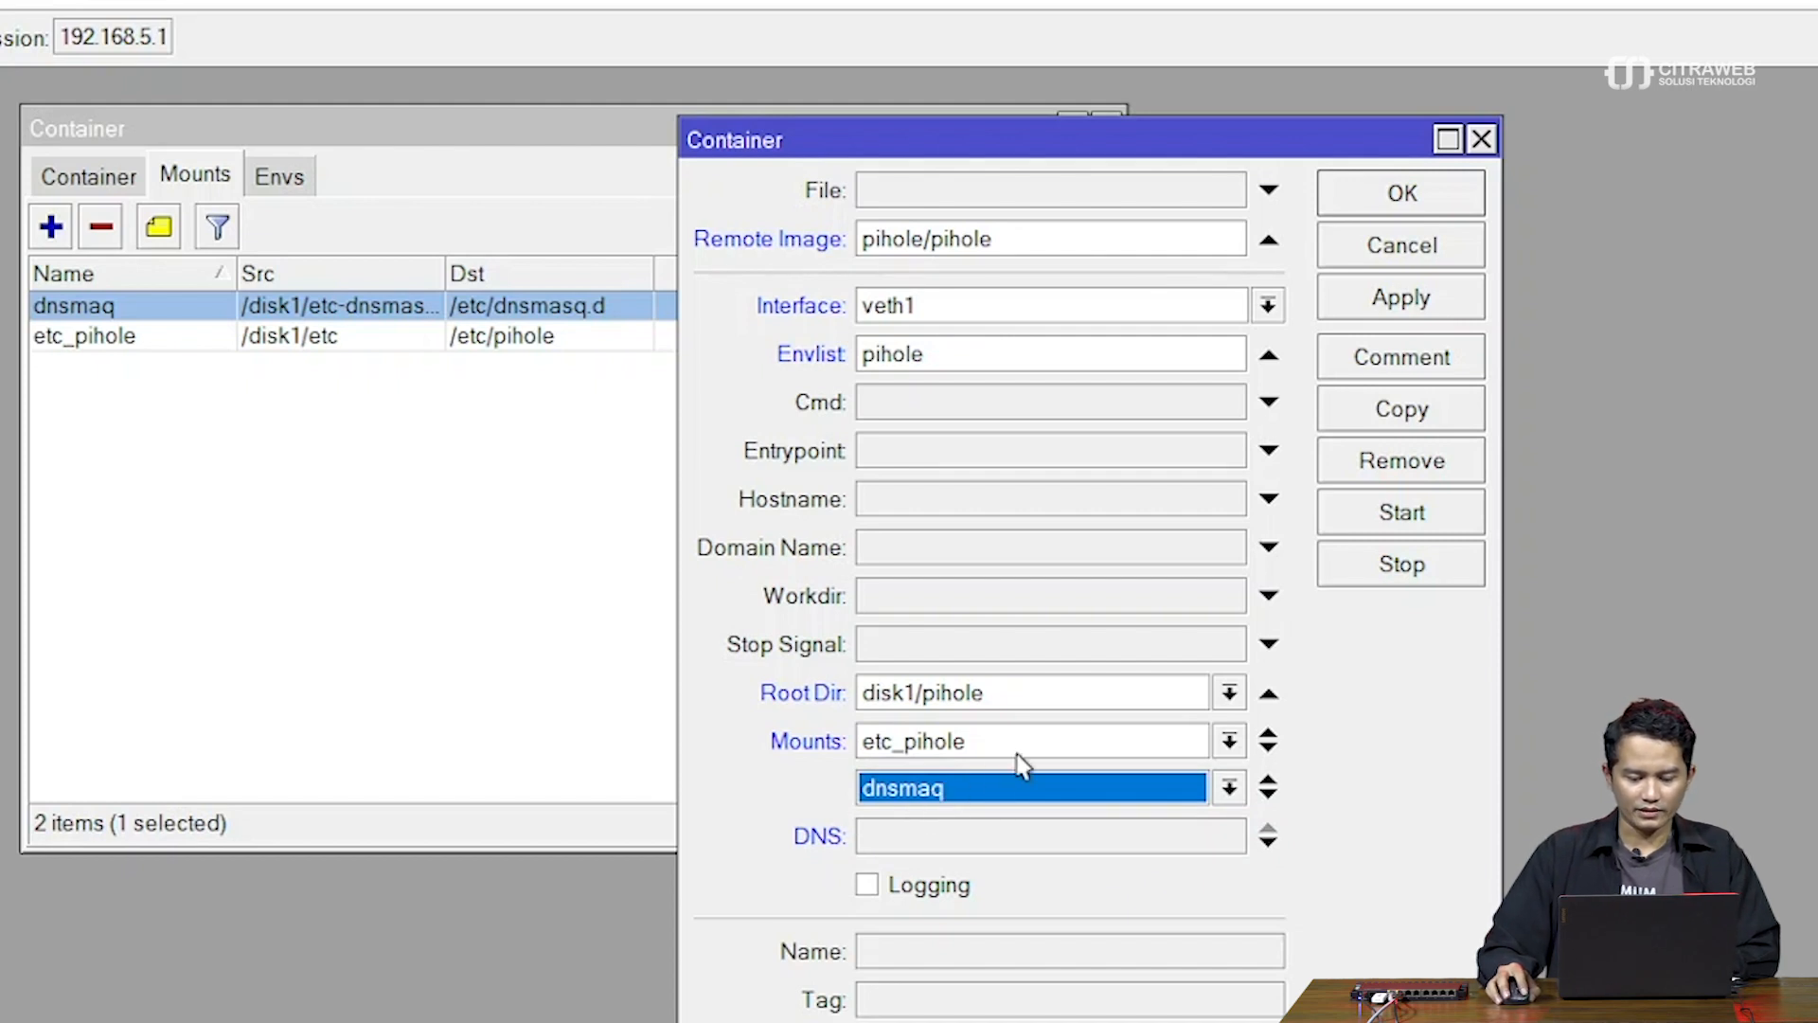
Rename the dnsmaq mount to dnsmasq and save it
{"action": "left_click", "coordinate": [182, 303]}
{"action": "double_click", "coordinate": [182, 303]}
{"action": "left_click", "coordinate": [678, 458]}
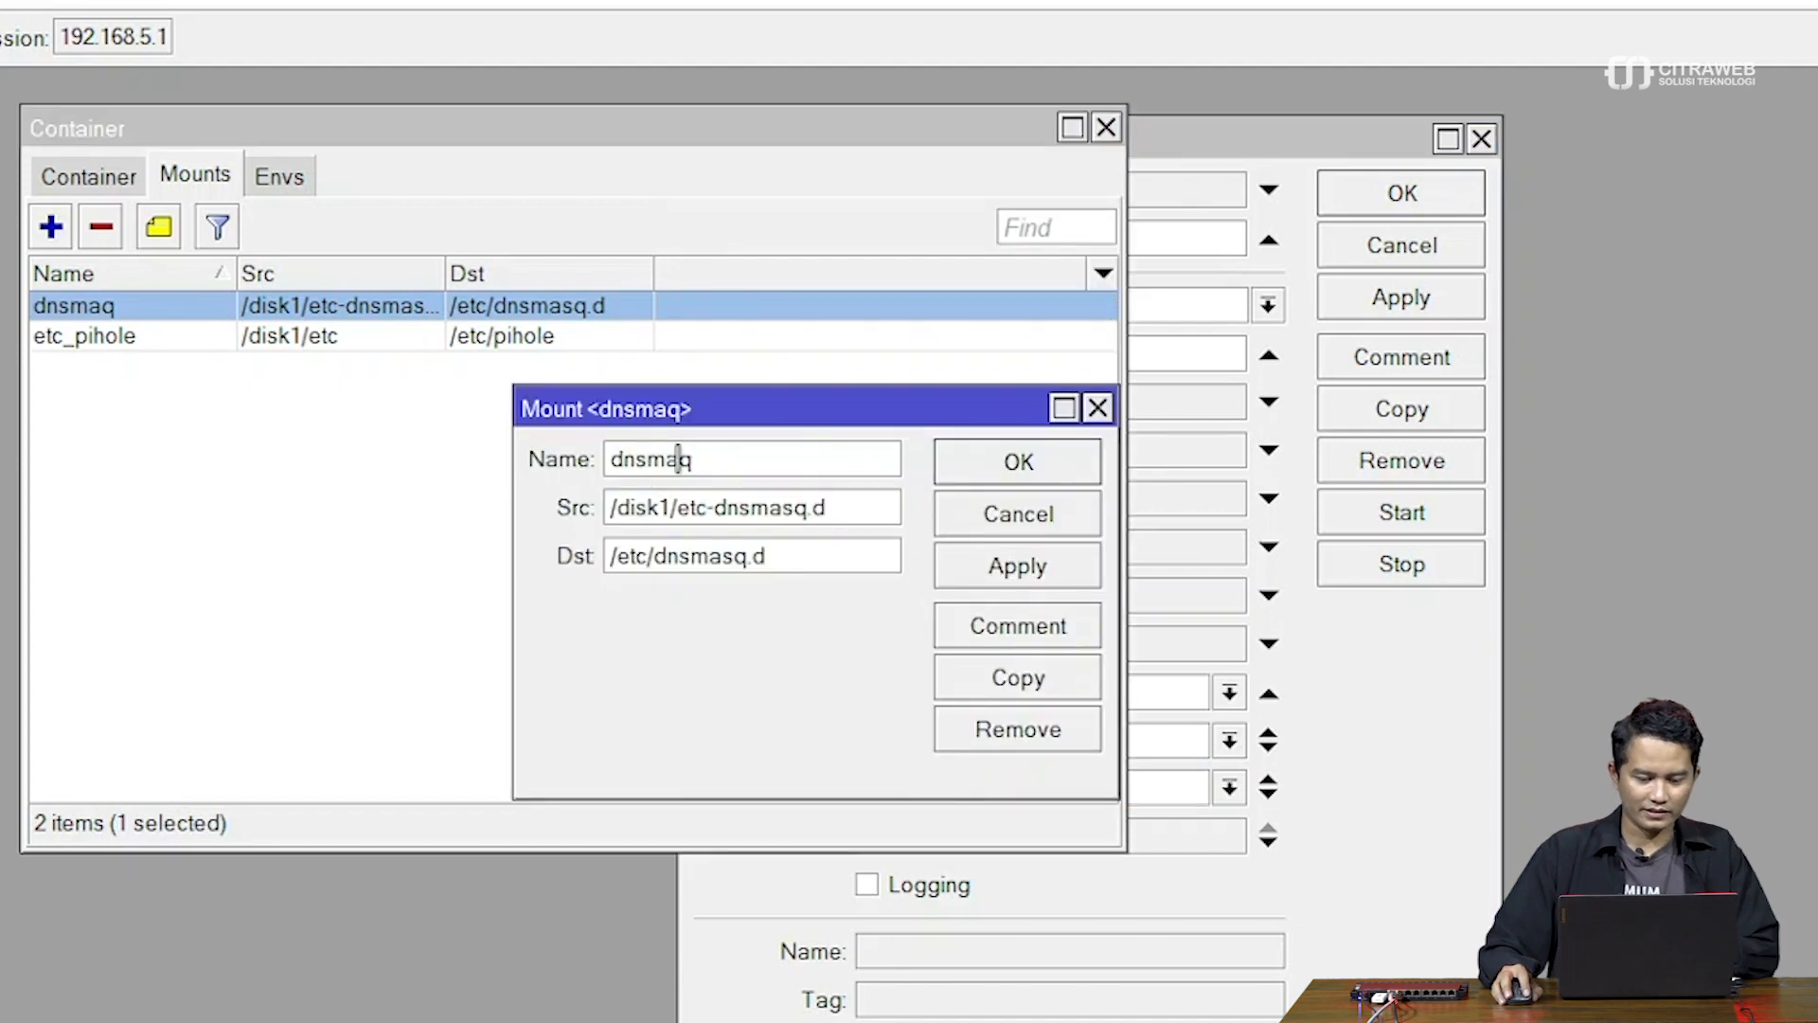
{"action": "type", "text": "s"}
{"action": "left_click", "coordinate": [1006, 568]}
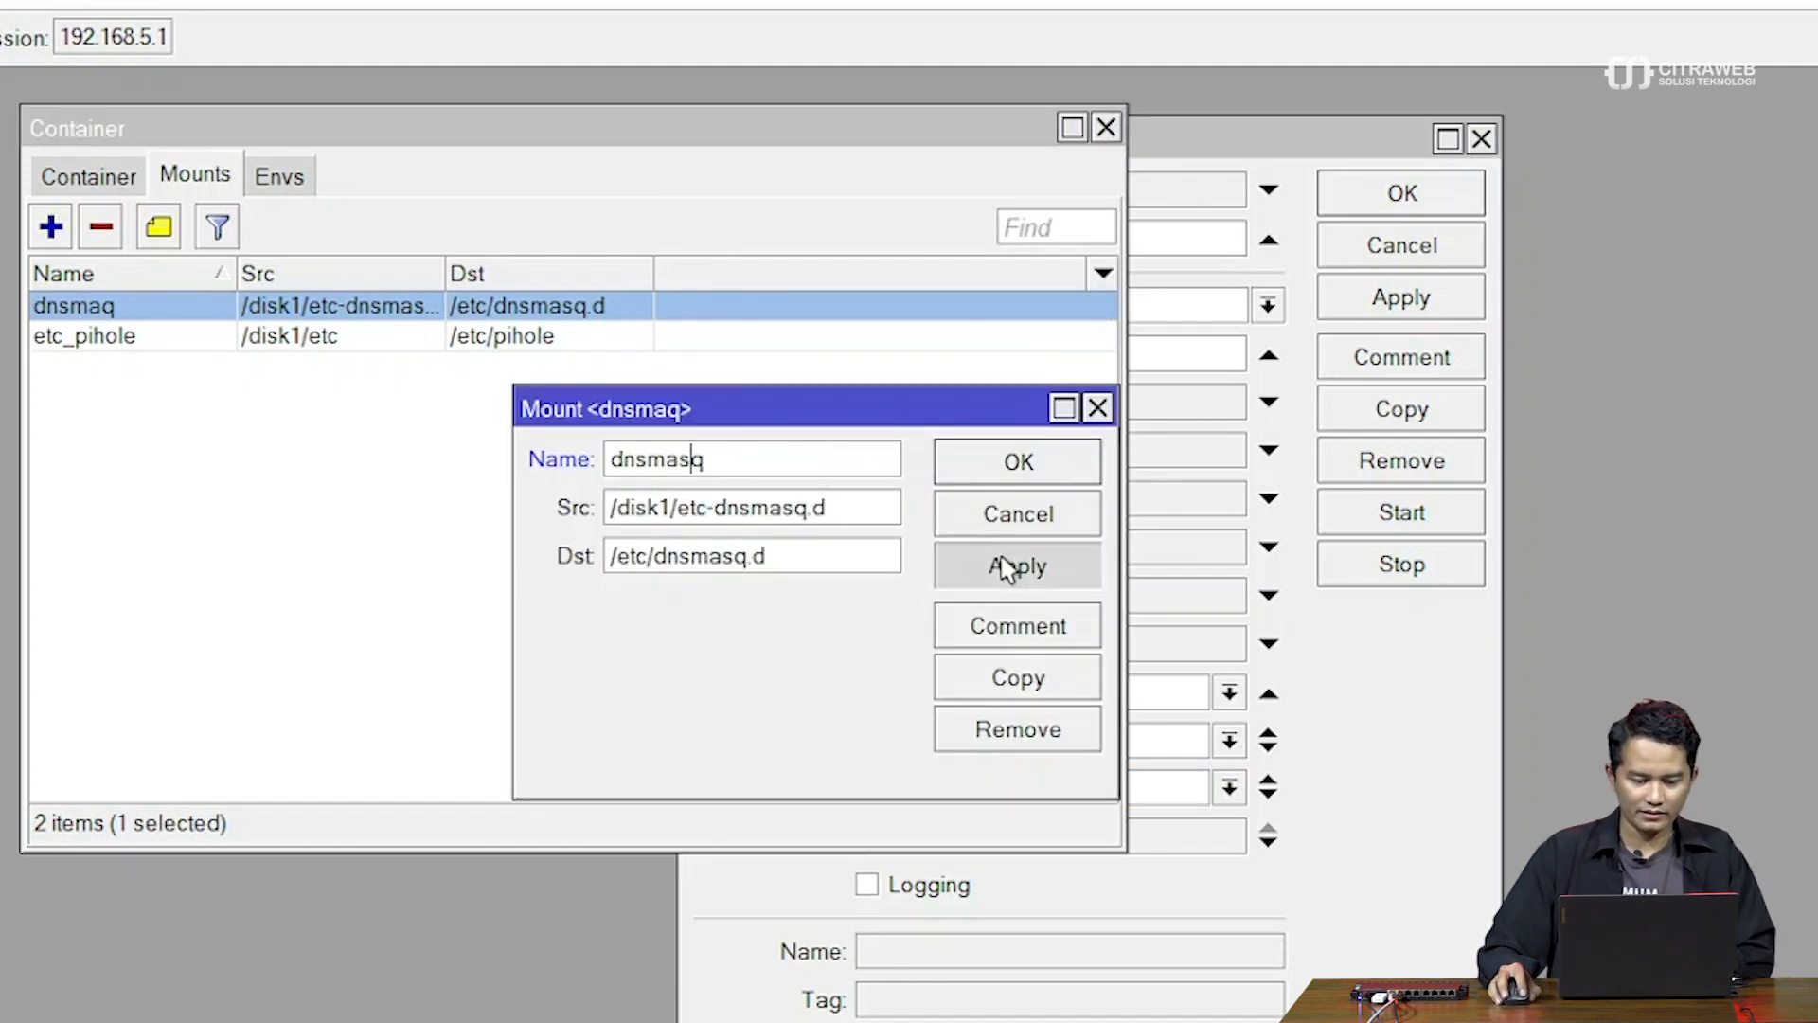
{"action": "left_click", "coordinate": [1011, 473]}
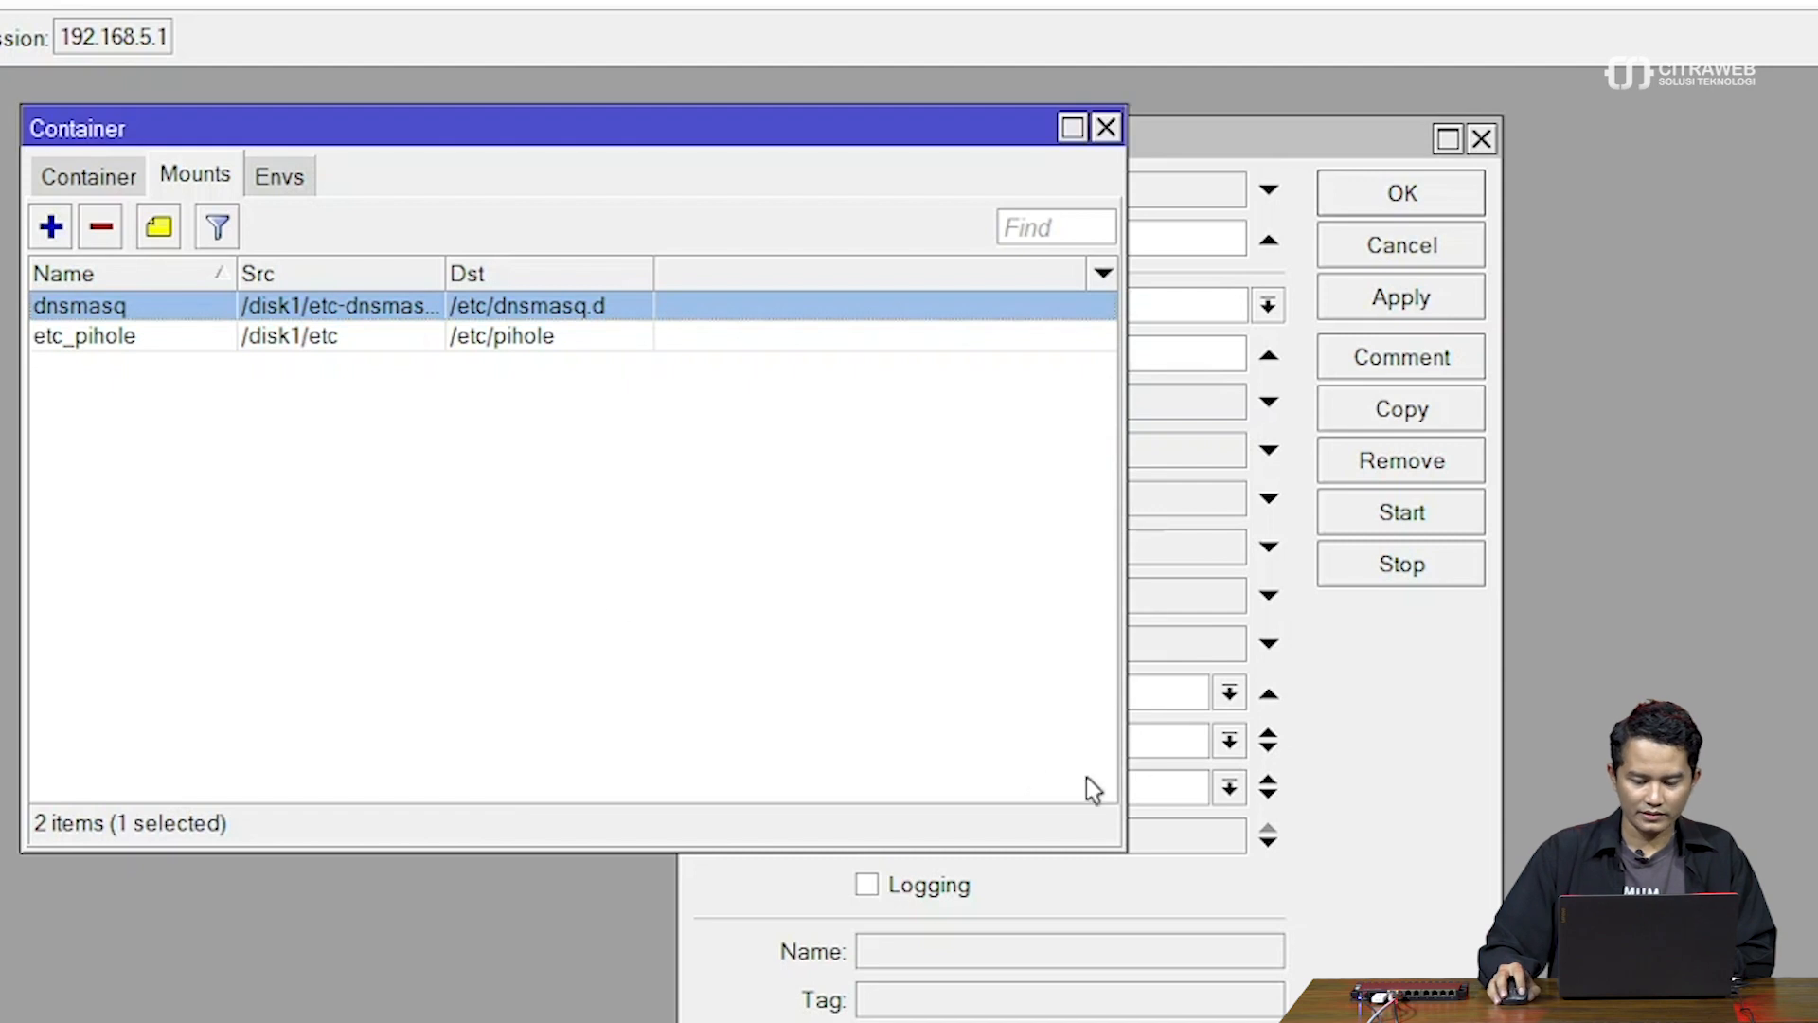
Reselect dnsmasq as the second mount and enable Logging
{"action": "left_click", "coordinate": [1242, 790]}
{"action": "left_click", "coordinate": [1236, 790]}
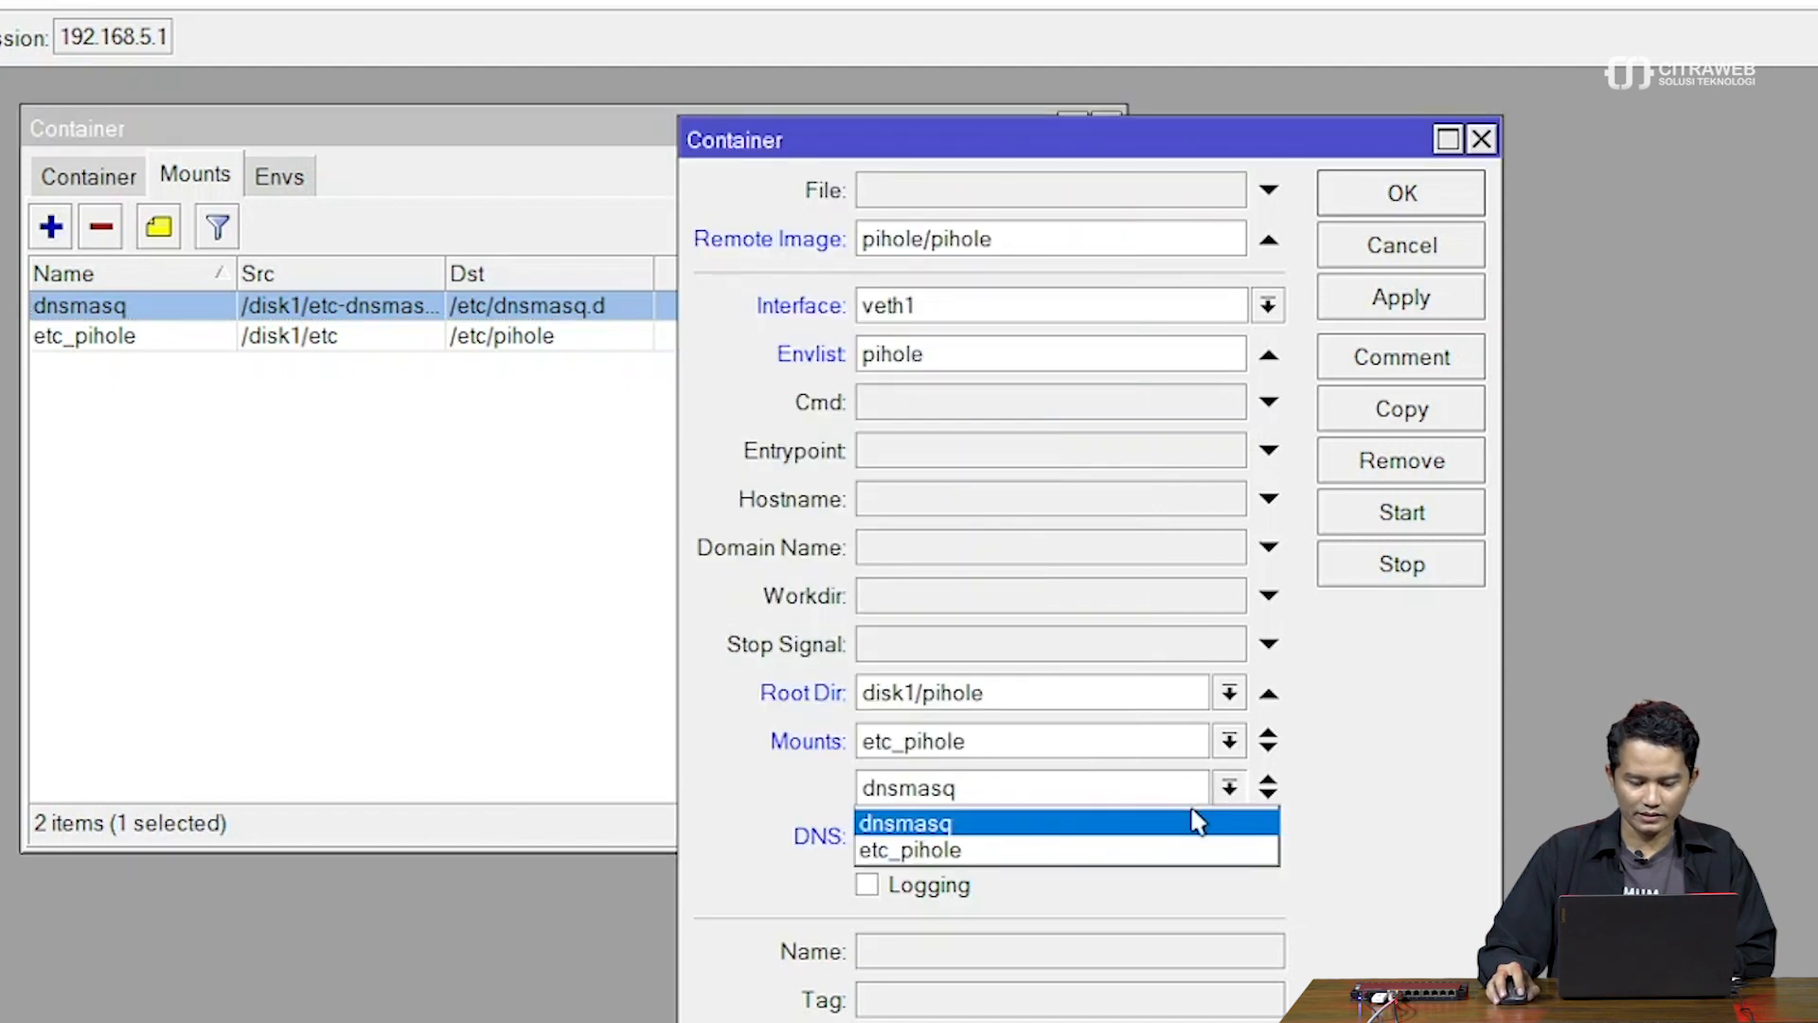
{"action": "left_click", "coordinate": [1195, 822]}
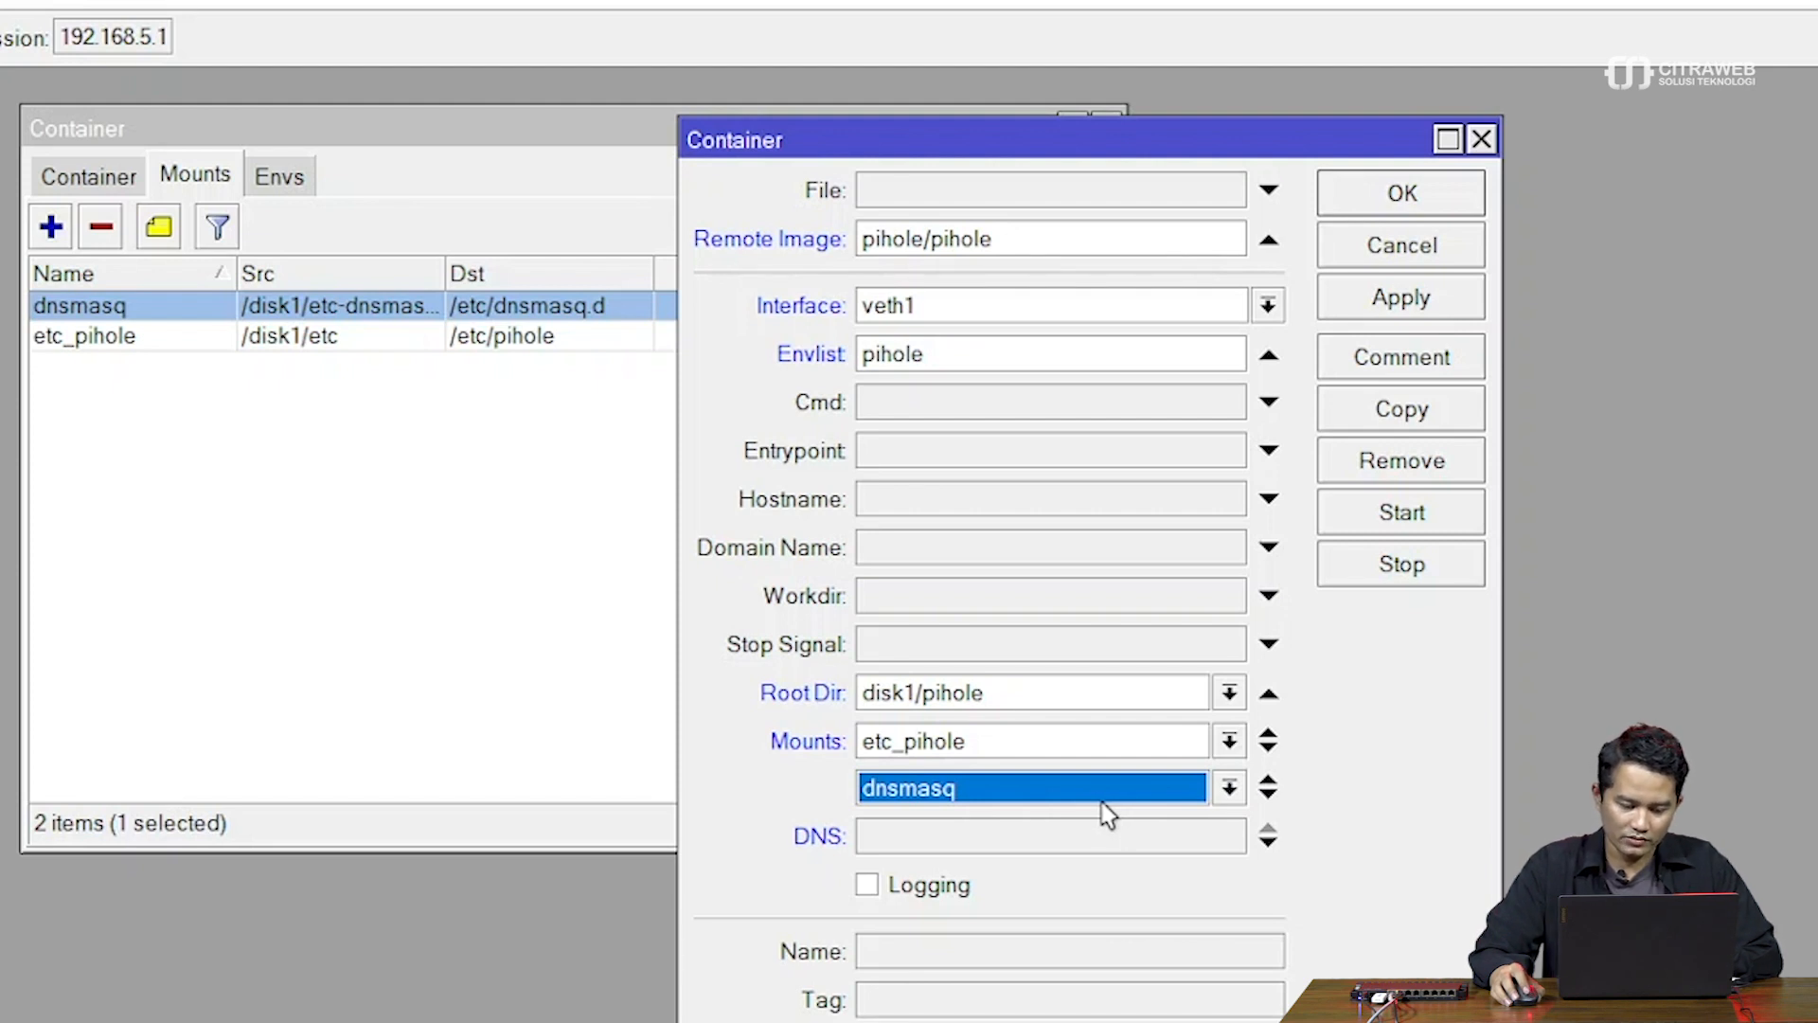
{"action": "left_click", "coordinate": [900, 887]}
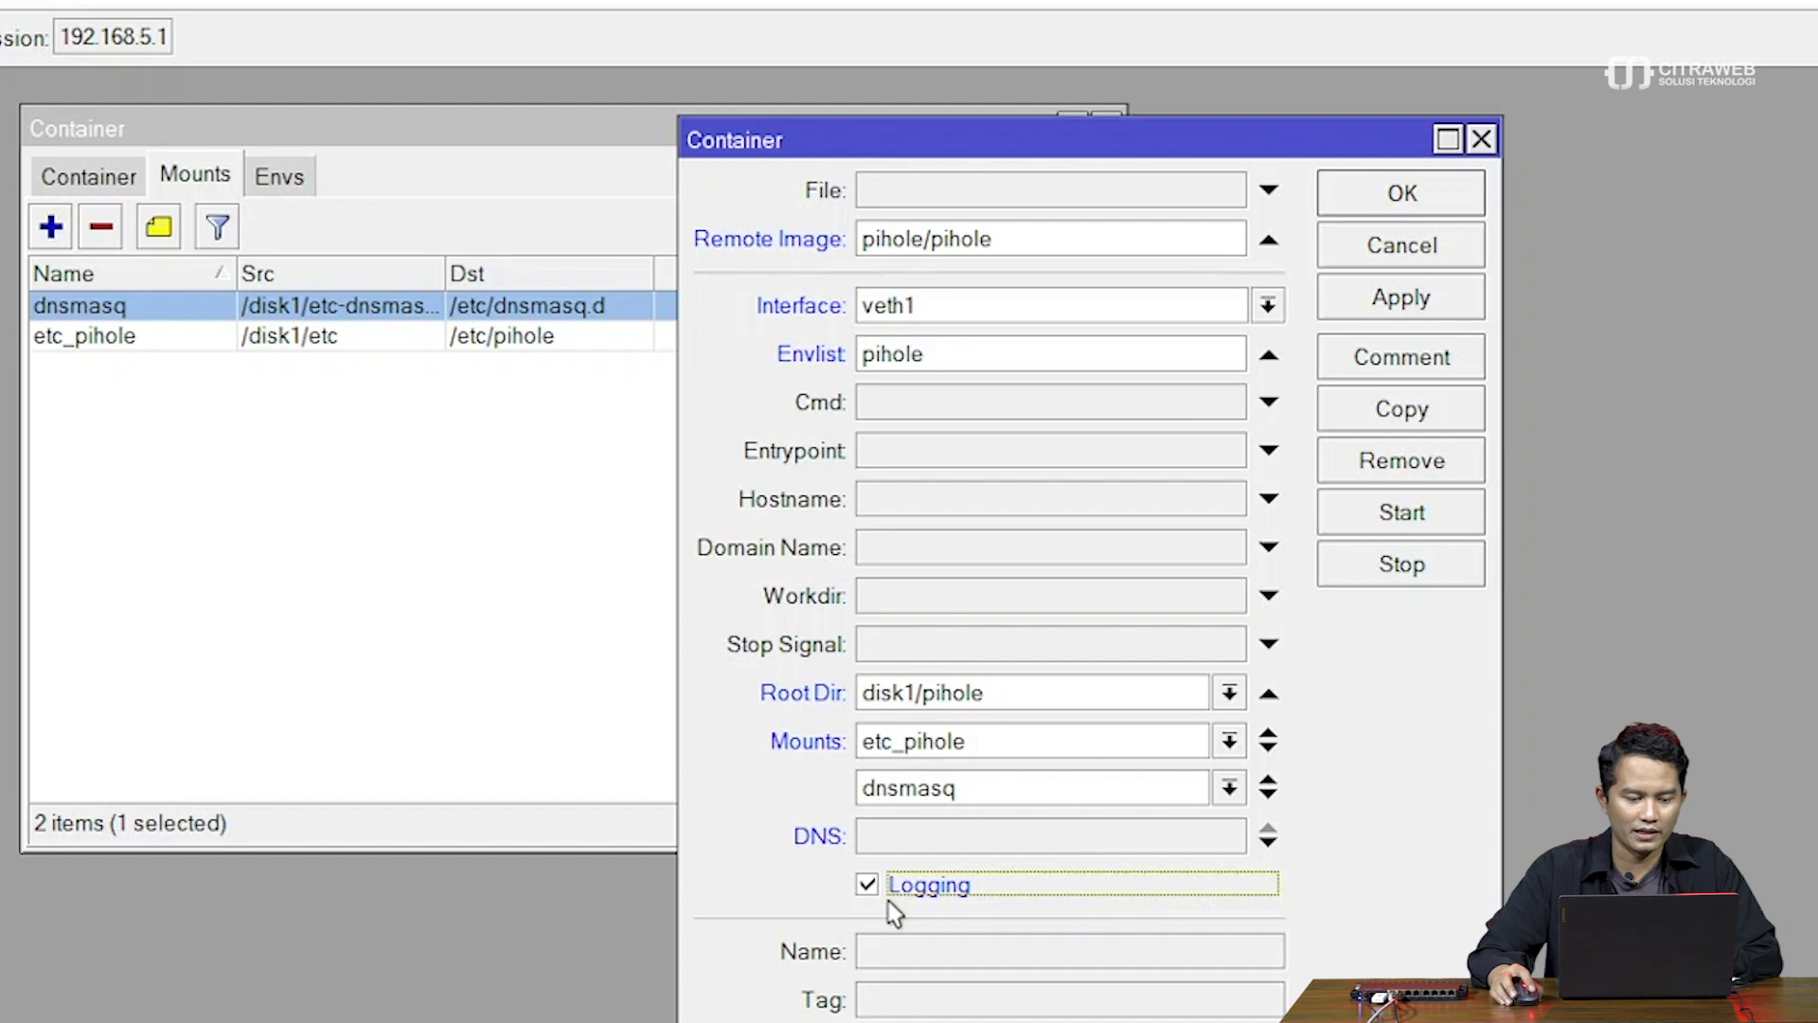
Check the system log, then Apply the container, getting the 'not allowed by device-mode' error
{"action": "left_click", "coordinate": [2, 663]}
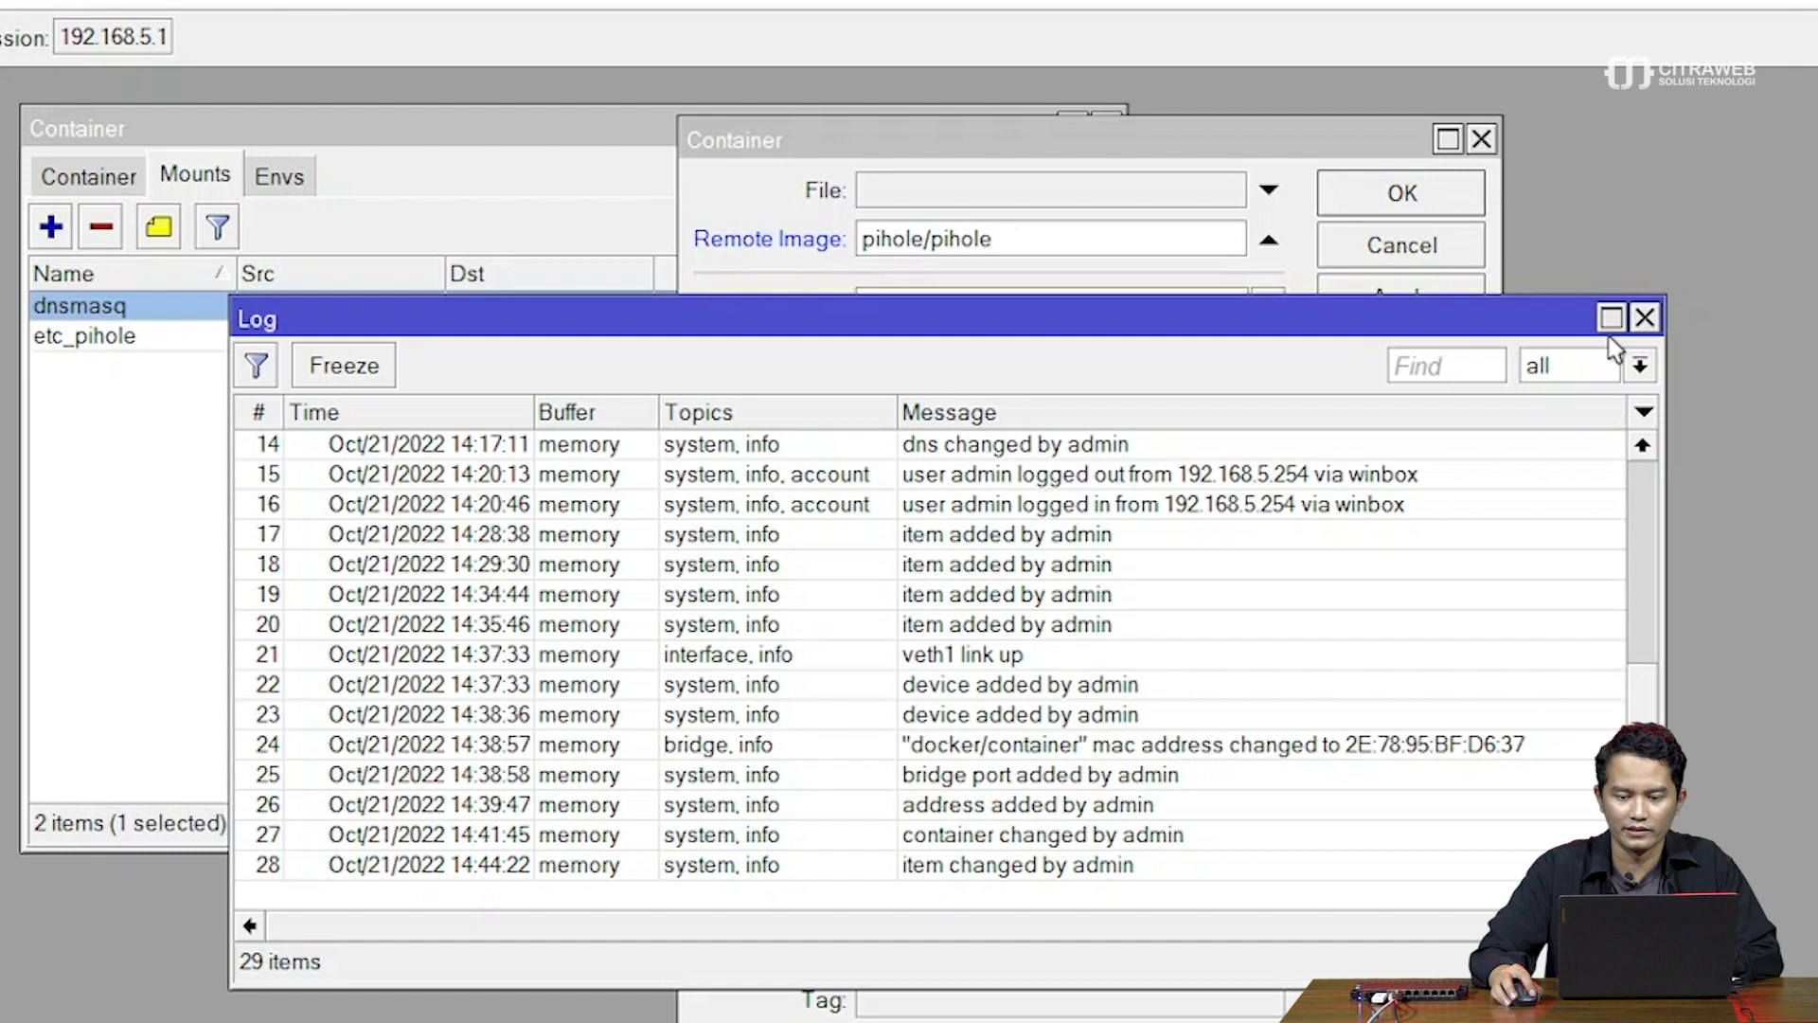
{"action": "left_click", "coordinate": [1645, 318]}
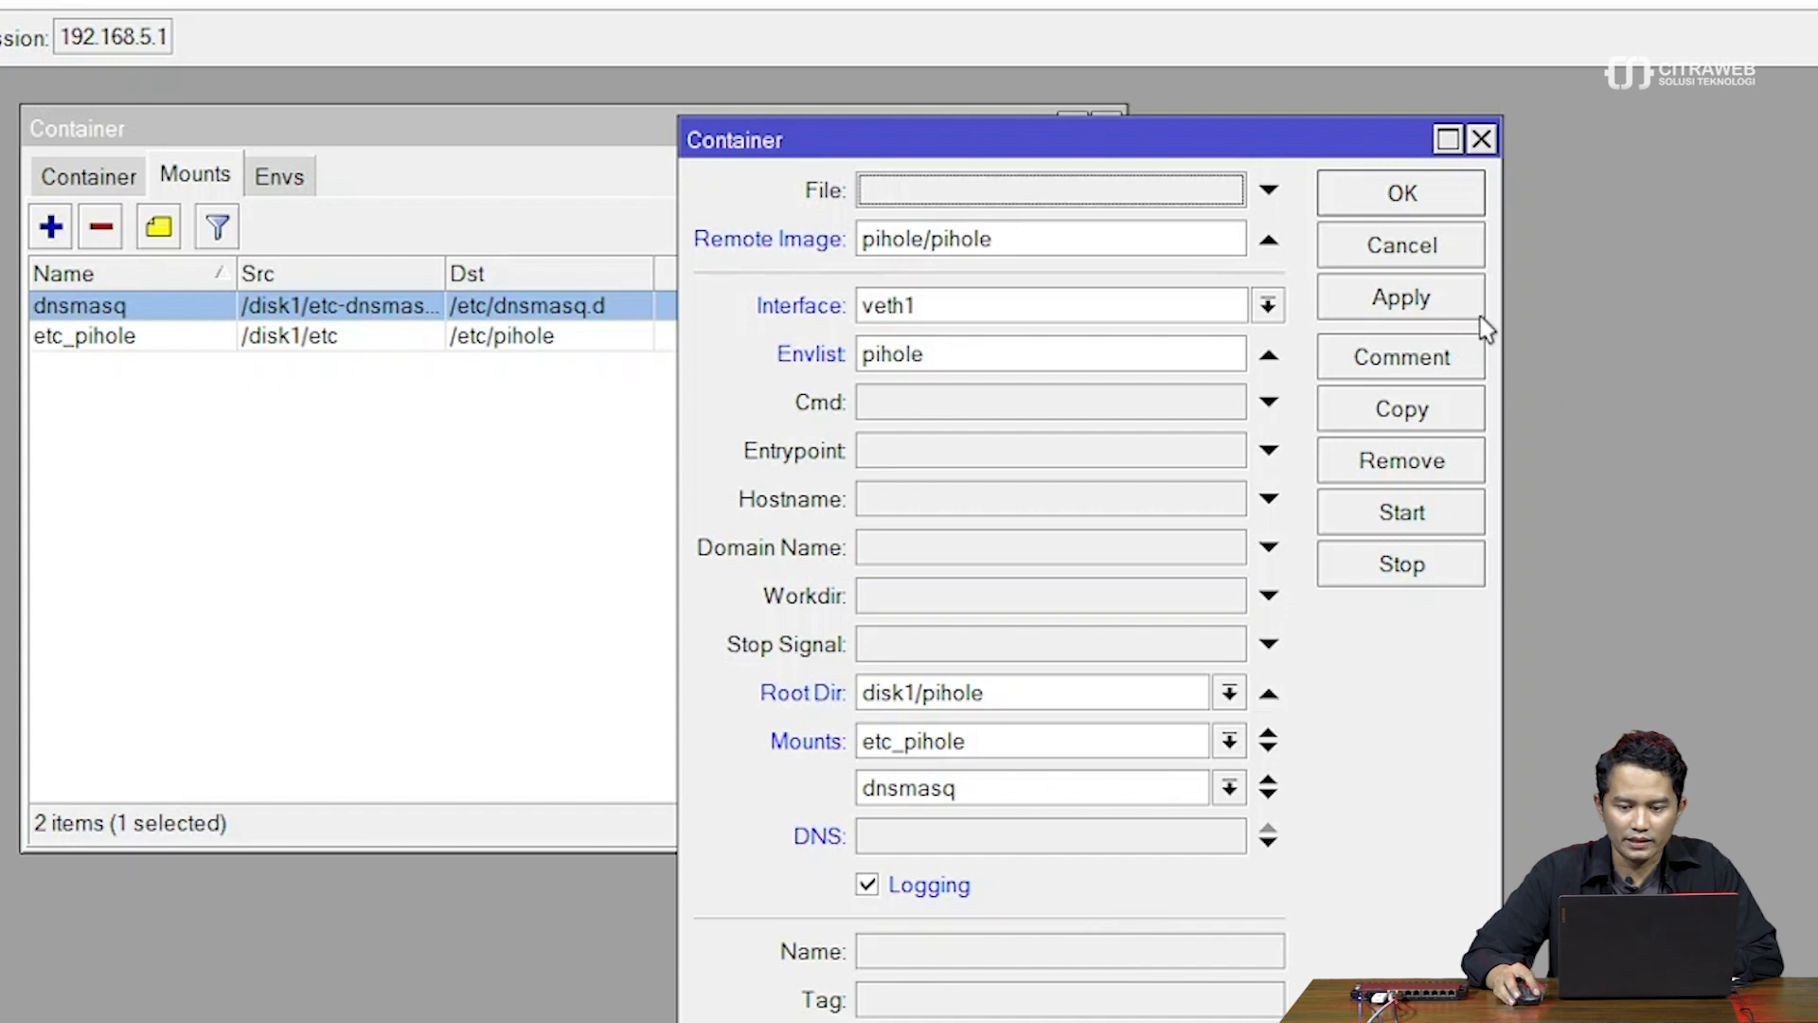
{"action": "left_click", "coordinate": [1464, 300]}
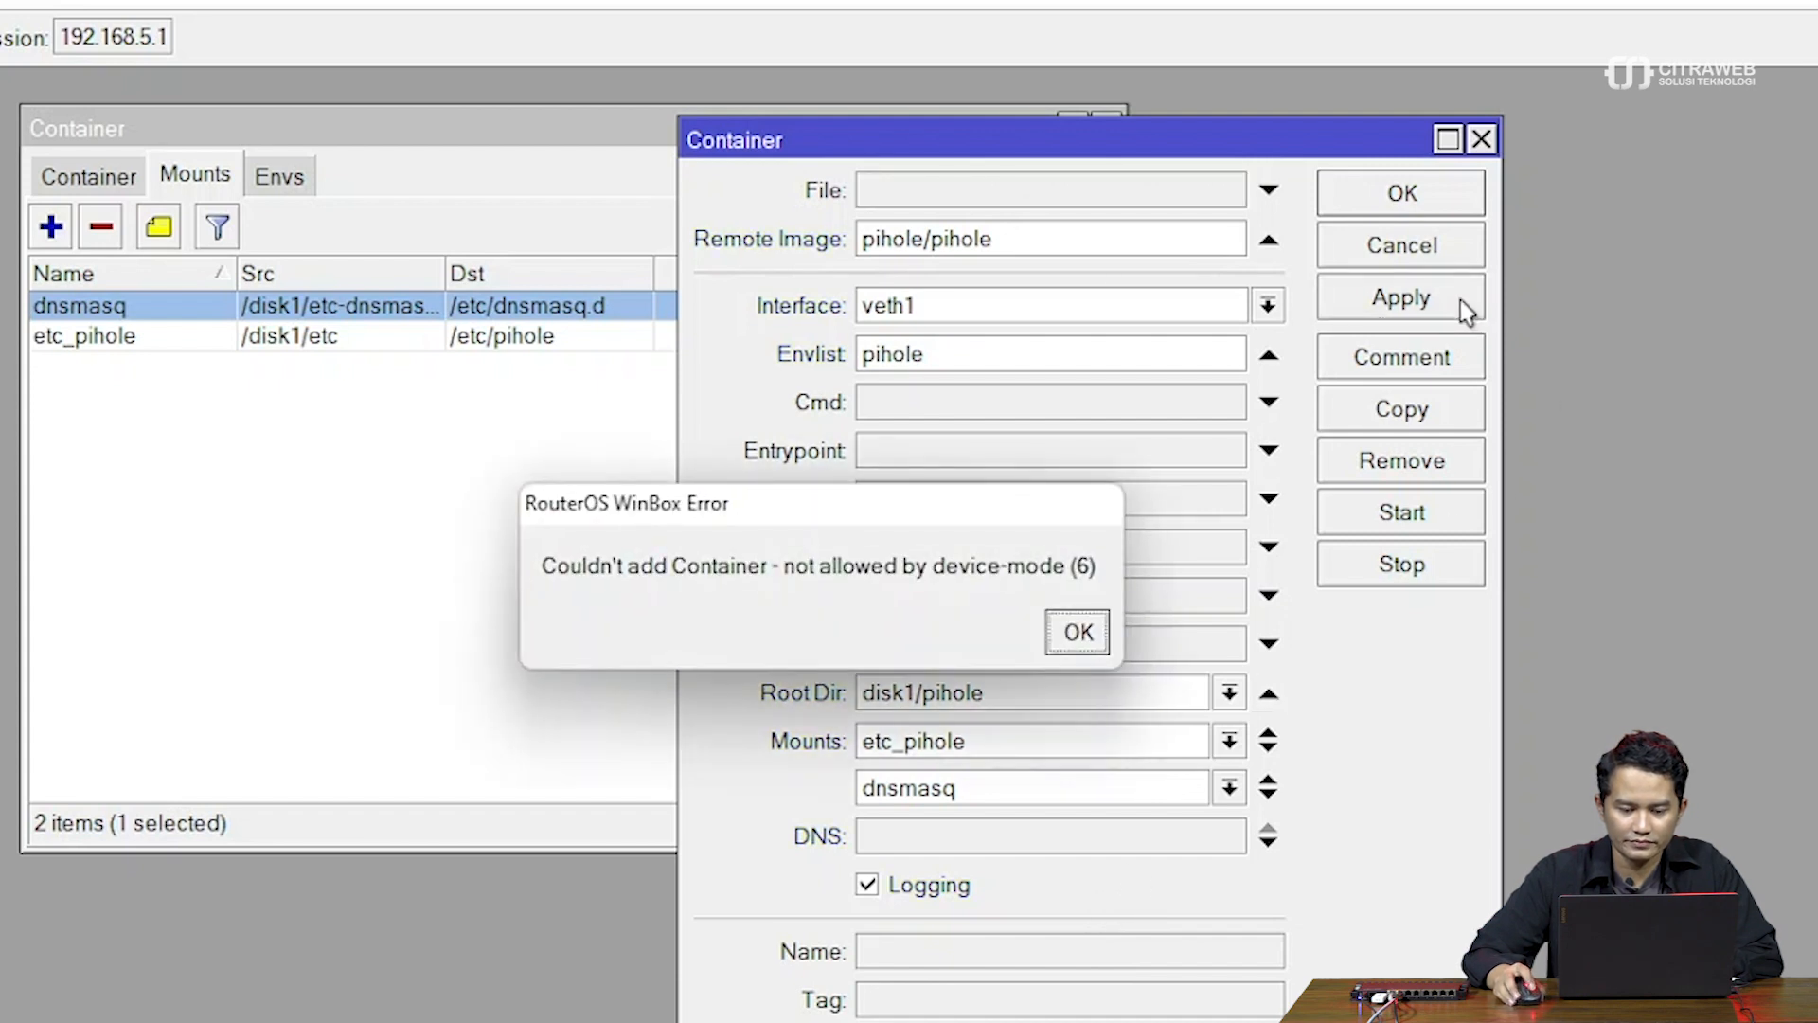
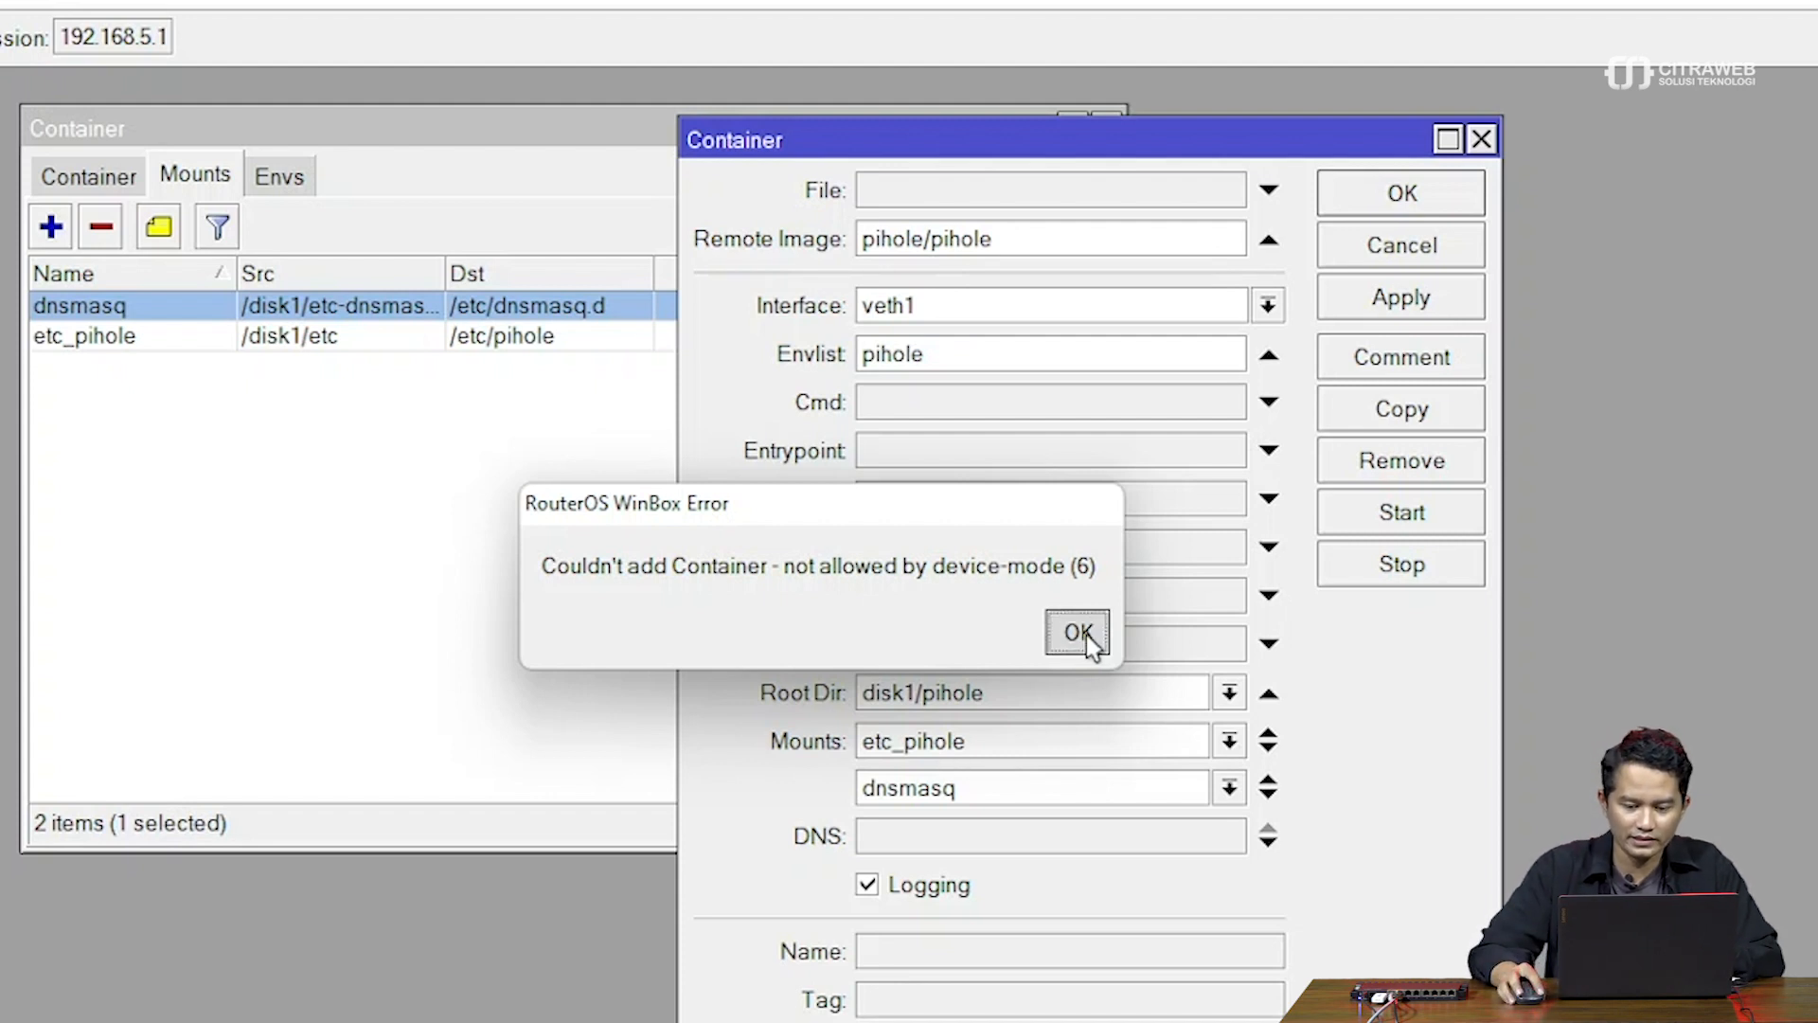
Dismiss the 'not allowed by device-mode' error and rearrange the Container and Mounts windows
{"action": "left_click", "coordinate": [1085, 635]}
{"action": "left_click_drag", "start_coordinate": [978, 161], "coordinate": [1415, 103]}
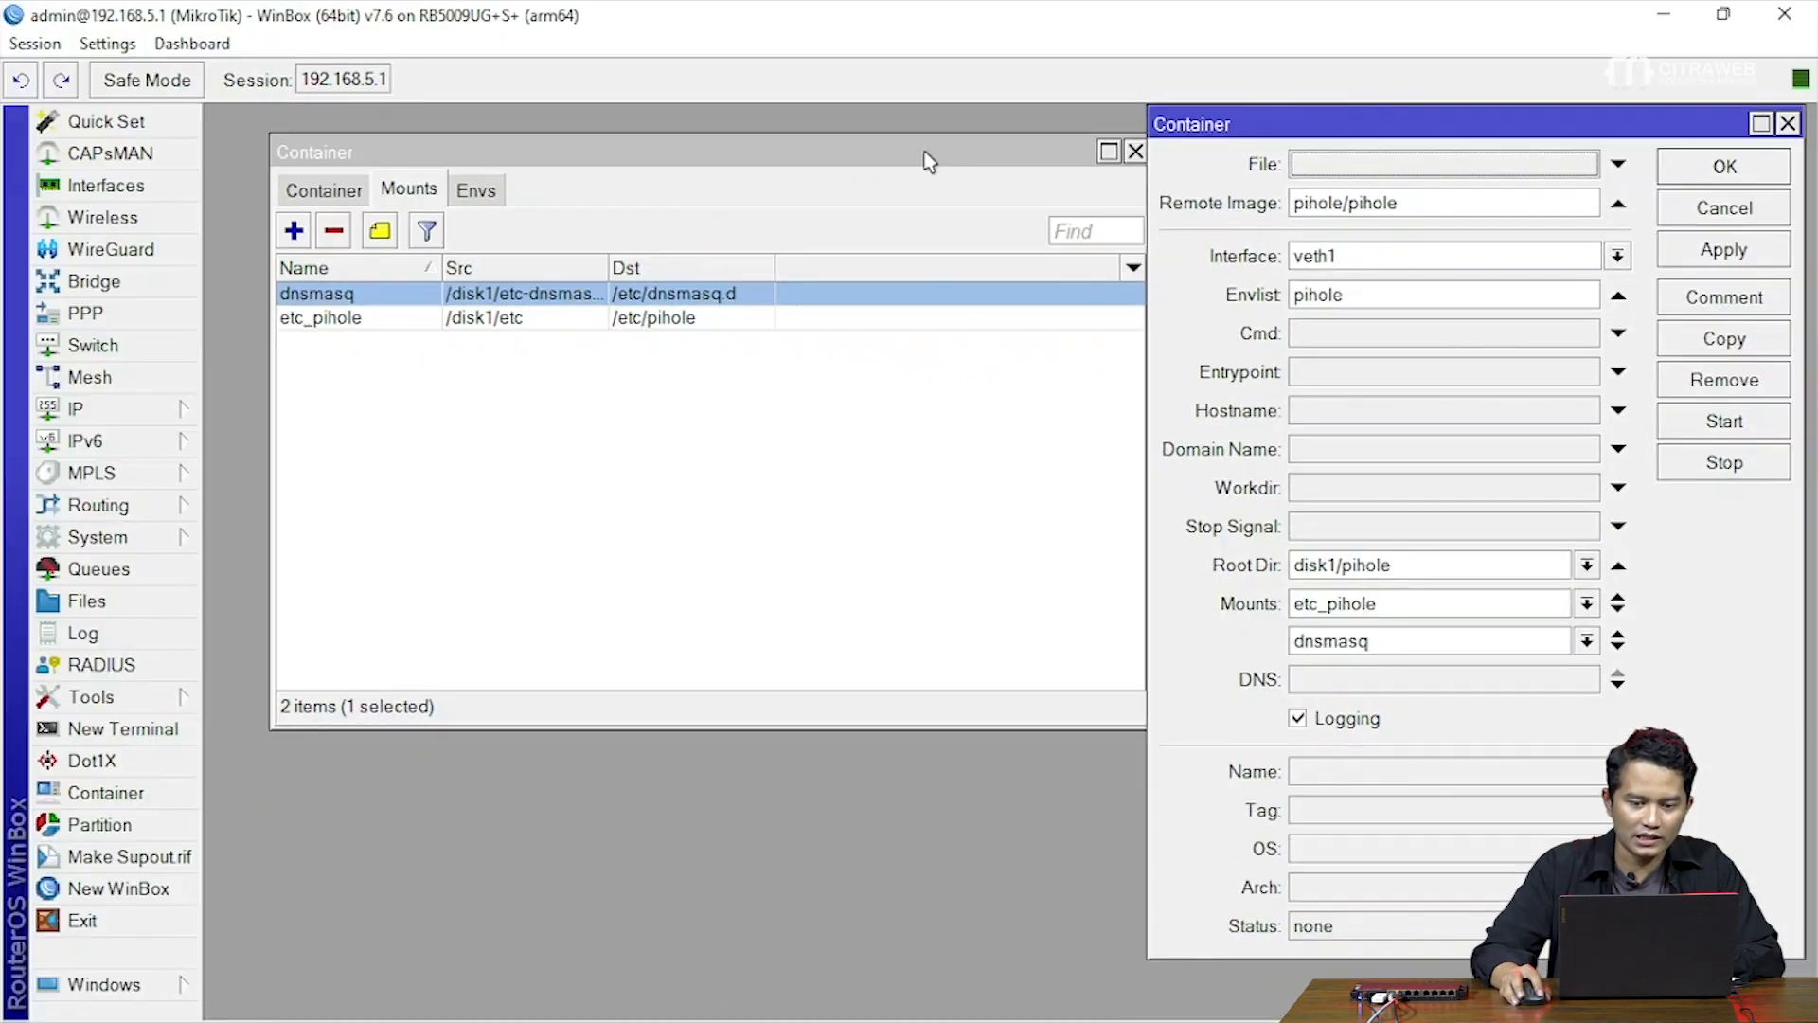
{"action": "left_click_drag", "start_coordinate": [841, 127], "coordinate": [805, 117]}
{"action": "left_click_drag", "start_coordinate": [1179, 130], "coordinate": [1146, 141]}
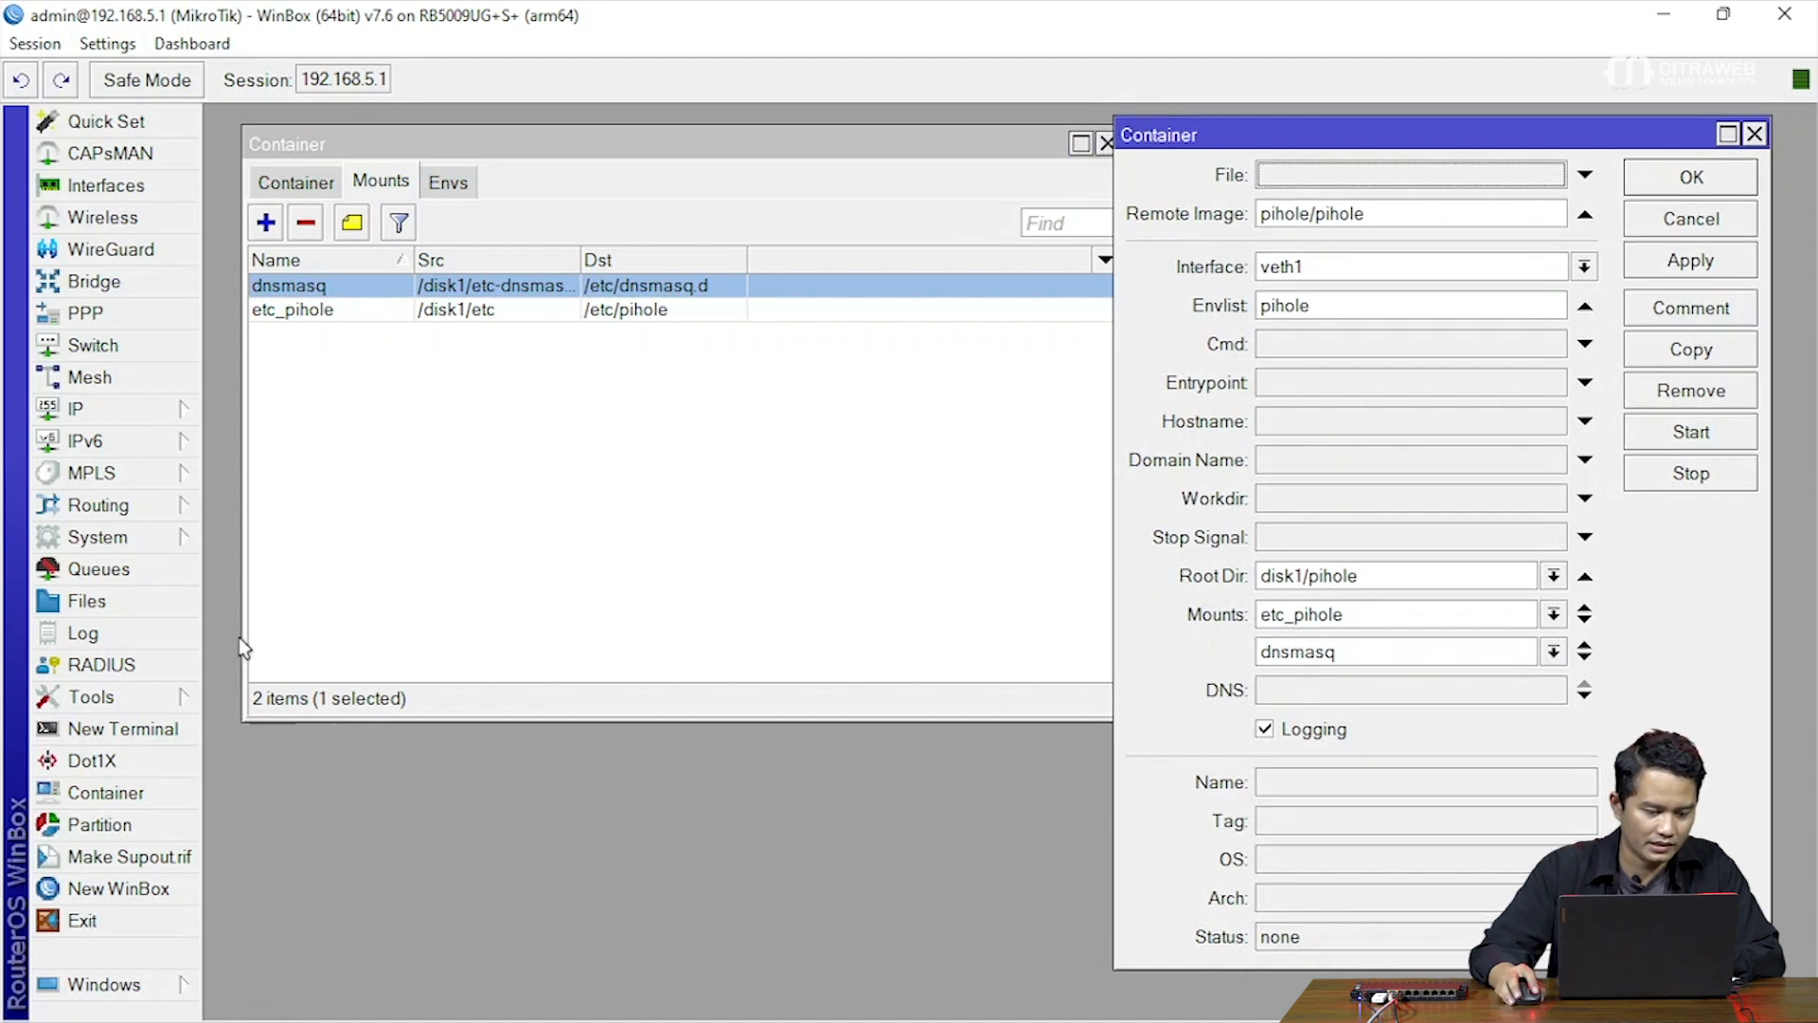
In a new terminal, skip the password prompt and print the router's device mode
{"action": "left_click", "coordinate": [128, 728]}
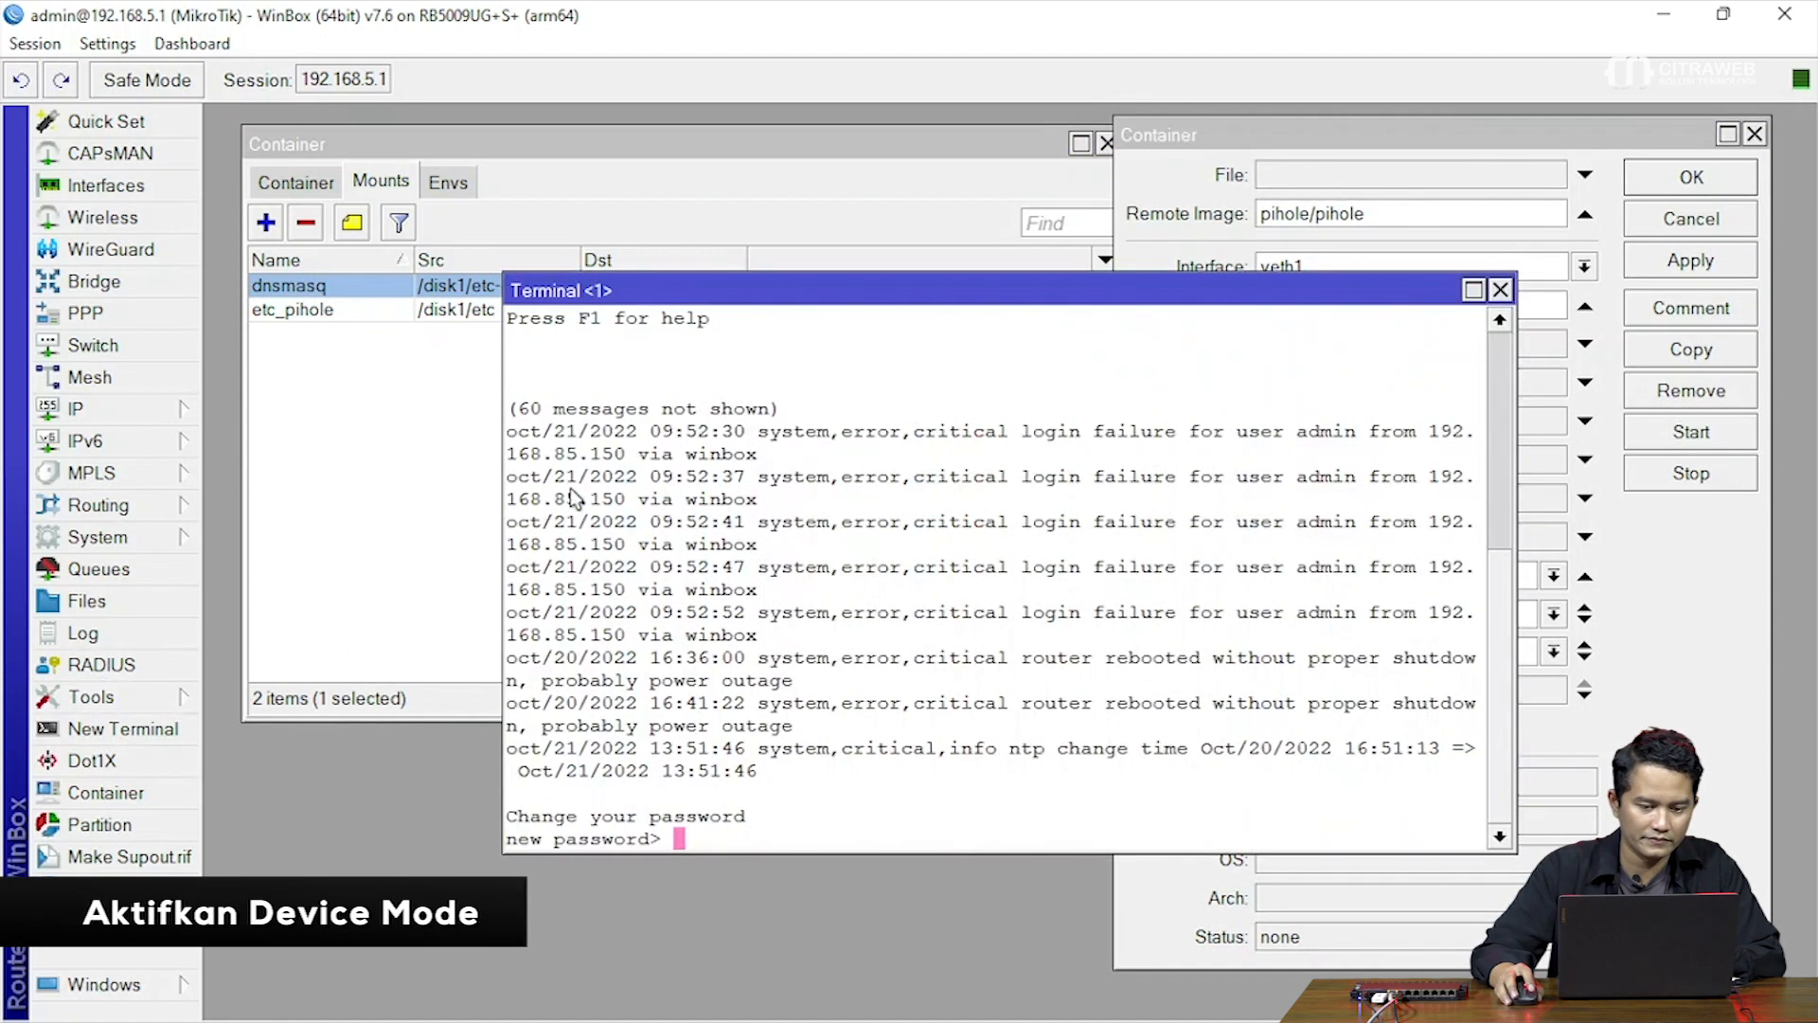
{"action": "left_click_drag", "start_coordinate": [690, 301], "coordinate": [543, 390]}
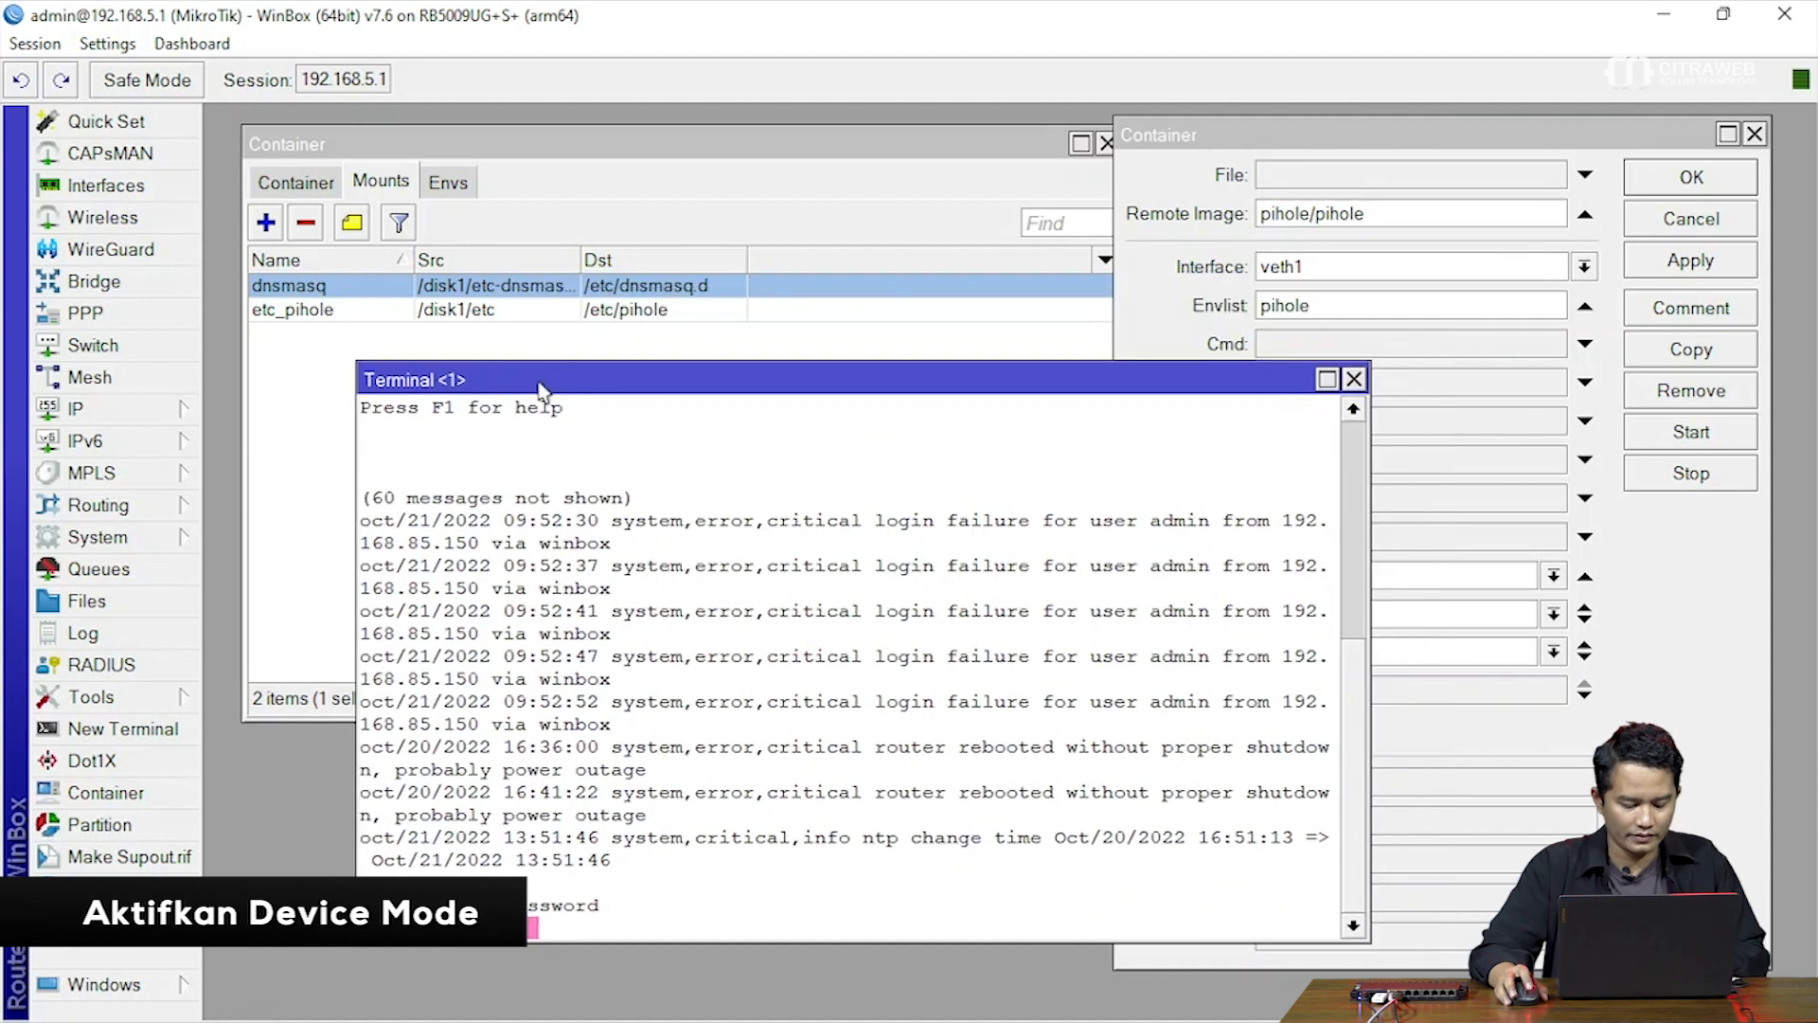
{"action": "key", "text": "Return"}
{"action": "key", "text": "Return"}
{"action": "key", "text": "Return"}
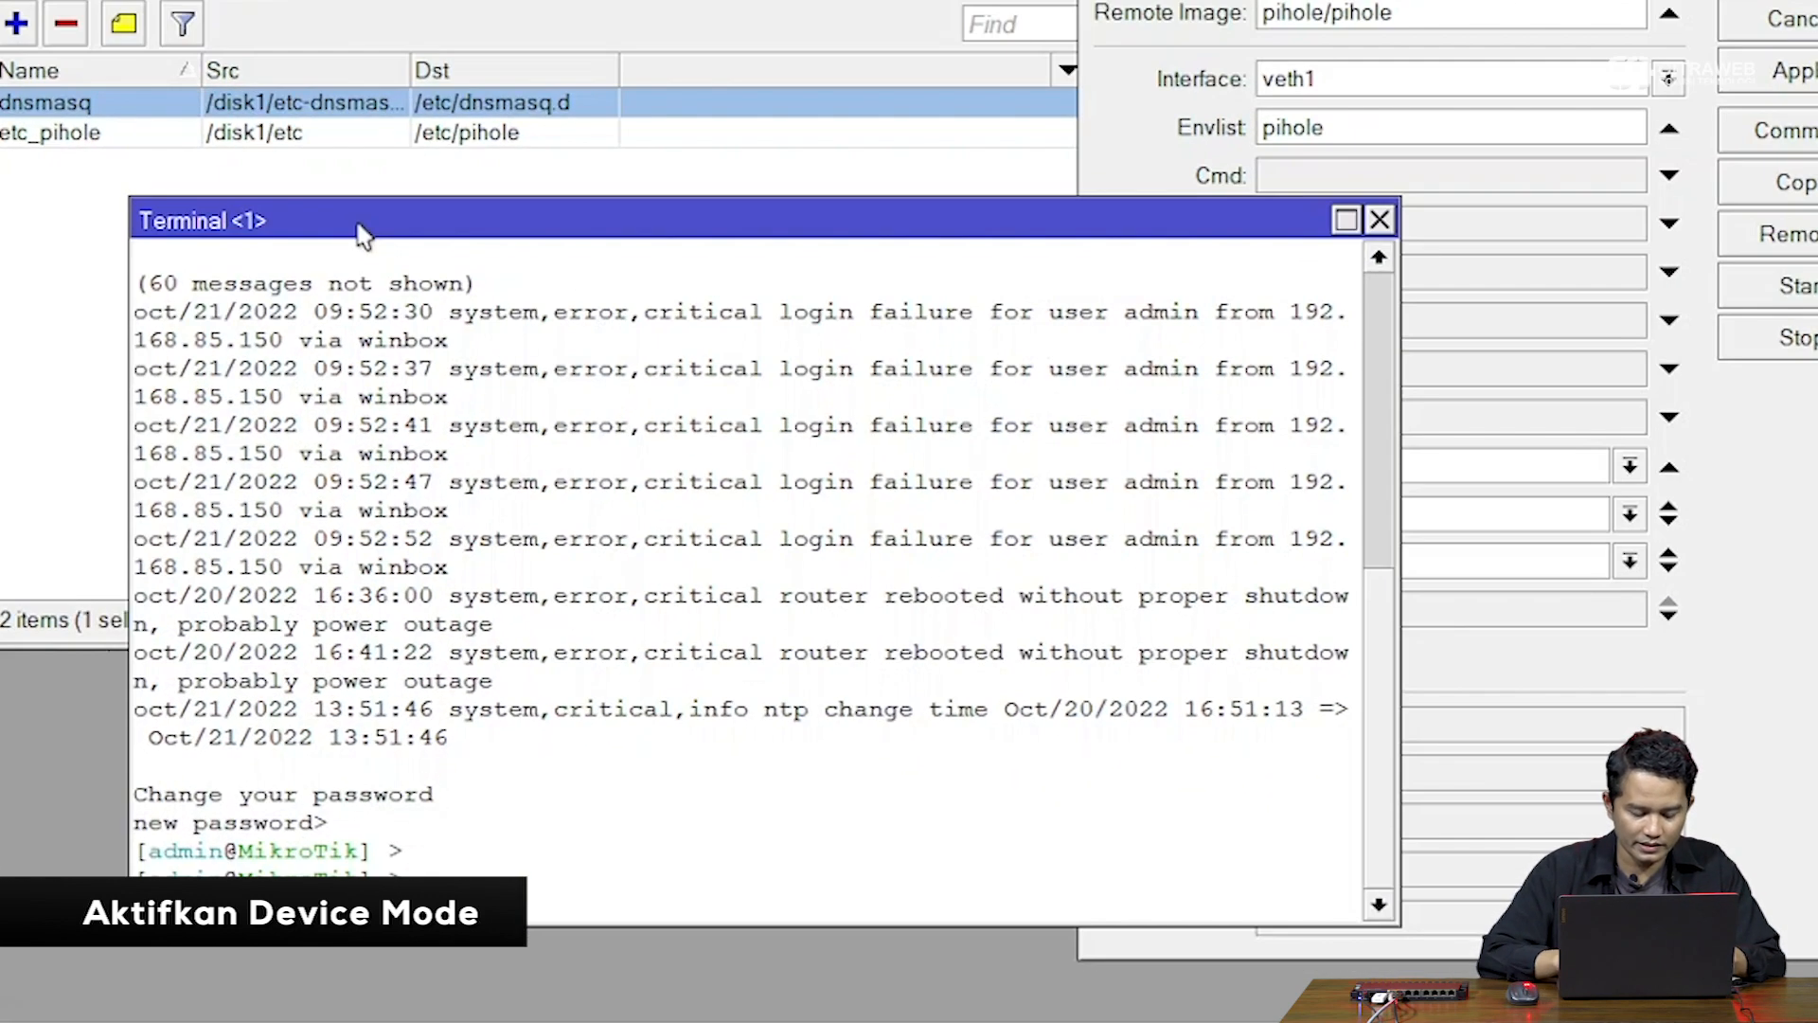
{"action": "type", "text": "device-mode/"}
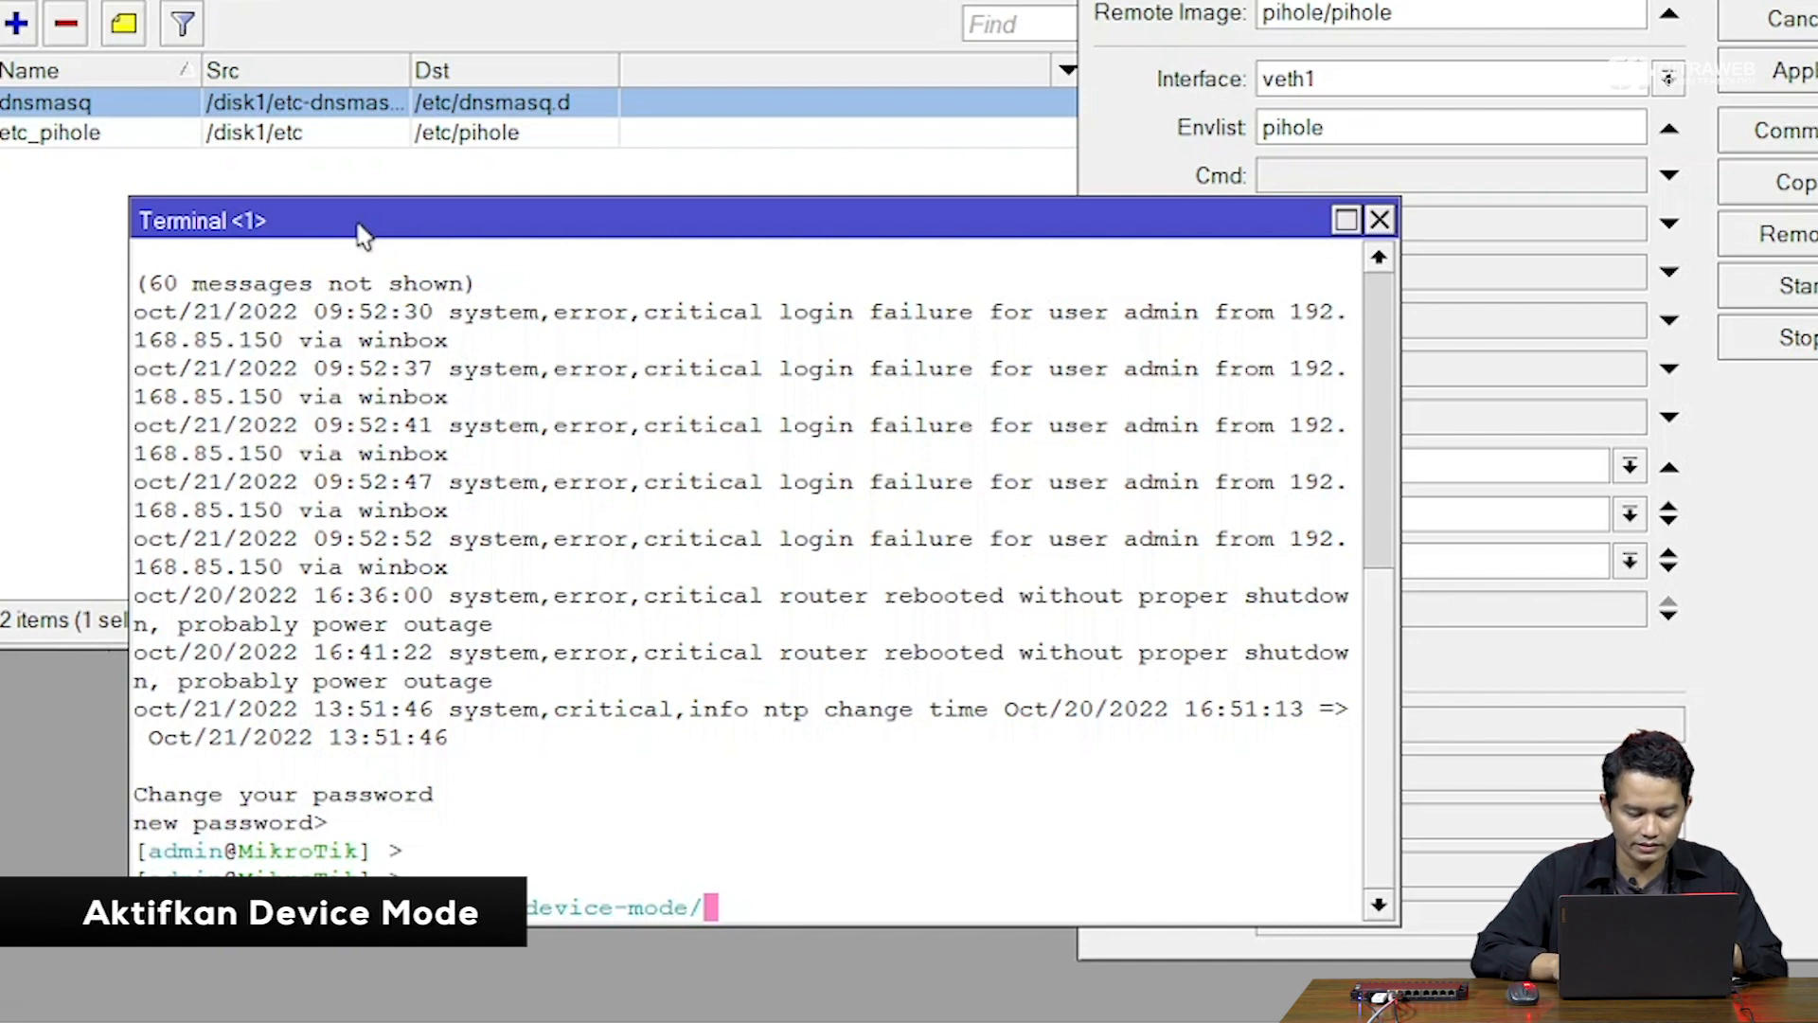
{"action": "key", "text": "Tab"}
{"action": "key", "text": "Tab"}
{"action": "type", "text": "pr"}
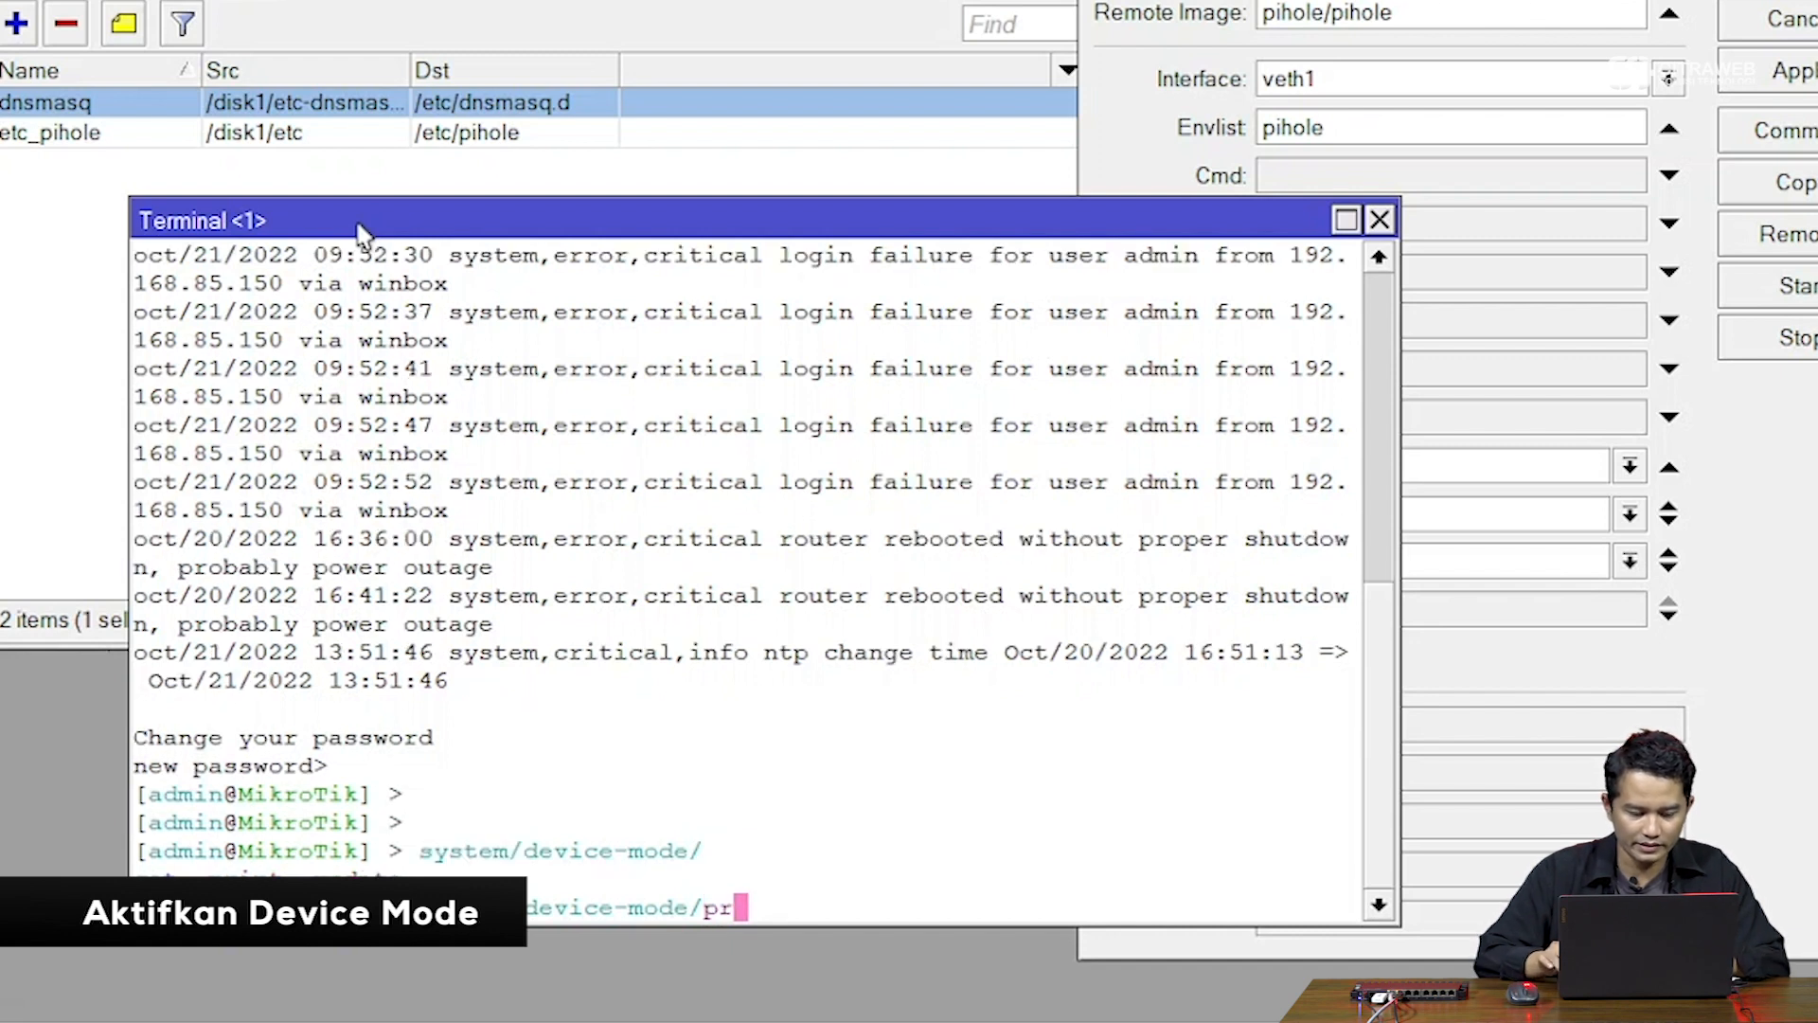
{"action": "key", "text": "Return"}
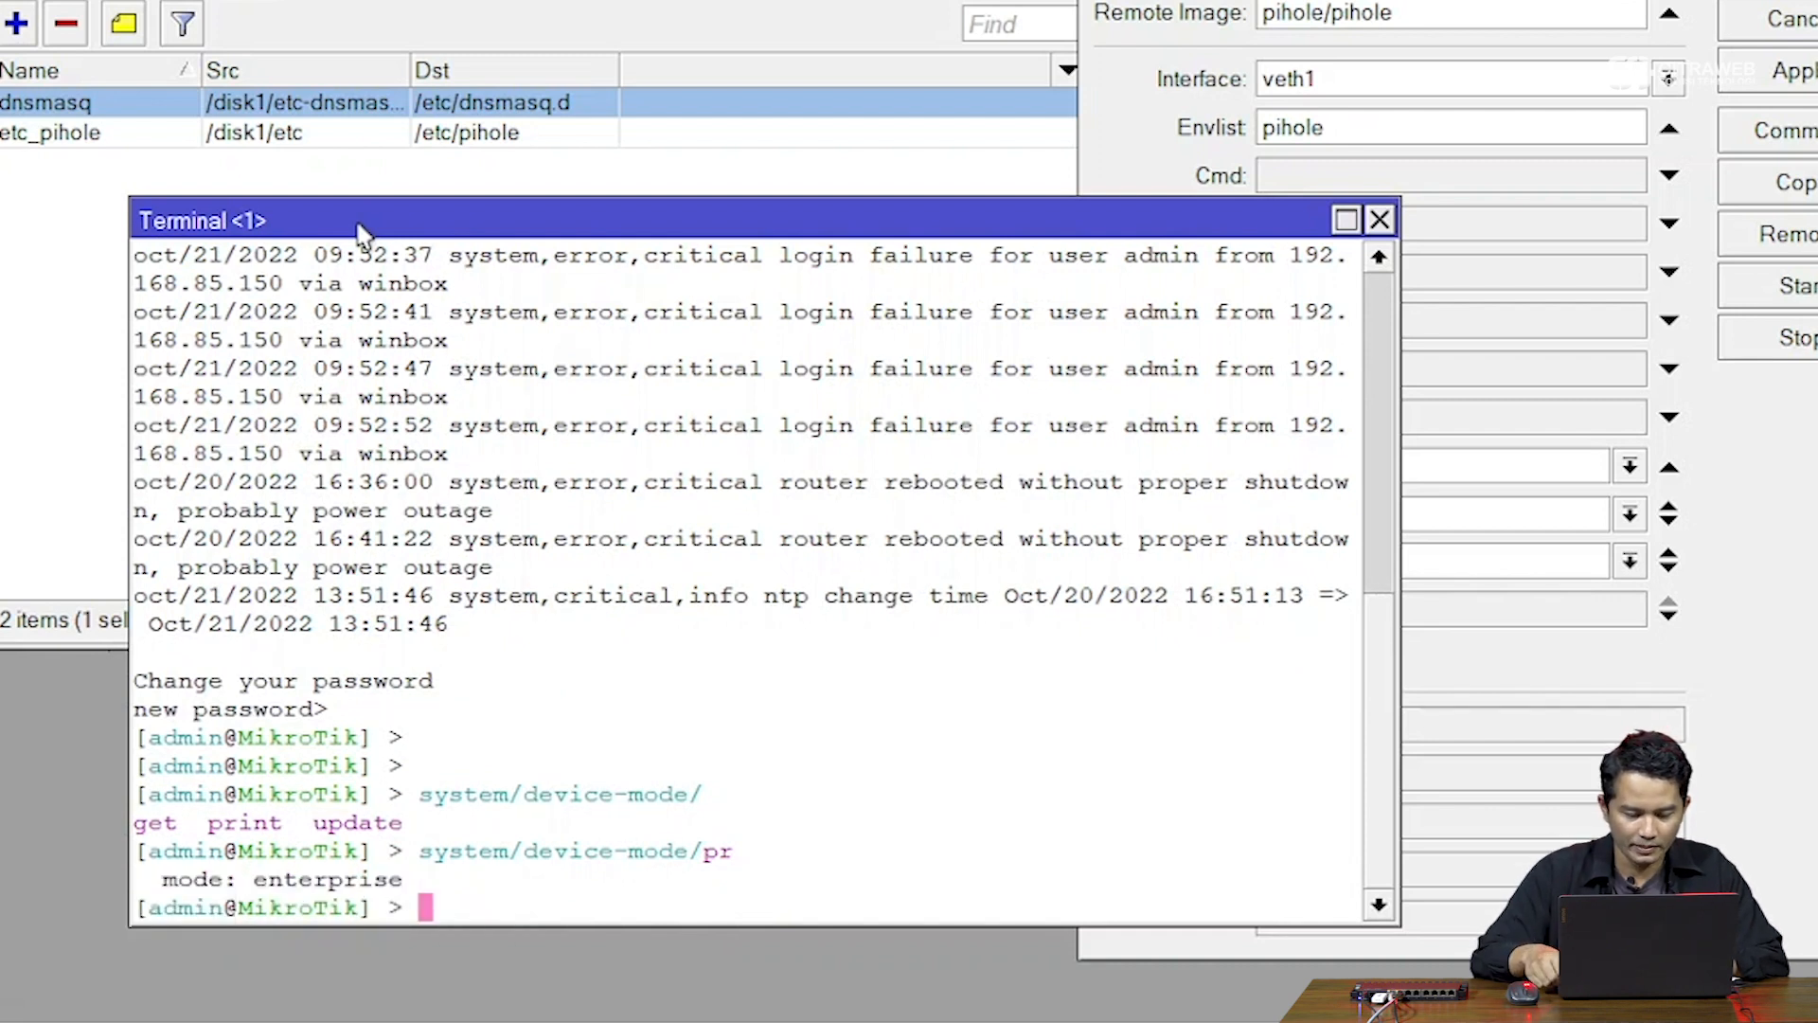
{"action": "key", "text": "Return"}
Run system/device-mode/update container=yes to allow containers on the router
{"action": "type", "text": "system/devi"}
{"action": "key", "text": "Tab"}
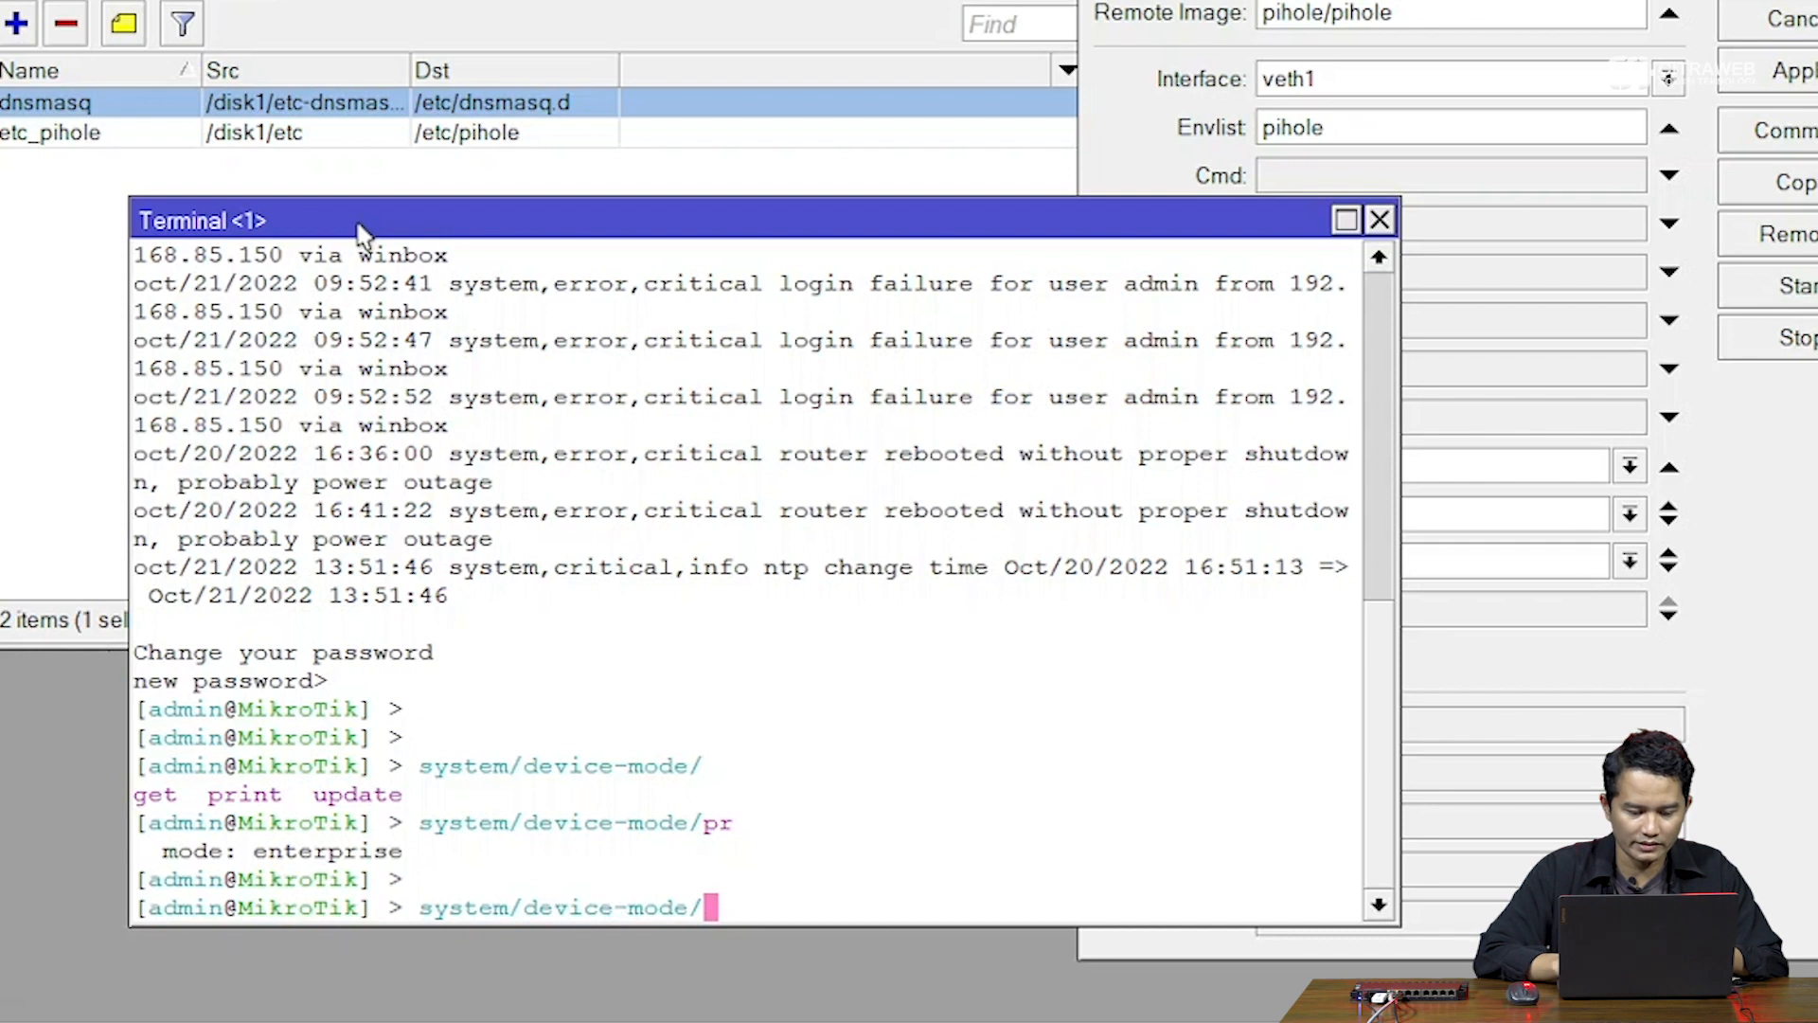
{"action": "type", "text": "up"}
{"action": "key", "text": "Tab"}
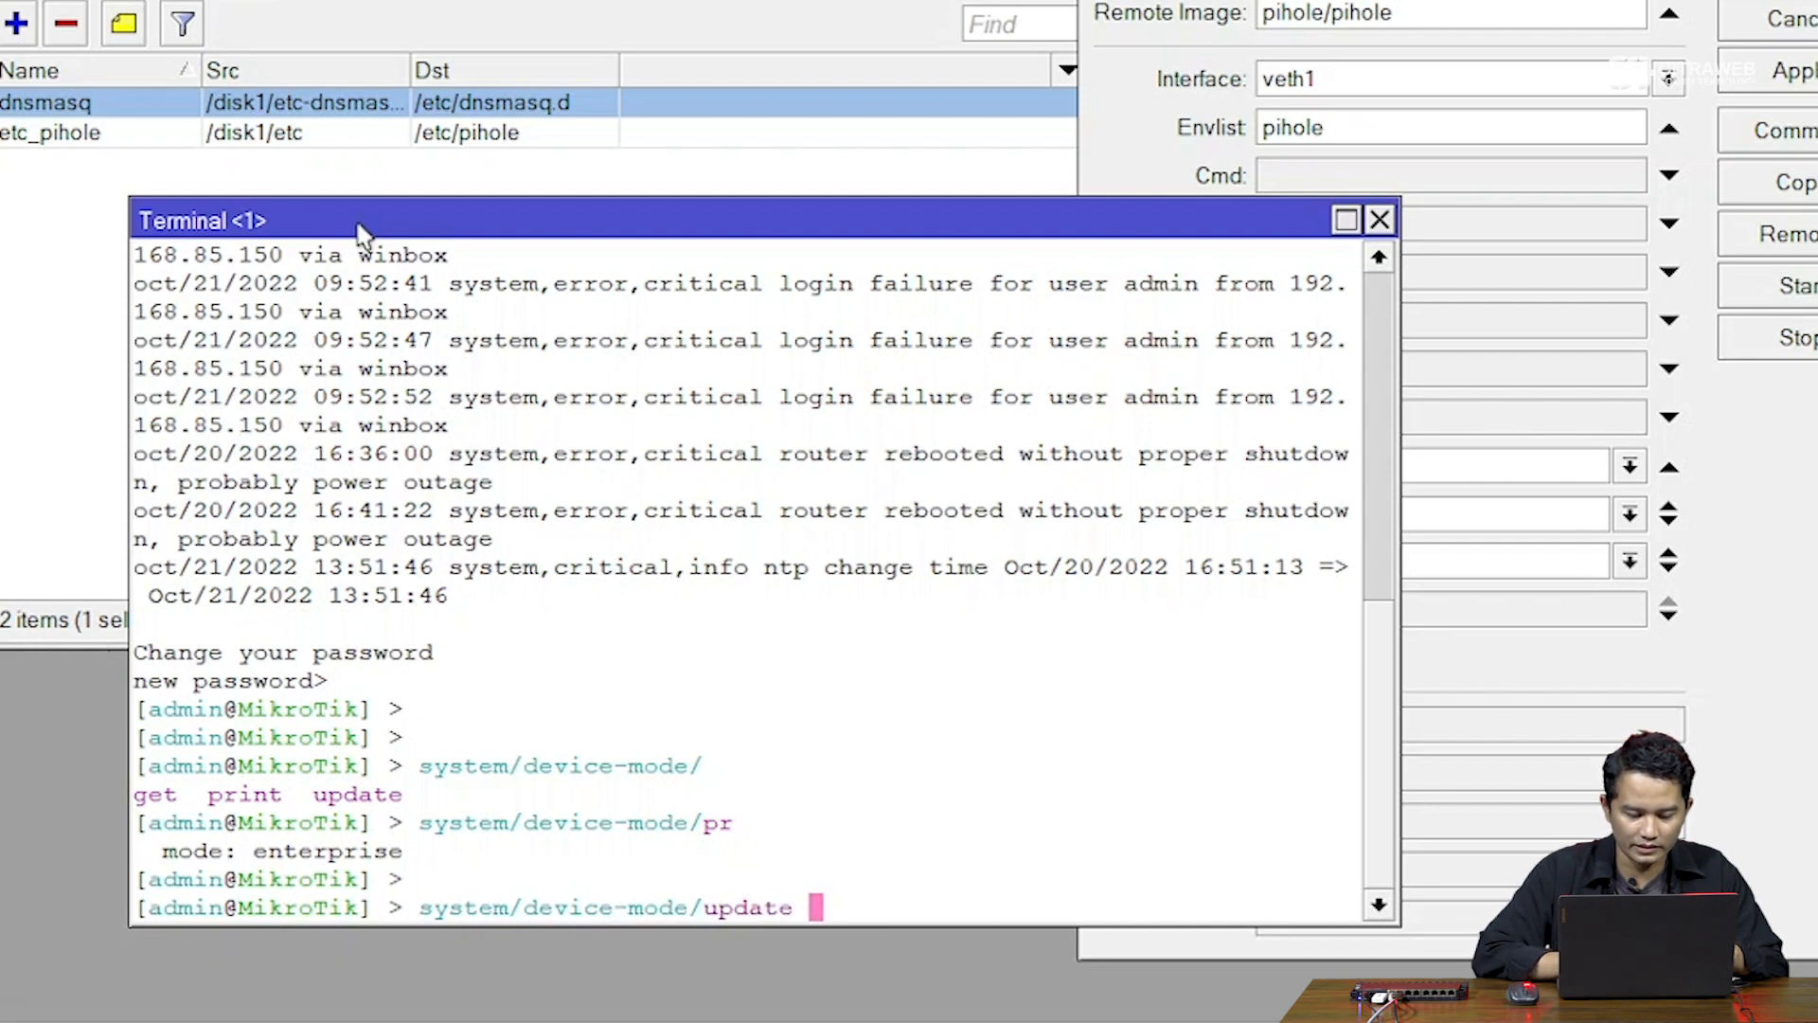
{"action": "key", "text": "Tab"}
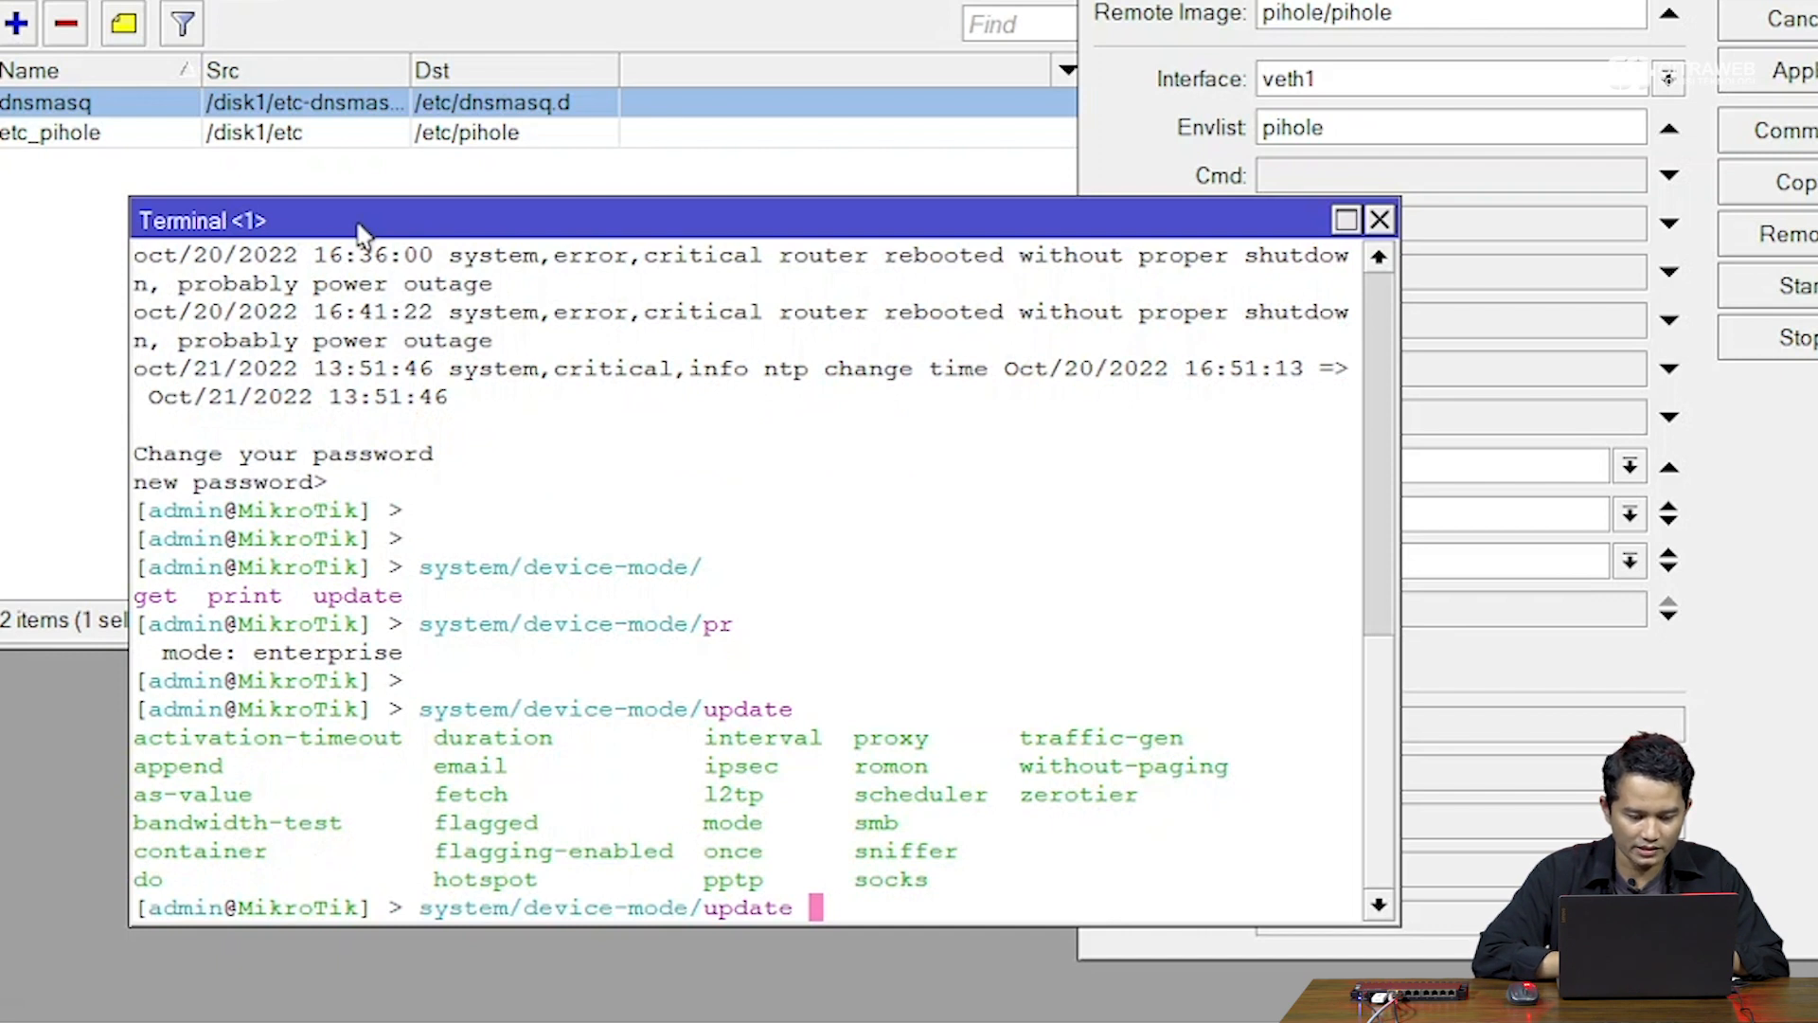
{"action": "type", "text": "con"}
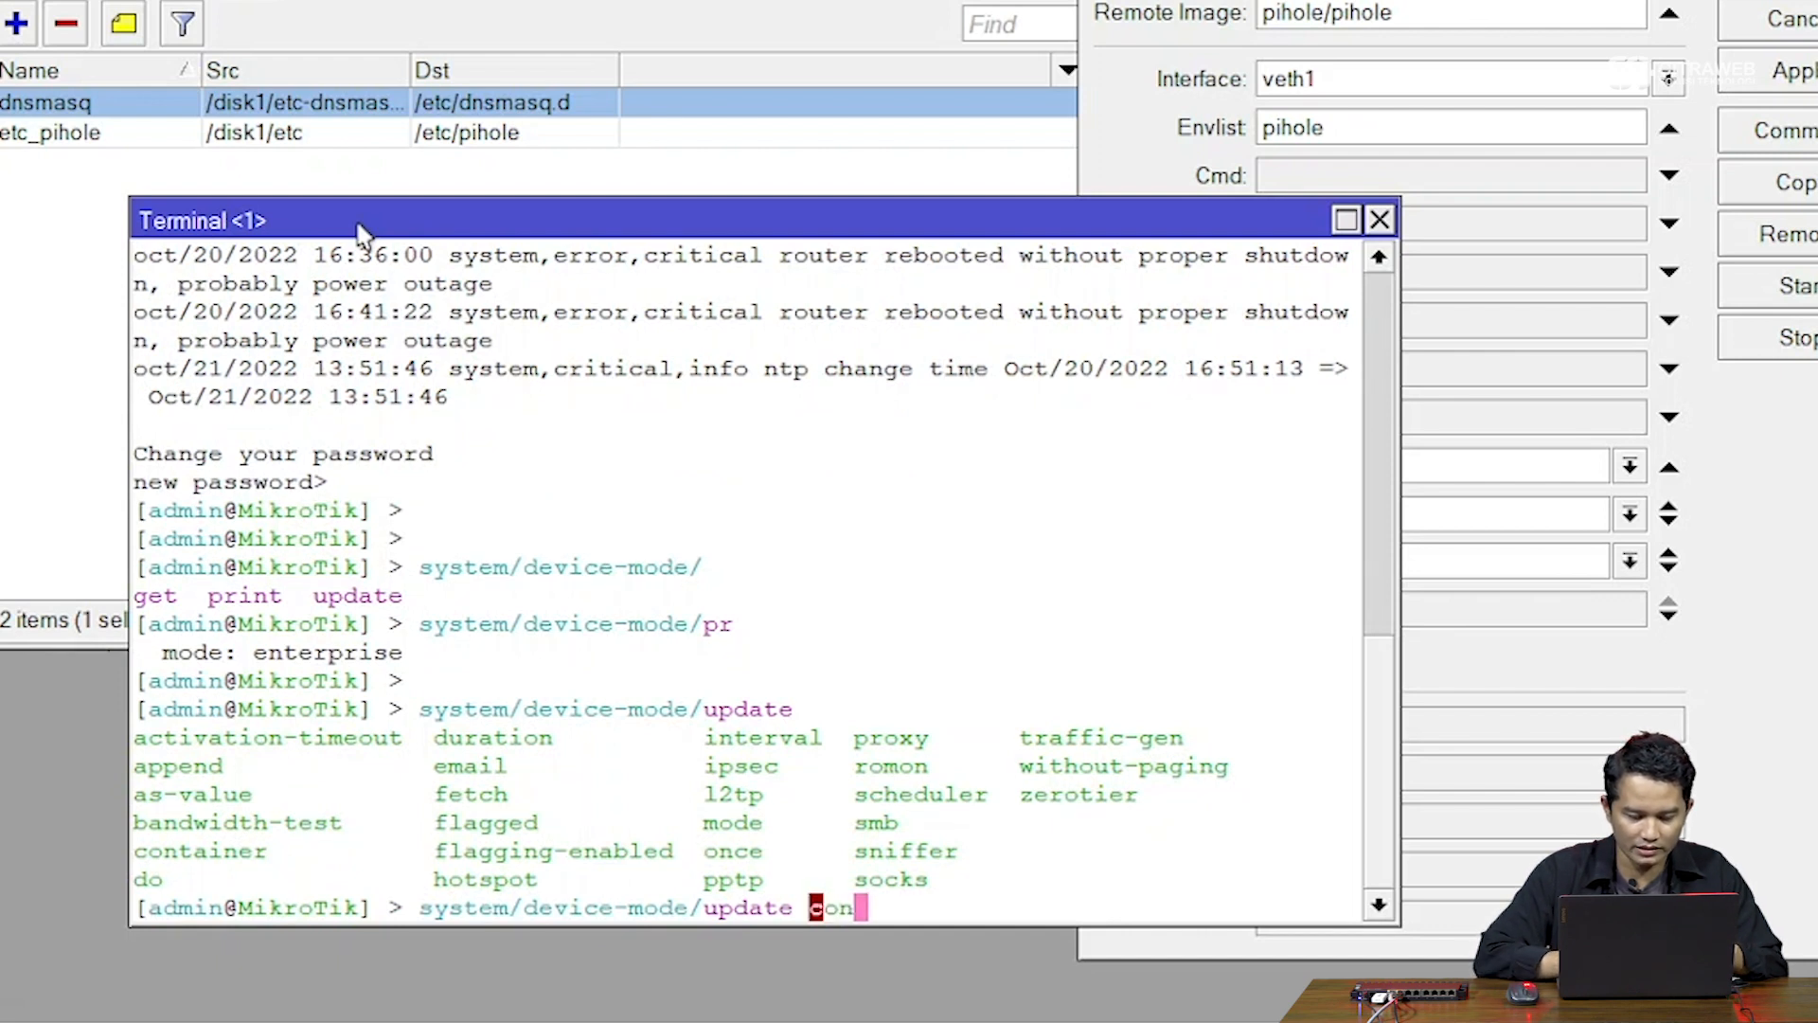
{"action": "key", "text": "Tab"}
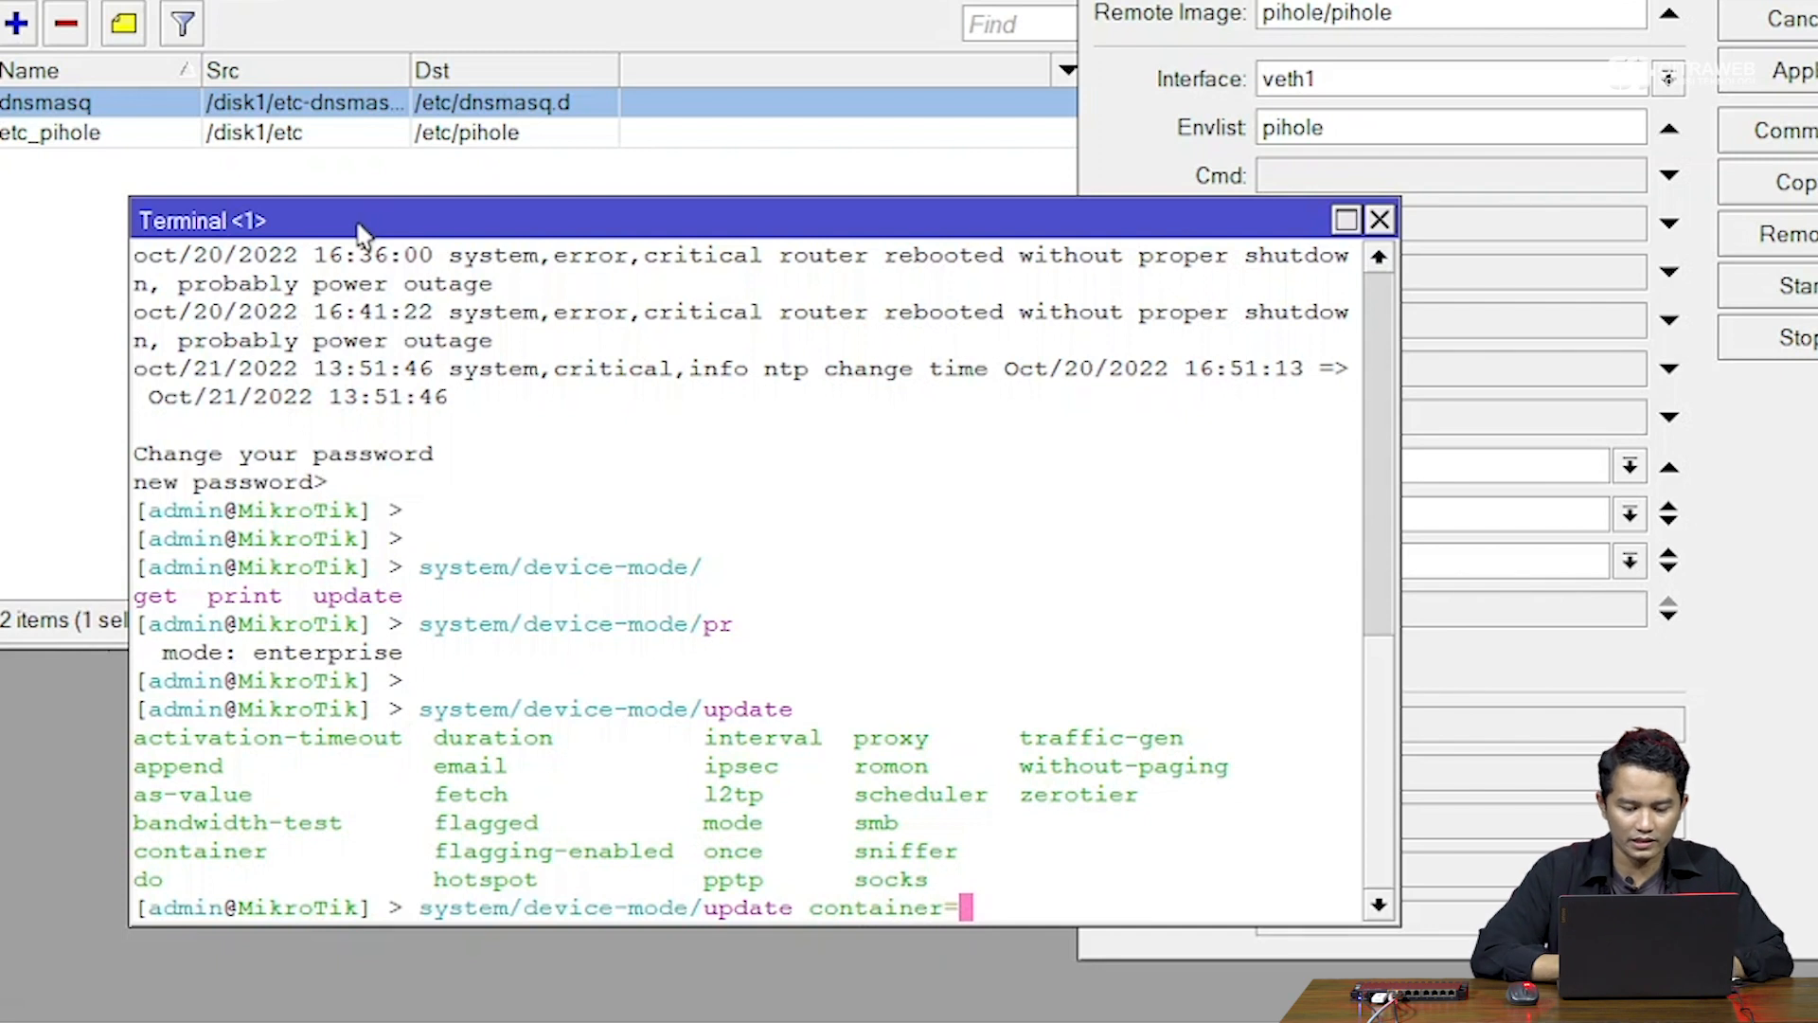
{"action": "key", "text": "Tab"}
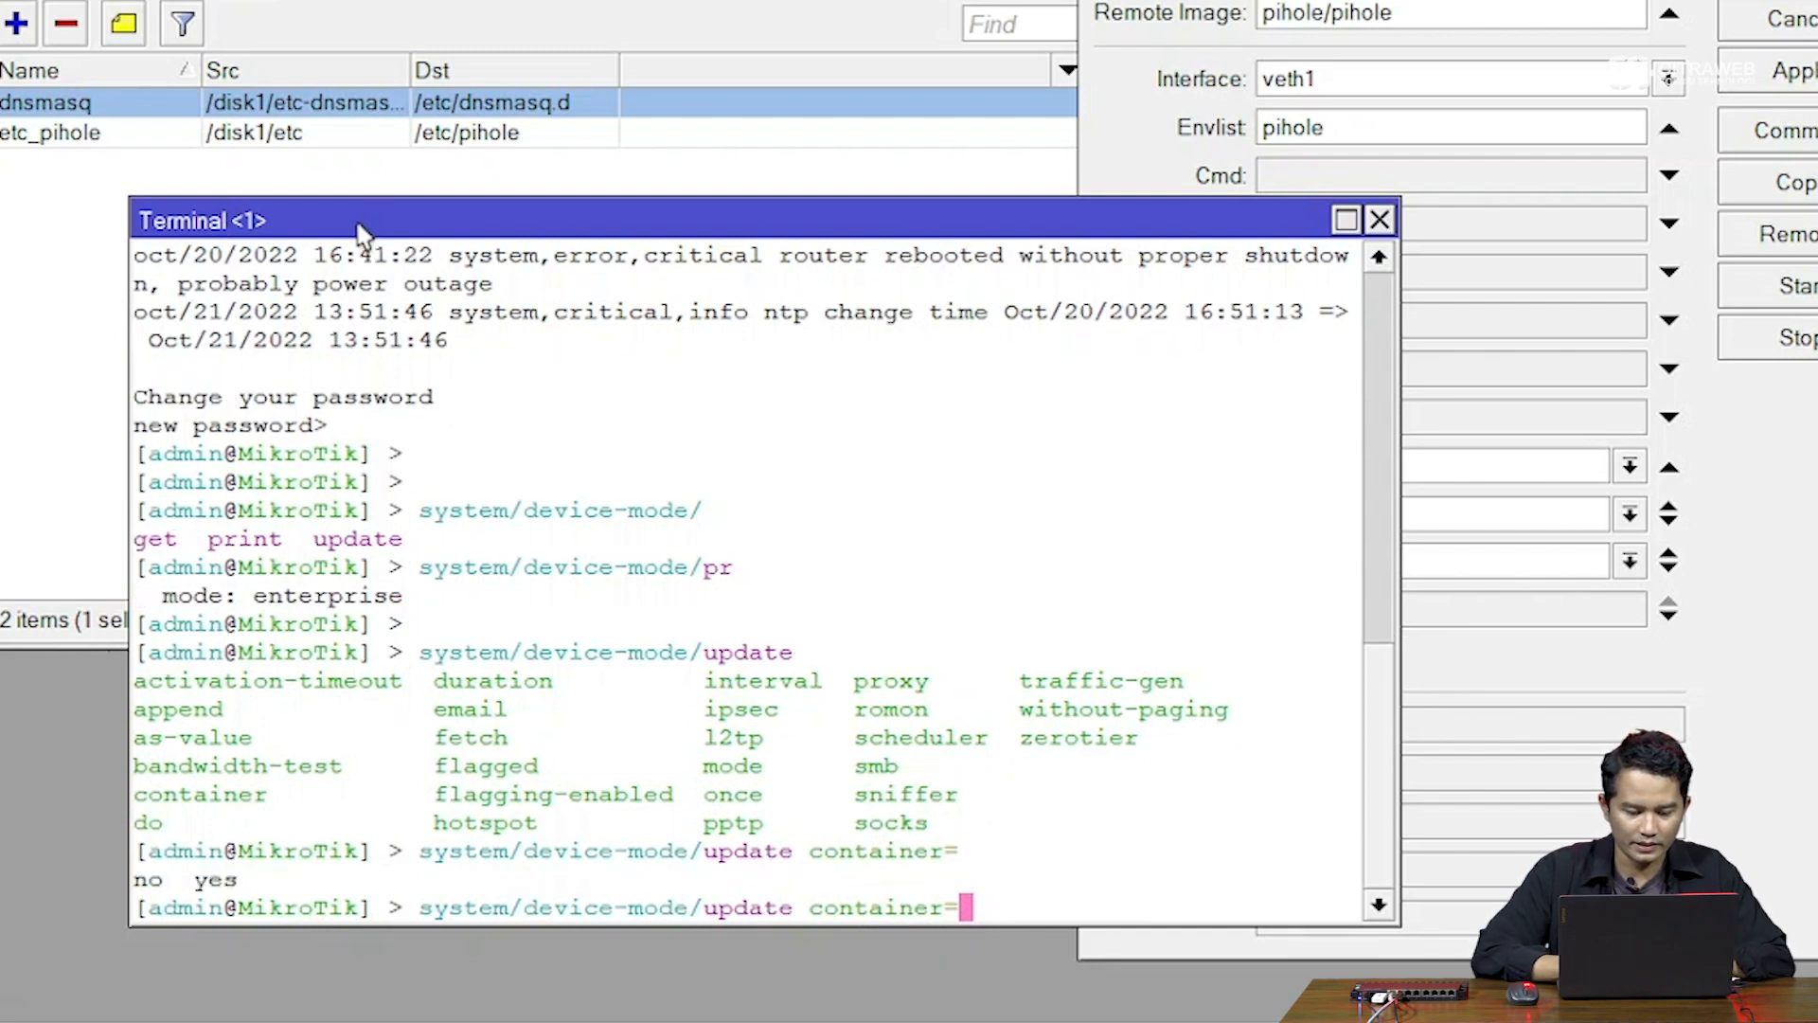
{"action": "type", "text": "yes"}
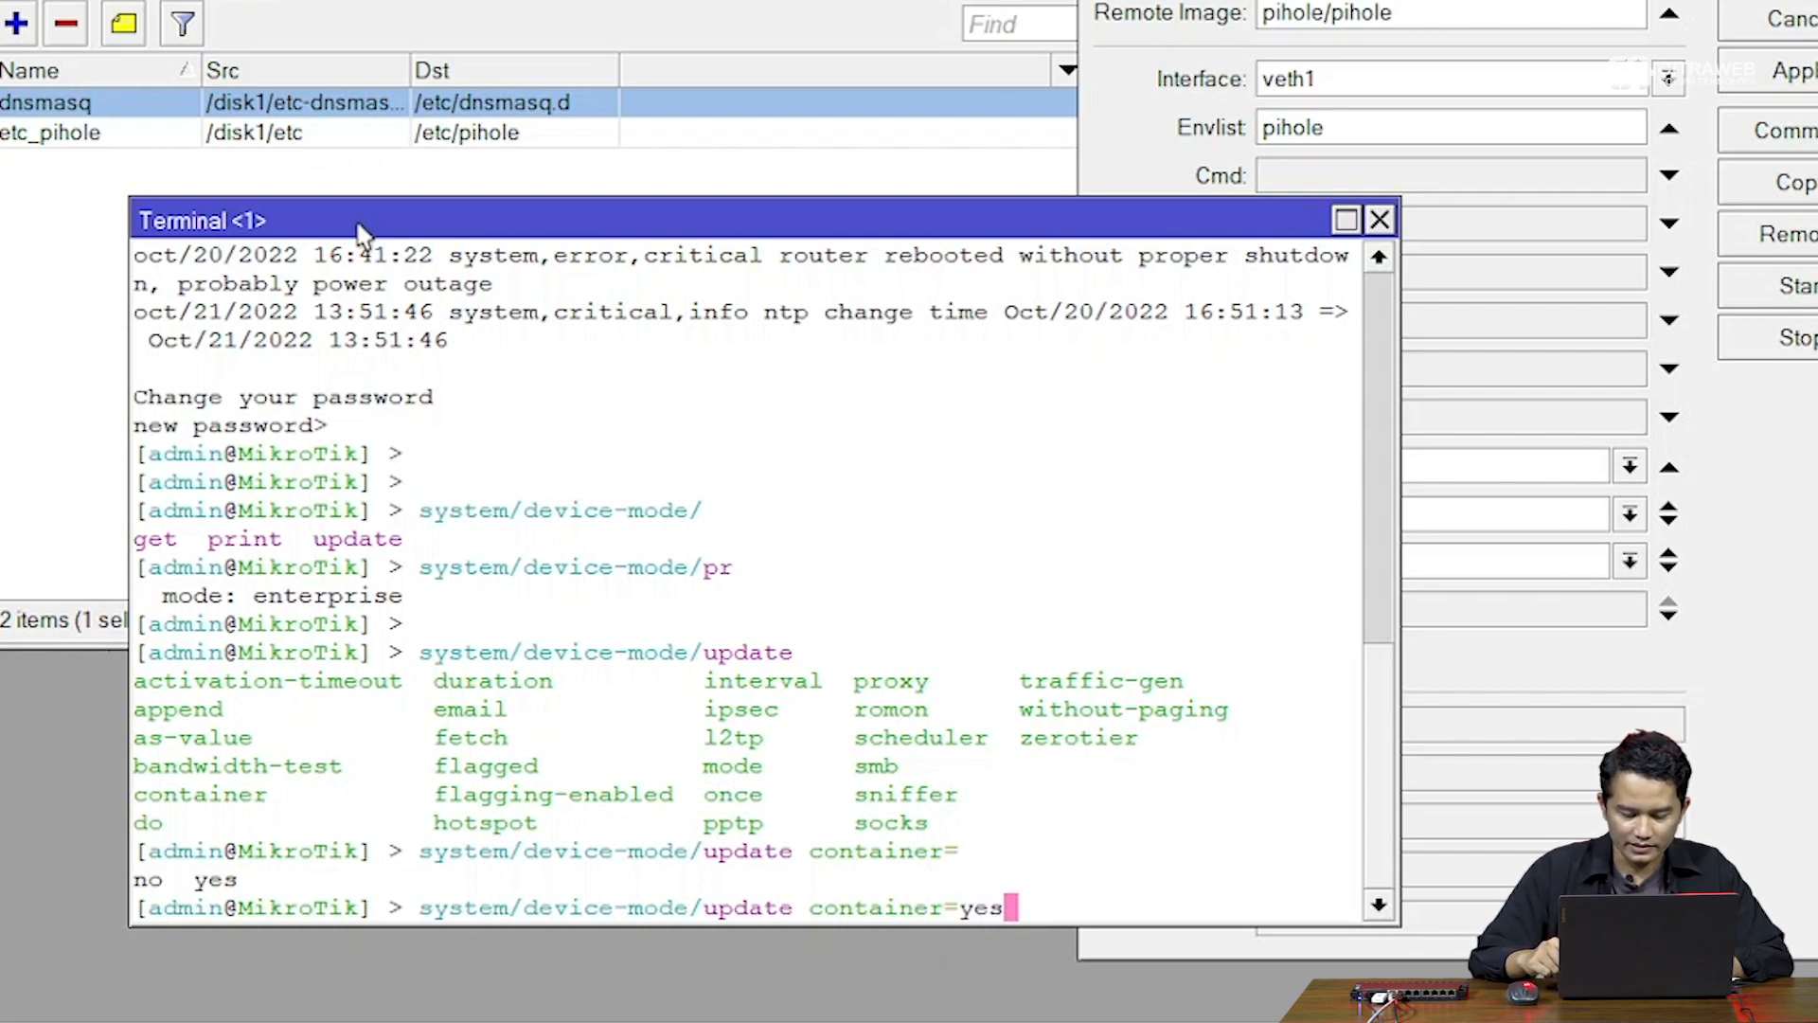
{"action": "key", "text": "Return"}
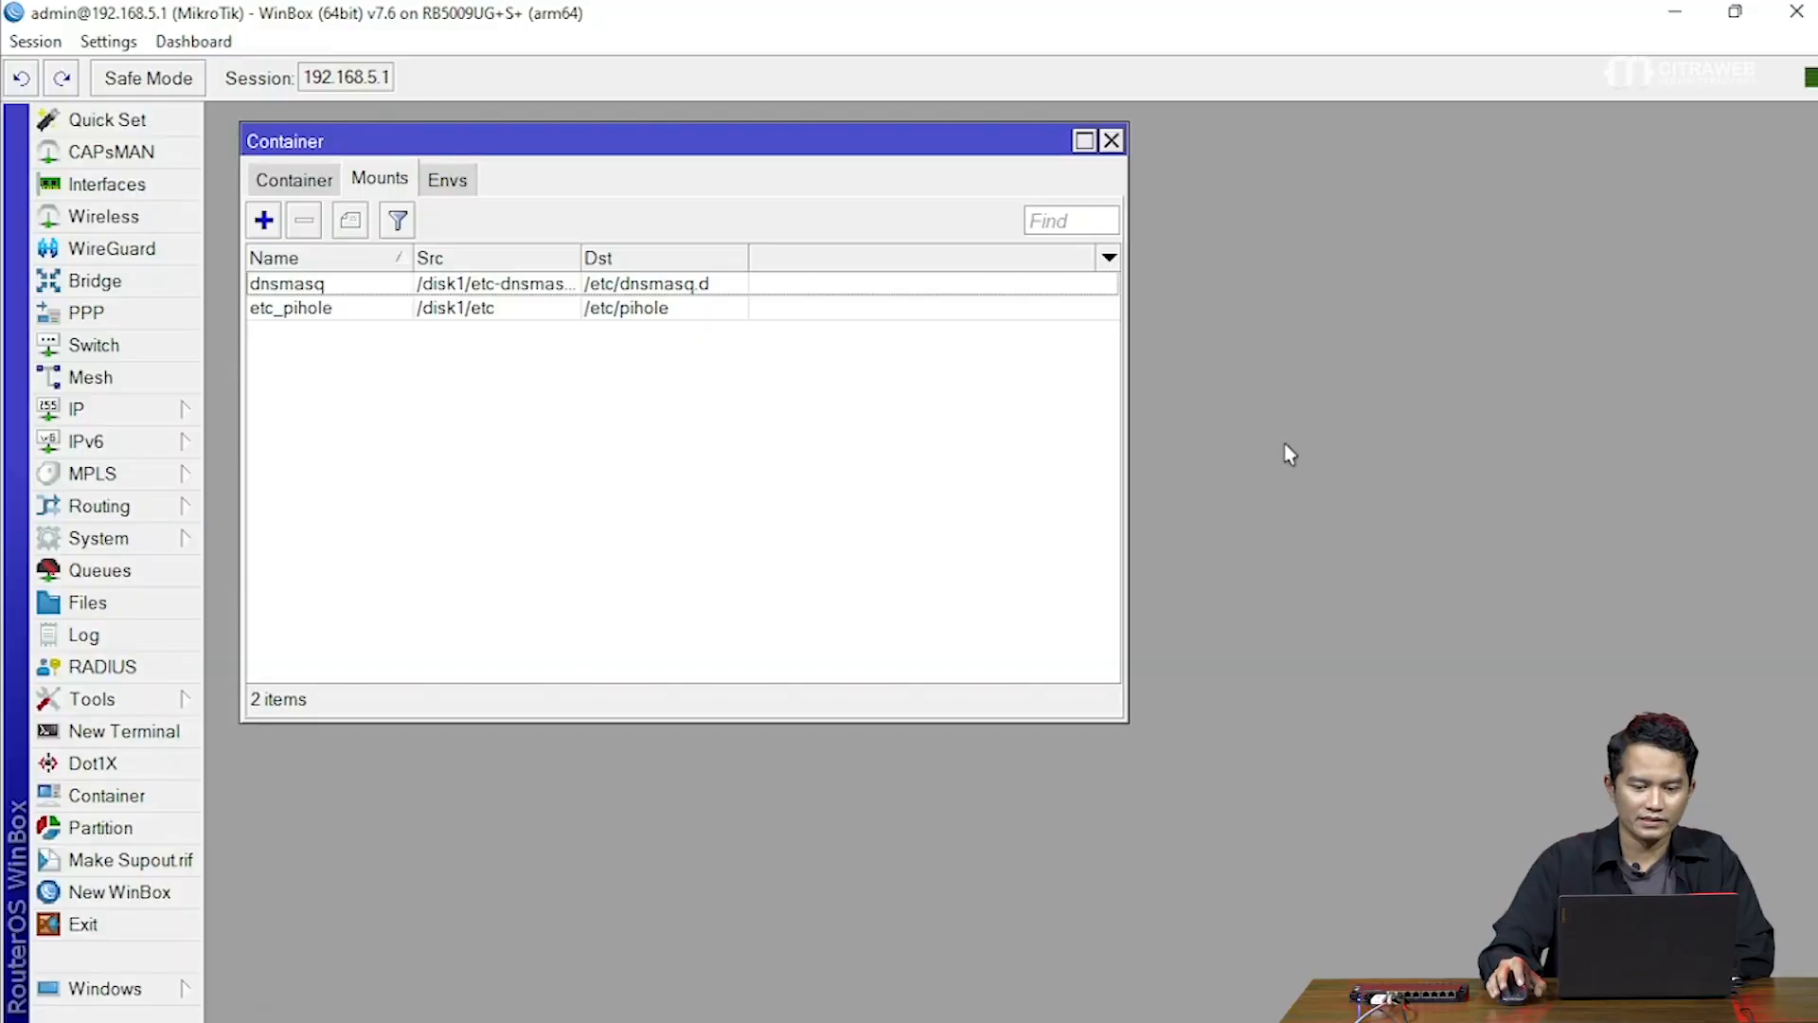
Add a new container entry and set its Remote Image to pihole/pihole
{"action": "left_click_drag", "start_coordinate": [791, 158], "coordinate": [911, 154]}
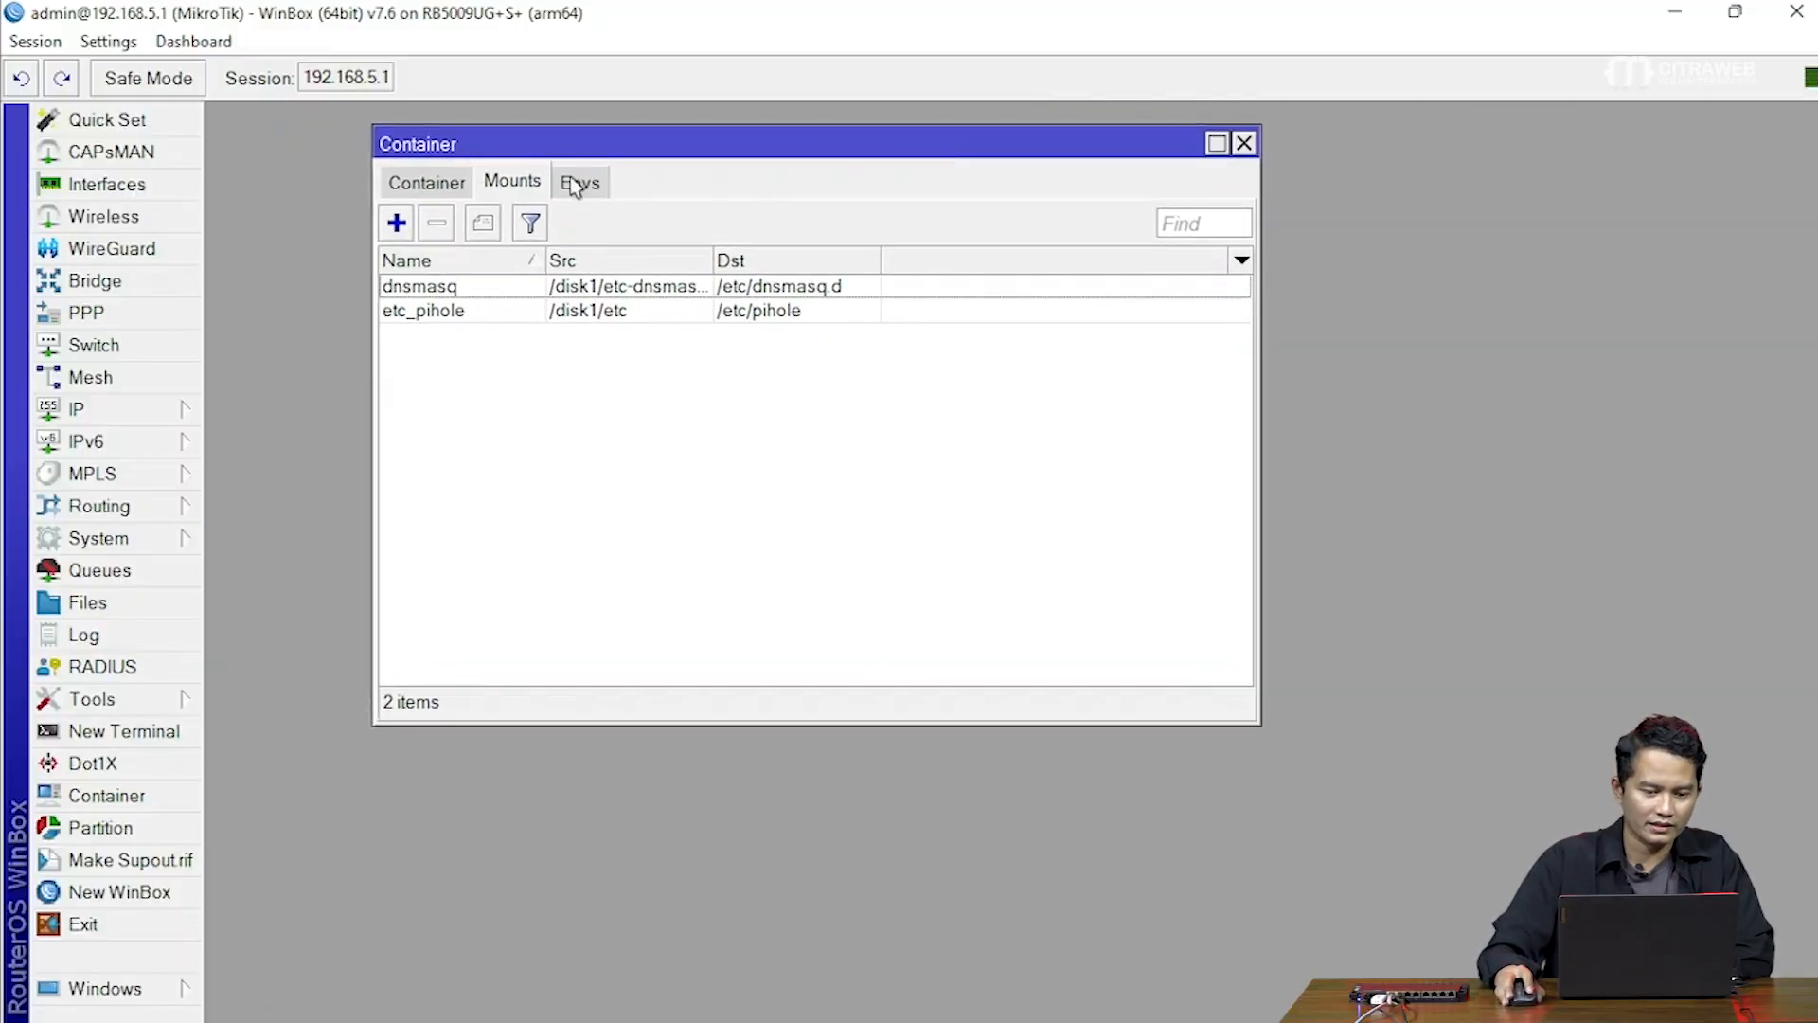
{"action": "left_click", "coordinate": [449, 182]}
{"action": "left_click_drag", "start_coordinate": [613, 151], "coordinate": [619, 155]}
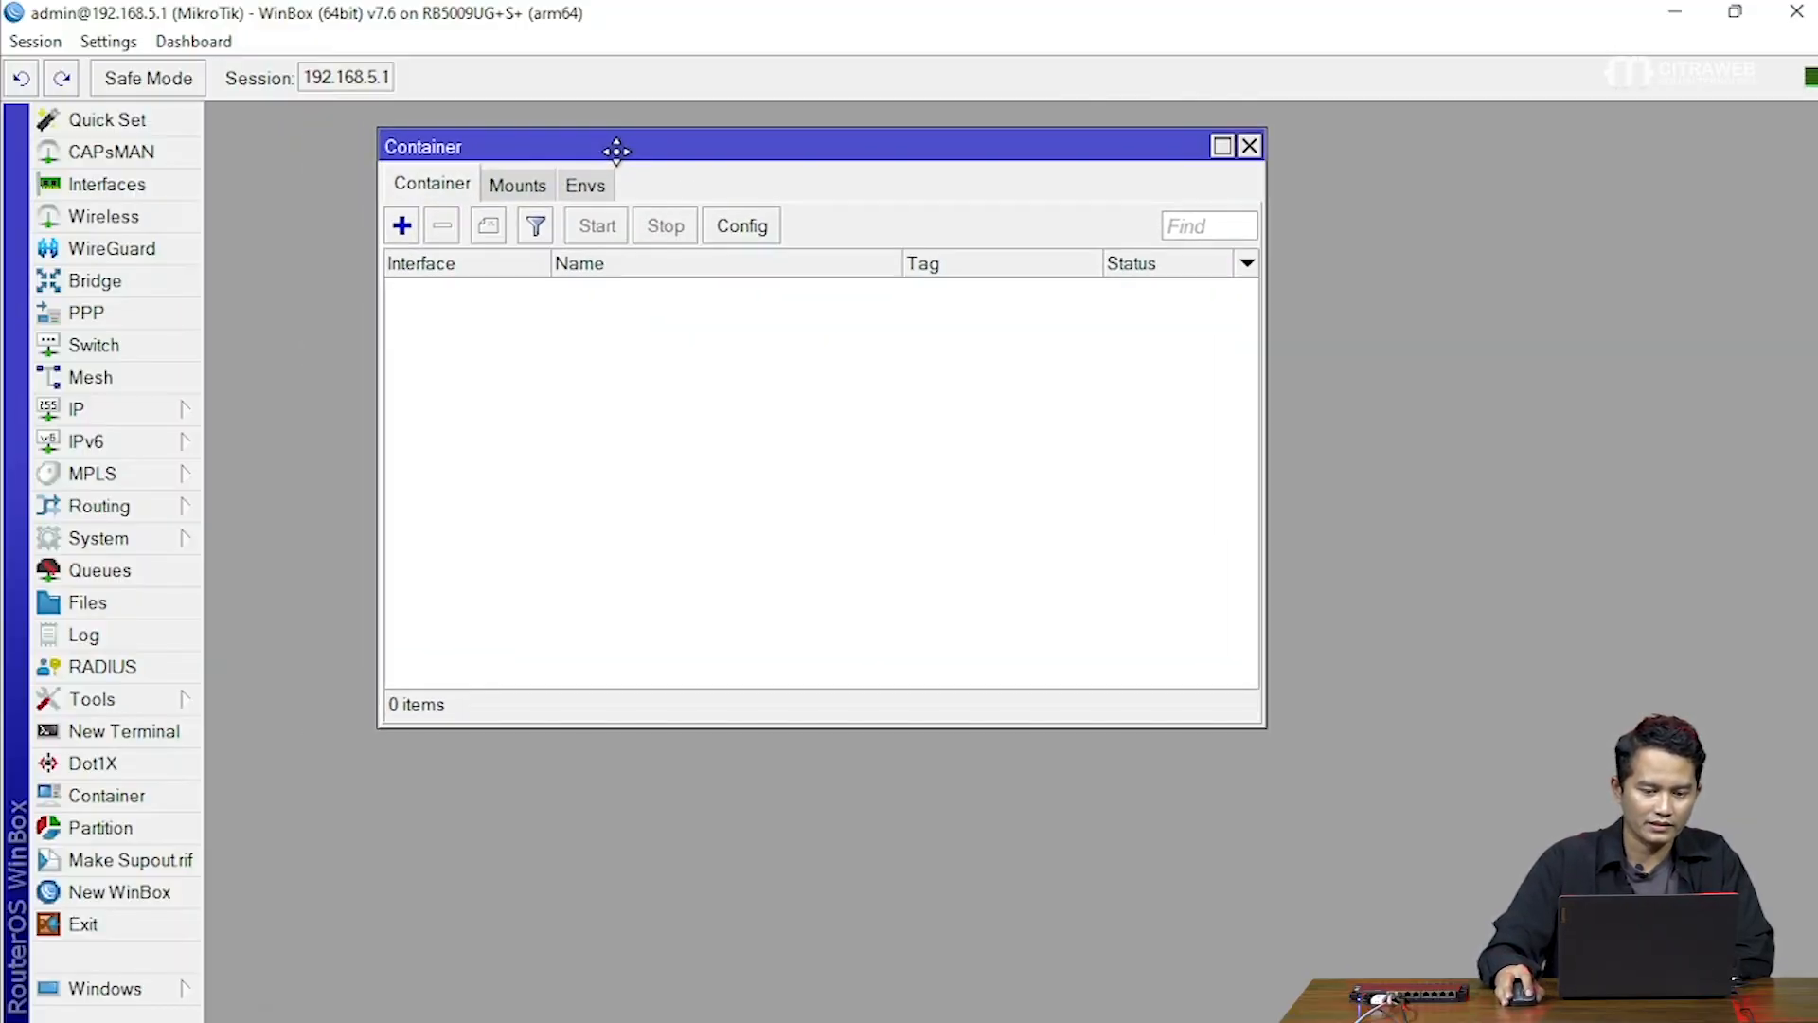
{"action": "left_click", "coordinate": [403, 226]}
{"action": "left_click_drag", "start_coordinate": [795, 311], "coordinate": [662, 312]}
{"action": "left_click_drag", "start_coordinate": [954, 170], "coordinate": [1103, 210]}
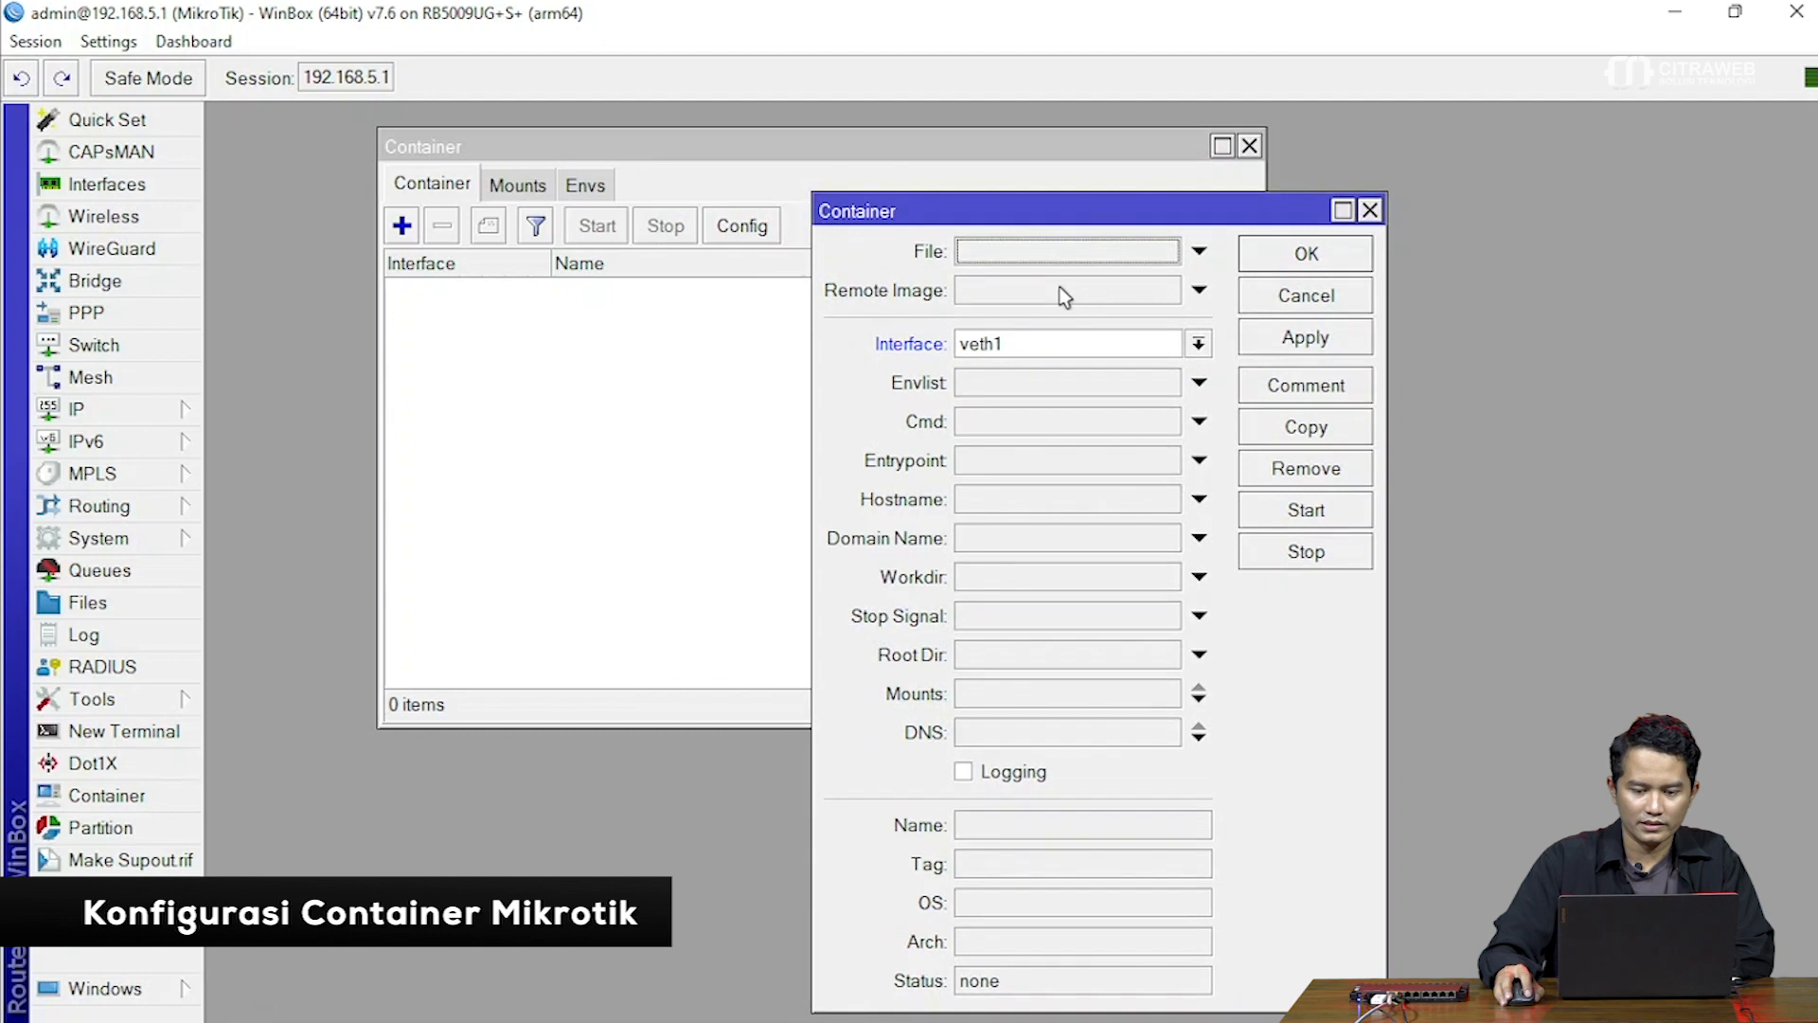
{"action": "left_click", "coordinate": [1058, 286]}
{"action": "type", "text": "pihole/p"}
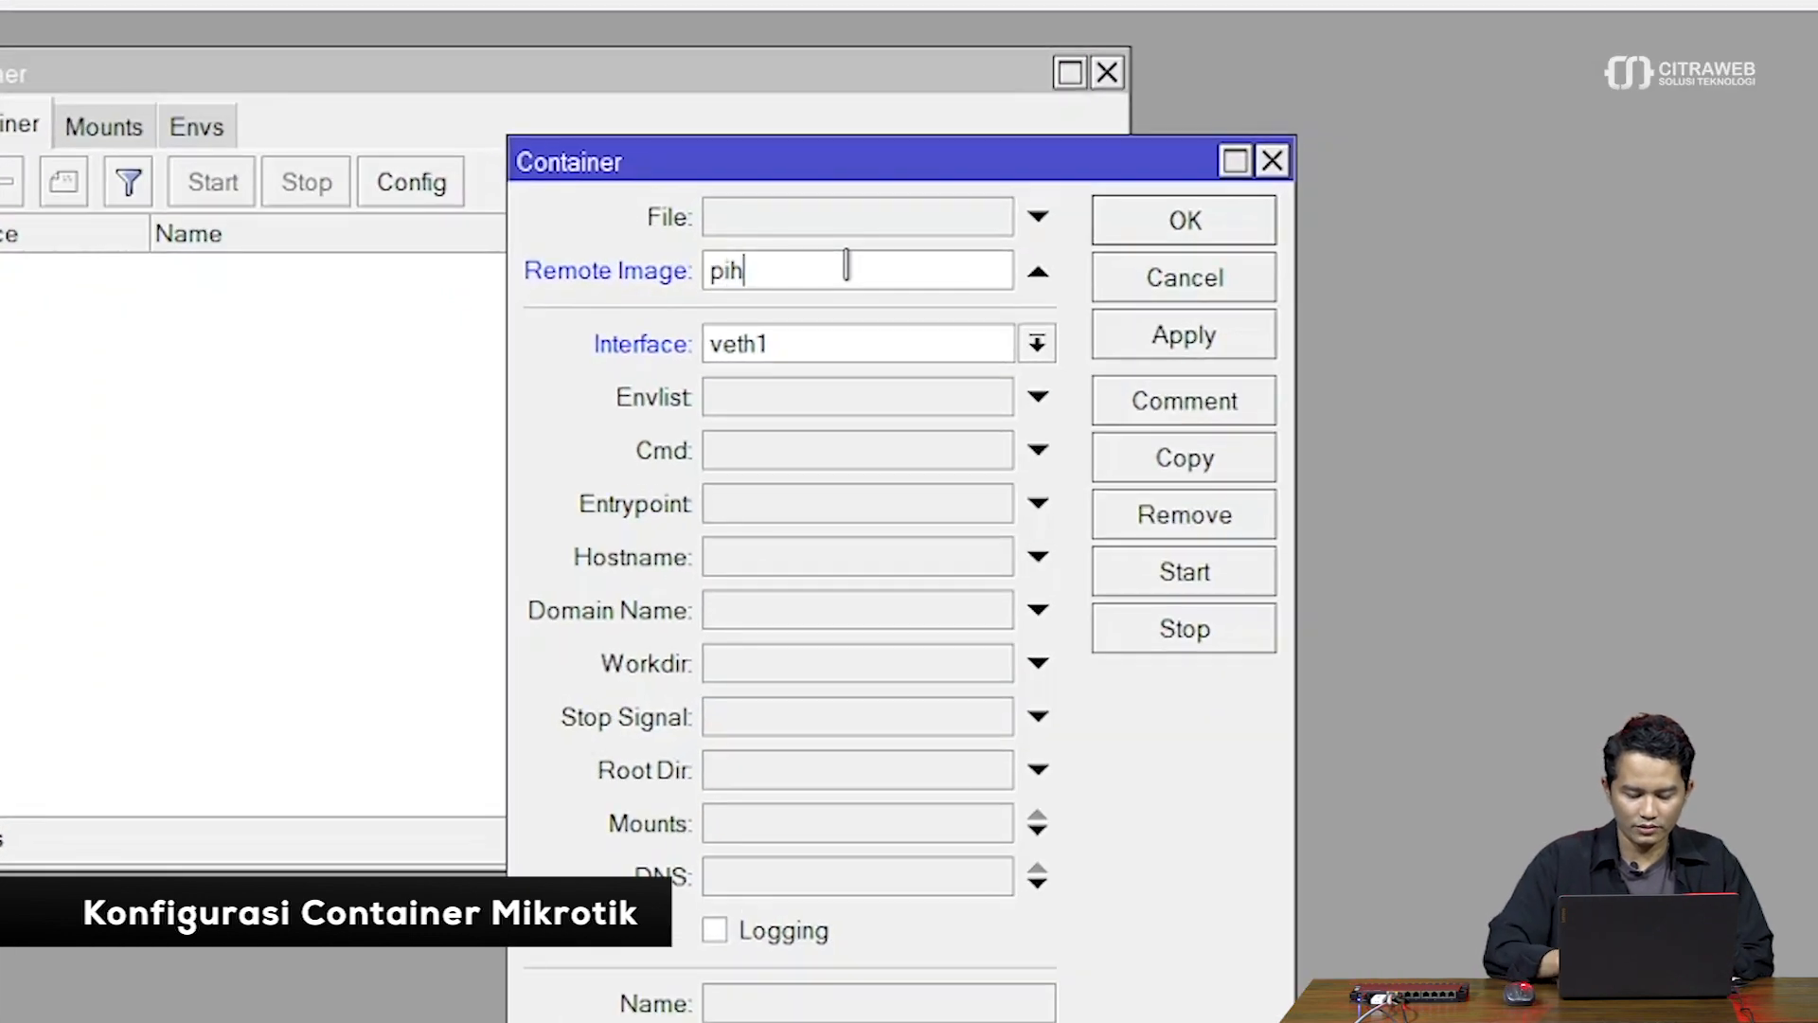
{"action": "type", "text": "ihole"}
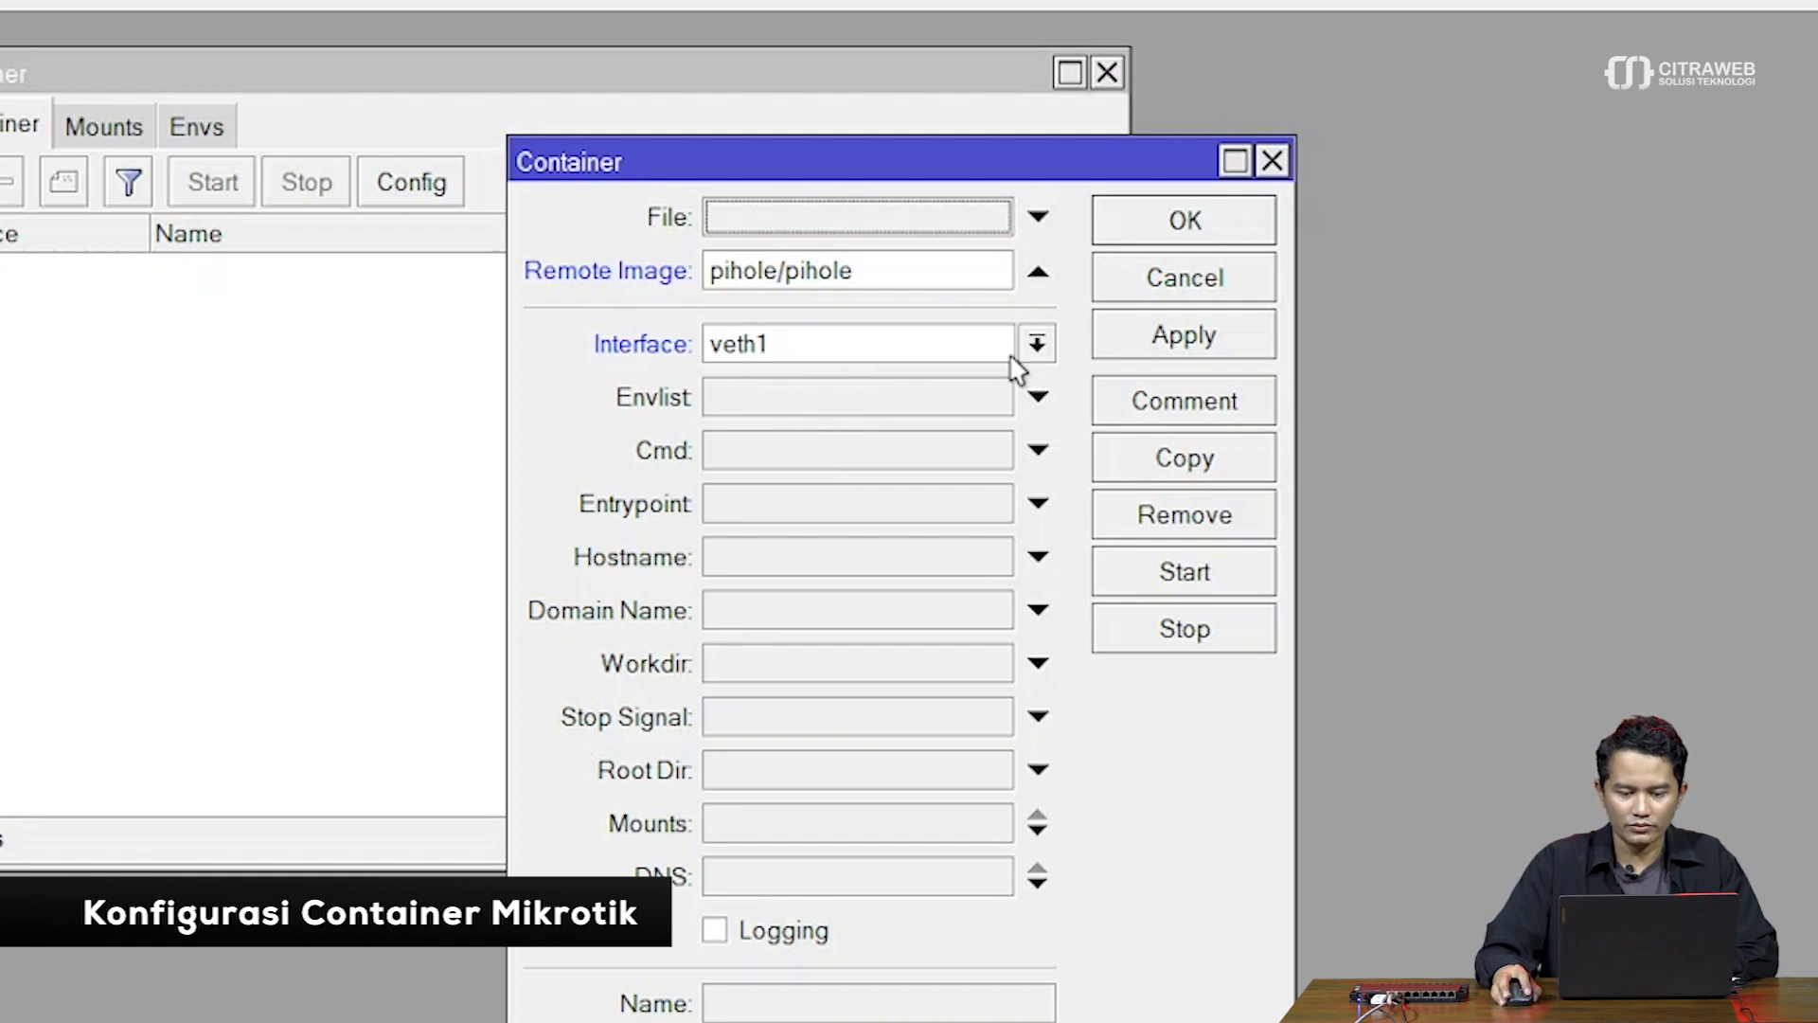
Set the container's environment list to pihole and root directory to disk1/pihole
{"action": "left_click", "coordinate": [917, 402]}
{"action": "left_click", "coordinate": [210, 133]}
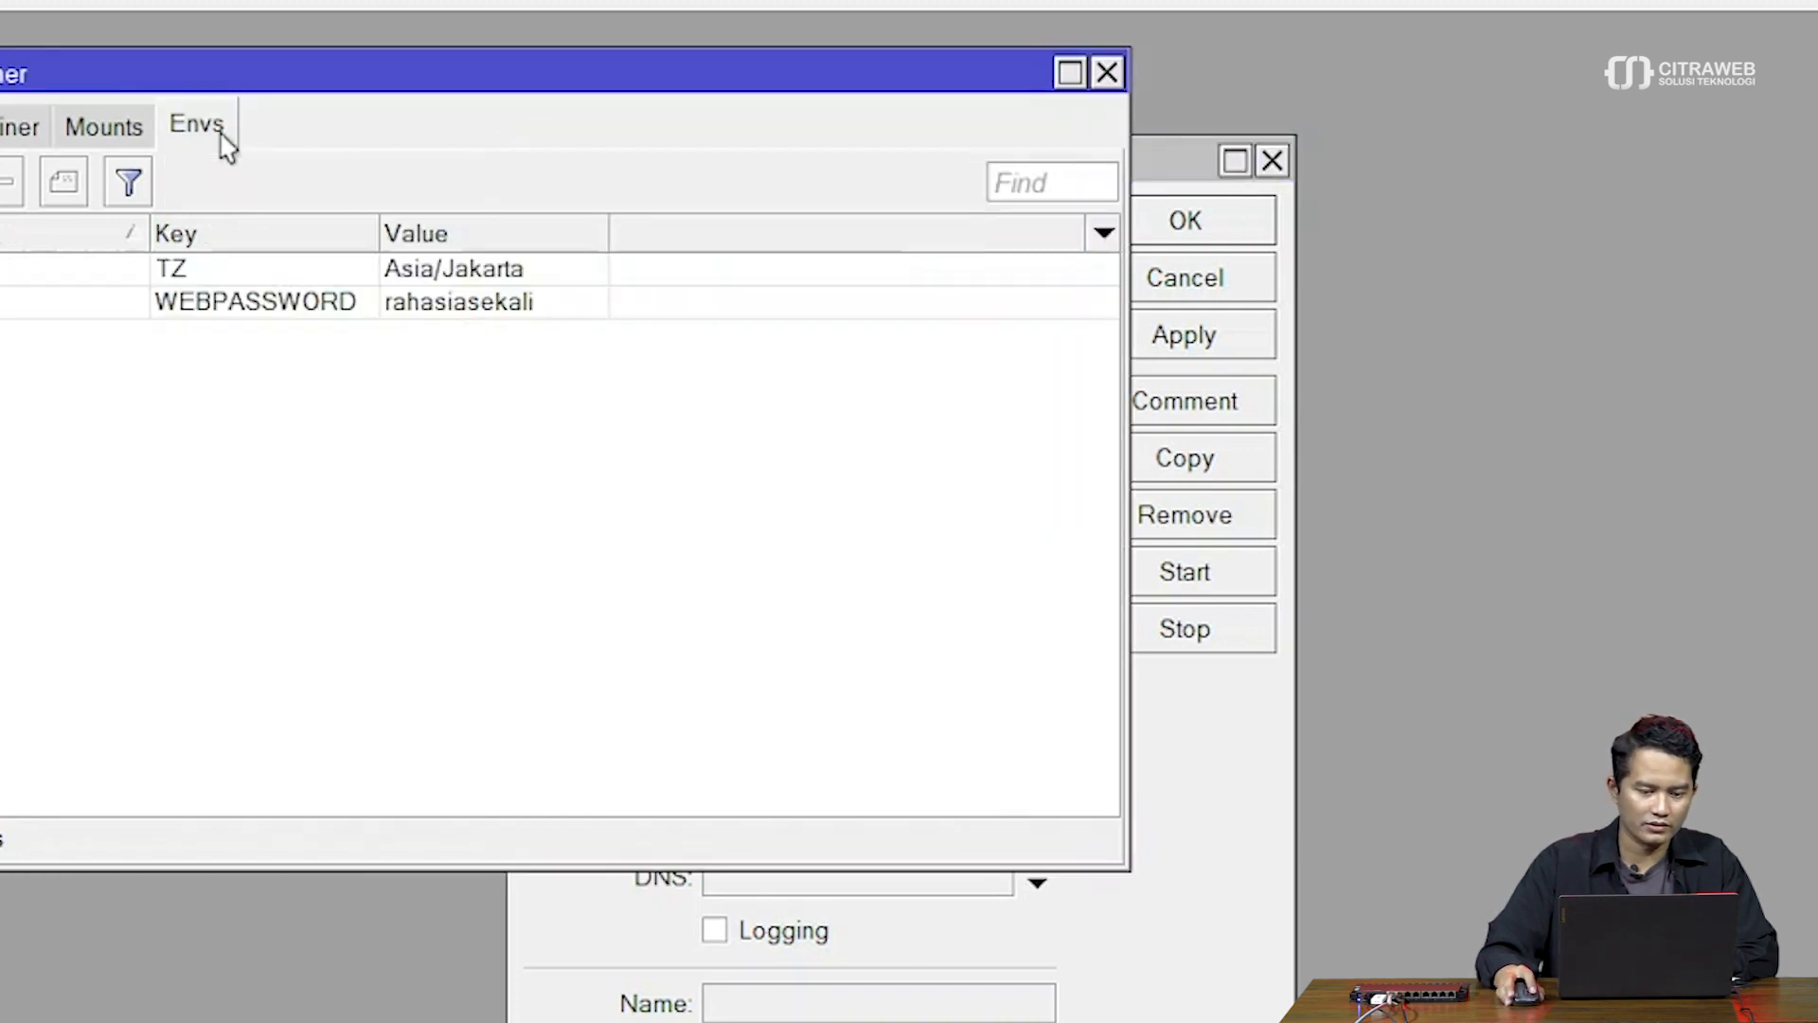
{"action": "left_click", "coordinate": [1230, 958]}
{"action": "left_click_drag", "start_coordinate": [909, 168], "coordinate": [1021, 87]}
{"action": "type", "text": "pihole"}
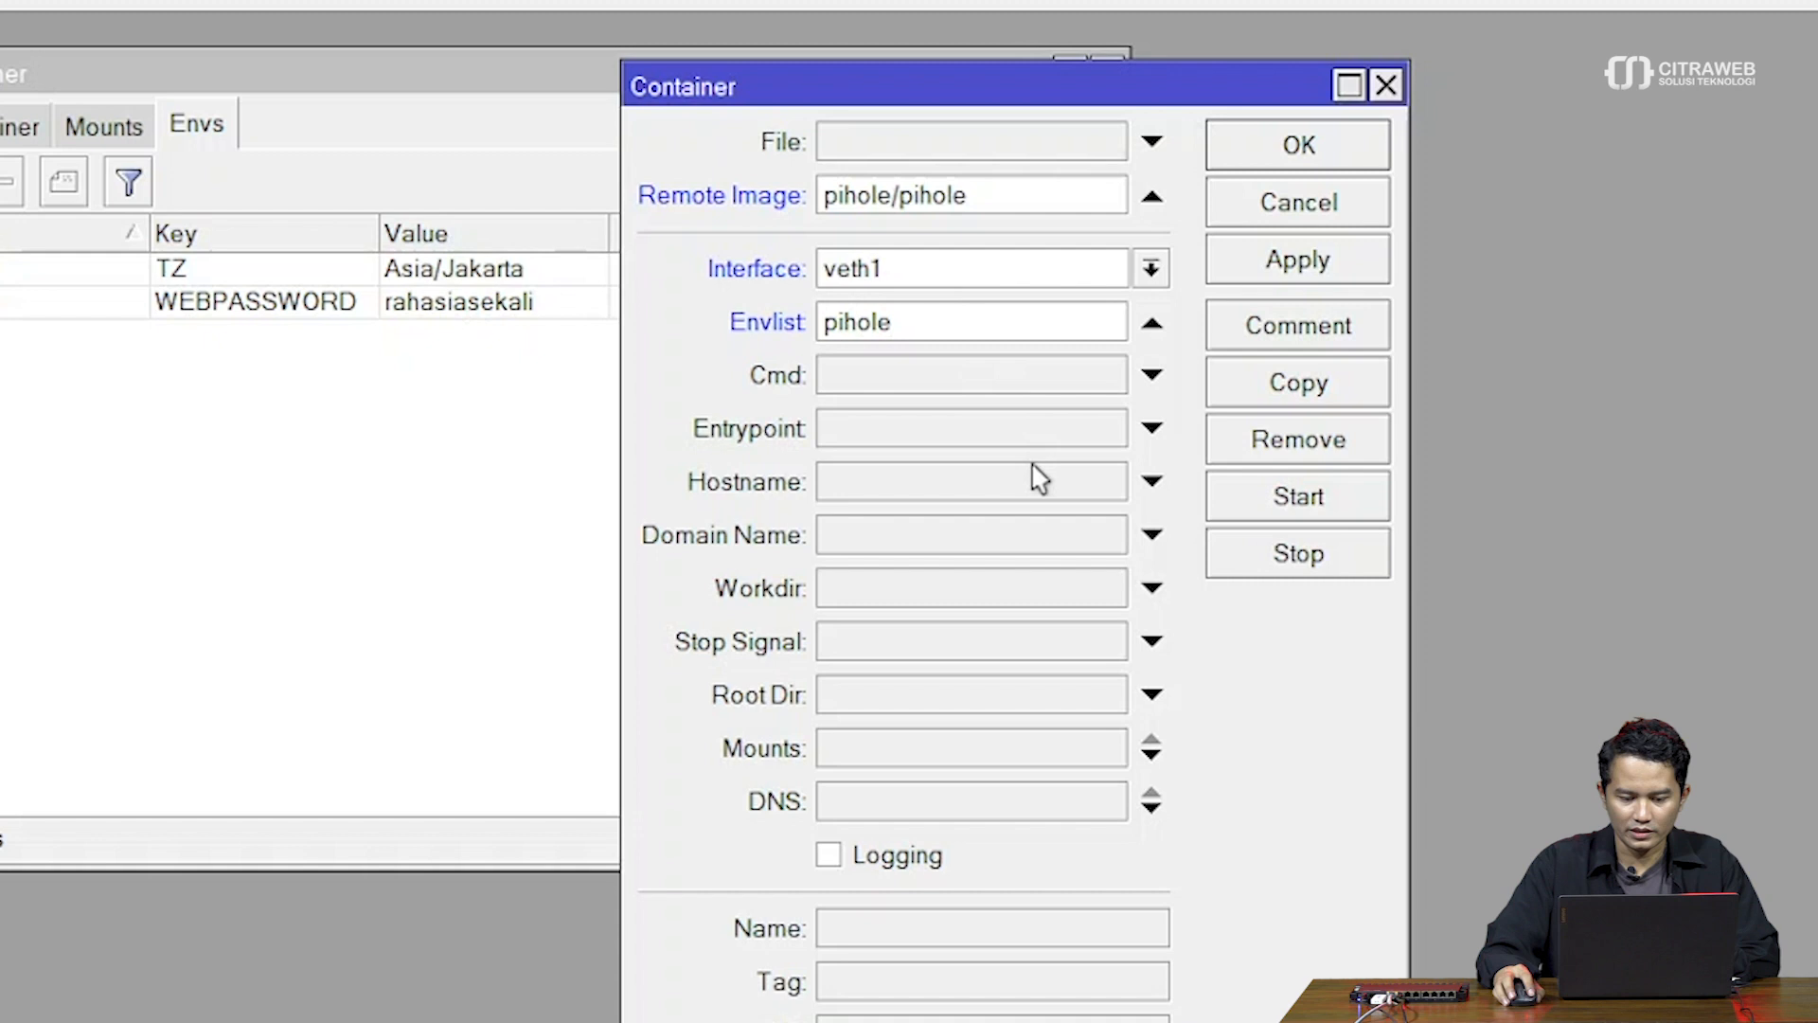
{"action": "left_click", "coordinate": [1029, 697]}
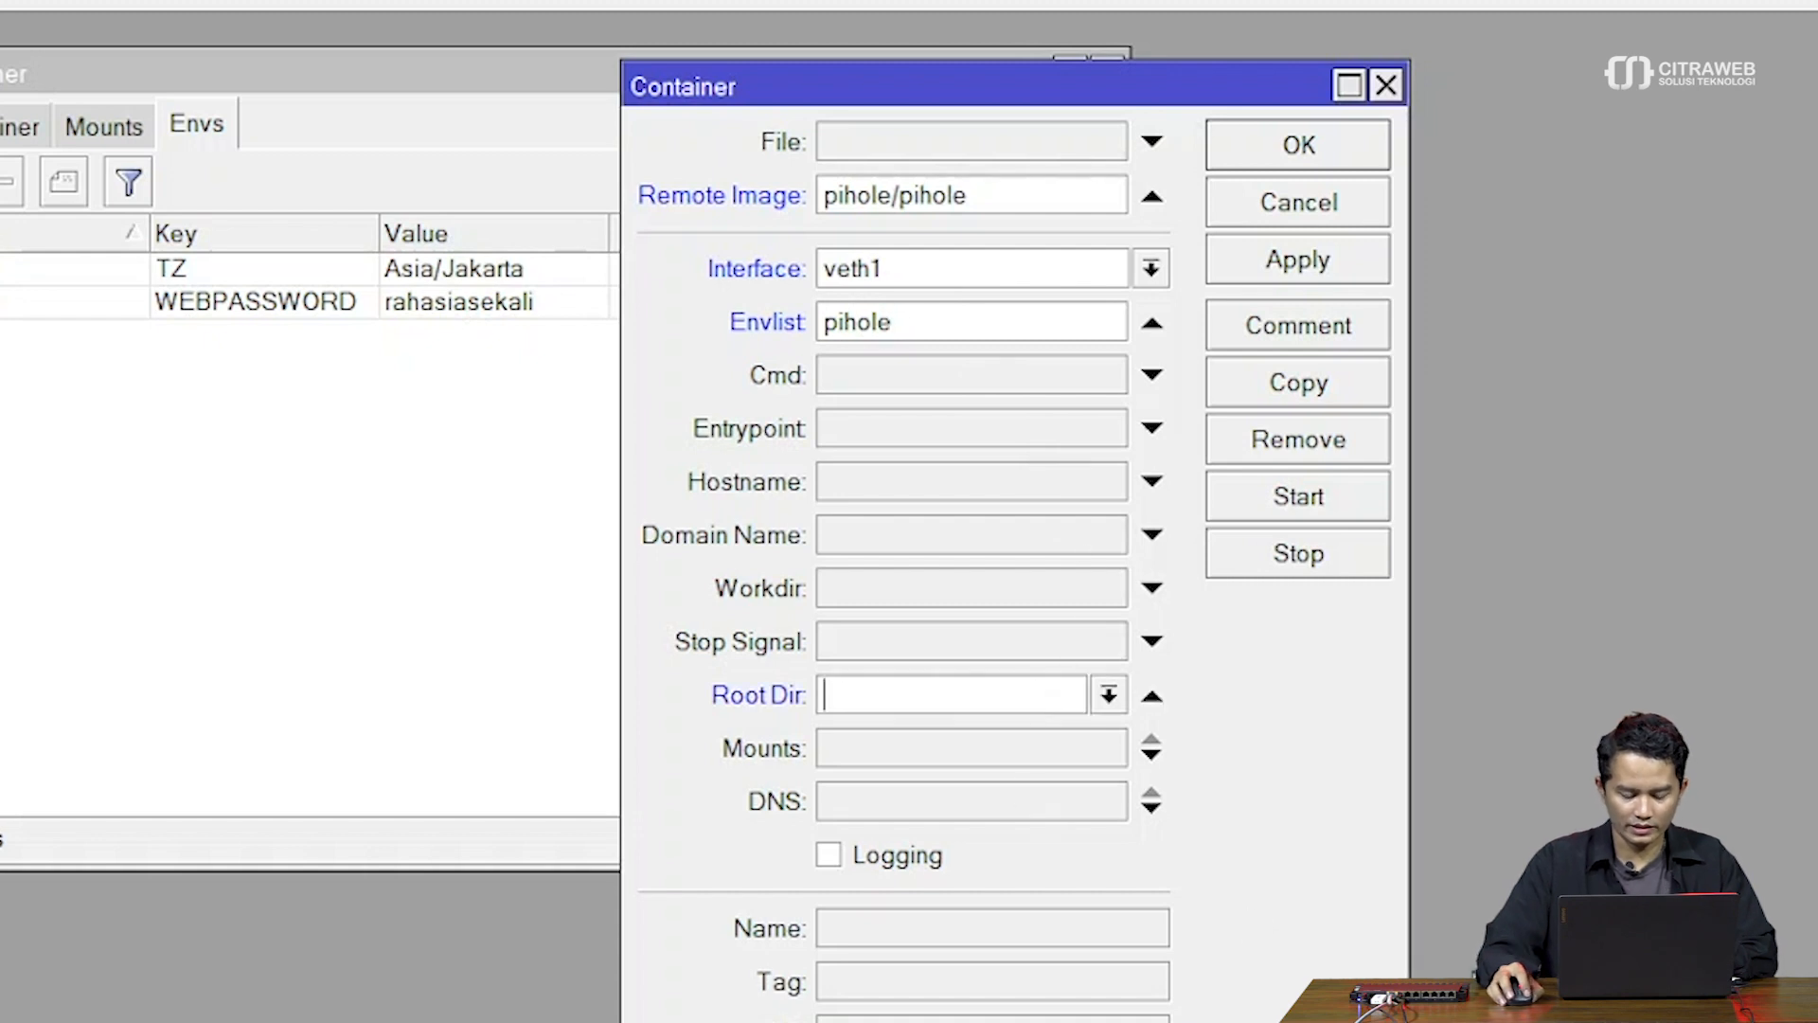
{"action": "type", "text": "disk"}
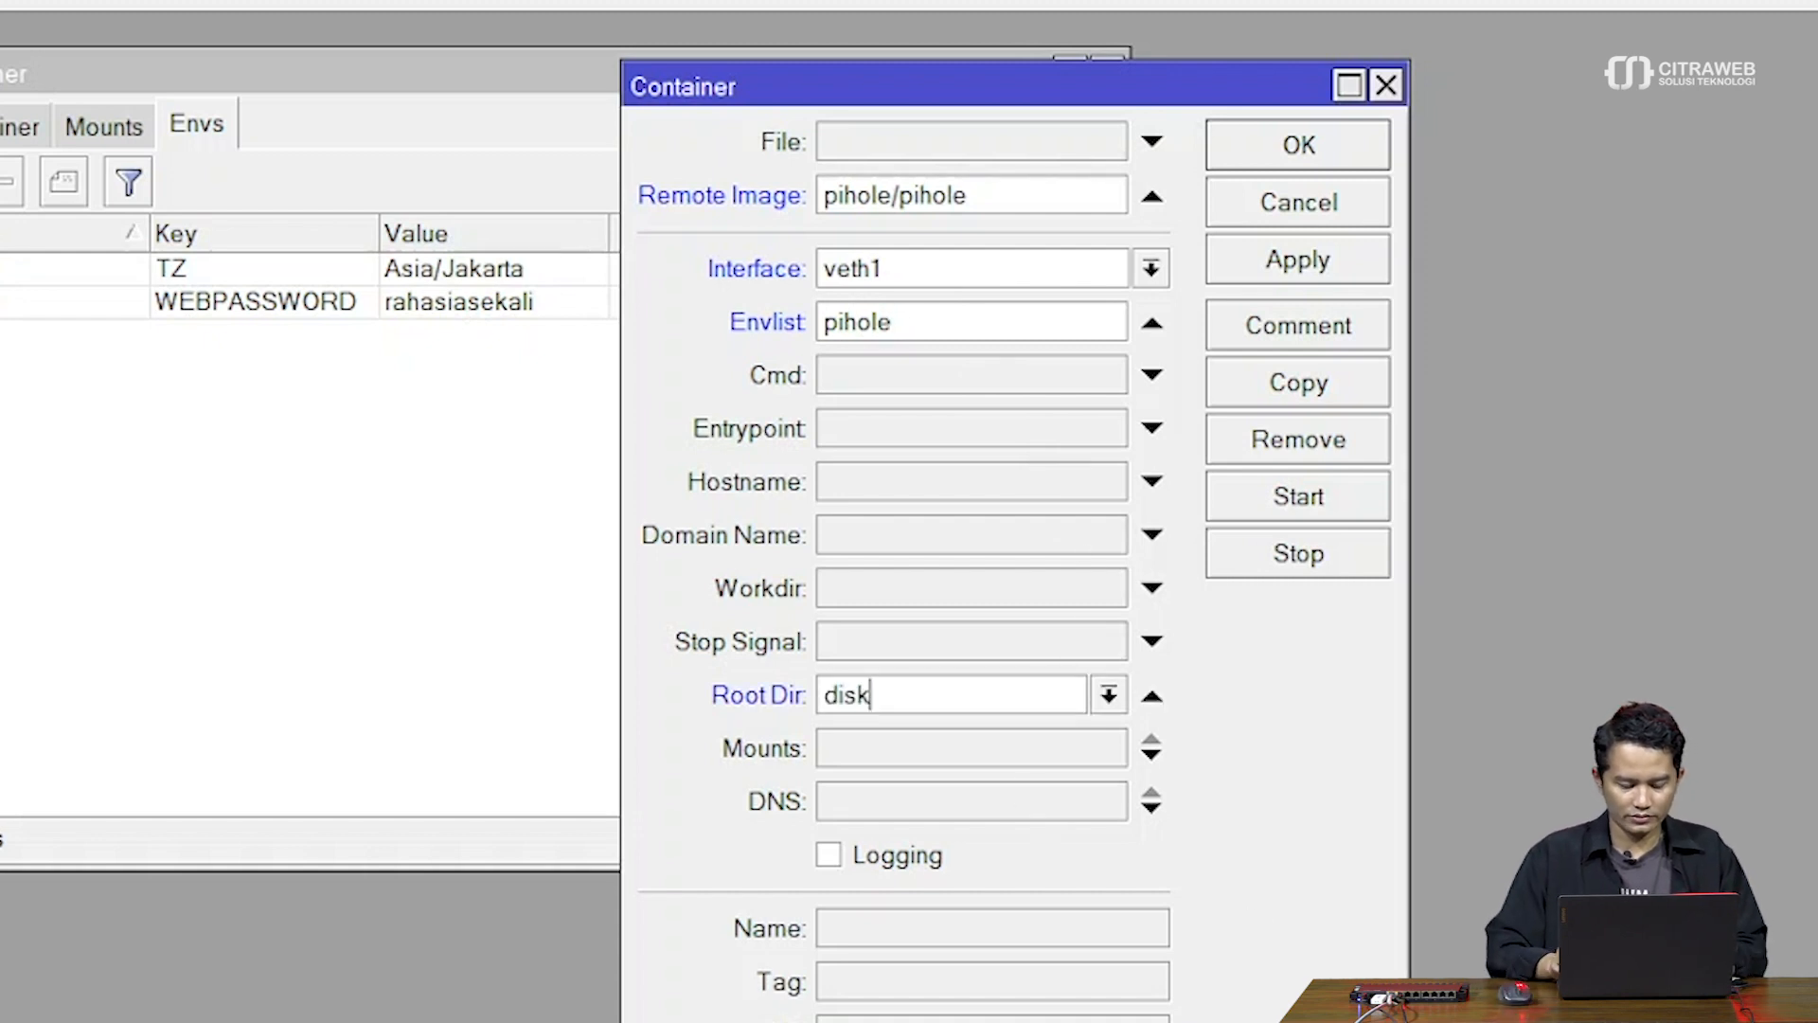
{"action": "type", "text": "1/pihole"}
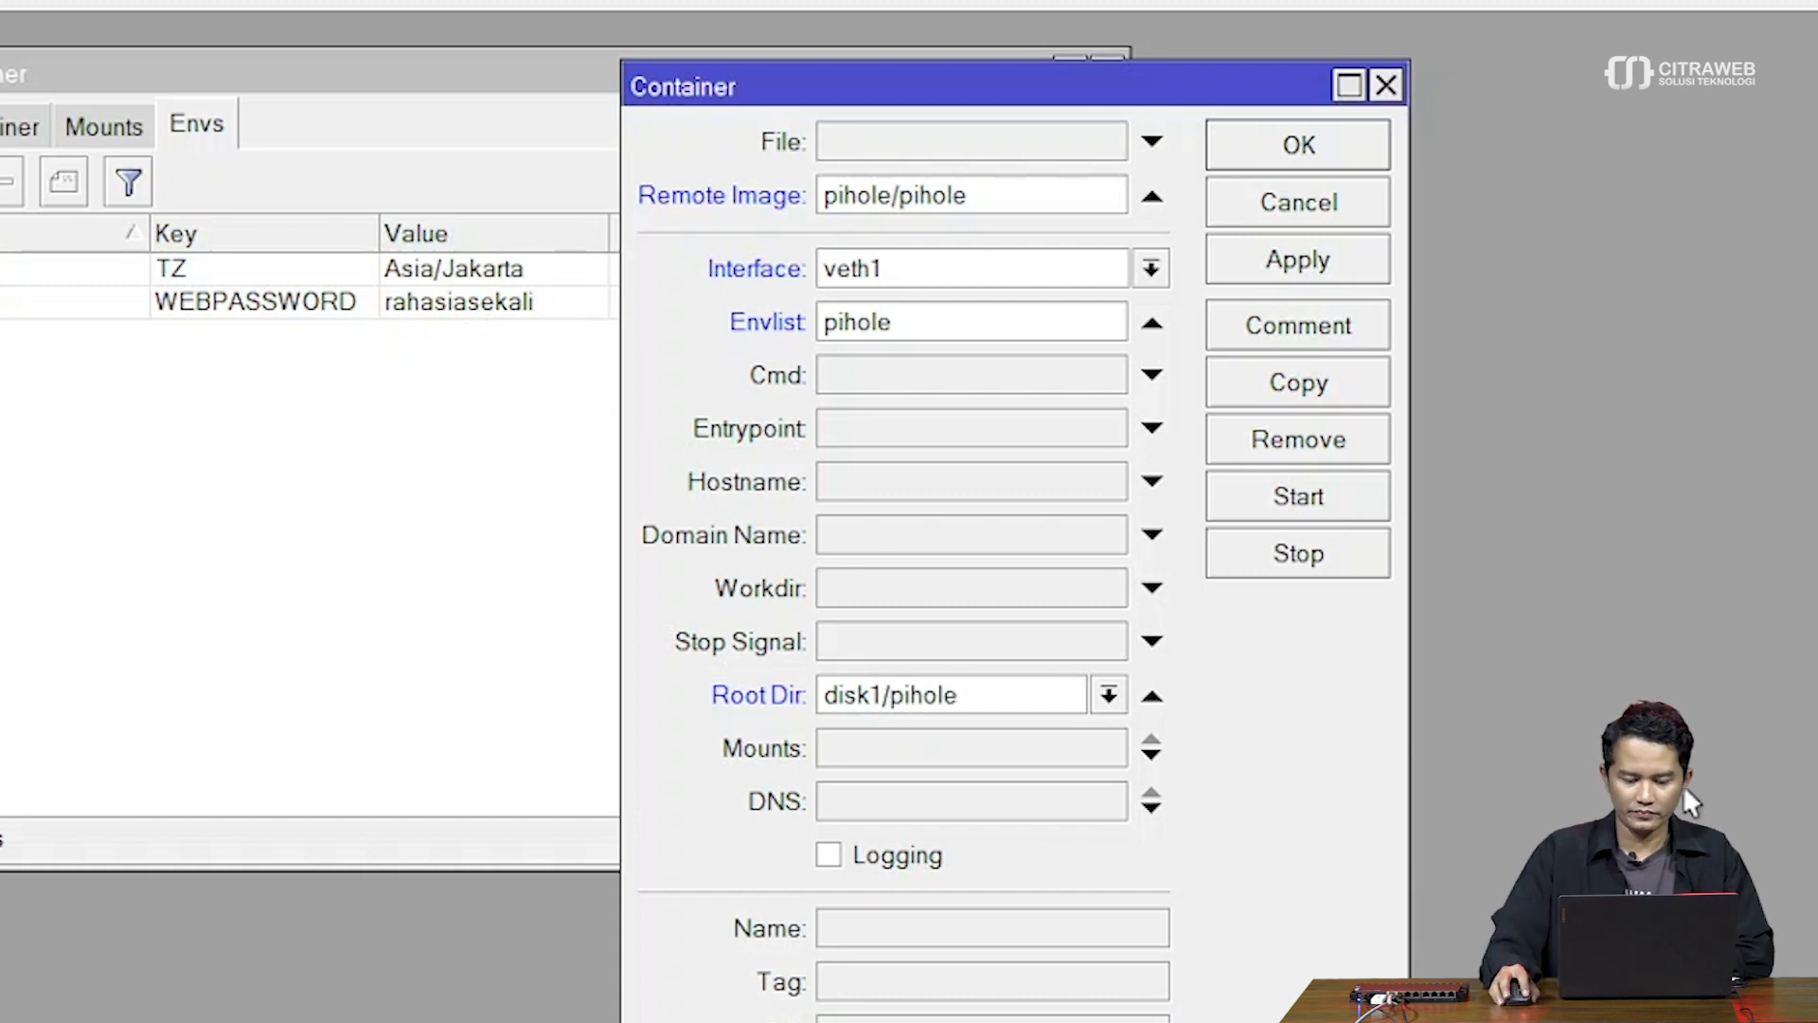
Add etc_pihole and dnsmasq as mounts, enable Logging, and apply the container
{"action": "left_click", "coordinate": [931, 753]}
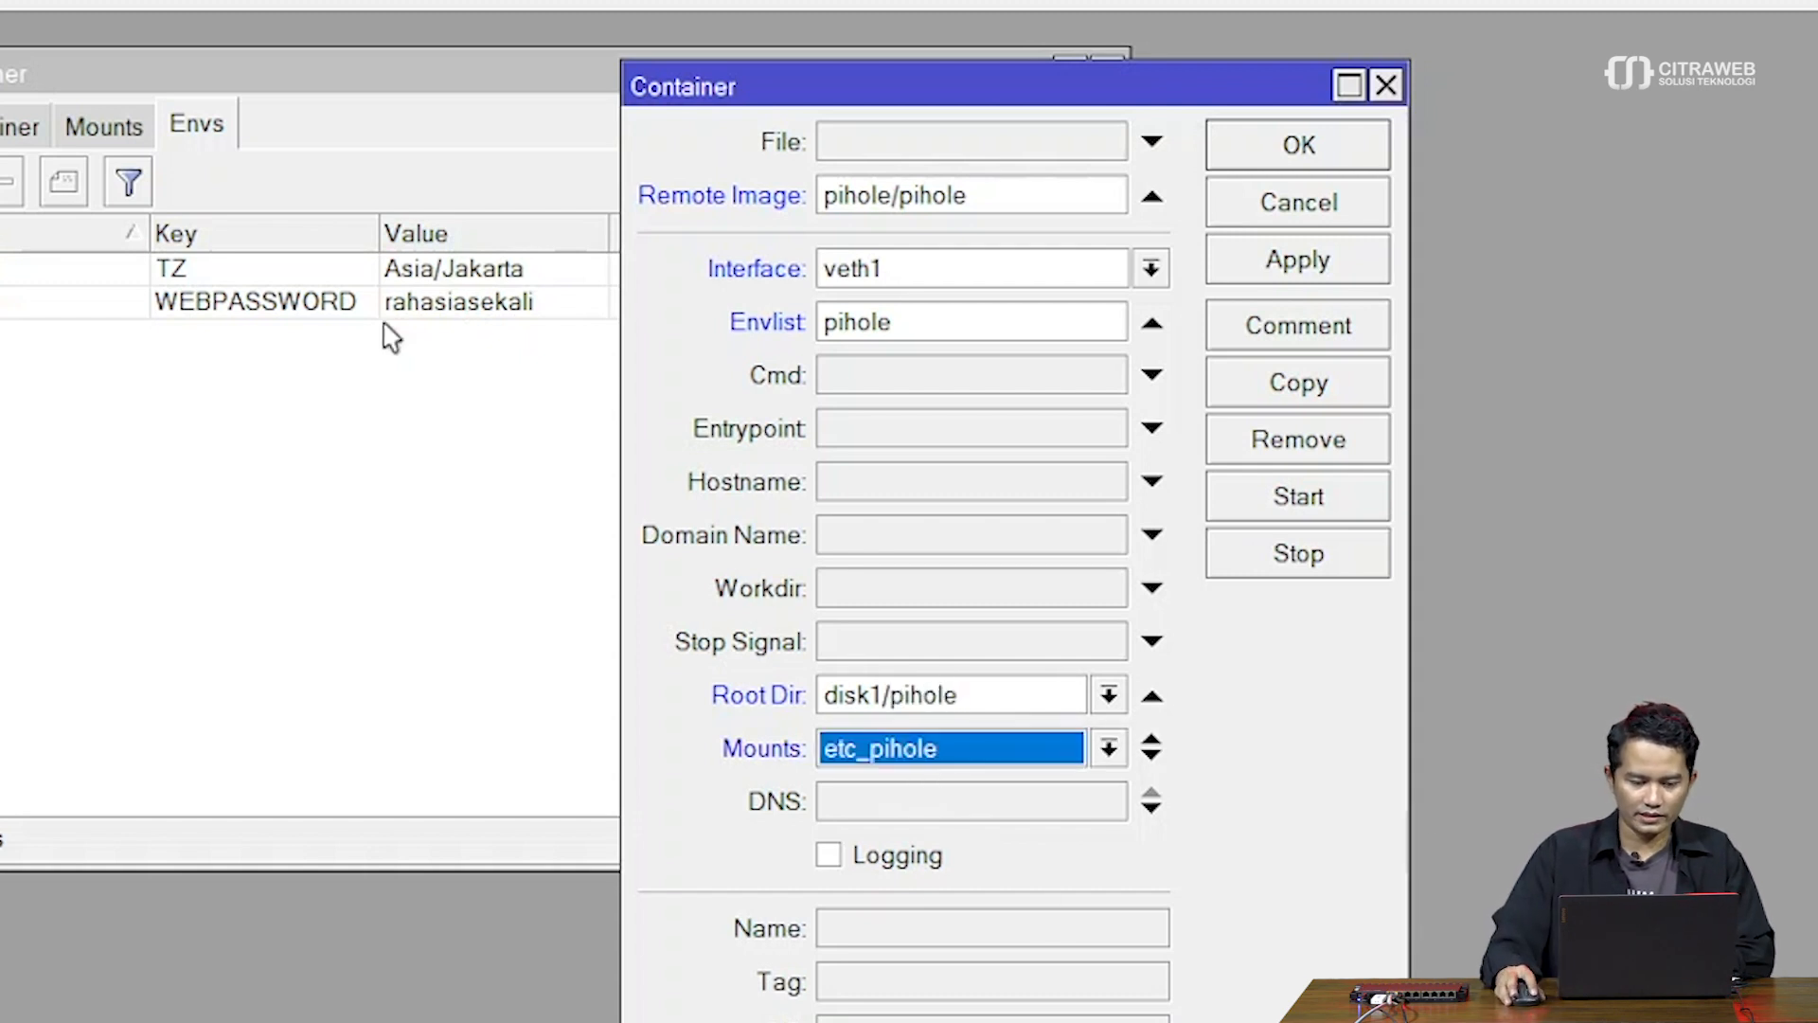
{"action": "left_click", "coordinate": [94, 138]}
{"action": "left_click_drag", "start_coordinate": [225, 62], "coordinate": [179, 52]}
{"action": "left_click", "coordinate": [1181, 89]}
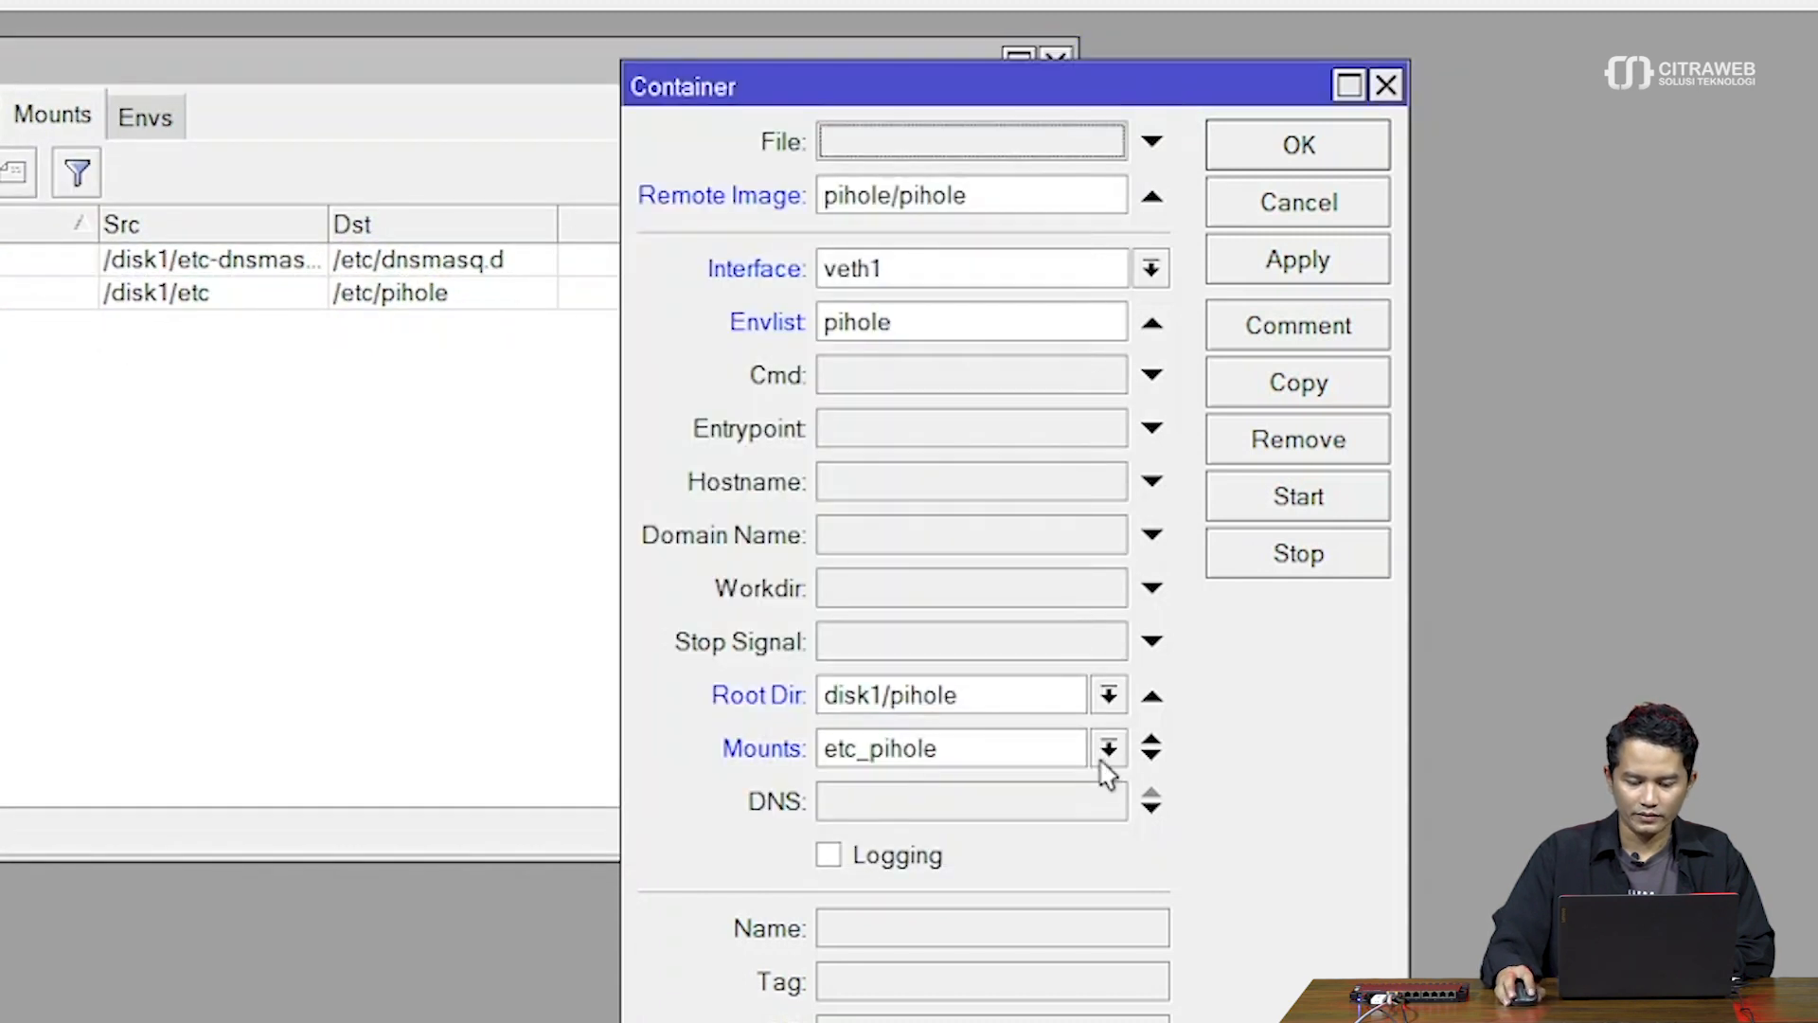
{"action": "left_click", "coordinate": [1150, 757]}
{"action": "left_click", "coordinate": [1108, 800]}
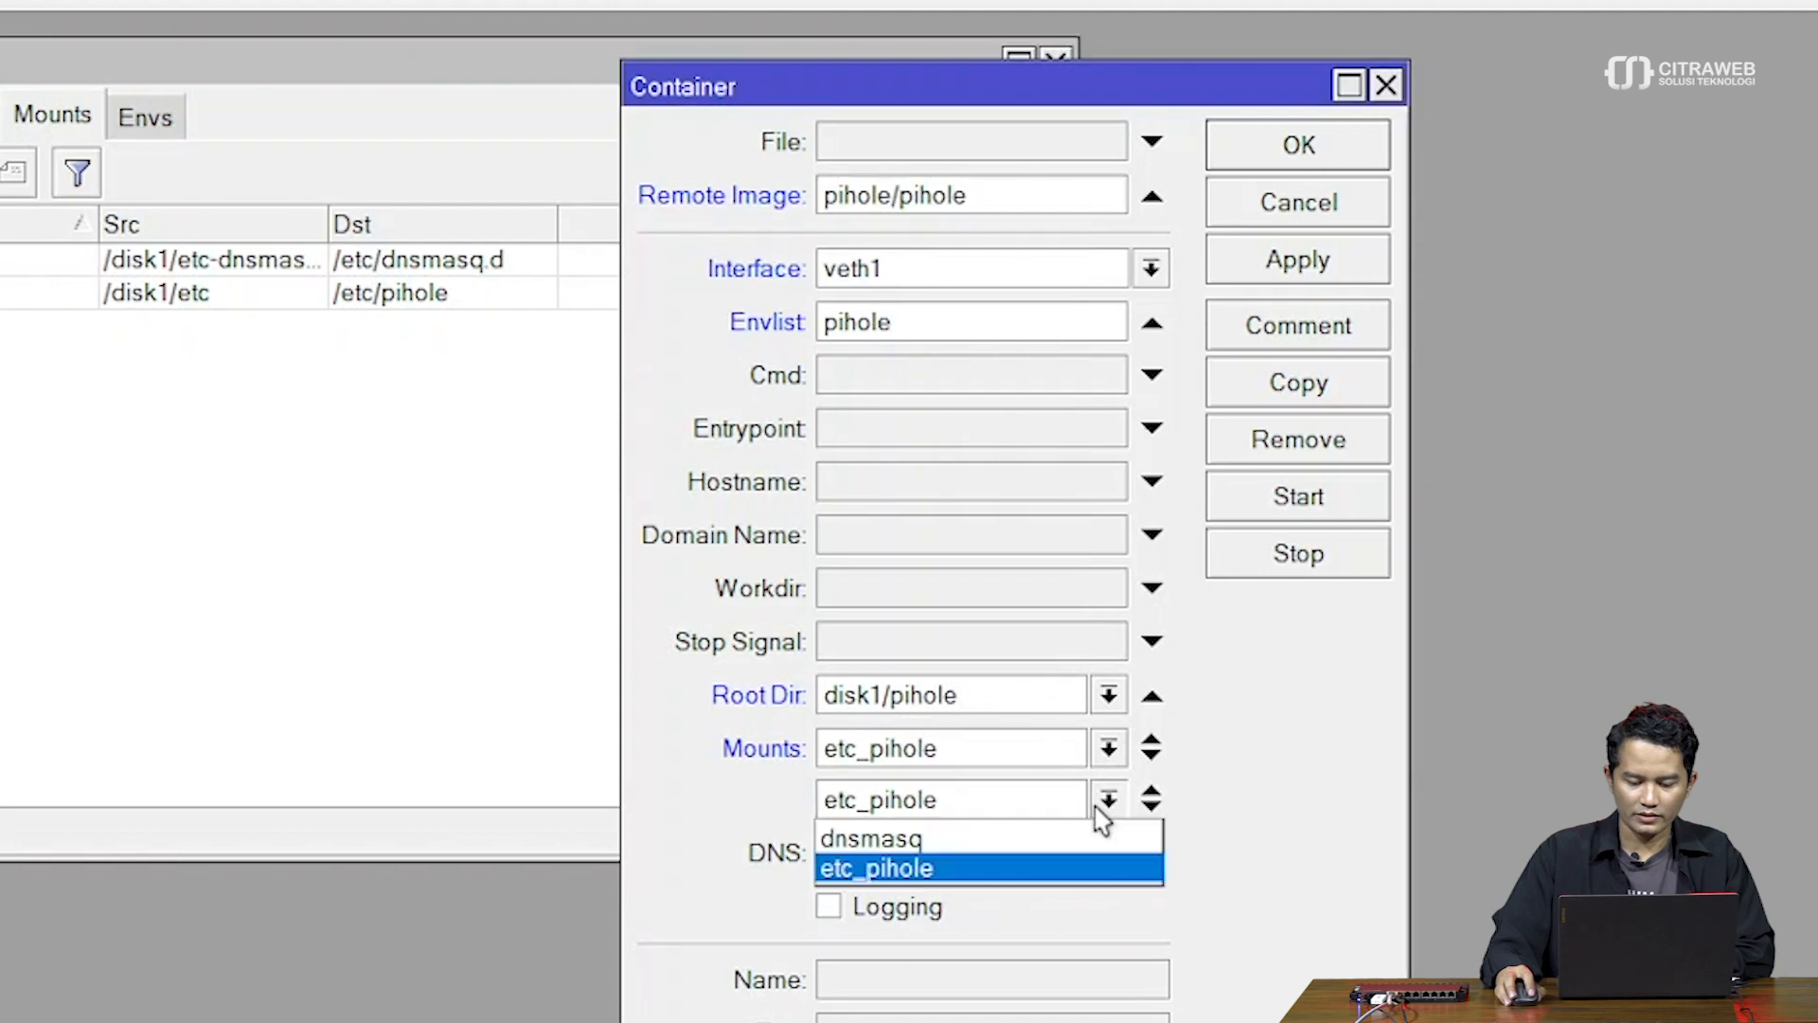
{"action": "left_click", "coordinate": [1048, 841]}
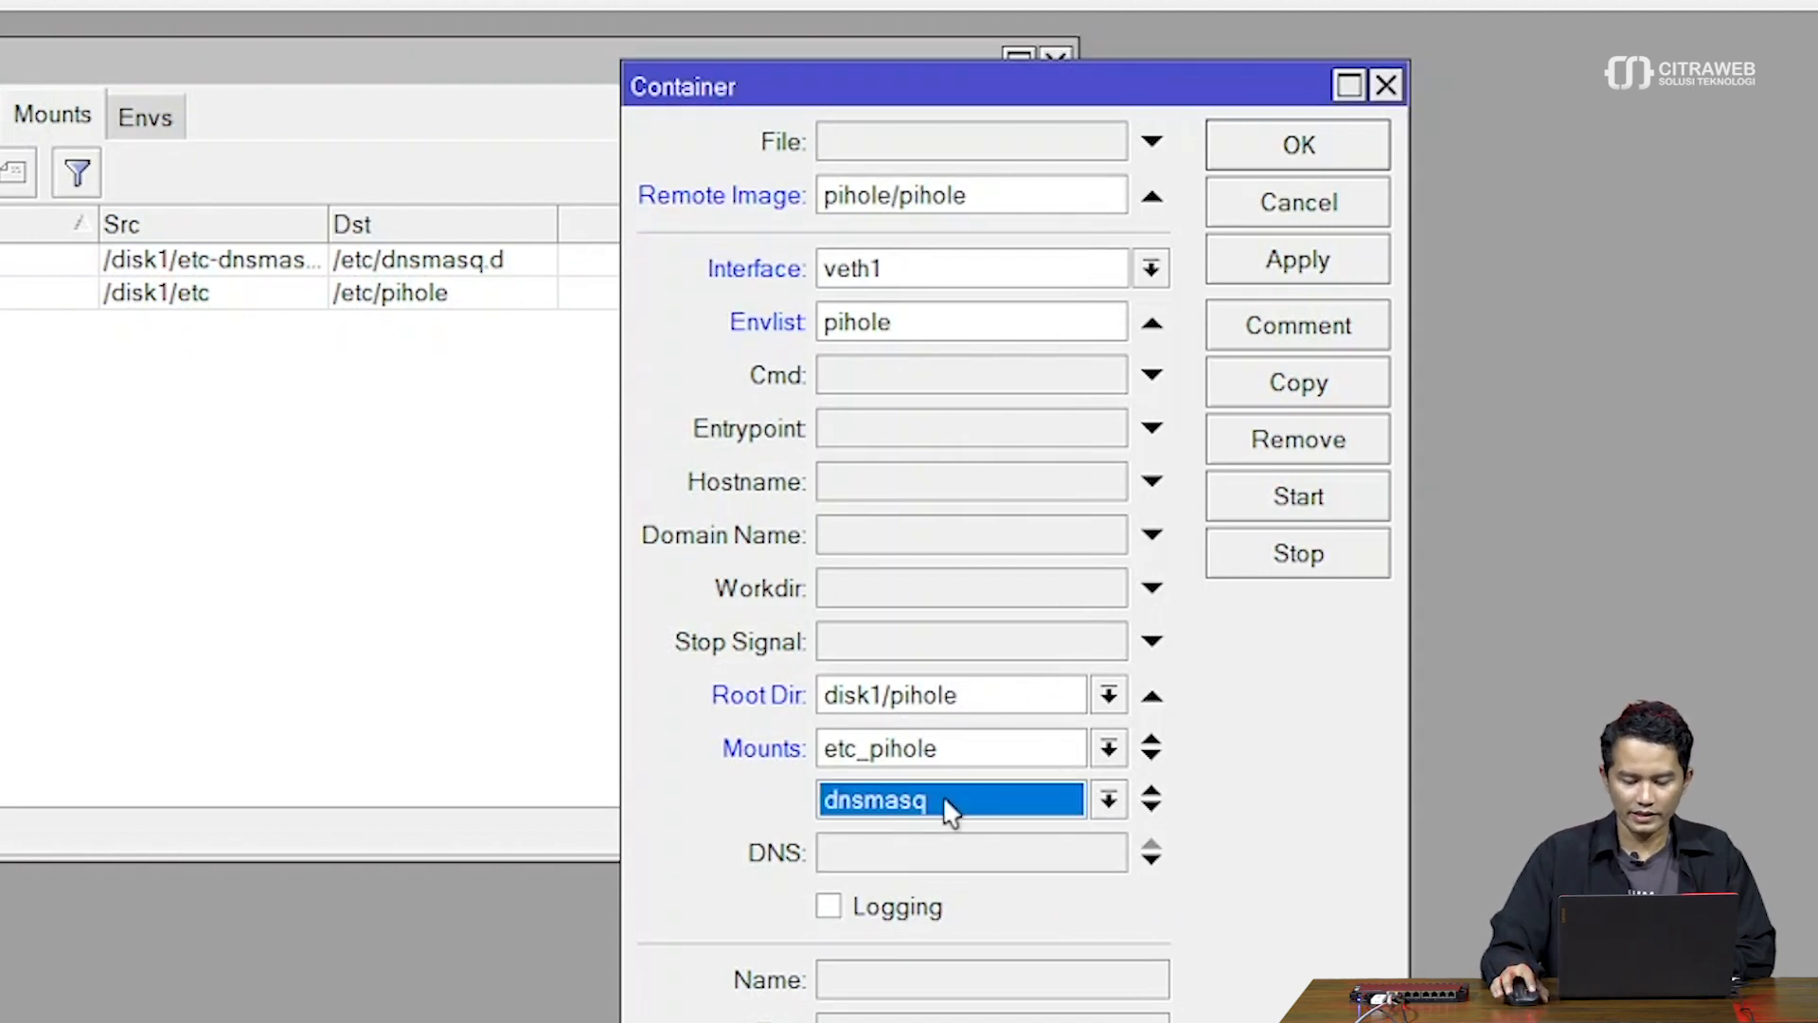
{"action": "left_click", "coordinate": [868, 911]}
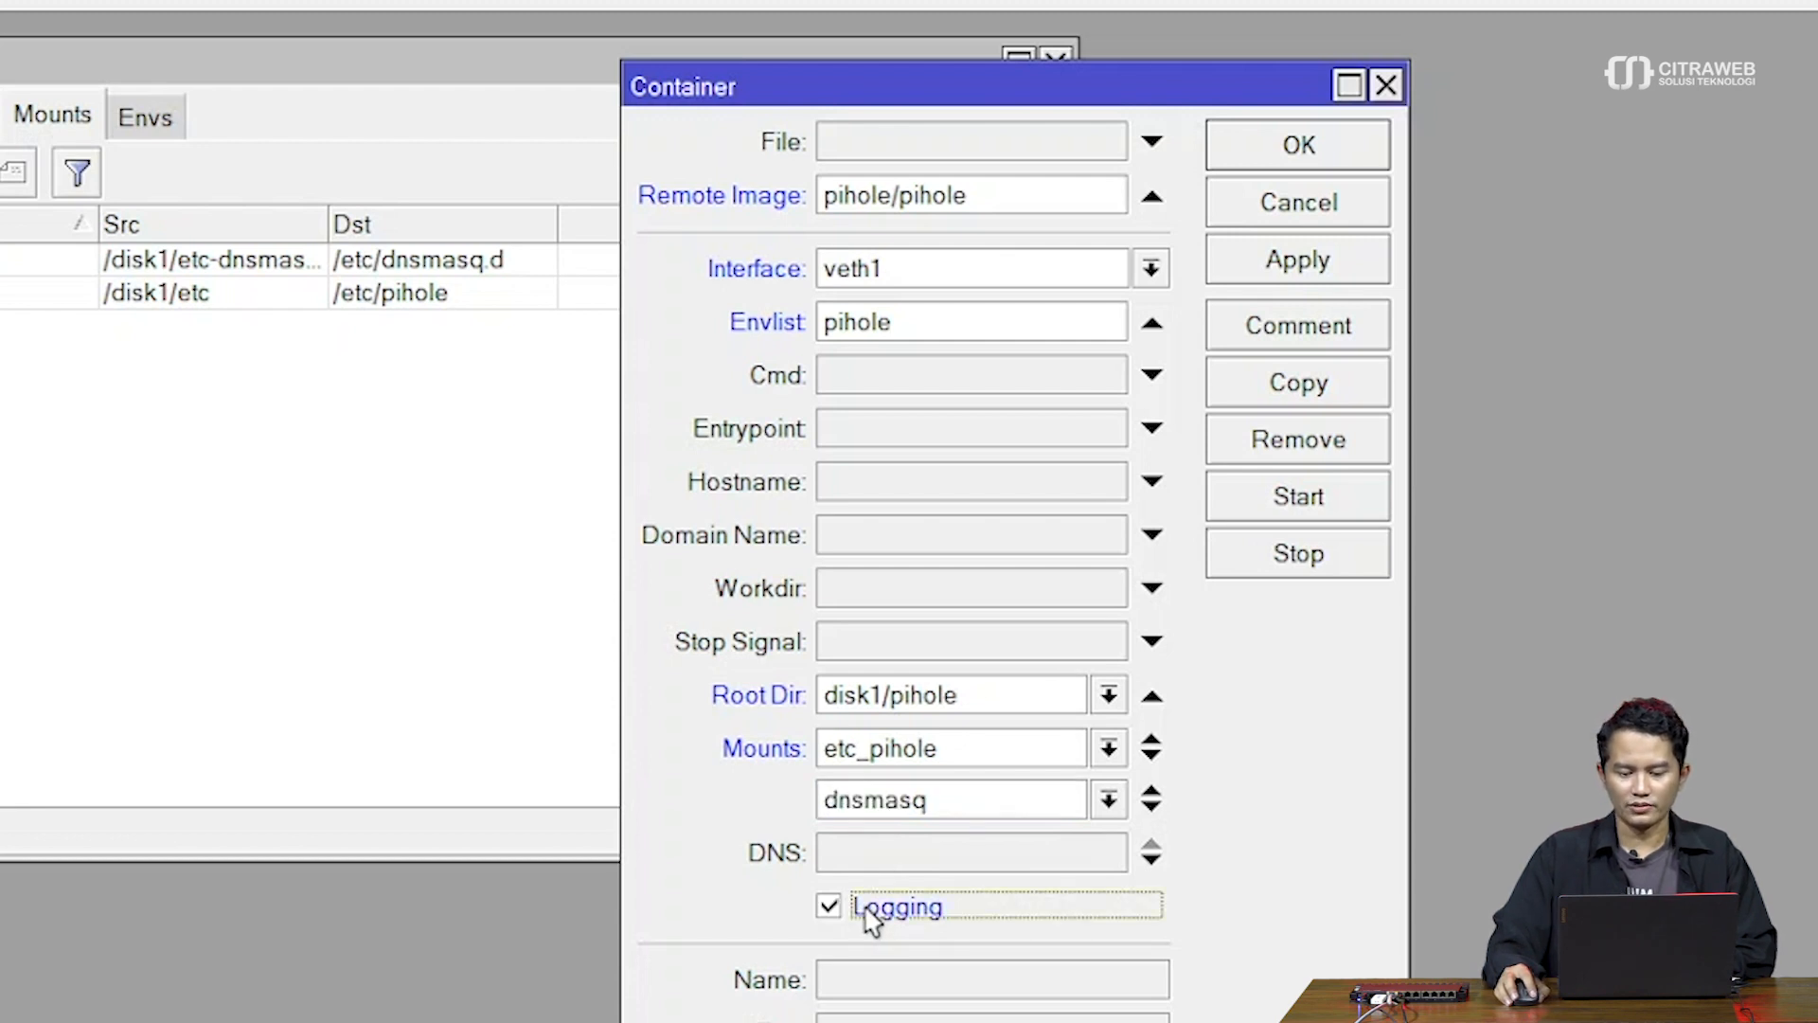
{"action": "left_click", "coordinate": [1293, 266]}
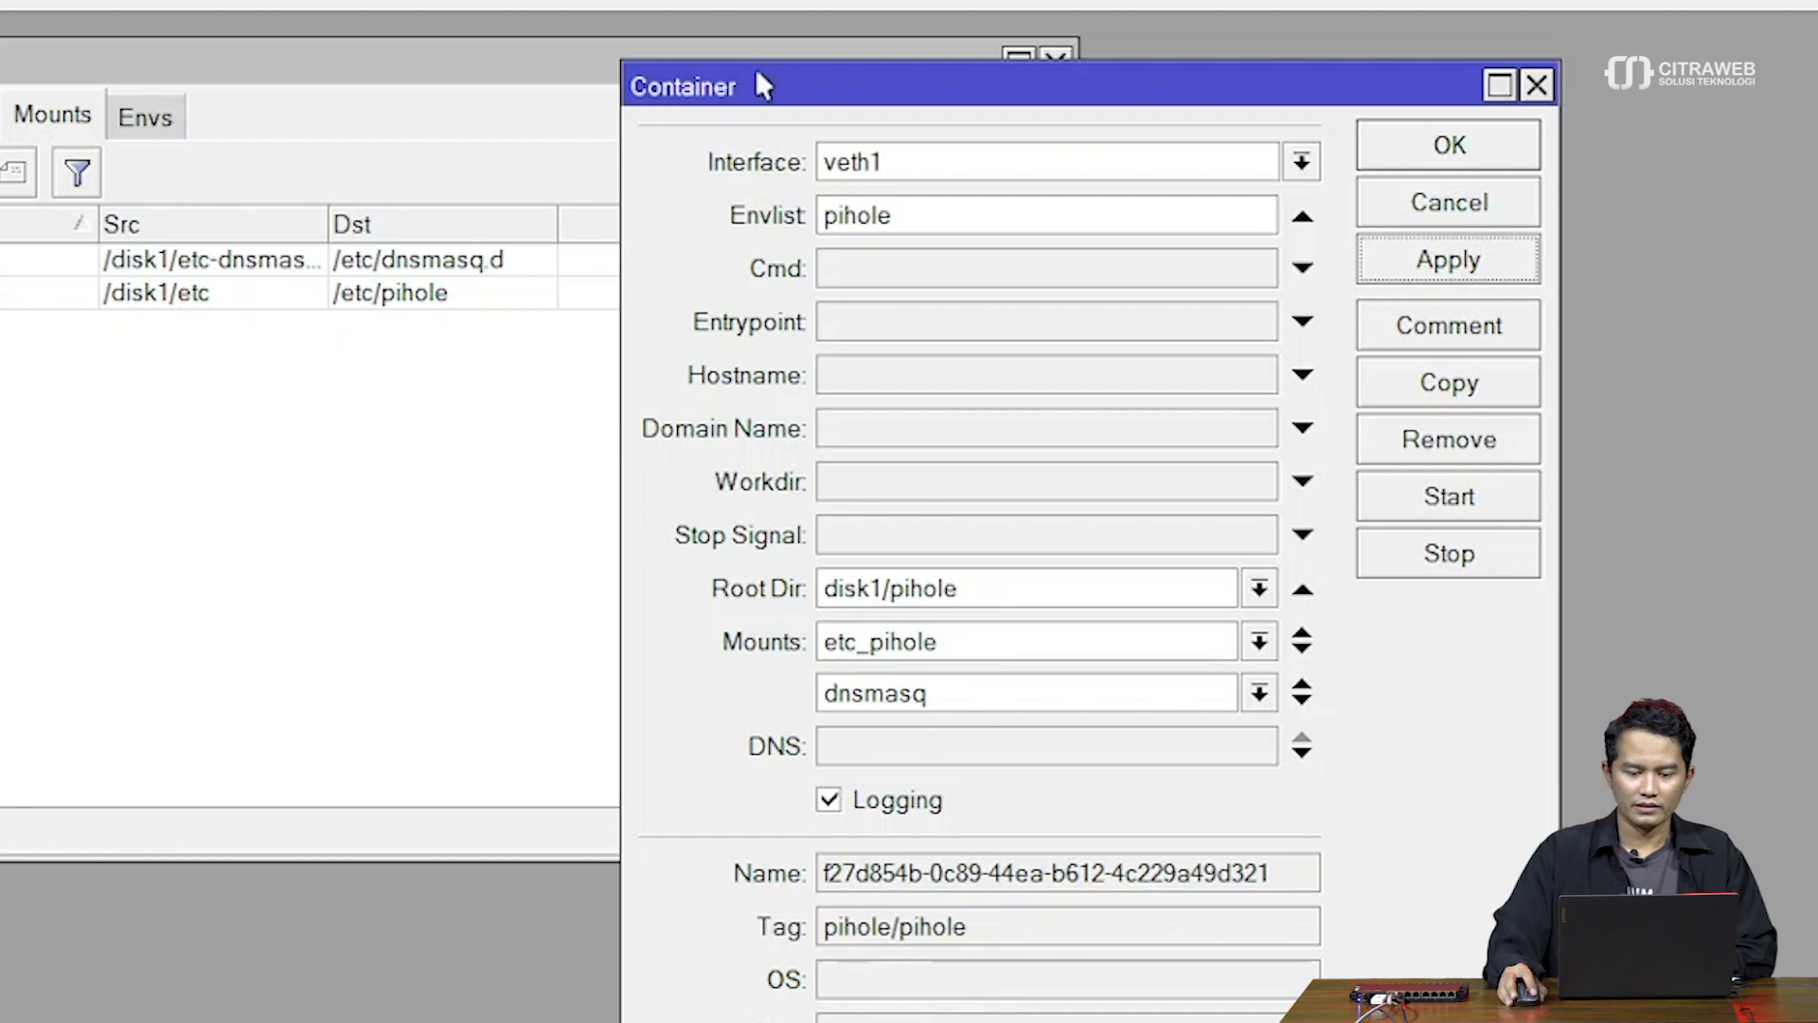
Watch the pihole container's status until extraction finishes and it shows stopped, then open Files
{"action": "left_click_drag", "start_coordinate": [757, 74], "coordinate": [769, 58]}
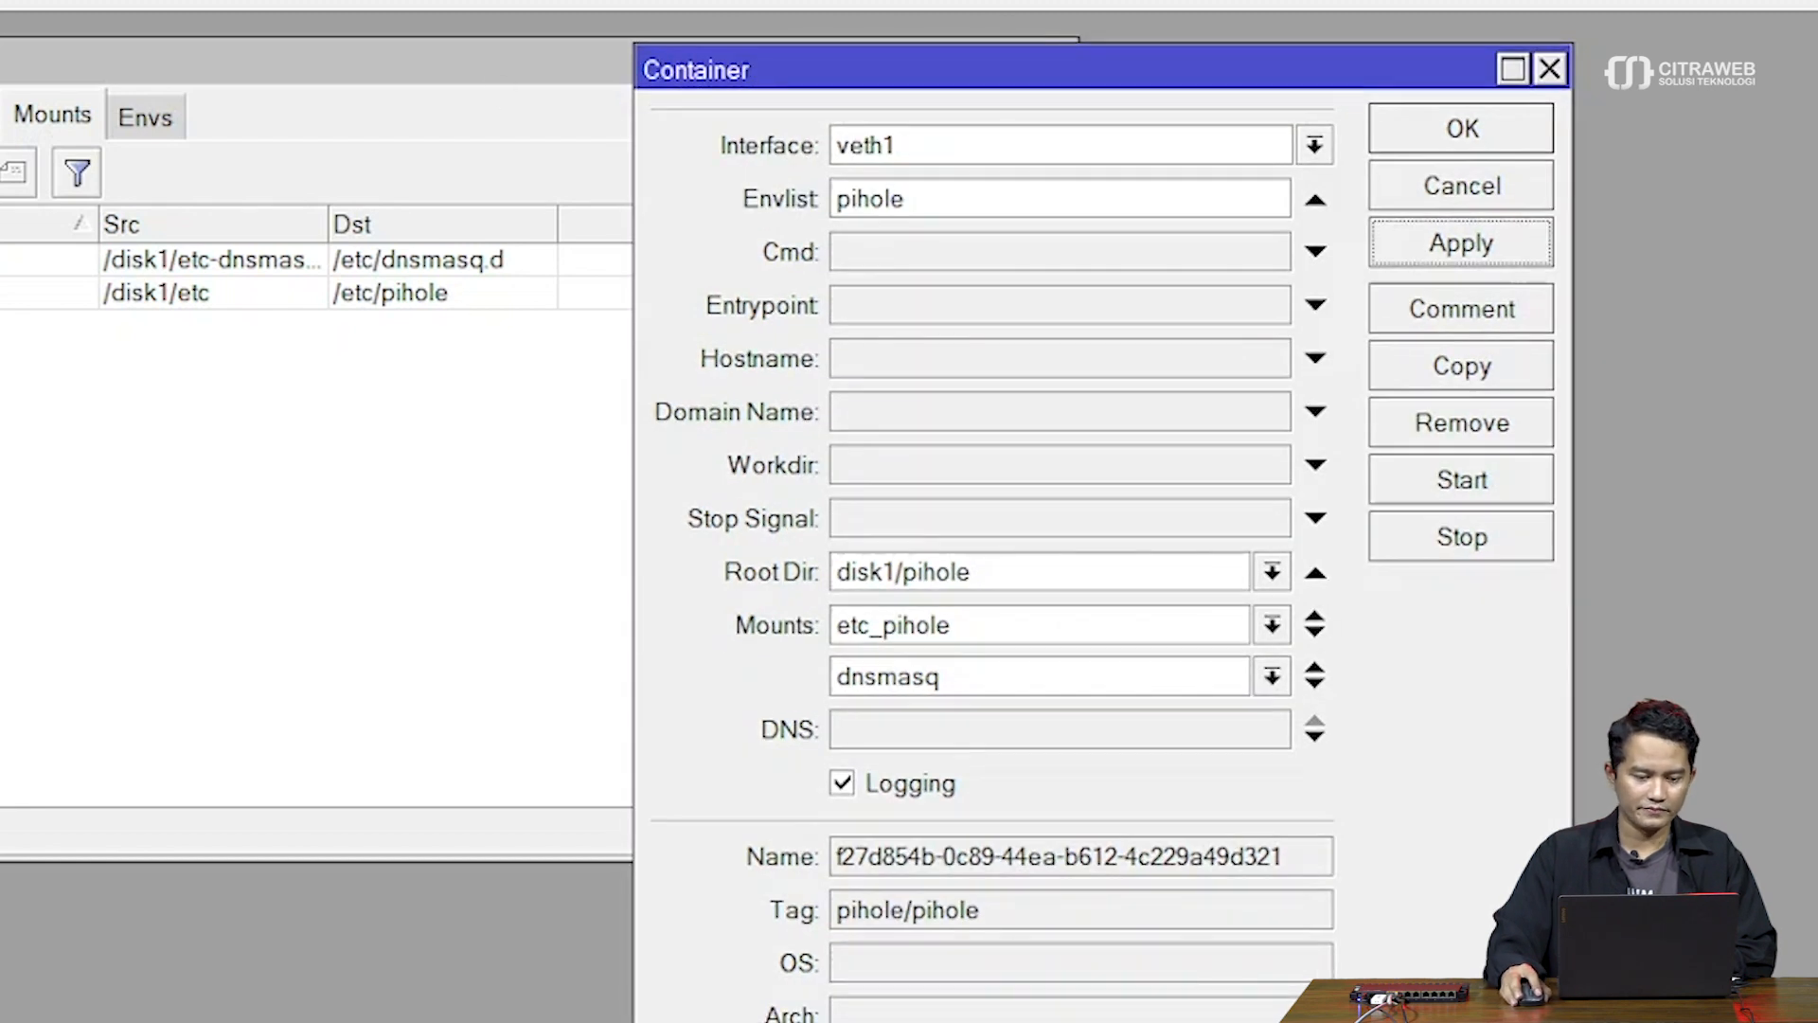
{"action": "left_click", "coordinate": [341, 115]}
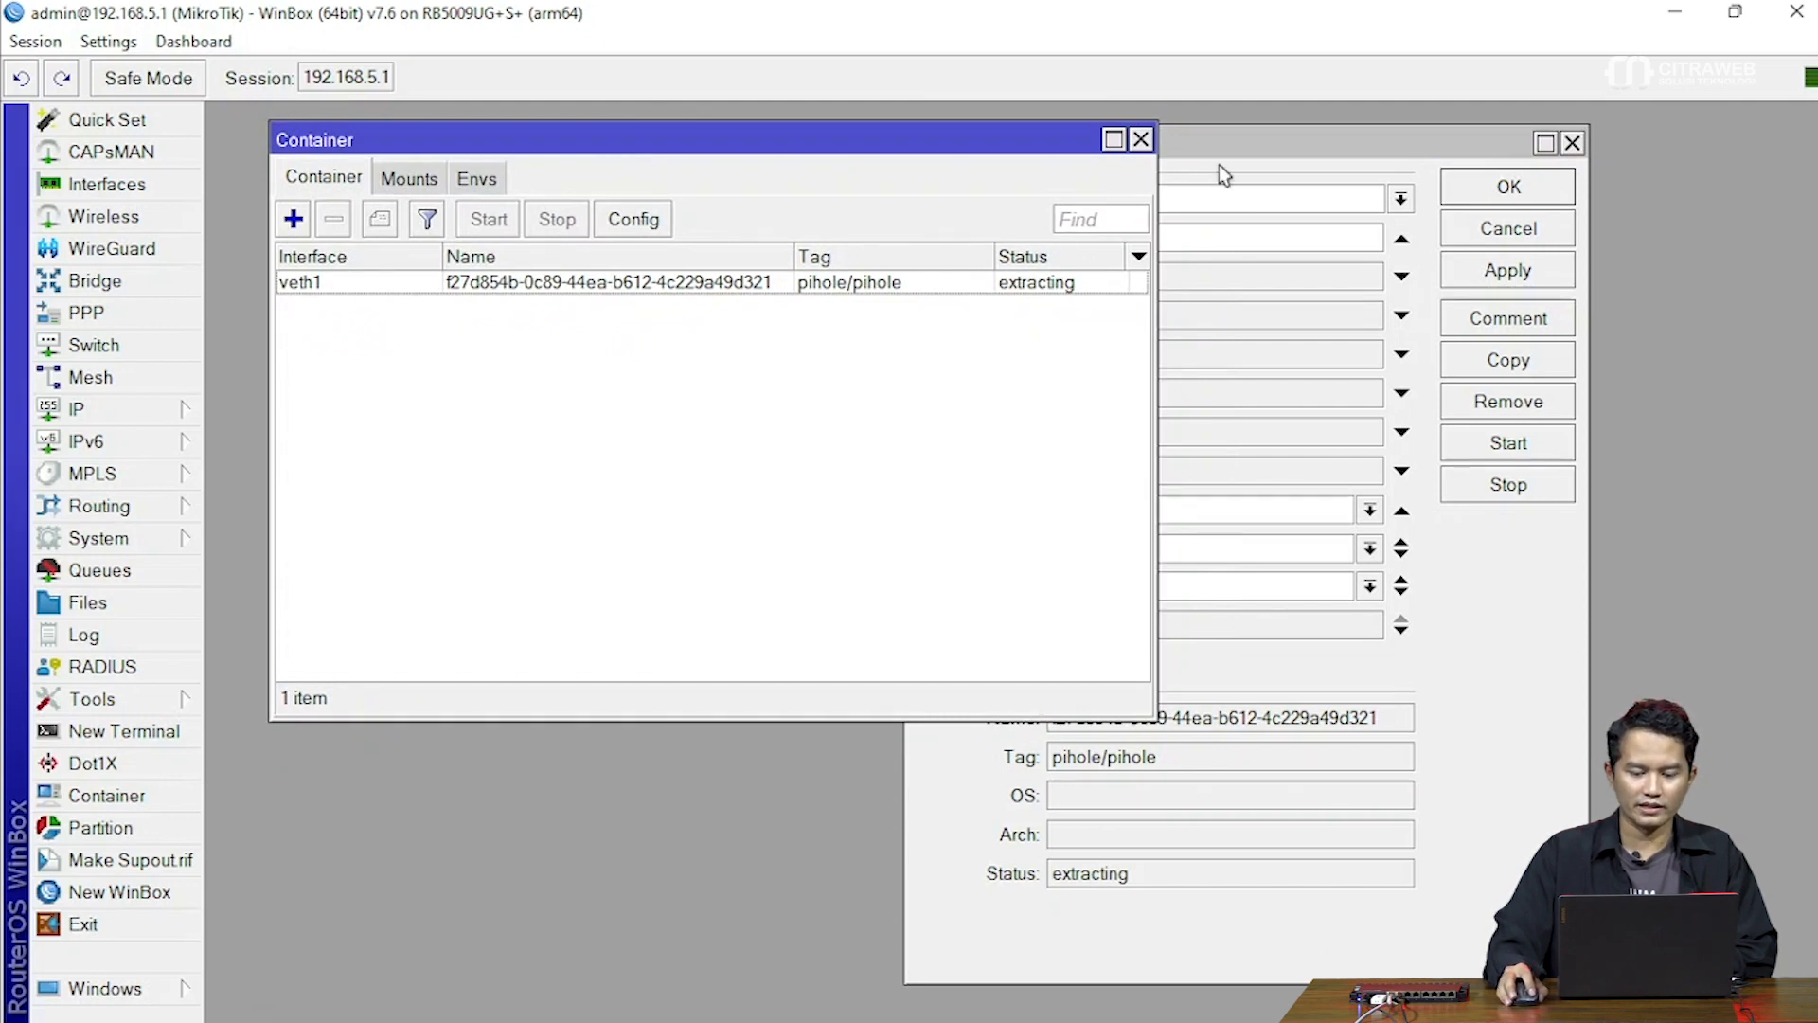
{"action": "left_click_drag", "start_coordinate": [1214, 144], "coordinate": [1247, 133]}
{"action": "left_click_drag", "start_coordinate": [737, 139], "coordinate": [692, 144]}
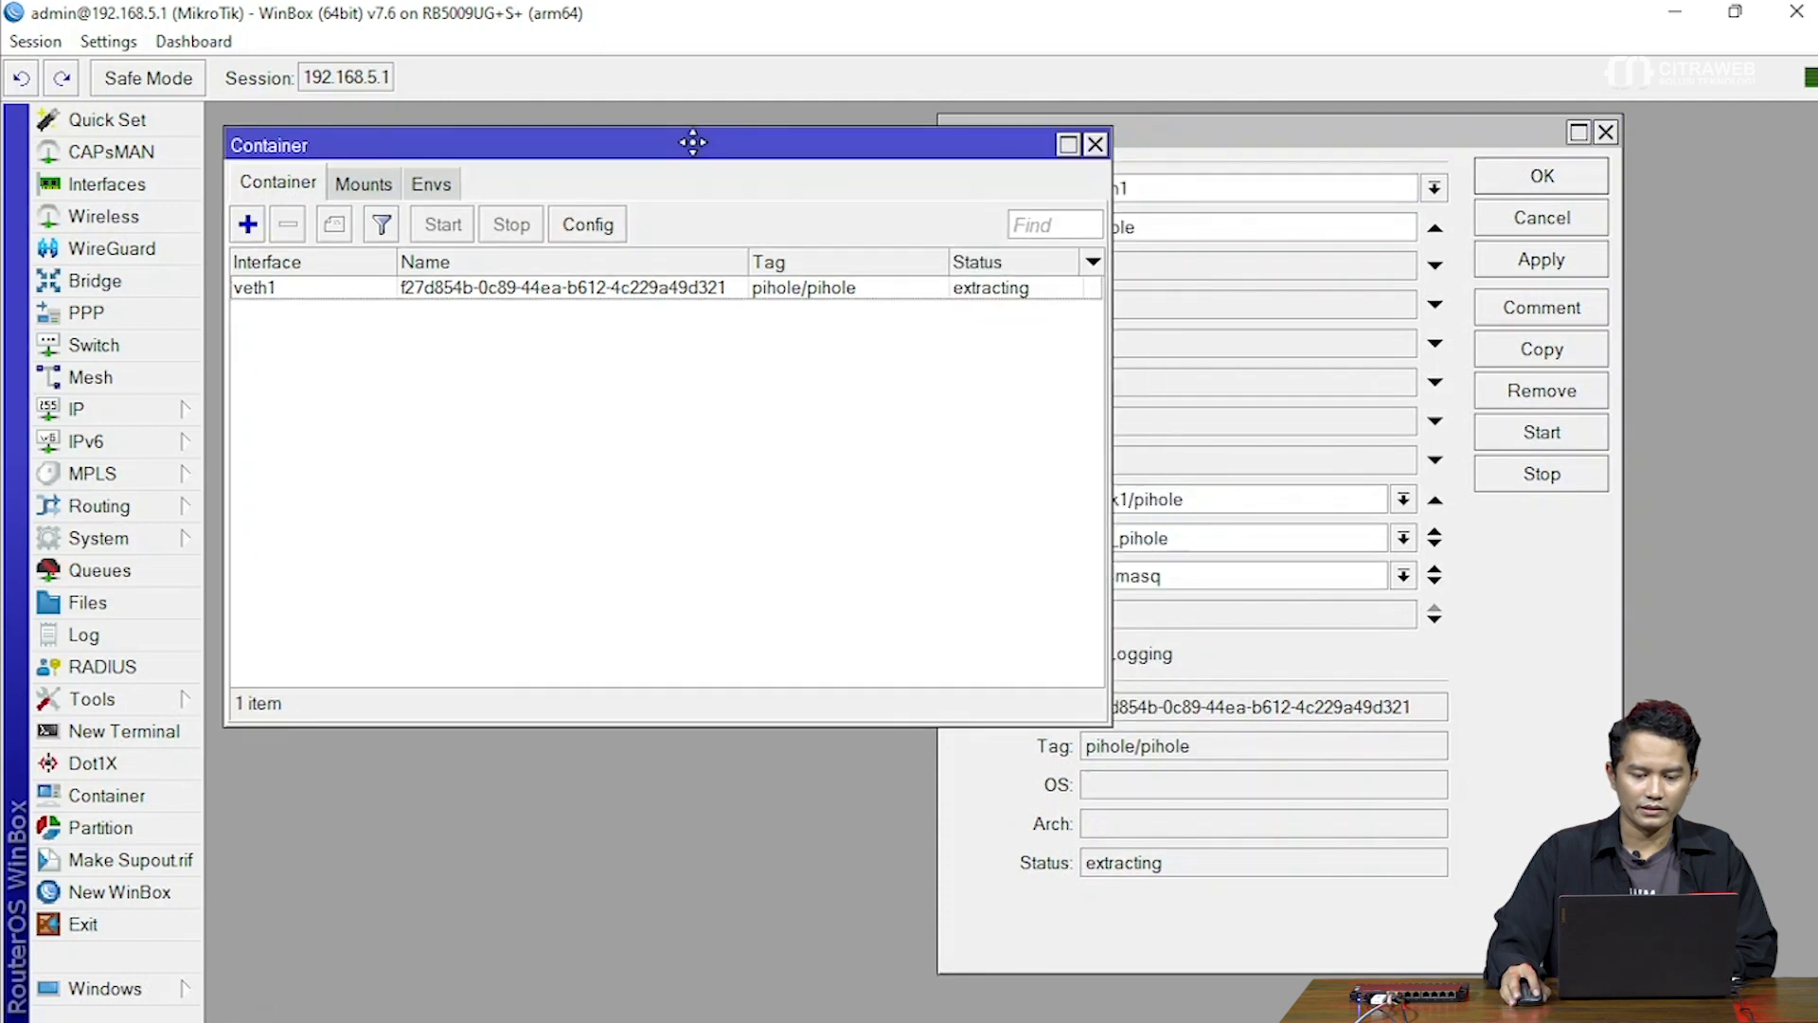
{"action": "left_click", "coordinate": [1171, 134]}
{"action": "left_click_drag", "start_coordinate": [707, 146], "coordinate": [709, 167]}
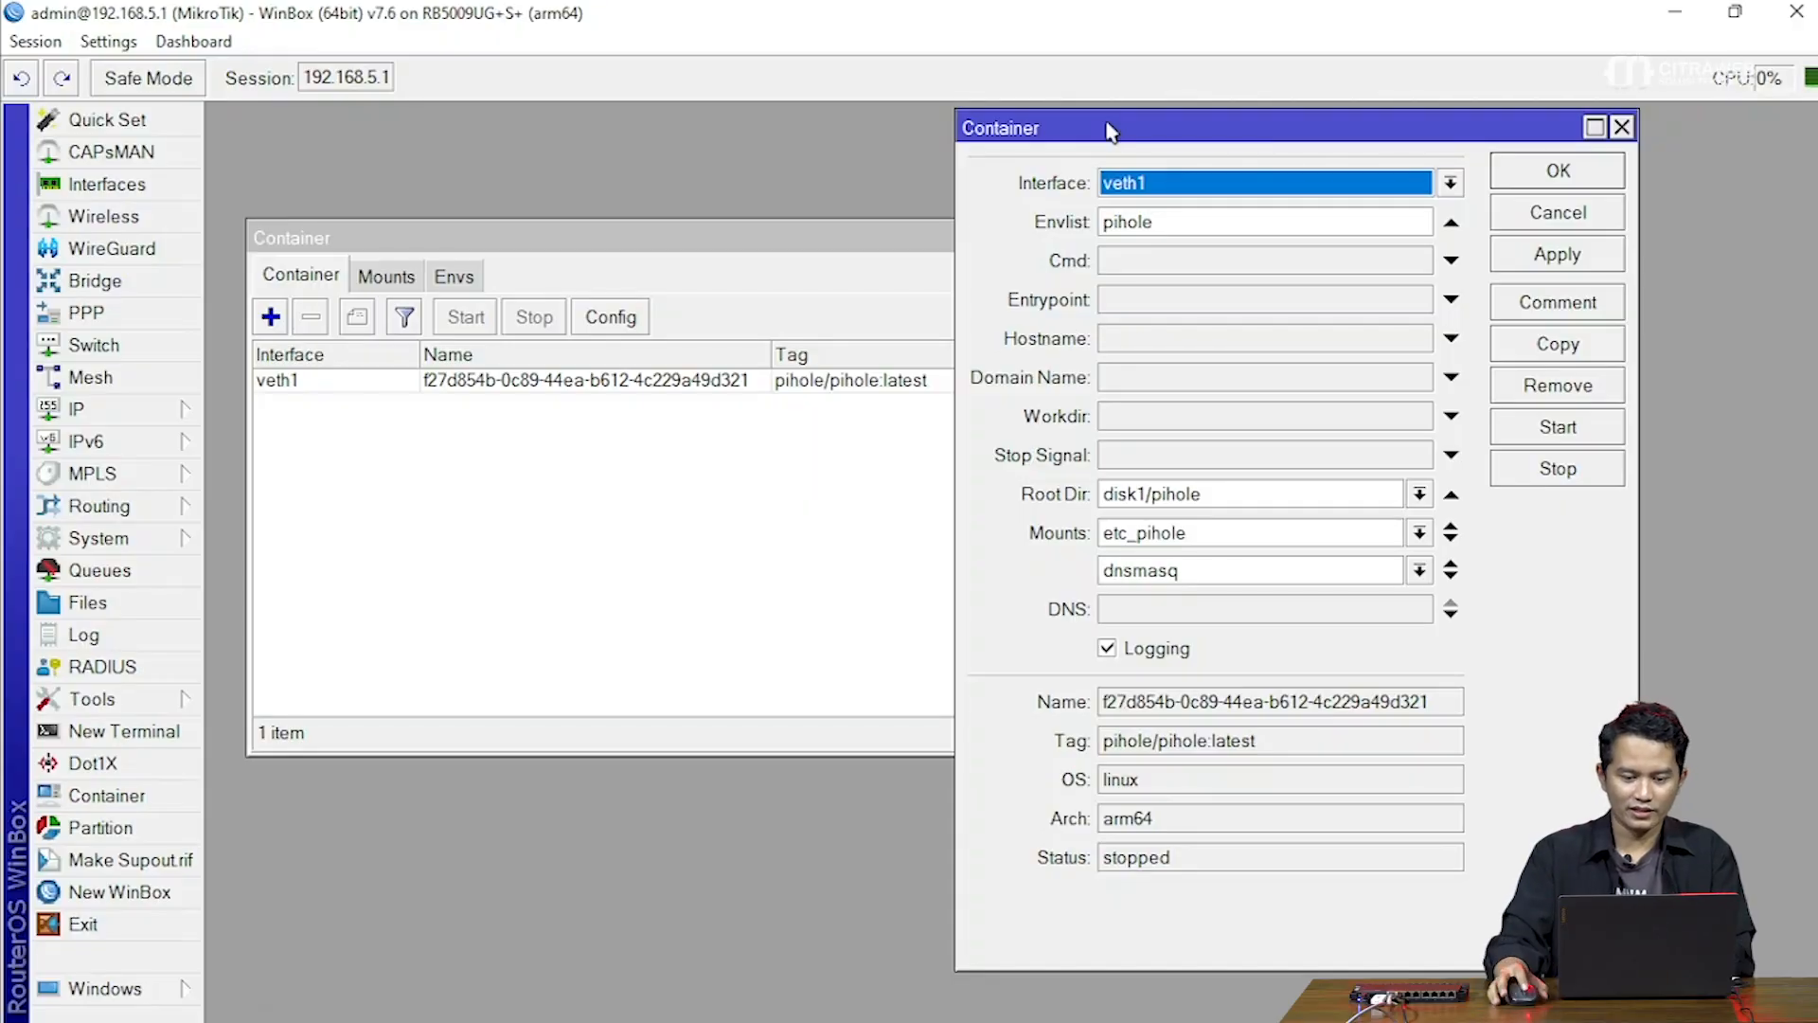
{"action": "left_click", "coordinate": [818, 252]}
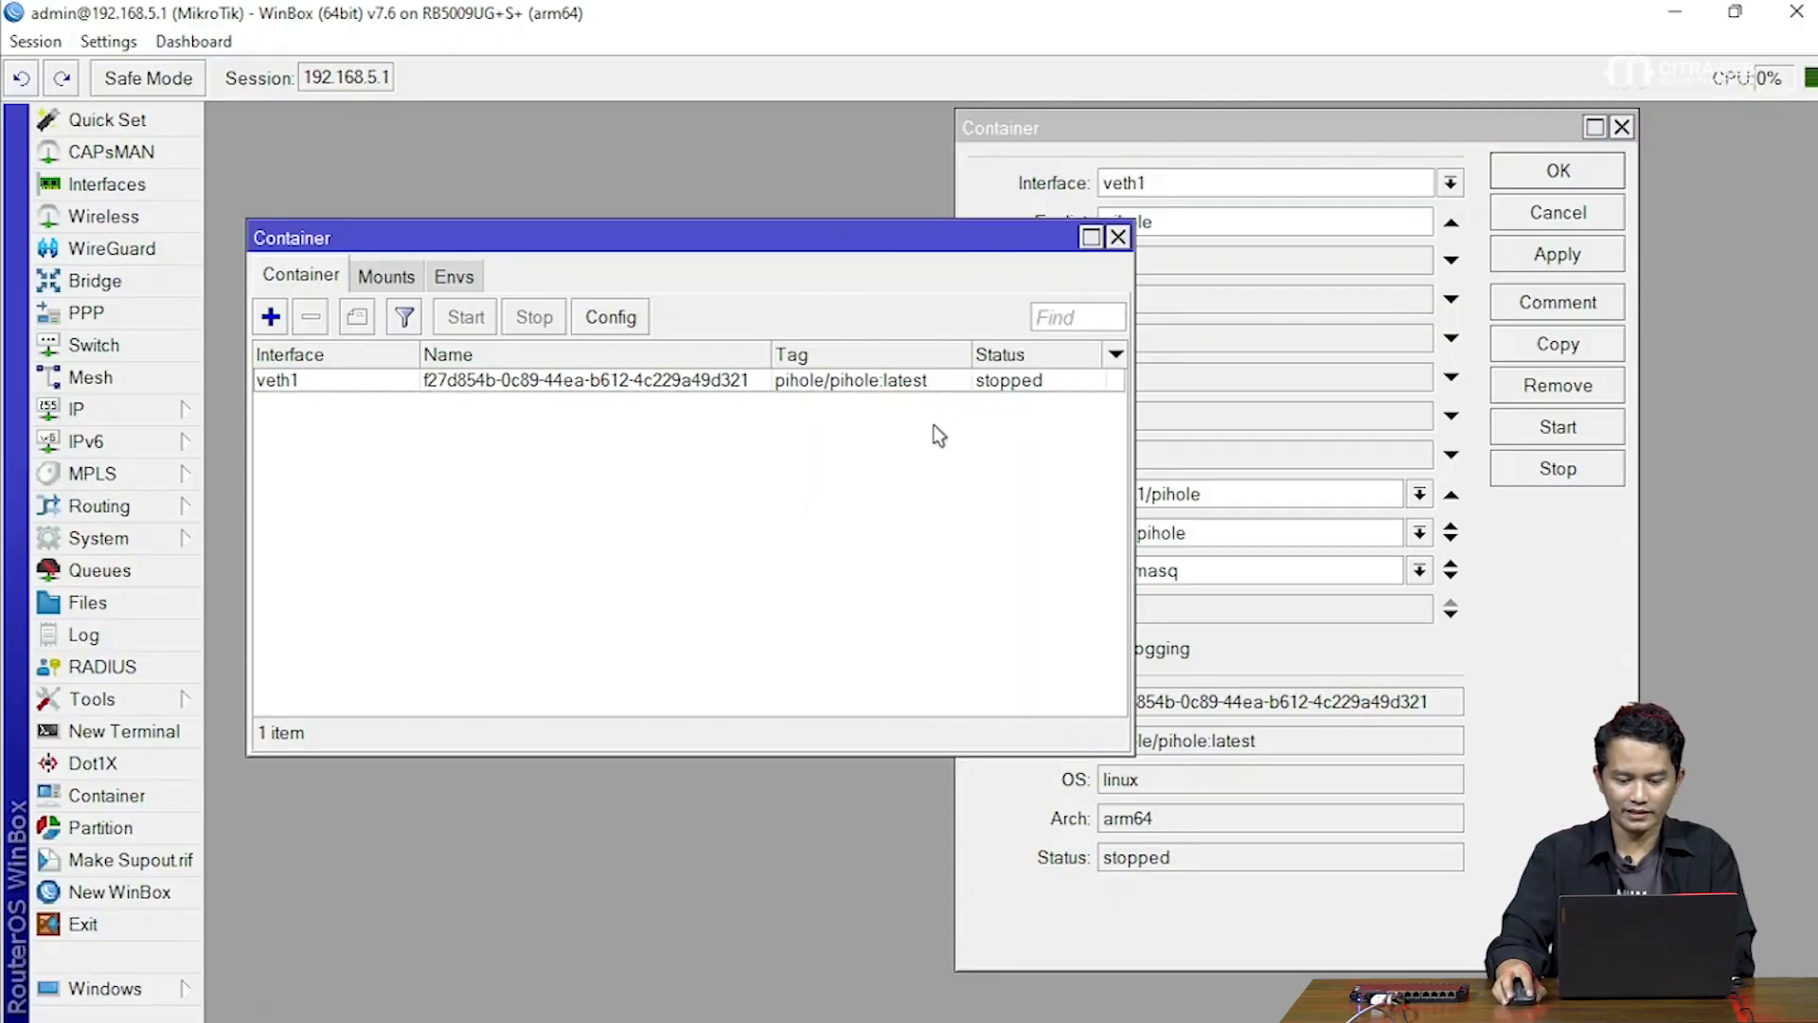
{"action": "left_click", "coordinate": [1199, 886]}
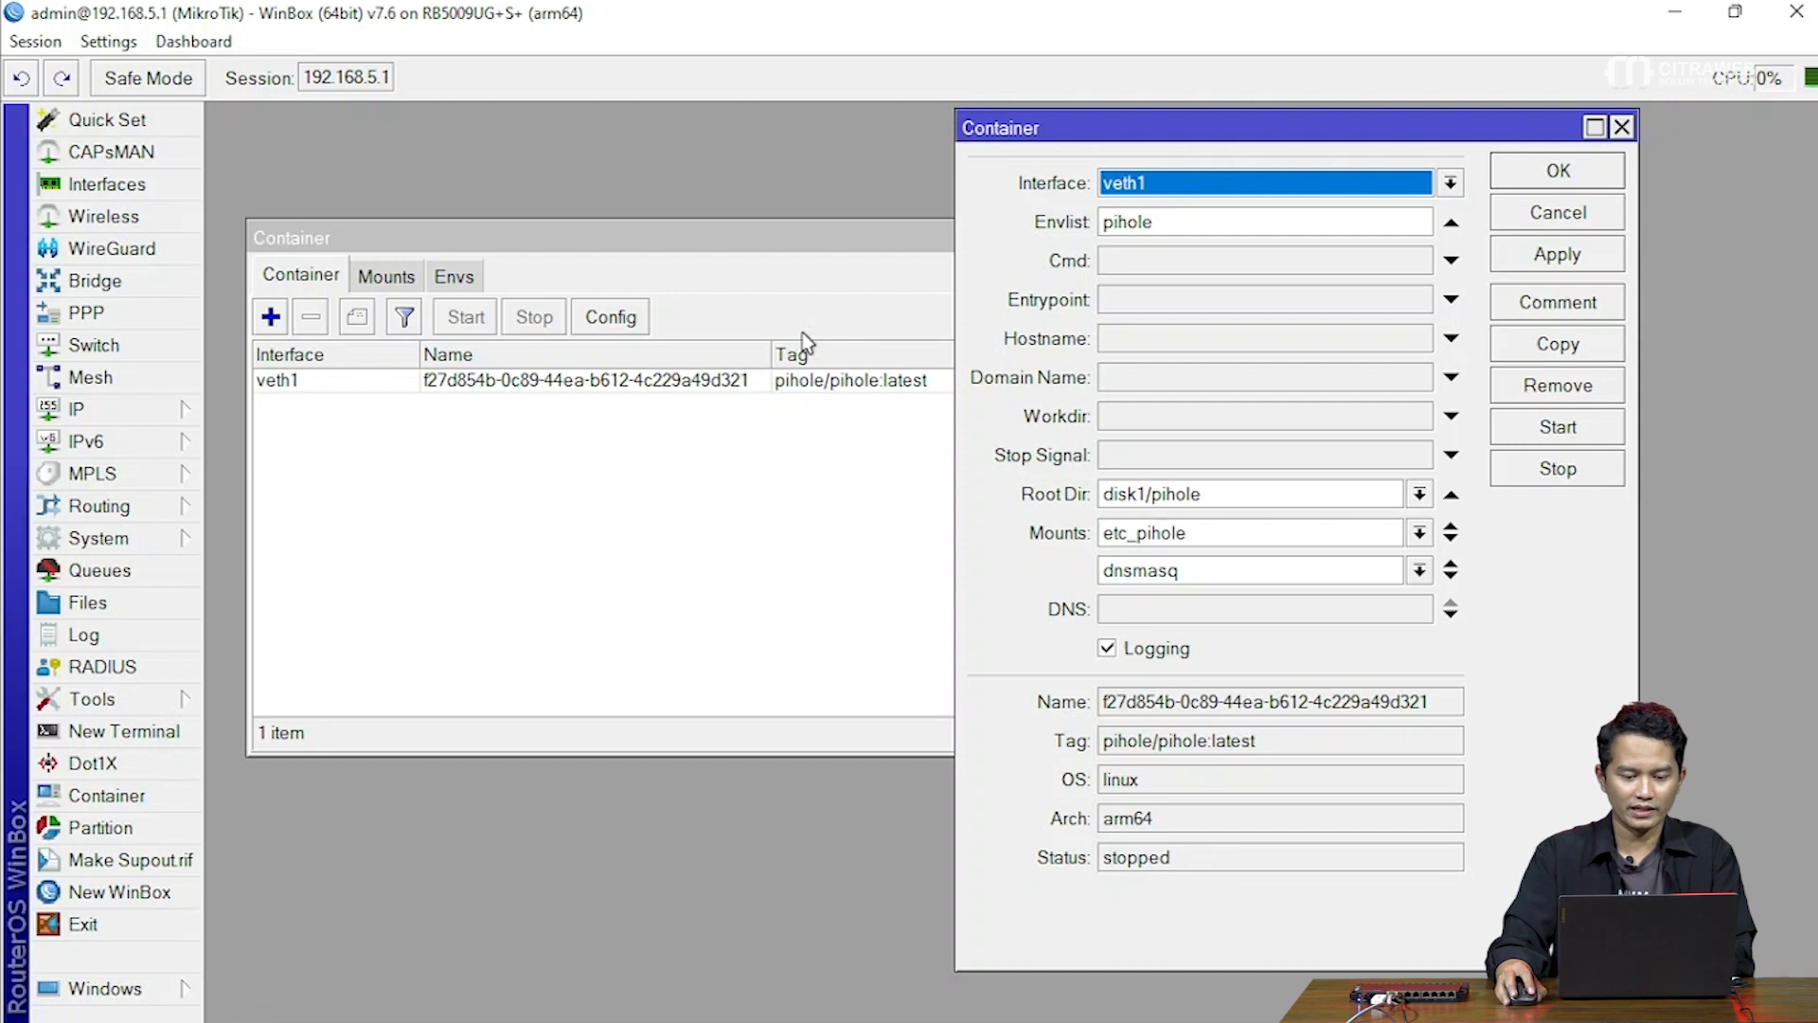
{"action": "left_click", "coordinate": [797, 244]}
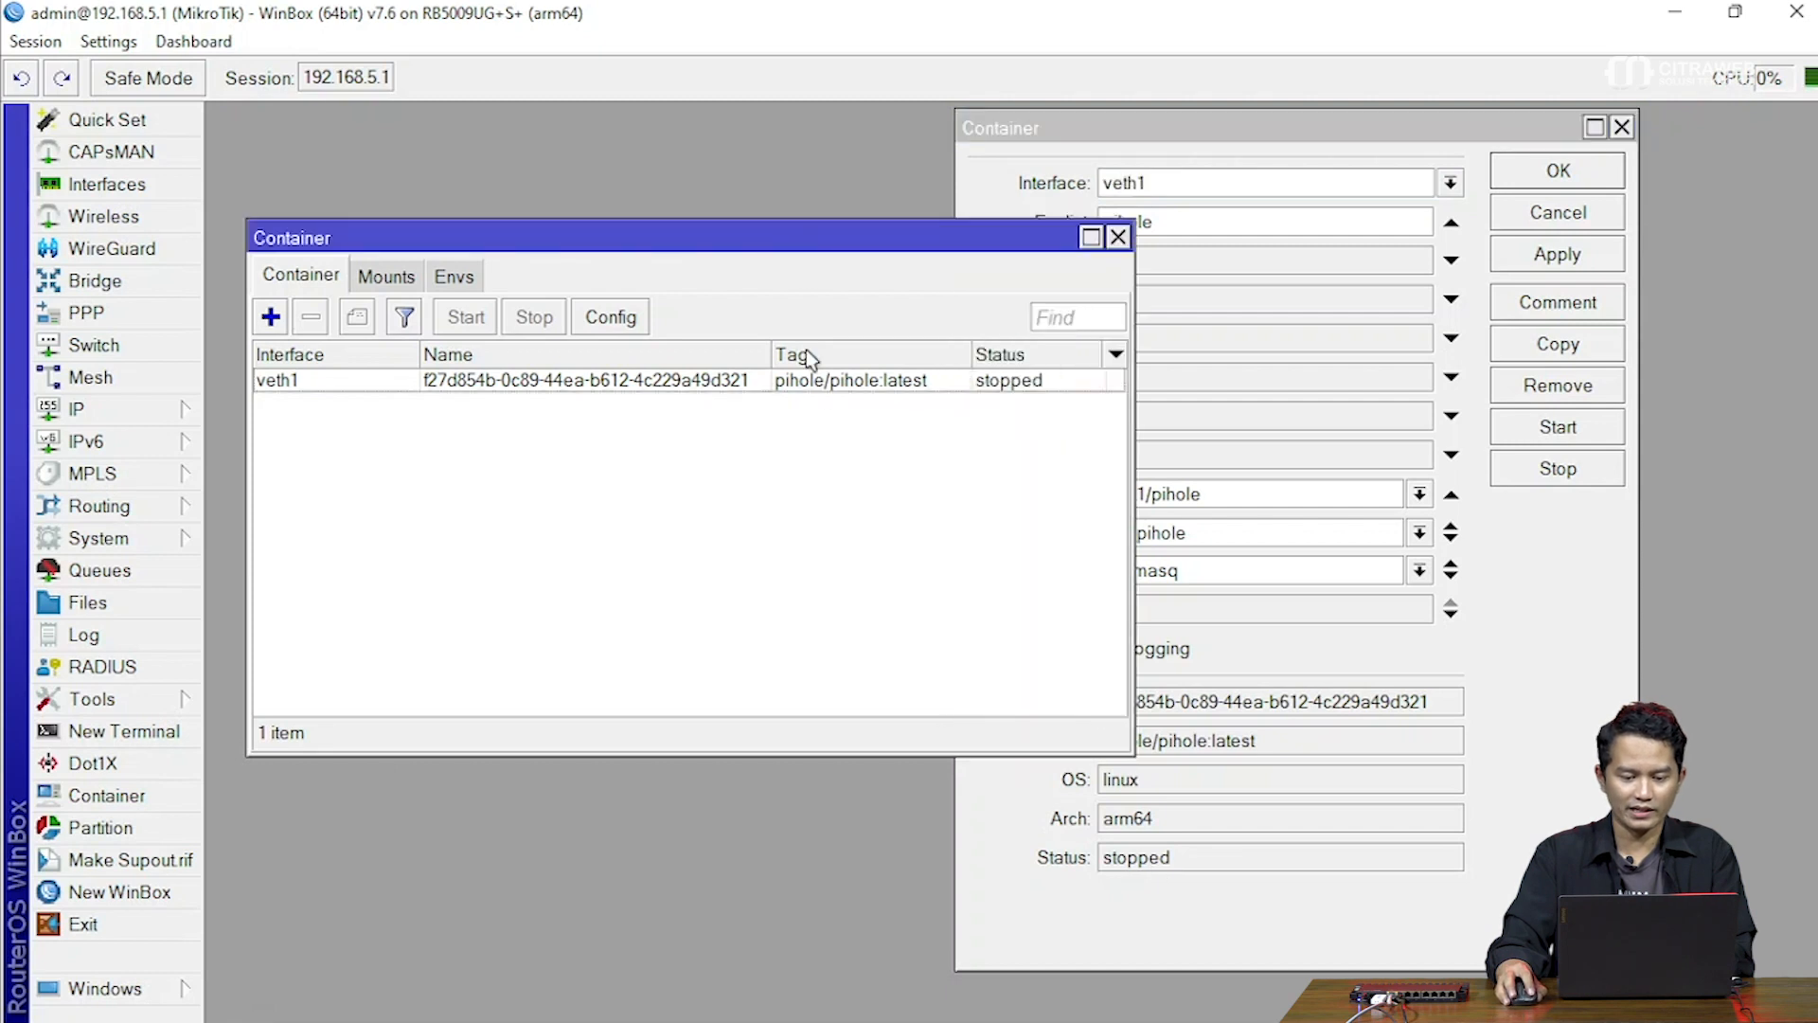
{"action": "left_click", "coordinate": [1002, 171]}
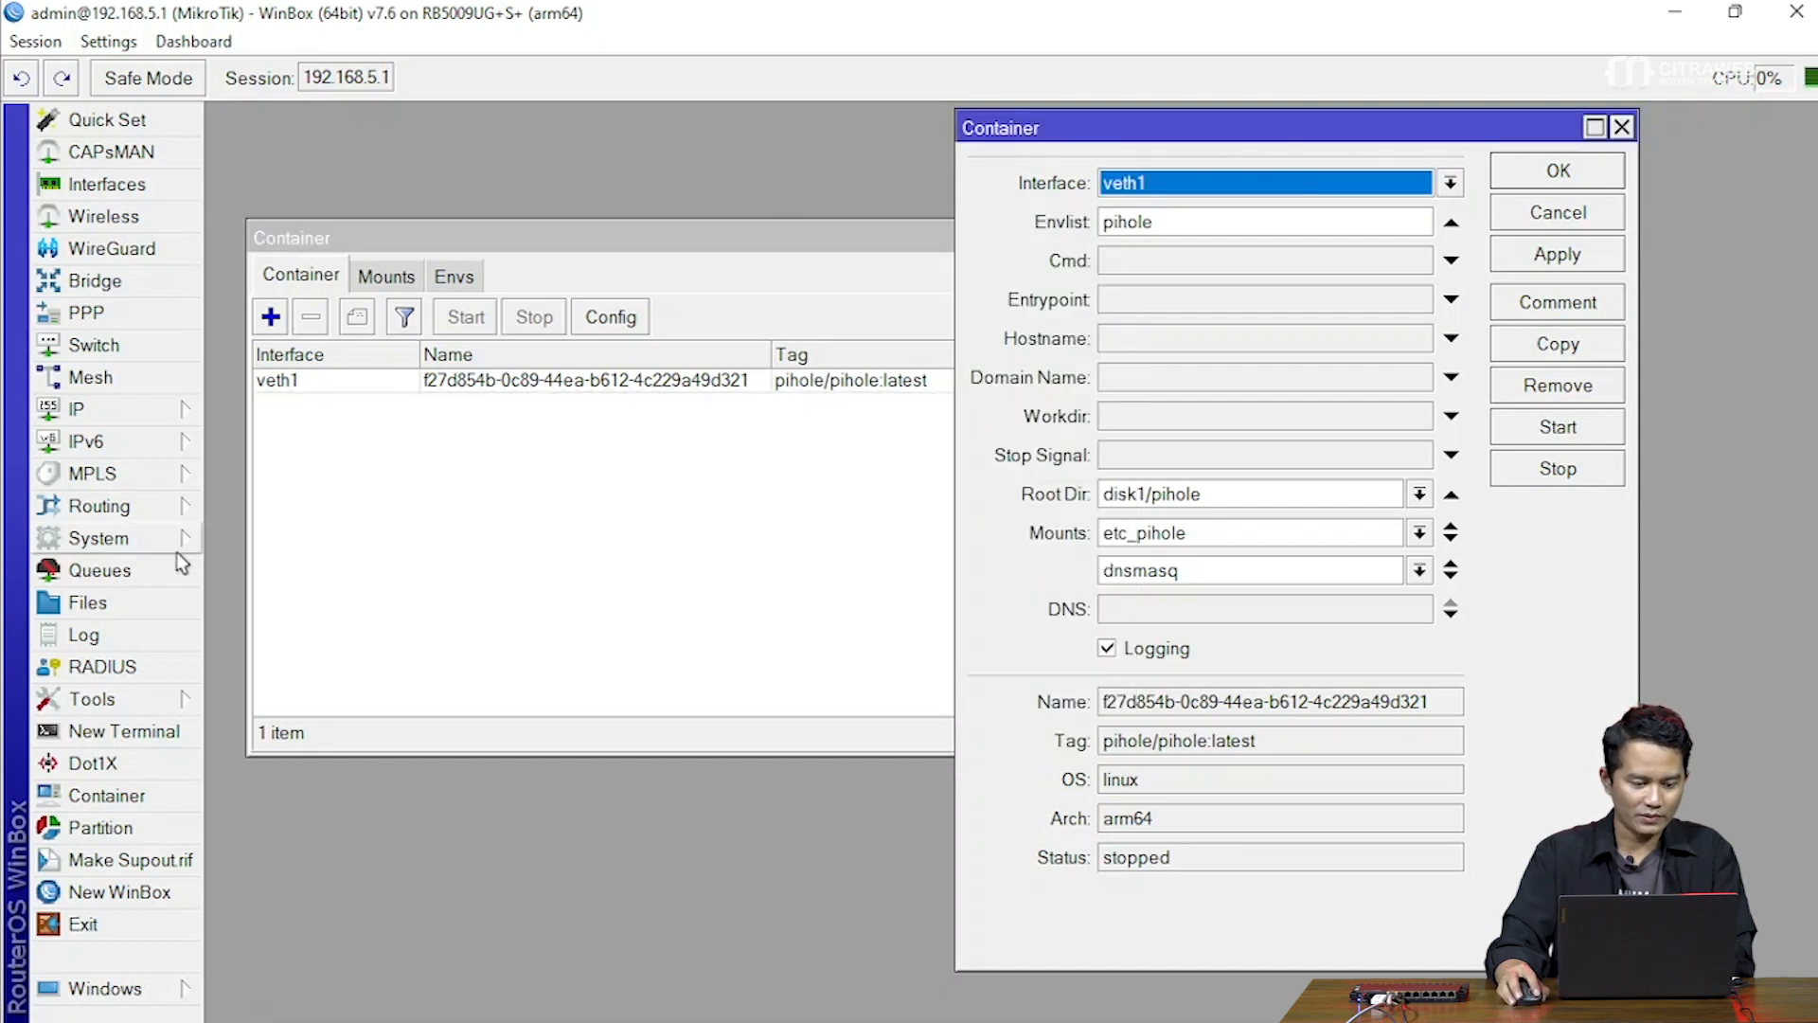
{"action": "left_click", "coordinate": [159, 597]}
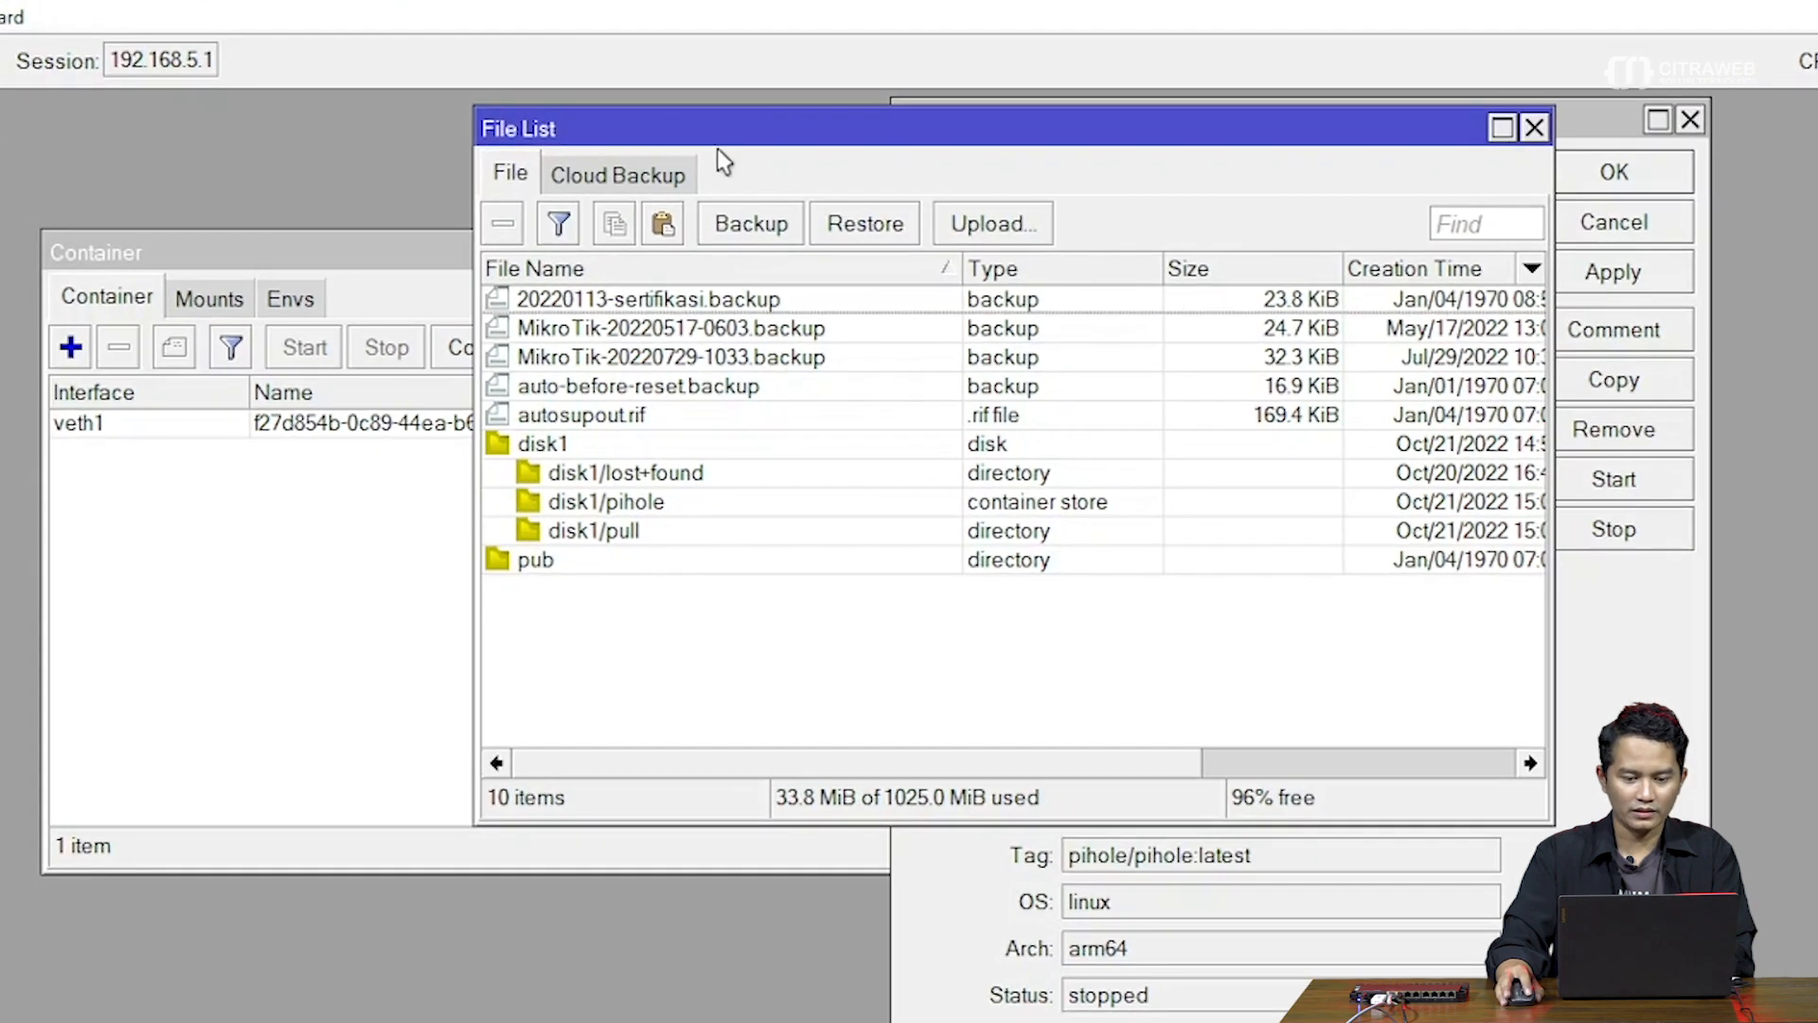
Confirm disk1/pihole is listed as a container store, then close the File List
{"action": "left_click_drag", "start_coordinate": [718, 144], "coordinate": [907, 235]}
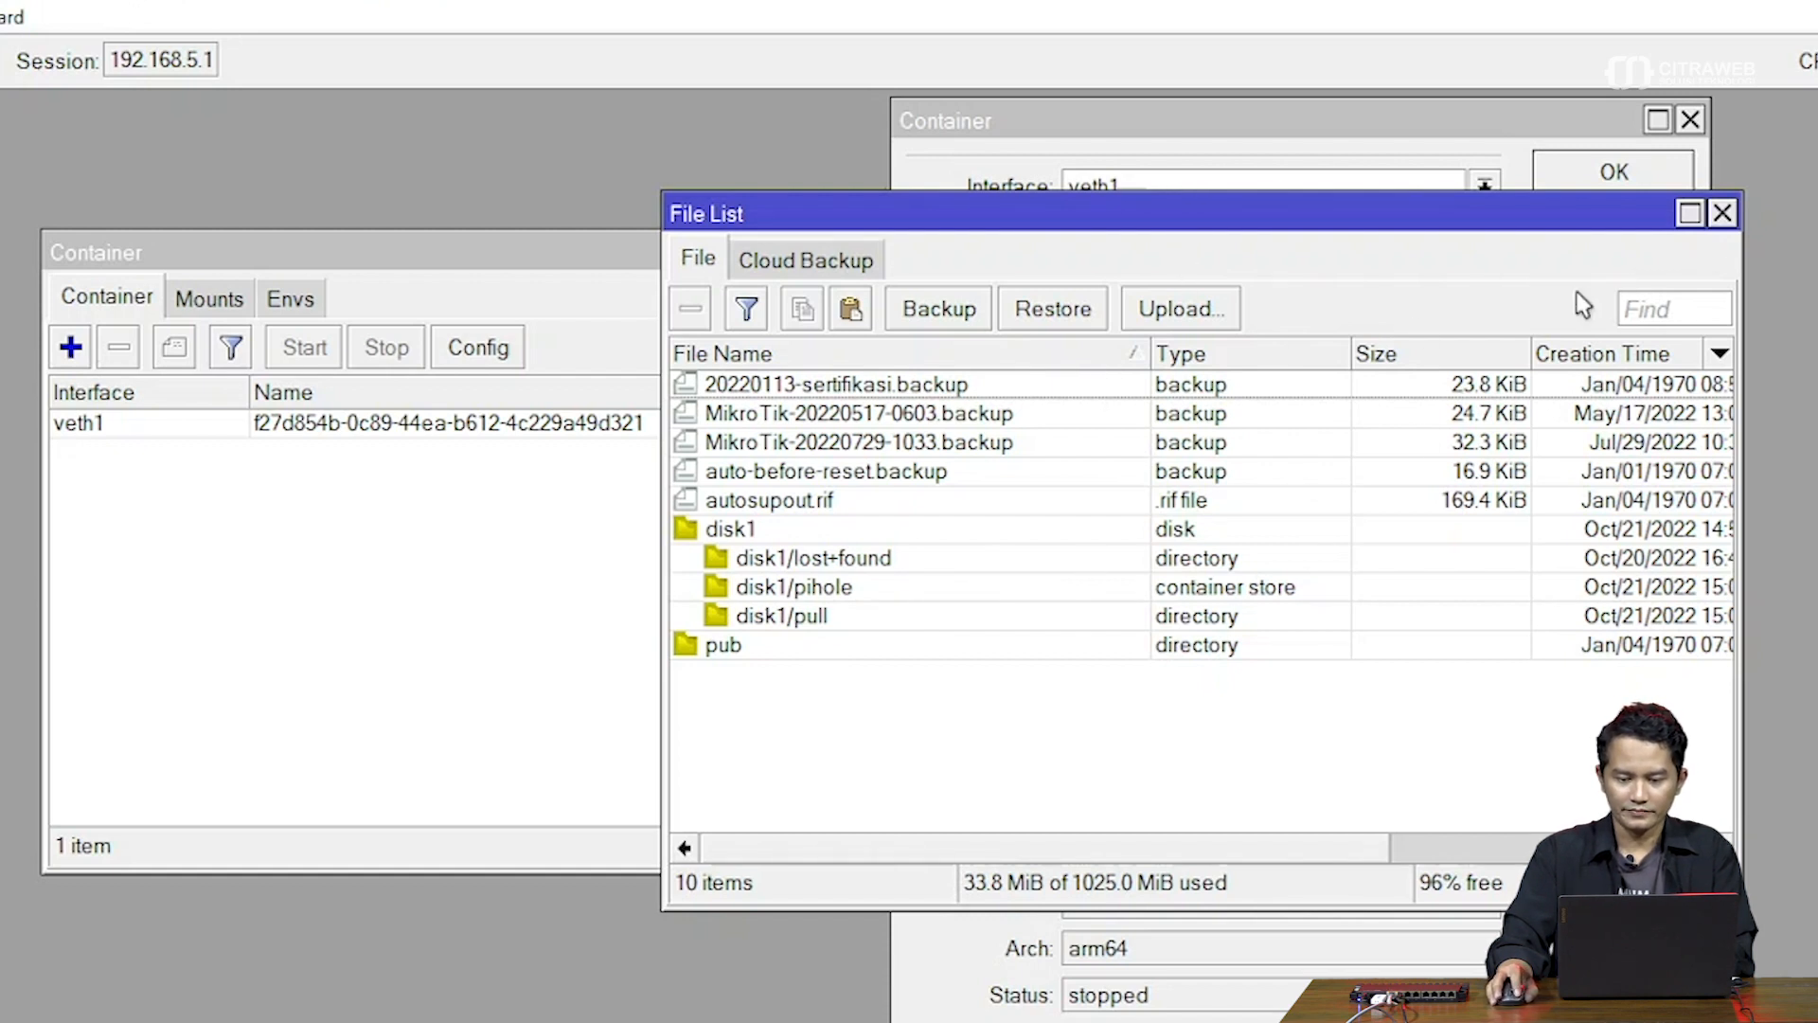
{"action": "left_click", "coordinate": [1722, 214]}
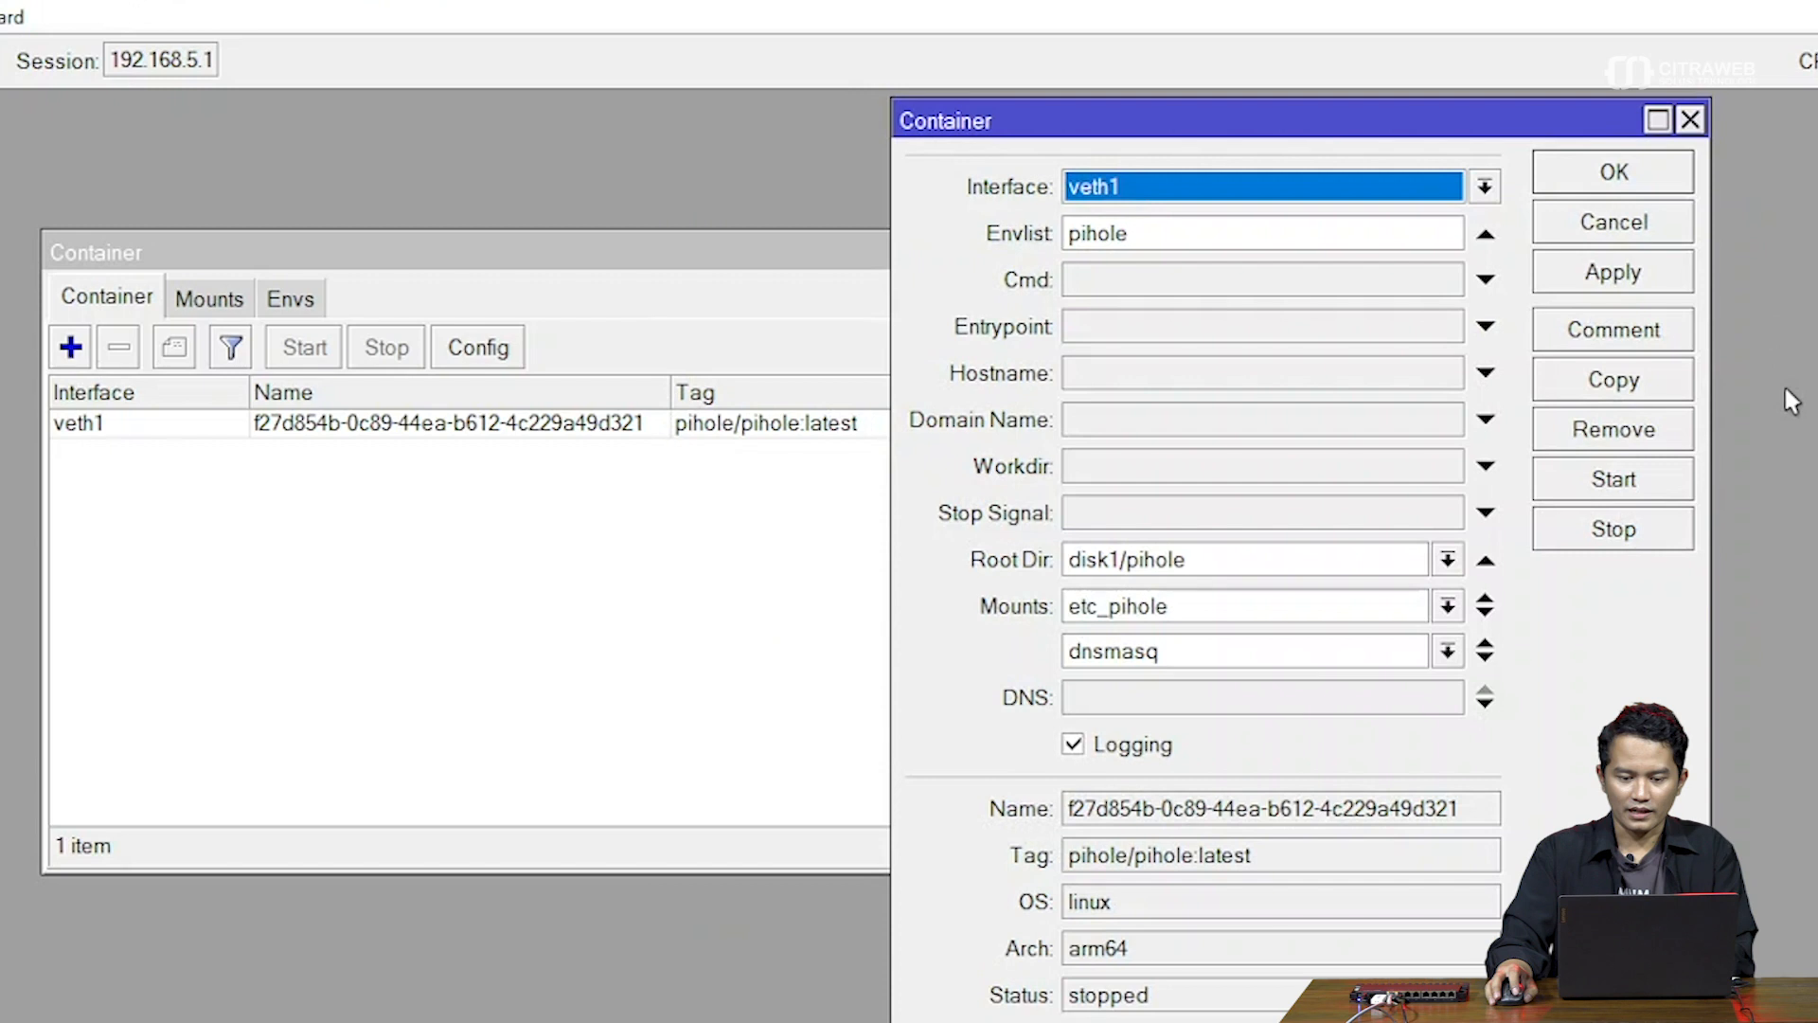
Close the container settings and start the pihole container so it shows running
{"action": "left_click", "coordinate": [1607, 182]}
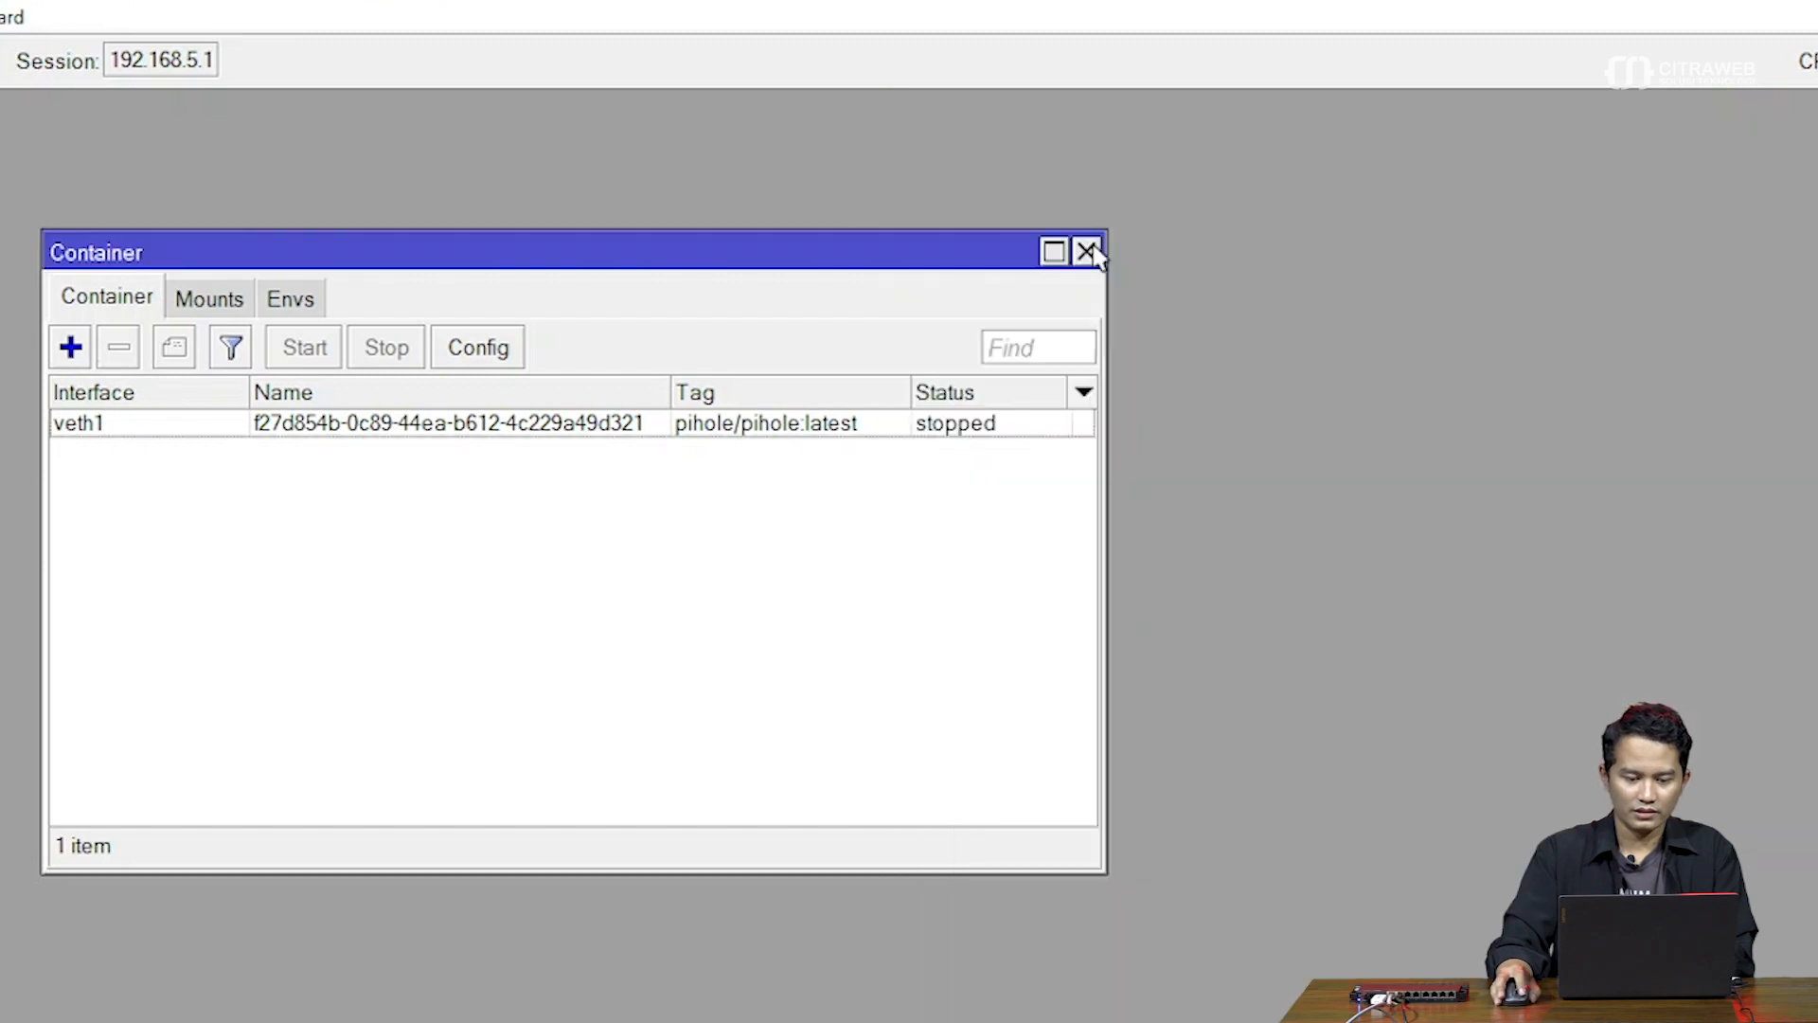
{"action": "left_click_drag", "start_coordinate": [698, 251], "coordinate": [901, 181]}
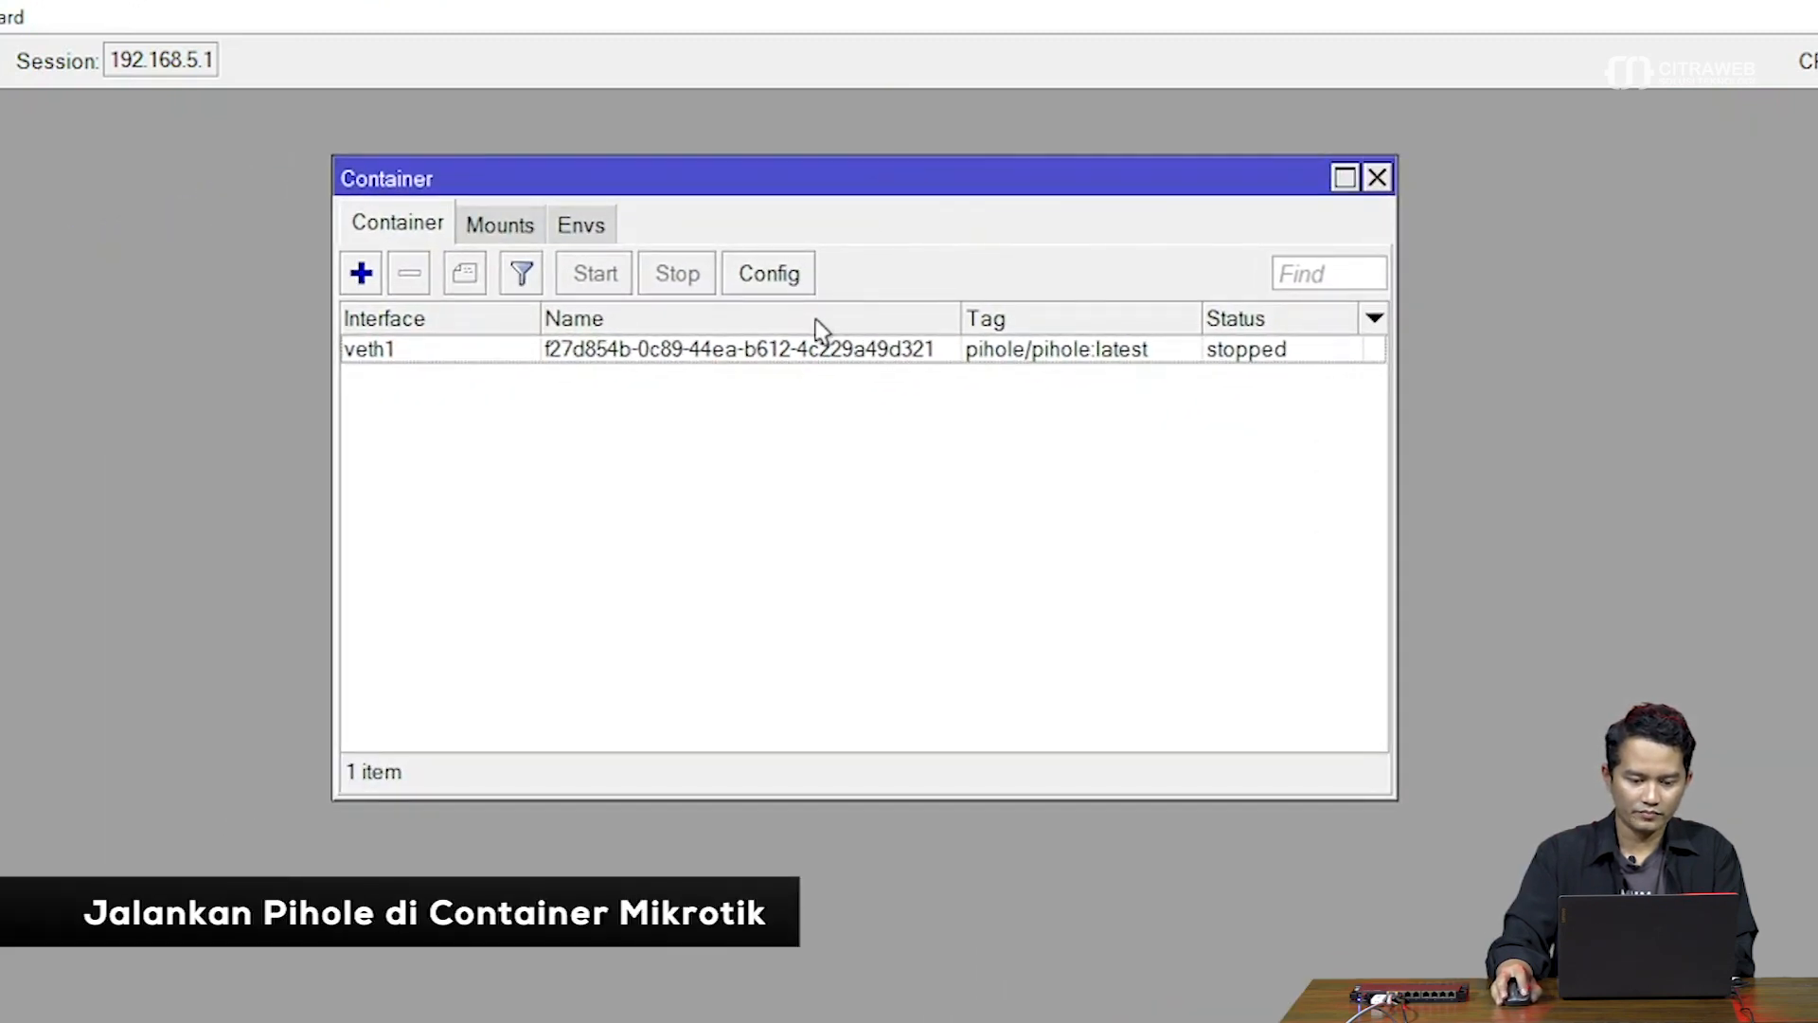
{"action": "left_click", "coordinate": [777, 351]}
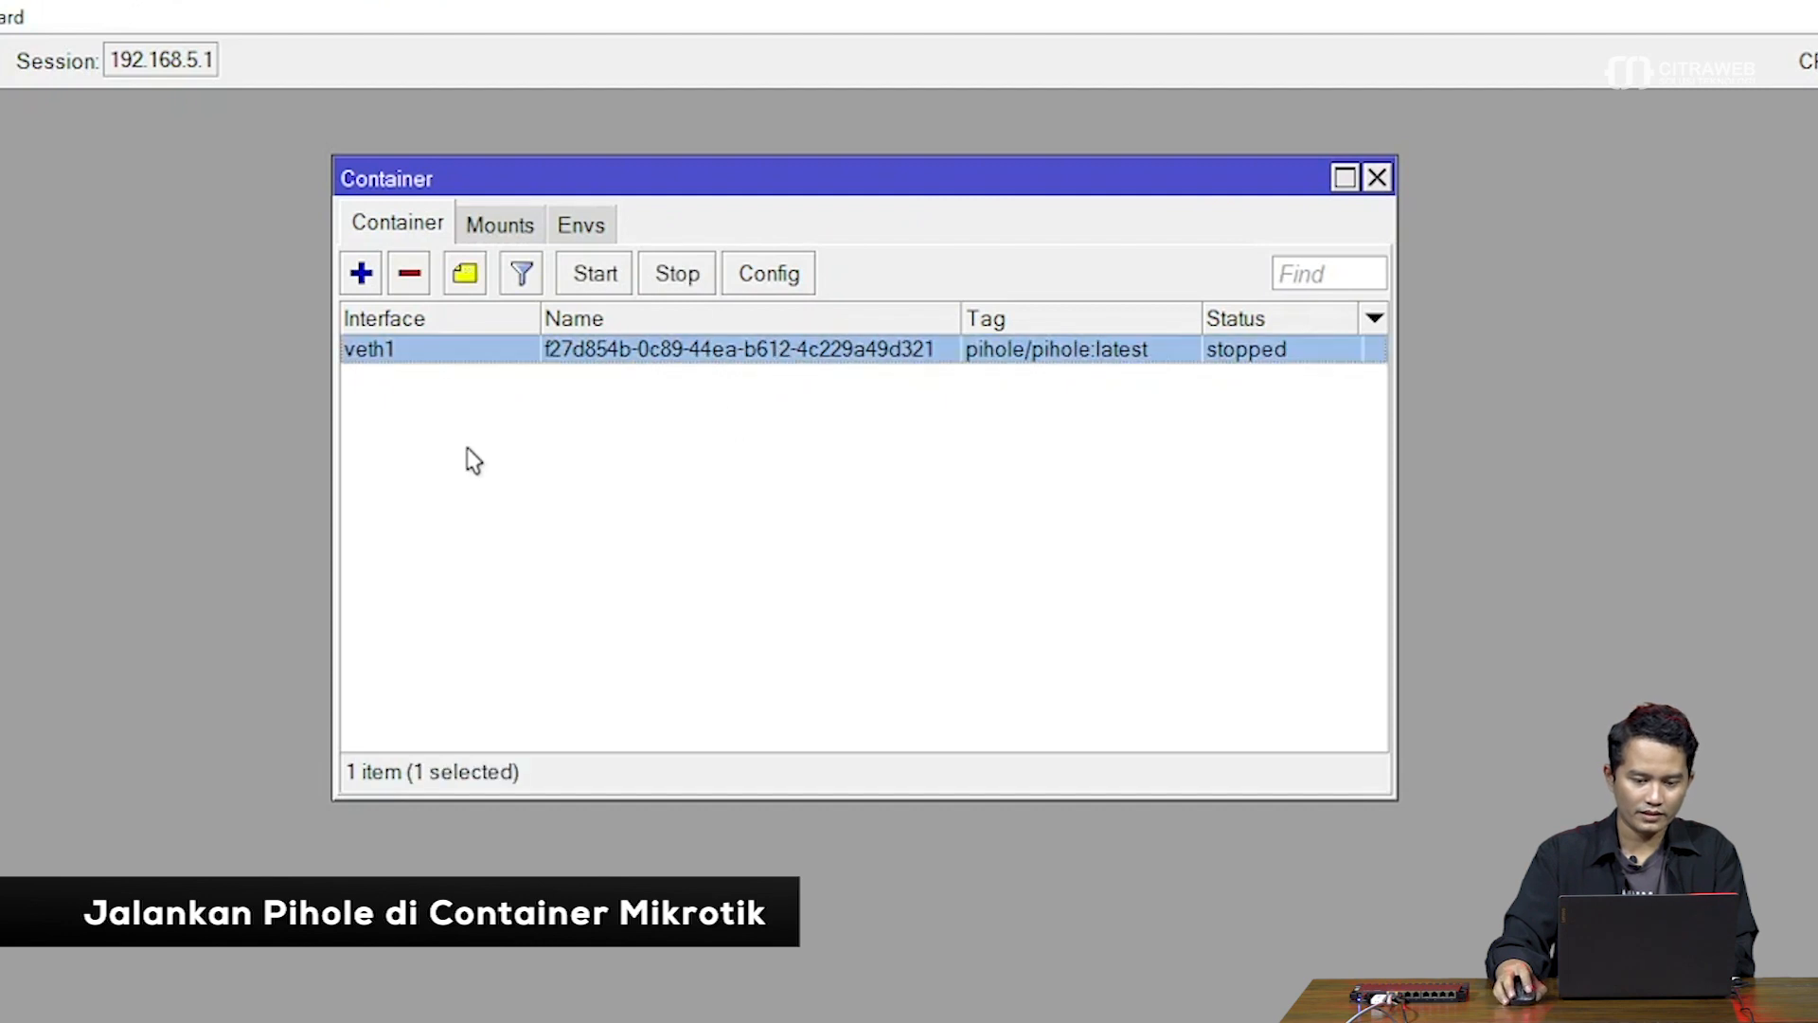
{"action": "left_click", "coordinate": [595, 274]}
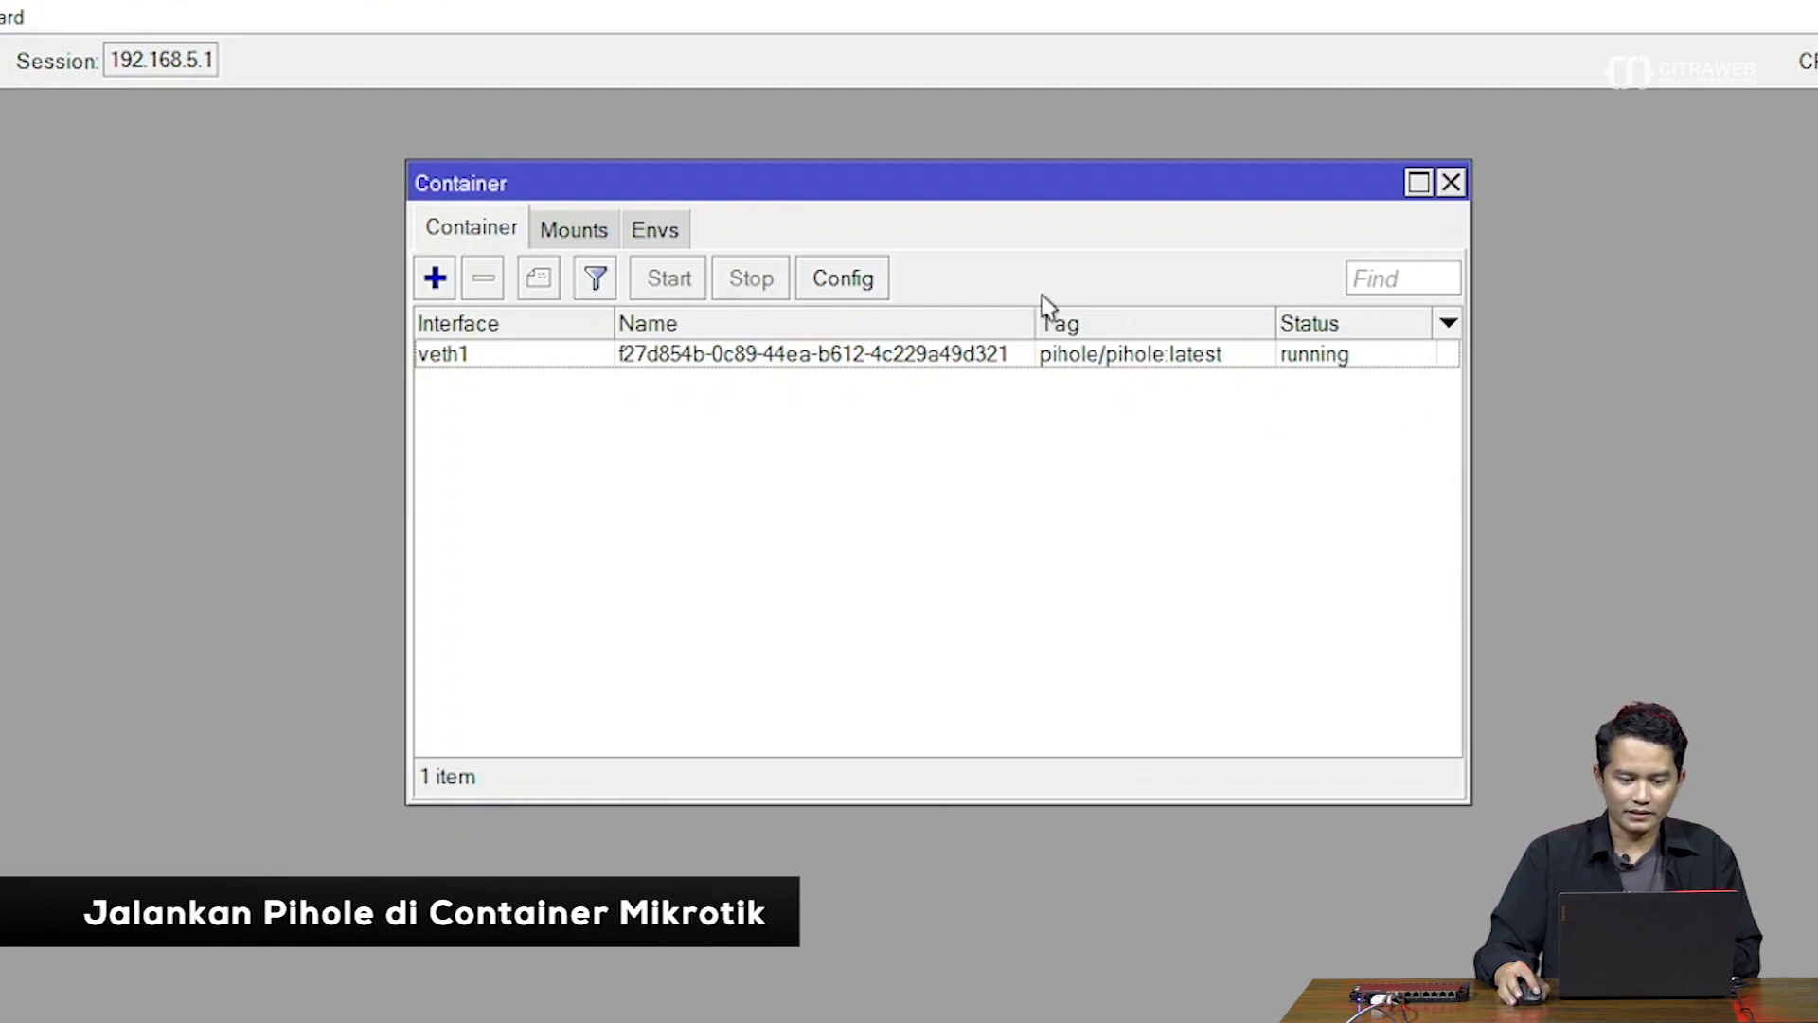
{"action": "left_click_drag", "start_coordinate": [981, 185], "coordinate": [959, 165]}
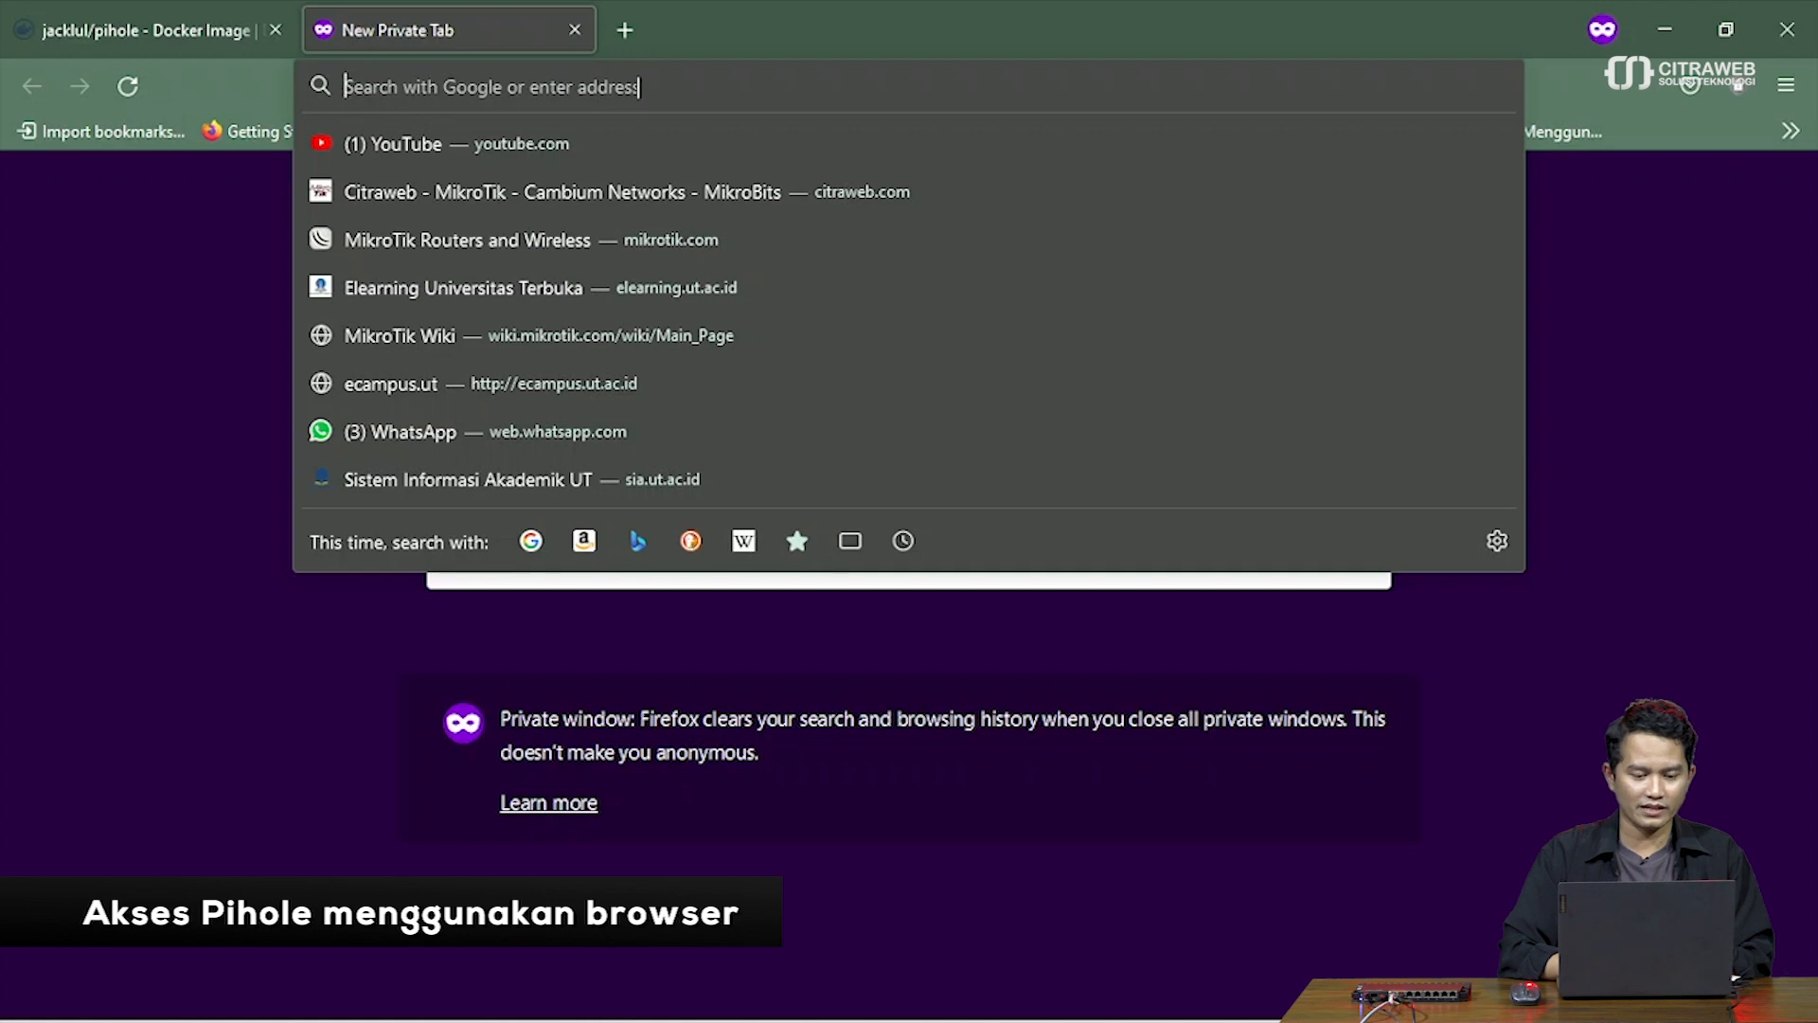
Browse to 172.16.0.2, correcting the mistyped 172.16.0.1
{"action": "type", "text": "172"}
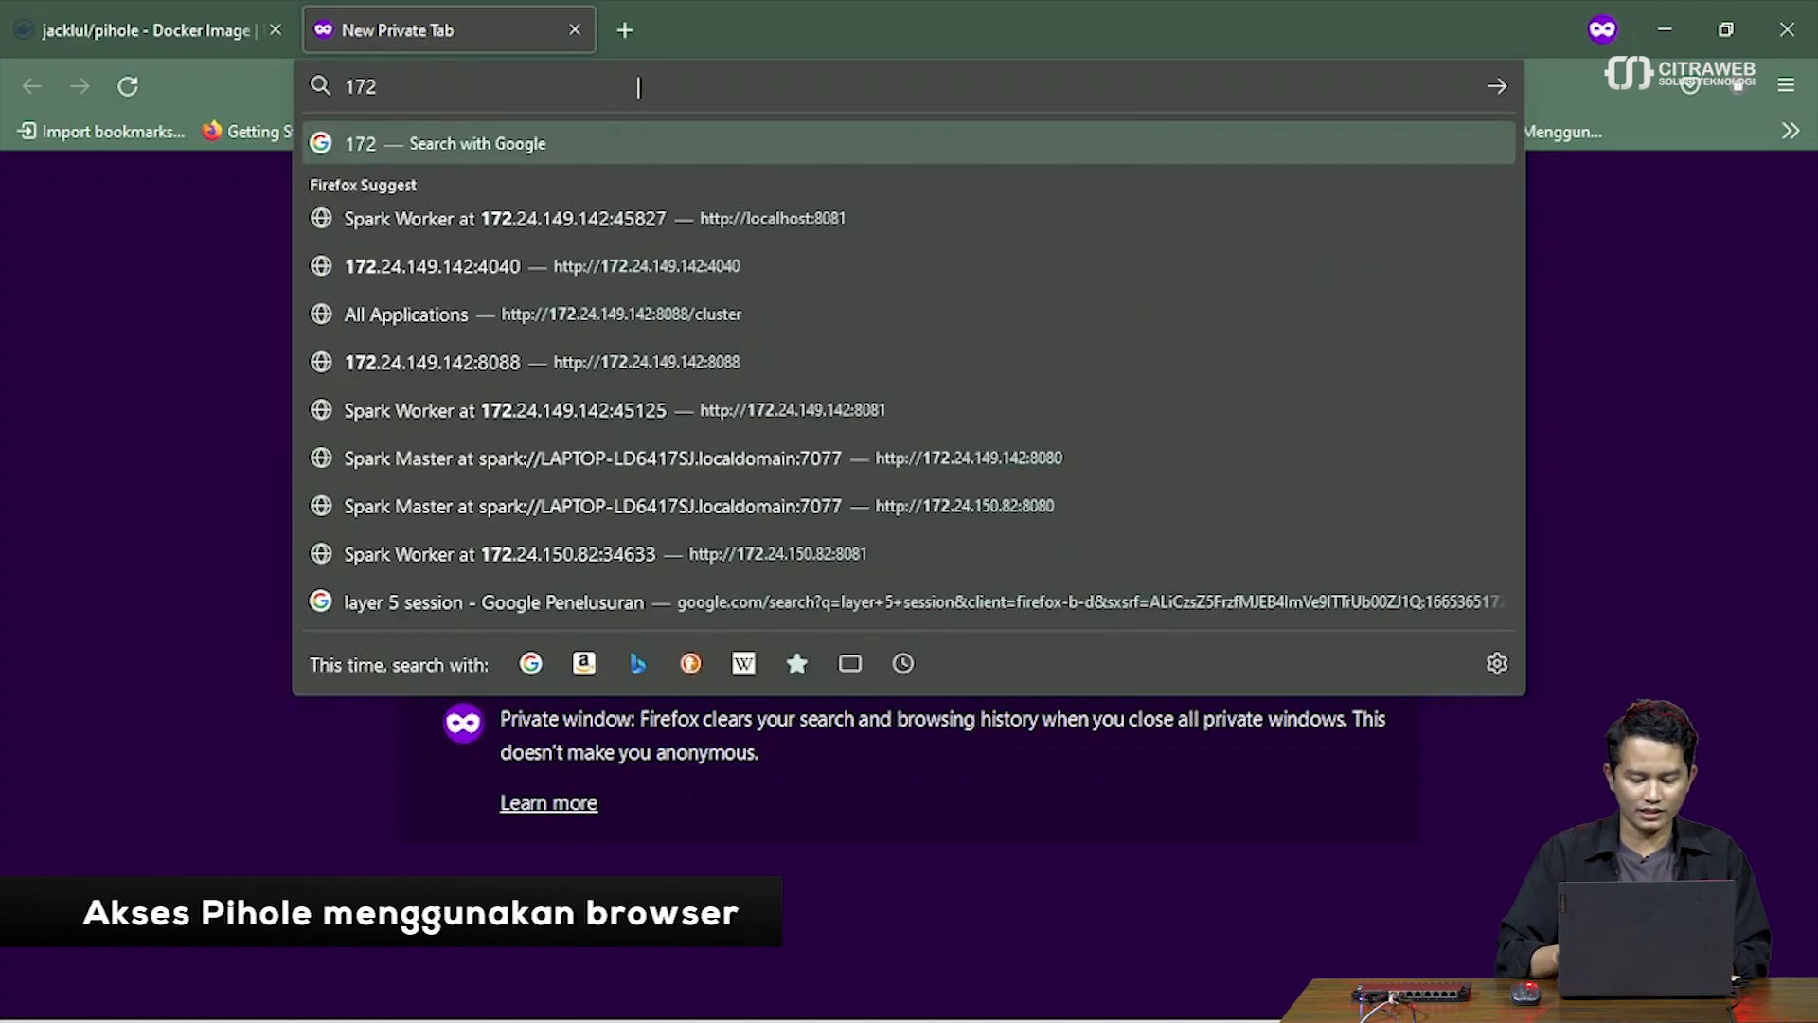
{"action": "type", "text": ".16"}
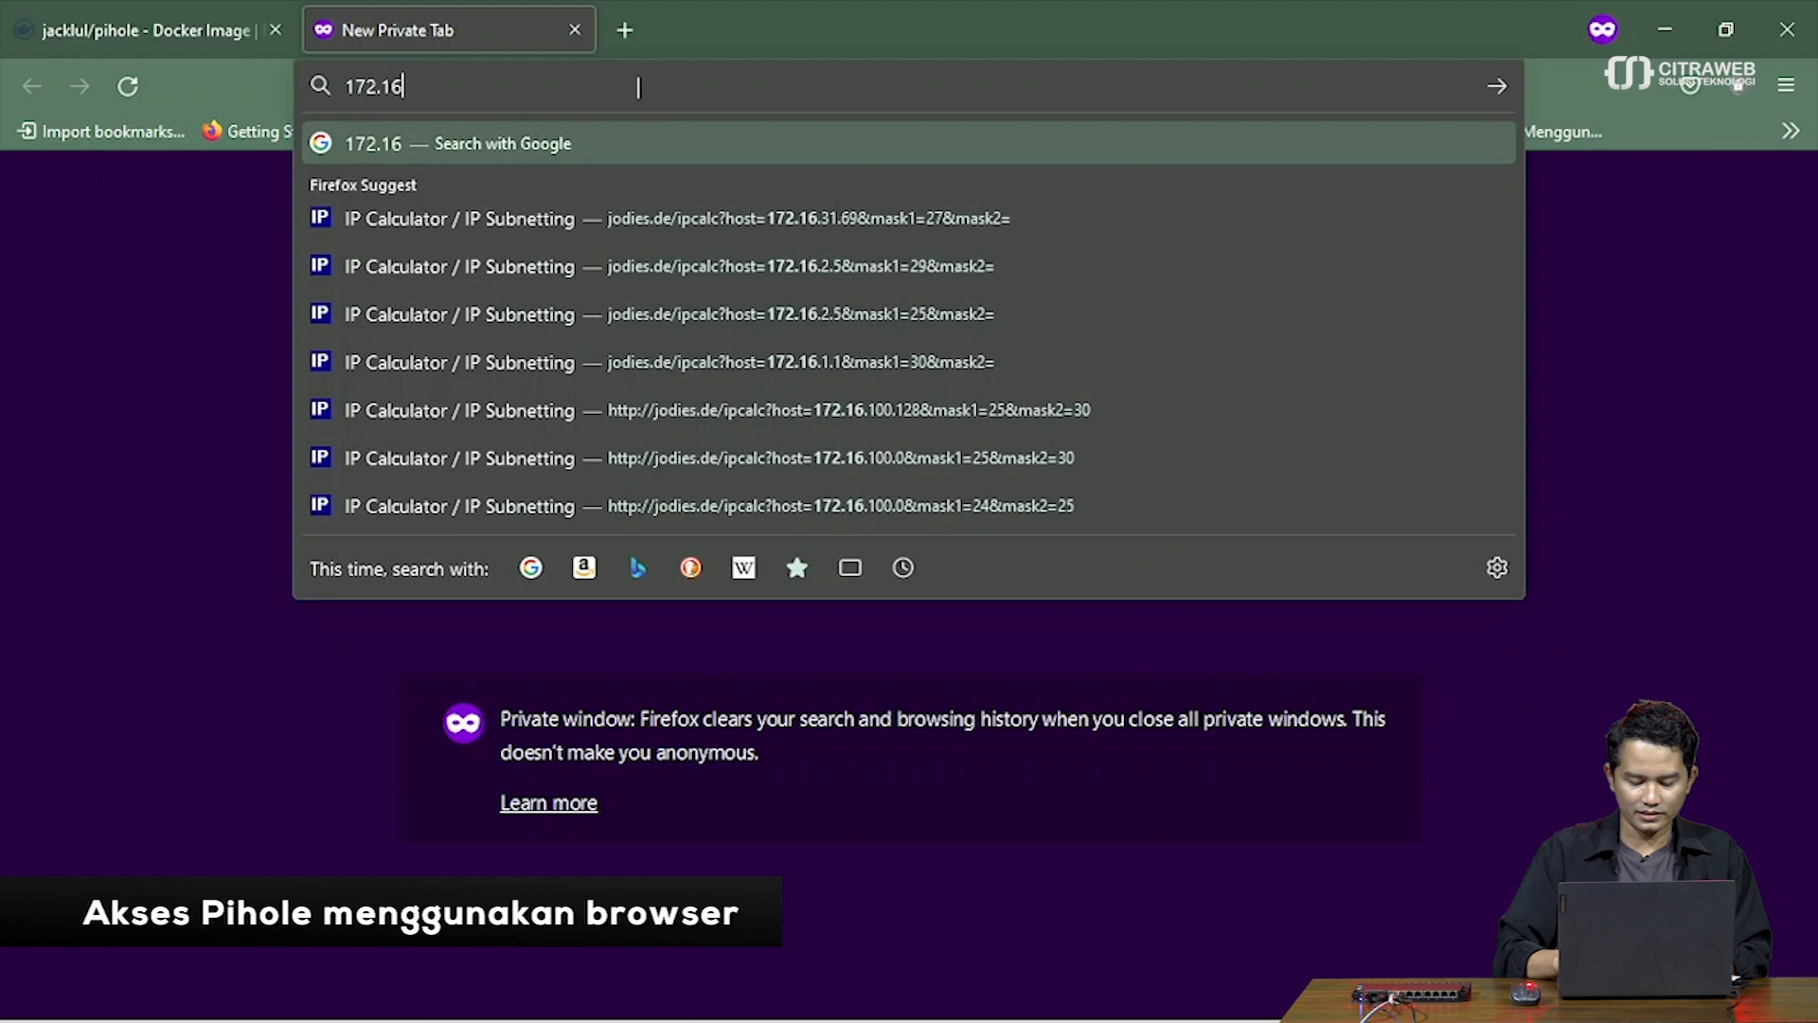
{"action": "type", "text": ".0.1"}
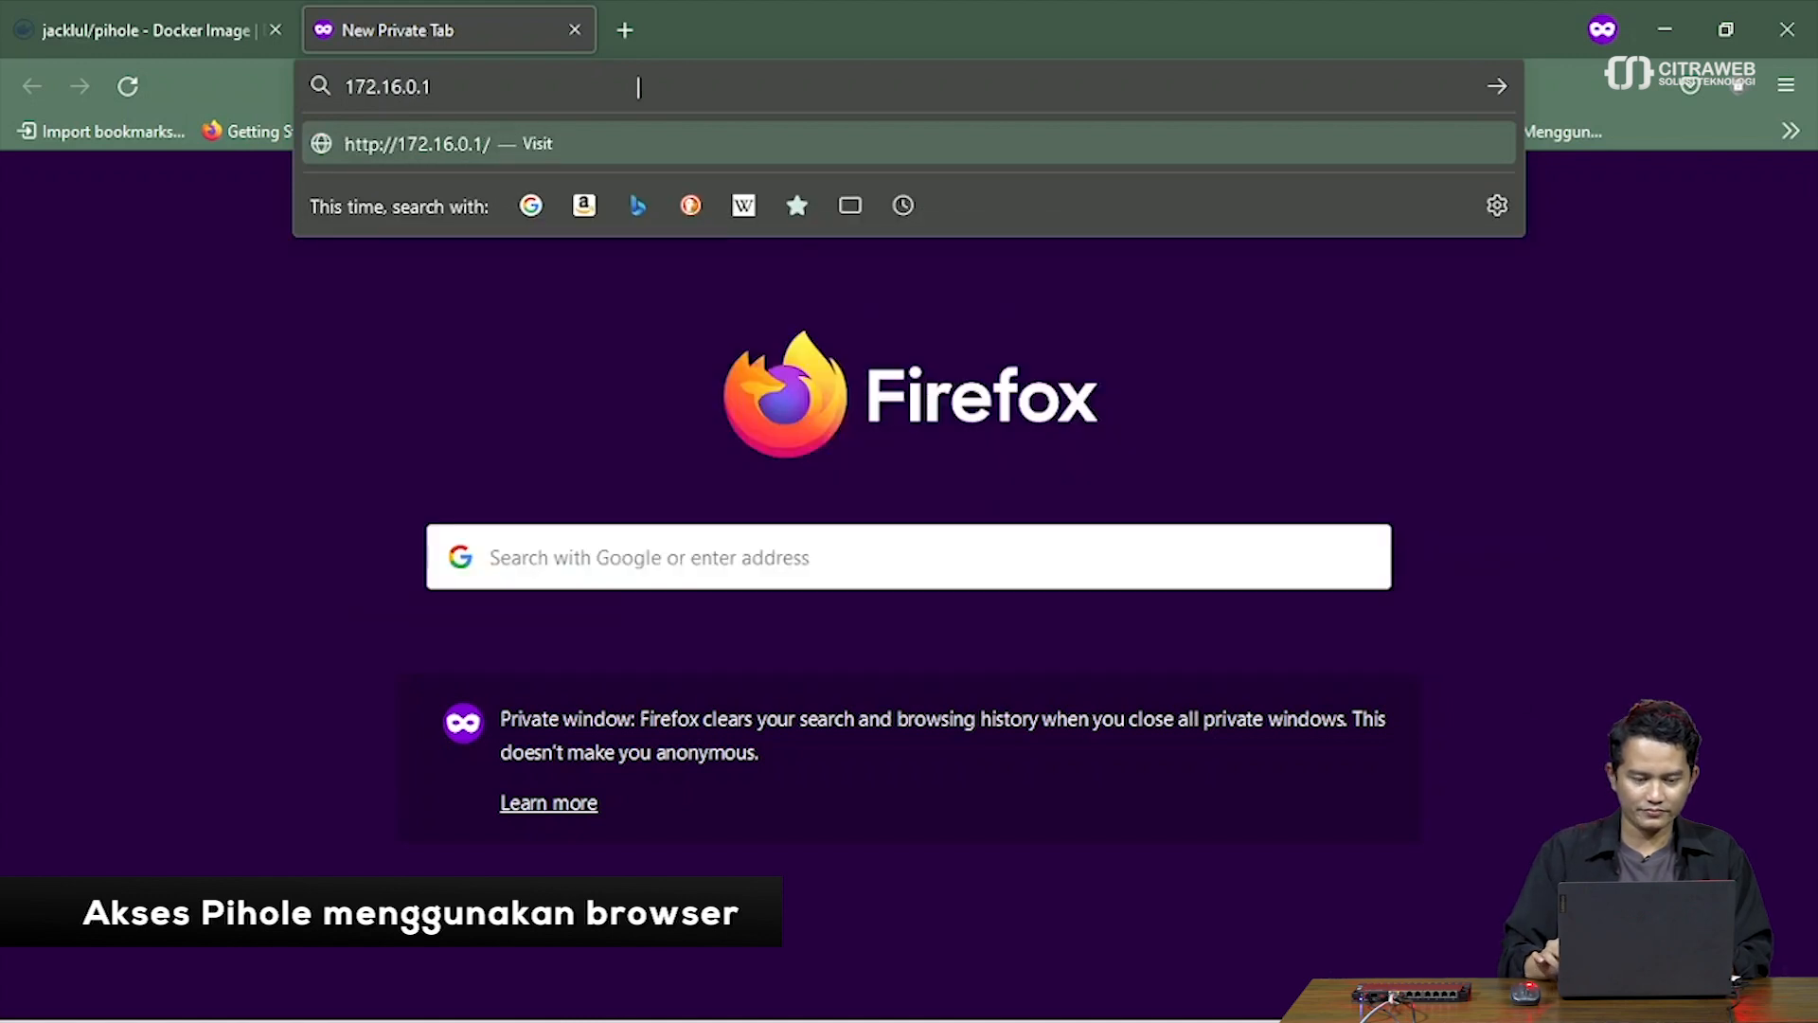
{"action": "key", "text": "BackSpace"}
{"action": "type", "text": "2"}
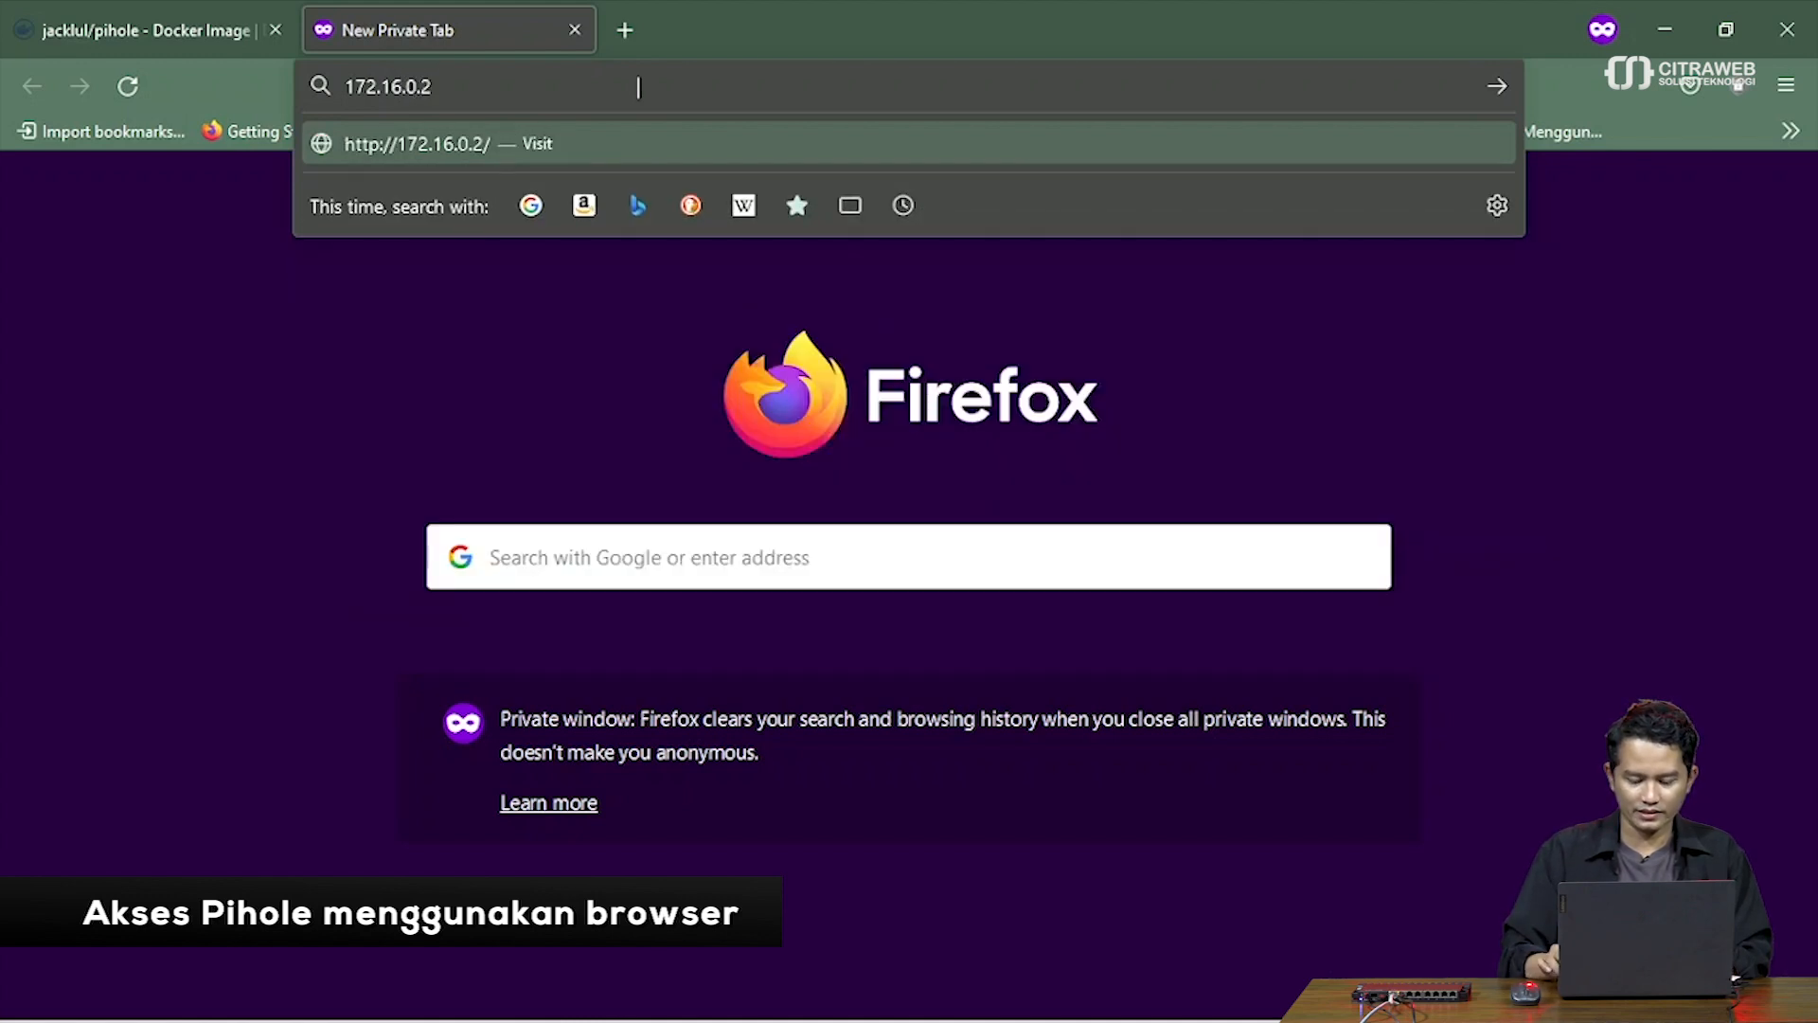
{"action": "key", "text": "Return"}
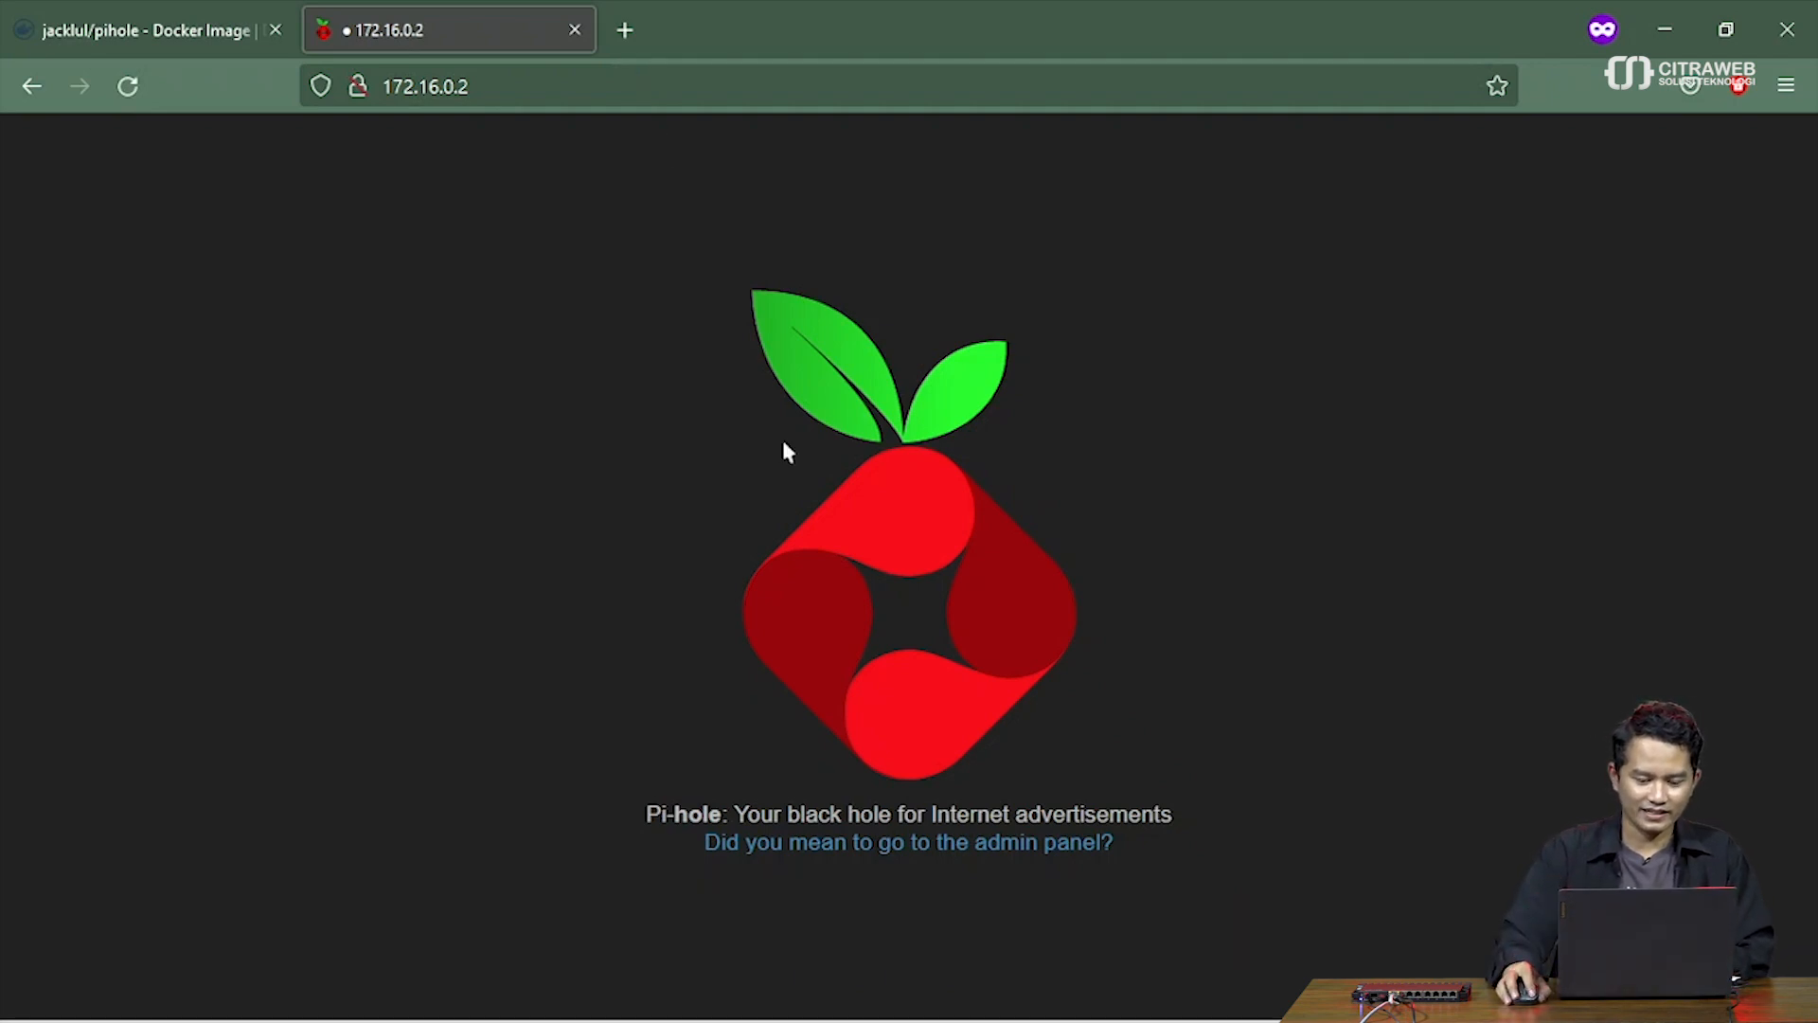
Open the Pi-hole admin dashboard, review 9,229 queries and 3,387 blocked (36.7%), then return to WinBox
{"action": "left_click", "coordinate": [849, 844]}
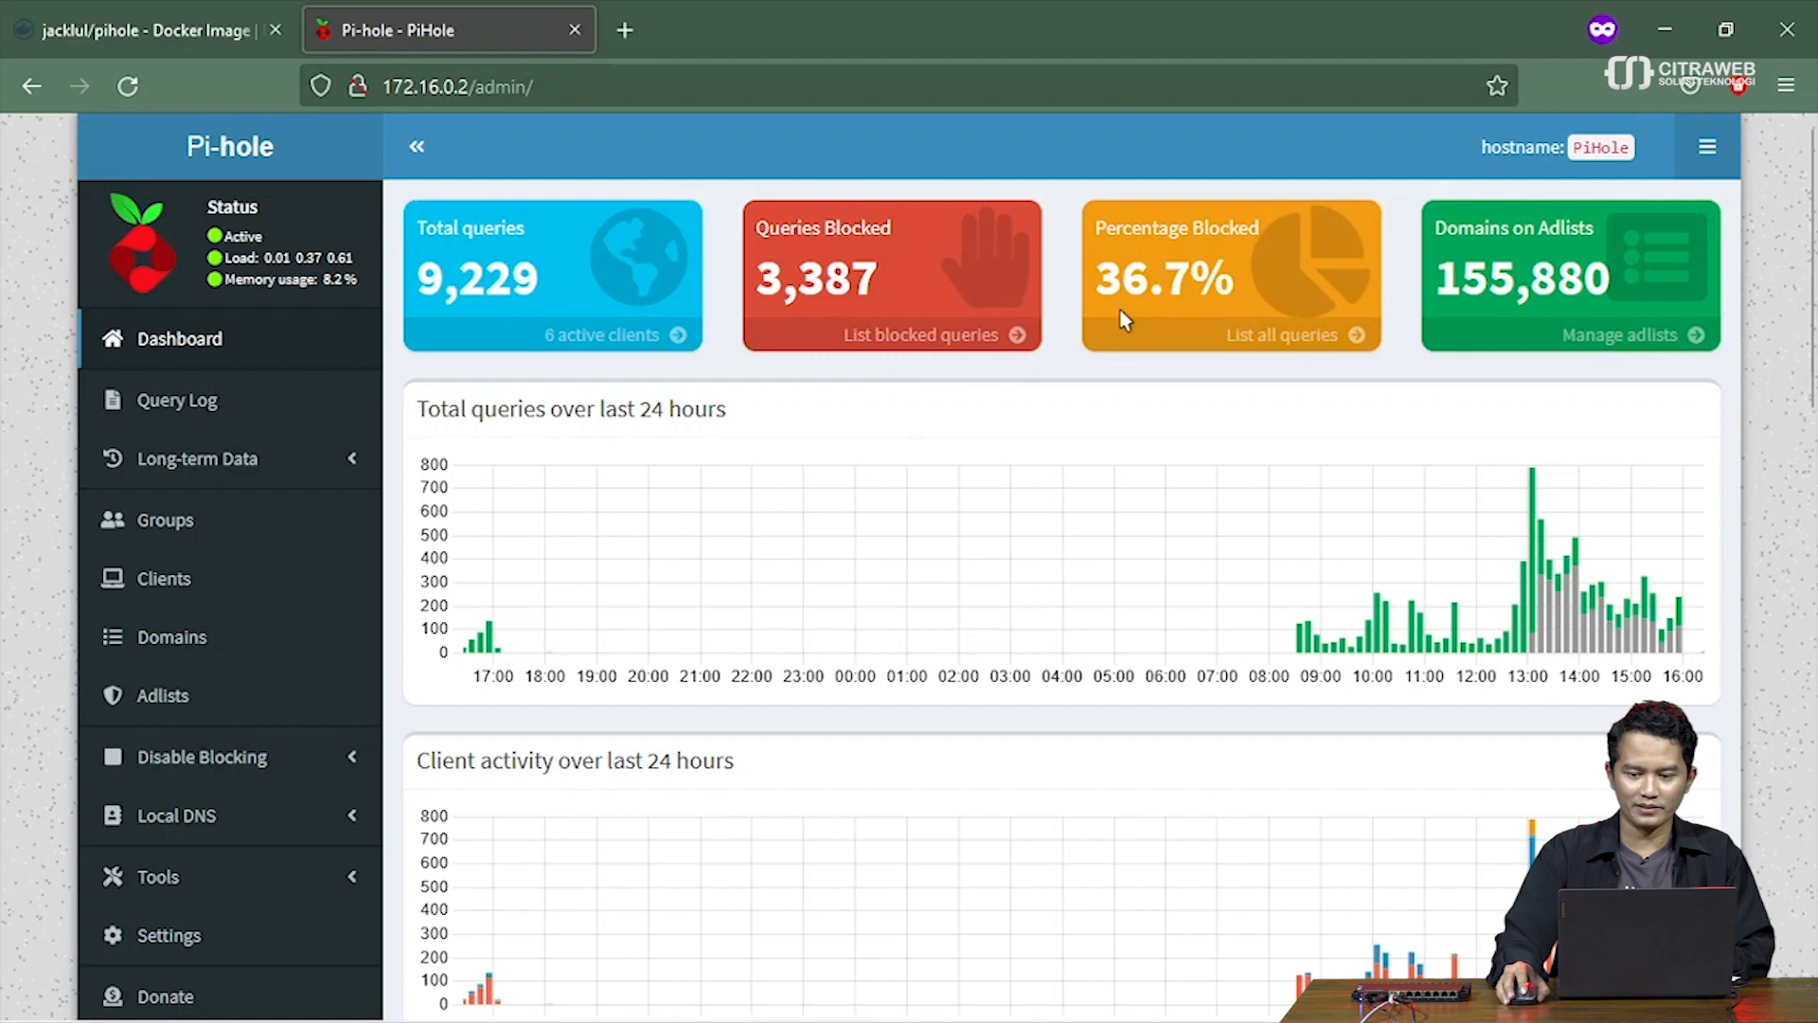
{"action": "scroll", "coordinate": [1088, 369], "scroll_direction": "down", "scroll_amount": 5}
{"action": "scroll", "coordinate": [1092, 372], "scroll_direction": "up", "scroll_amount": 5}
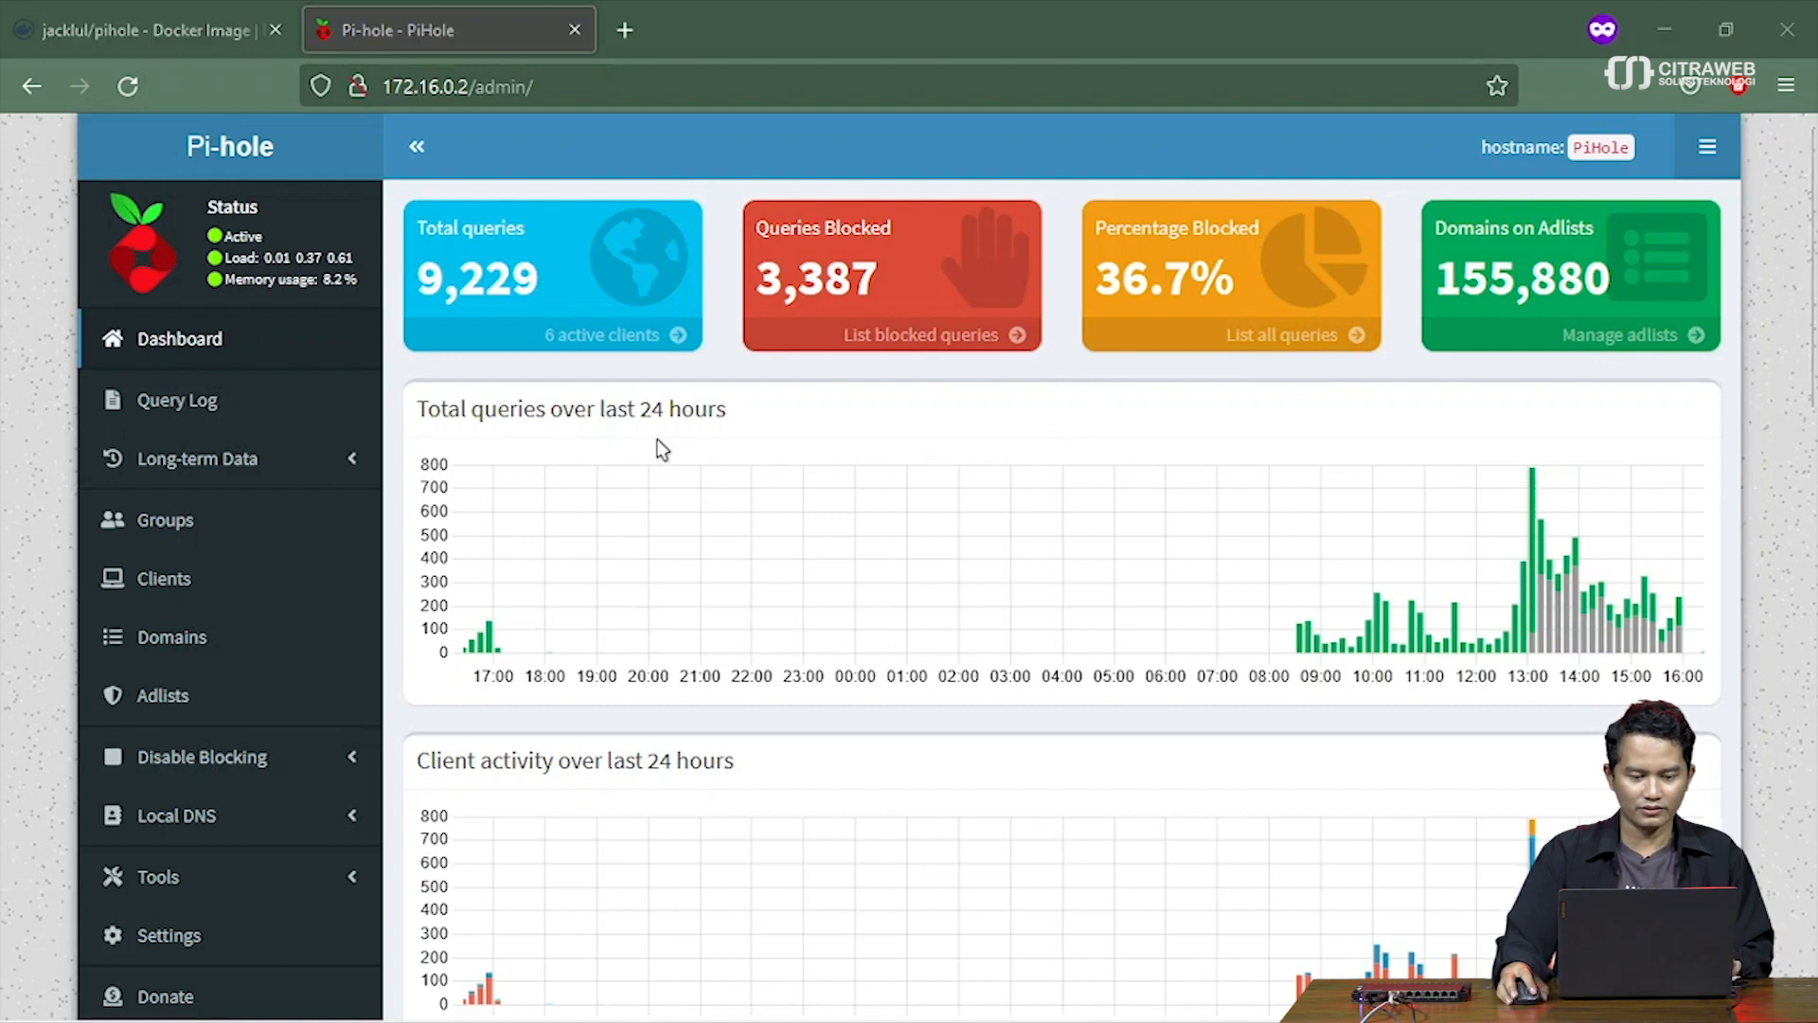
{"action": "key", "text": "alt+Tab"}
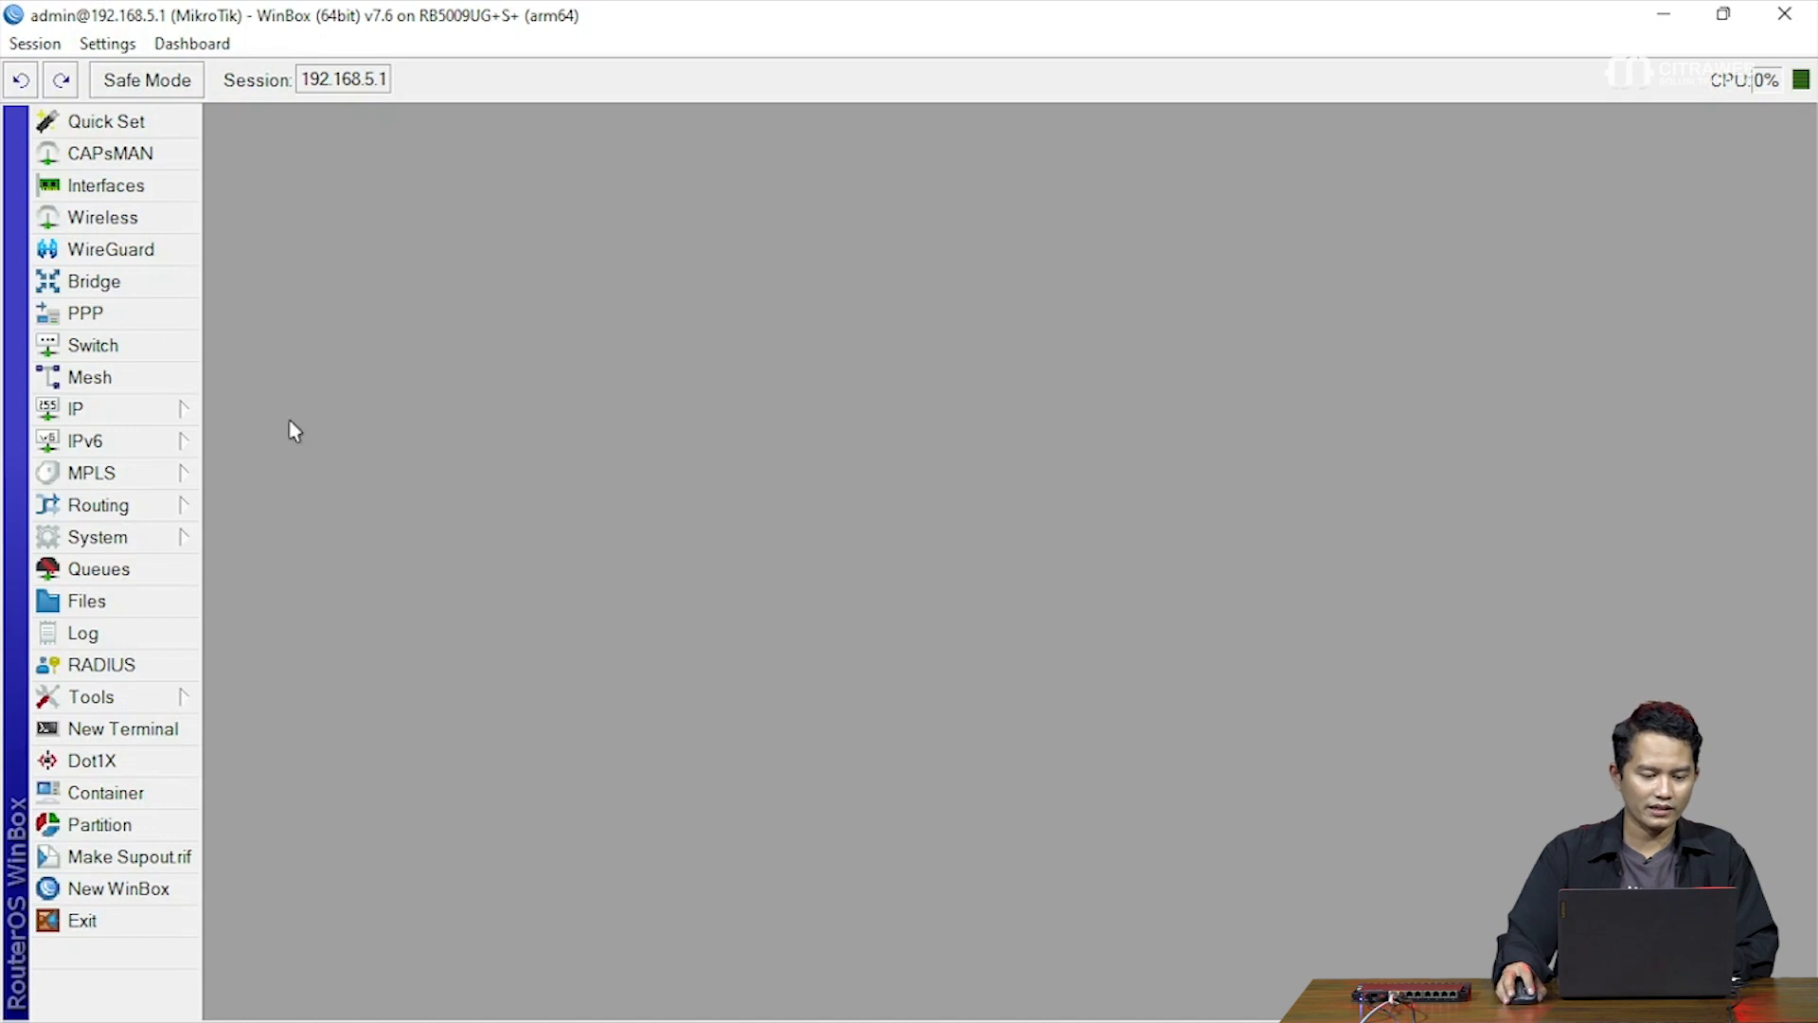
Under IP > DNS, set the router's DNS server to 172.16.0.2 and apply
{"action": "left_click", "coordinate": [174, 419]}
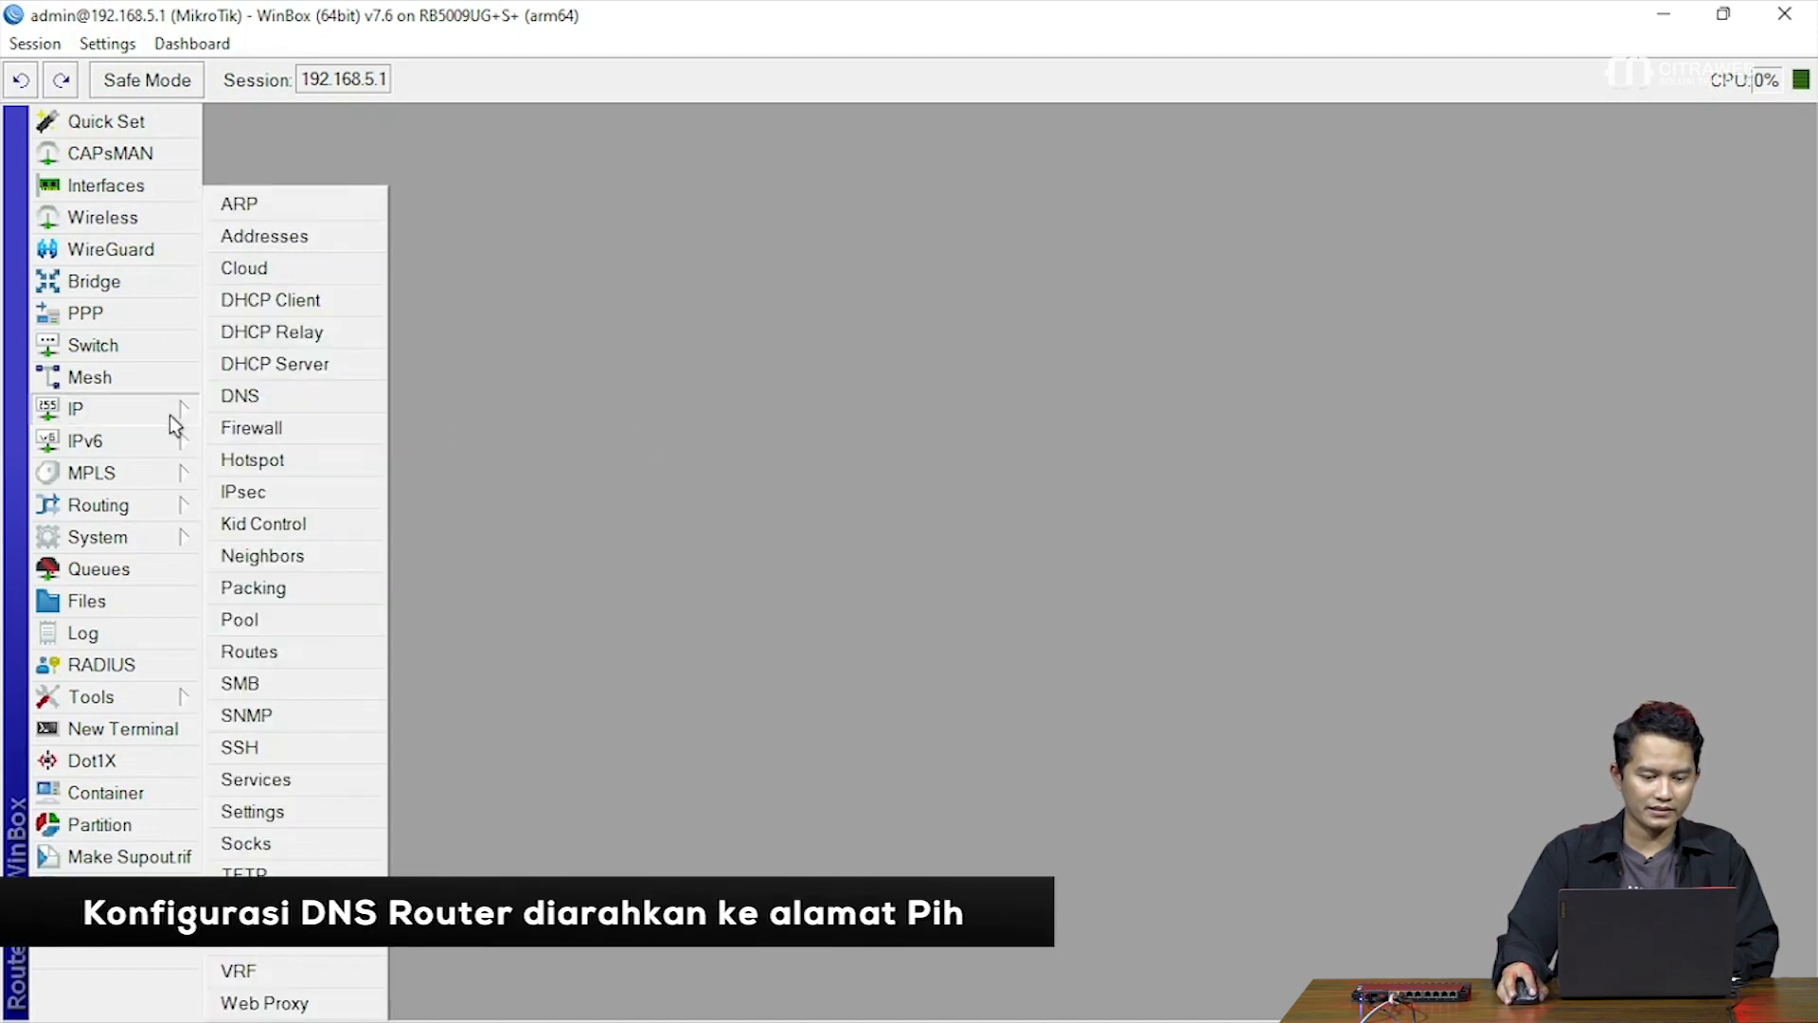
{"action": "left_click", "coordinate": [275, 410]}
{"action": "left_click_drag", "start_coordinate": [879, 276], "coordinate": [654, 293]}
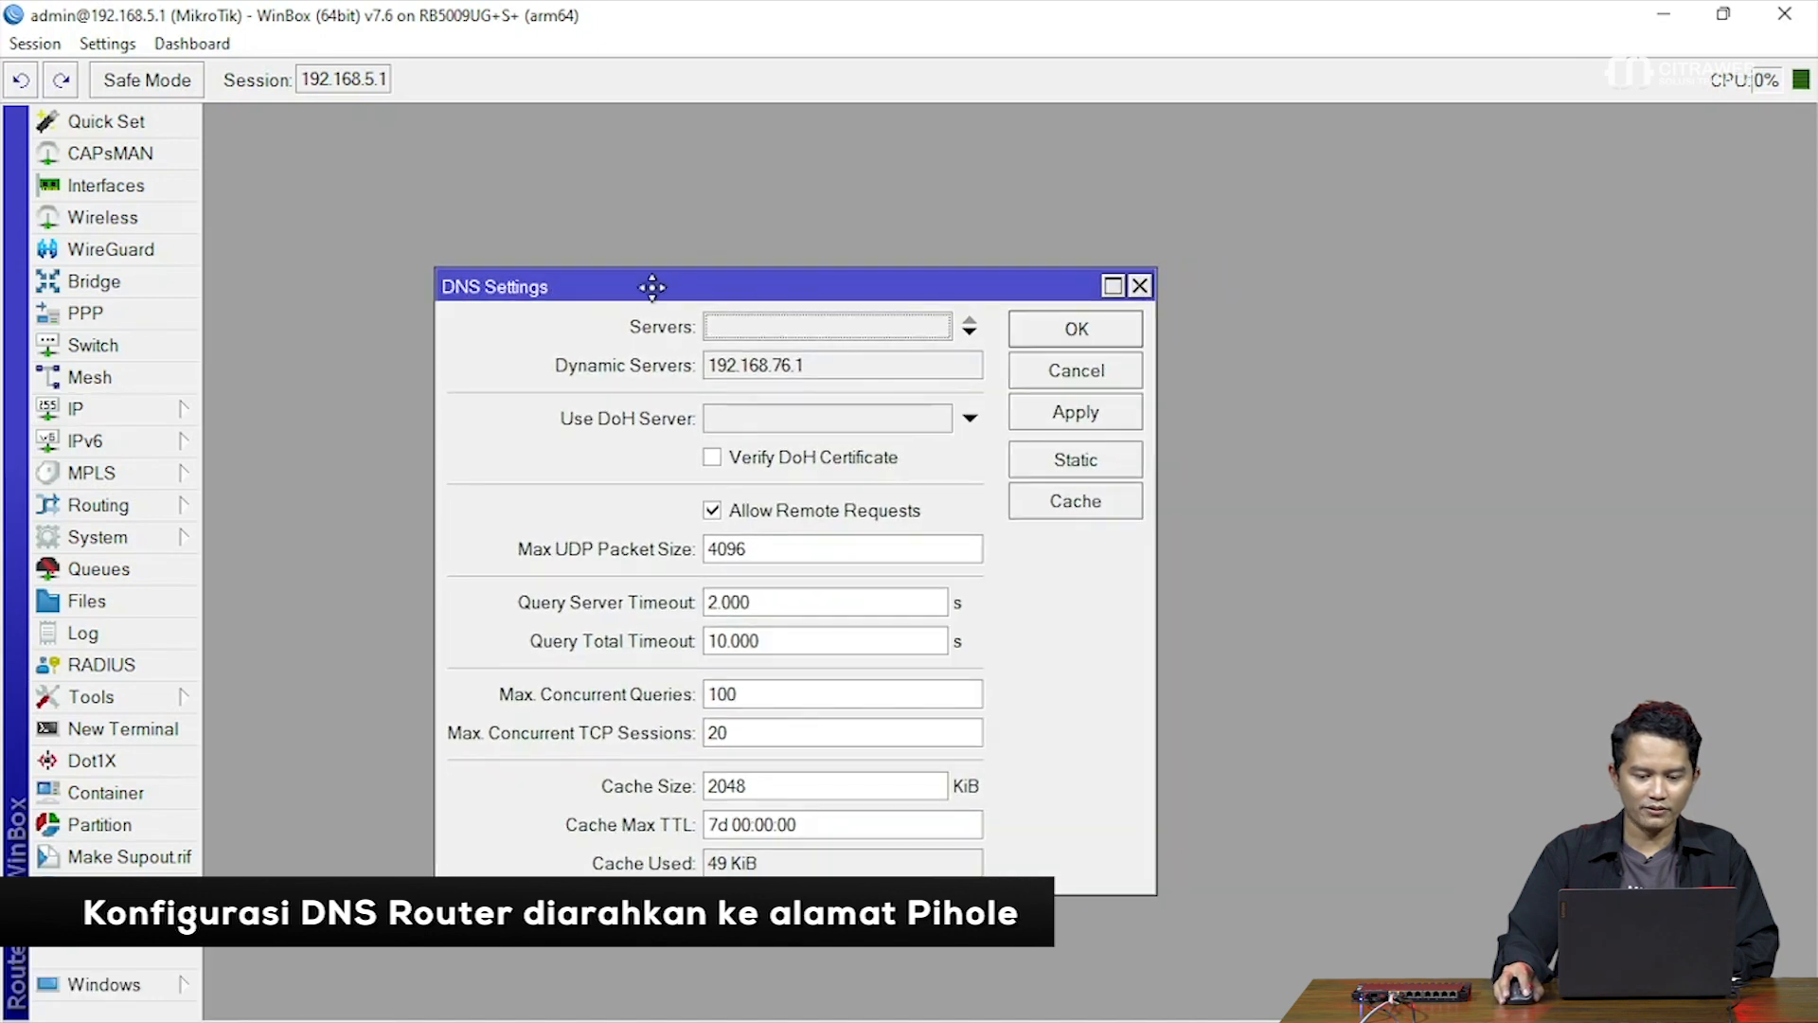
{"action": "left_click", "coordinate": [758, 325]}
{"action": "type", "text": "17"}
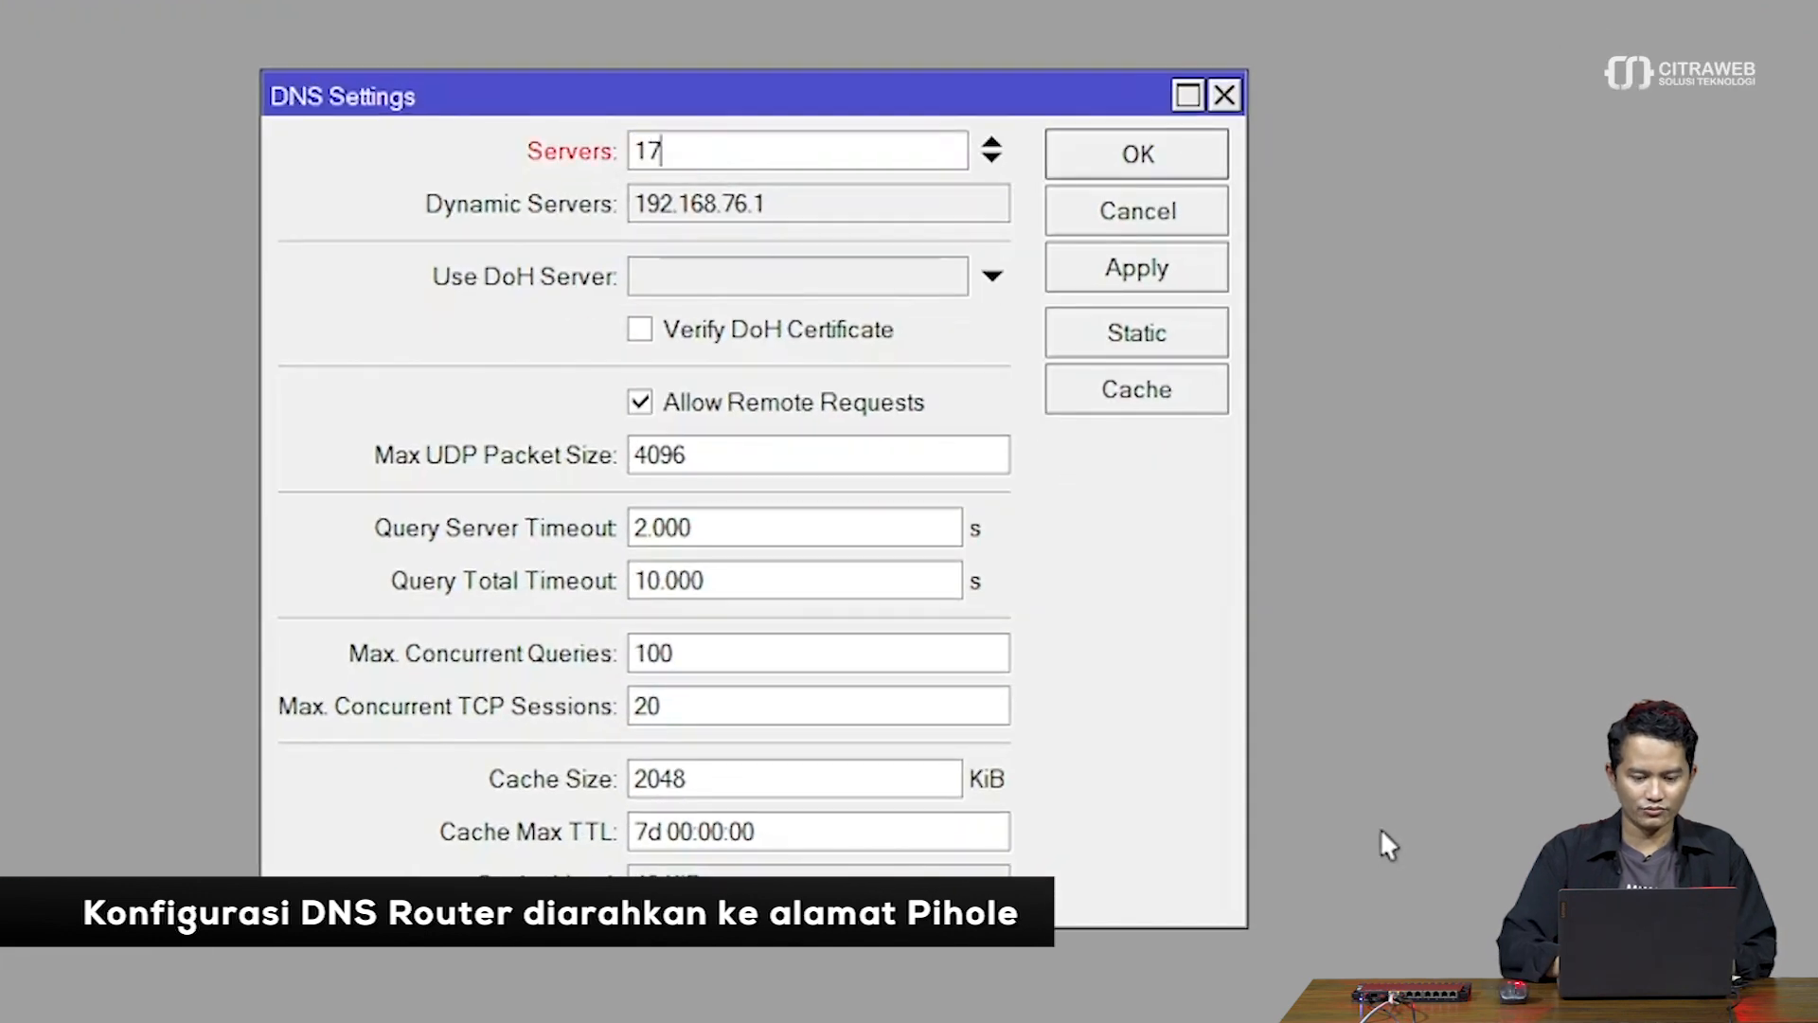
{"action": "type", "text": "2.16.0.2"}
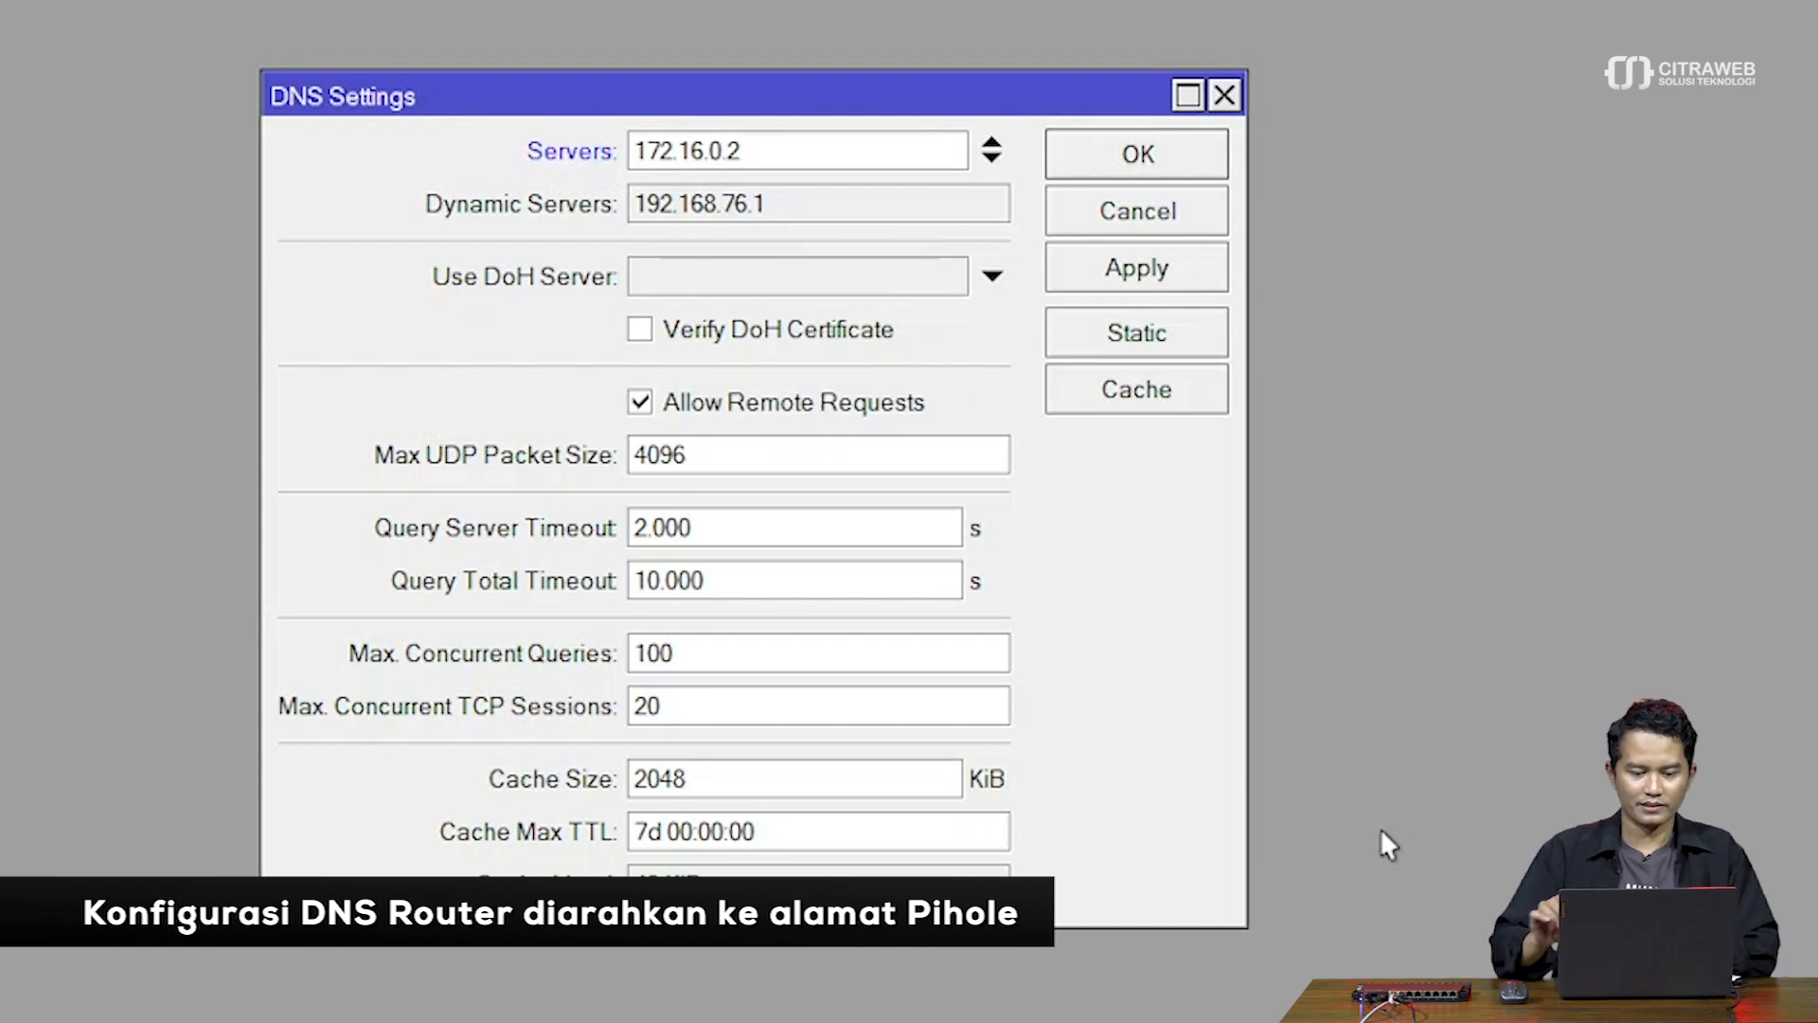
{"action": "left_click", "coordinate": [1177, 287]}
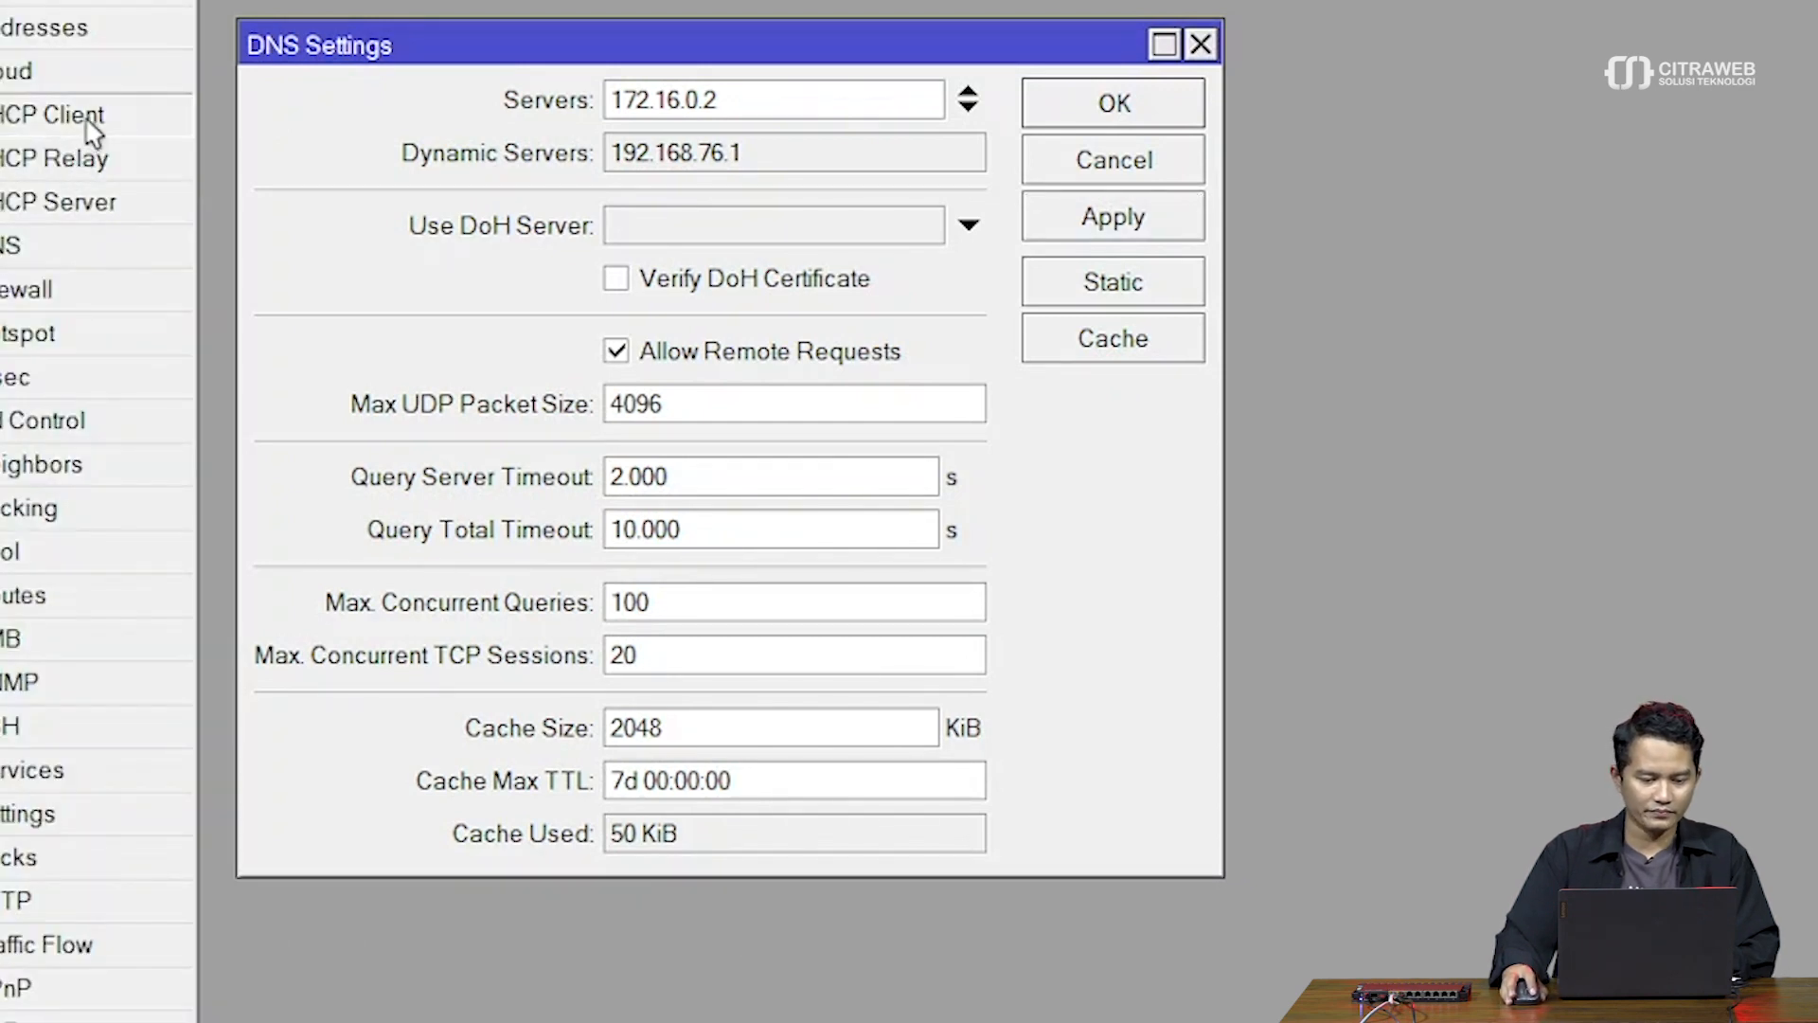
{"action": "left_click", "coordinate": [87, 123]}
Turn off Use Peer DNS on the ether1 DHCP client and save the change
{"action": "double_click", "coordinate": [475, 159]}
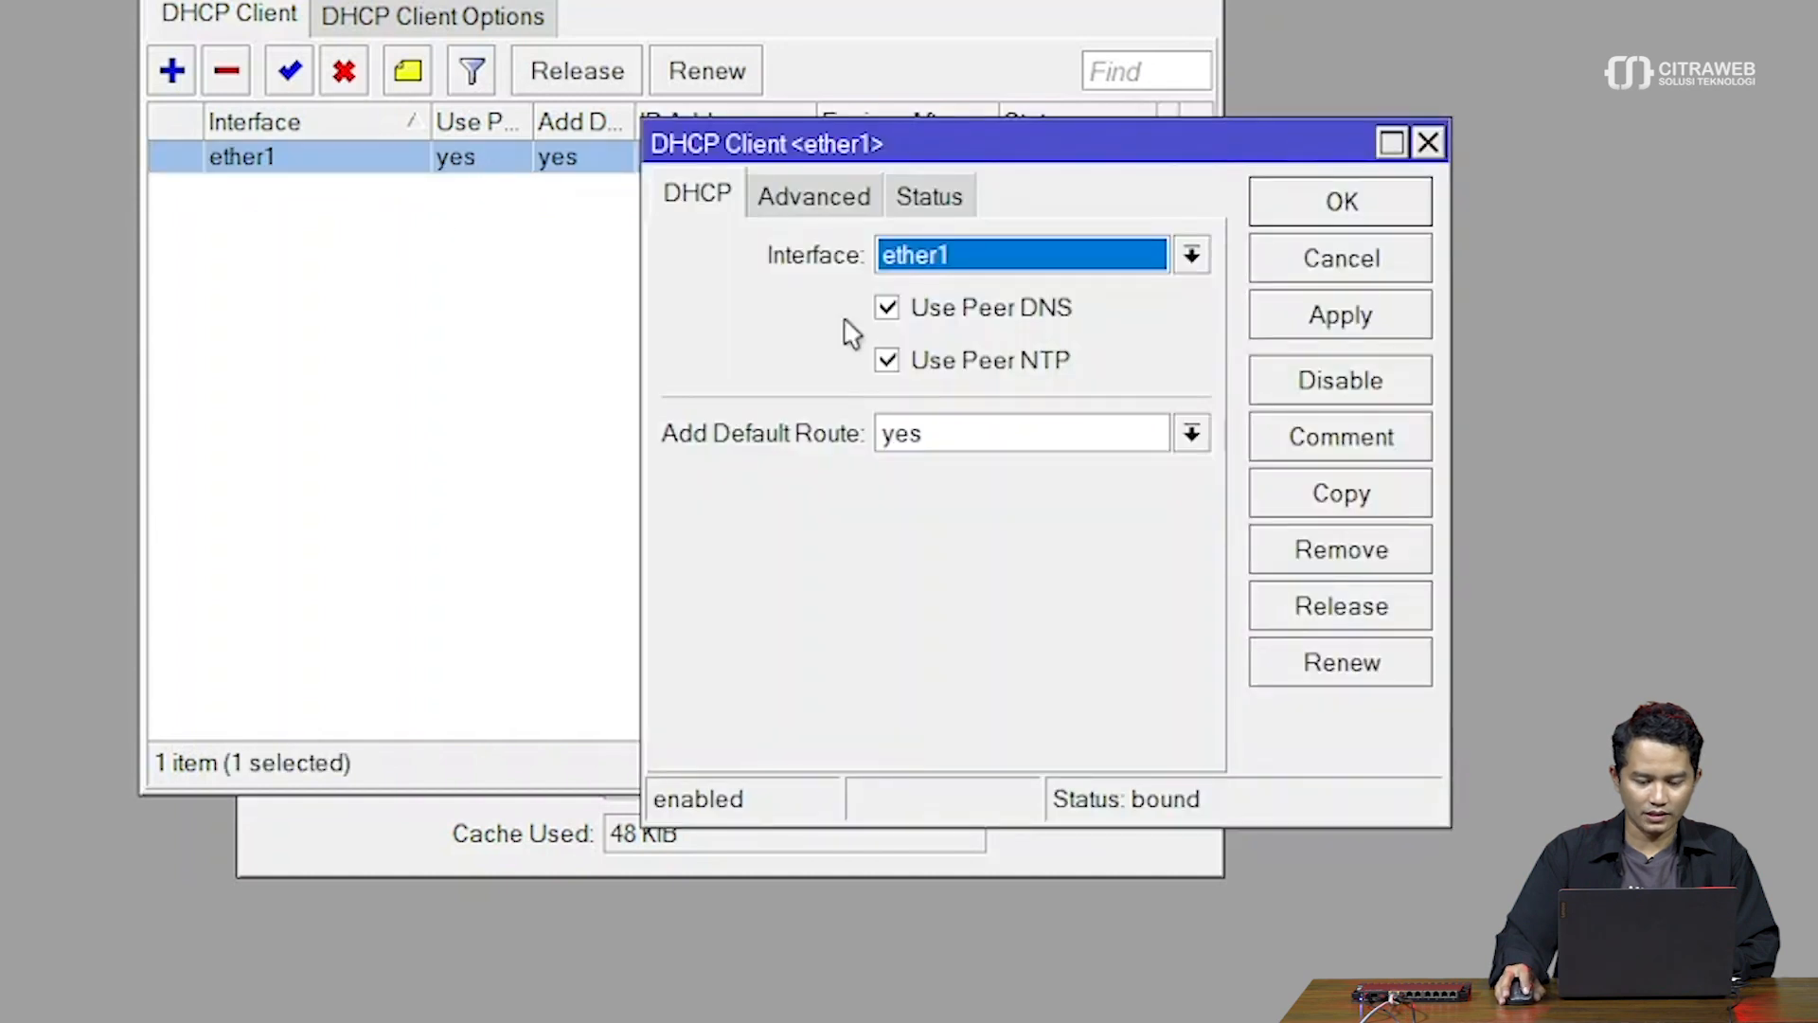
{"action": "left_click", "coordinate": [992, 312]}
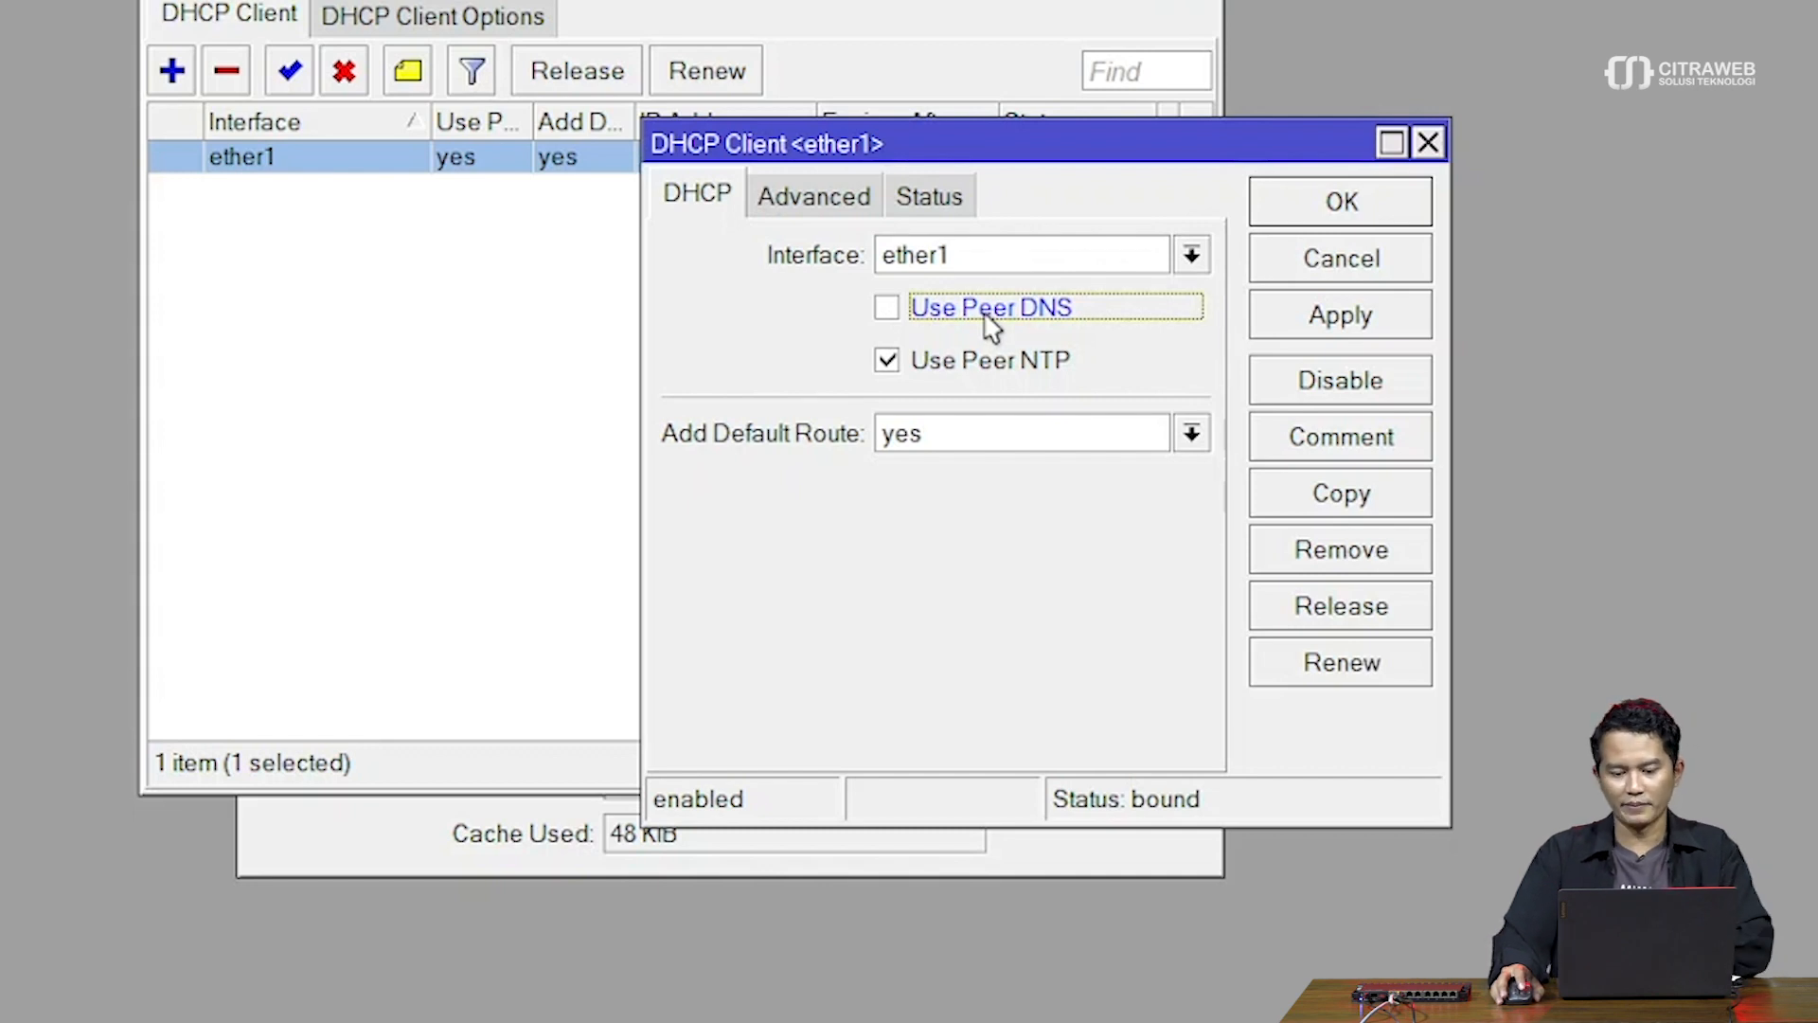
{"action": "left_click", "coordinate": [1323, 332]}
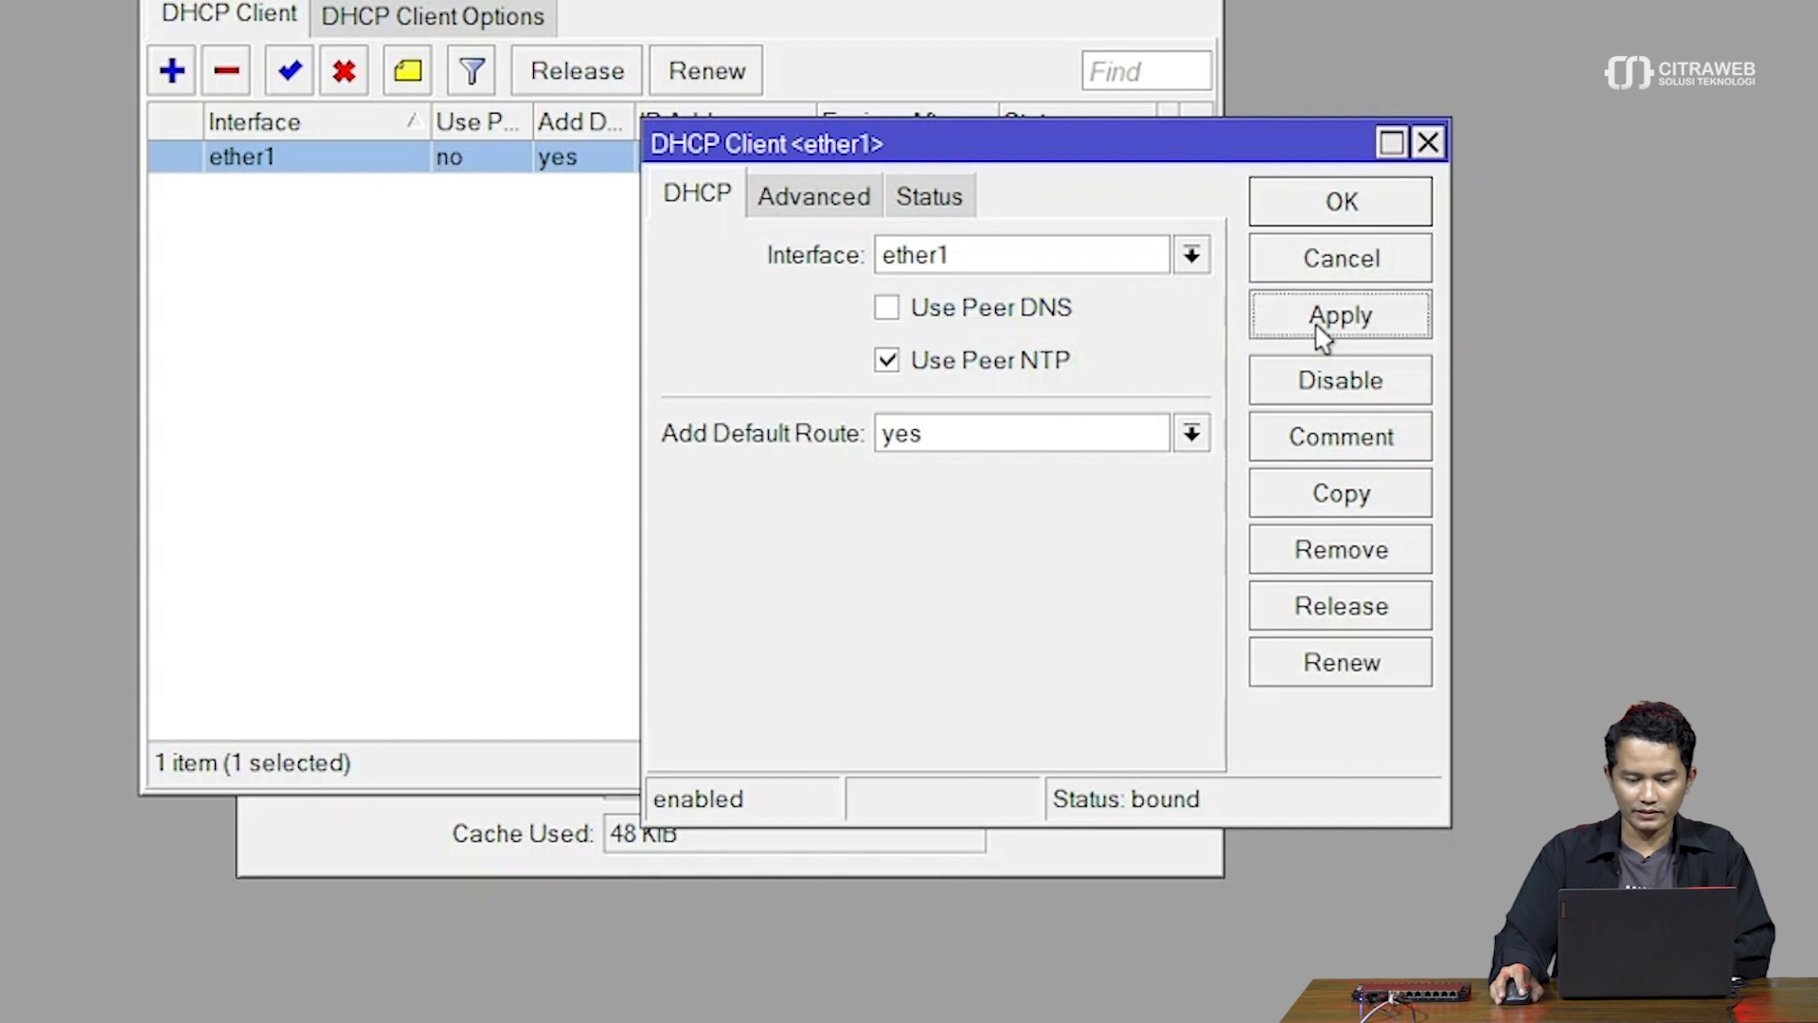
{"action": "left_click", "coordinate": [1316, 223]}
Close the DHCP client list, re-apply DNS Settings with 172.16.0.2, and show Firewall NAT rules
{"action": "left_click", "coordinate": [1208, 0]}
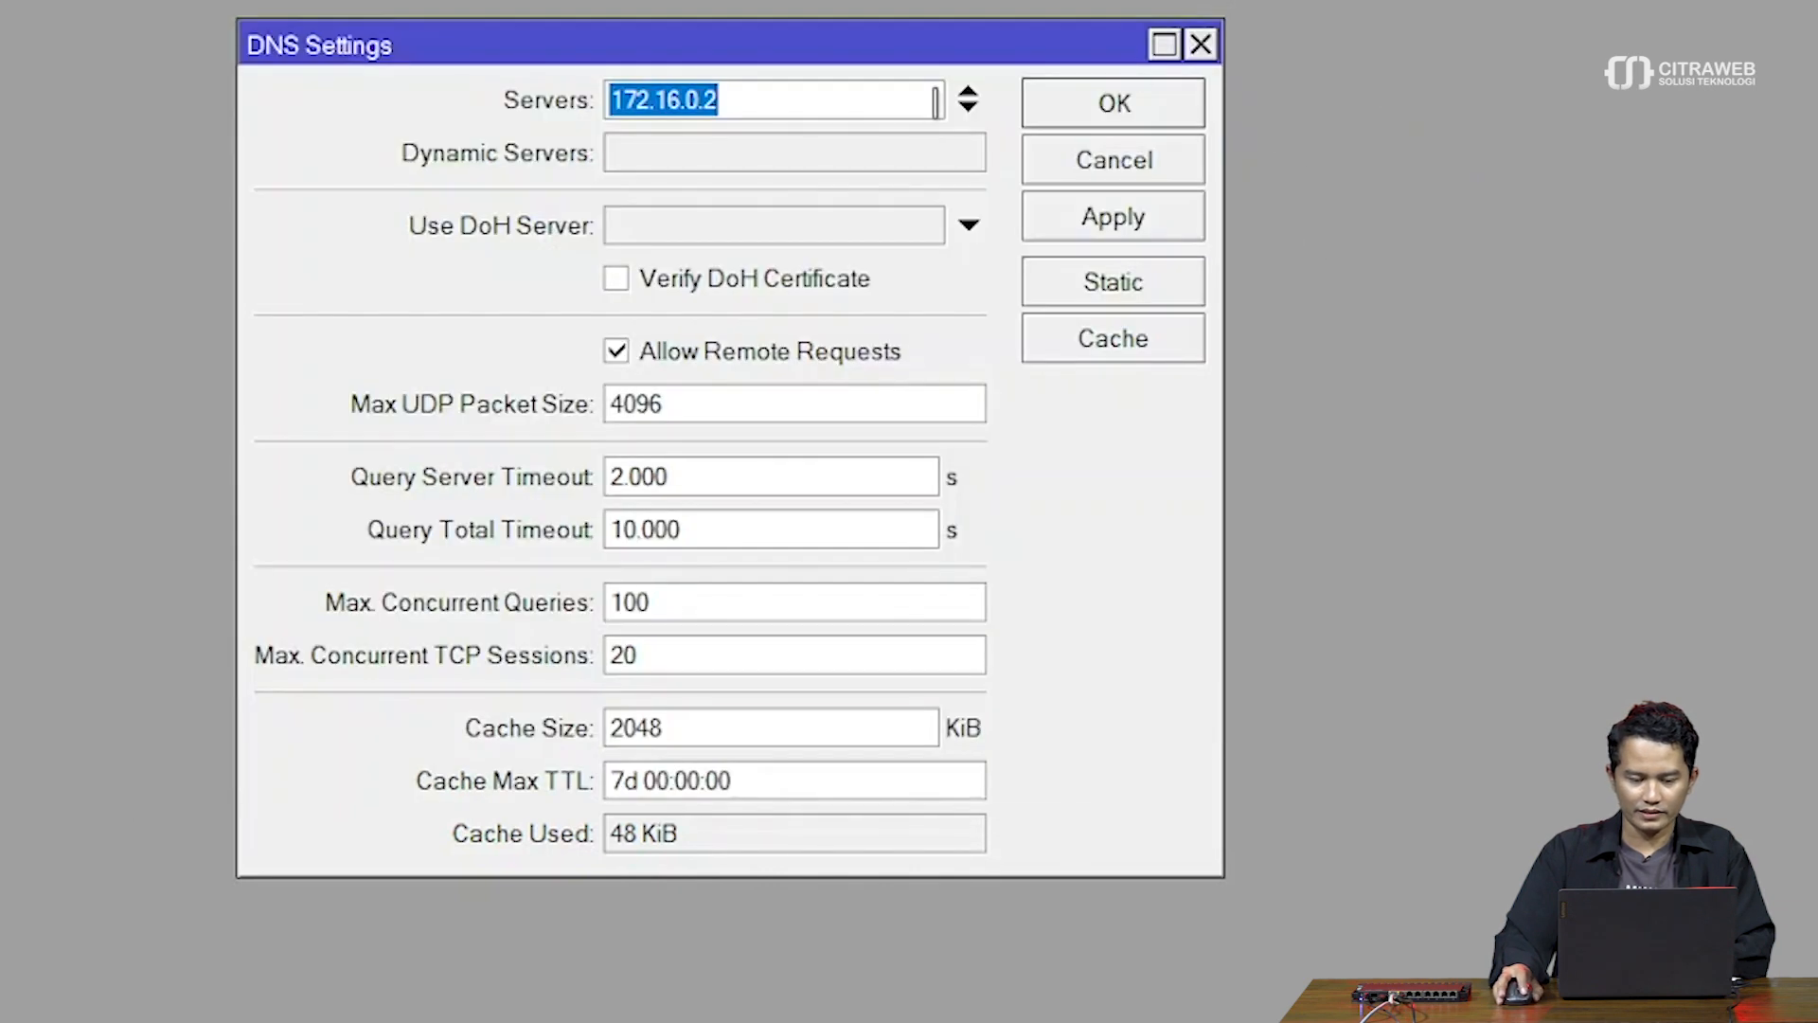
{"action": "left_click", "coordinate": [835, 84]}
{"action": "left_click", "coordinate": [1080, 222]}
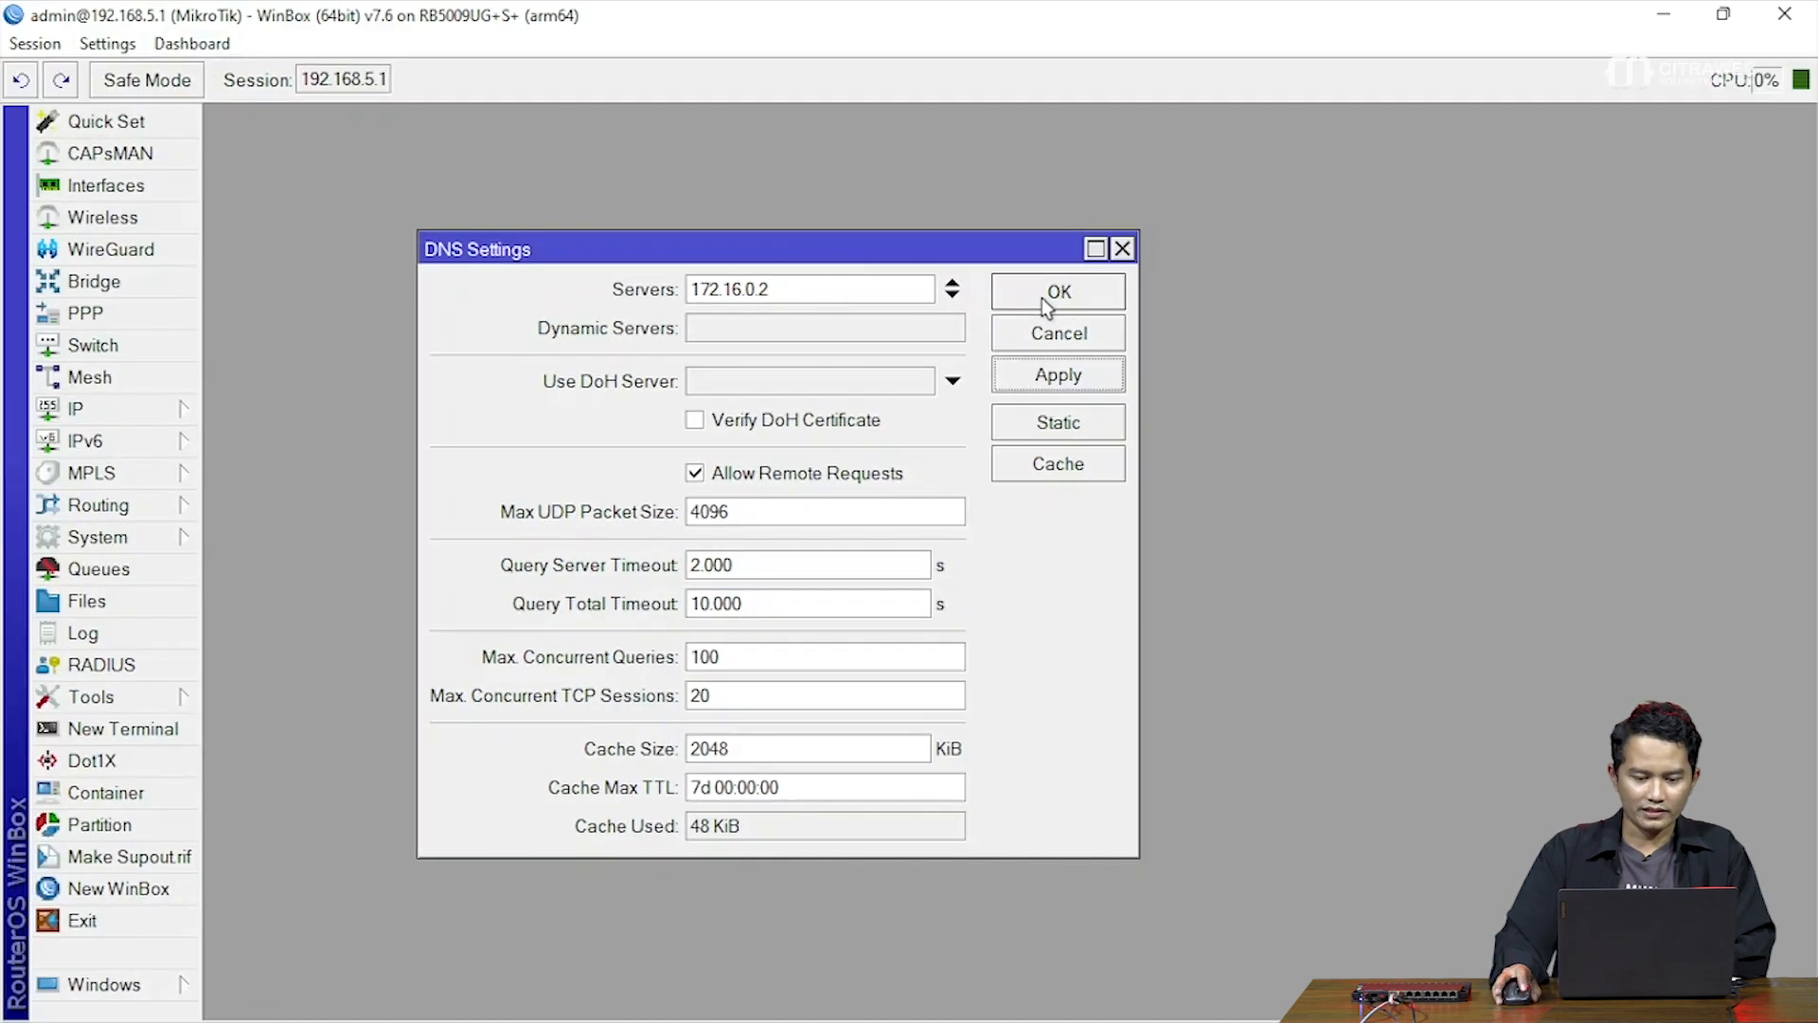
{"action": "left_click", "coordinate": [1048, 301]}
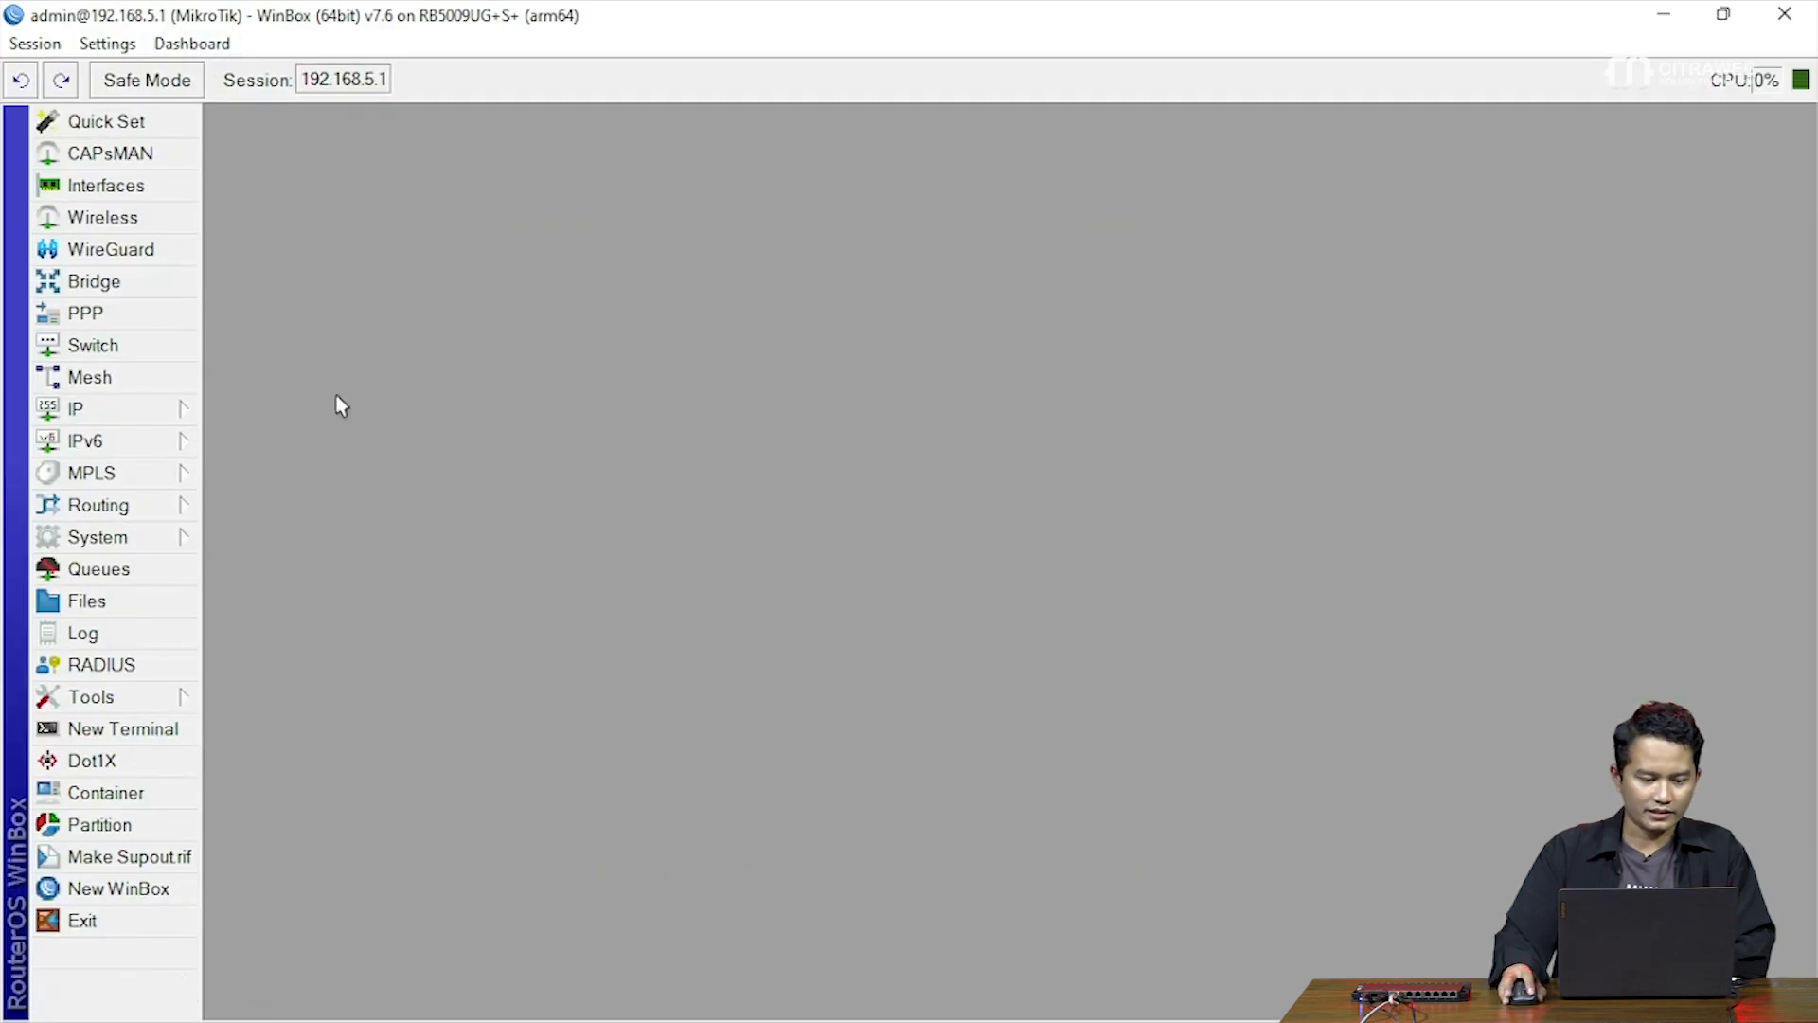
{"action": "left_click", "coordinate": [178, 408]}
{"action": "left_click", "coordinate": [260, 428]}
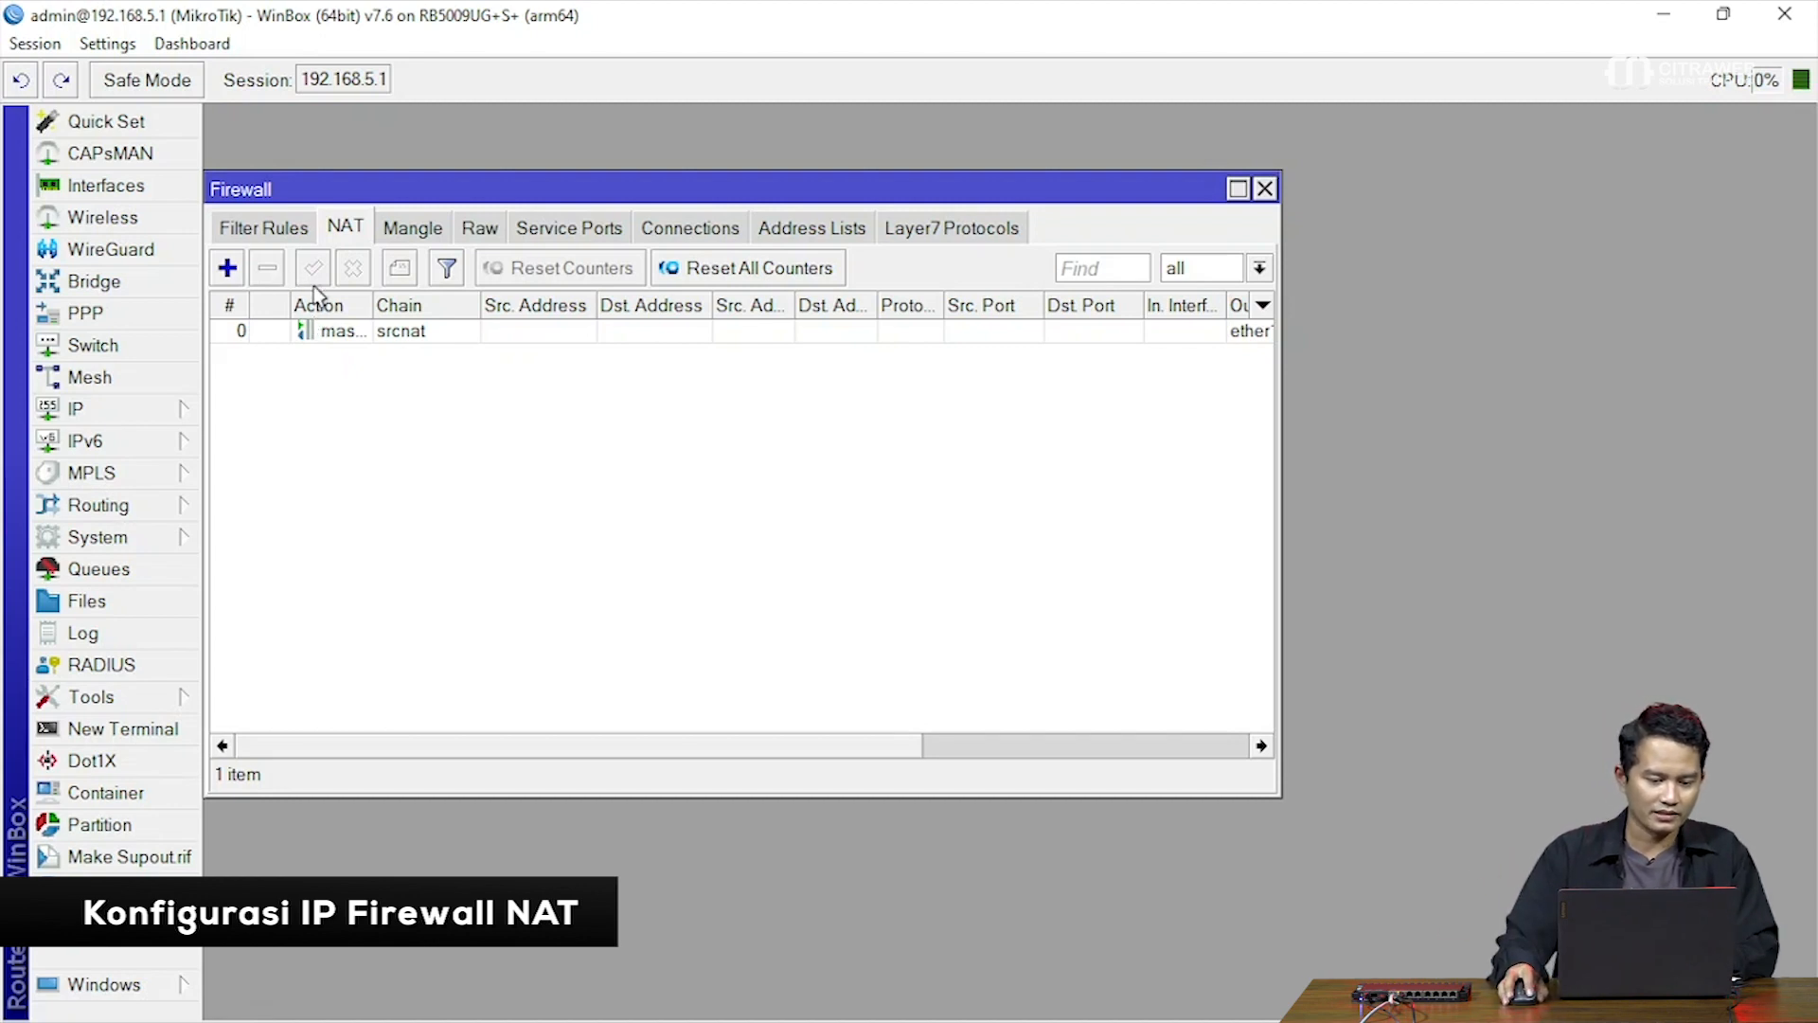
Create a new dstnat NAT rule matching TCP destination port 53 arriving on ether2
{"action": "left_click", "coordinate": [230, 274]}
{"action": "left_click", "coordinate": [460, 162]}
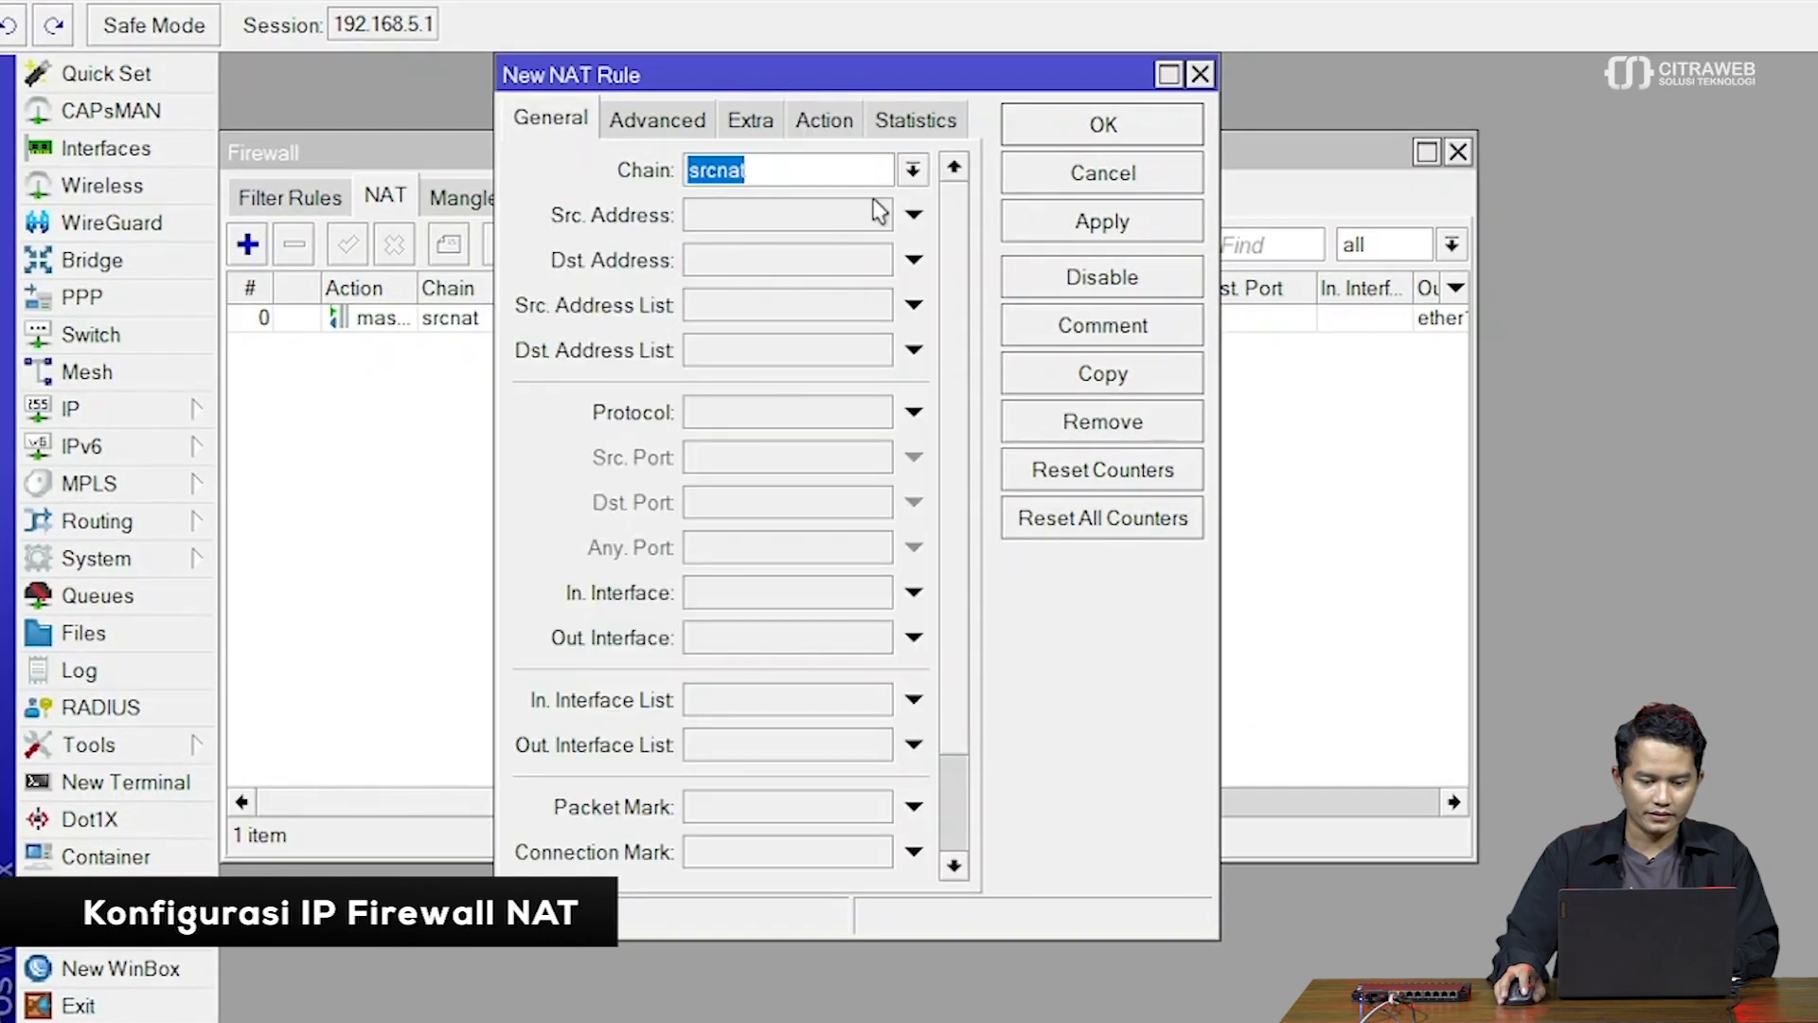
{"action": "left_click", "coordinate": [912, 169]}
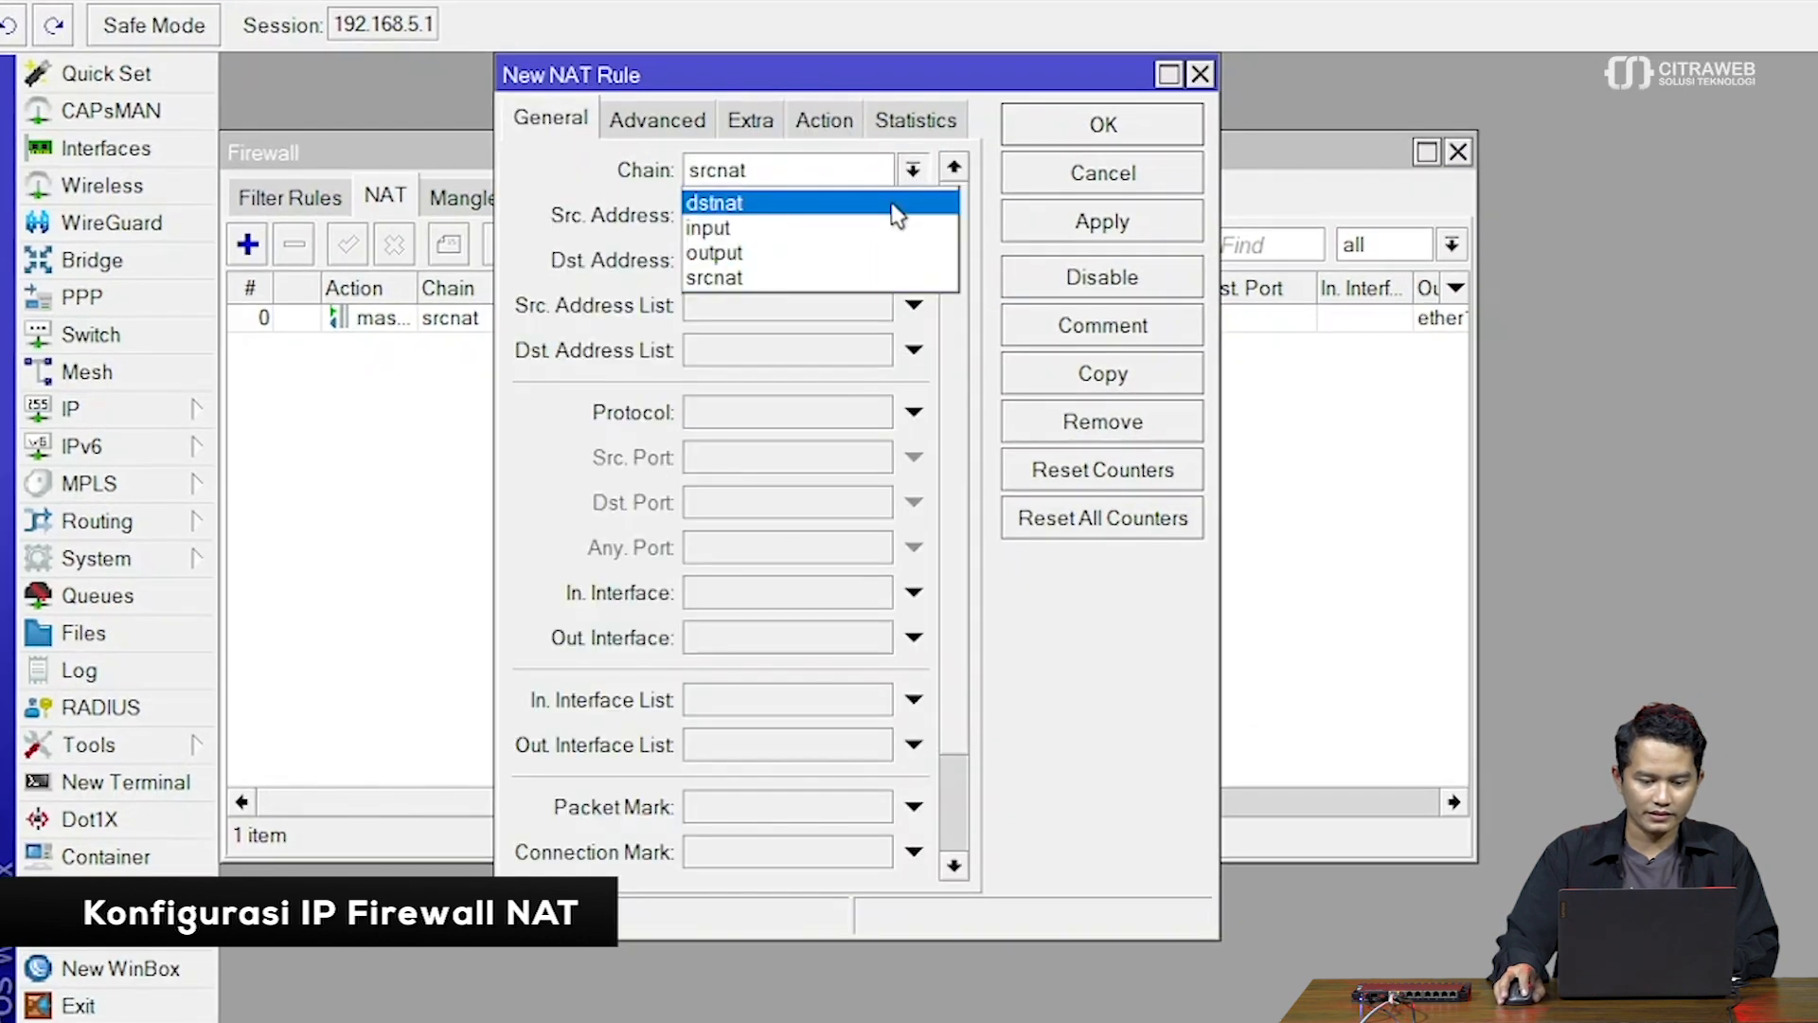
{"action": "left_click", "coordinate": [897, 204]}
{"action": "left_click", "coordinate": [819, 412]}
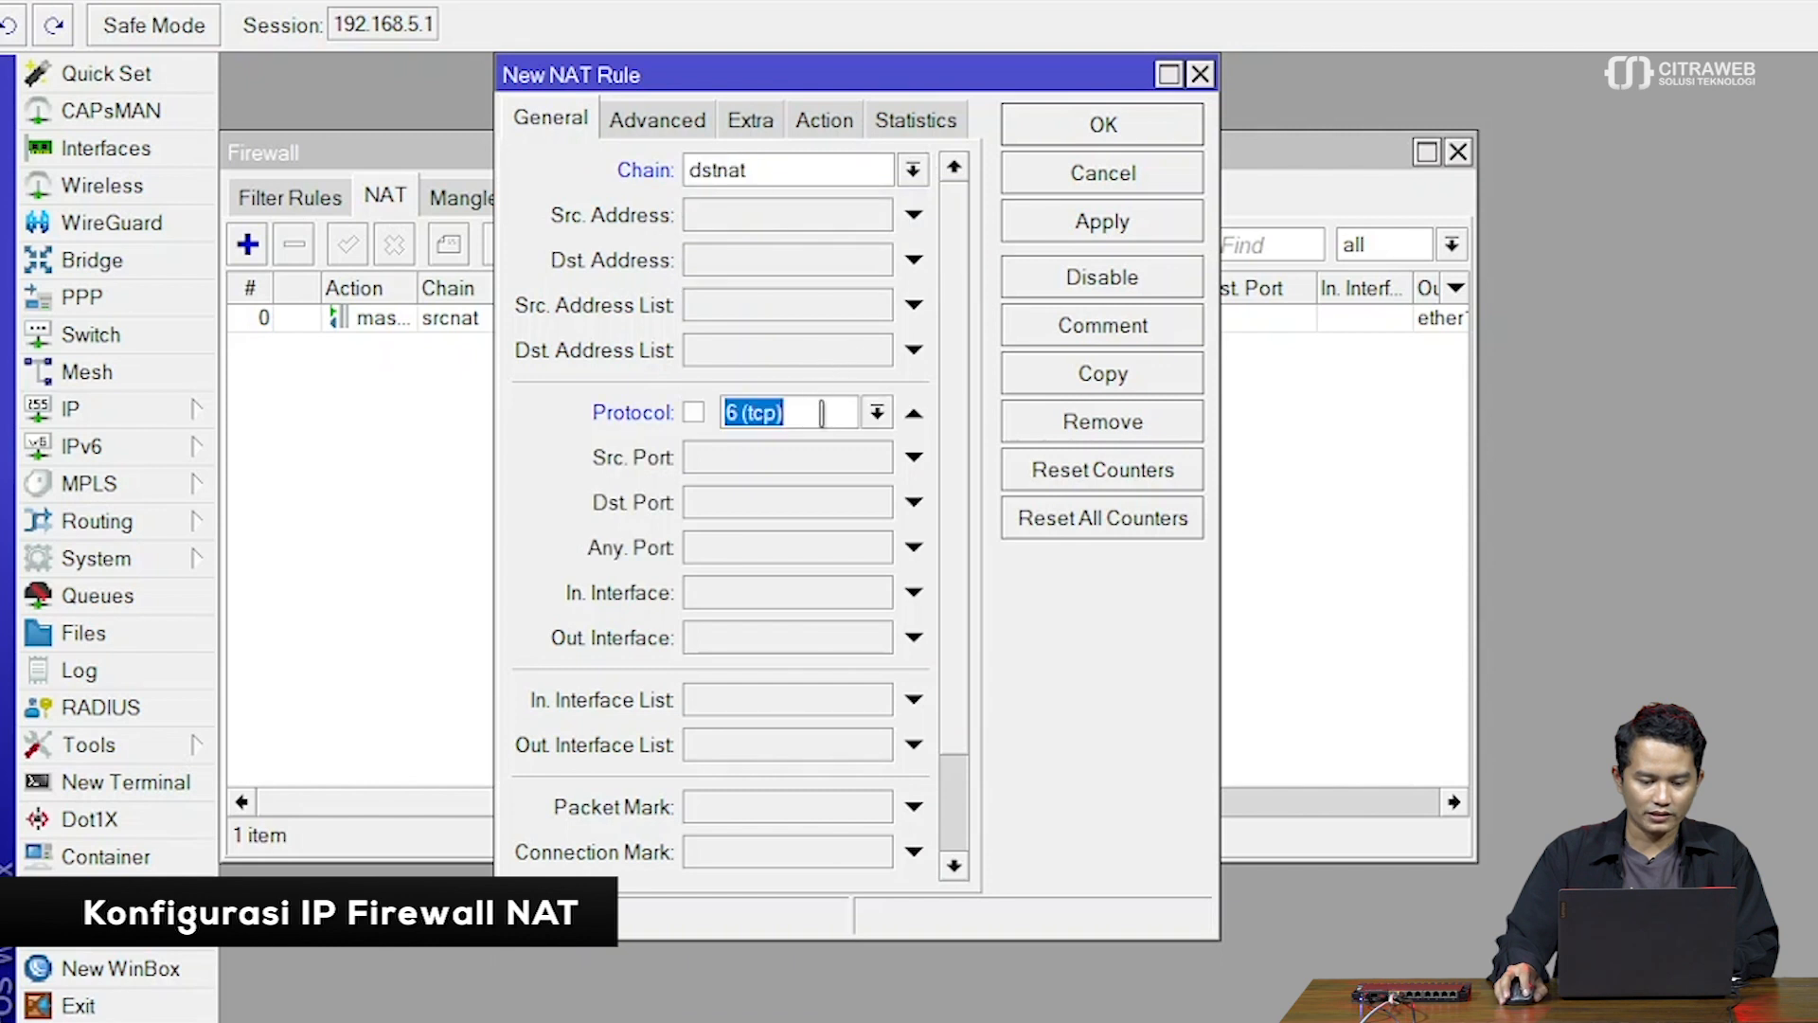
{"action": "left_click", "coordinate": [823, 503]}
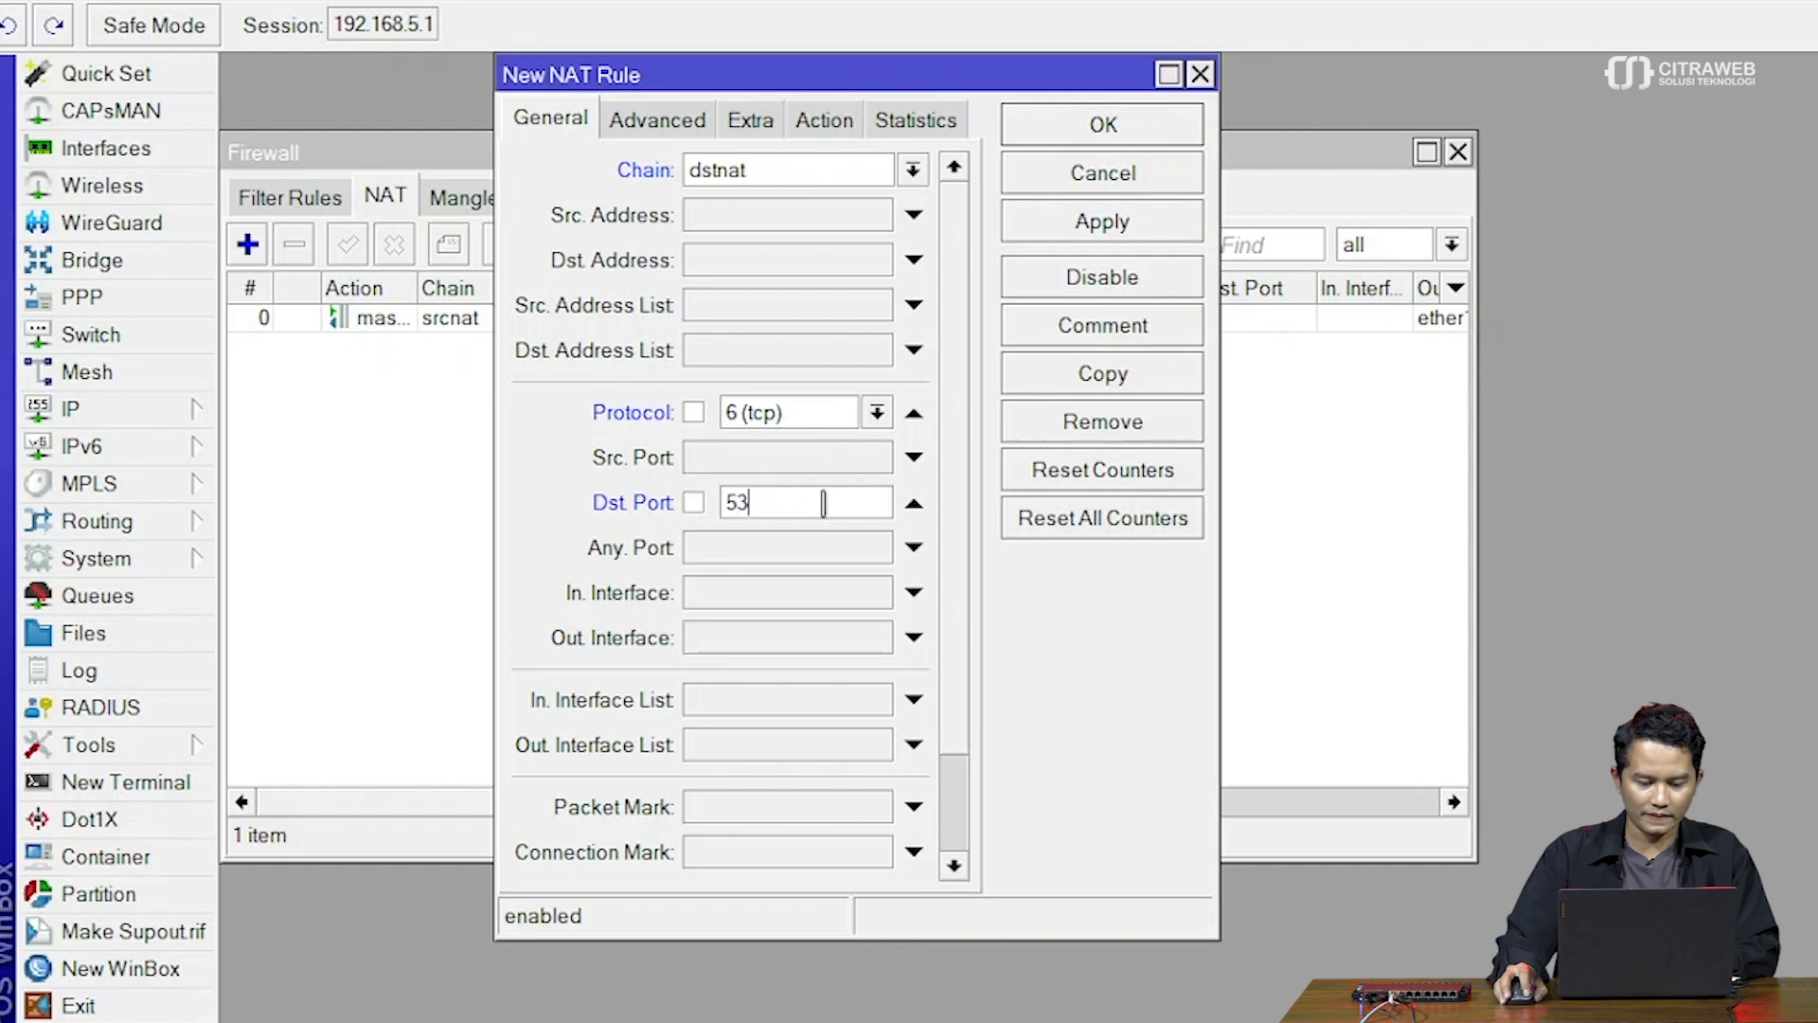
{"action": "left_click", "coordinate": [799, 592]}
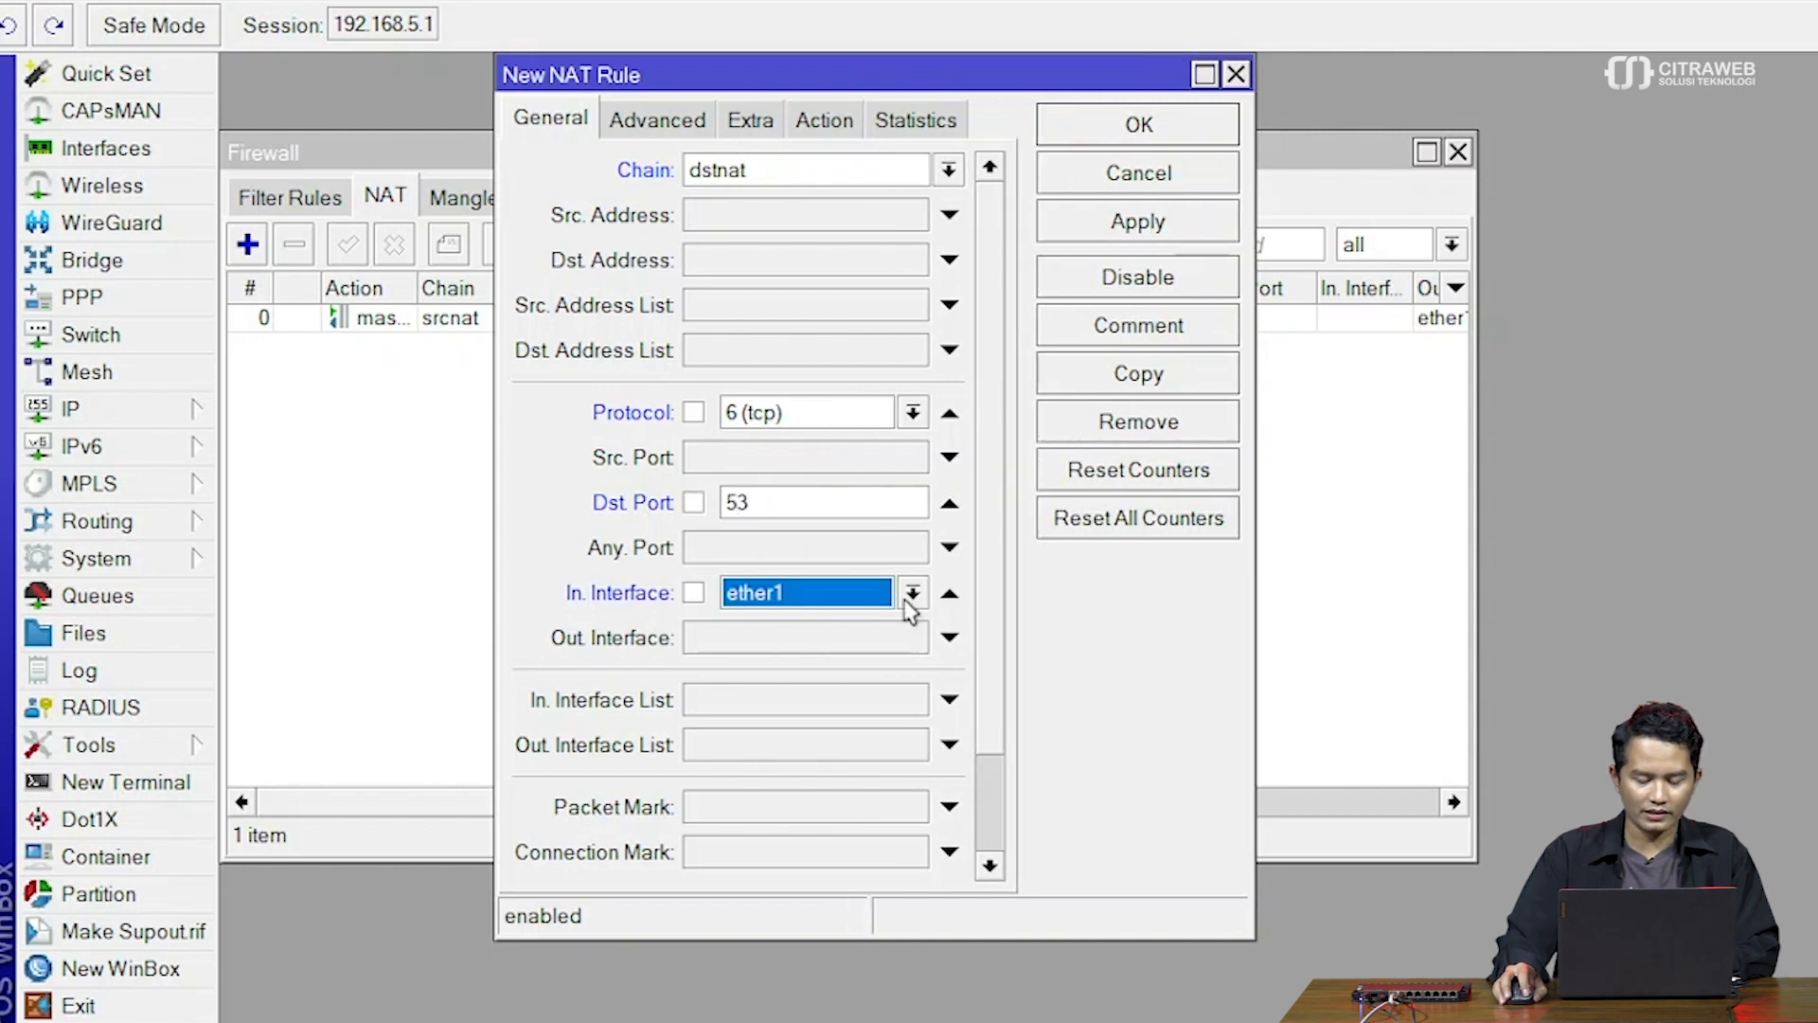
{"action": "left_click", "coordinate": [905, 601]}
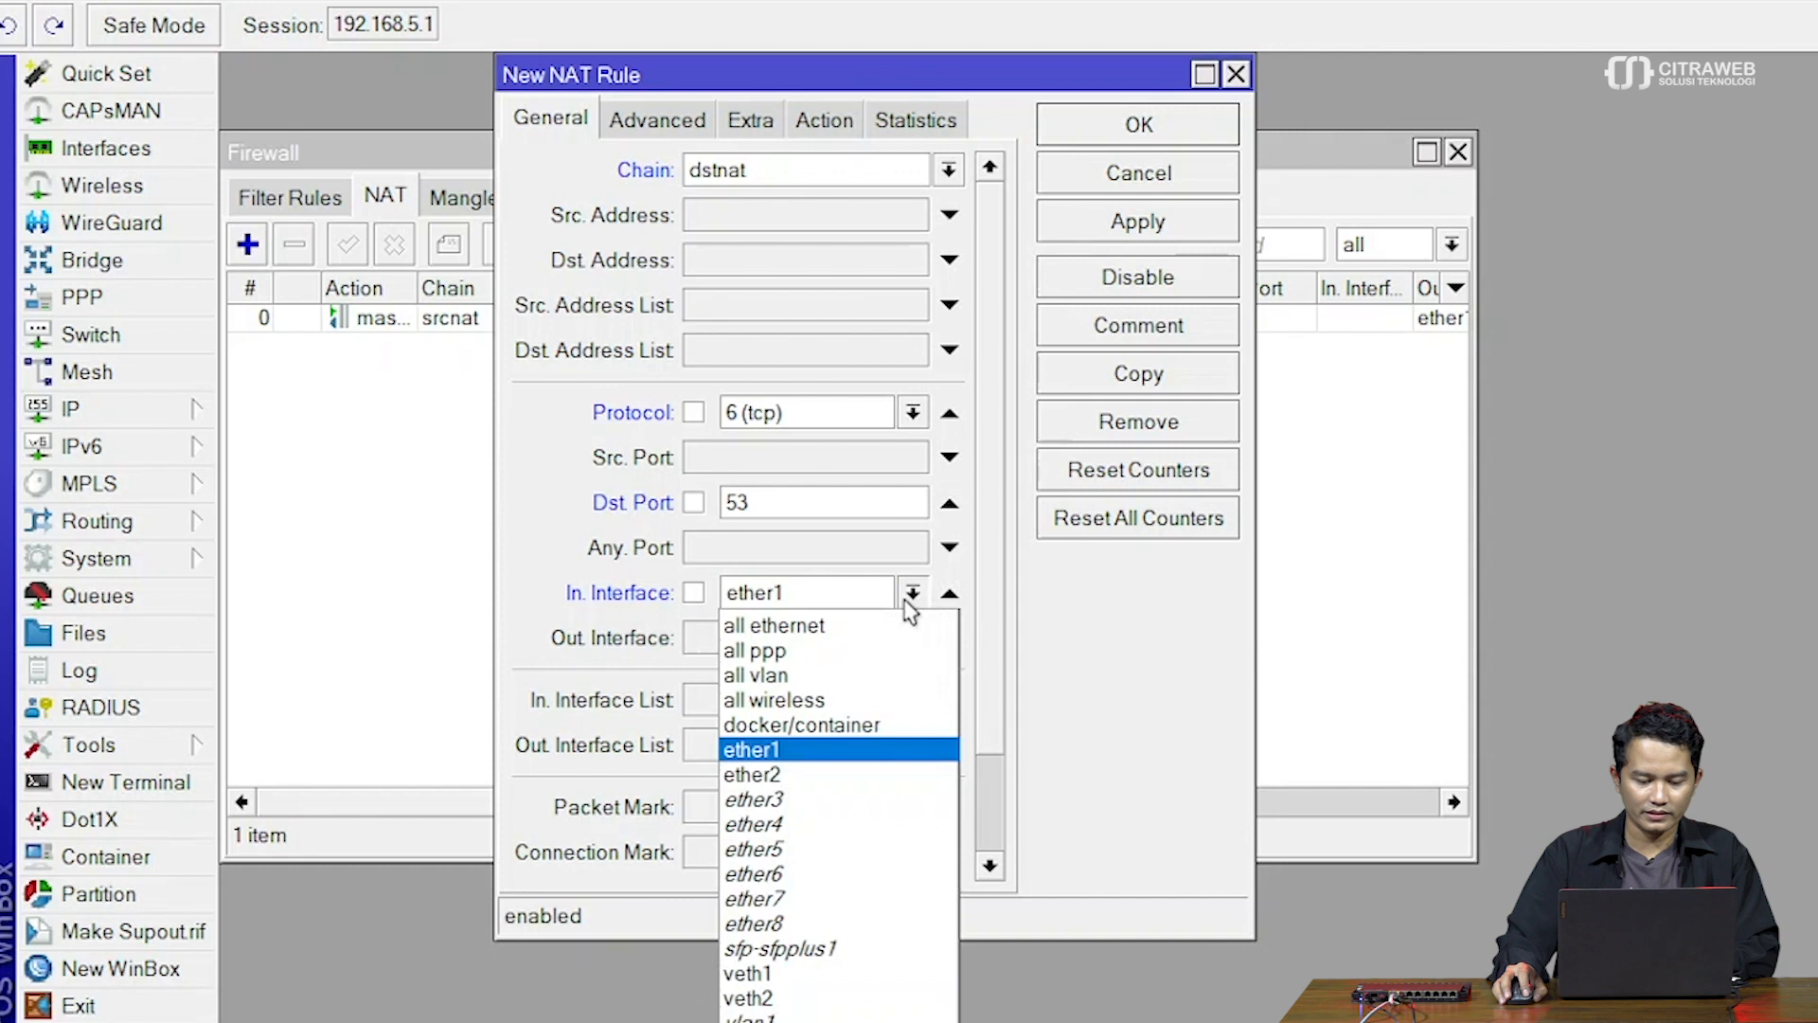
{"action": "left_click", "coordinate": [881, 786]}
Set the rule's action to dst-nat to 192.168.50.1 port 53, apply it, and duplicate it
{"action": "left_click", "coordinate": [824, 120]}
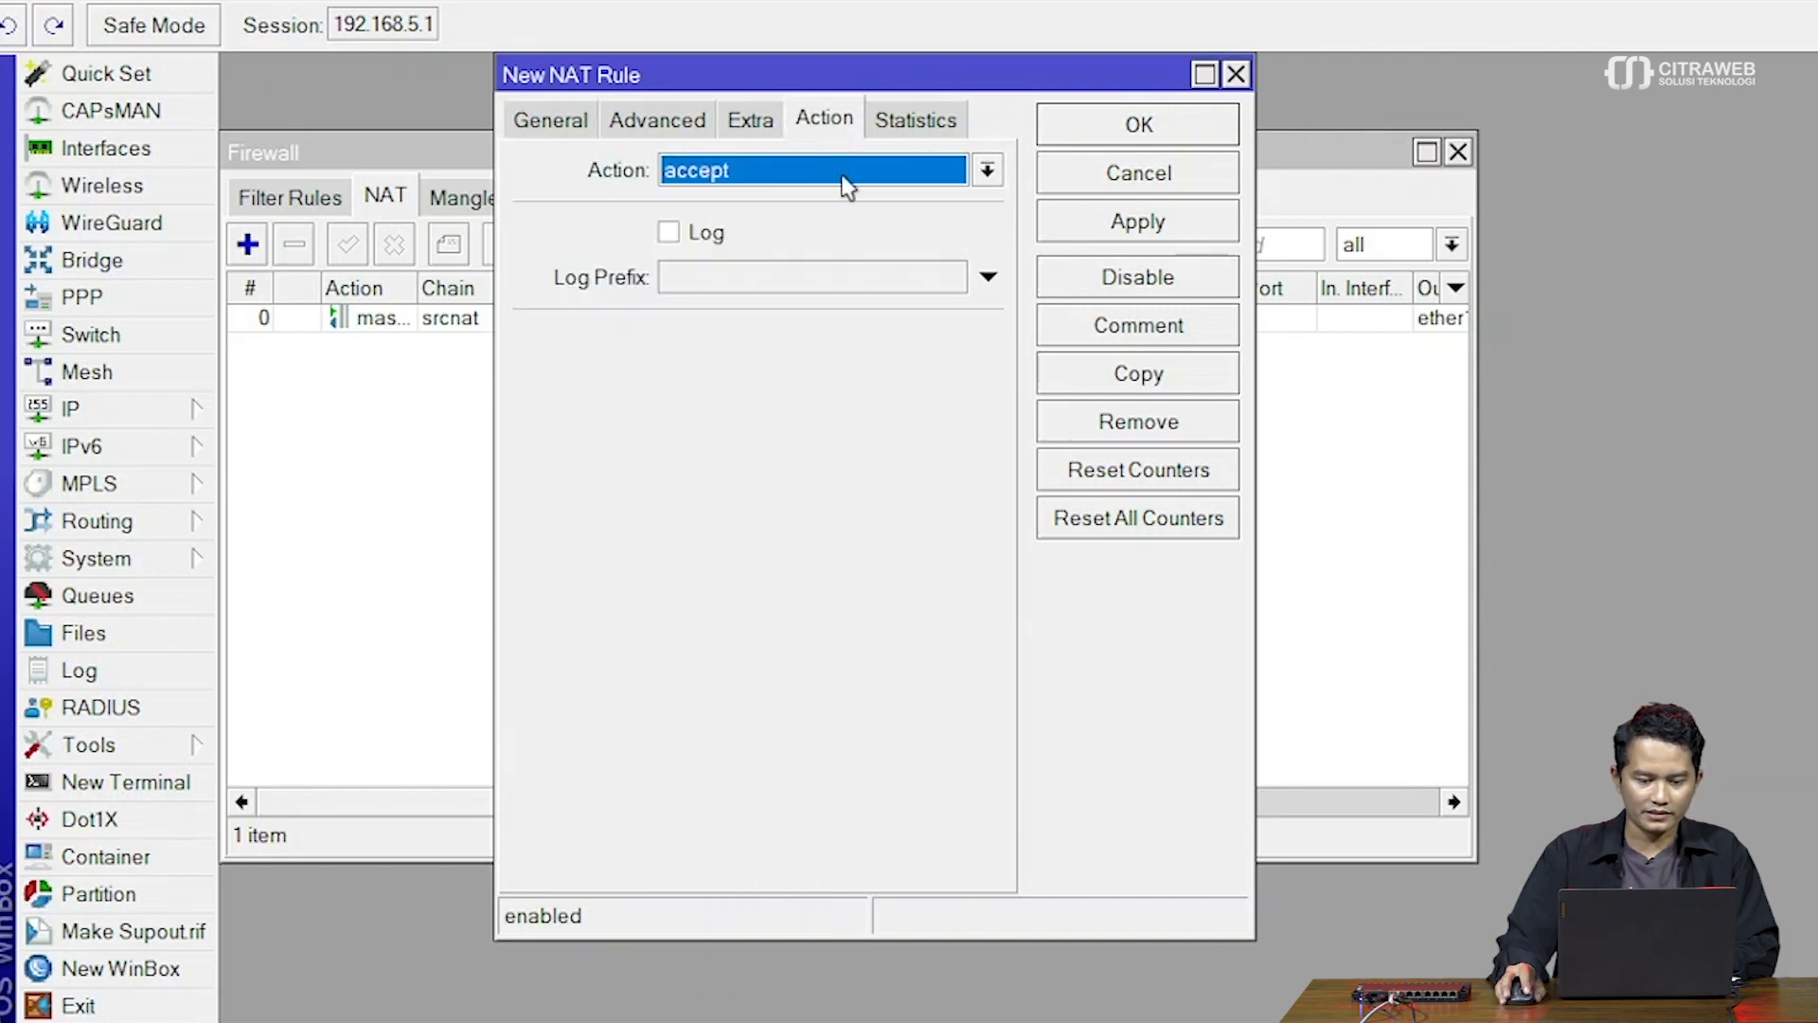
{"action": "left_click", "coordinate": [841, 171]}
{"action": "left_click", "coordinate": [833, 279]}
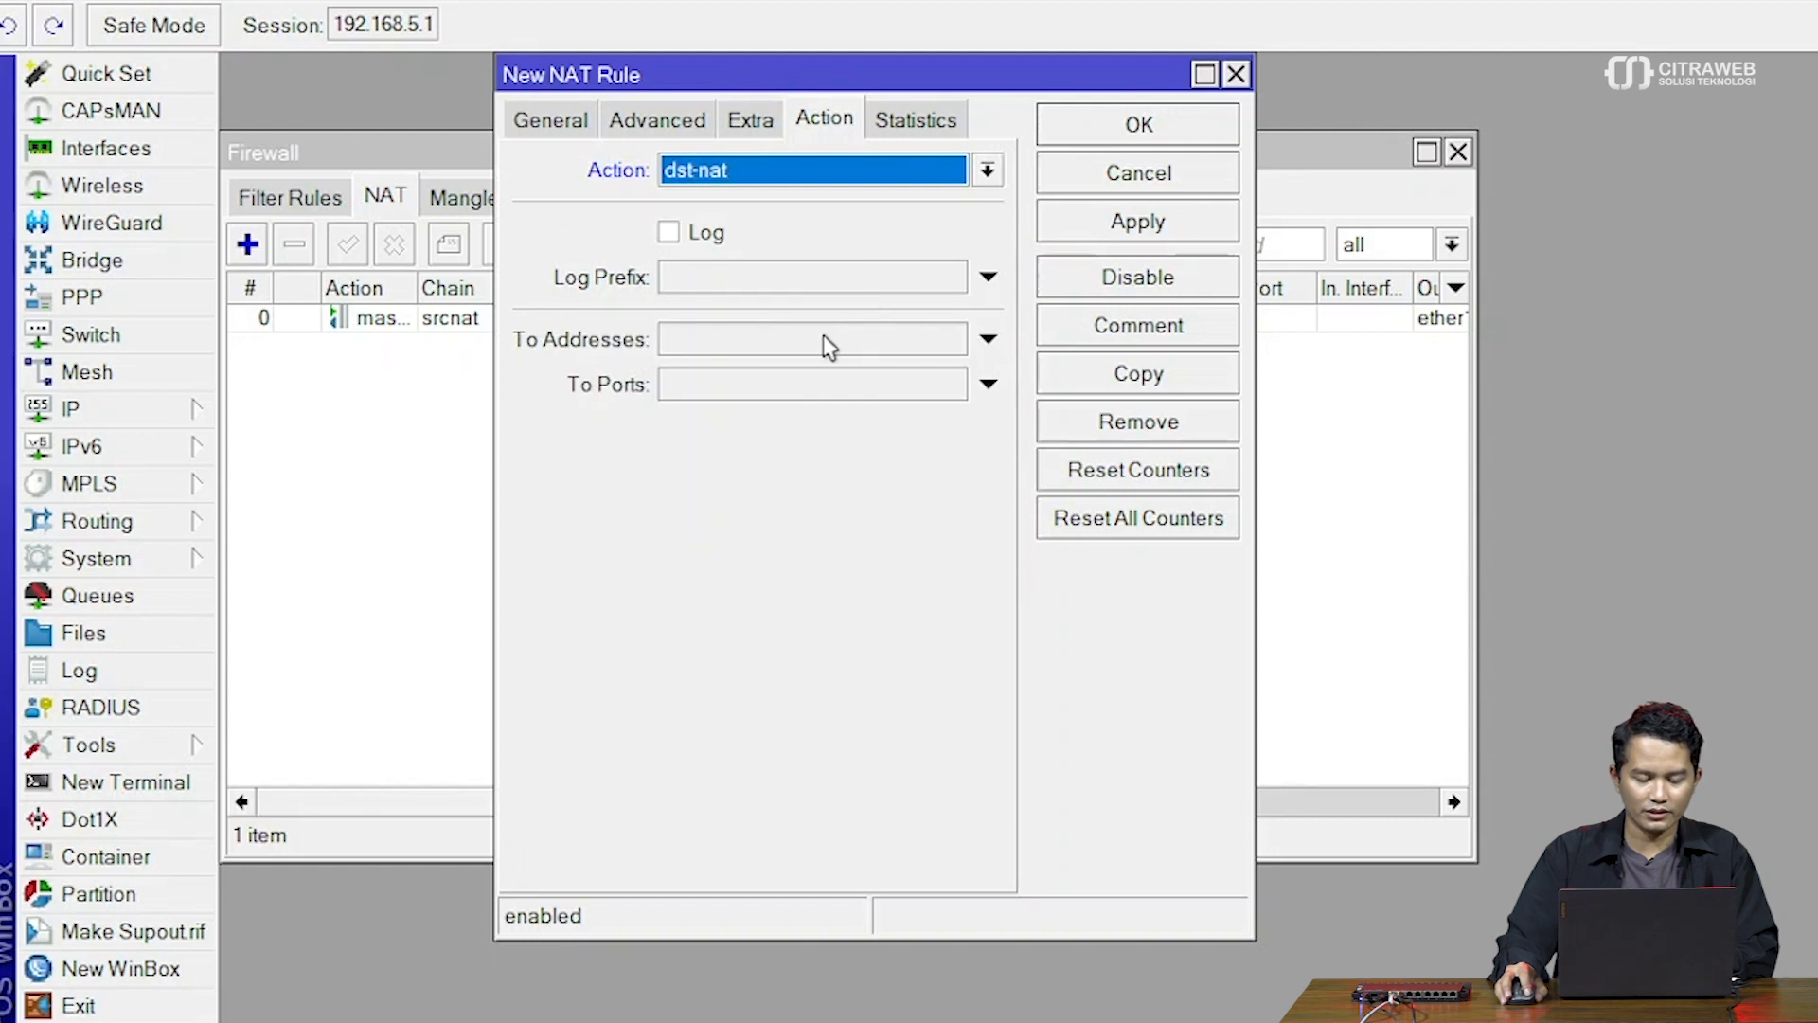
{"action": "left_click", "coordinate": [826, 343]}
{"action": "type", "text": "192.168.50"}
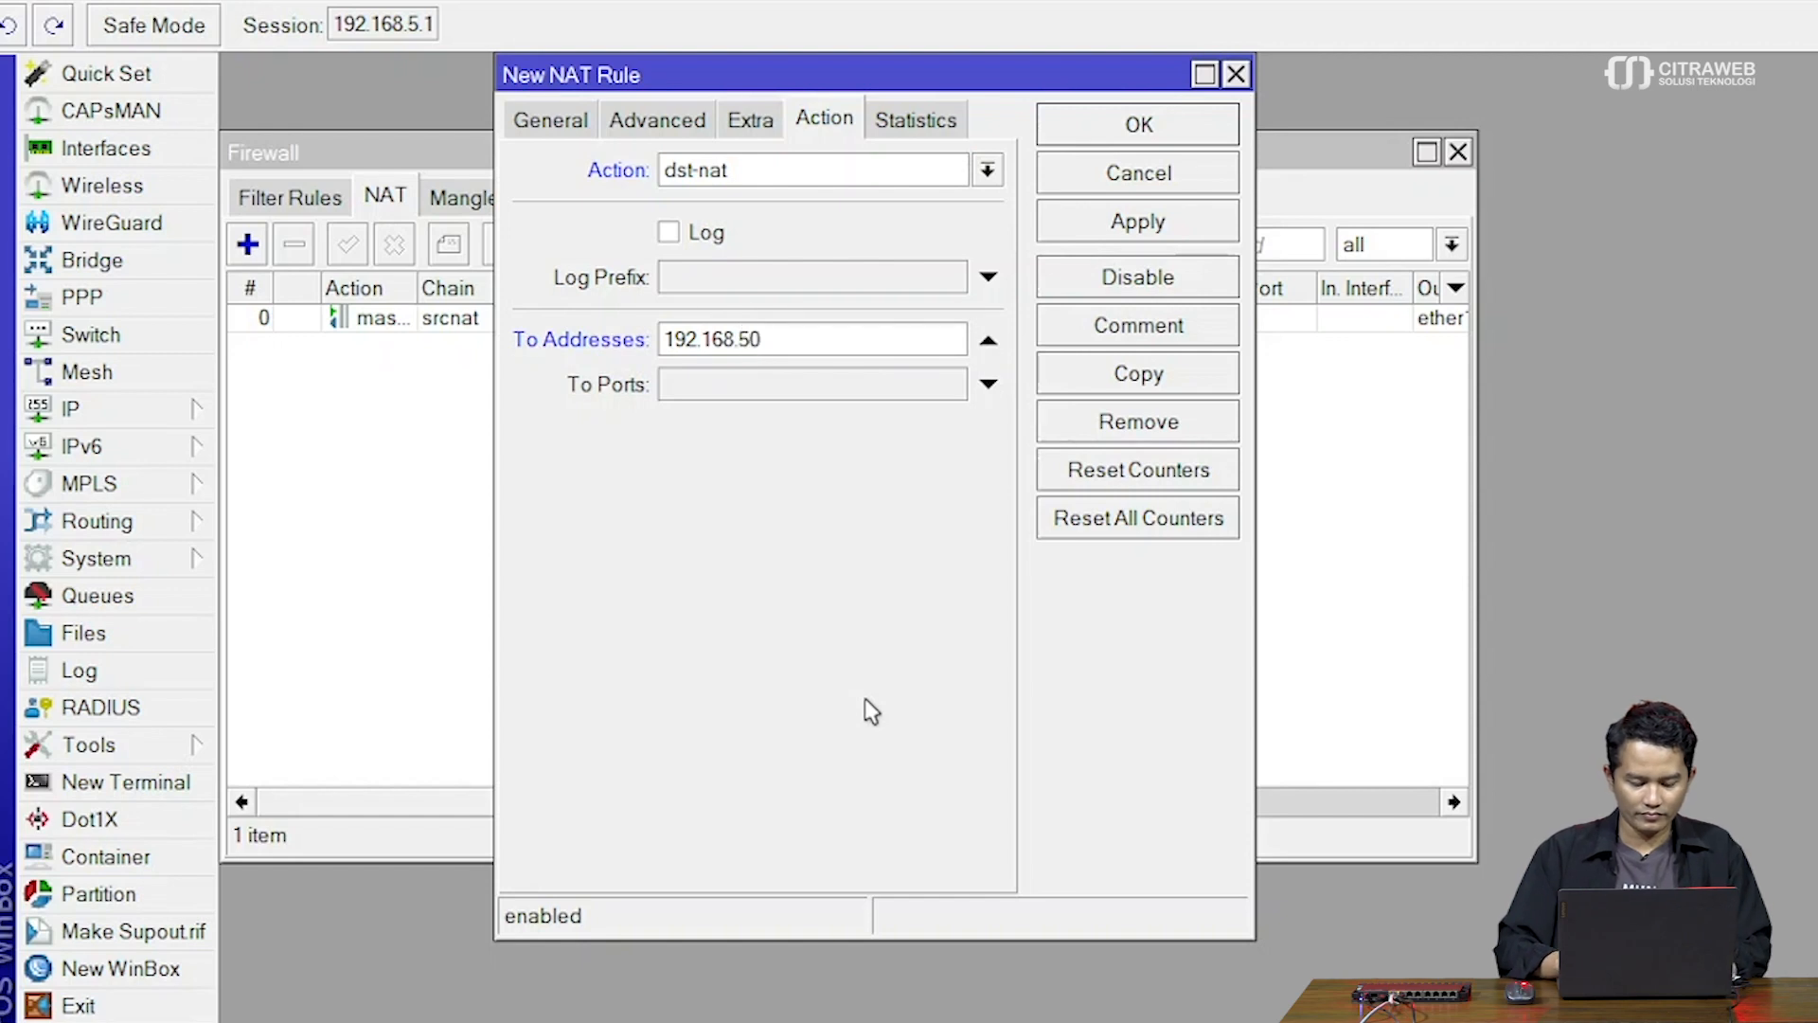
{"action": "type", "text": "."}
{"action": "type", "text": "1"}
{"action": "left_click", "coordinate": [818, 394]}
{"action": "type", "text": "53"}
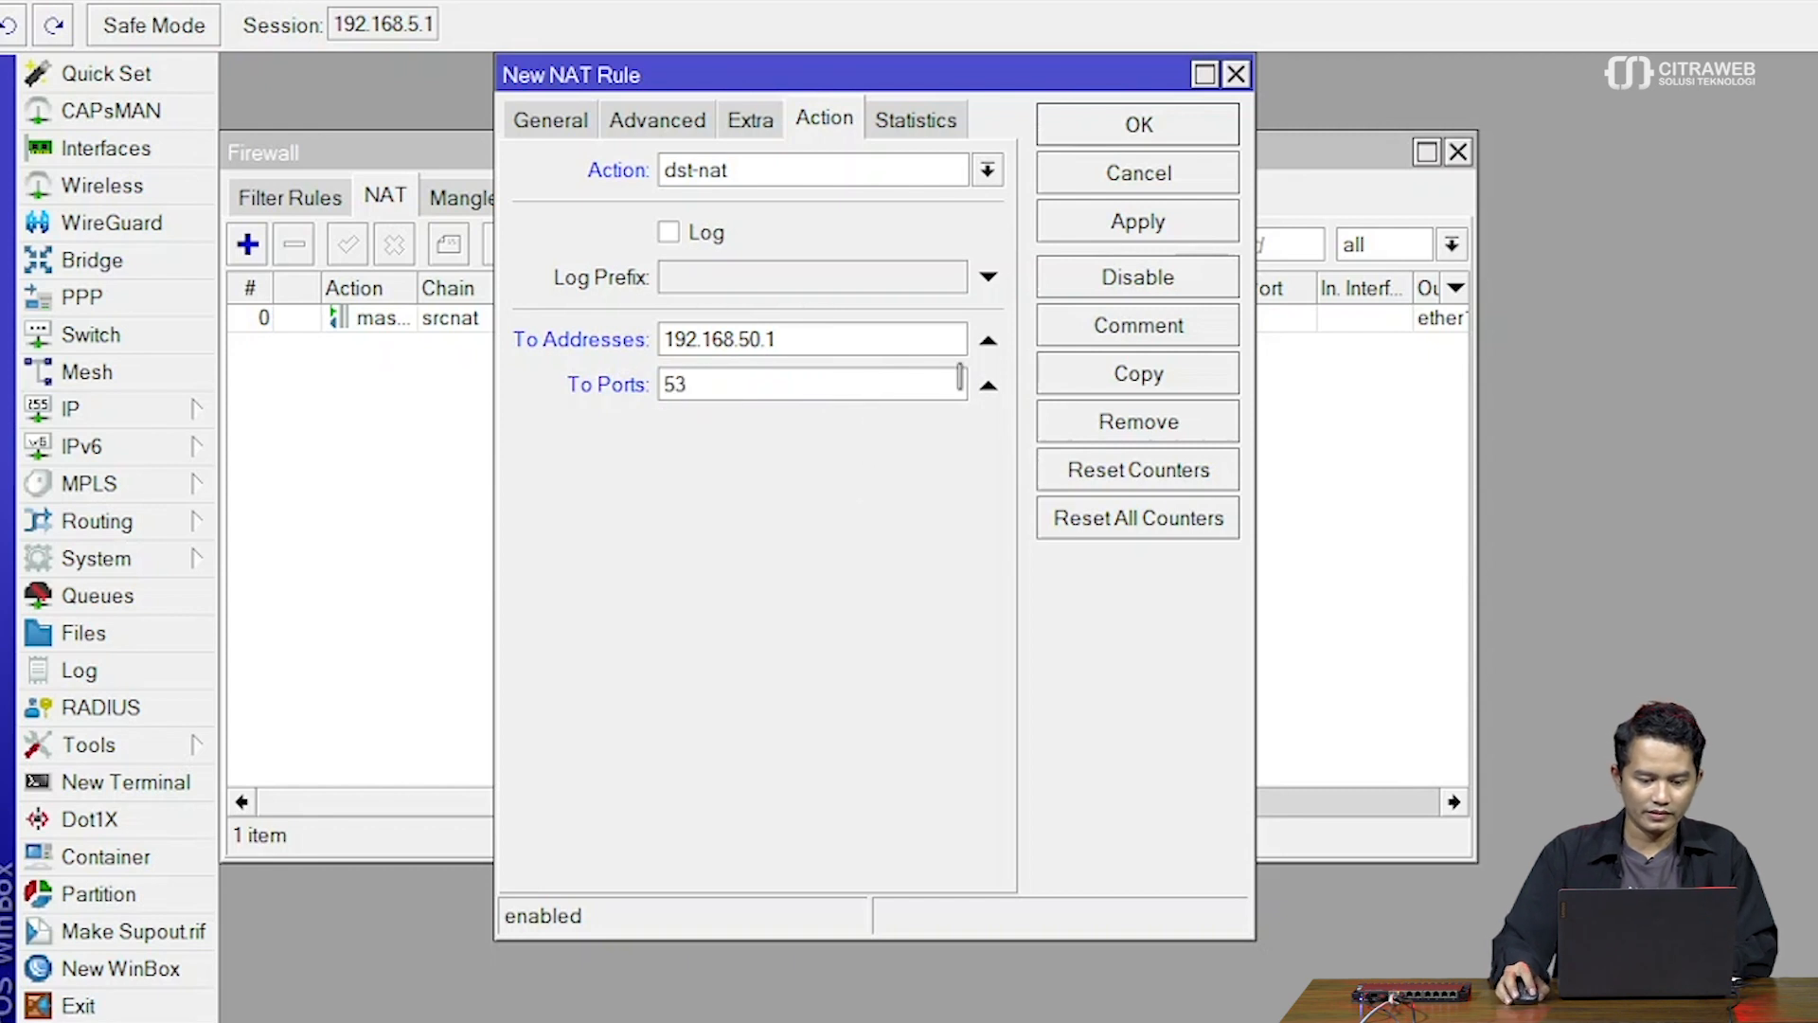
{"action": "left_click", "coordinate": [1125, 232]}
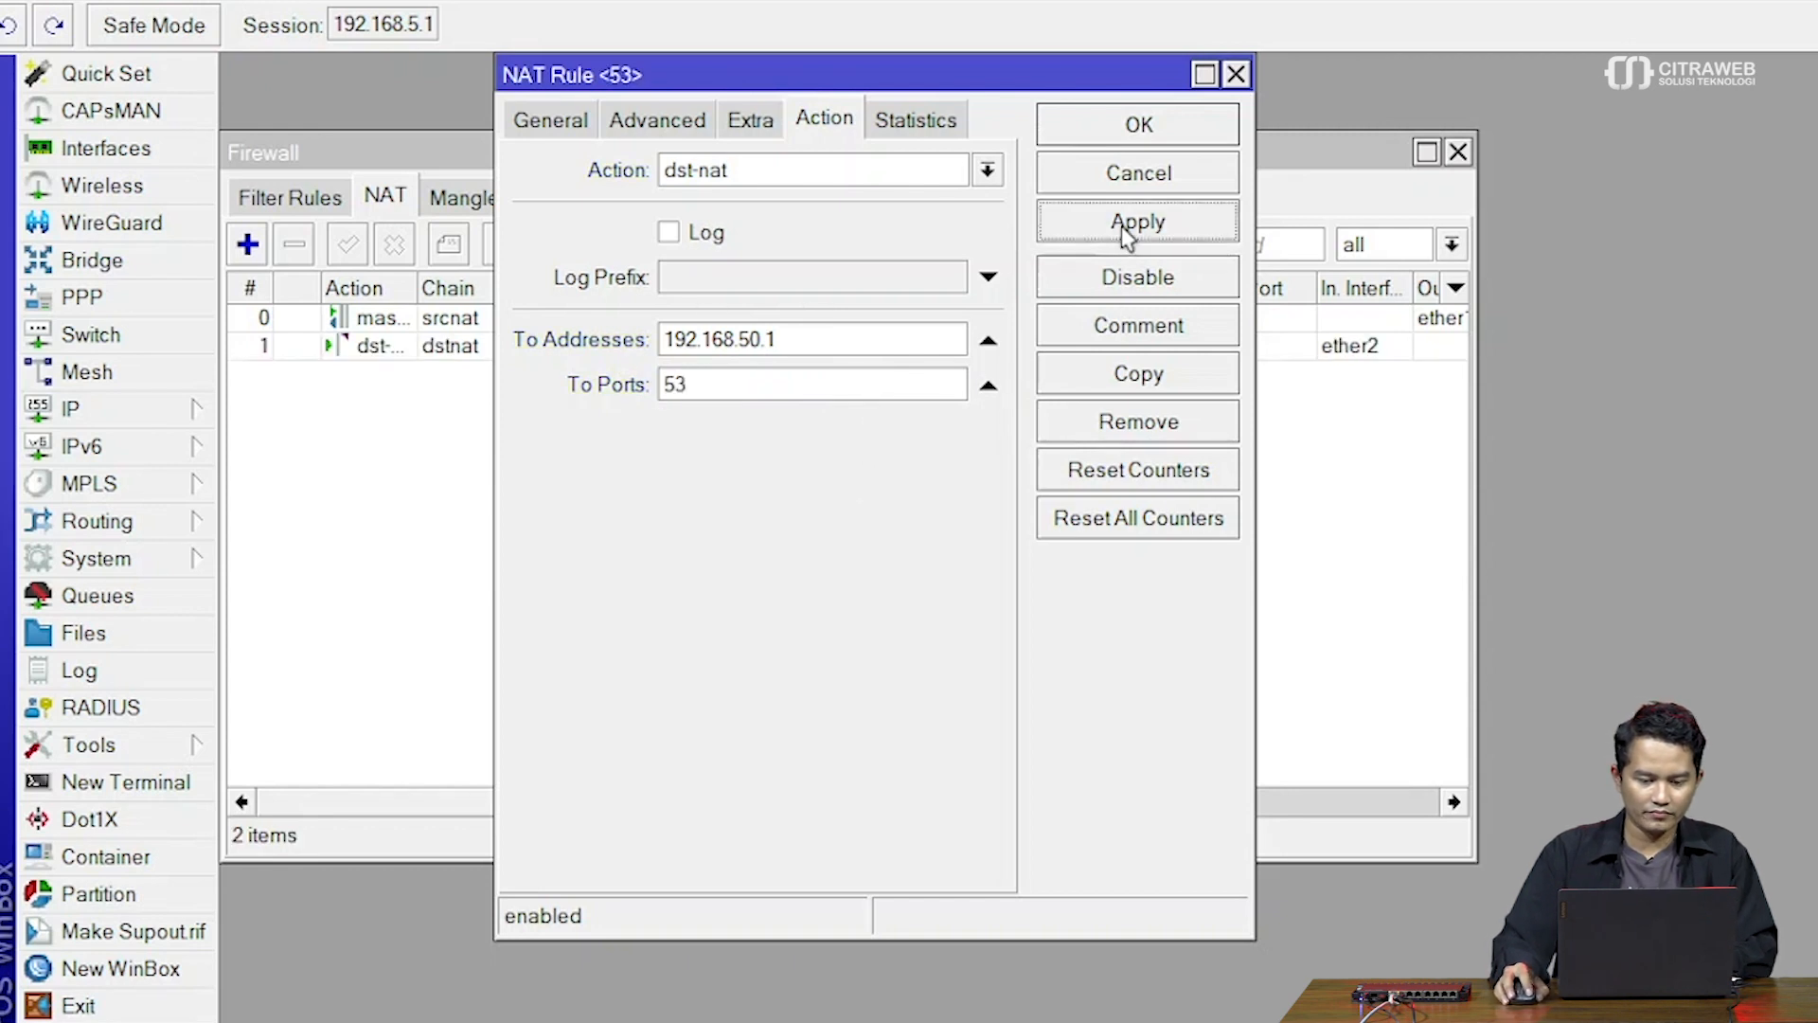
{"action": "left_click", "coordinate": [1143, 371]}
{"action": "left_click", "coordinate": [588, 153]}
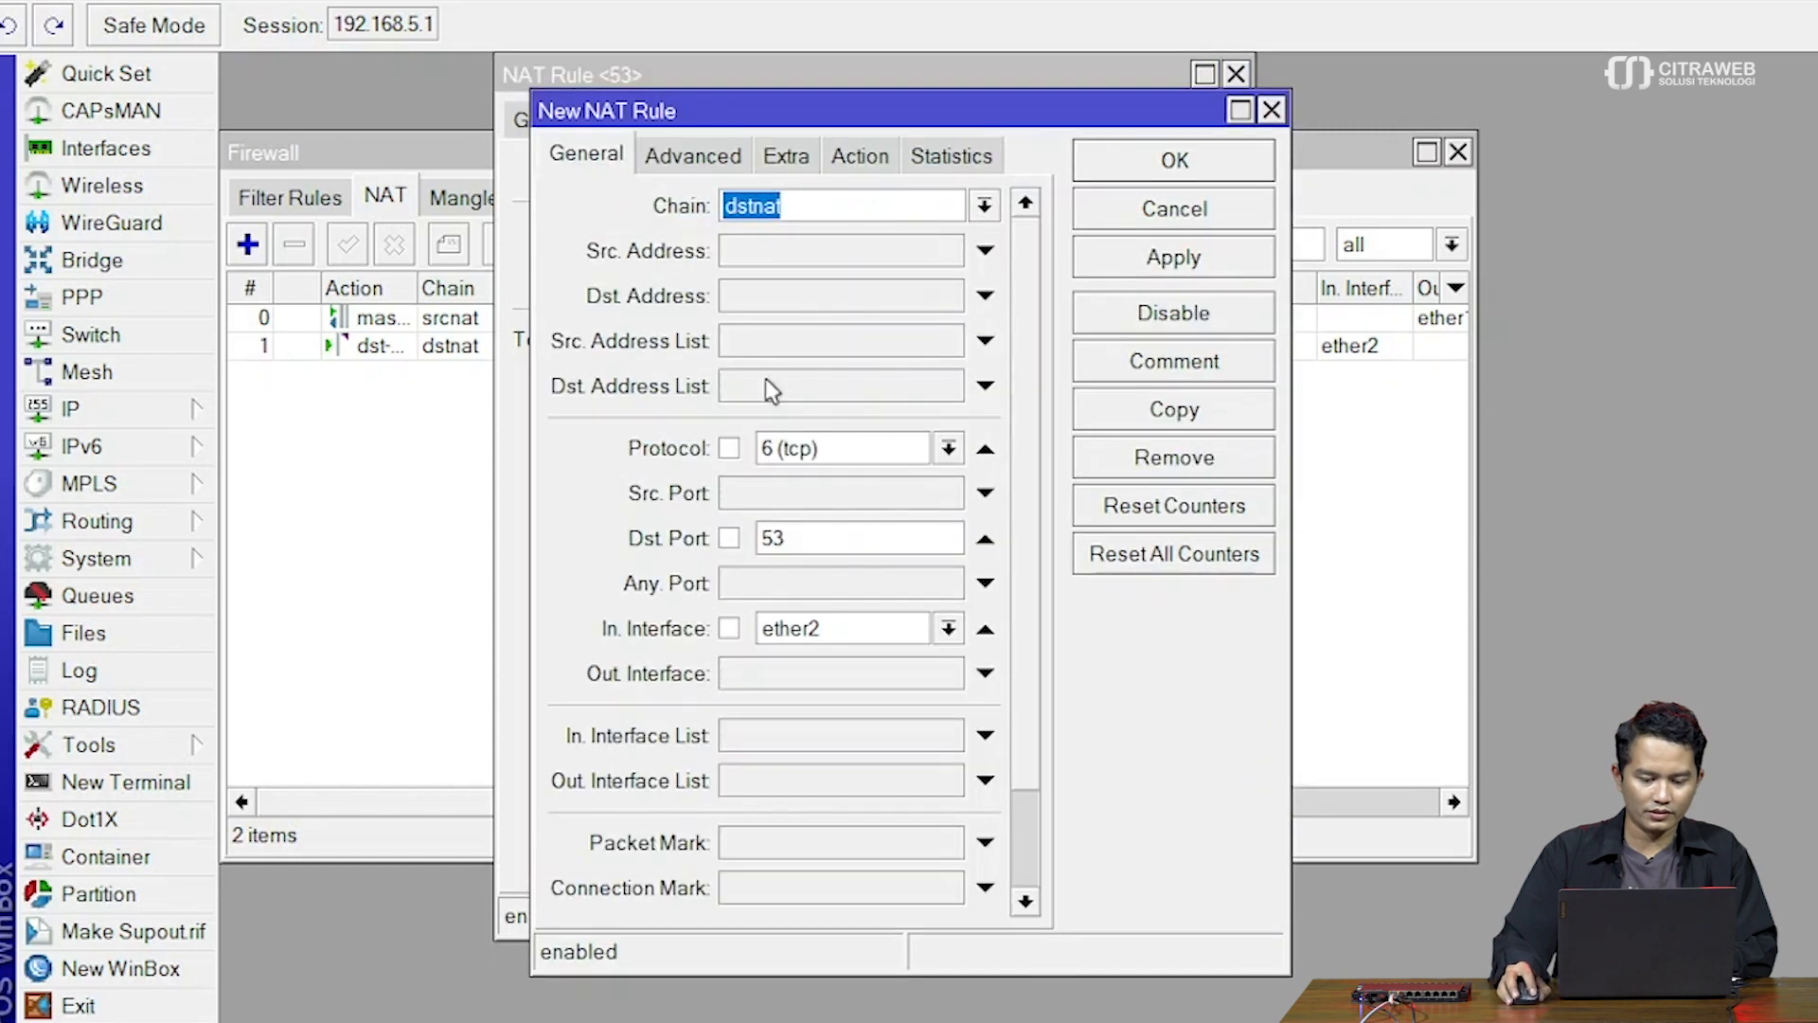
Change the duplicate rule's protocol to udp, save it, and close the leftover rule dialog
{"action": "left_click", "coordinate": [948, 449]}
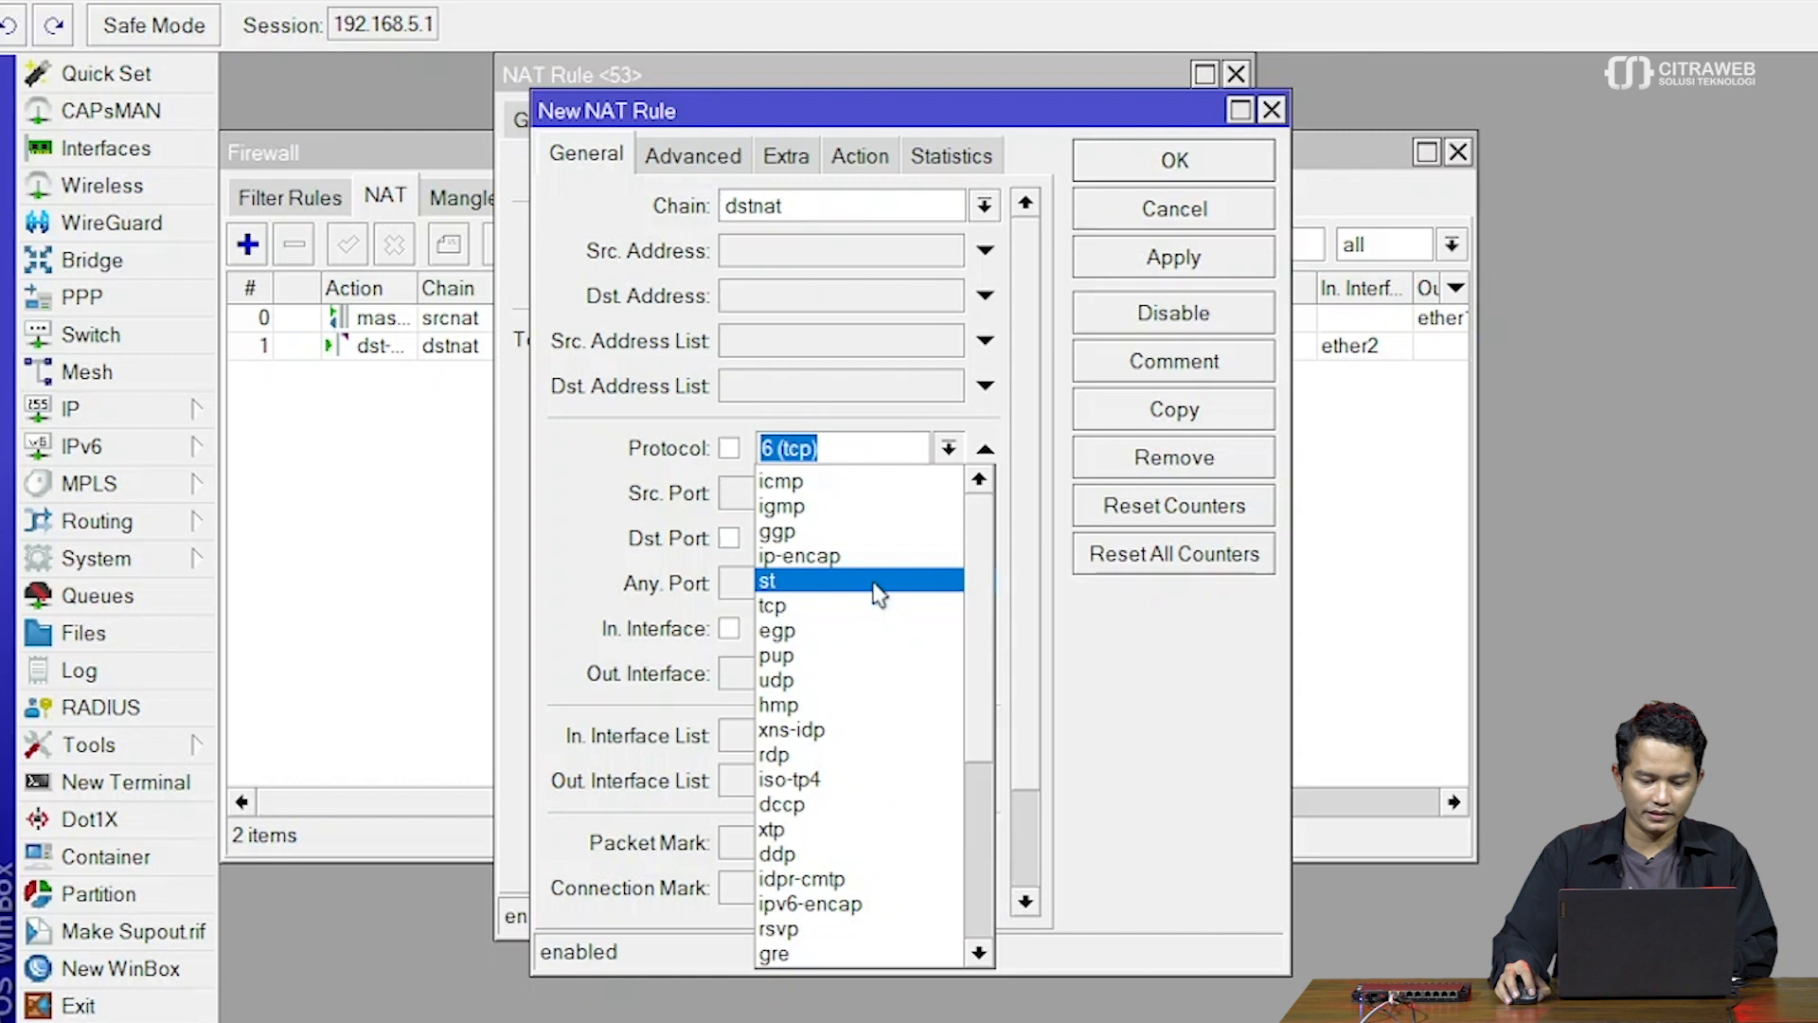
{"action": "left_click", "coordinate": [852, 680]}
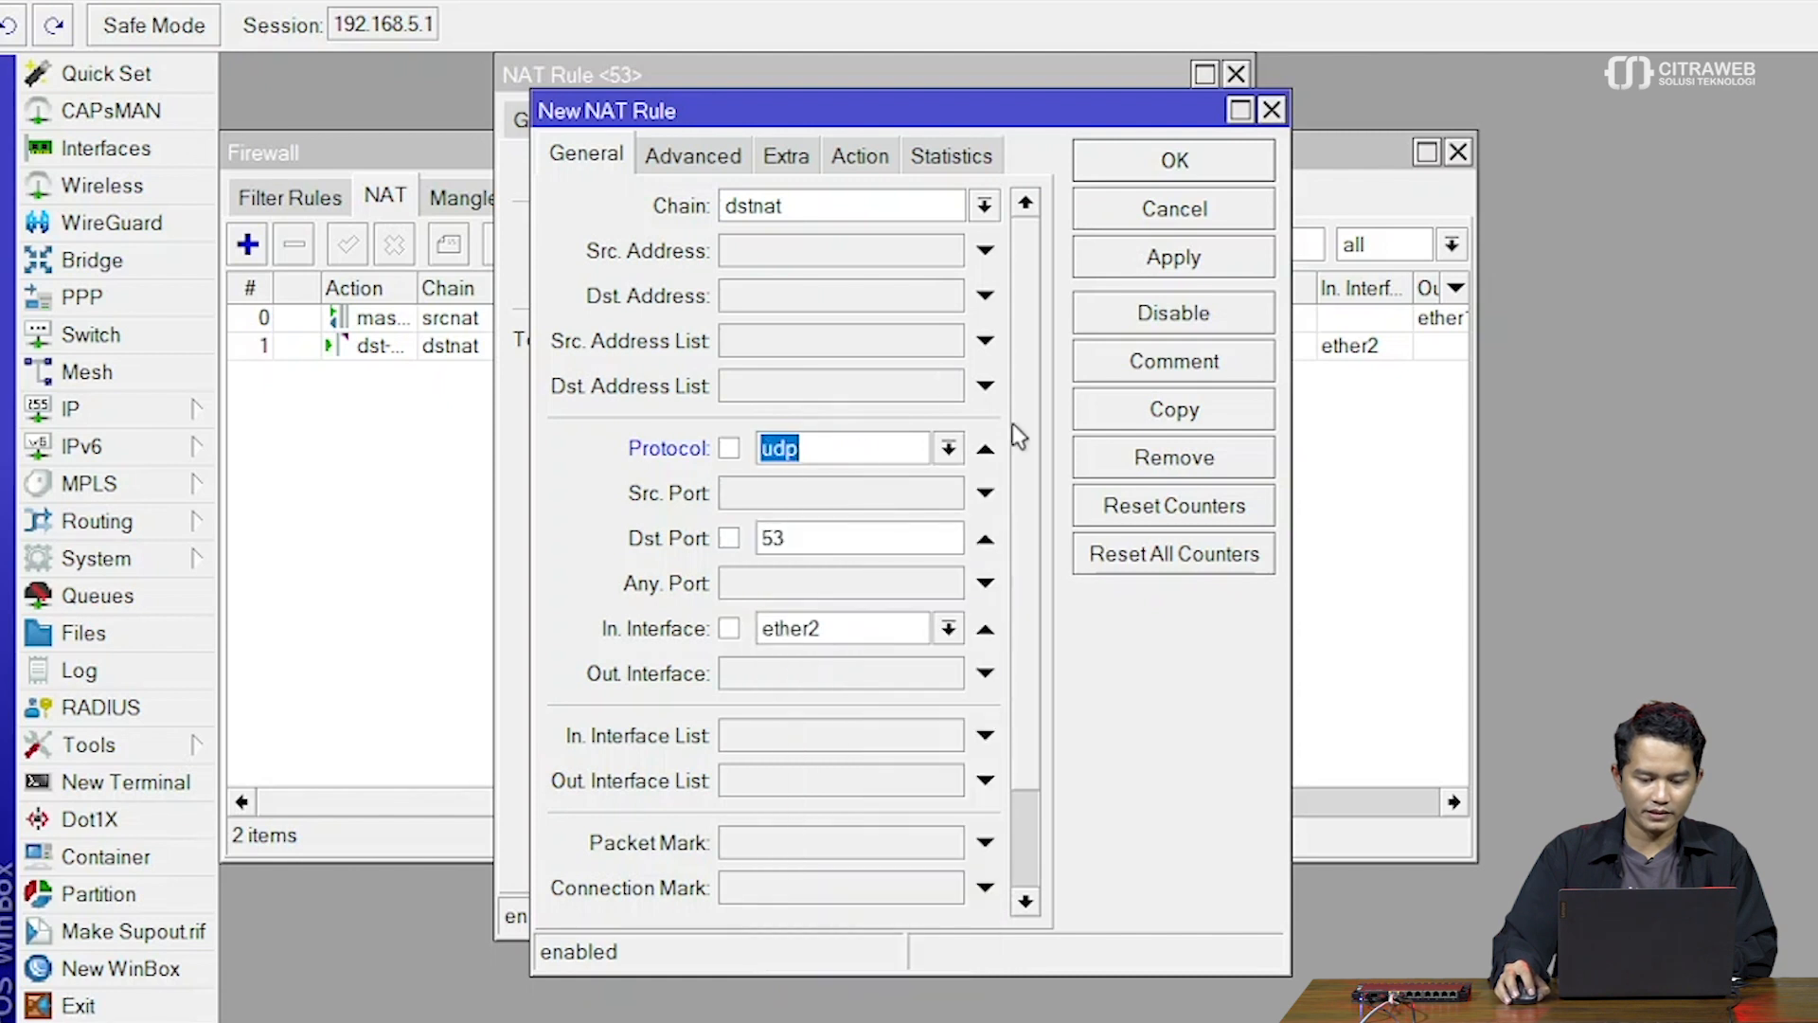
{"action": "left_click", "coordinate": [1163, 256]}
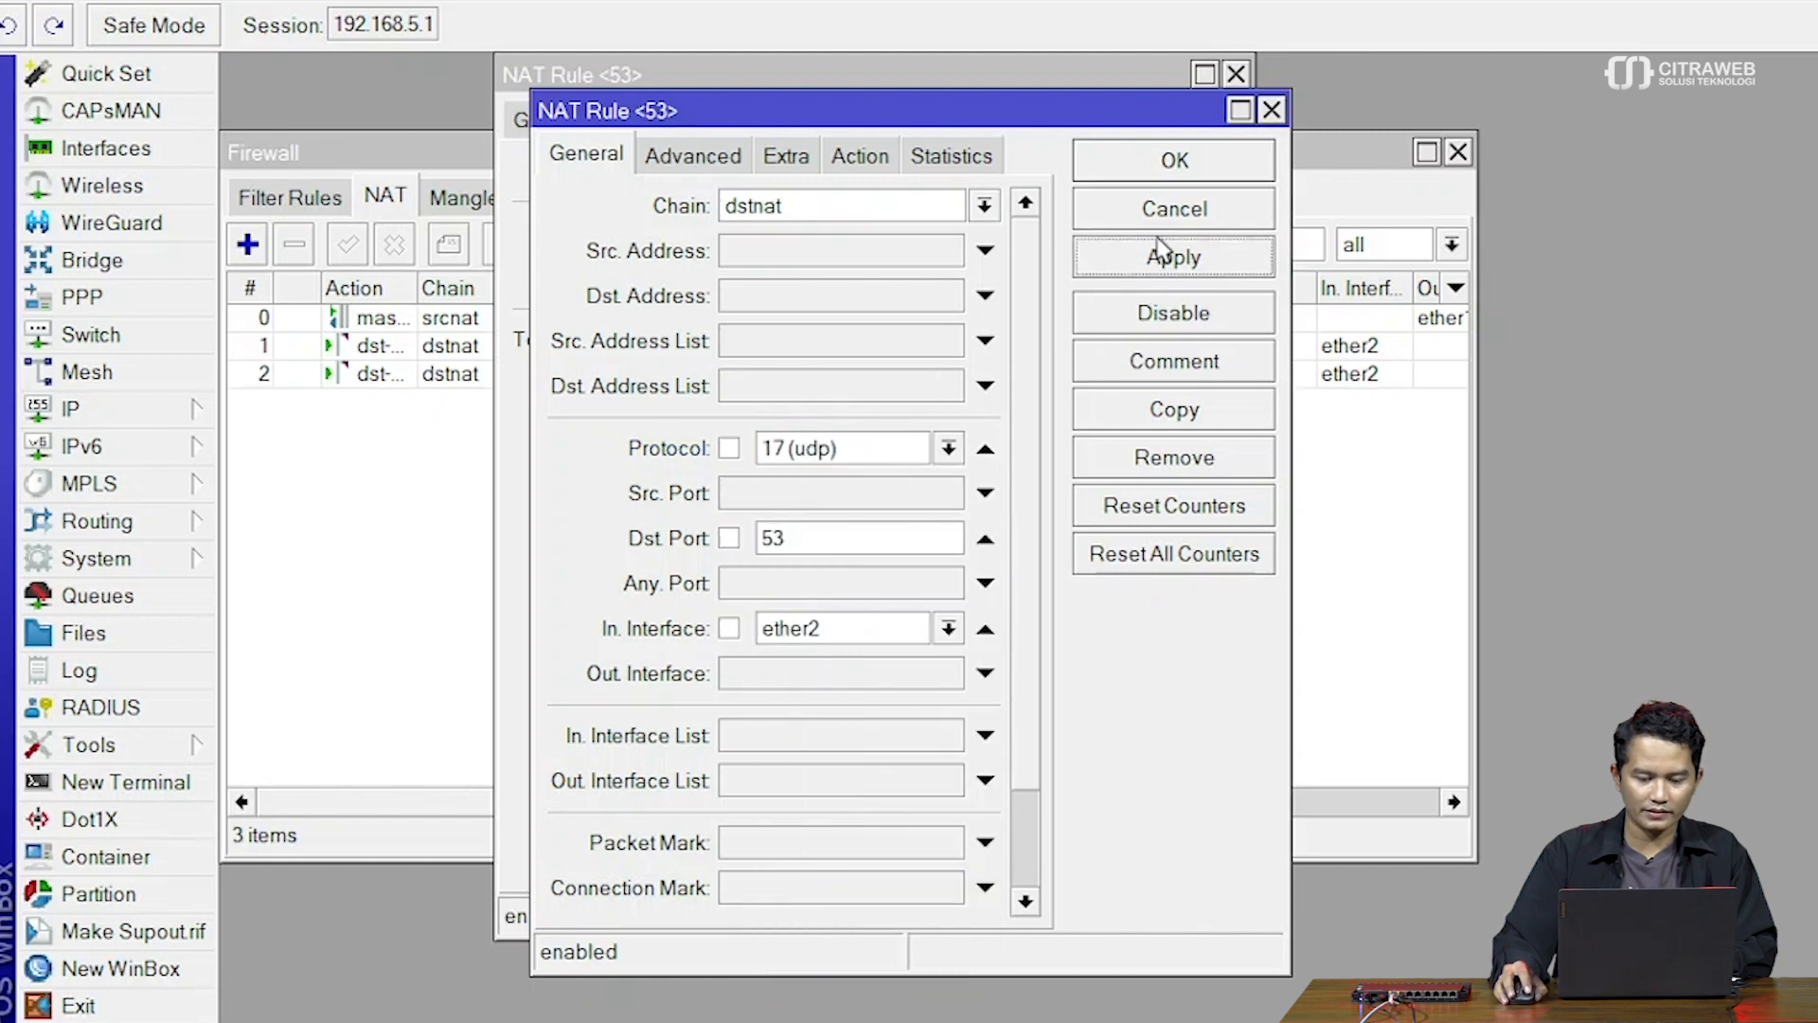
{"action": "left_click", "coordinate": [1170, 162]}
{"action": "left_click", "coordinate": [1165, 172]}
Select both port 53 redirect rules together in the NAT list
{"action": "left_click", "coordinate": [878, 371]}
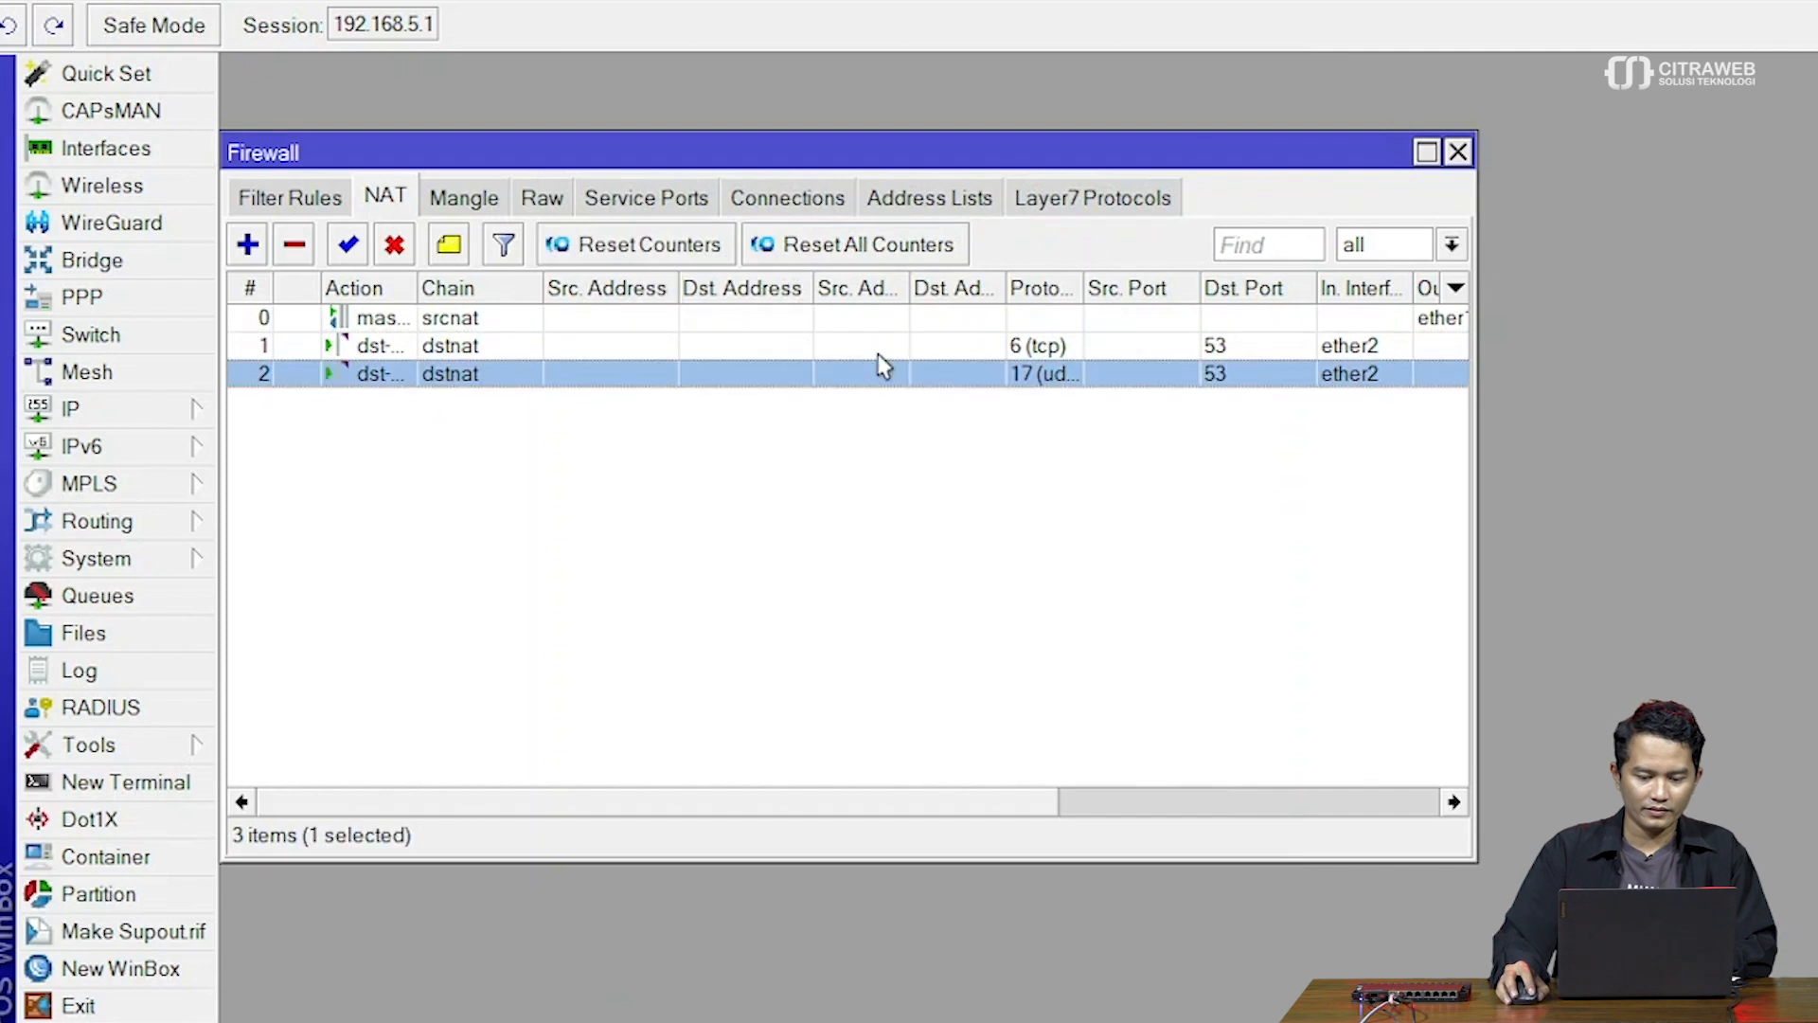
{"action": "left_click", "coordinate": [877, 347], "text": "ctrl"}
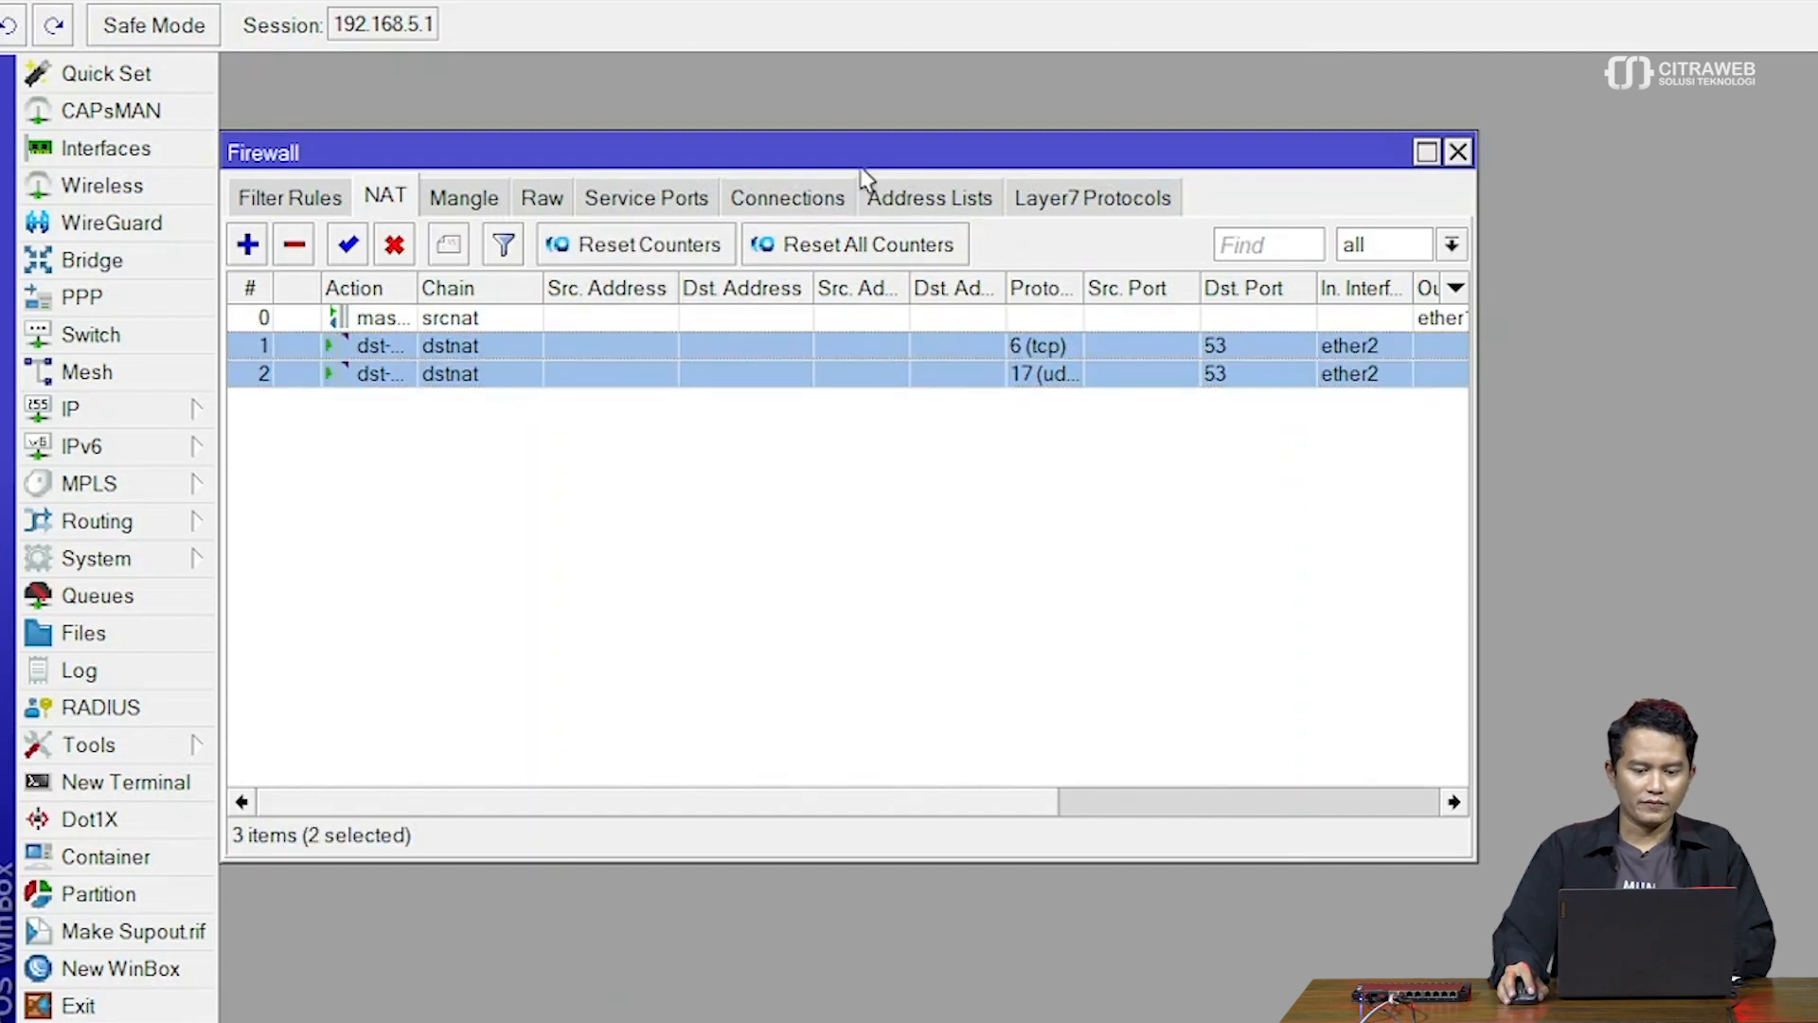
{"action": "left_click_drag", "start_coordinate": [863, 168], "coordinate": [1013, 134]}
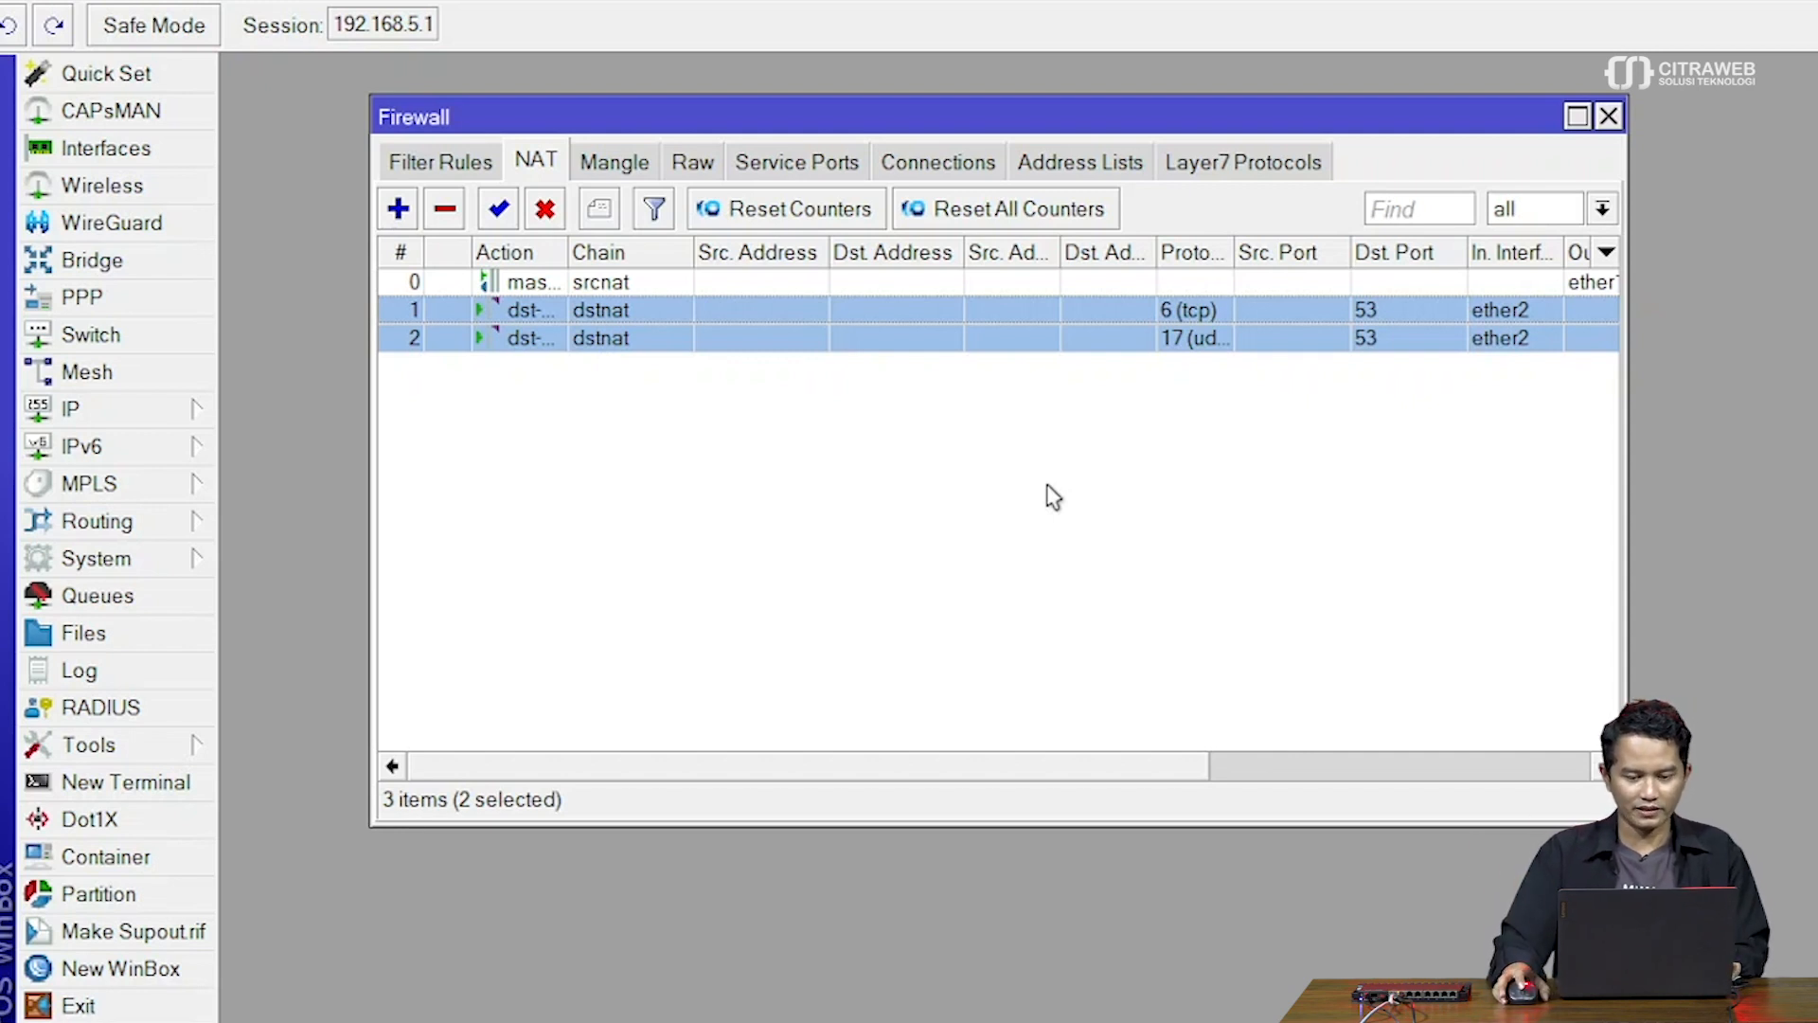
{"action": "key", "text": "alt+Tab"}
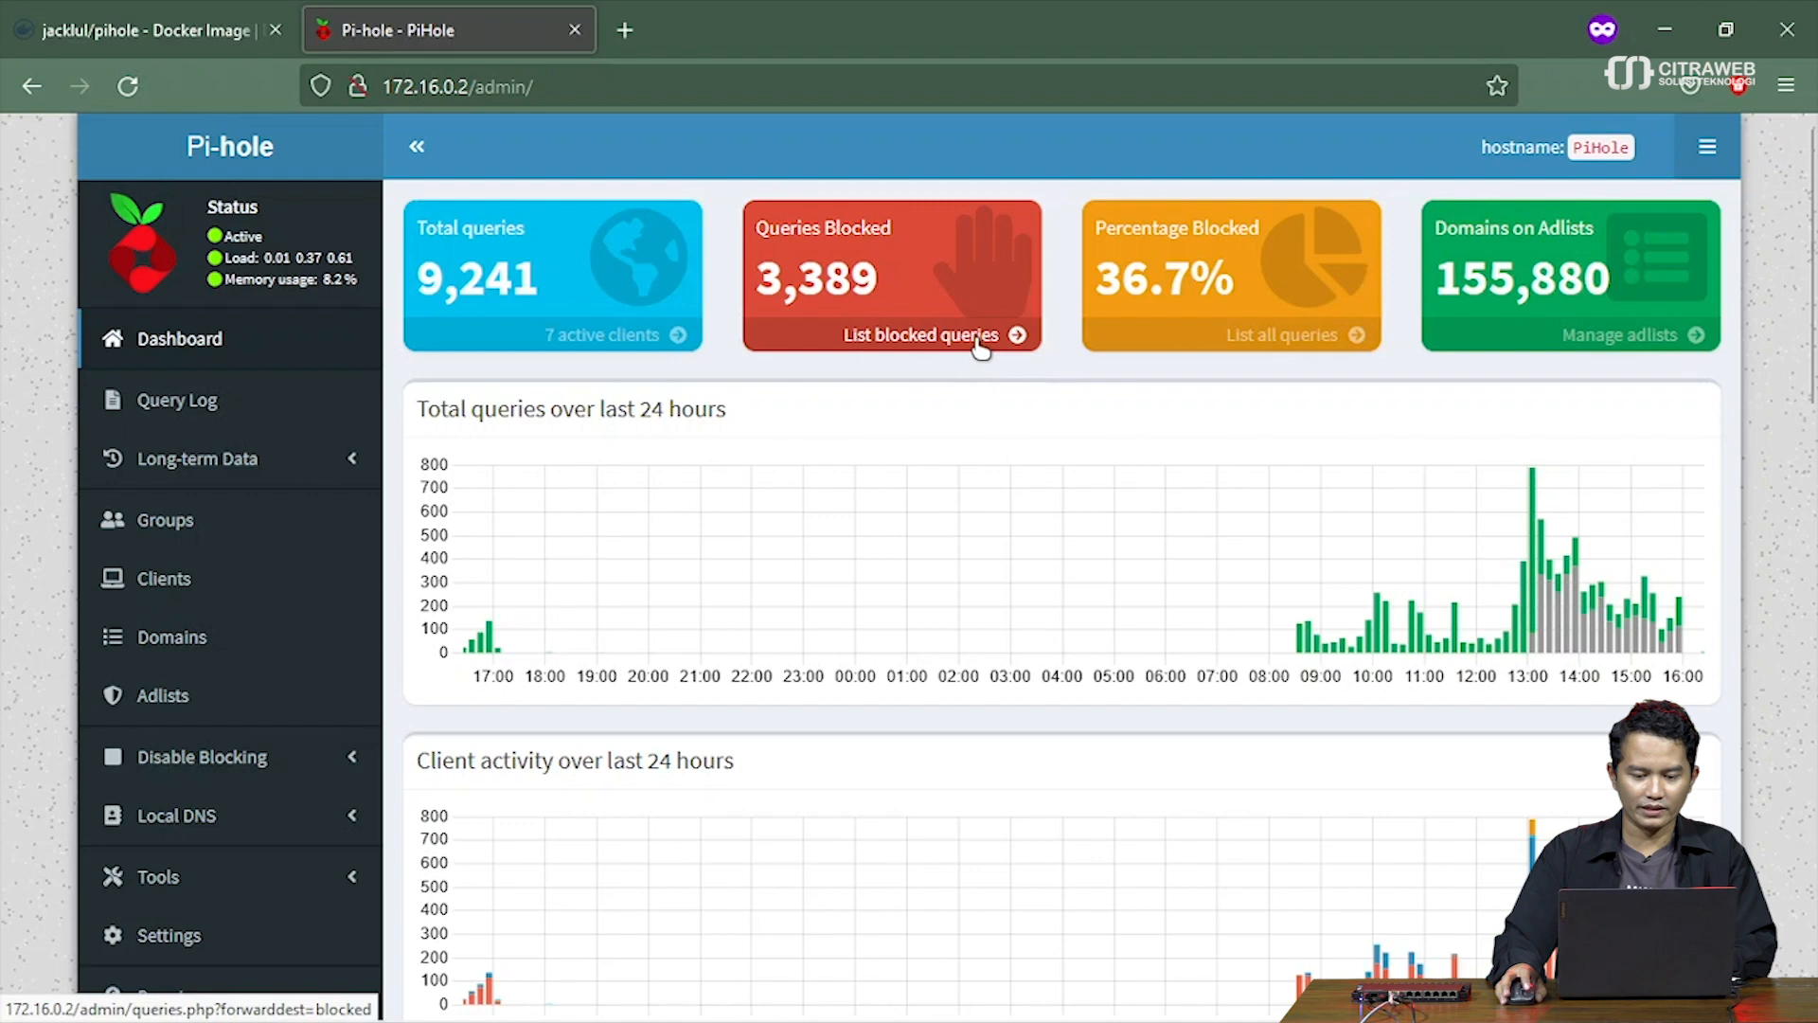
List Pi-hole's 3,389 blocked queries and scroll through the Recent Queries table
{"action": "left_click", "coordinate": [980, 347]}
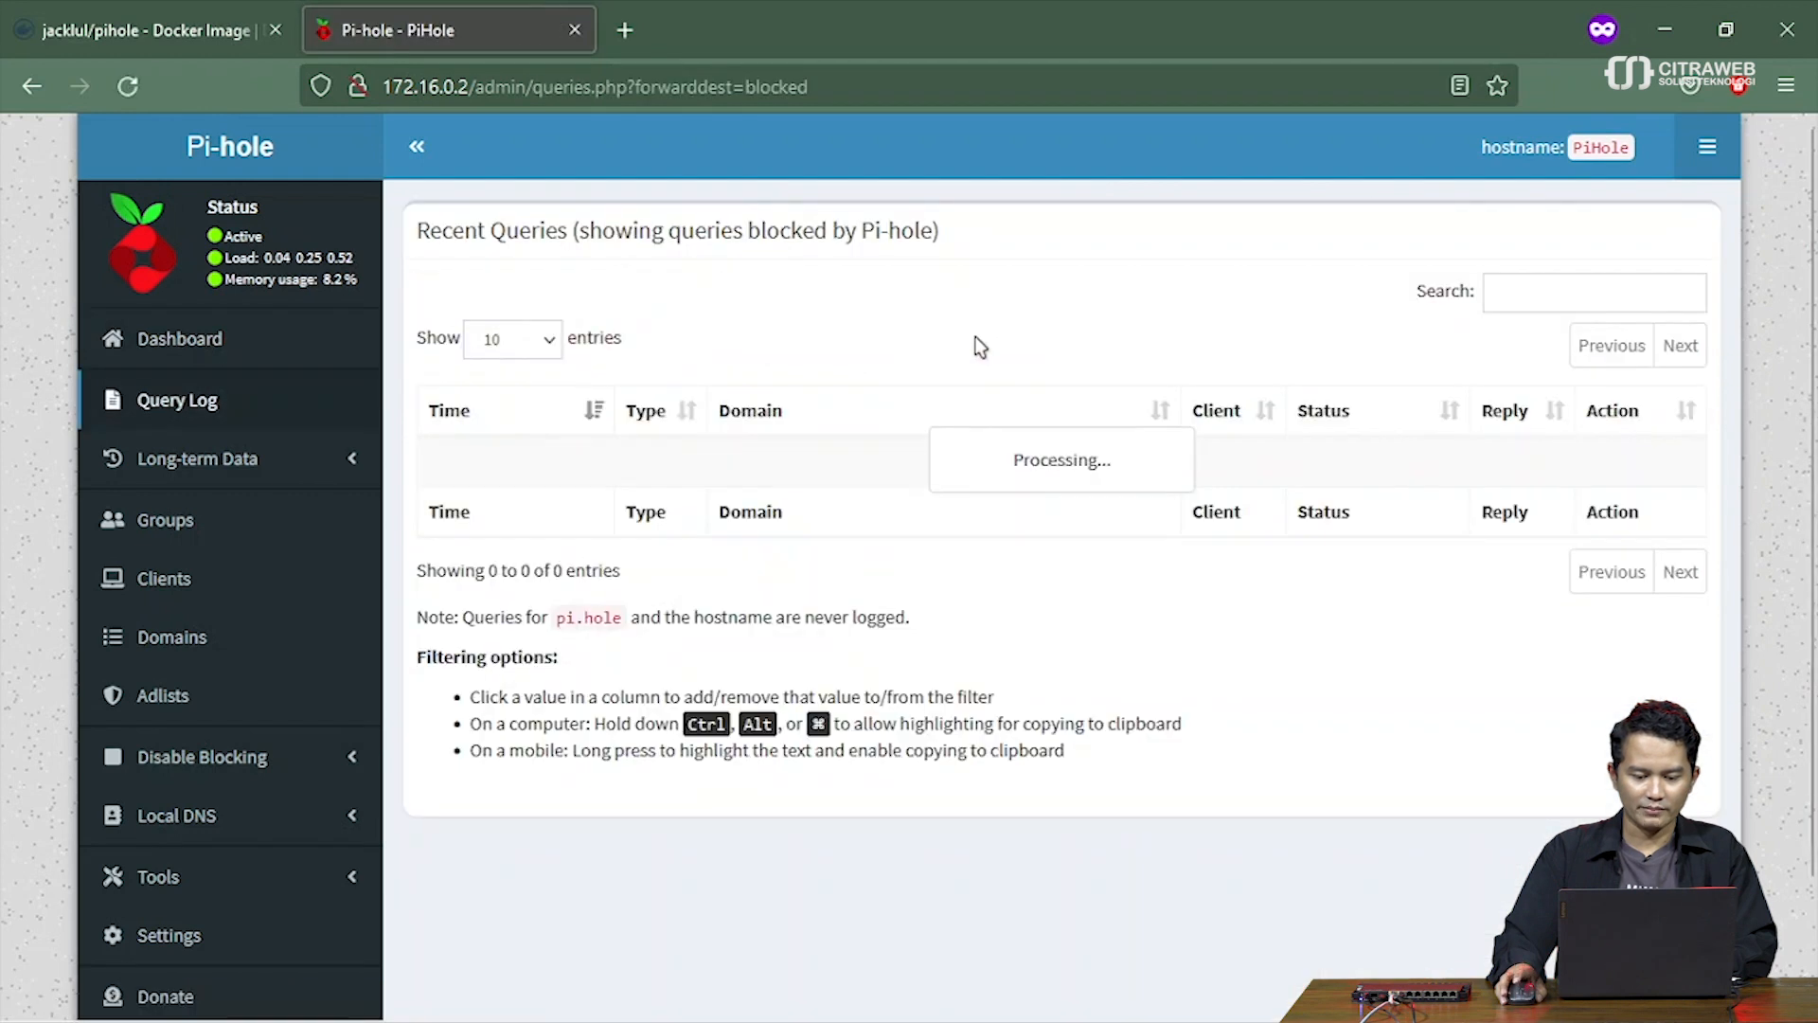
{"action": "scroll", "coordinate": [888, 519], "scroll_direction": "down", "scroll_amount": 3}
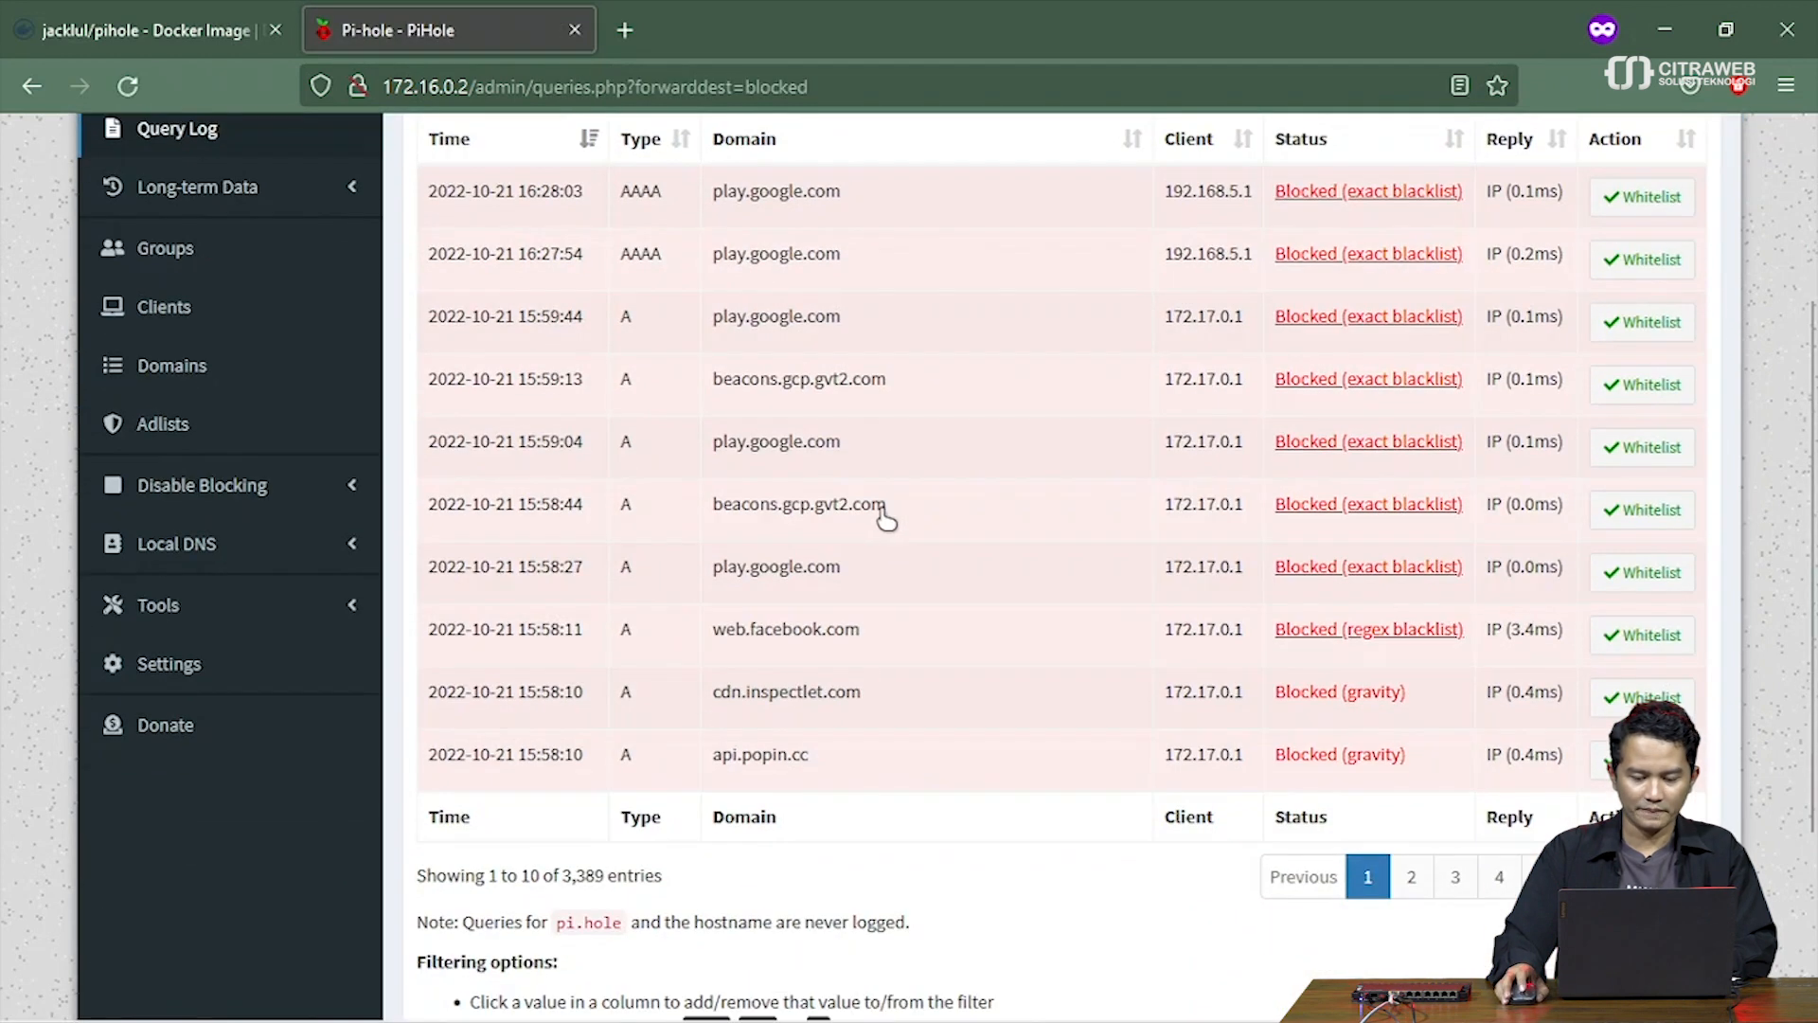
{"action": "scroll", "coordinate": [877, 519], "scroll_direction": "up", "scroll_amount": 3}
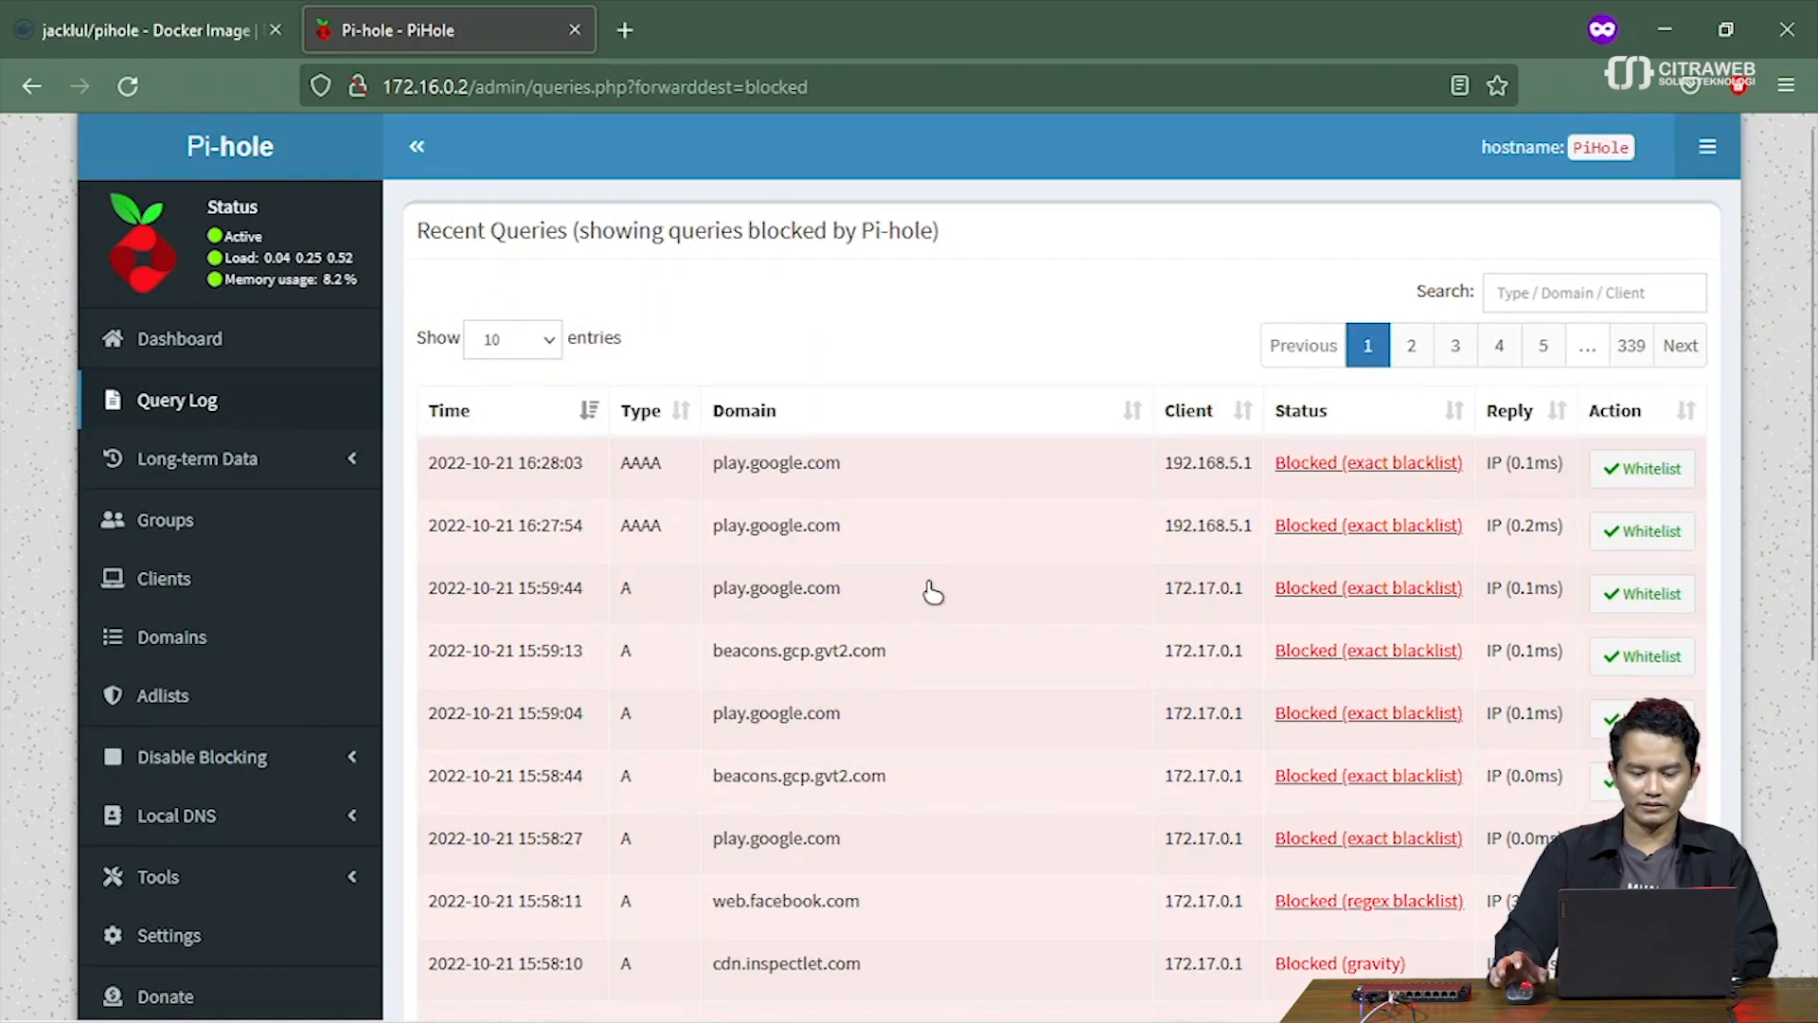
{"action": "scroll", "coordinate": [981, 638], "scroll_direction": "down", "scroll_amount": 3}
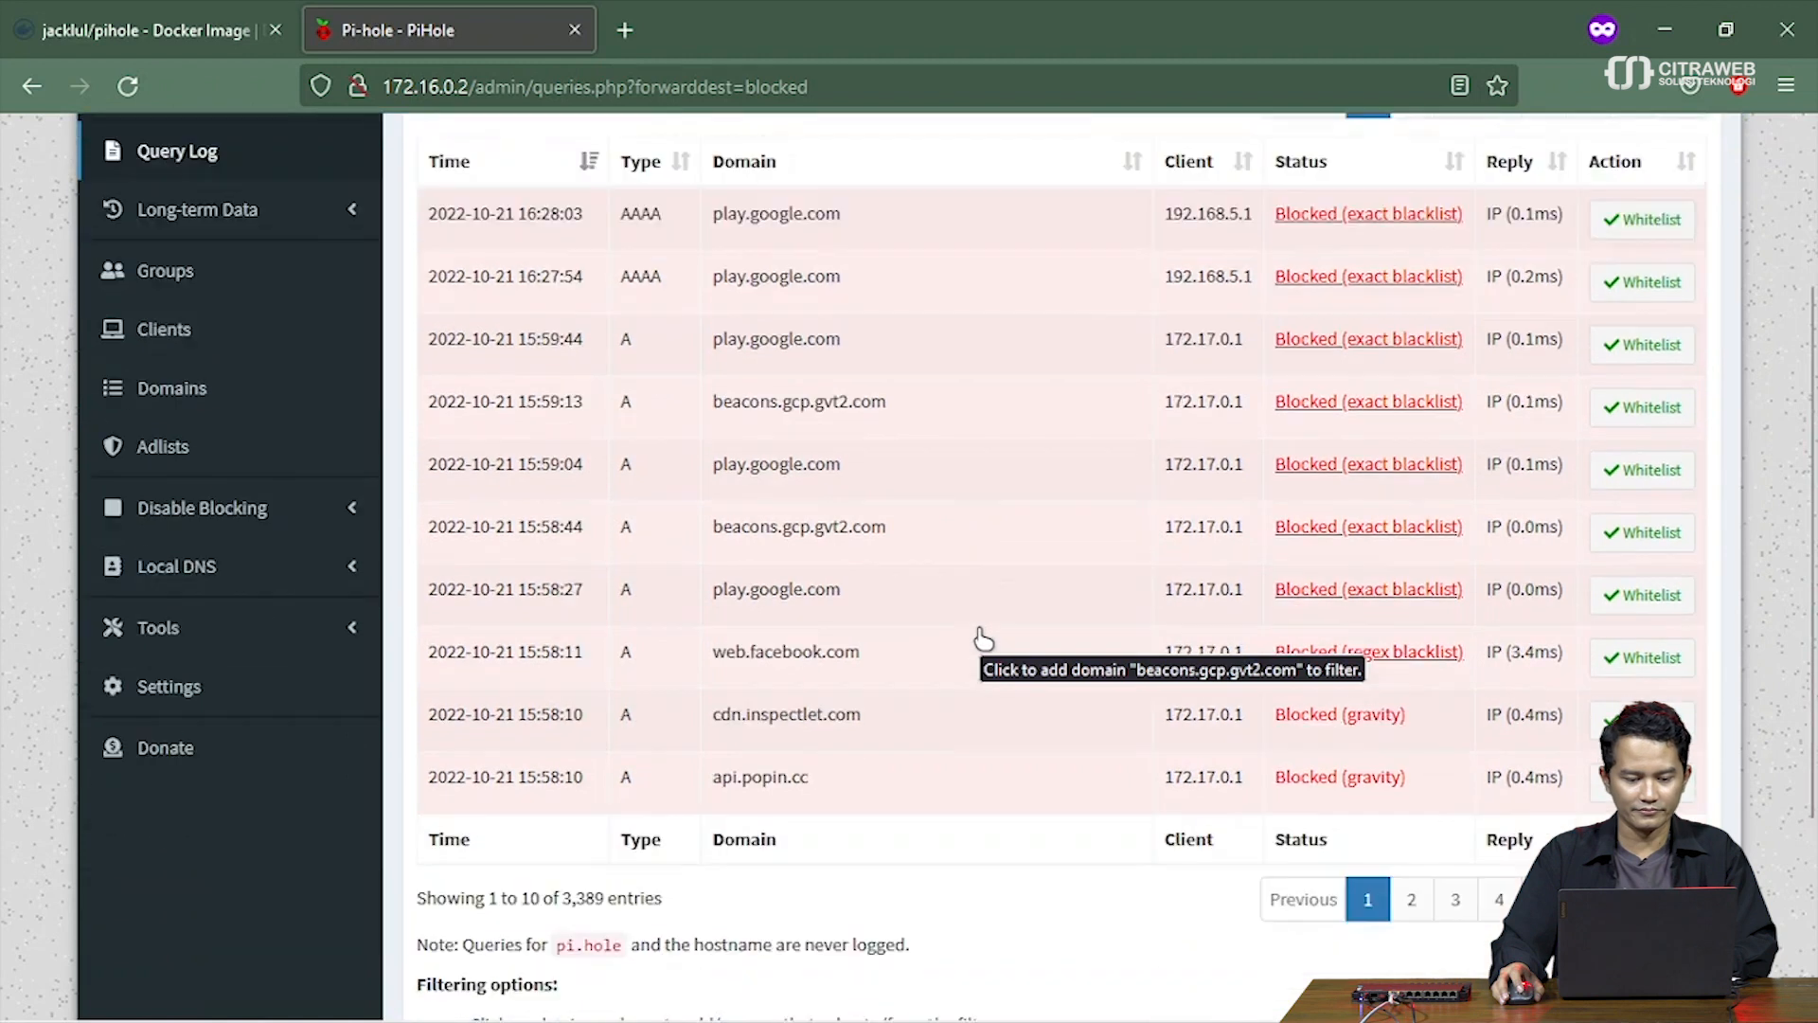
{"action": "scroll", "coordinate": [980, 637], "scroll_direction": "up", "scroll_amount": 3}
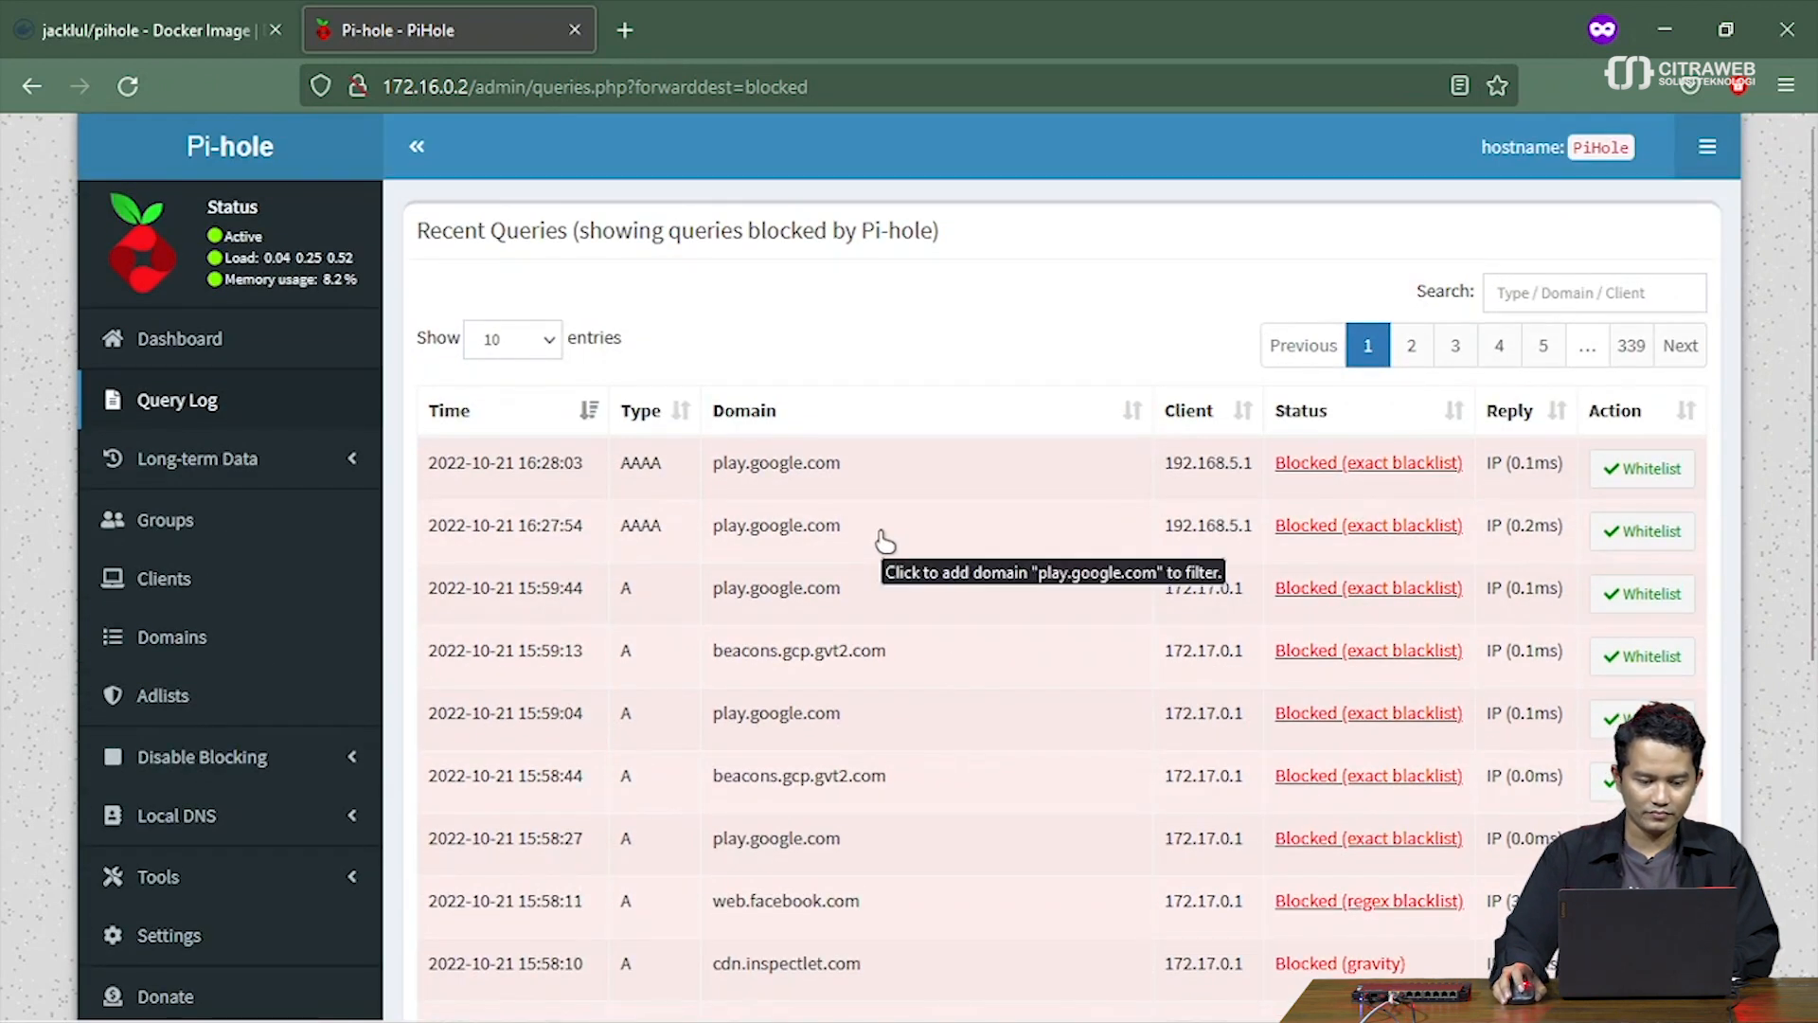
{"action": "left_click", "coordinate": [199, 634]}
Scroll through the Domain management page and its list of 28 domains
{"action": "scroll", "coordinate": [994, 540], "scroll_direction": "down", "scroll_amount": 2}
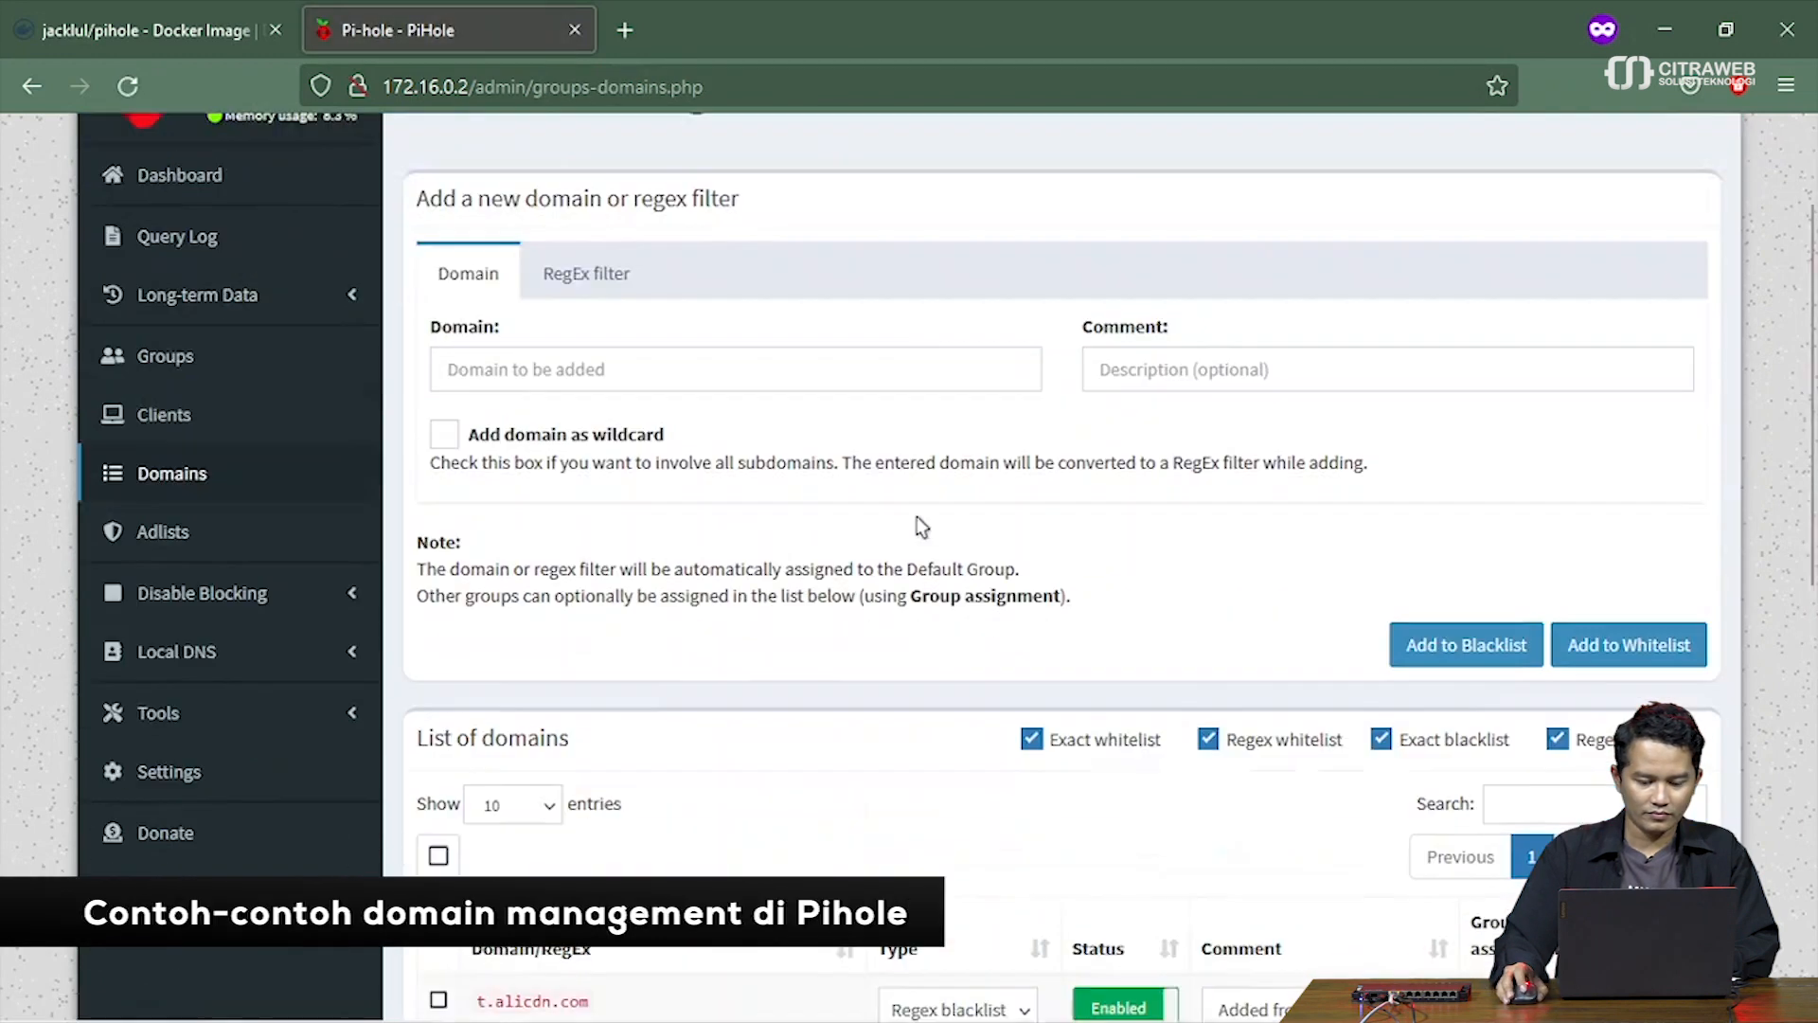
{"action": "scroll", "coordinate": [922, 526], "scroll_direction": "down", "scroll_amount": 3}
{"action": "scroll", "coordinate": [921, 527], "scroll_direction": "down", "scroll_amount": 3}
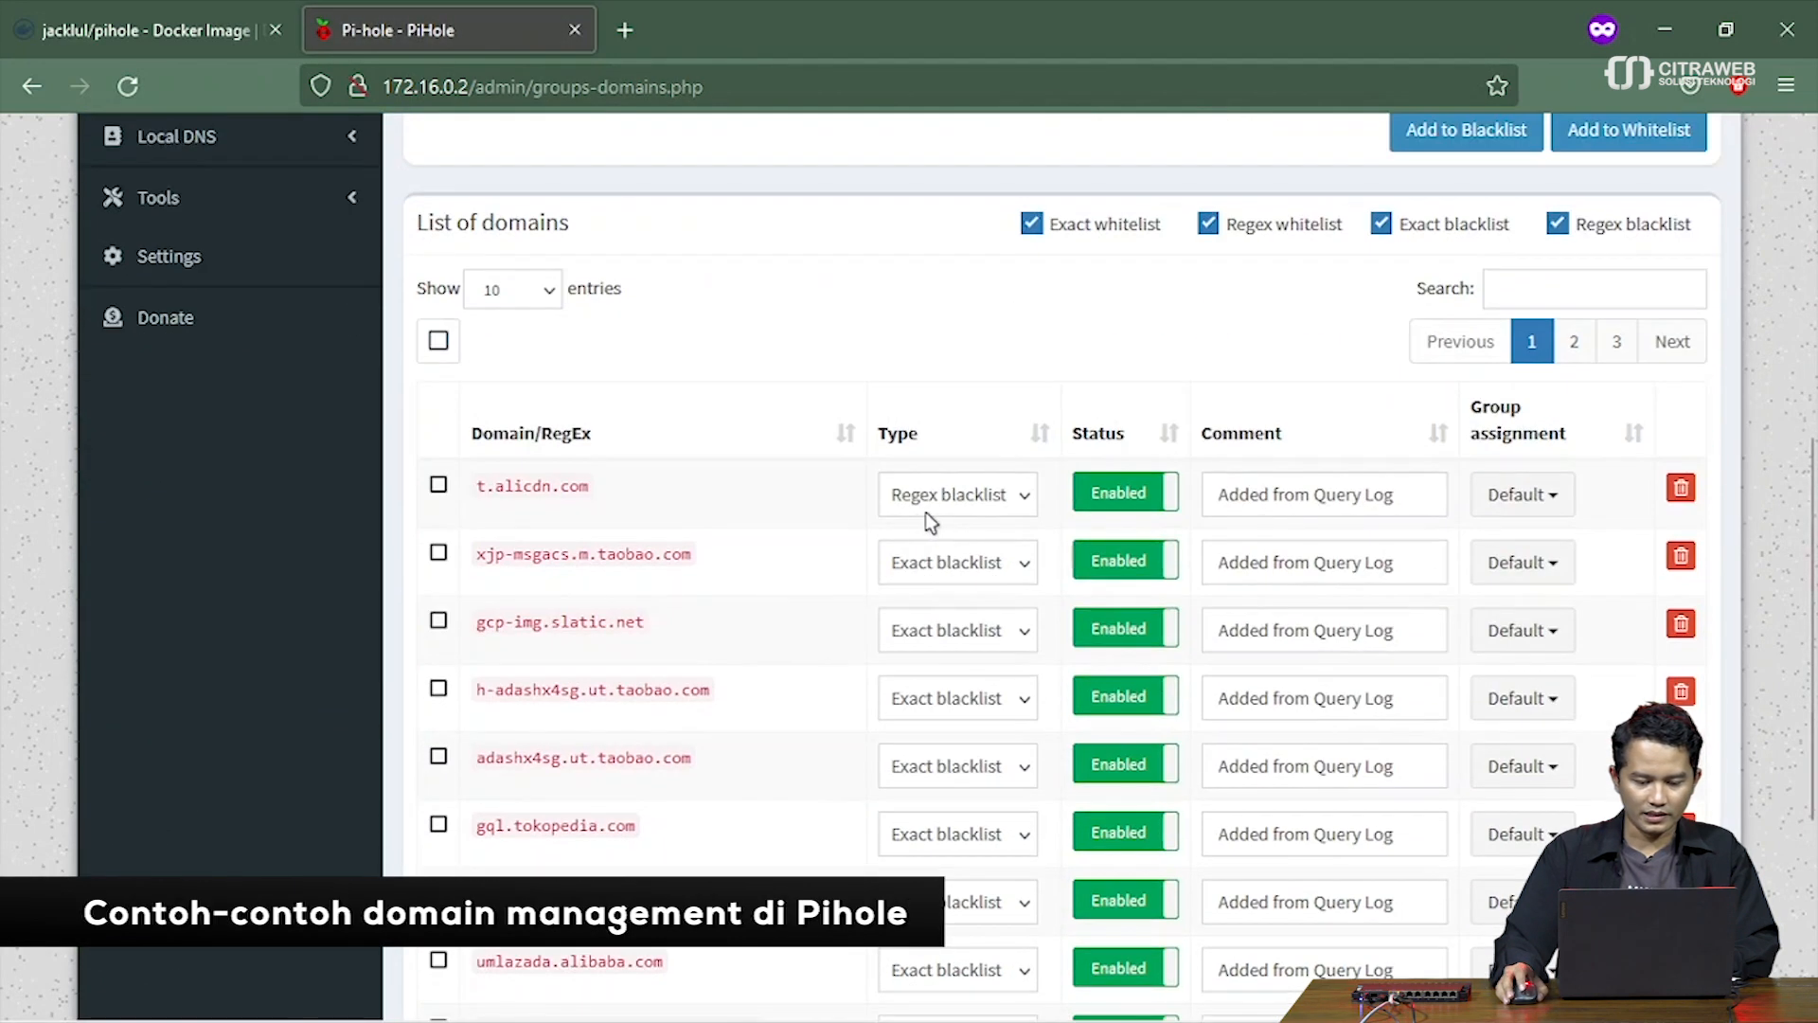
{"action": "scroll", "coordinate": [930, 507], "scroll_direction": "down", "scroll_amount": 5}
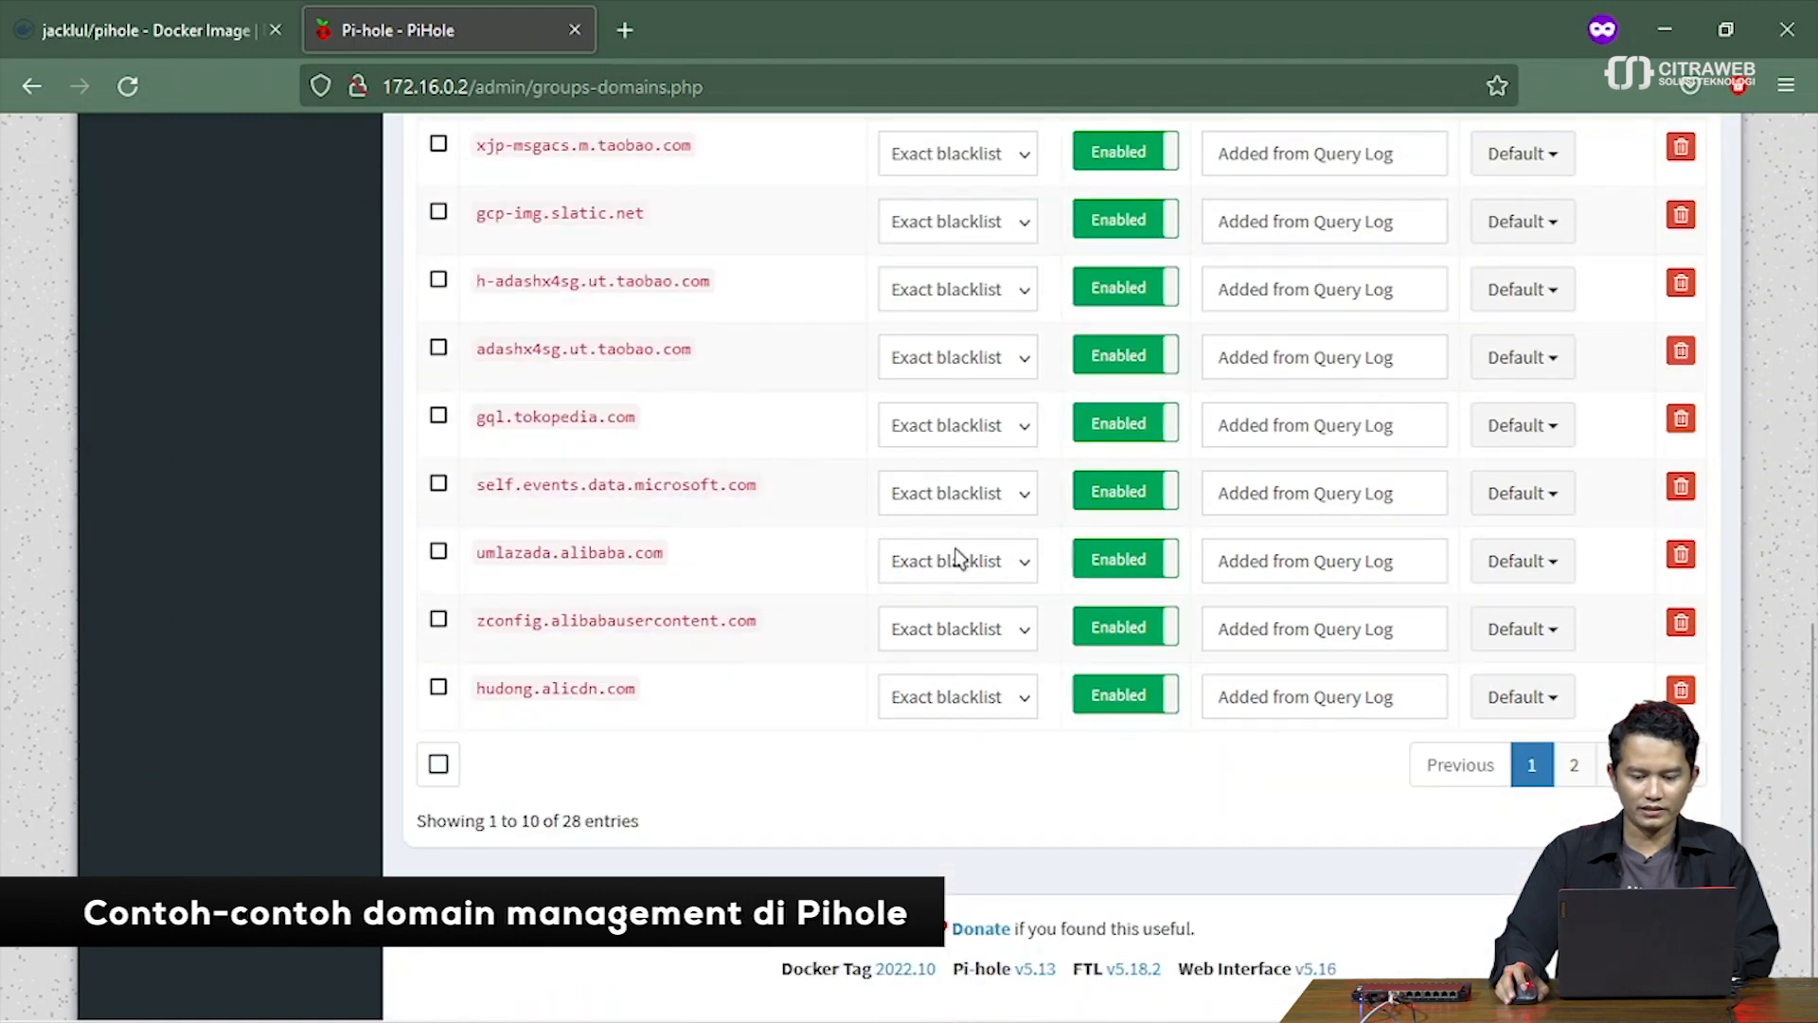
{"action": "scroll", "coordinate": [954, 549], "scroll_direction": "up", "scroll_amount": 9}
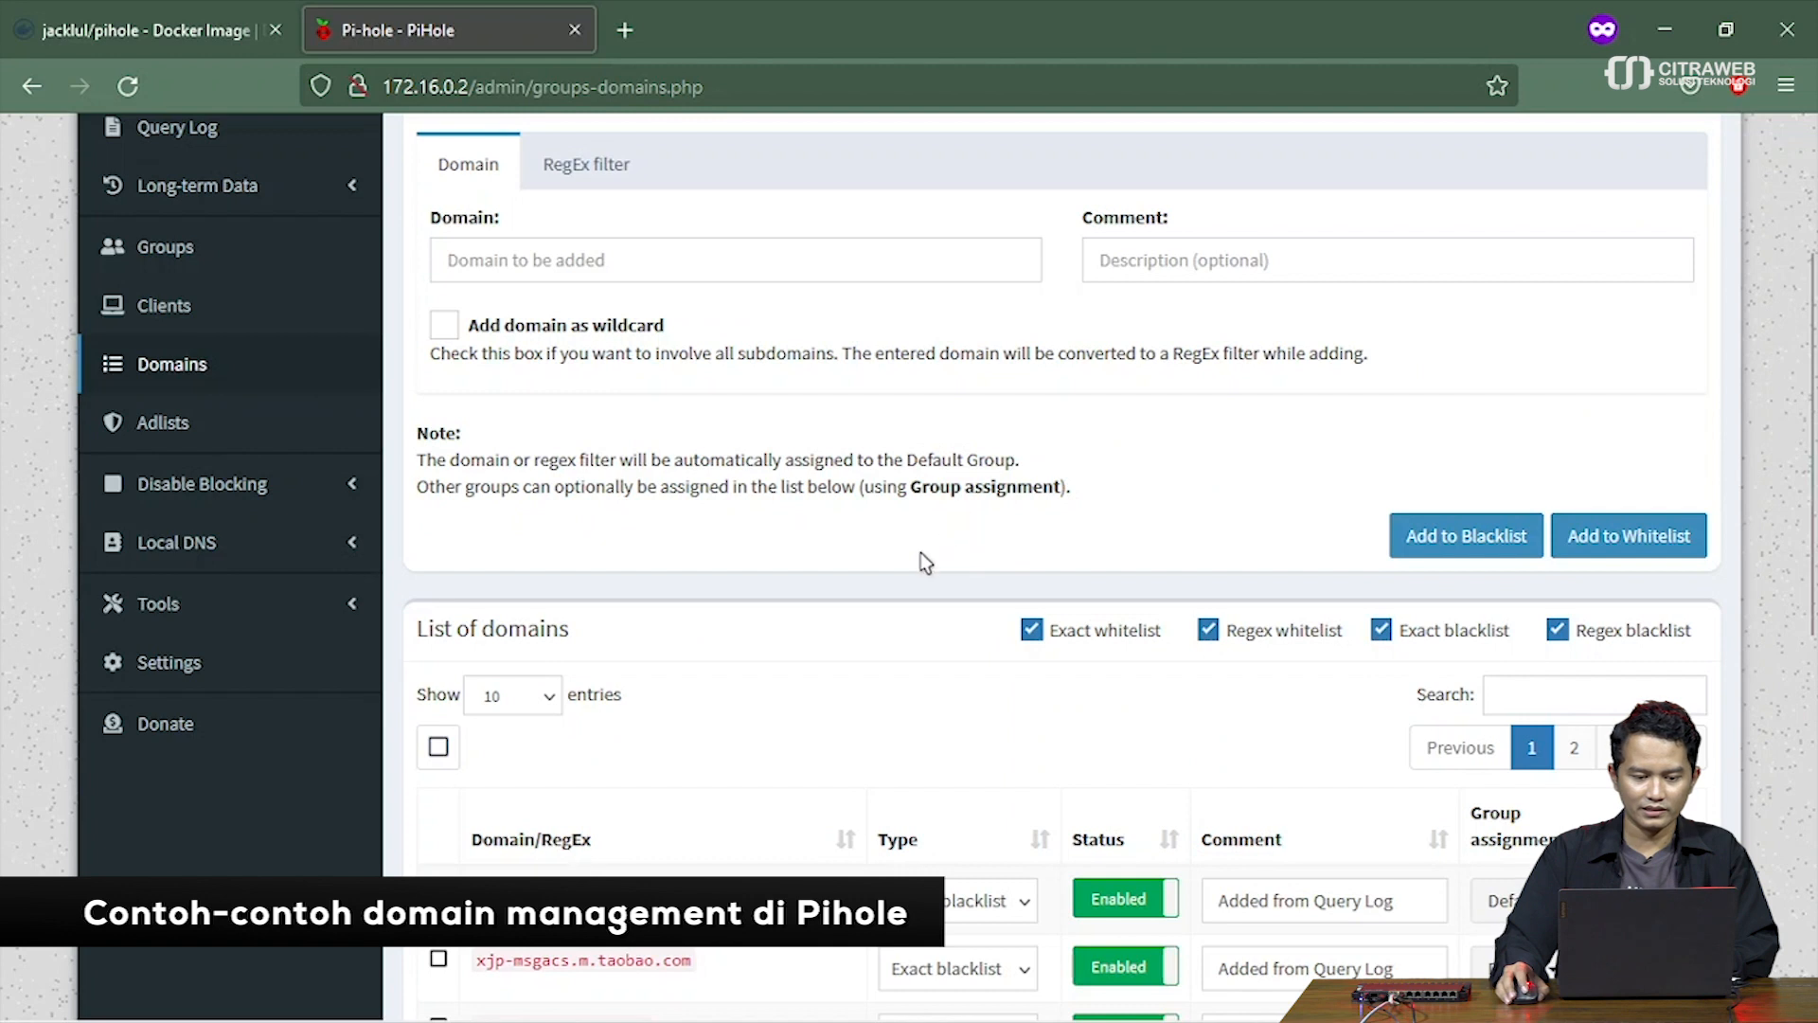
{"action": "scroll", "coordinate": [921, 558], "scroll_direction": "down", "scroll_amount": 8}
{"action": "scroll", "coordinate": [924, 573], "scroll_direction": "up", "scroll_amount": 10}
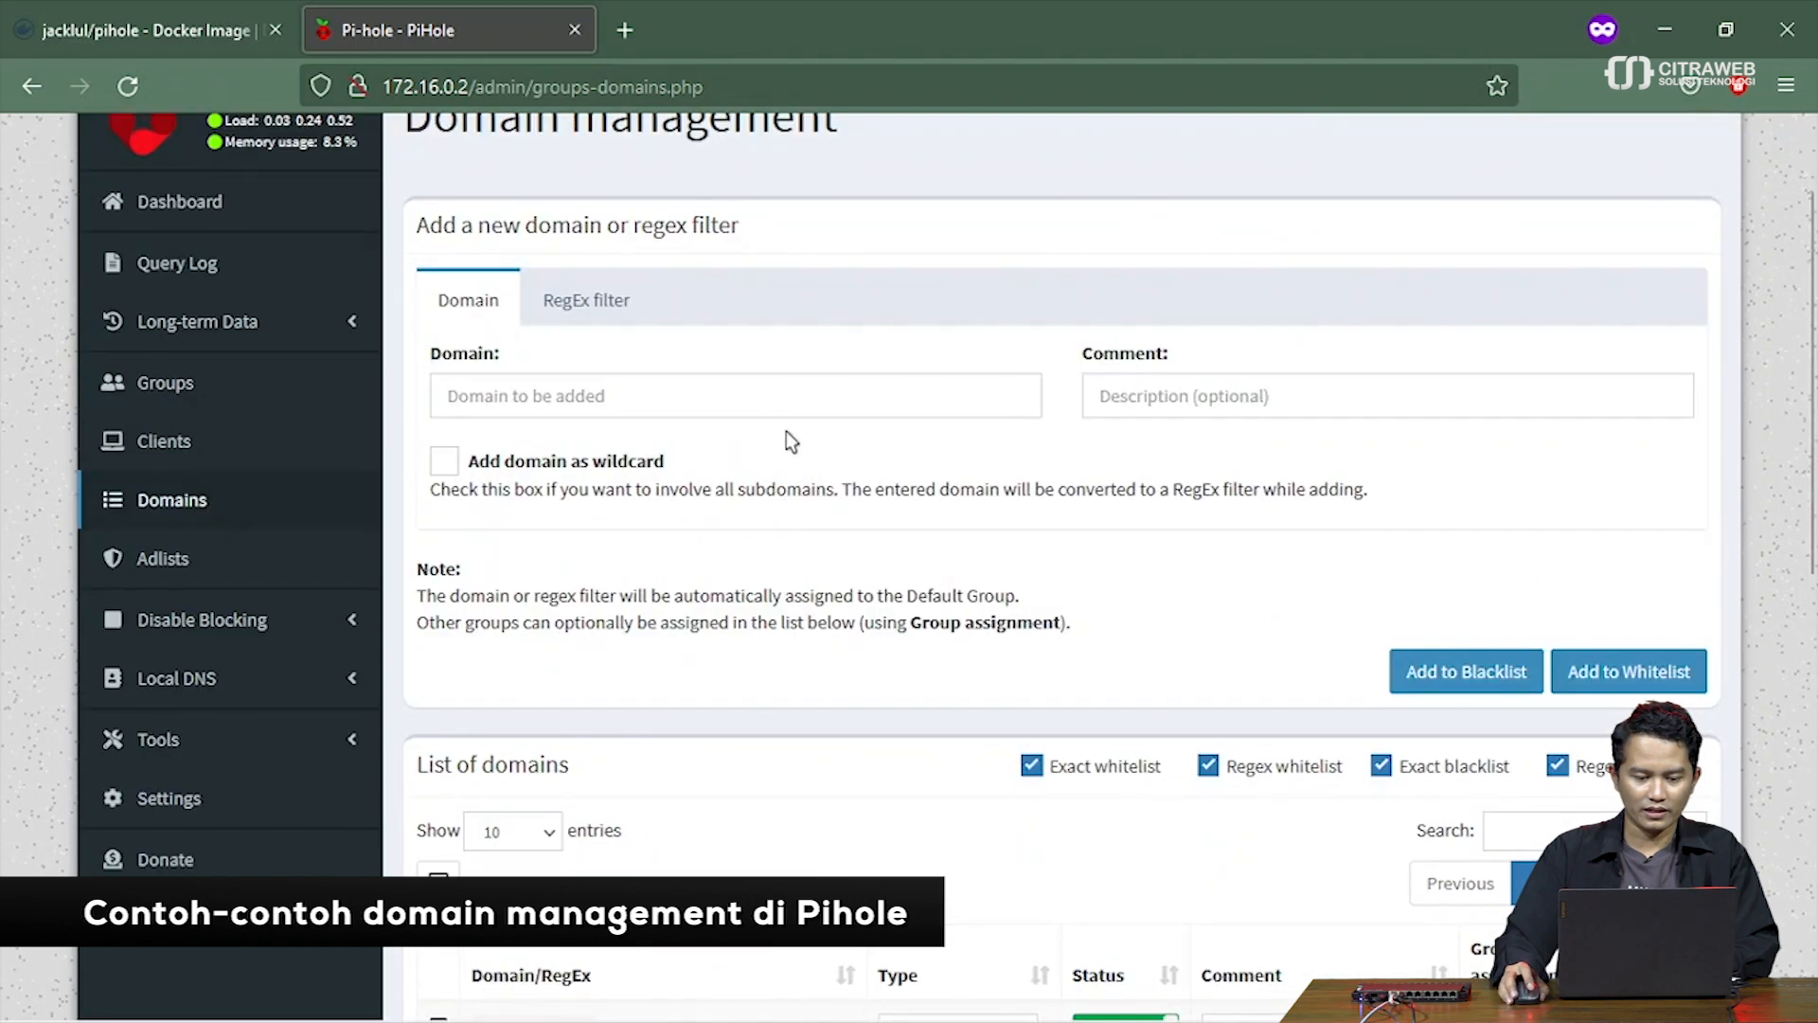
Switch to the RegEx filter tab and page through domain entries 21–28 and 11–20
{"action": "left_click", "coordinate": [594, 300]}
{"action": "scroll", "coordinate": [755, 569], "scroll_direction": "down", "scroll_amount": 6}
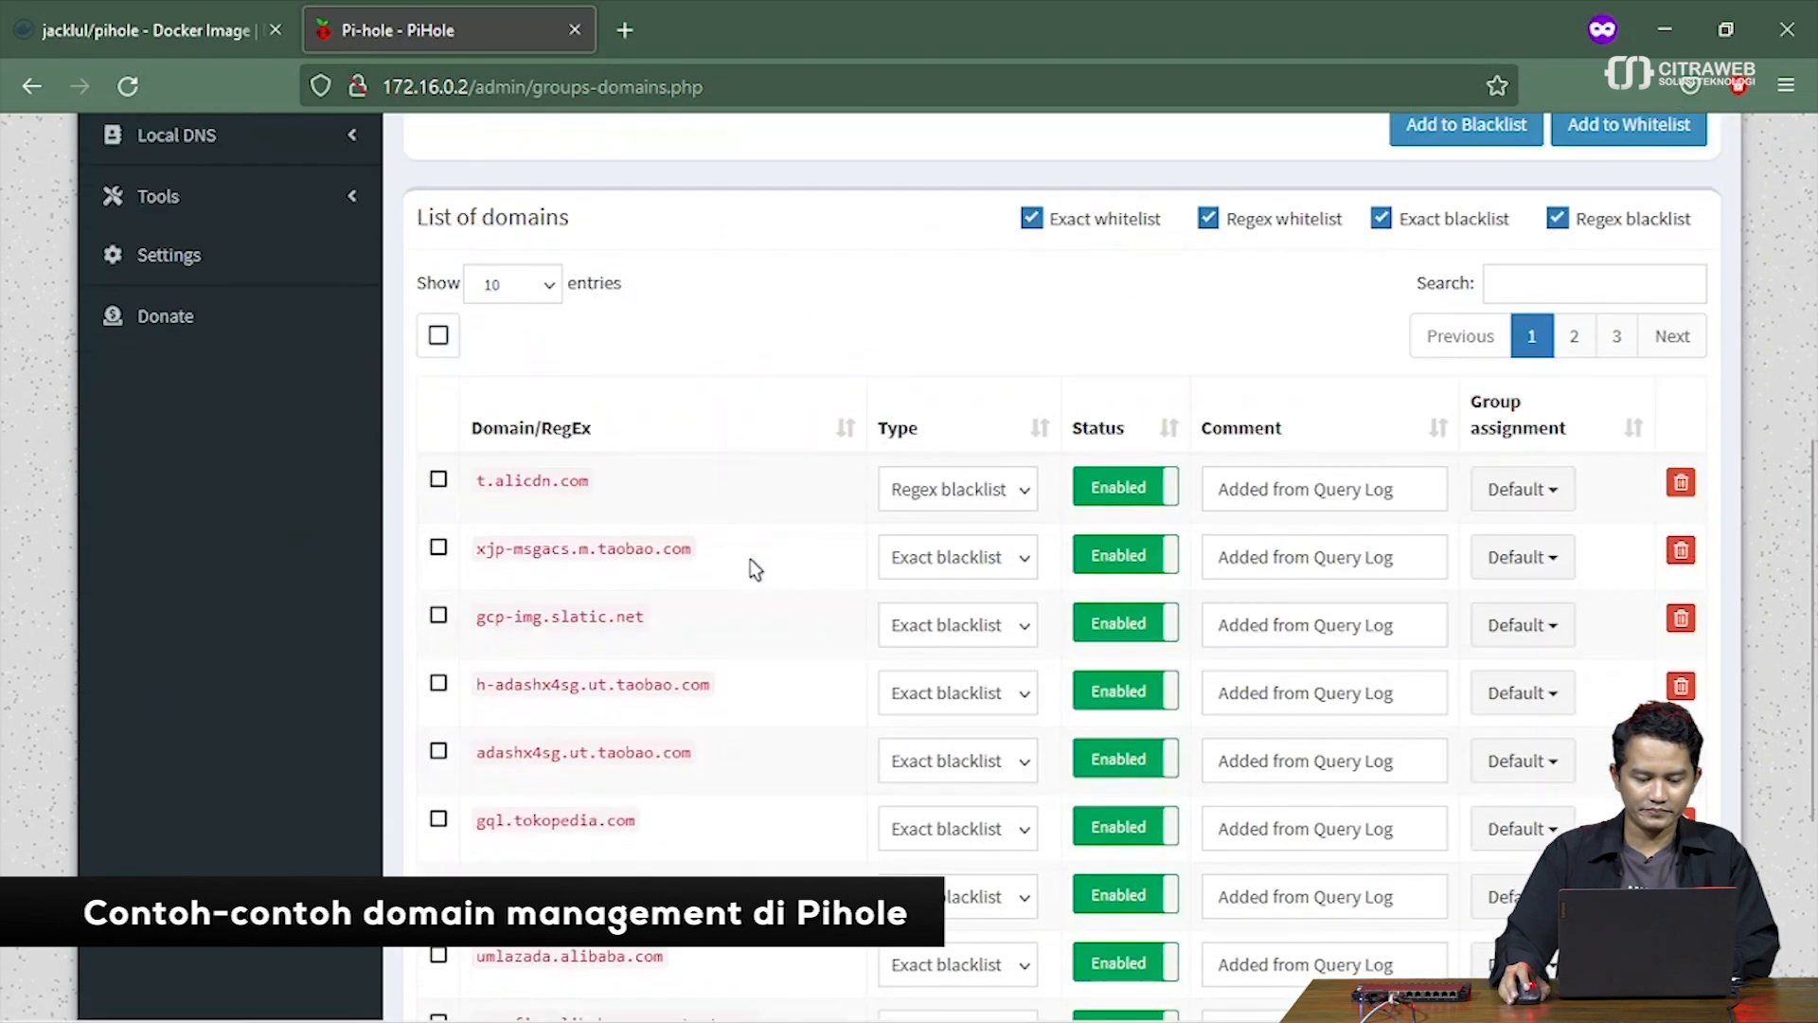
{"action": "scroll", "coordinate": [755, 568], "scroll_direction": "down", "scroll_amount": 4}
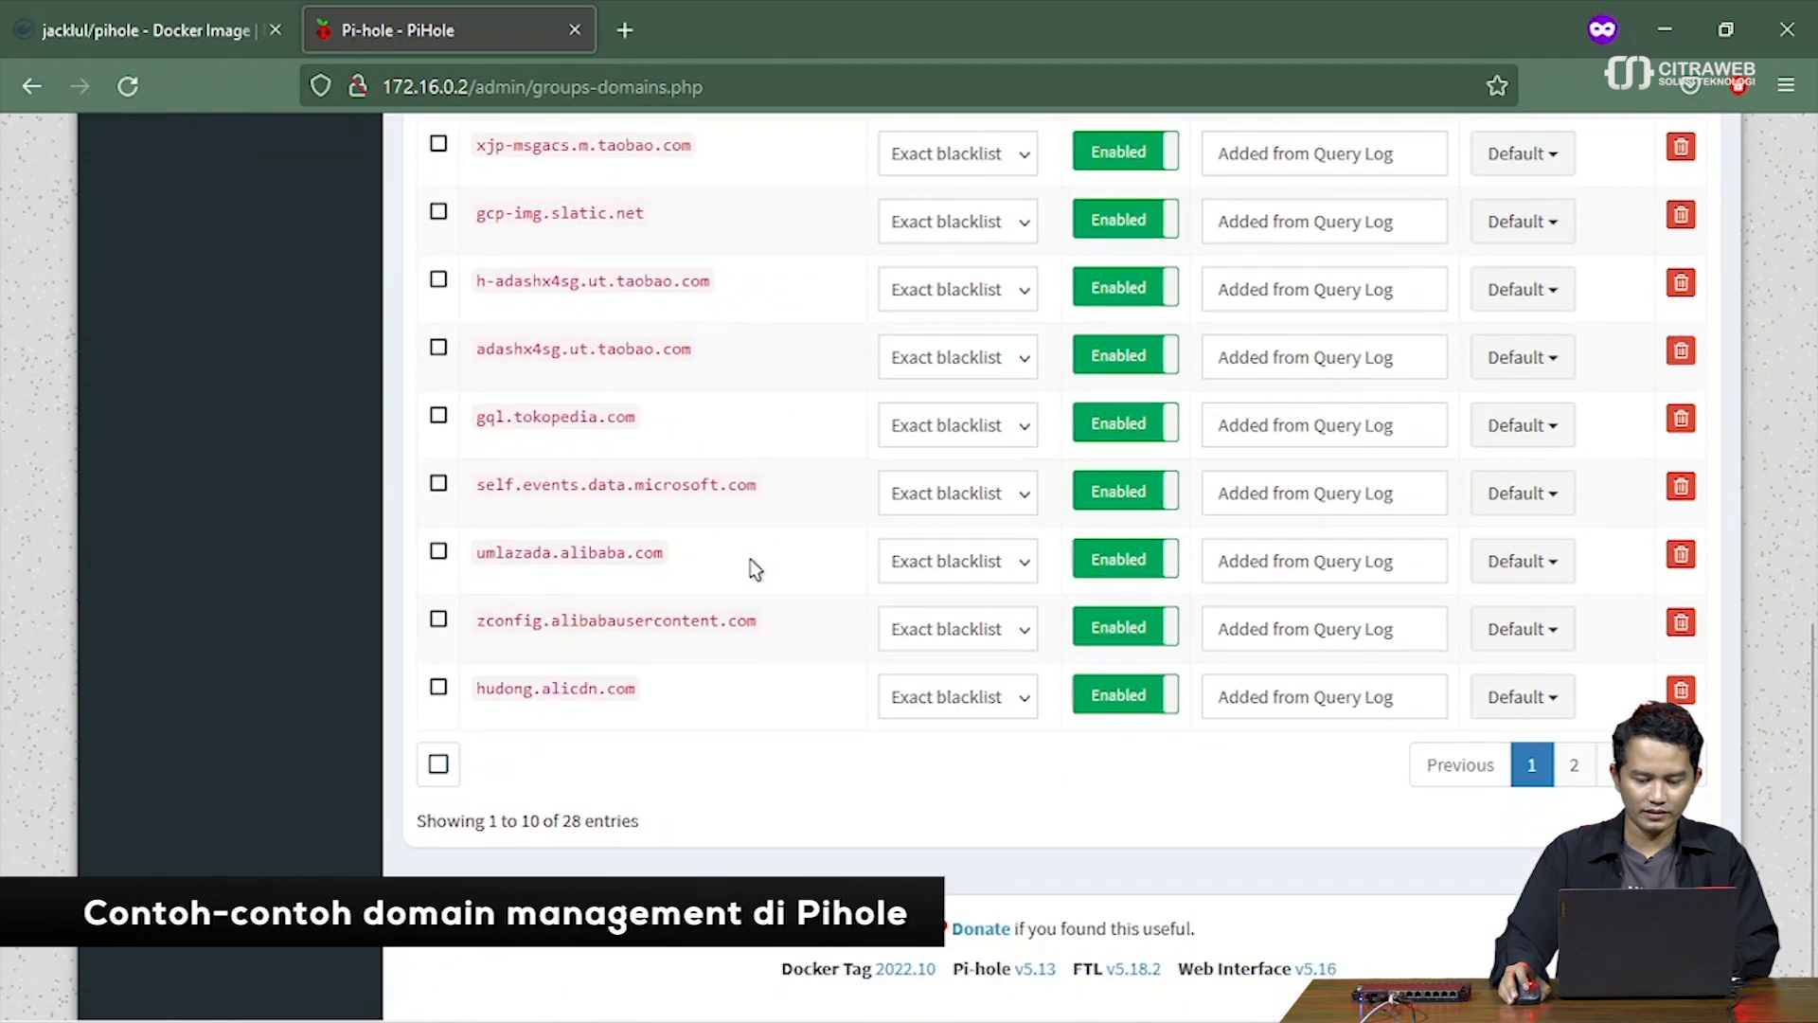
{"action": "scroll", "coordinate": [755, 568], "scroll_direction": "up", "scroll_amount": 2}
{"action": "left_click", "coordinate": [1616, 901]}
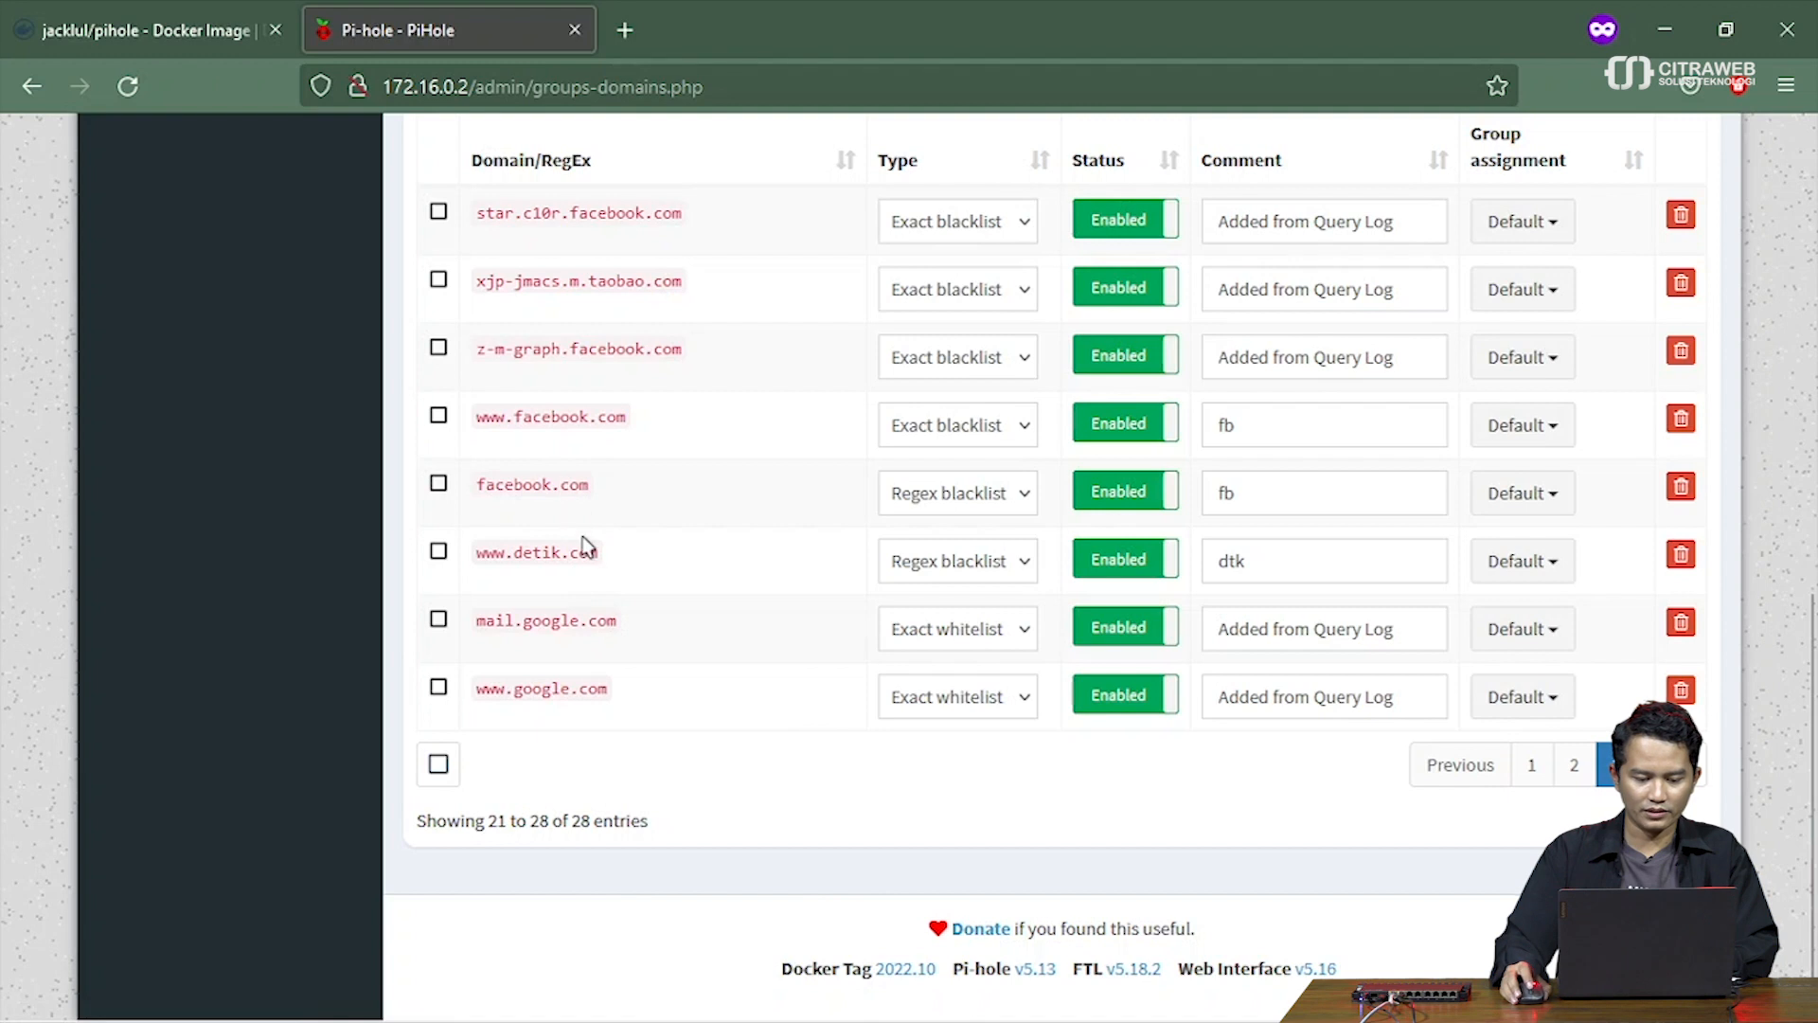
{"action": "left_click", "coordinate": [1574, 764]}
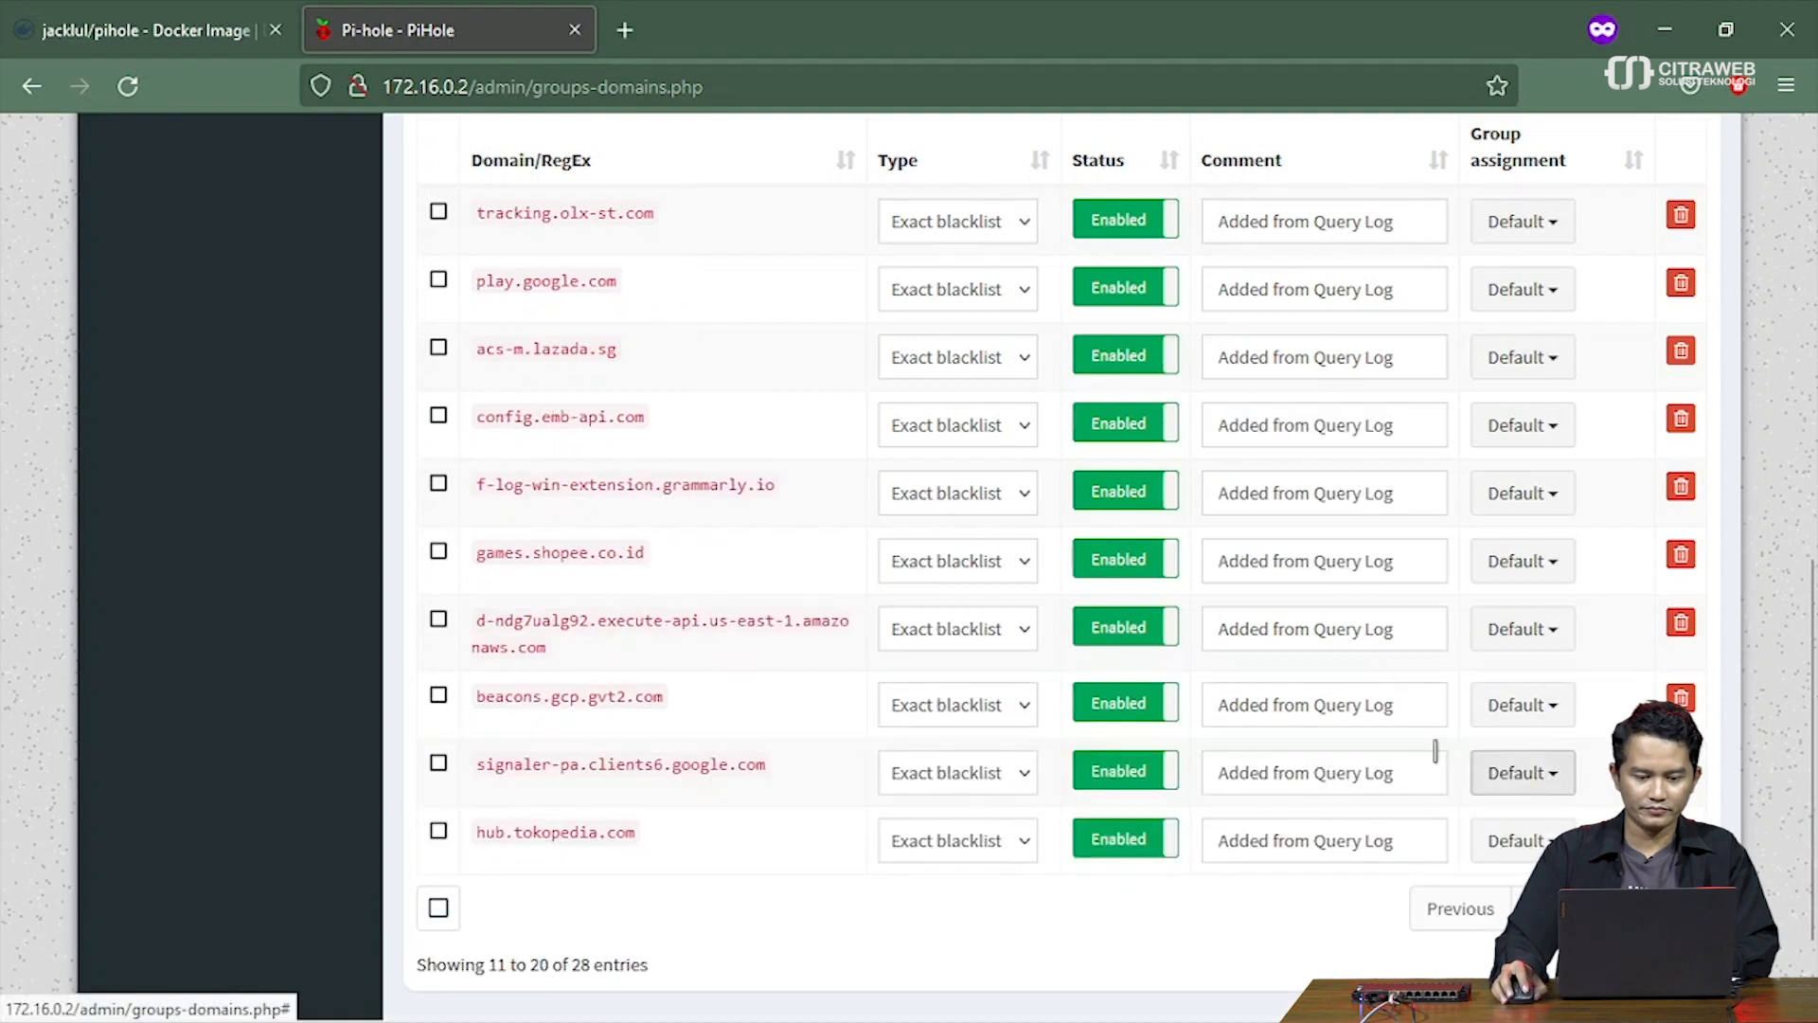
{"action": "left_click", "coordinate": [625, 30]}
Try loading detik.com in a private tab to test the block, then return to Pi-hole
{"action": "type", "text": "de"}
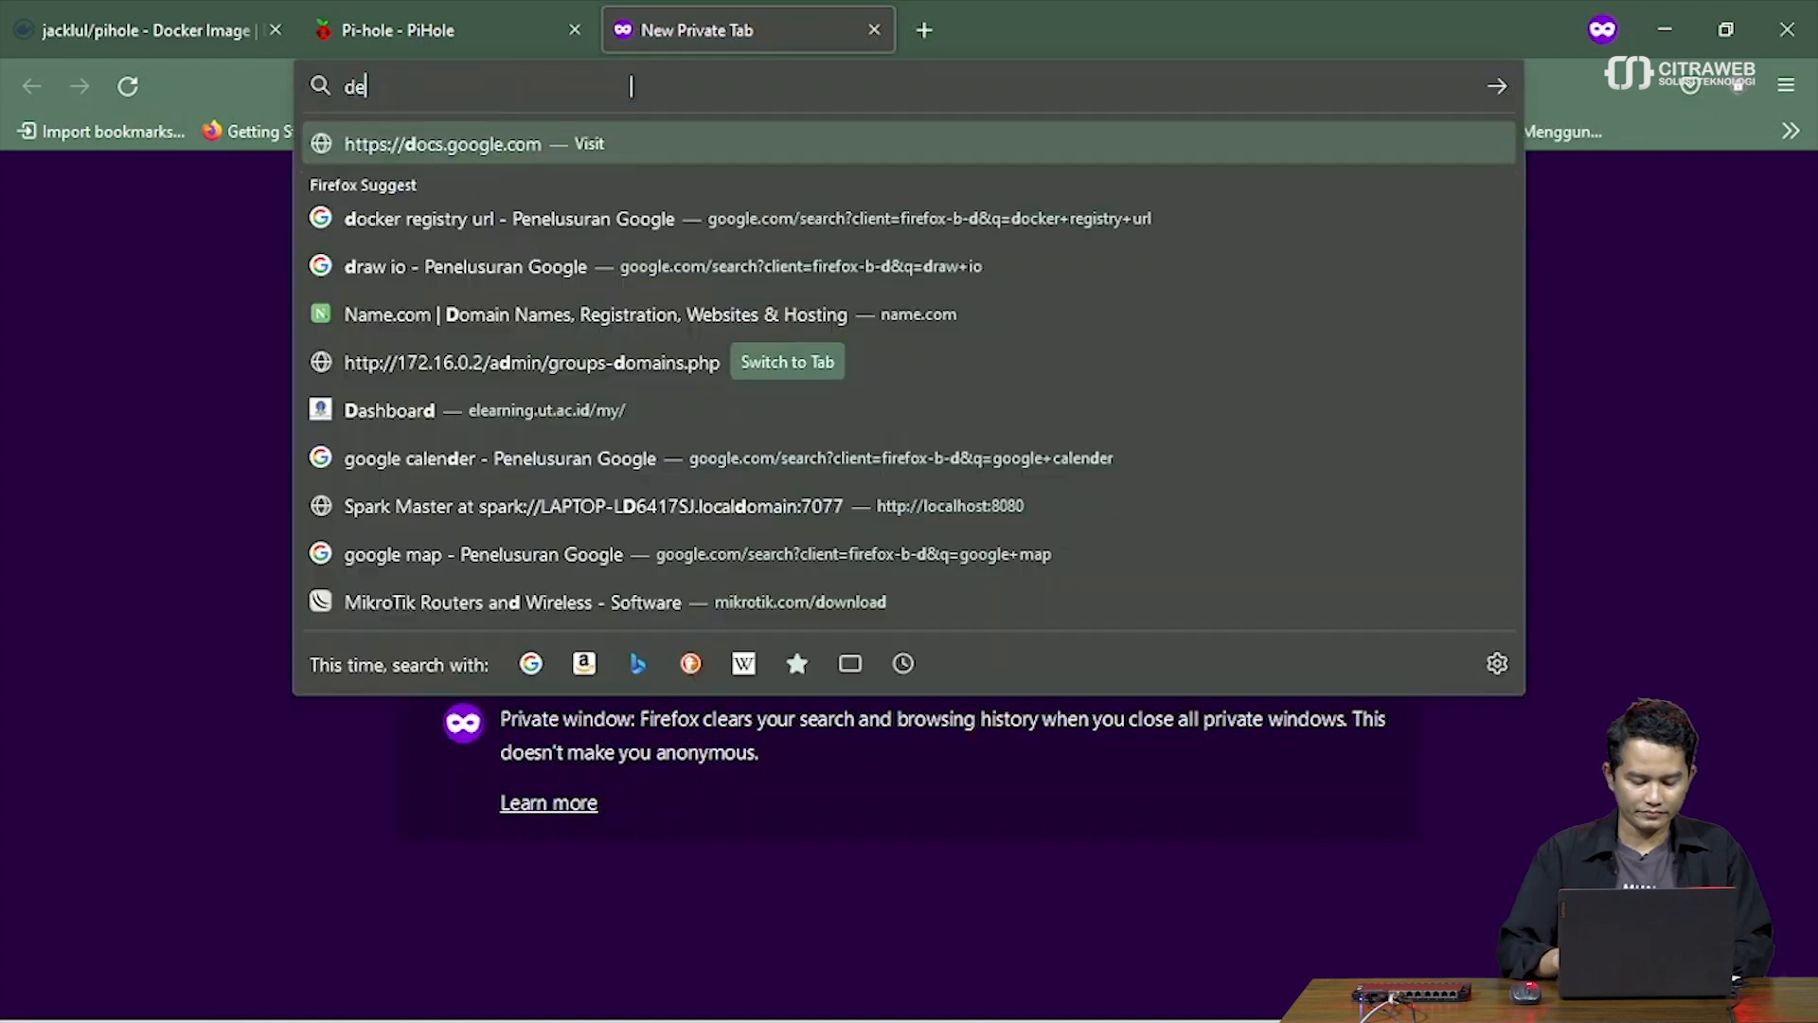
{"action": "type", "text": "tik.com"}
{"action": "key", "text": "Return"}
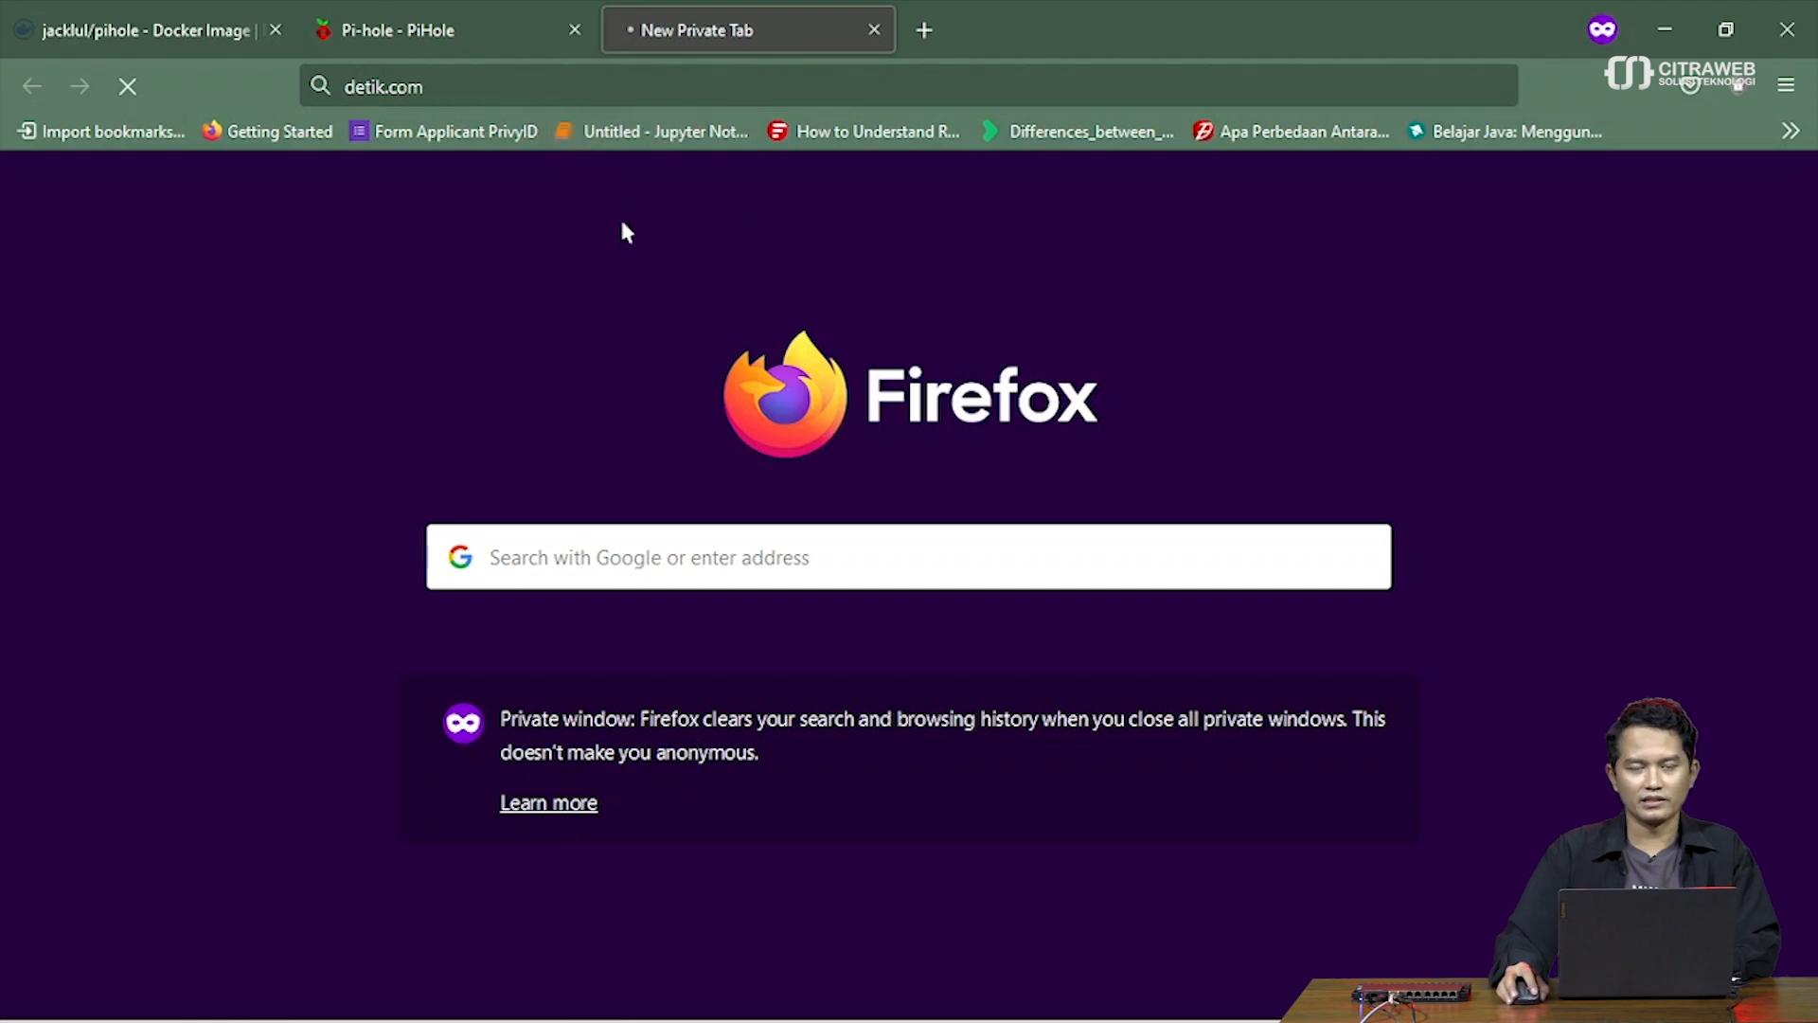
{"action": "left_click", "coordinate": [474, 33]}
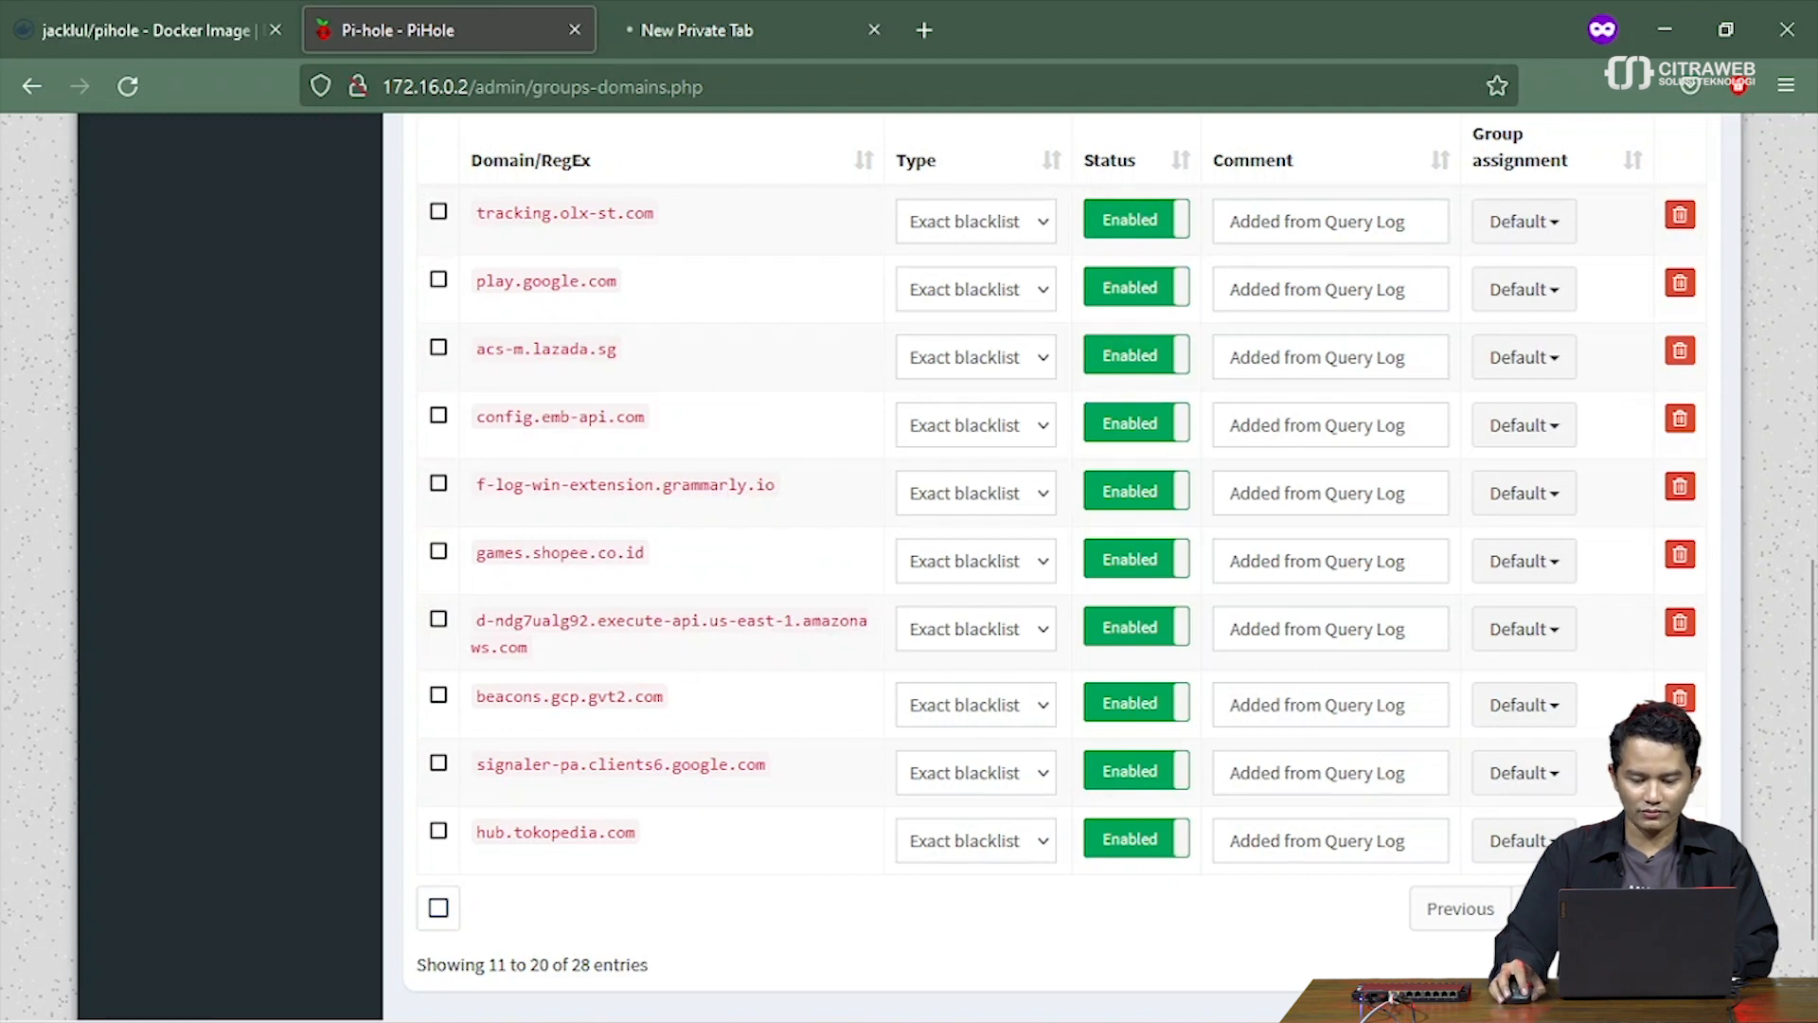
{"action": "left_click", "coordinate": [1669, 908]}
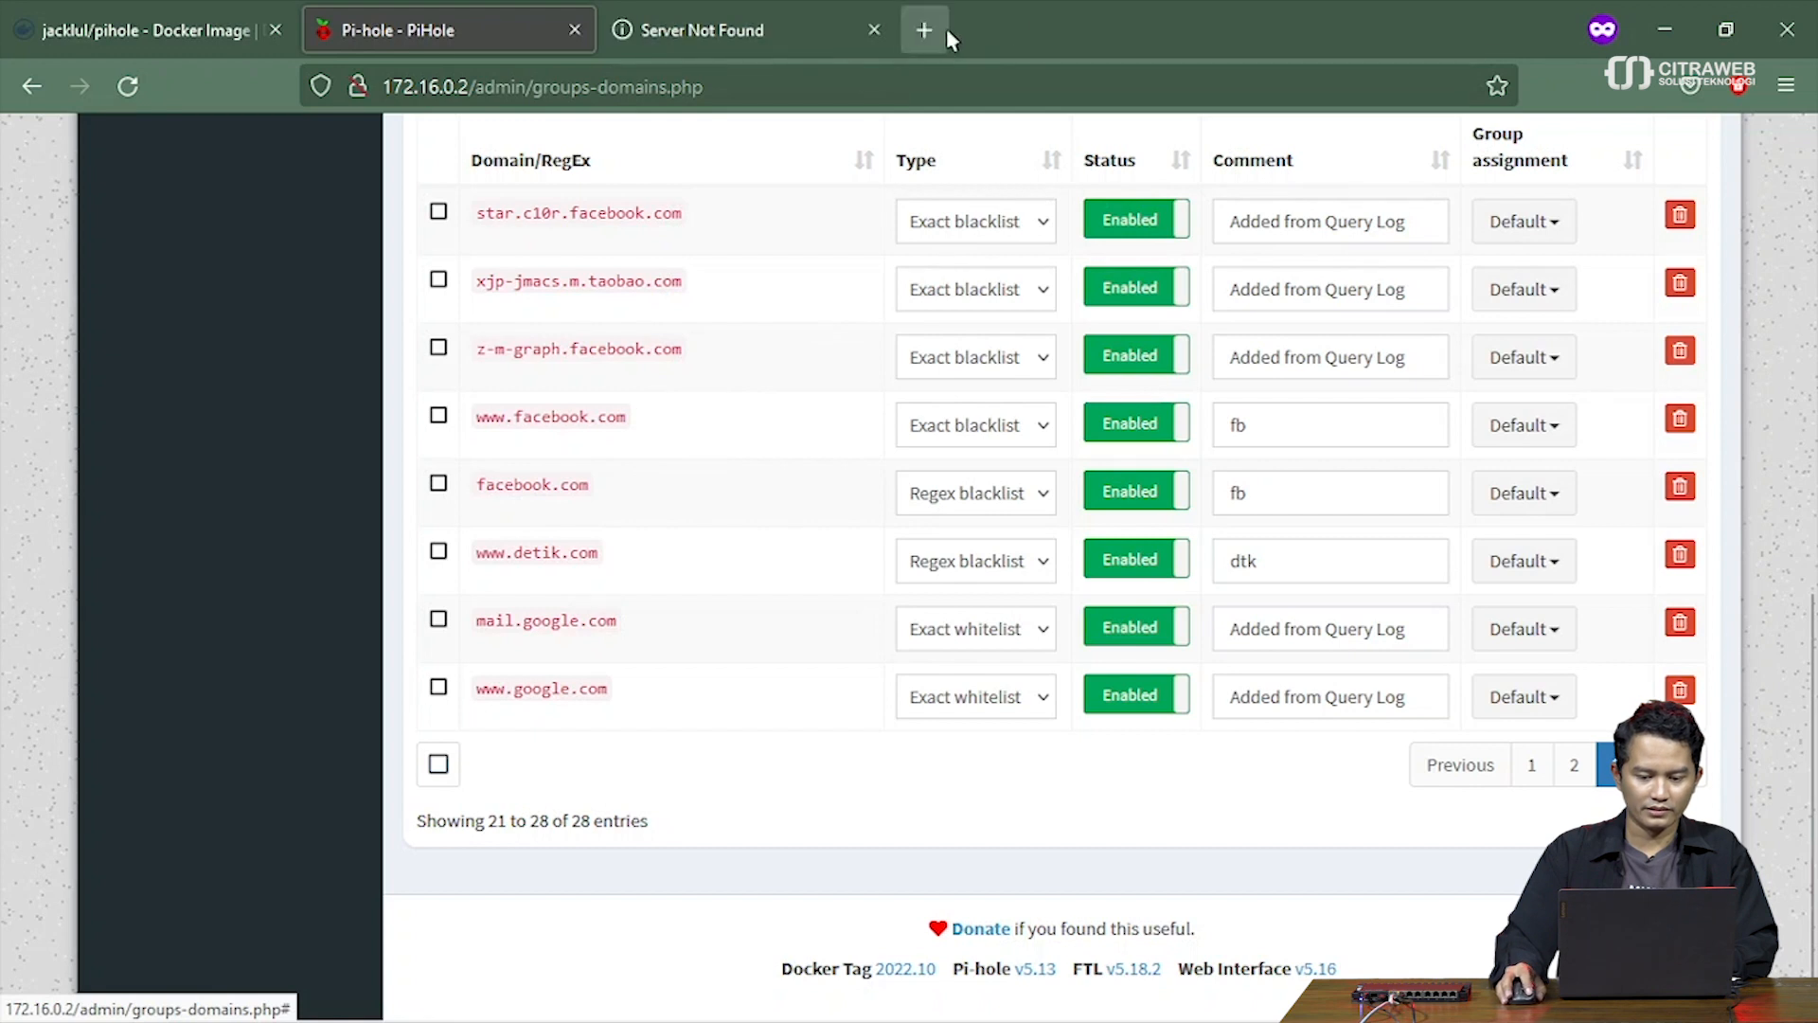
{"action": "scroll", "coordinate": [764, 382], "scroll_direction": "up", "scroll_amount": 10}
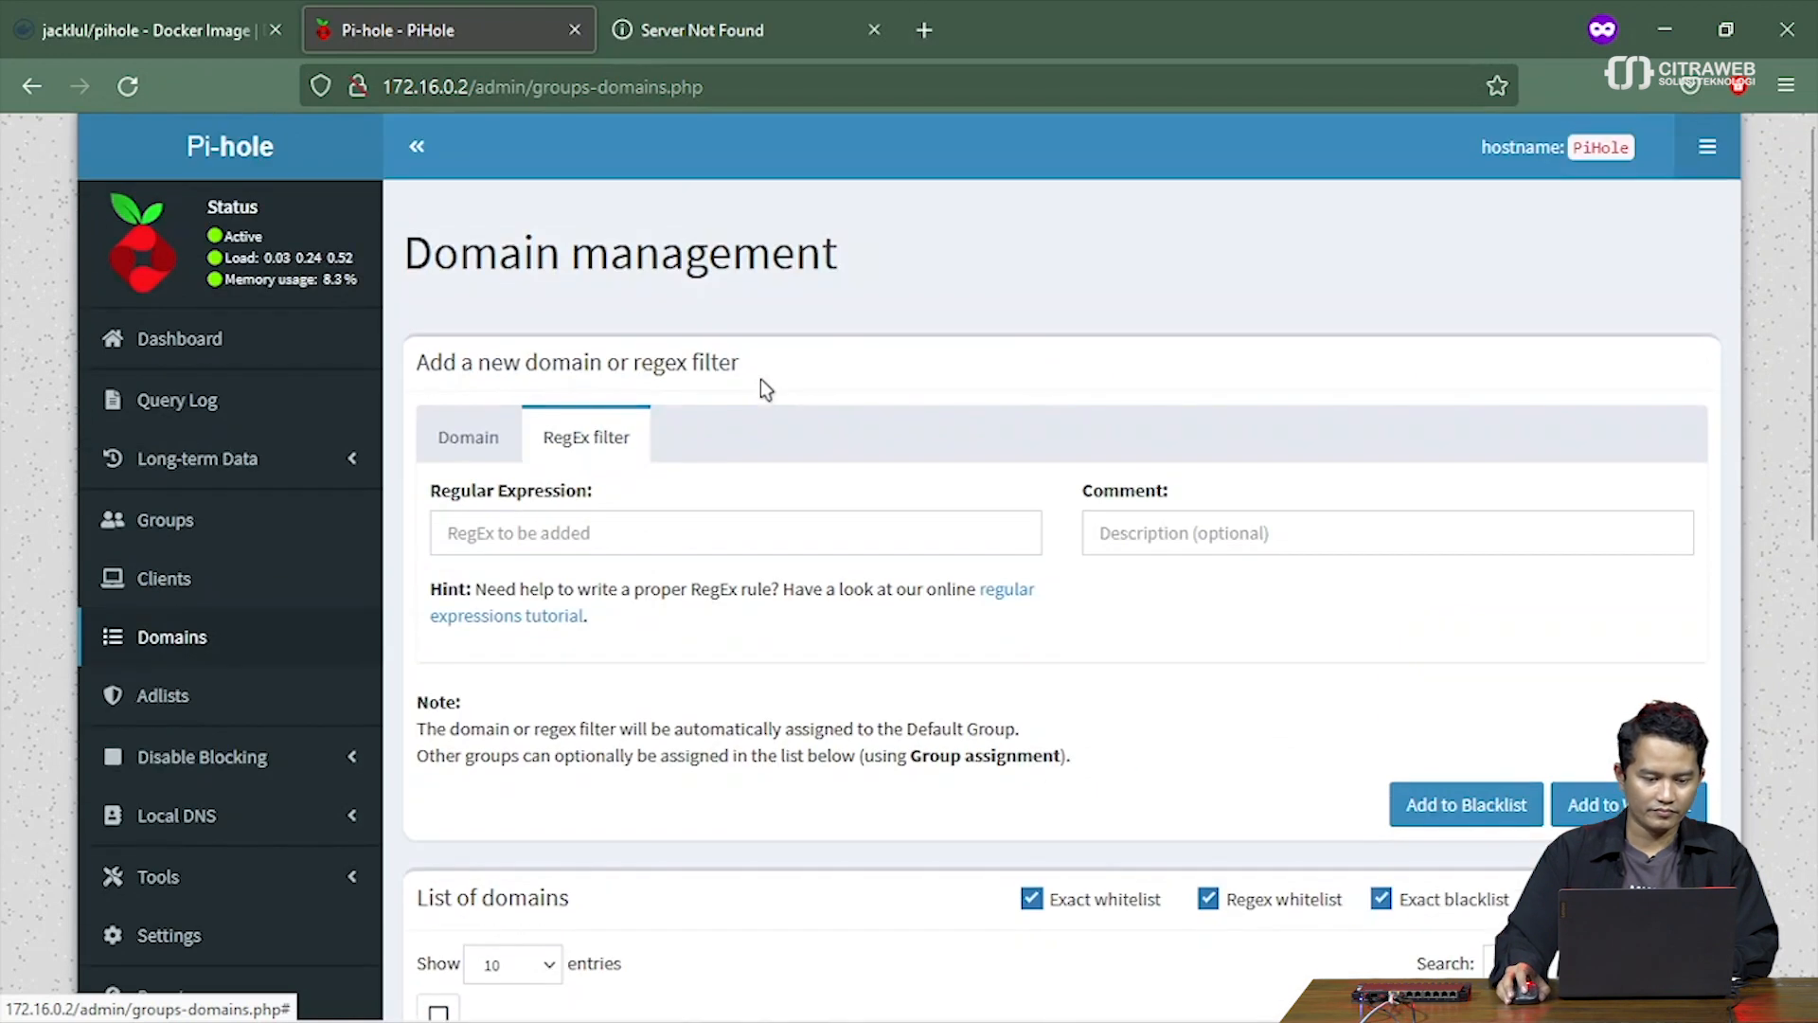
{"action": "left_click", "coordinate": [252, 348]}
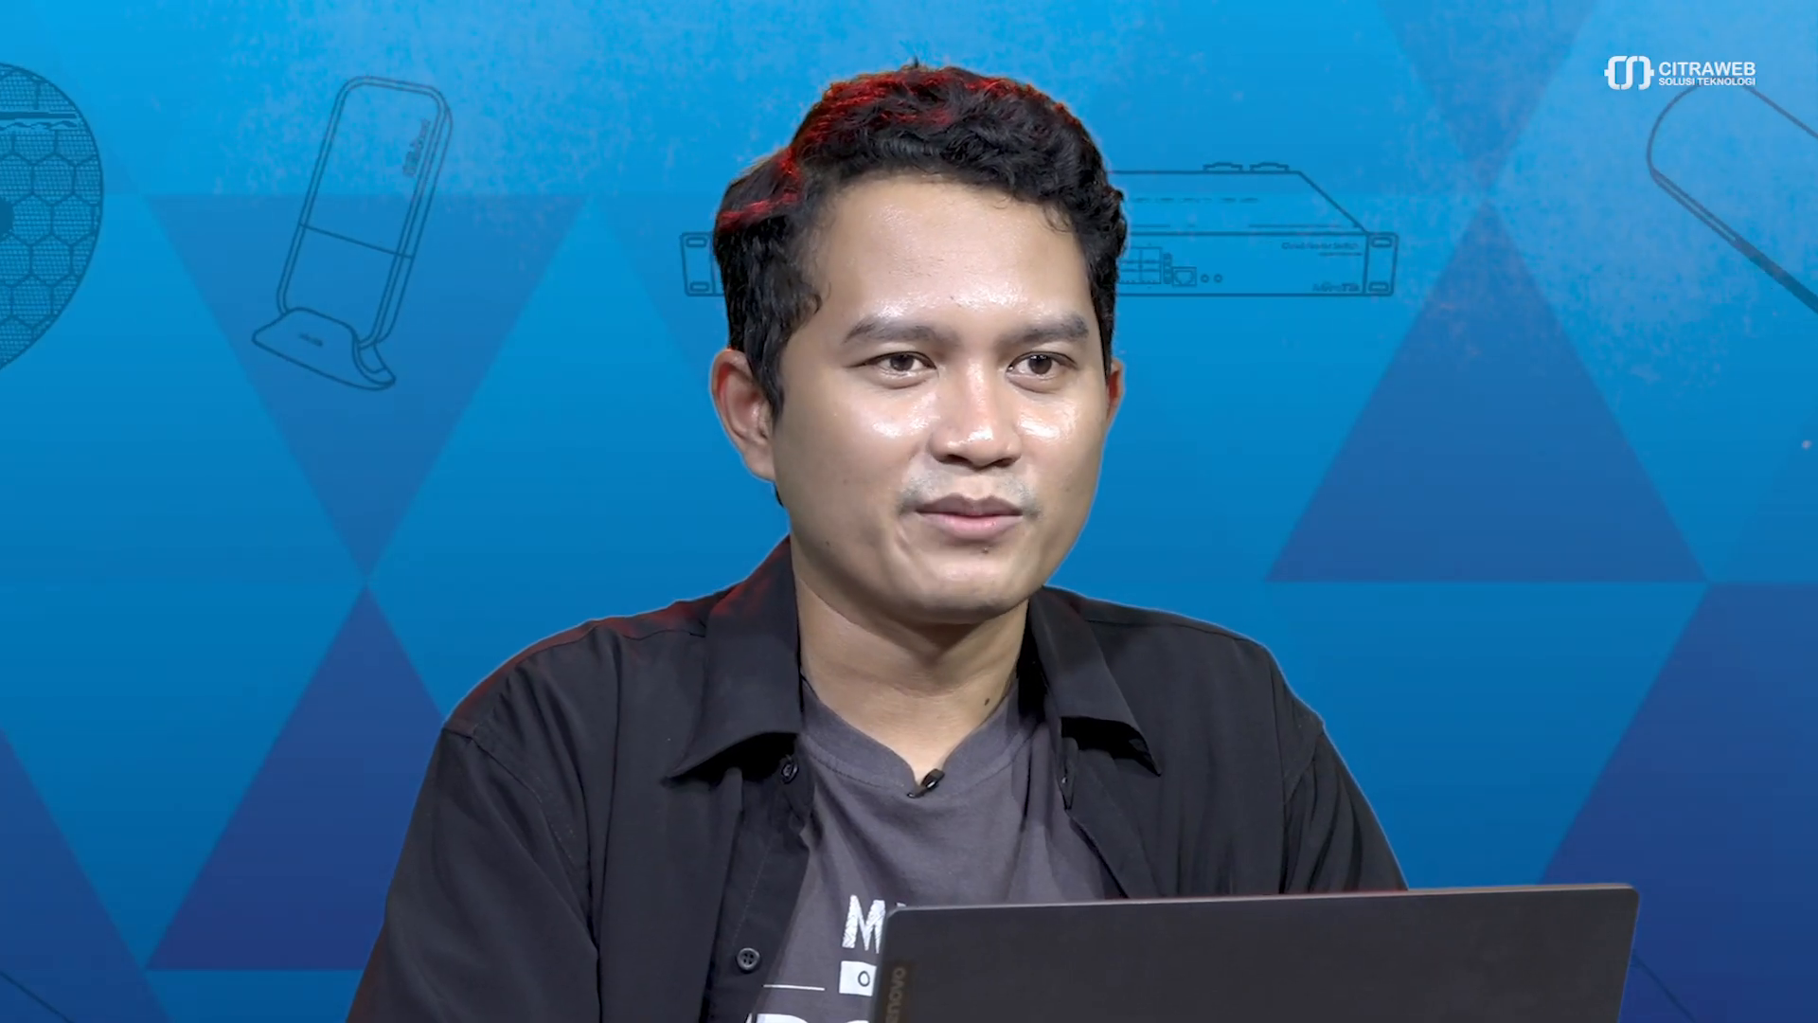